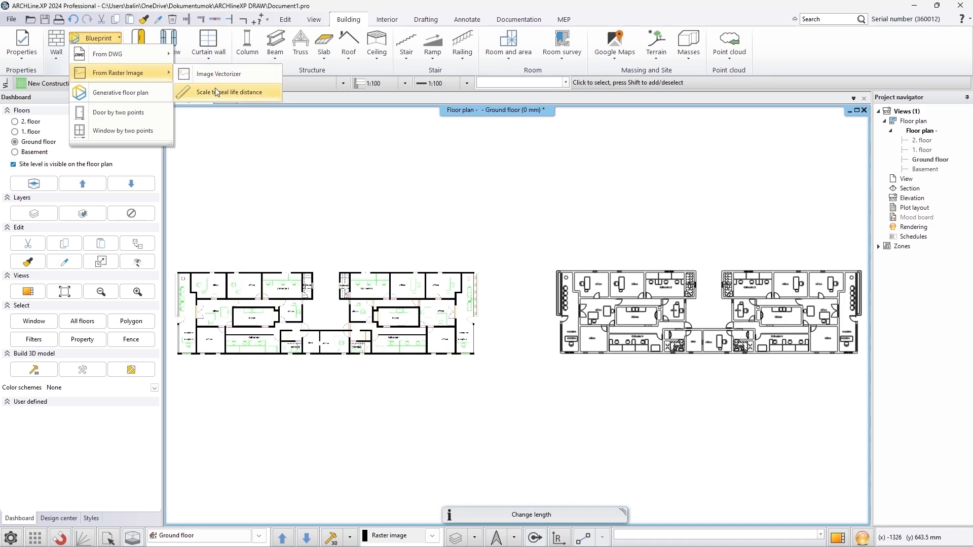
Scale the raster floor plan to real size by picking two endpoints and setting their distance to 900
left_click(641, 312)
key("Return")
left_click(599, 308)
scroll(620, 312, "up", 6)
left_click(521, 314)
scroll(385, 355, "up", 4)
left_click(335, 301)
left_click(628, 299)
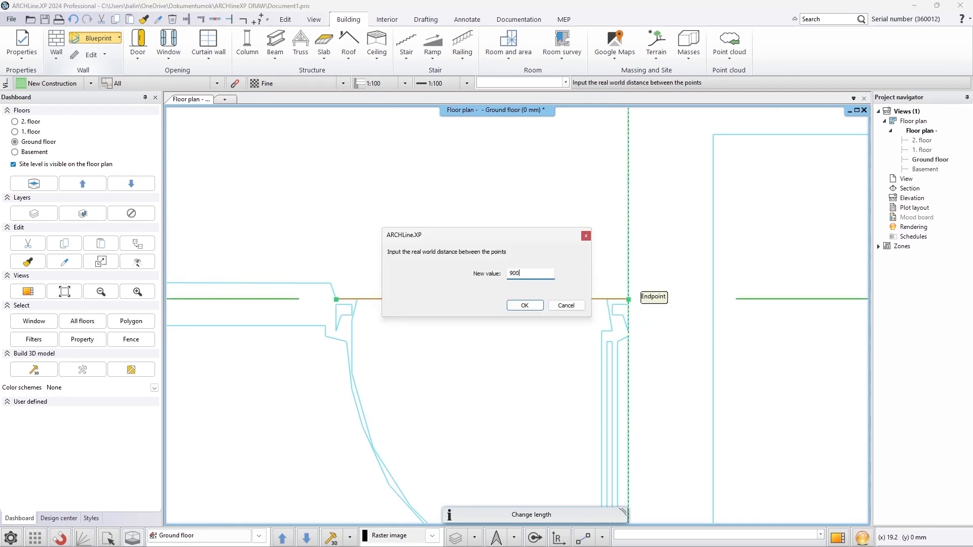
key("Return")
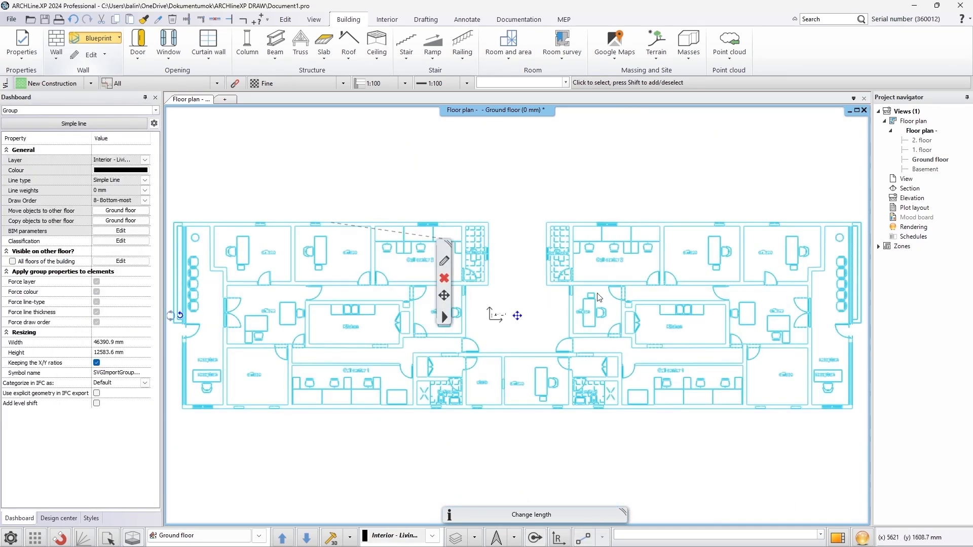
Measure the distance between the same two endpoints to check the scaling
left_click(508, 292)
left_click(257, 20)
scroll(395, 372, "up", 10)
scroll(700, 314, "up", 4)
left_click(578, 312)
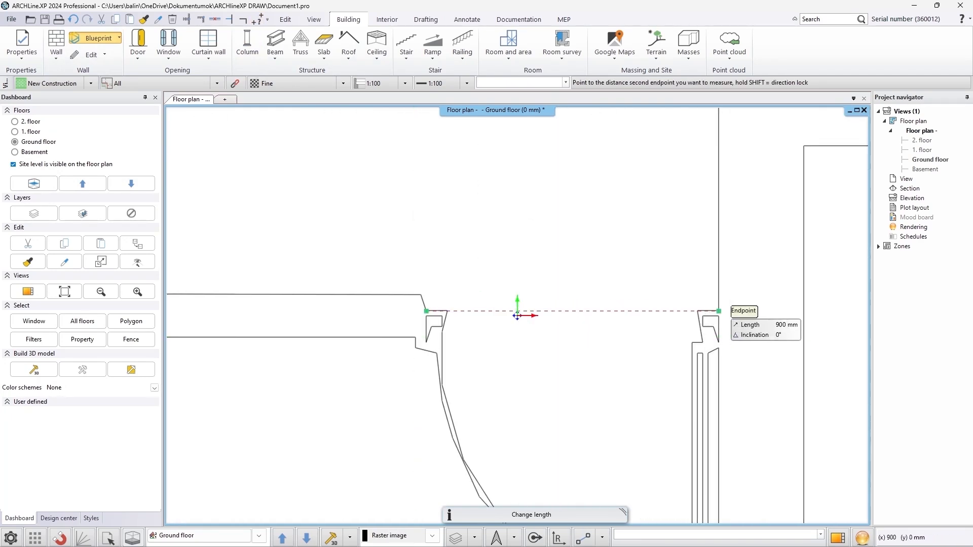
left_click(719, 310)
left_click(675, 346)
key("Escape")
scroll(517, 308, "down", 10)
scroll(498, 294, "down", 2)
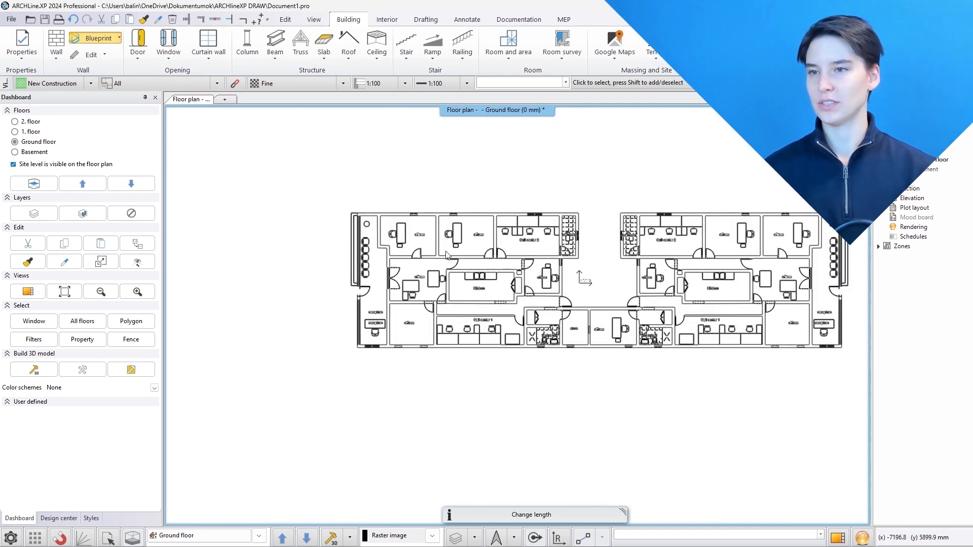
Create walls from the vectorized drawing with the default wall limits and element heights
left_click(119, 38)
left_click(96, 92)
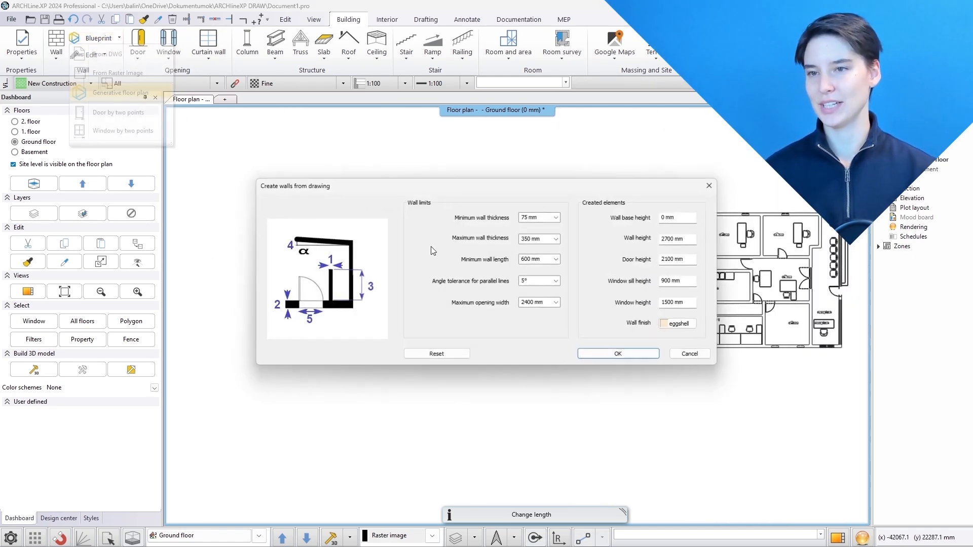
left_click(619, 355)
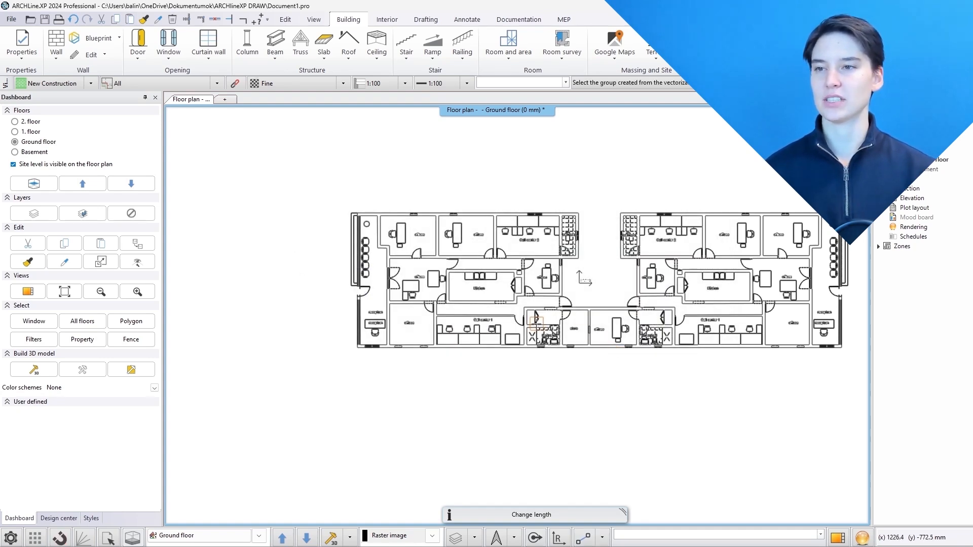
left_click(536, 322)
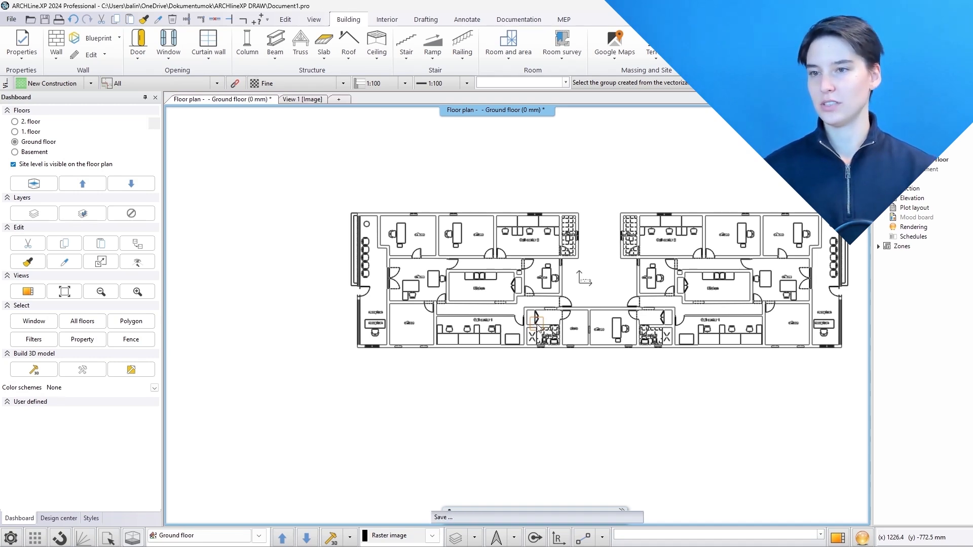
Open a 3D view beside the floor plan and orbit it to inspect the generated walls
left_click(754, 429)
left_click(838, 538)
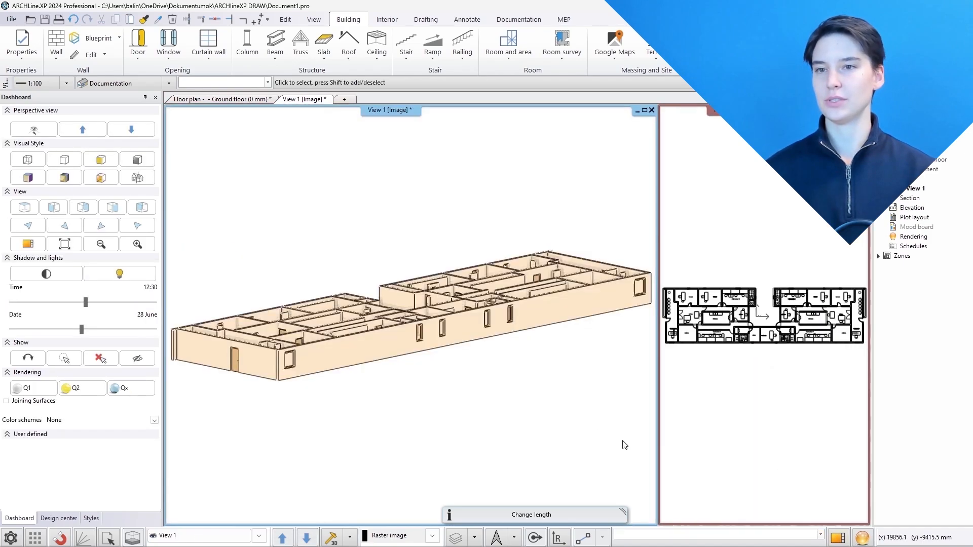
middle_click_drag(578, 341, 563, 386)
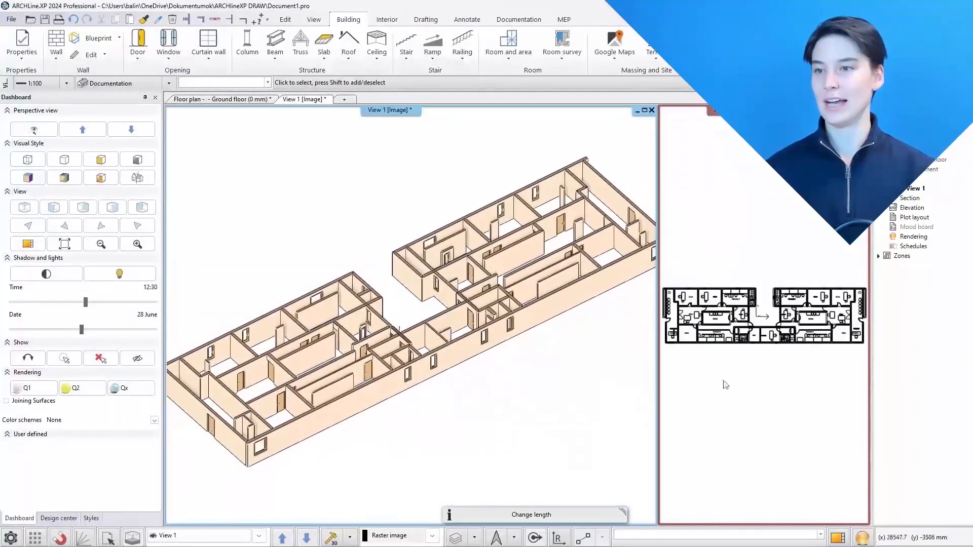
left_click(713, 381)
left_click(838, 538)
Draw a rectangular slab covering the whole building by picking its four outer corners
left_click(327, 60)
left_click(338, 74)
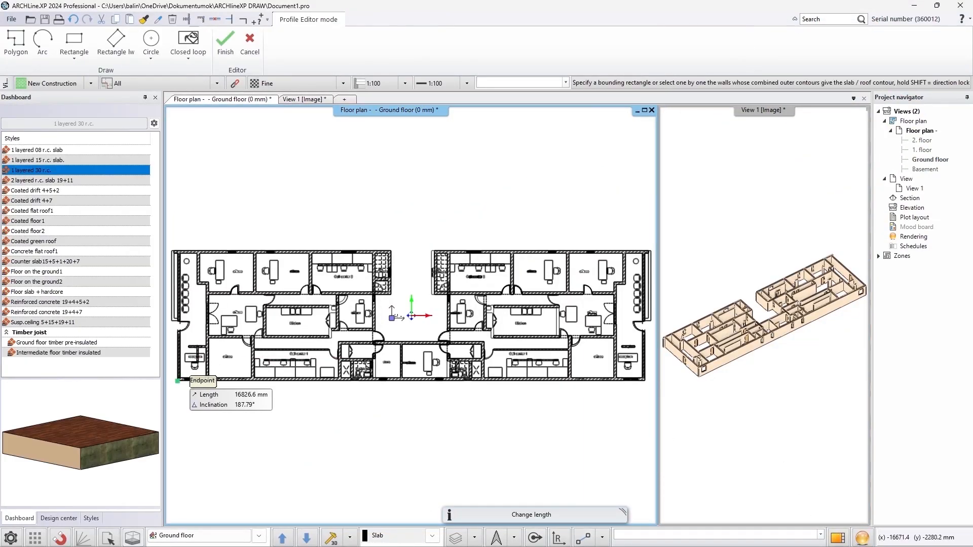
left_click(177, 380)
left_click(178, 251)
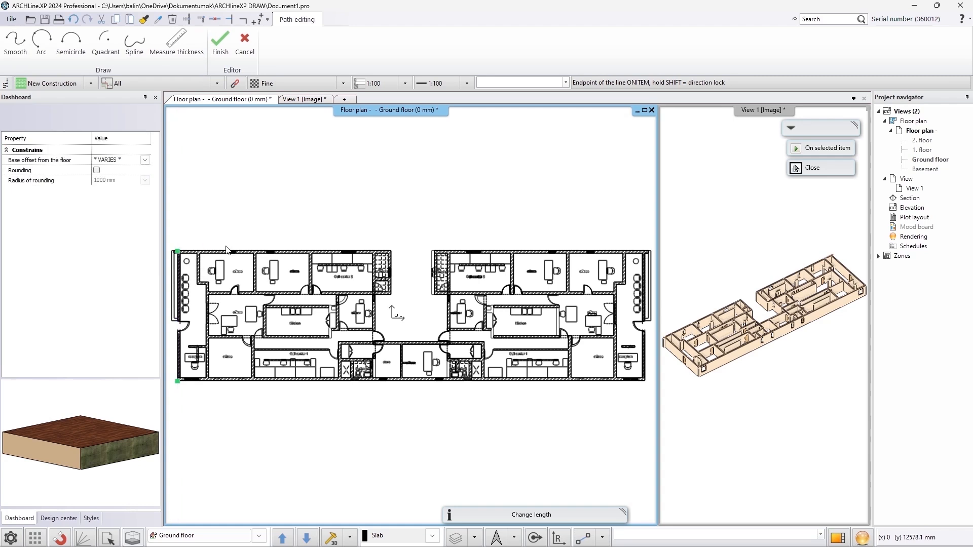
left_click(645, 251)
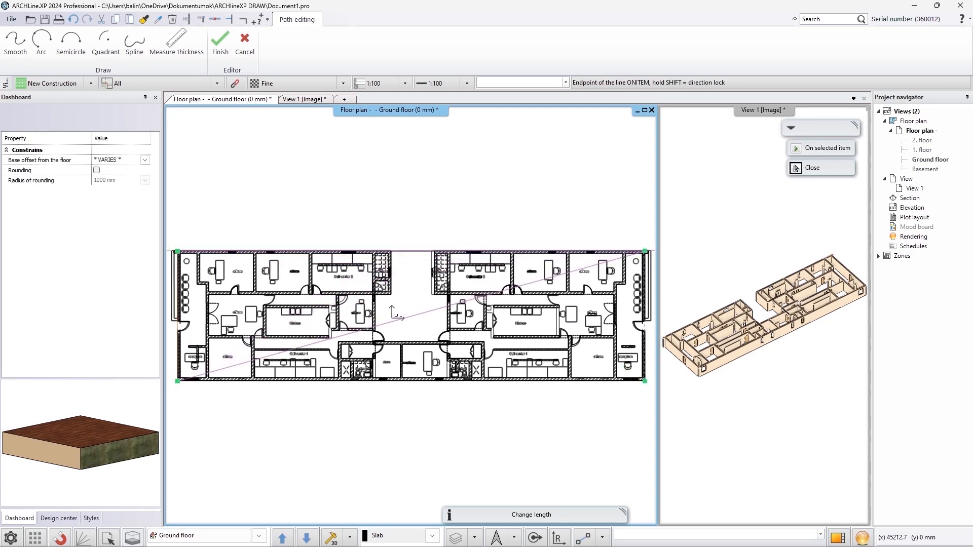
left_click(639, 381)
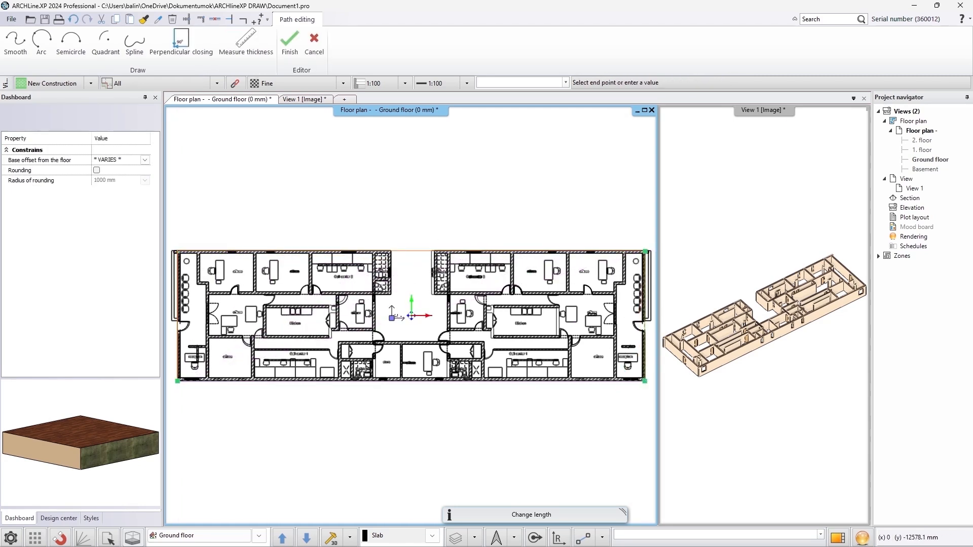
key("Return")
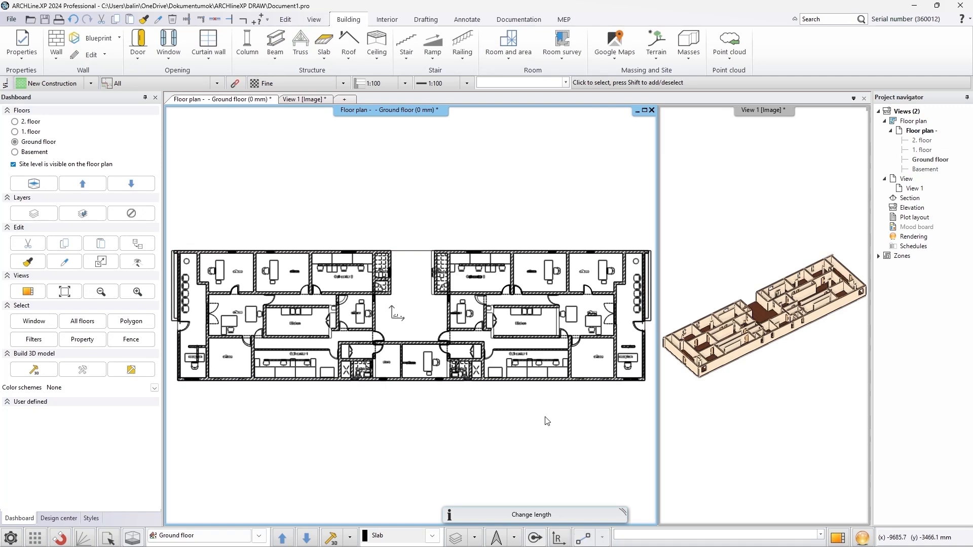
Select all building elements in the 3D view and copy them to 1. floor and 2. floor
left_click(738, 434)
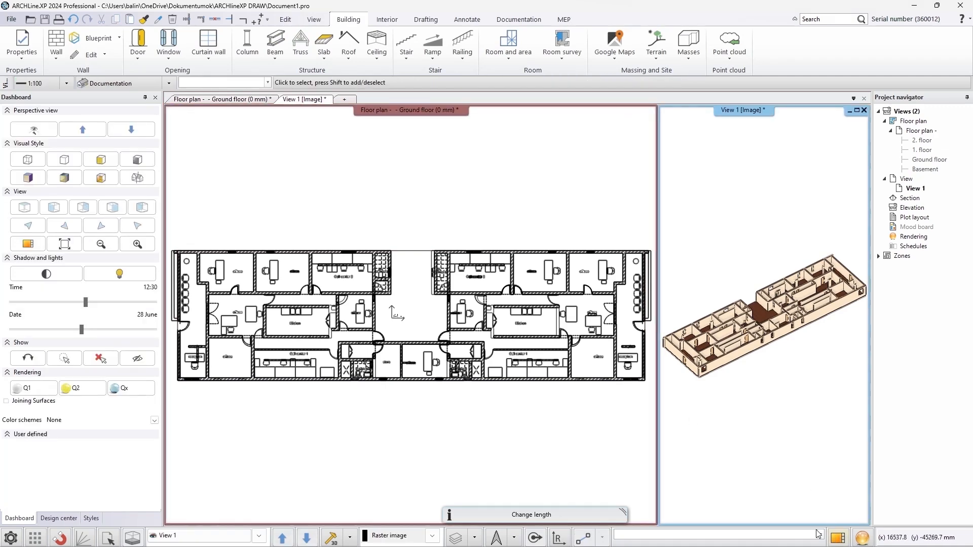
left_click(838, 538)
right_click_drag(552, 426, 517, 404)
scroll(517, 403, "down", 2)
left_click_drag(605, 232, 335, 421)
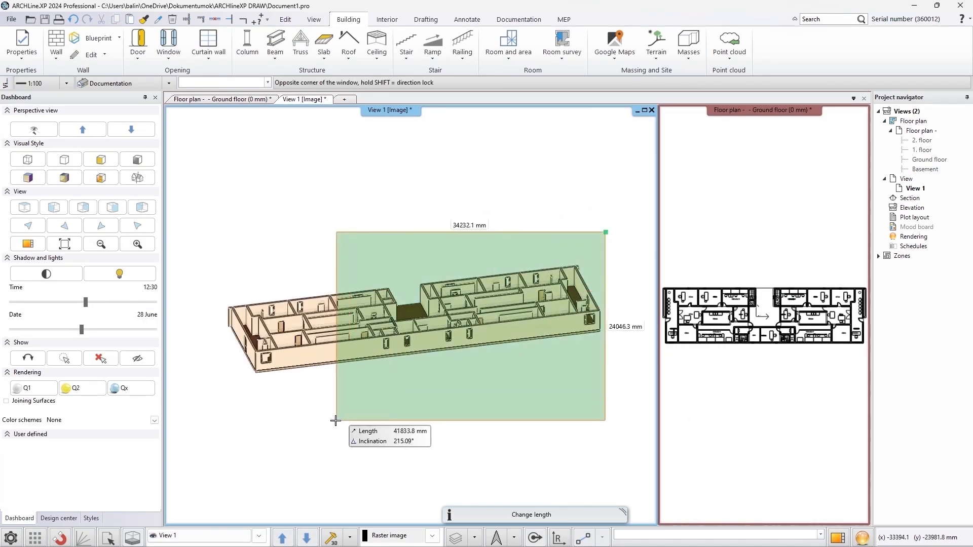
left_click(335, 421)
left_click(124, 222)
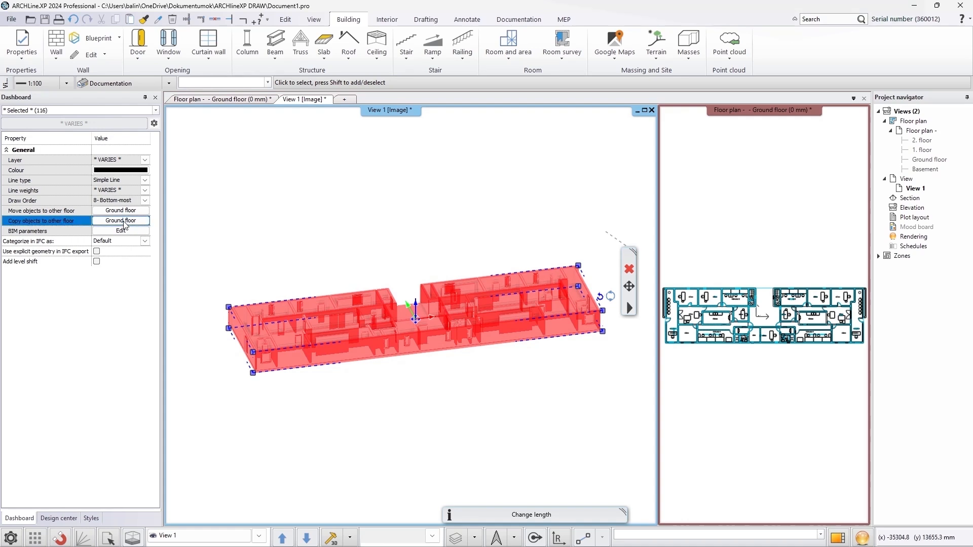
left_click(463, 223)
left_click(465, 215, "ctrl")
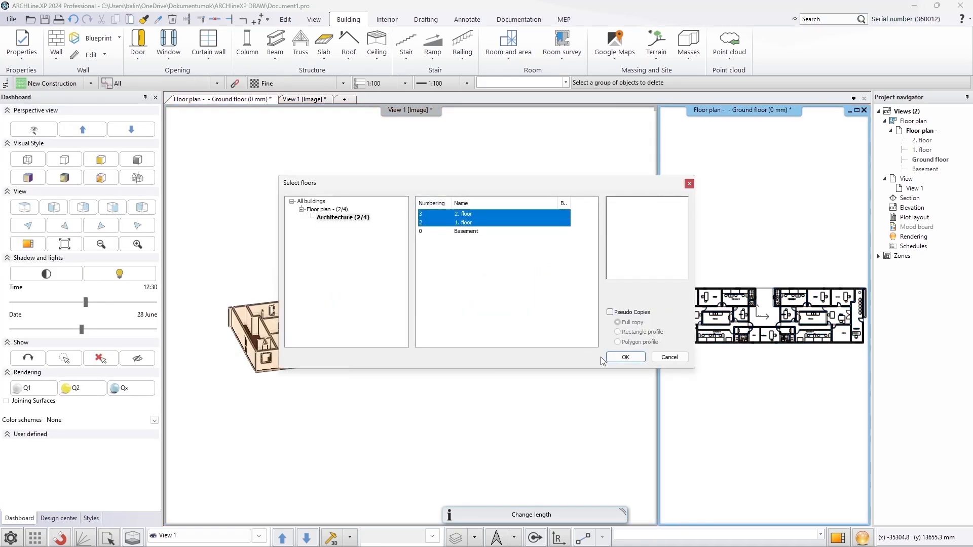
left_click(620, 357)
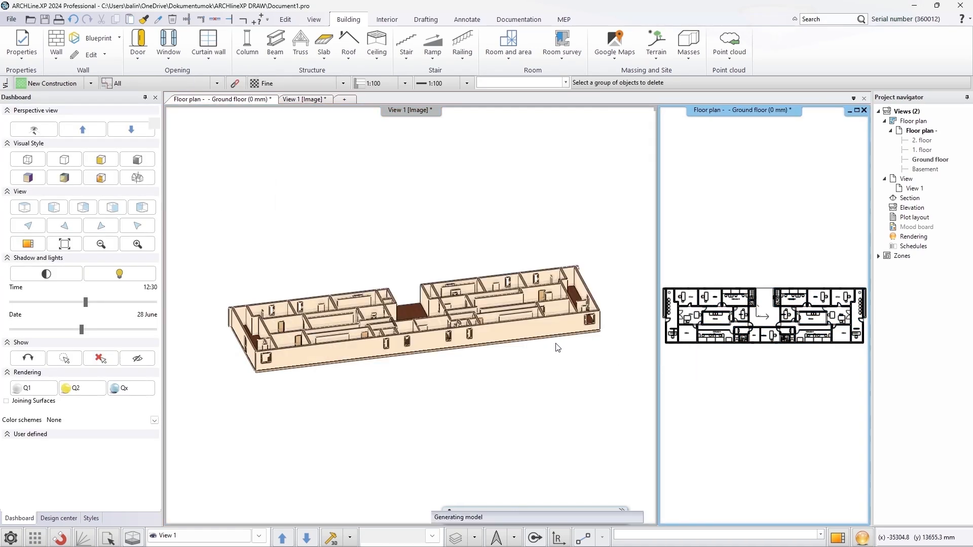
Rotate the 3D view to inspect the three-storey model from different directions
left_click(558, 348)
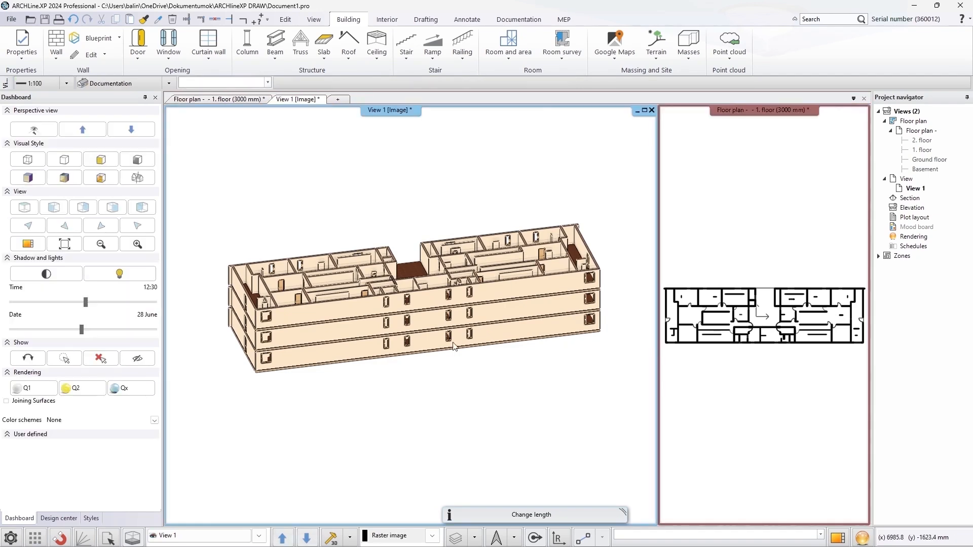
left_click(41, 229)
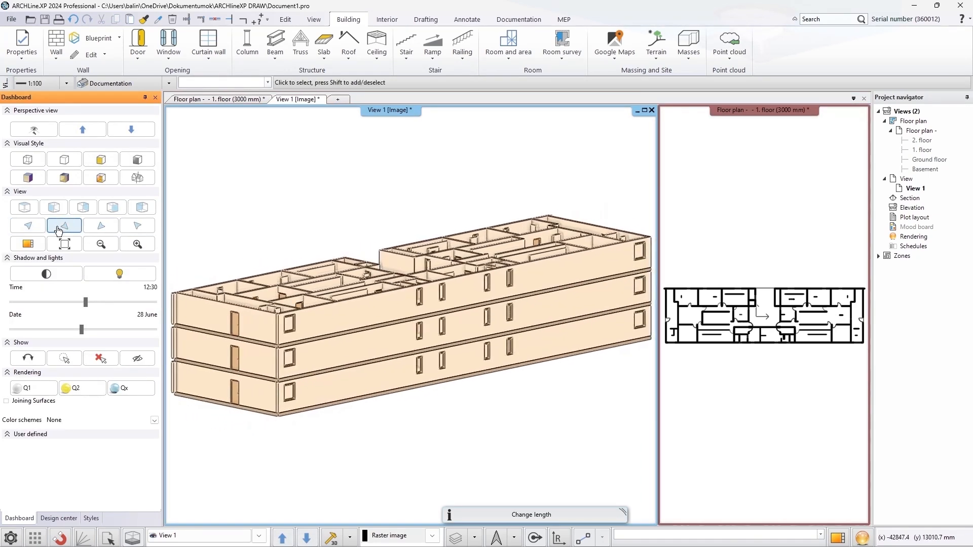
left_click(66, 226)
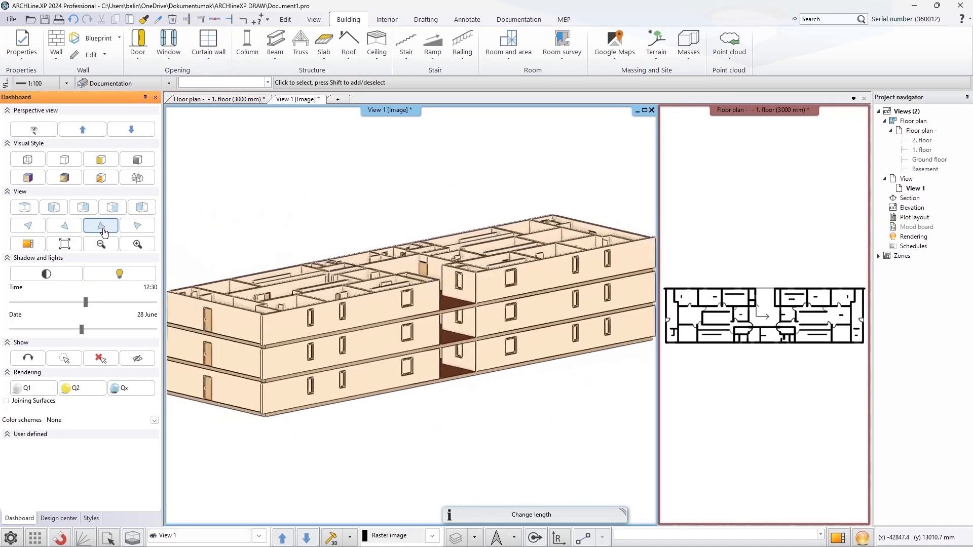
left_click(132, 231)
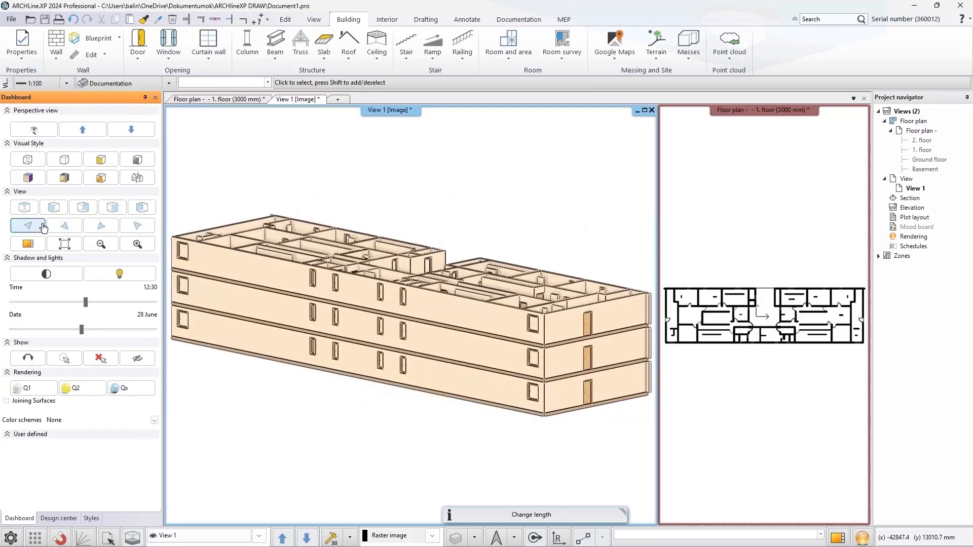
left_click(37, 228)
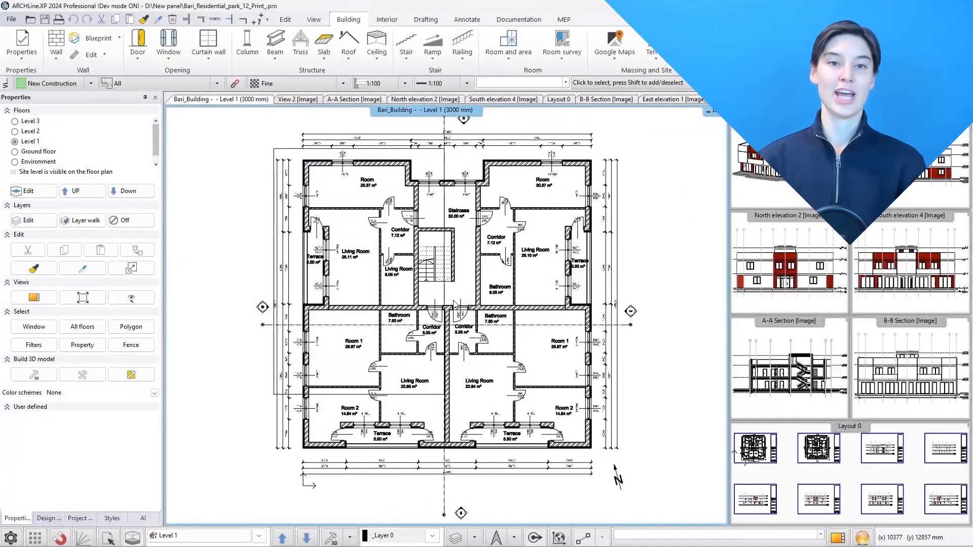
Step up and down through the floors of another project and review its level settings
left_click(93, 197)
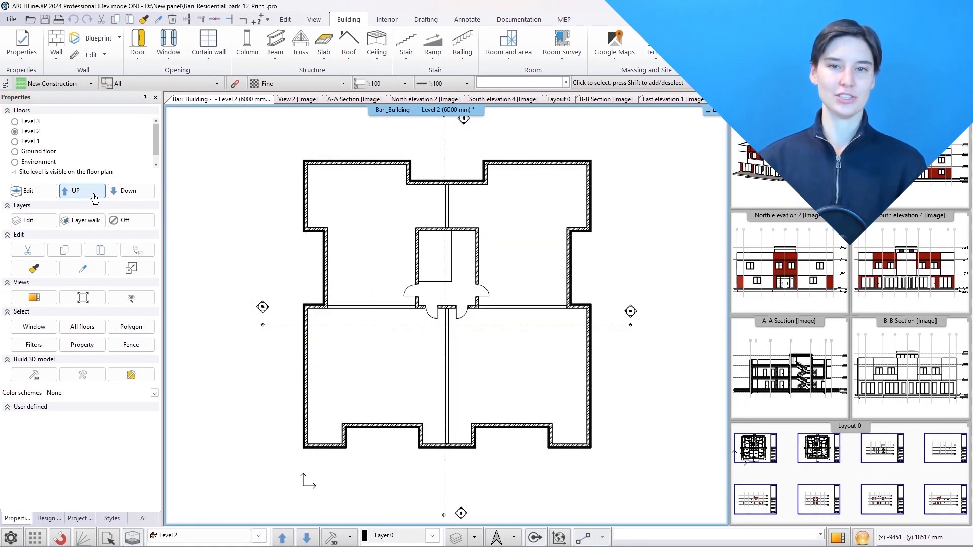
left_click(94, 197)
left_click(126, 193)
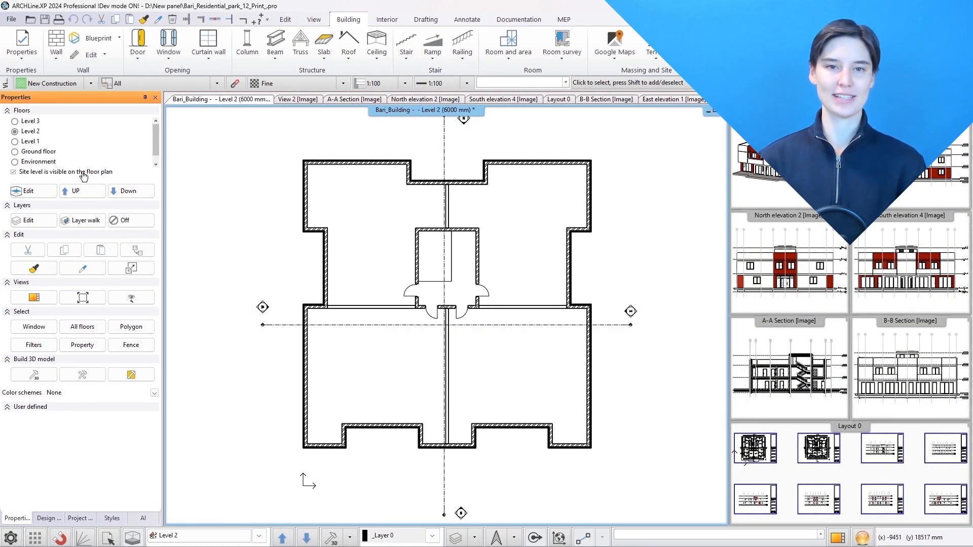
left_click(46, 153)
left_click(28, 191)
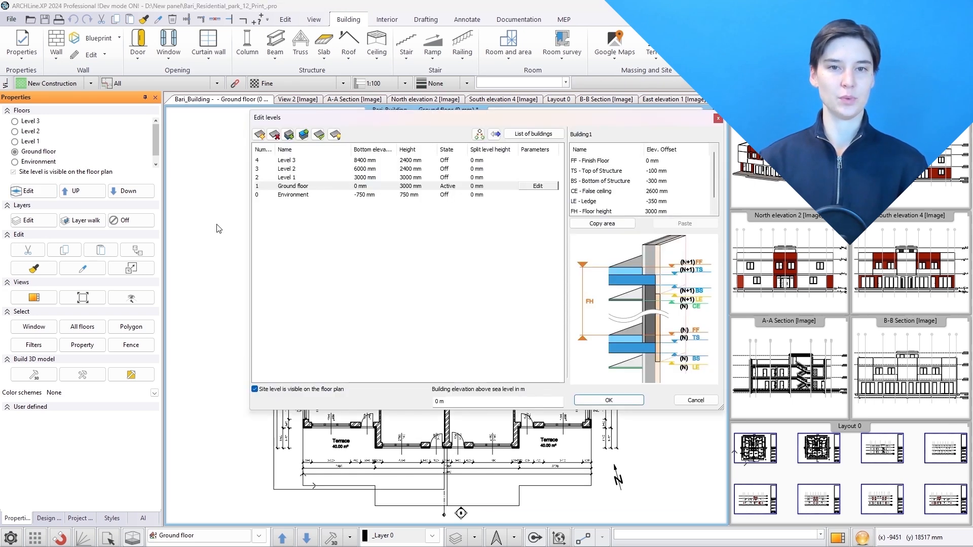
left_click(598, 403)
Turn off the layers of the room labels and the dimension lines on the ground floor
left_click(127, 220)
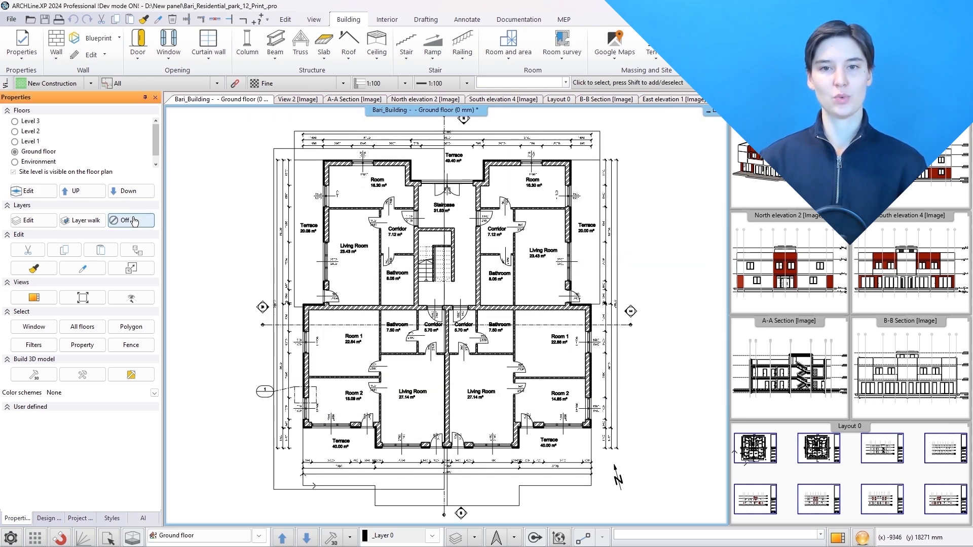
left_click(355, 257)
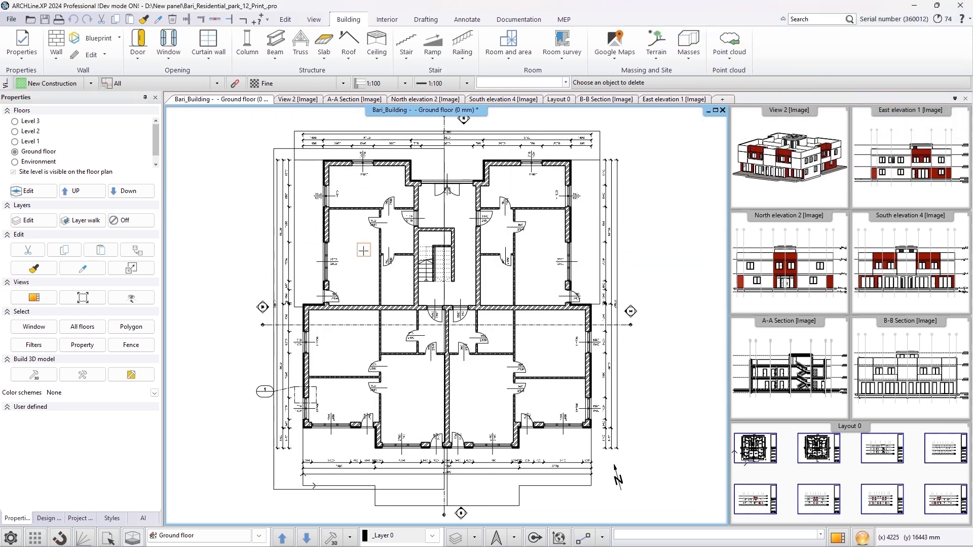
left_click(142, 221)
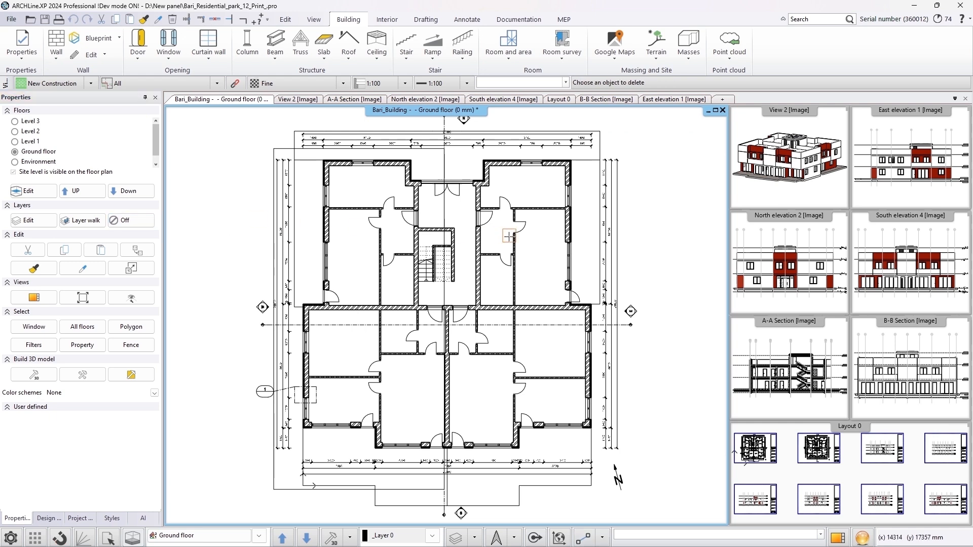
left_click(617, 249)
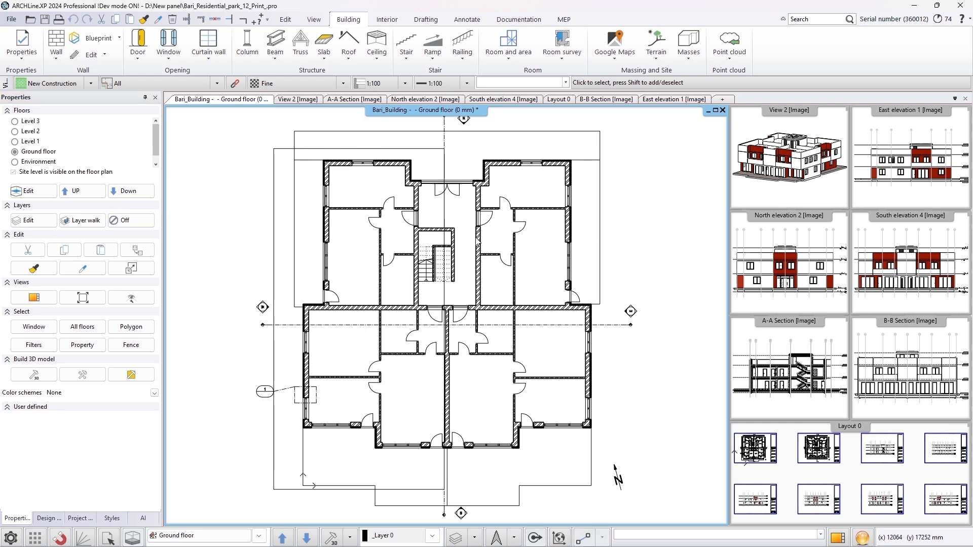
Draw a partition wall about 2 m long inside the upper left living room
right_click(54, 39)
left_click(88, 143)
left_click(19, 424)
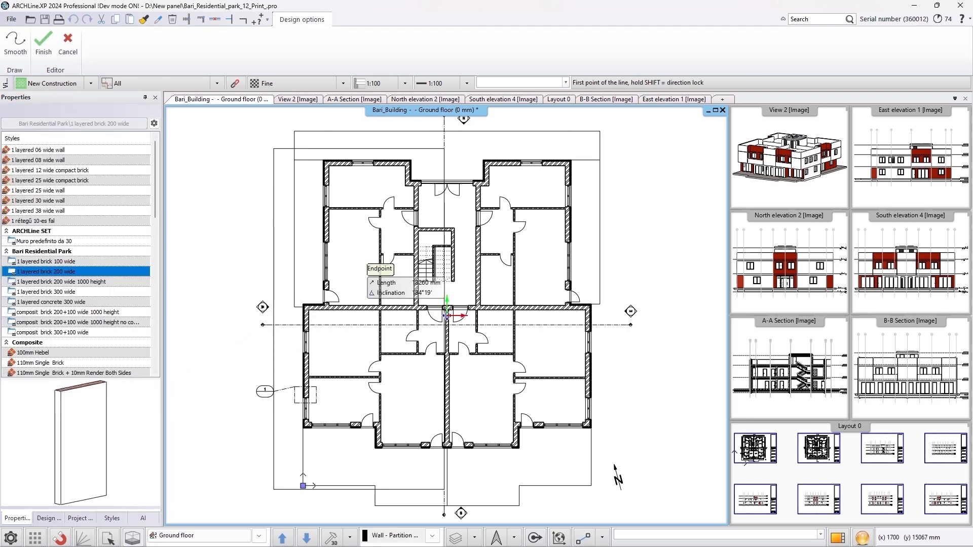
left_click(371, 265)
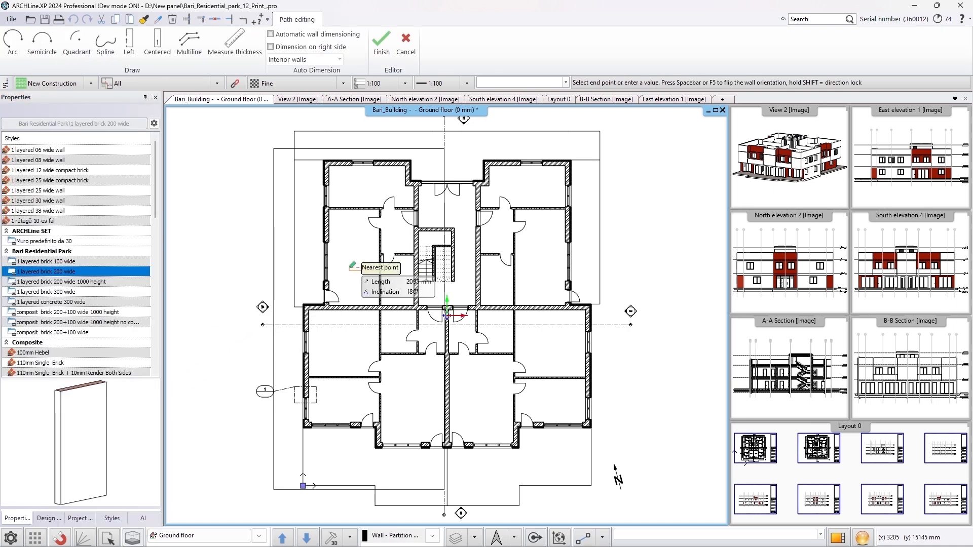
left_click(351, 265)
key("Escape")
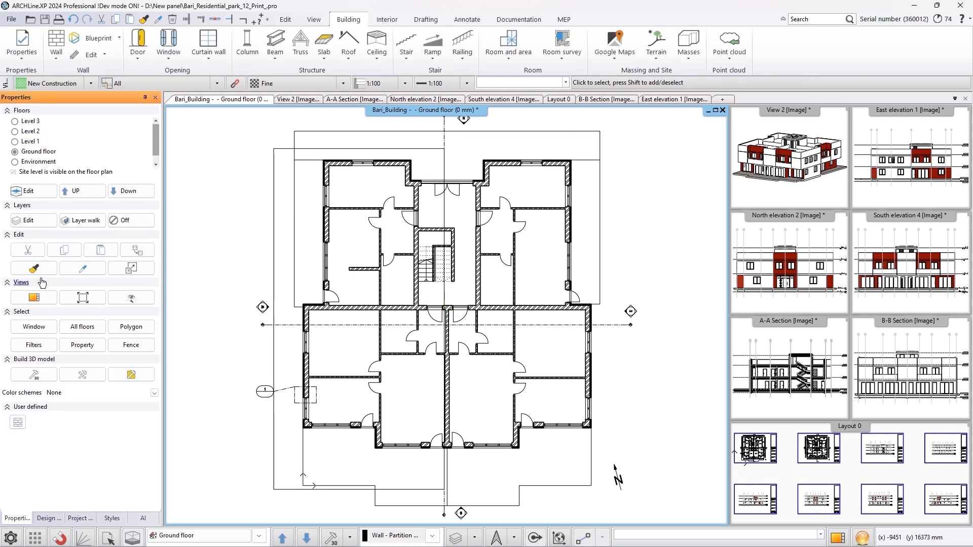
Copy the properties of an existing partition wall onto the newly drawn wall in the upper left living room
left_click(33, 268)
left_click(381, 247)
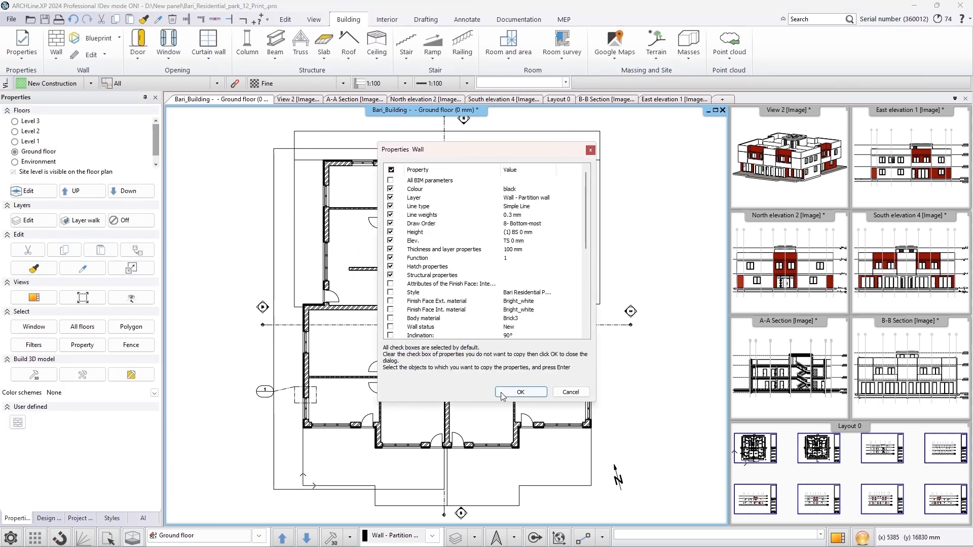
left_click(521, 393)
left_click(358, 278)
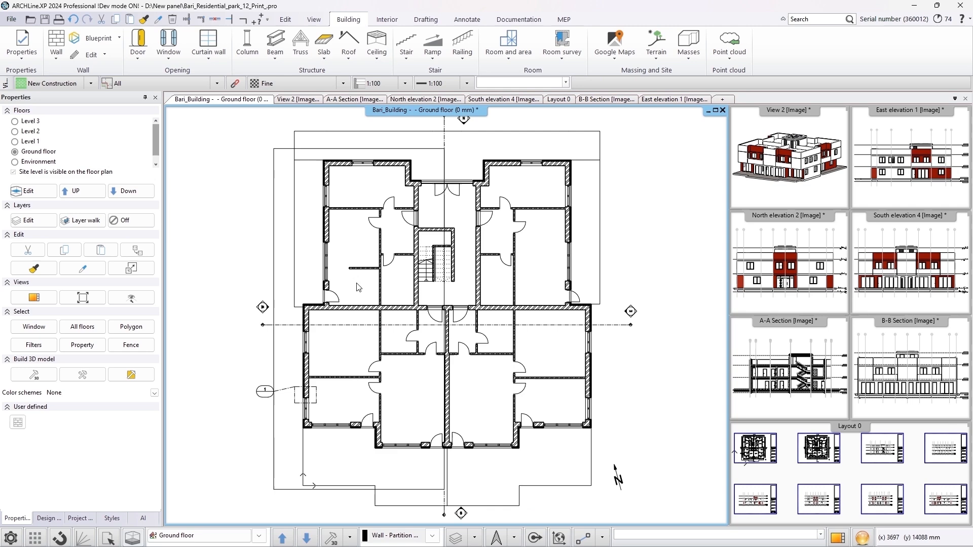
Turn the Dimension - Length, Dimension - Opening dimension and Space layers back on in the layer manager
left_click(54, 223)
left_click(407, 163)
left_click(410, 172)
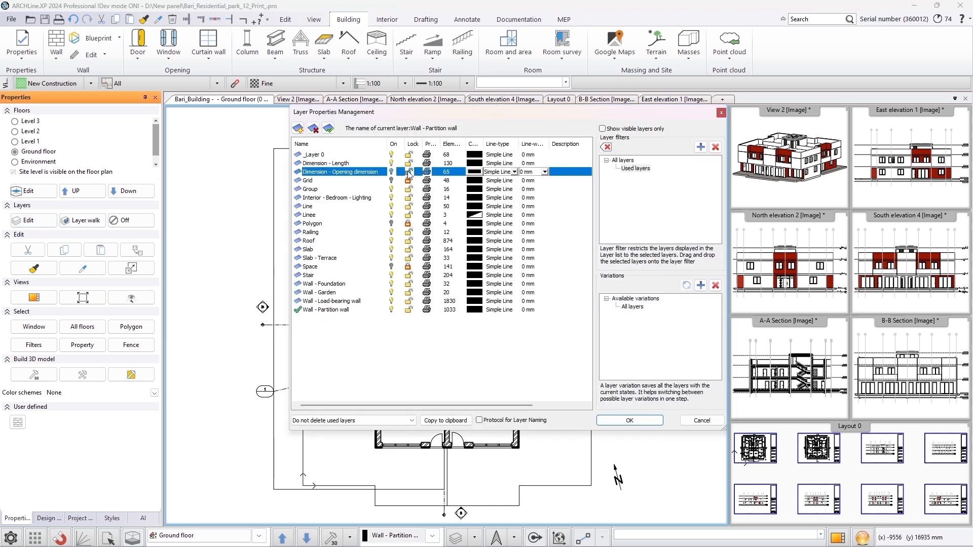
left_click(407, 267)
left_click(630, 421)
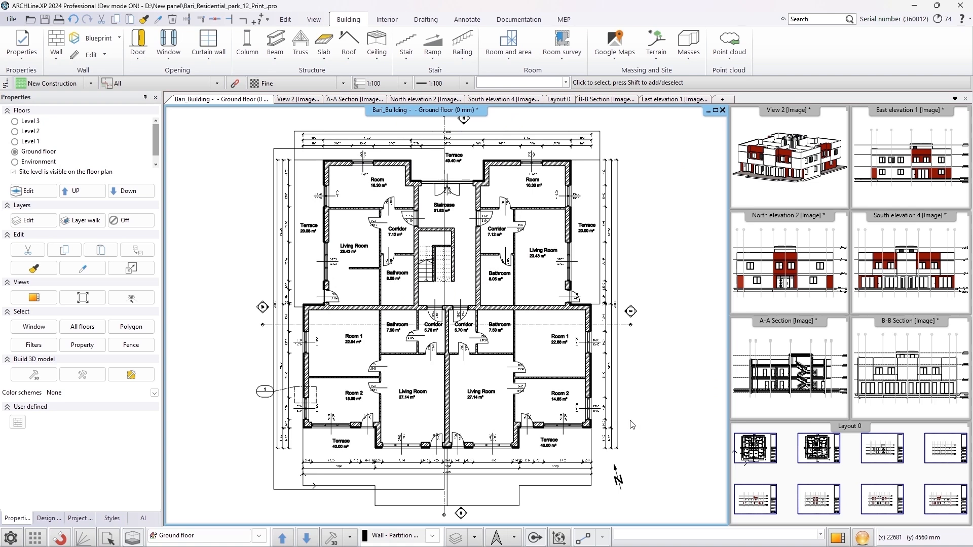
Open the 3D view and step through the saved perspective views
left_click(763, 199)
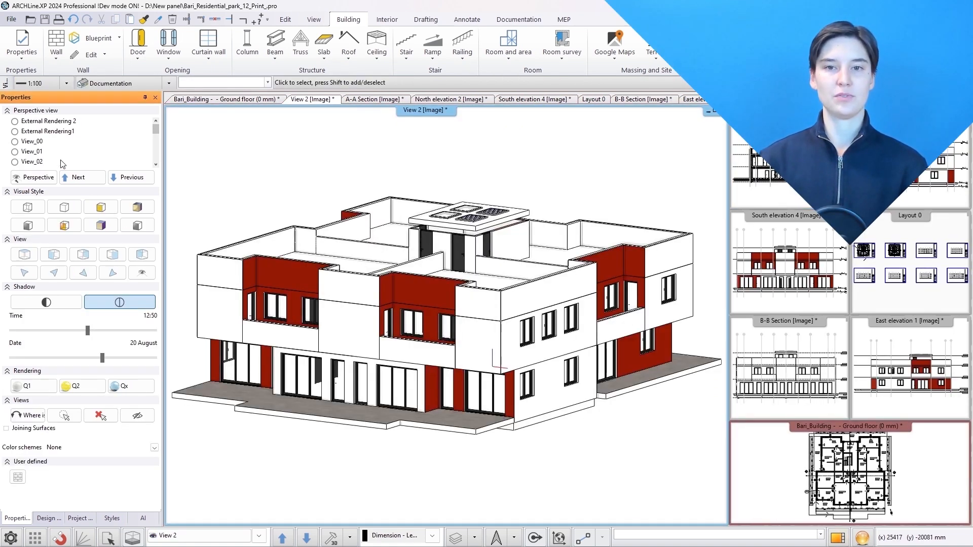
left_click(38, 144)
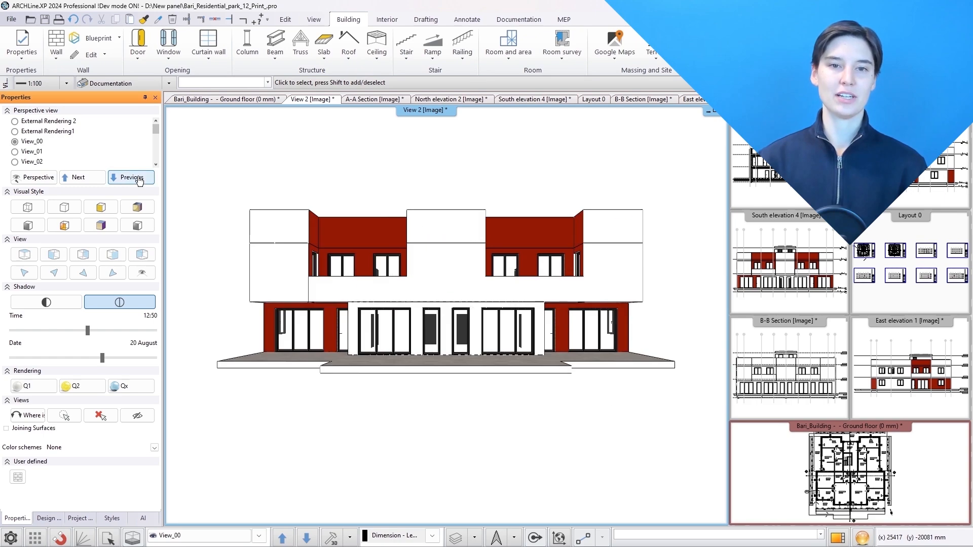
left_click(140, 178)
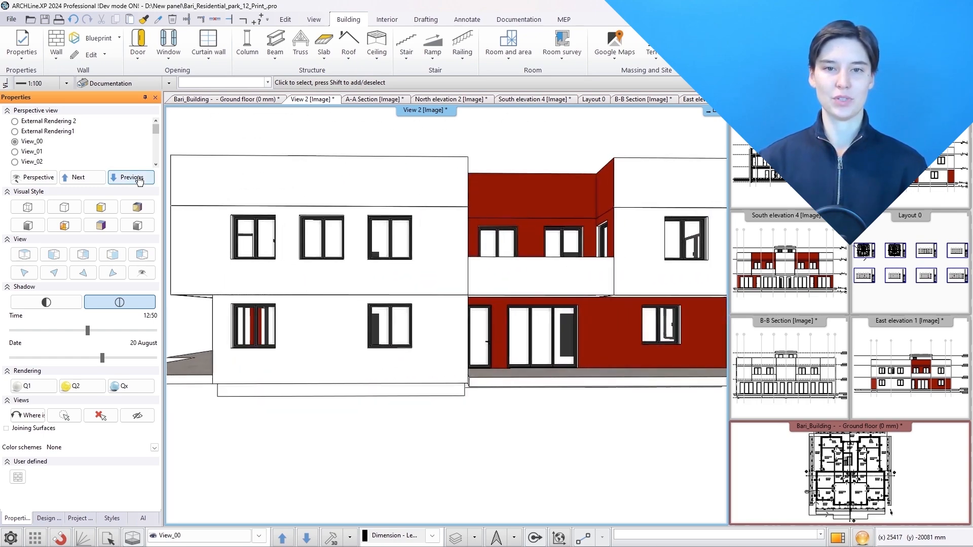
Switch the 3D view through the standard orthographic and isometric viewing directions
left_click(25, 256)
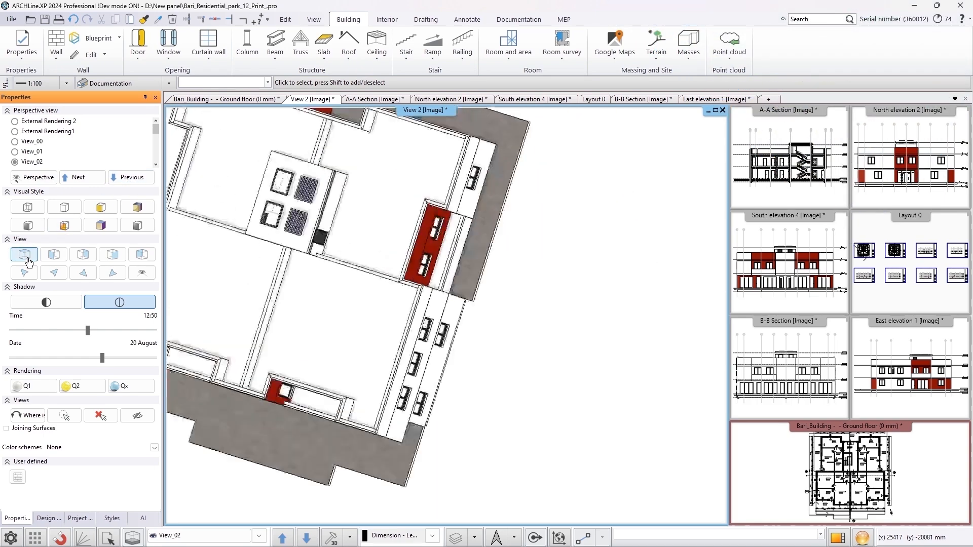
left_click(83, 254)
left_click(111, 256)
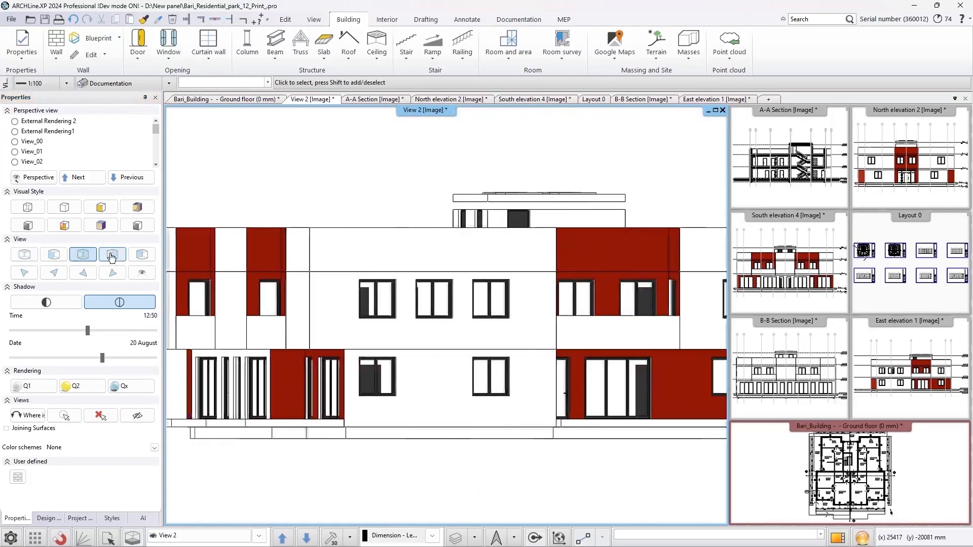
left_click(25, 274)
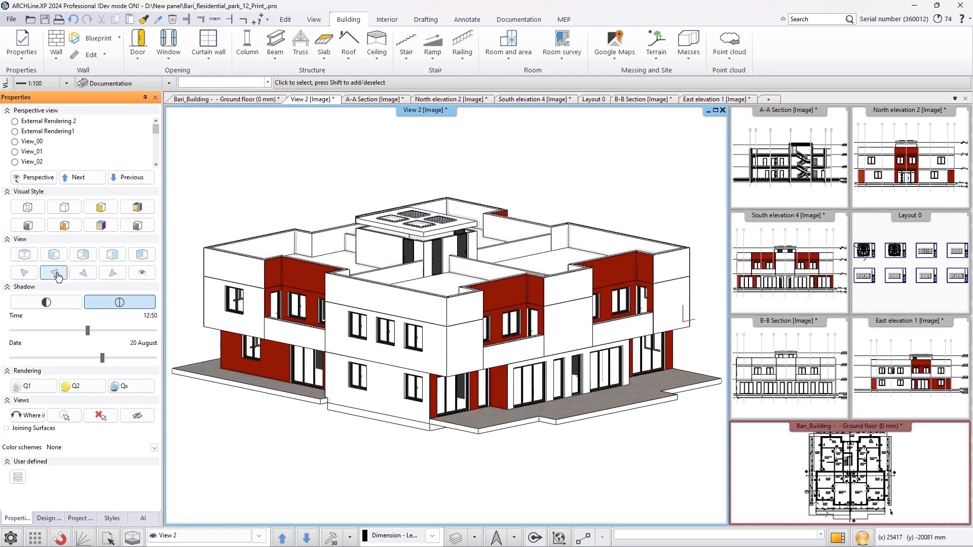
left_click(54, 274)
left_click(84, 274)
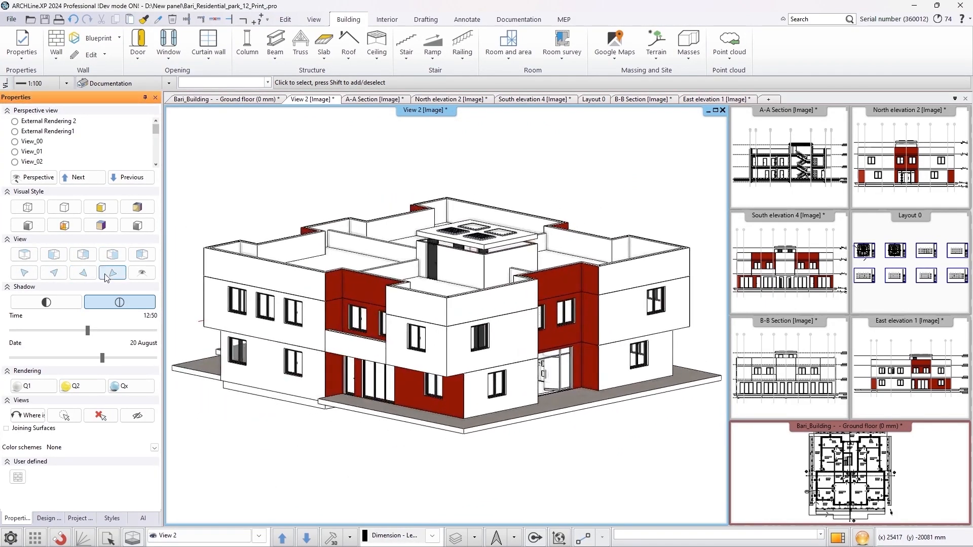
left_click(109, 274)
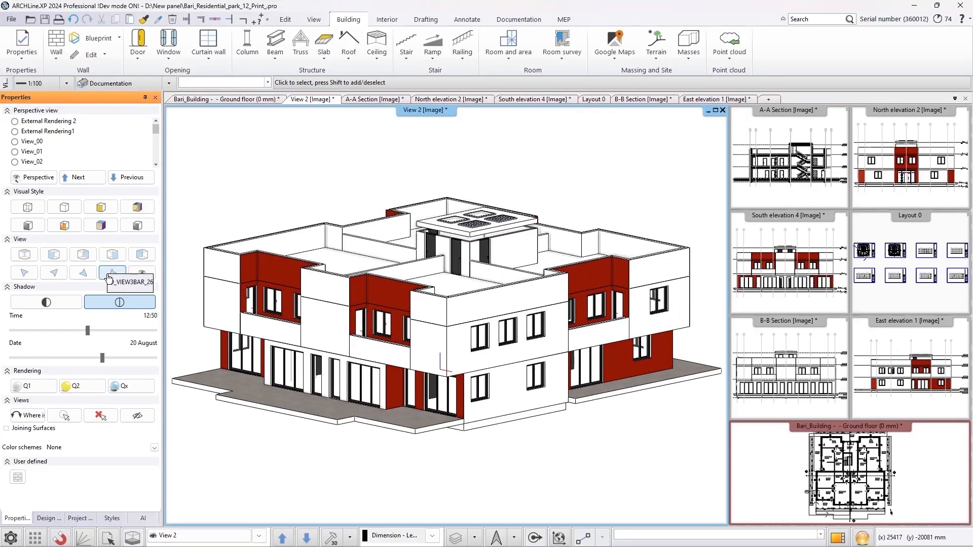
Try a transparent visual style and switch back, then turn on shadows with the sun time at 13:25
left_click(72, 228)
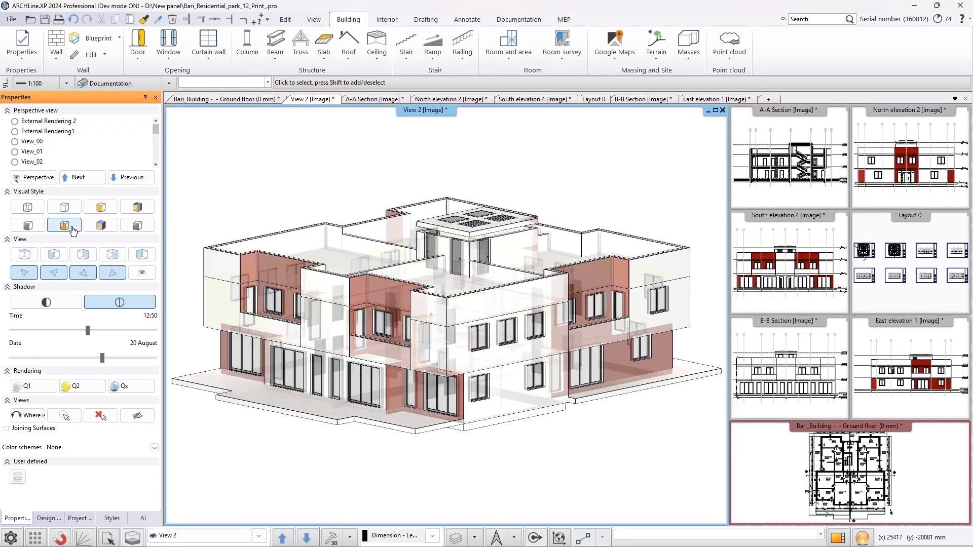
left_click(102, 231)
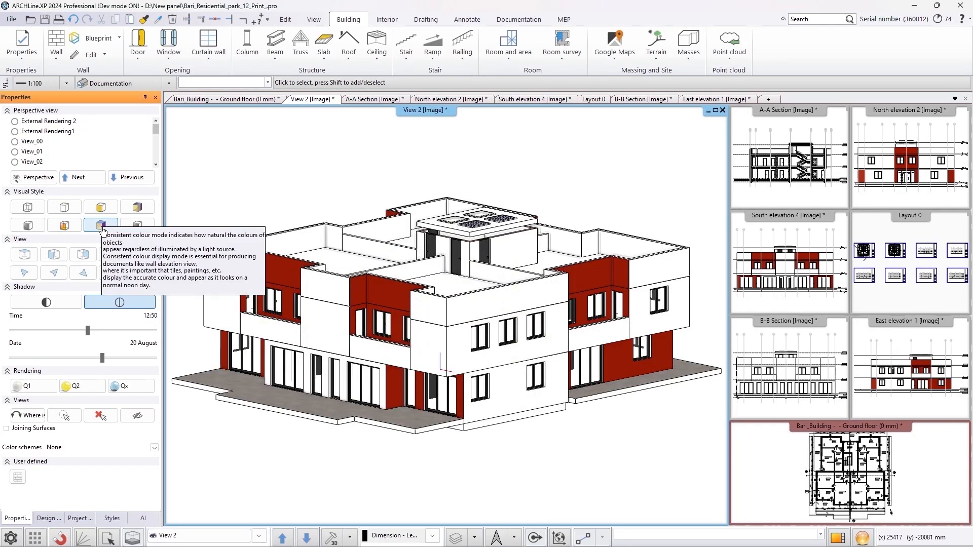
left_click(58, 304)
mouse_move(89, 334)
left_mouse_down()
mouse_move(104, 332)
mouse_move(93, 333)
left_mouse_up()
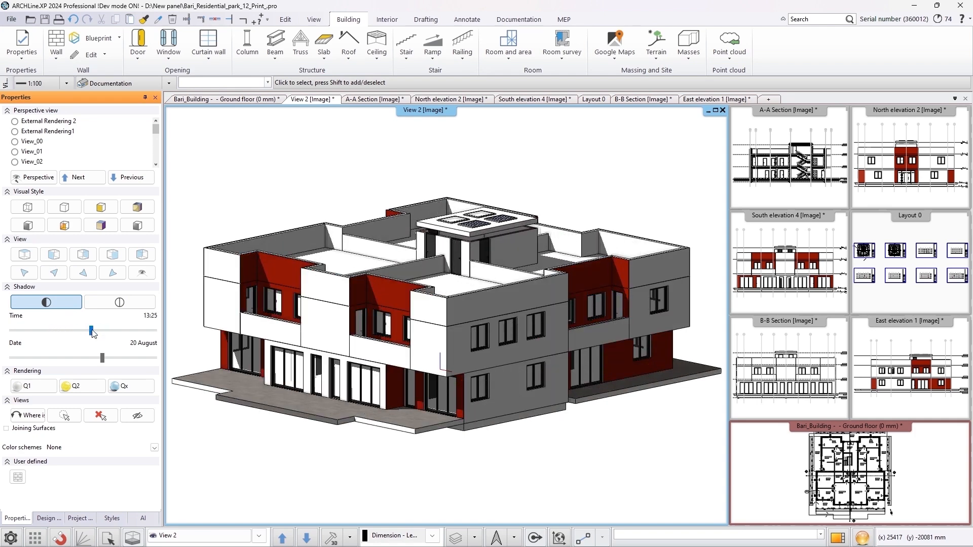
Render a quick Q1 preview of the External Rendering1 view and close the render window
left_click(60, 133)
left_click(34, 386)
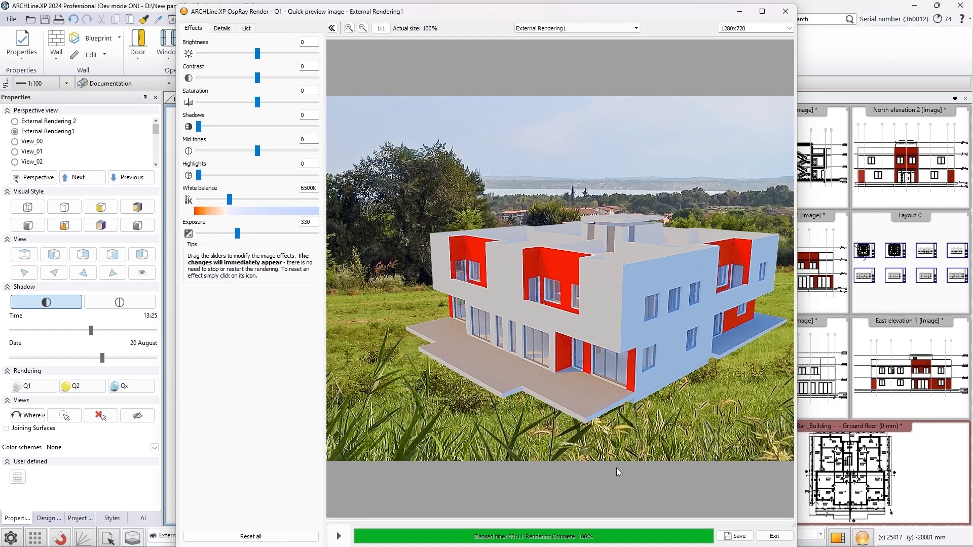
left_click(774, 538)
left_click(476, 286)
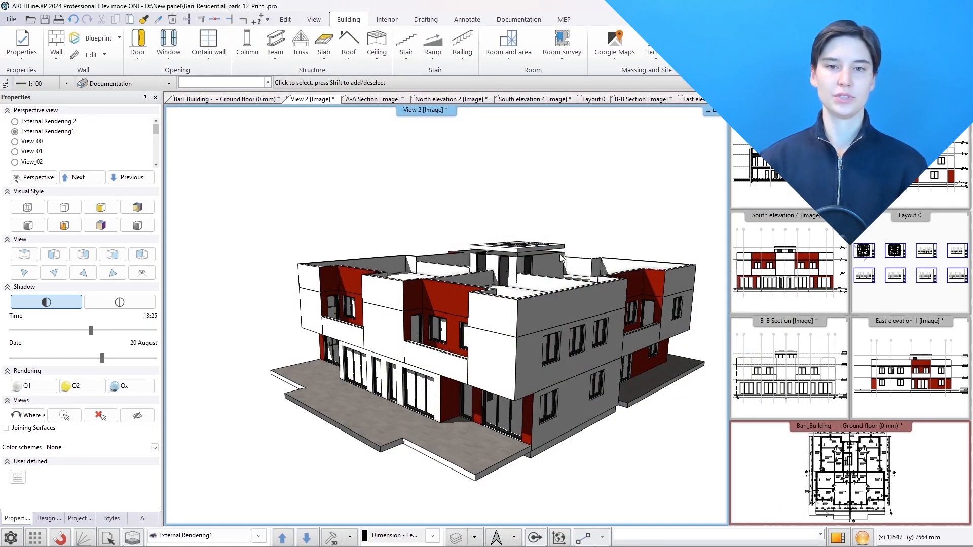
Open the A-A section and toggle its section hatching on and off
left_click(759, 199)
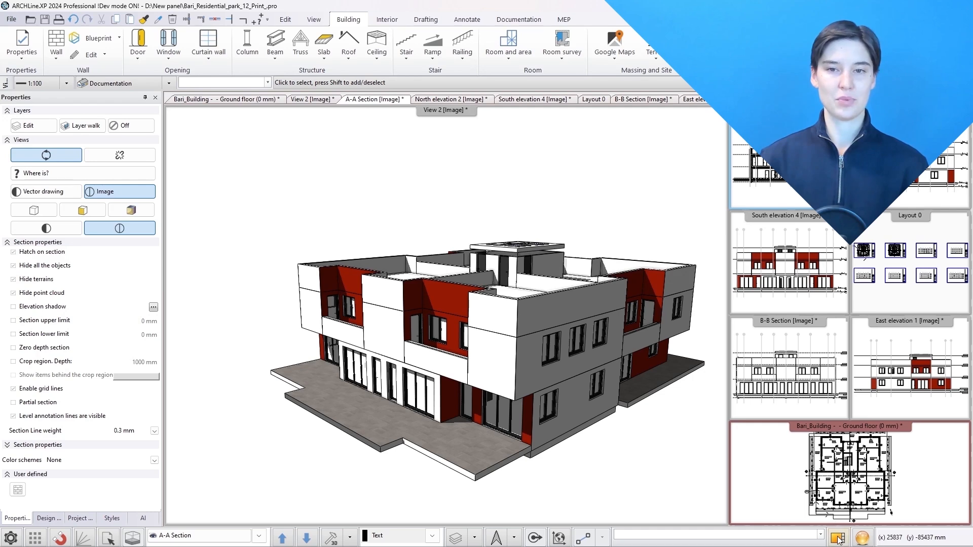
left_click(13, 253)
left_click(13, 253)
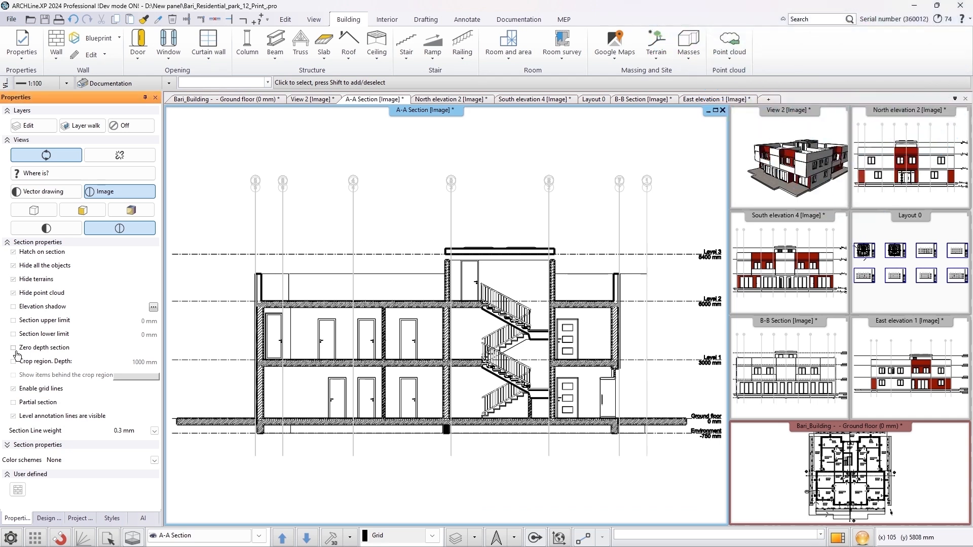
Try a 1000 mm crop region depth with items behind shown, then display the section in a coloured visual style
left_click(14, 362)
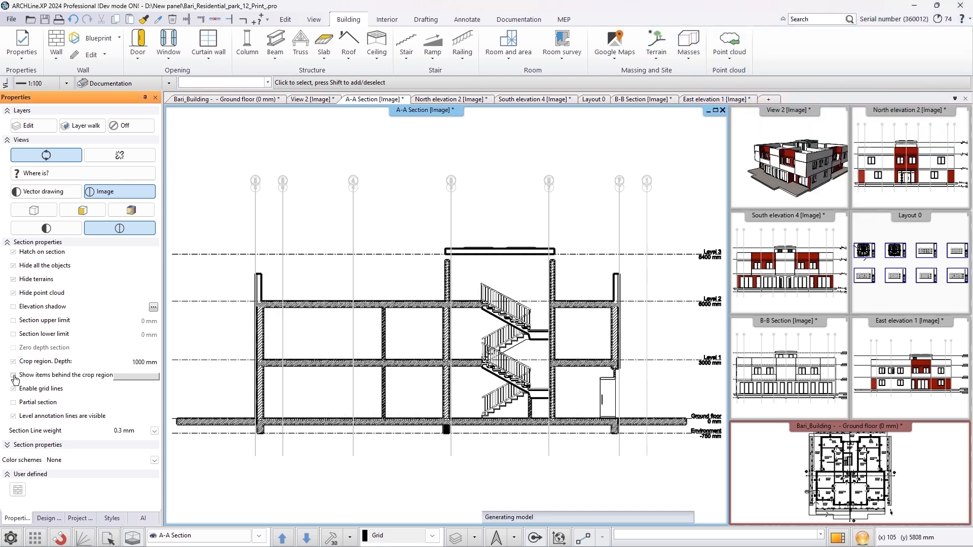
left_click(13, 376)
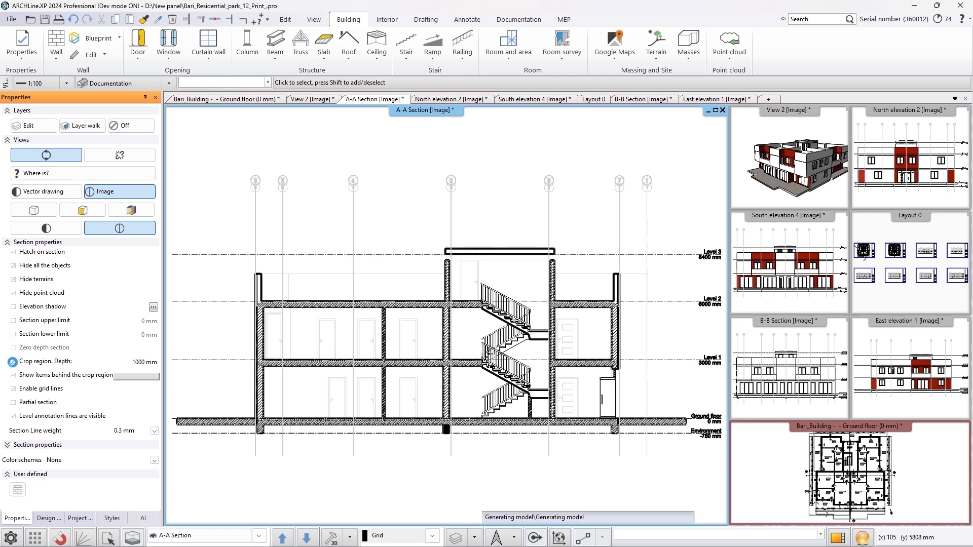
left_click(13, 362)
left_click(82, 211)
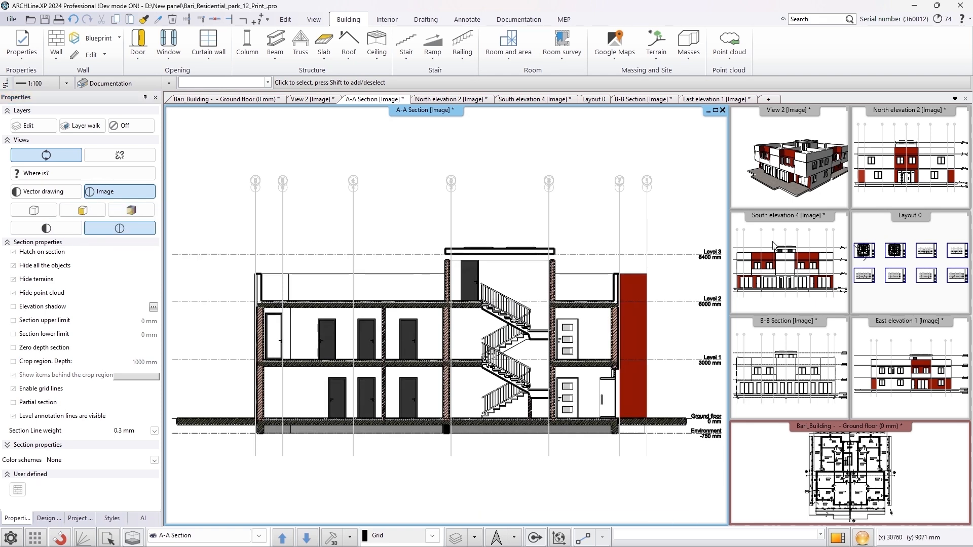
Open Layout 0 and its print queue
left_click(893, 260)
left_click(839, 535)
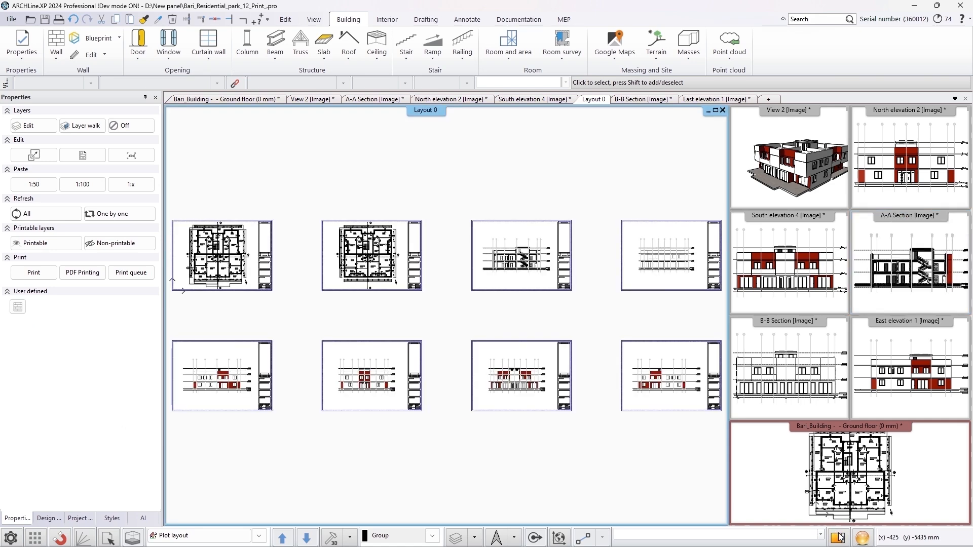
left_click(140, 275)
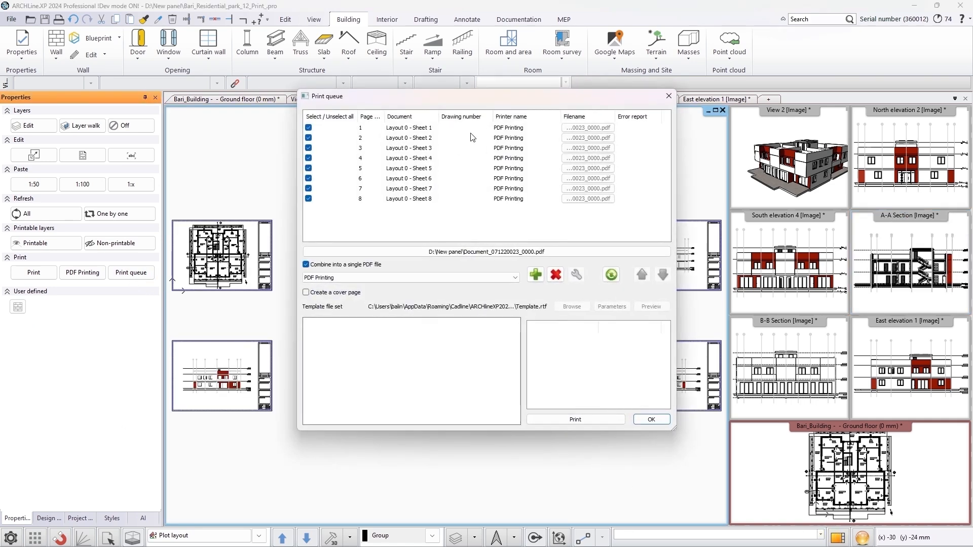
Preview each of the eight layout sheets in the print queue and close it
left_click(470, 137)
left_click(468, 138)
left_click(468, 148)
left_click(467, 157)
left_click(466, 168)
left_click(466, 178)
left_click(465, 189)
left_click(466, 198)
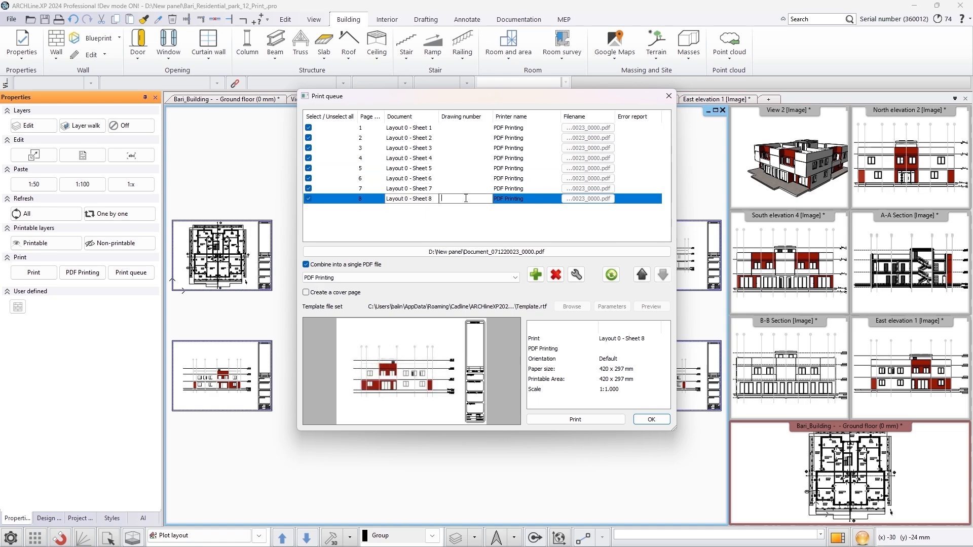
left_click(640, 420)
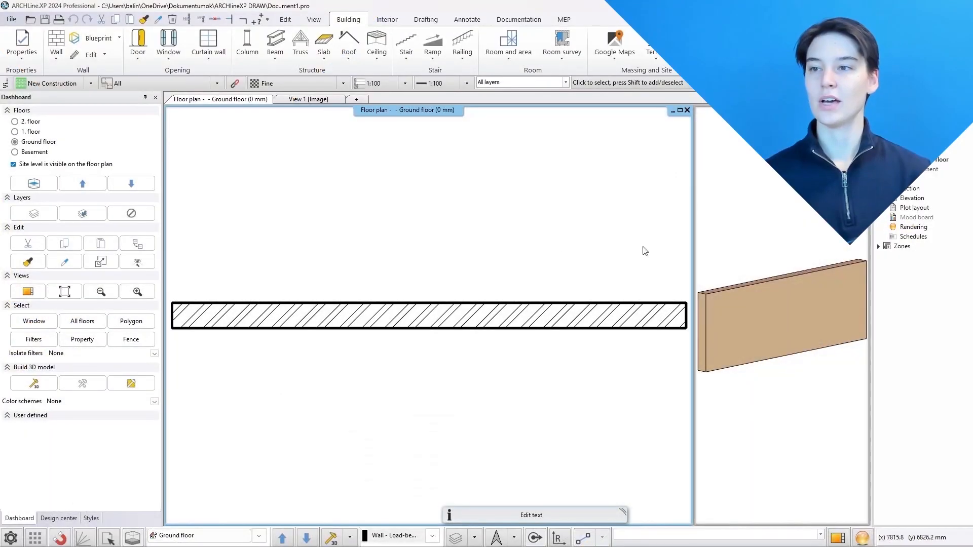
Import the Window-Exterior-Sierra-Aspen_Casement RFA family file using the C-AC-3672 Clad type
left_click(11, 20)
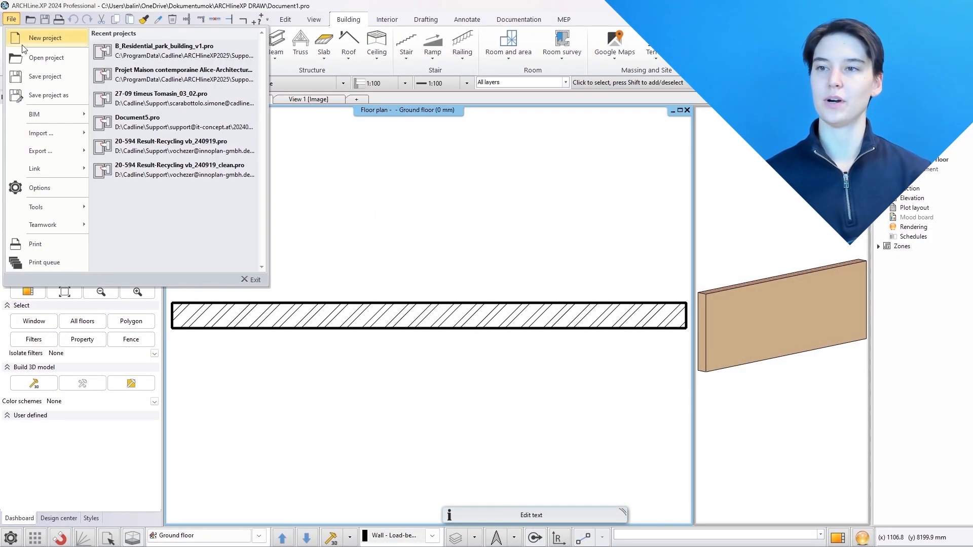
mouse_move(50, 129)
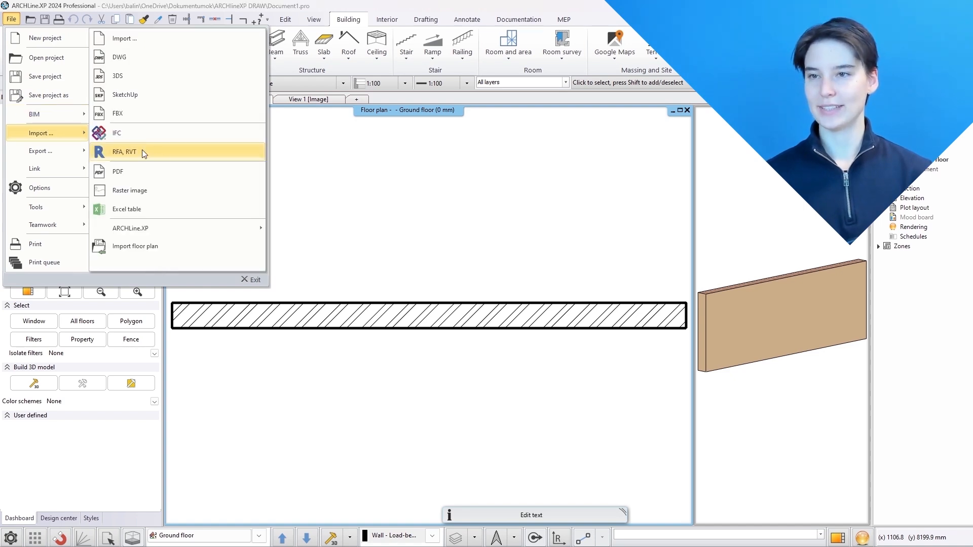
left_click(142, 150)
left_click(488, 216)
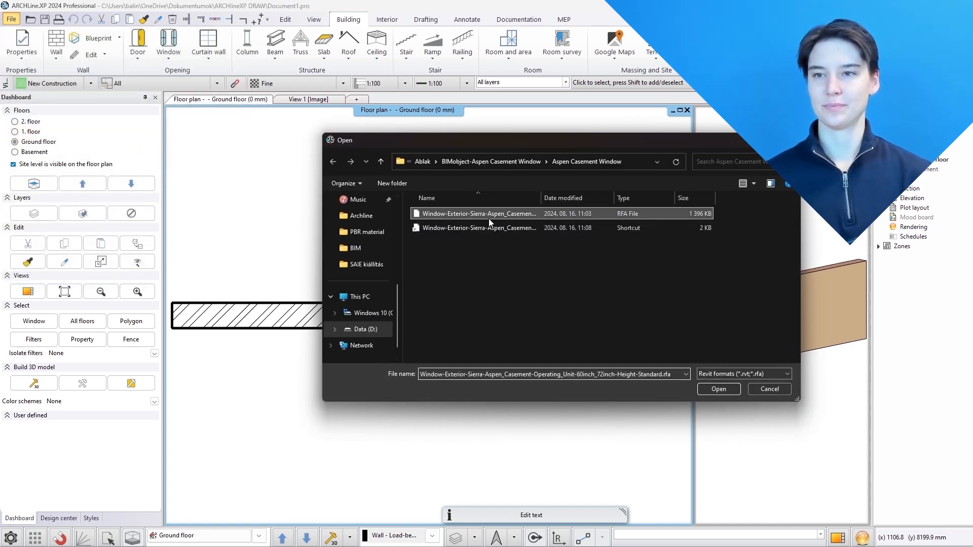
left_click(722, 393)
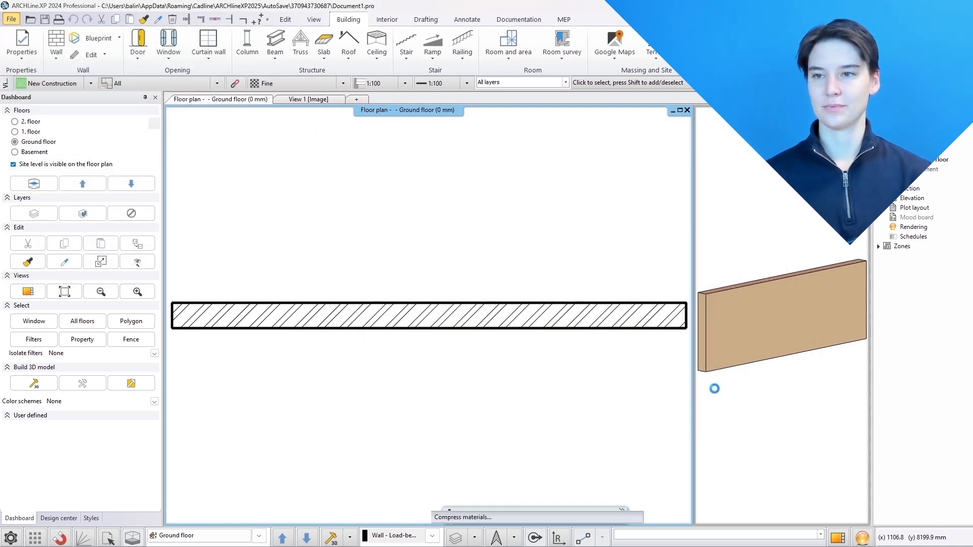
left_click(548, 263)
left_click(548, 264)
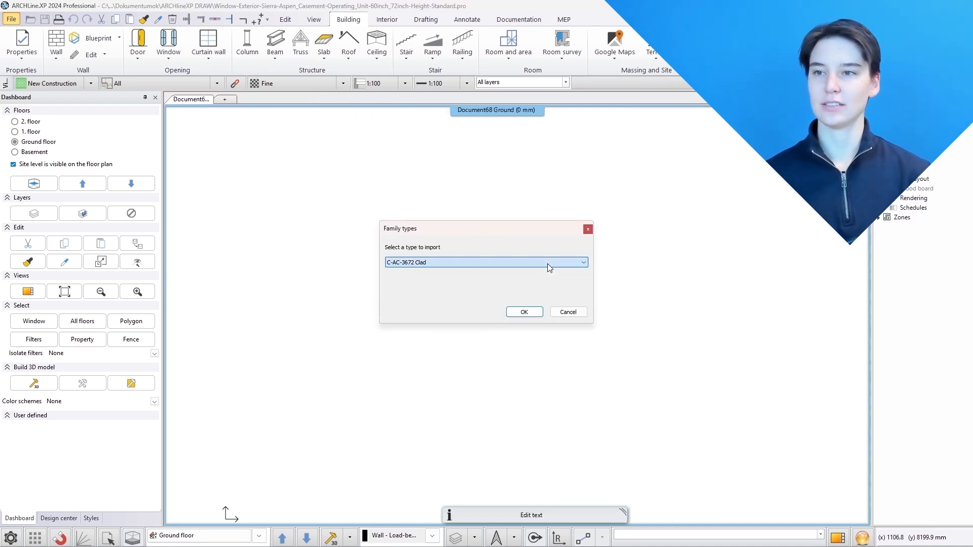
left_click(524, 313)
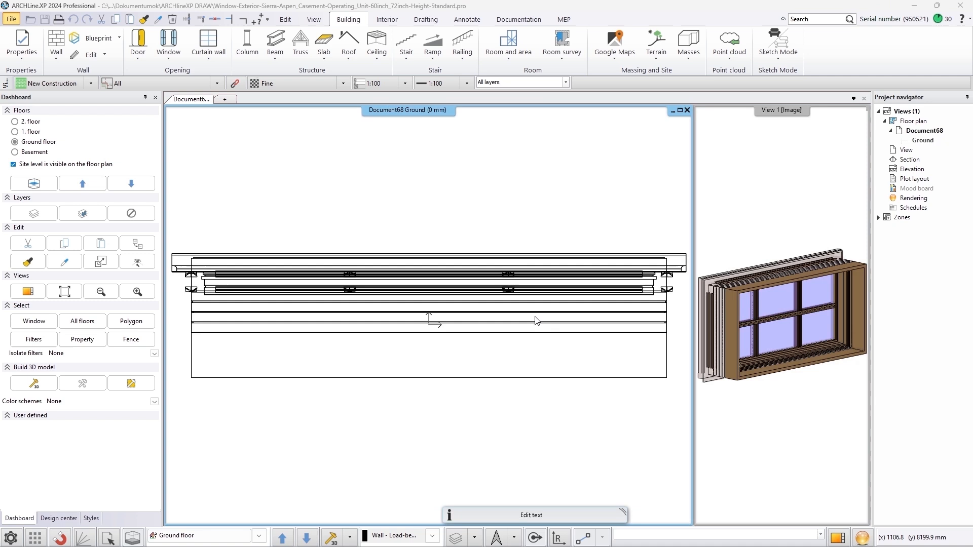
Save the imported window as a new library item in category MY, sub category Other, and open the Design center
left_click(585, 344)
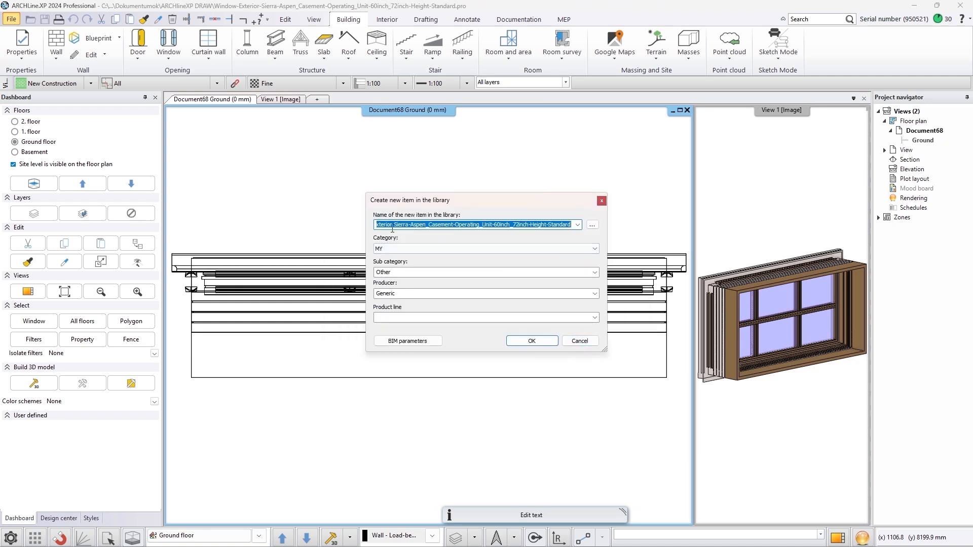
left_click(529, 345)
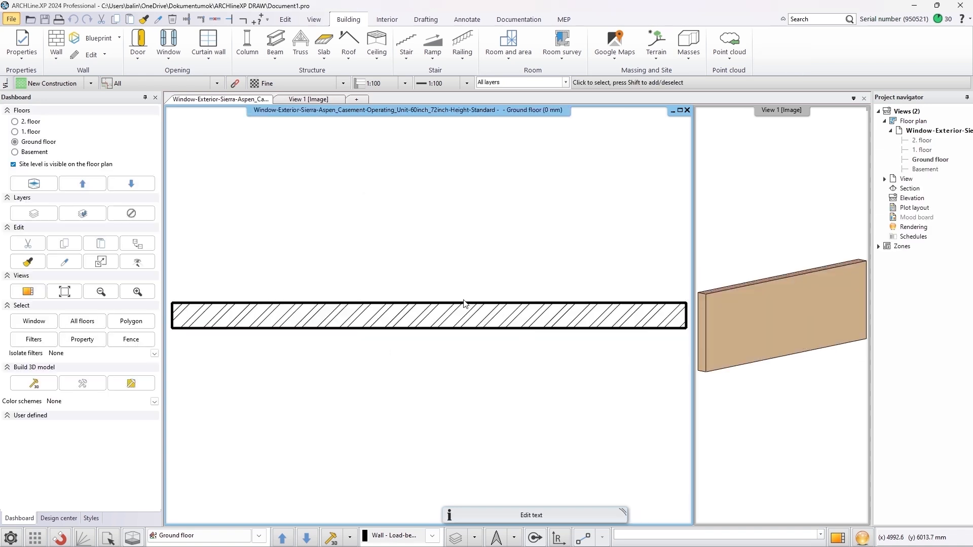
left_click(59, 518)
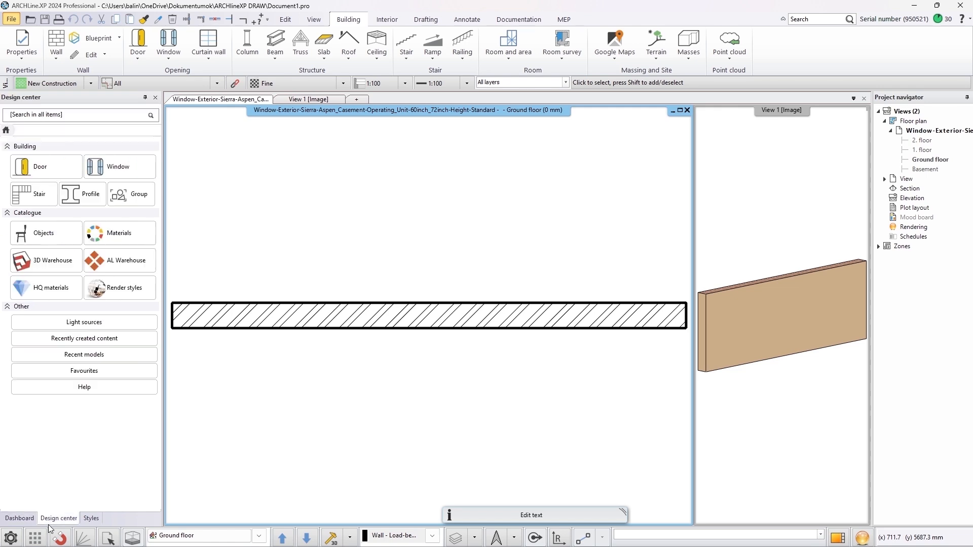
Place the imported window from the MY > Other window library into the wall, positioning it from the wall endpoint
left_click(106, 169)
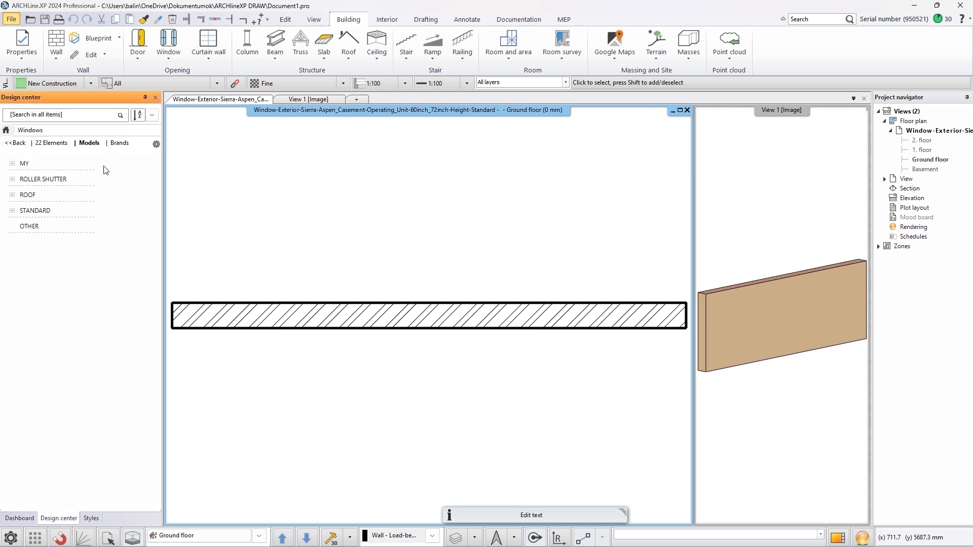
left_click(26, 164)
left_click(37, 179)
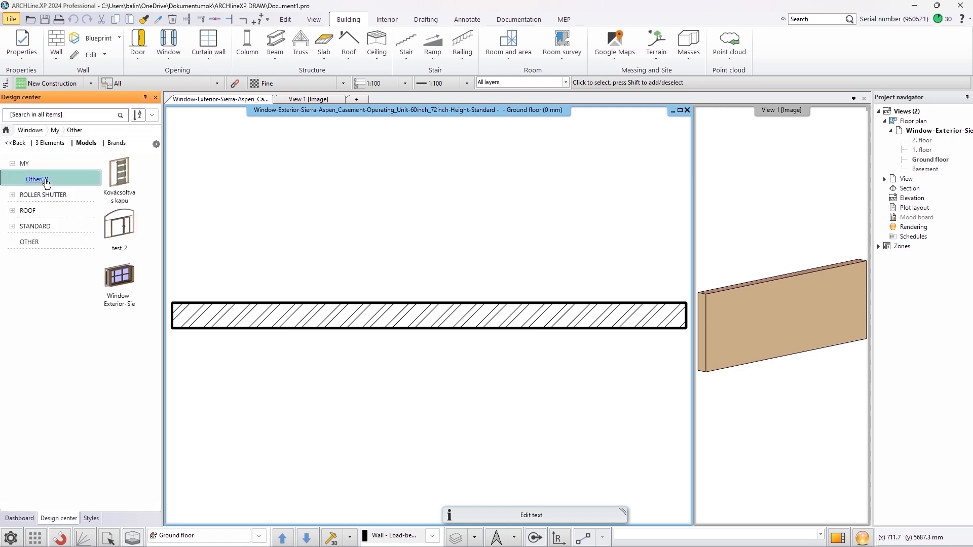
left_click(119, 279)
left_click_drag(119, 279, 388, 317)
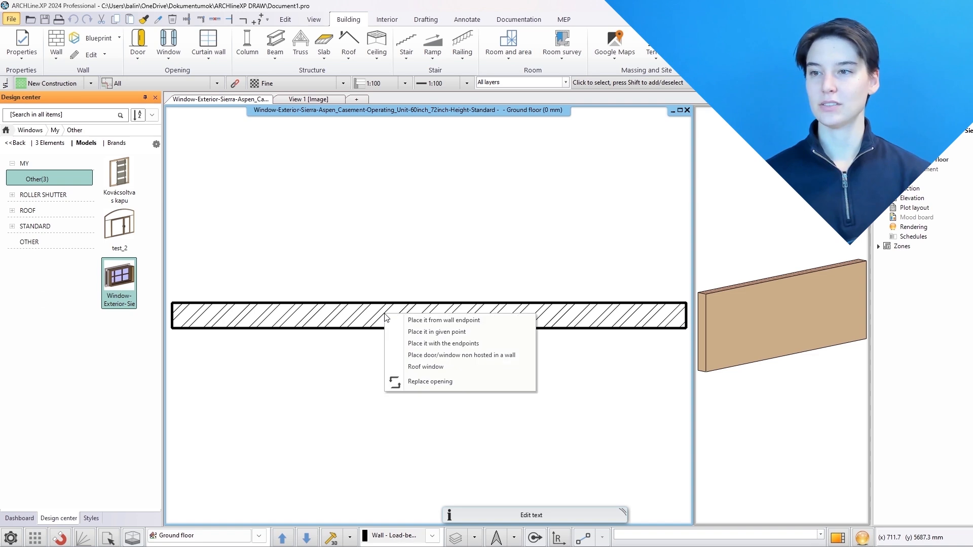
left_click(417, 321)
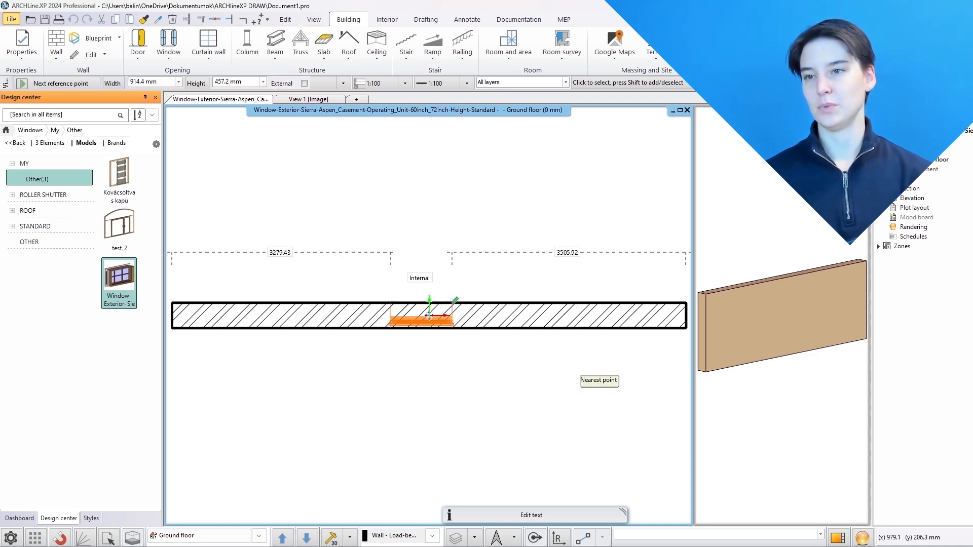
left_click(462, 306)
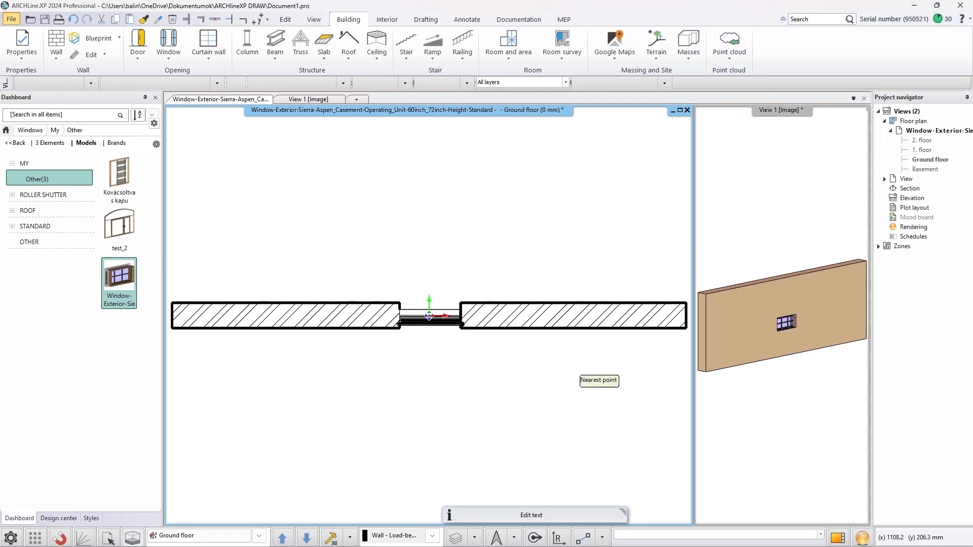
Inspect the placed window in the enlarged 3D view
left_click(819, 517)
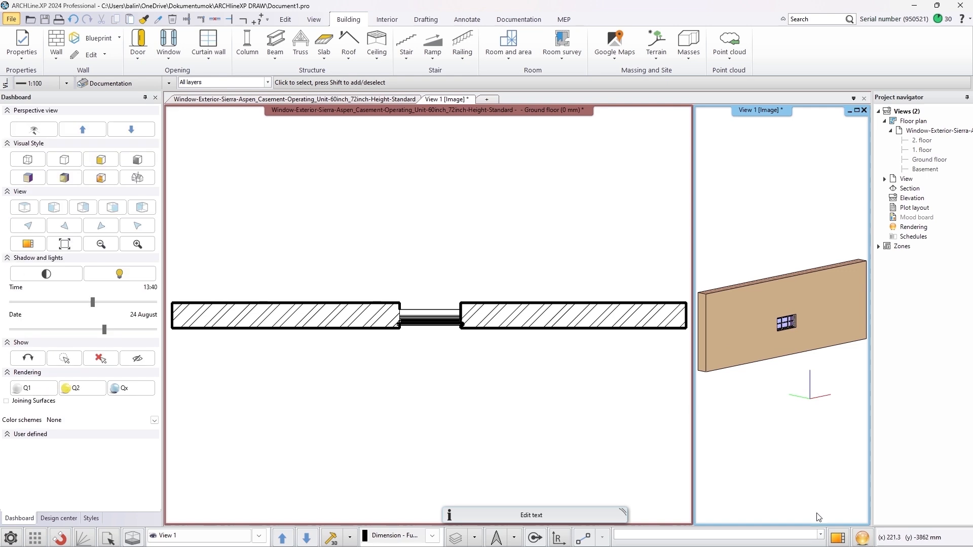
left_click(839, 537)
scroll(442, 334, "up", 5)
middle_click_drag(393, 330, 558, 322)
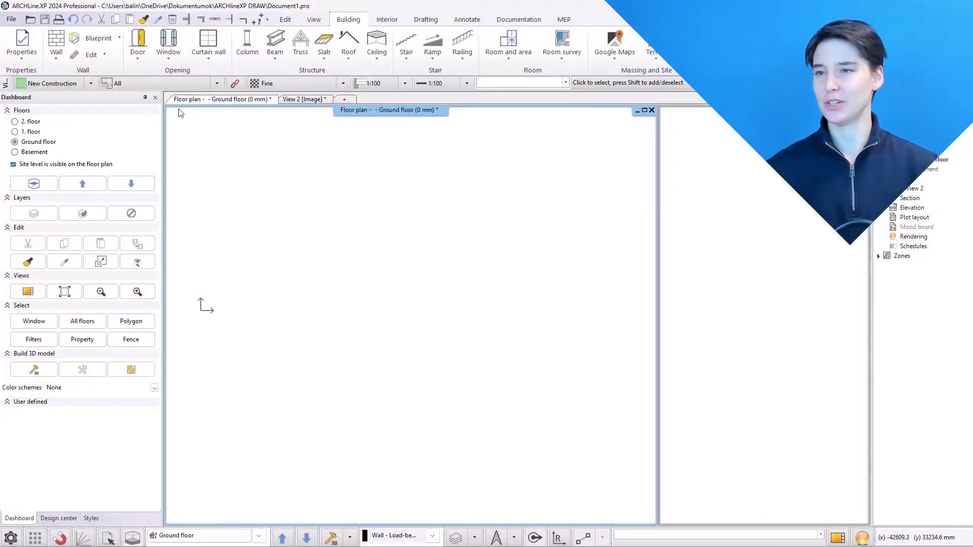
Import call-center-offices.dwg as a blueprint from DWG
left_click(113, 41)
mouse_move(114, 53)
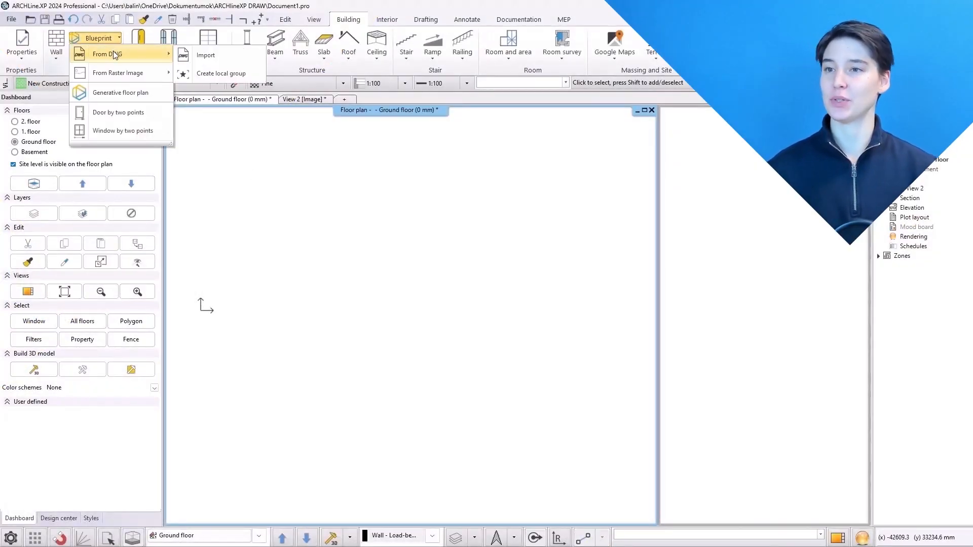
left_click(211, 53)
left_click(411, 200)
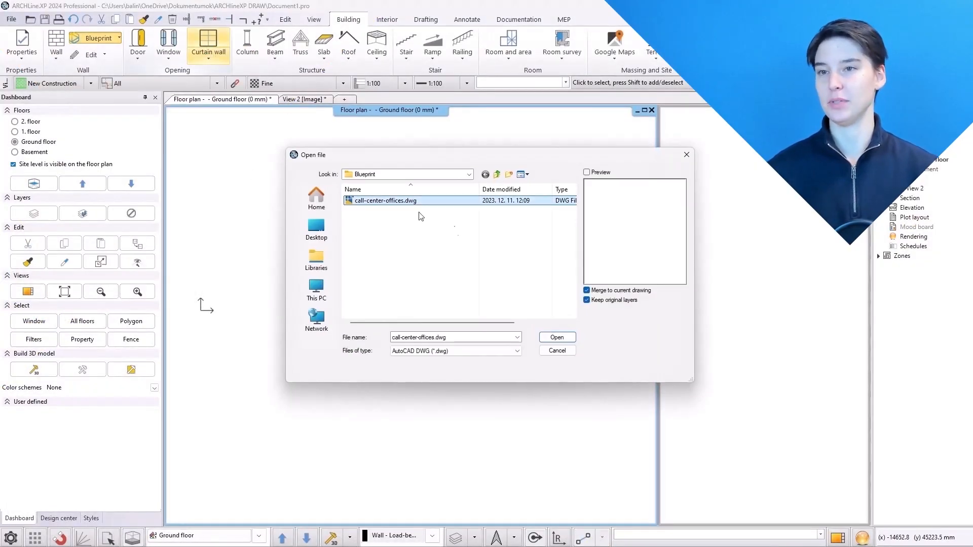
left_click(556, 338)
Interpret the DWG units as m and merge the drawing into the current floor plan
left_click(322, 302)
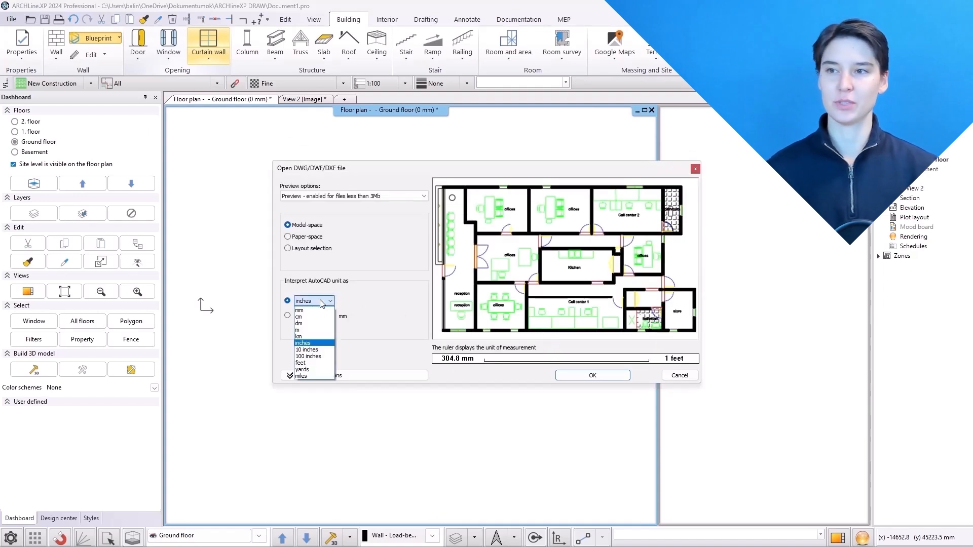
left_click(321, 330)
scroll(538, 269, "up", 6)
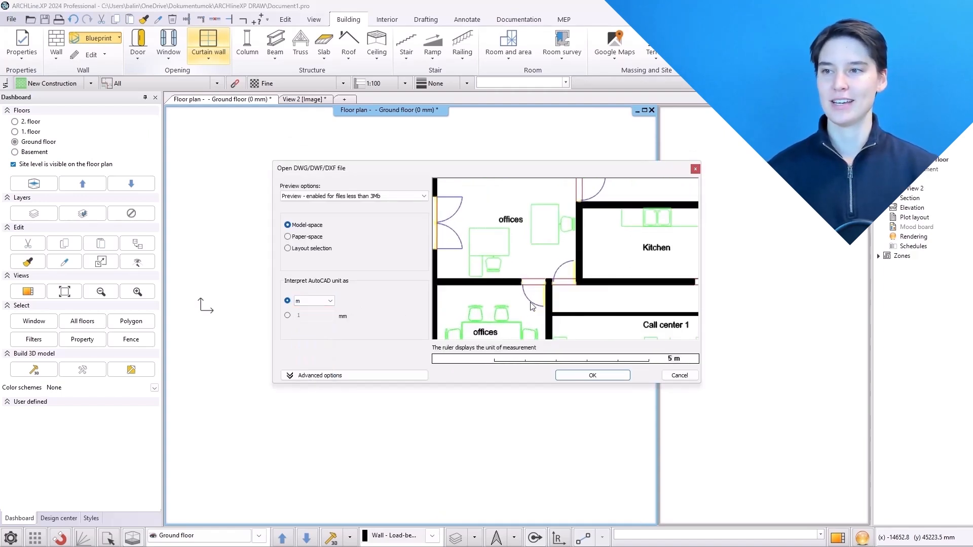
scroll(542, 277, "up", 2)
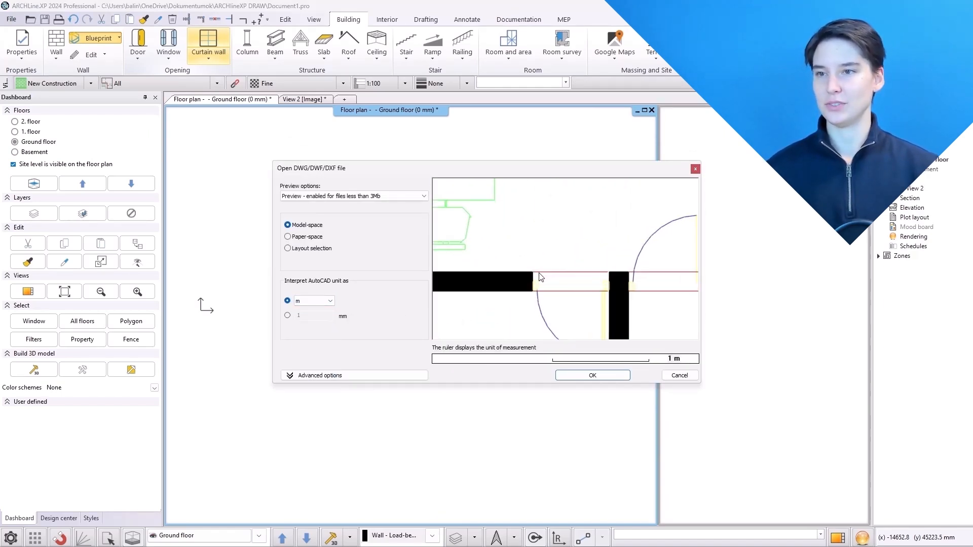
middle_click_drag(541, 277, 573, 316)
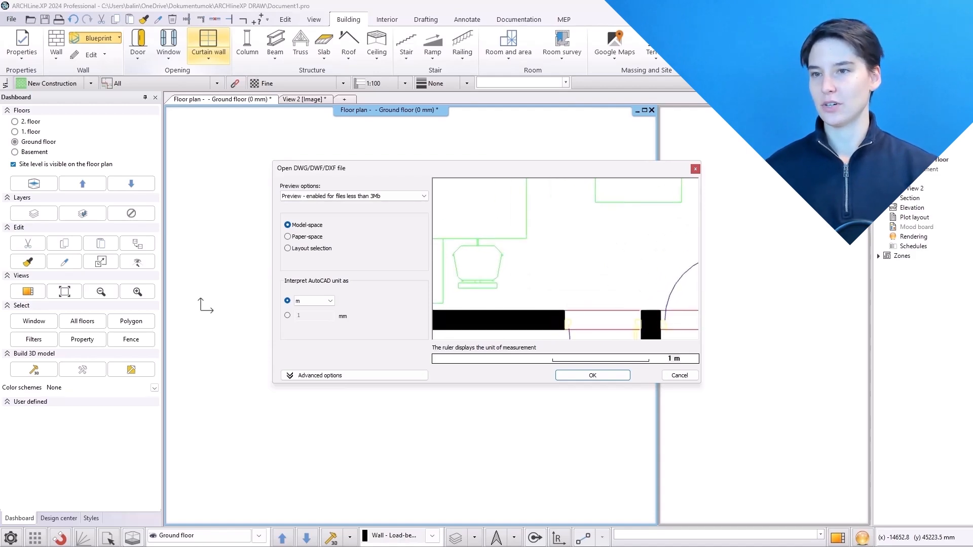
left_click(589, 375)
left_click(532, 299)
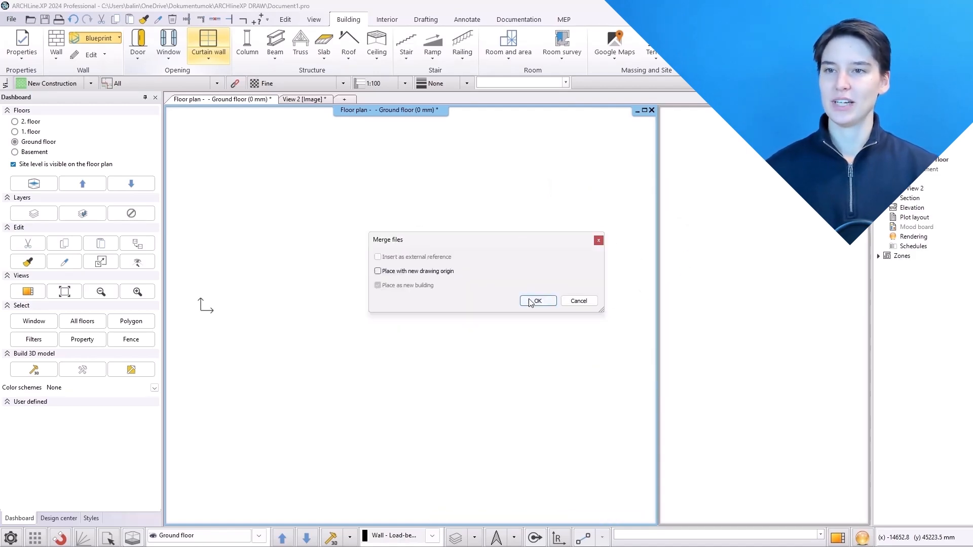
left_click(537, 301)
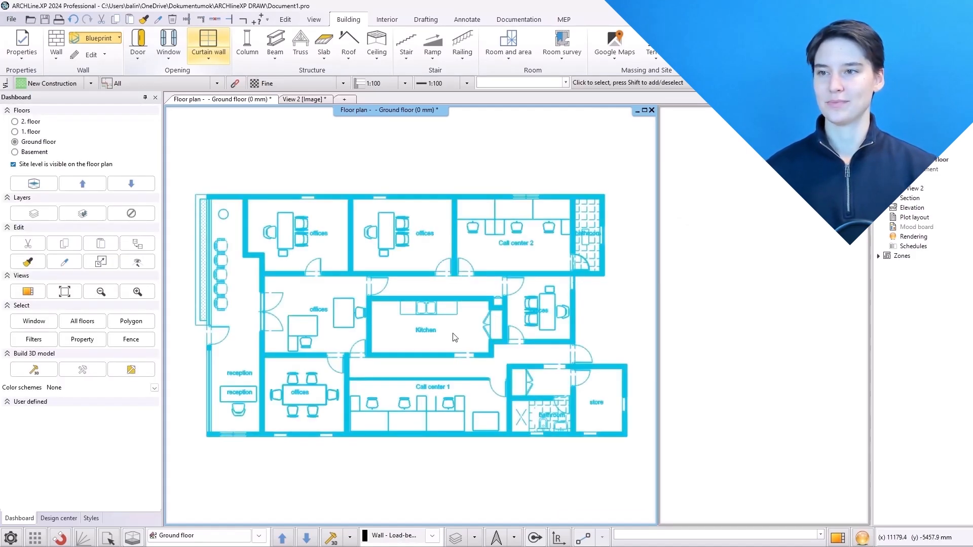
Create a local group from the whole imported drawing
left_click(117, 40)
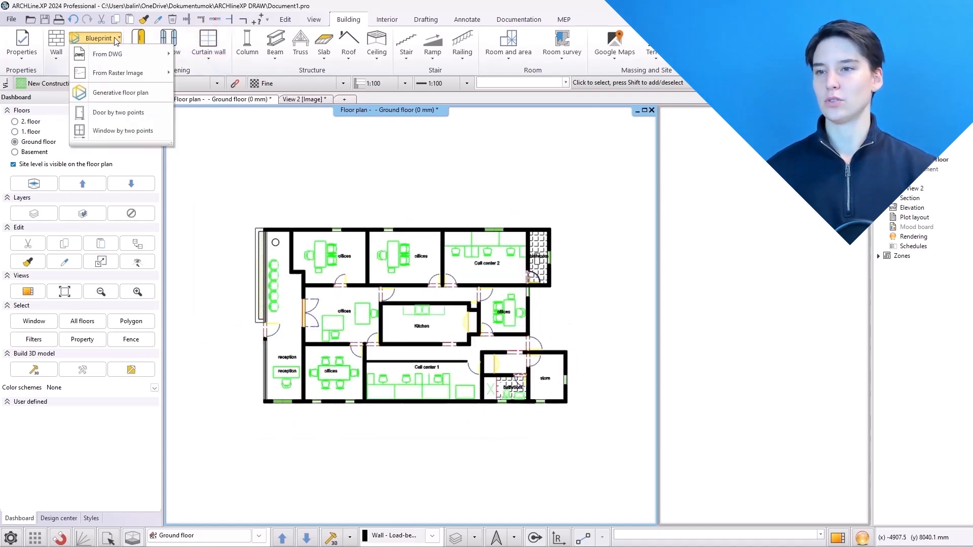
mouse_move(126, 53)
left_click(197, 73)
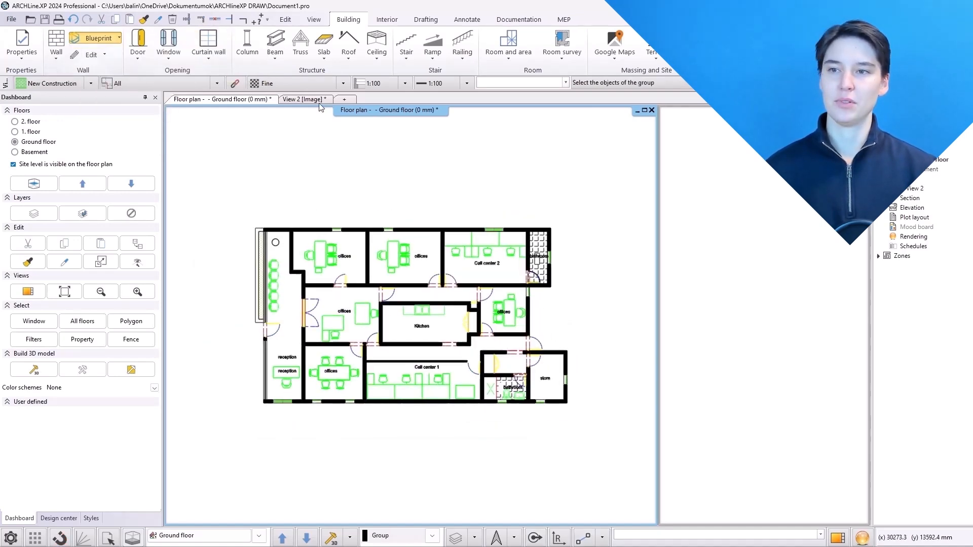
mouse_move(600, 193)
left_mouse_down()
mouse_move(251, 460)
mouse_move(239, 465)
mouse_move(240, 455)
left_mouse_up()
Generate walls, doors and windows from the grouped drawing with the Generative floor plan at default settings
left_click(119, 38)
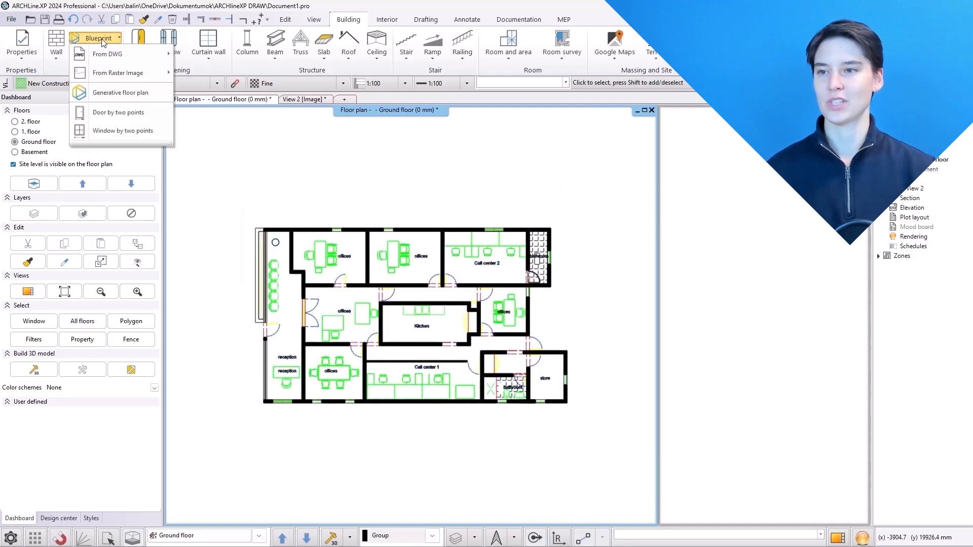
left_click(110, 92)
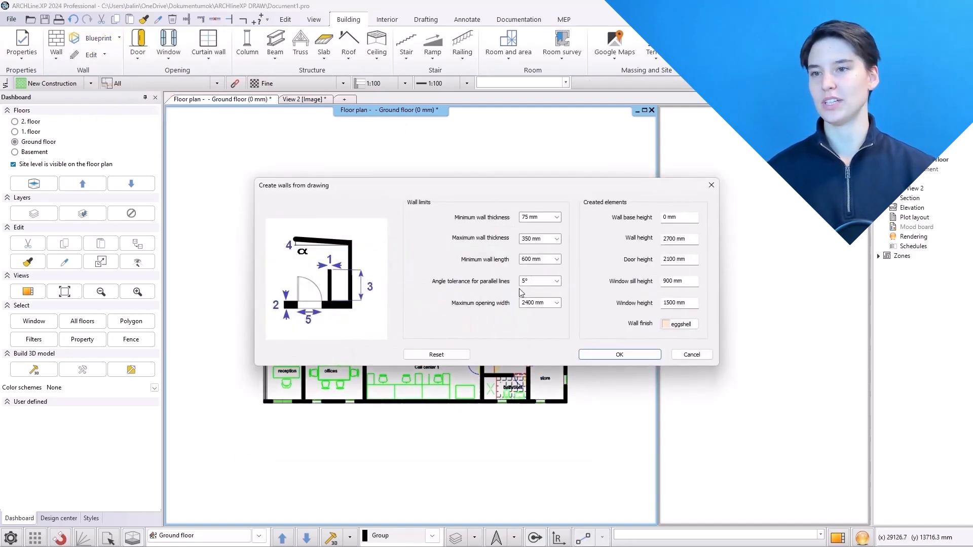
left_click(606, 354)
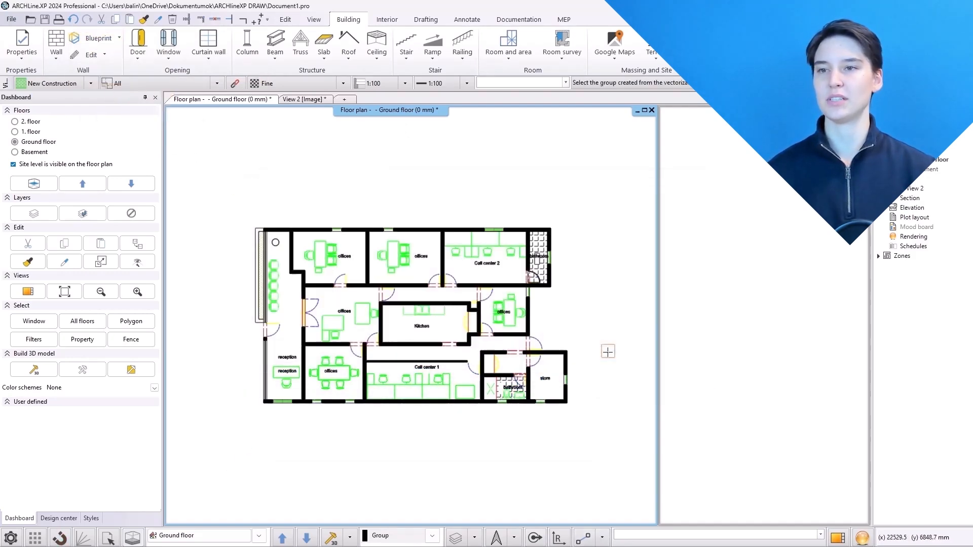
left_click(527, 320)
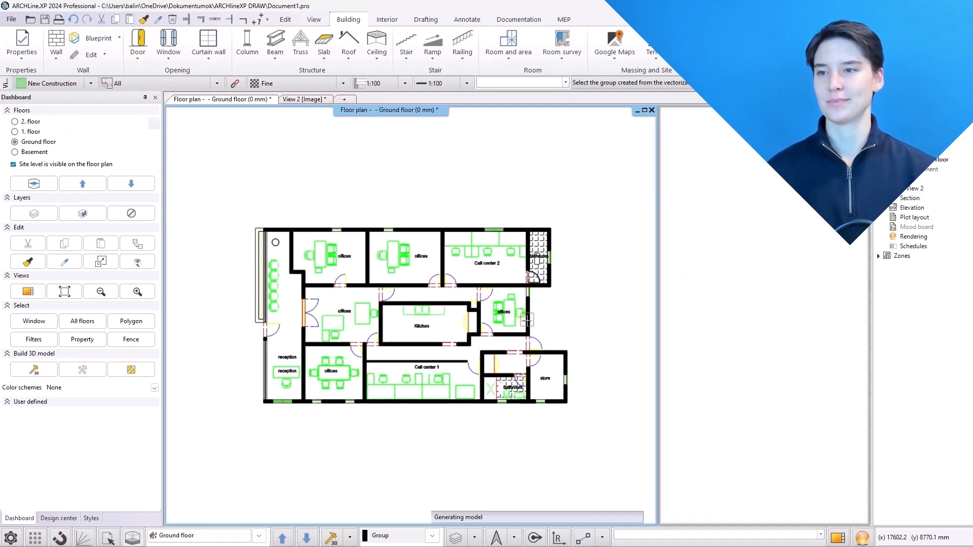
left_click(441, 189)
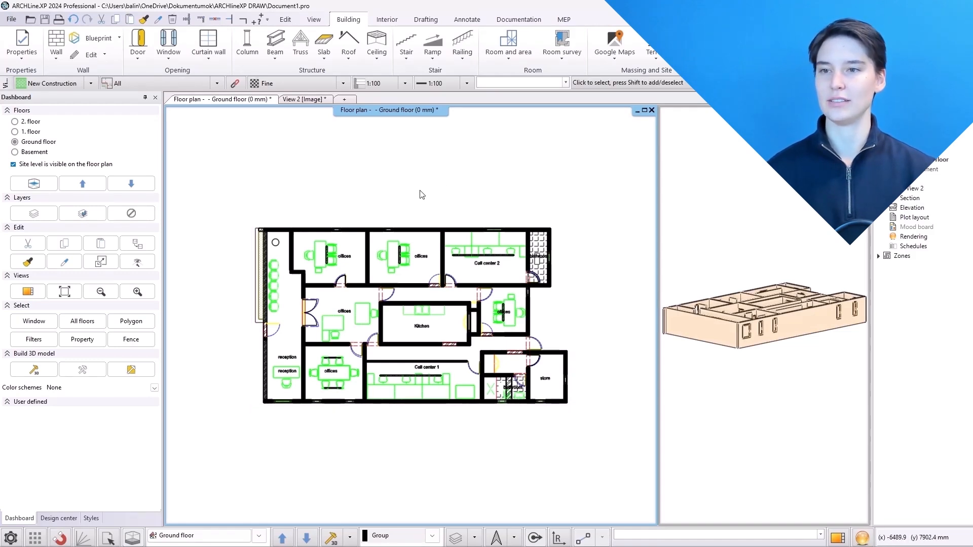
Create a 1 layered 30 r.c. slab bounded by a rectangle around the whole floor plan
left_click(324, 53)
left_click(316, 124)
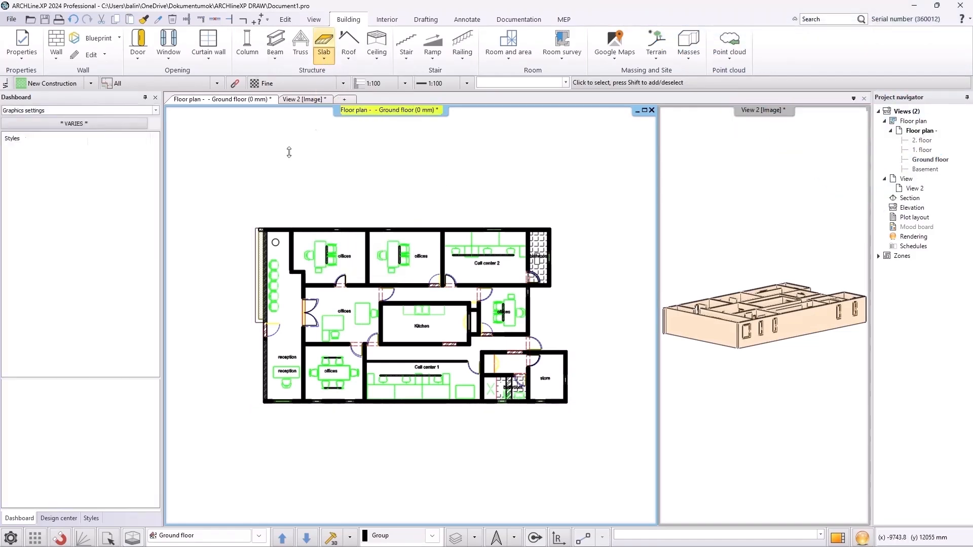
left_click(238, 207)
left_click(597, 435)
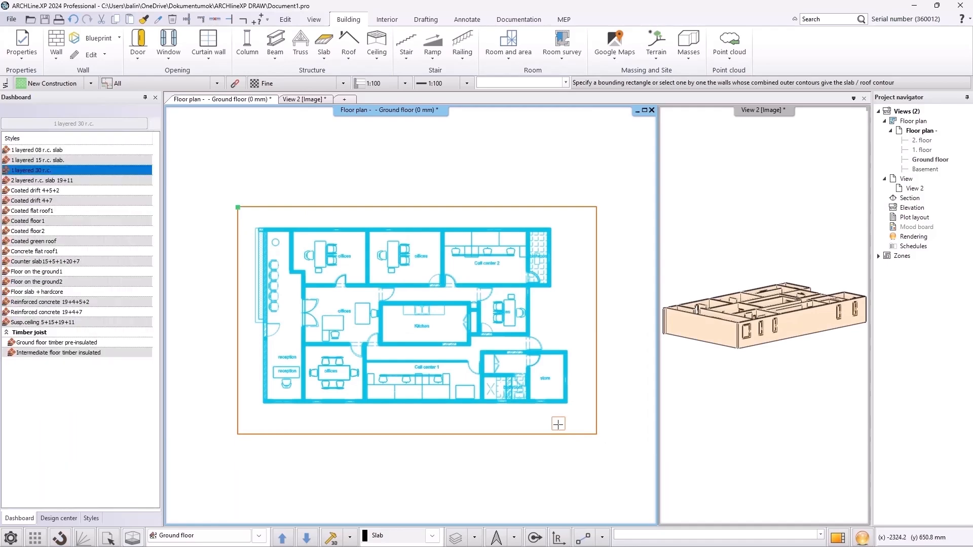
key("Return")
left_click(669, 434)
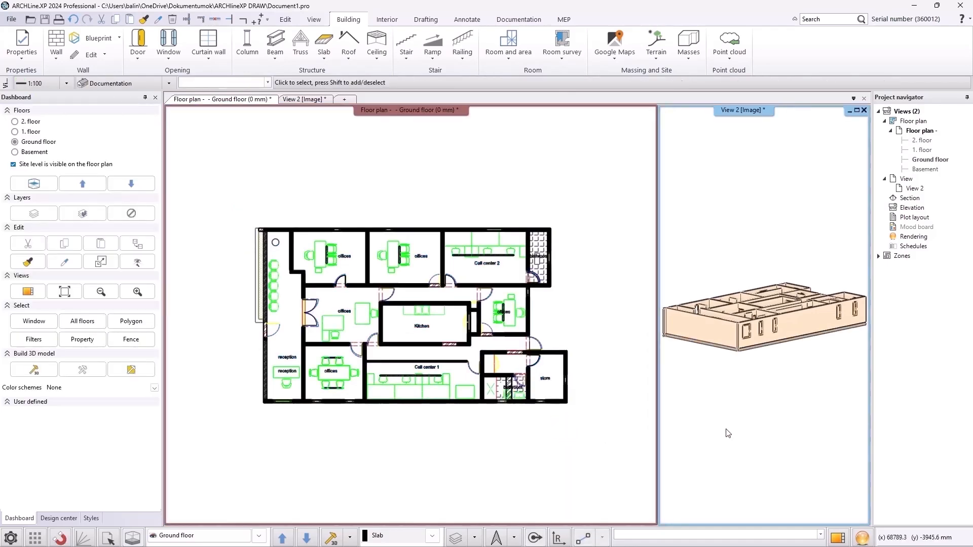
Examine the generated walls and openings in the enlarged 3D view
left_click(839, 537)
scroll(346, 342, "up", 3)
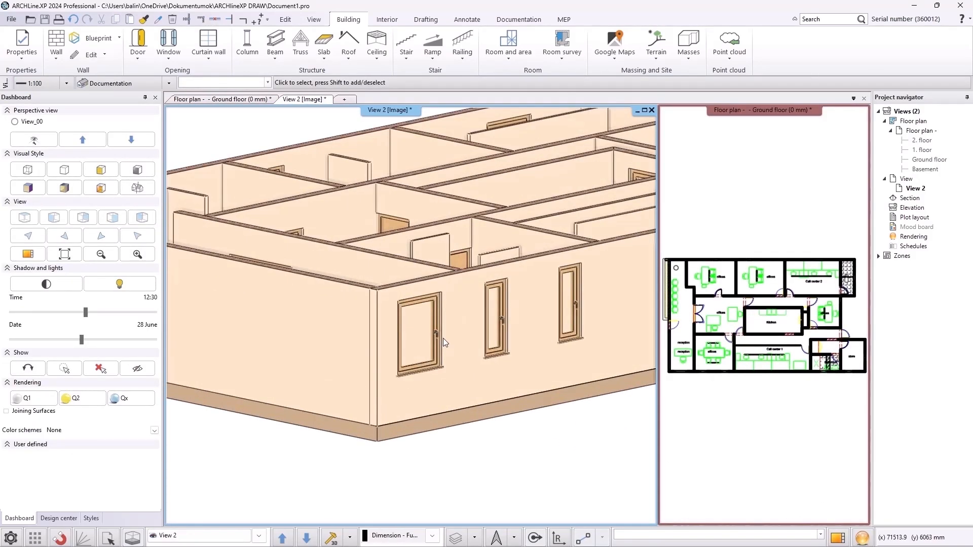
left_click(200, 21)
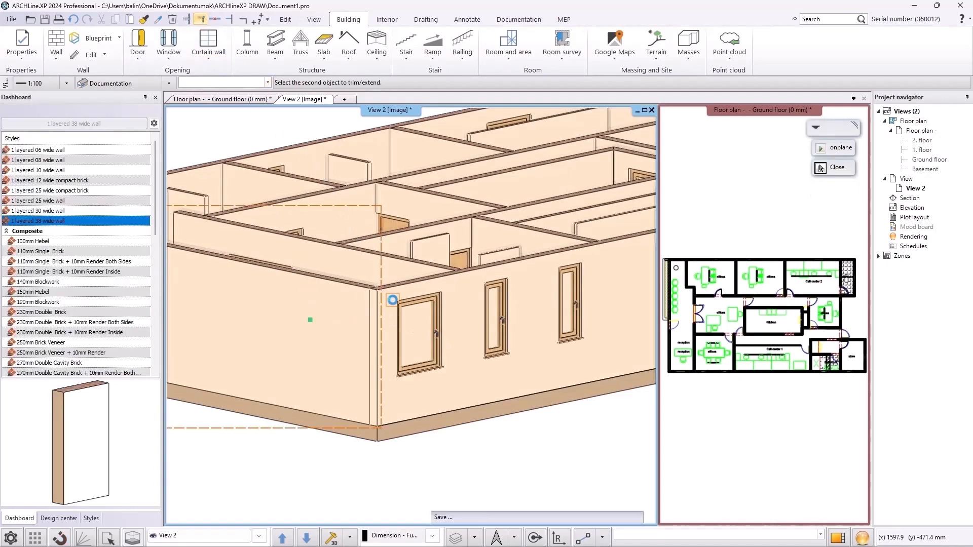
key("Escape")
scroll(381, 356, "down", 5)
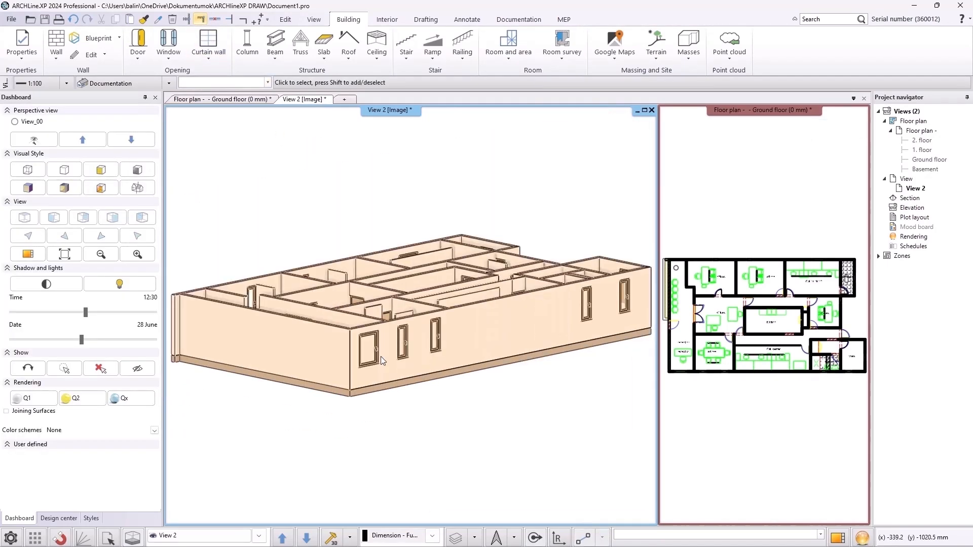
Select the whole model and copy it to the 1. floor and 2. floor
left_click_drag(628, 211, 212, 409)
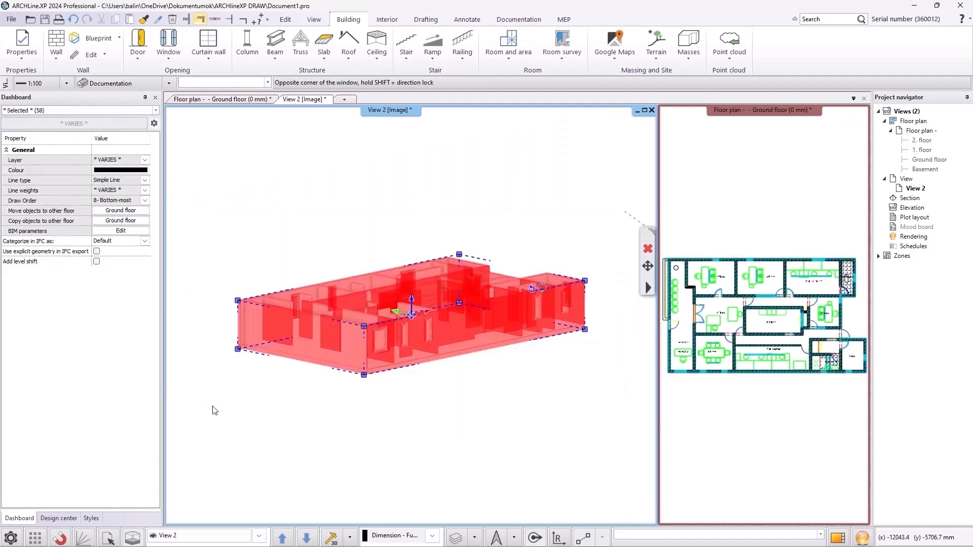
left_click(116, 220)
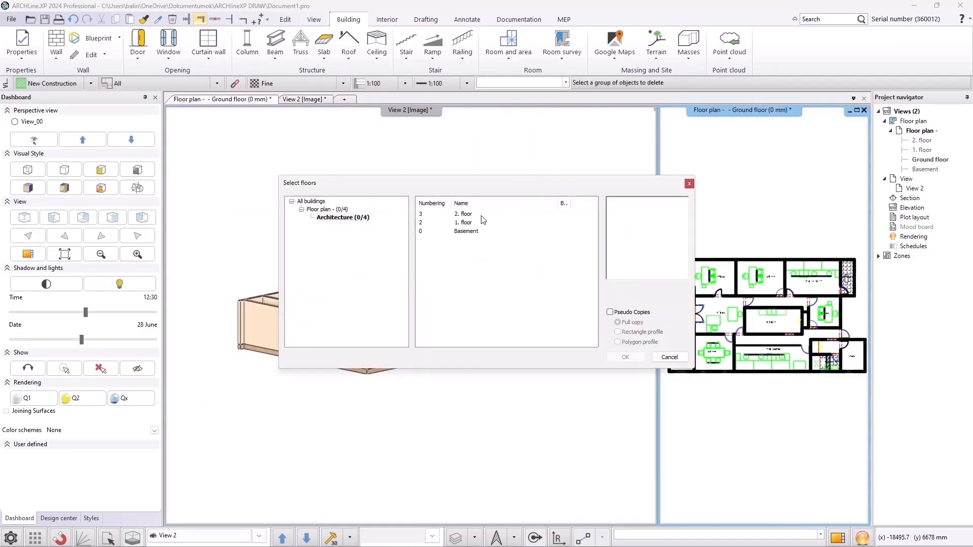
left_click(466, 223)
left_click(466, 215, "ctrl")
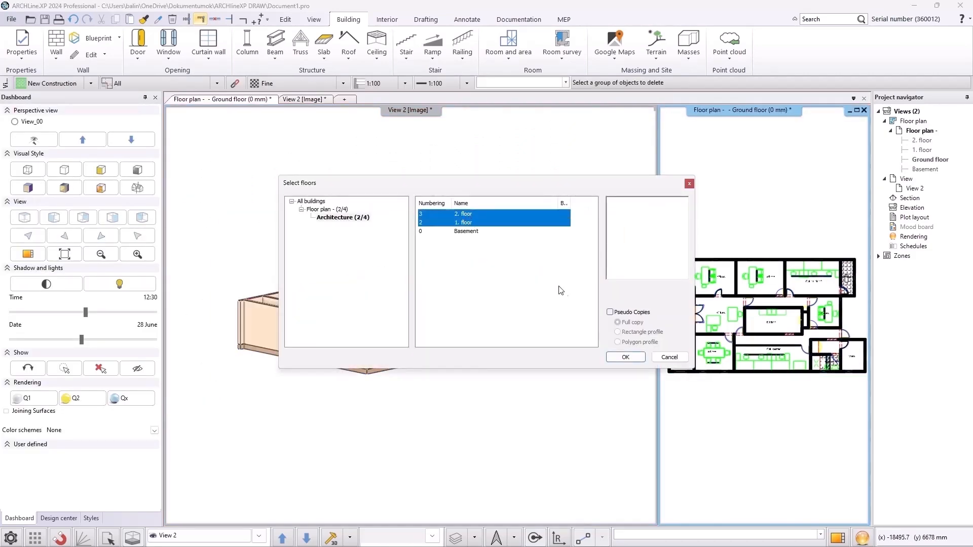
left_click(624, 358)
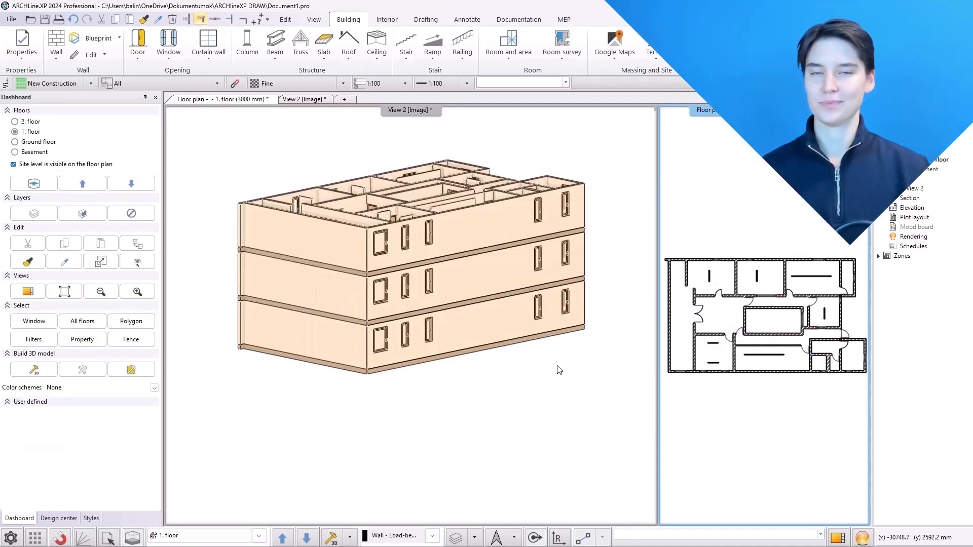
Rotate the 3D view around the three-storey building
left_click(556, 366)
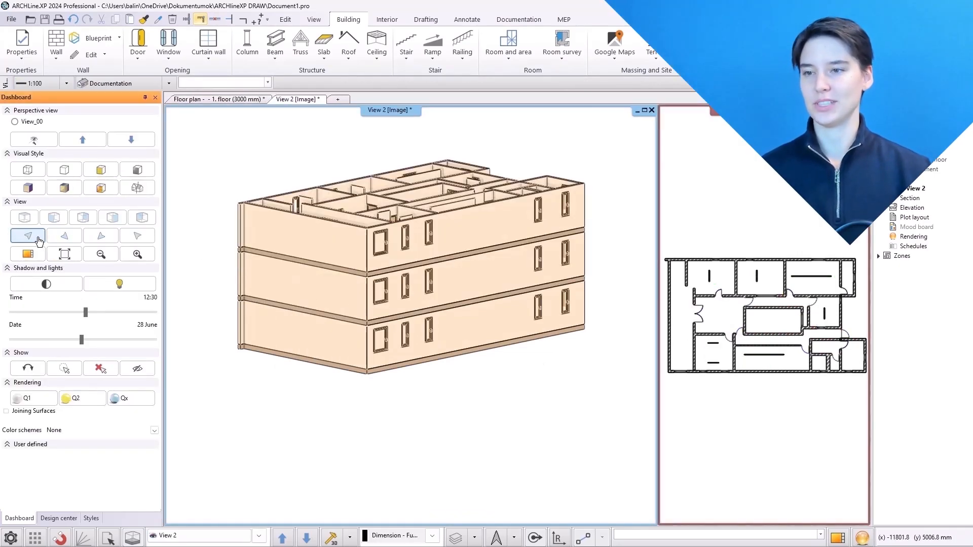
left_click(61, 238)
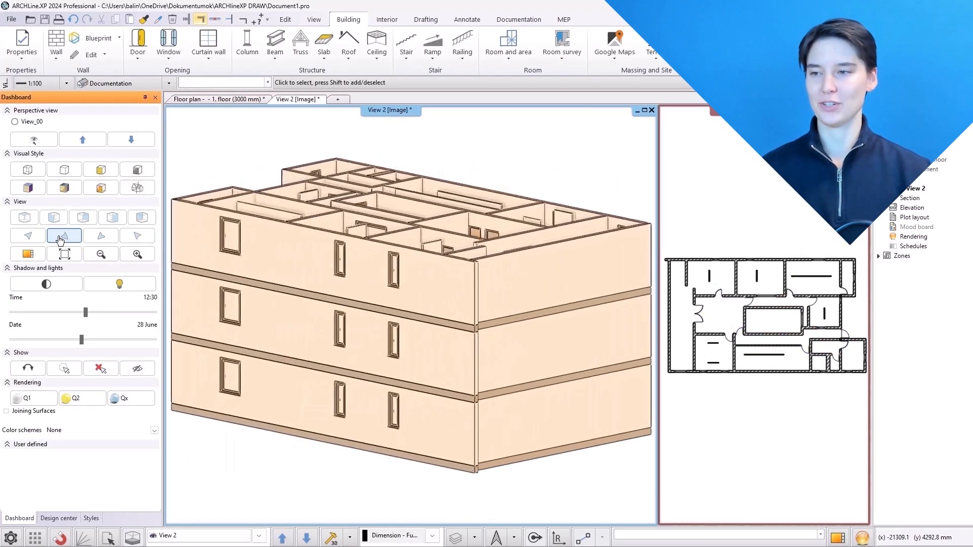
left_click(135, 237)
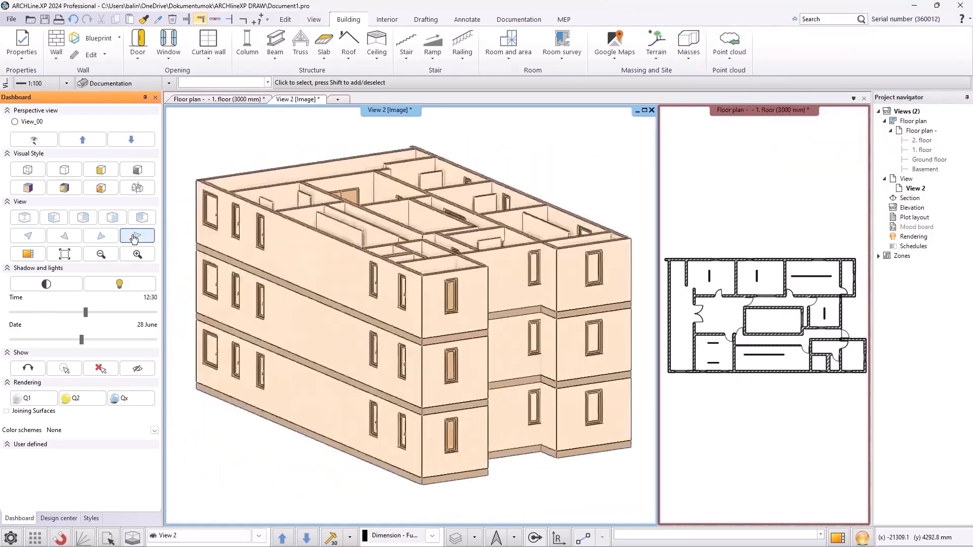
Start a standalone rendering of the gallery view at 1280x720 (Widescreen 16:9 - HD) resolution
left_click(37, 237)
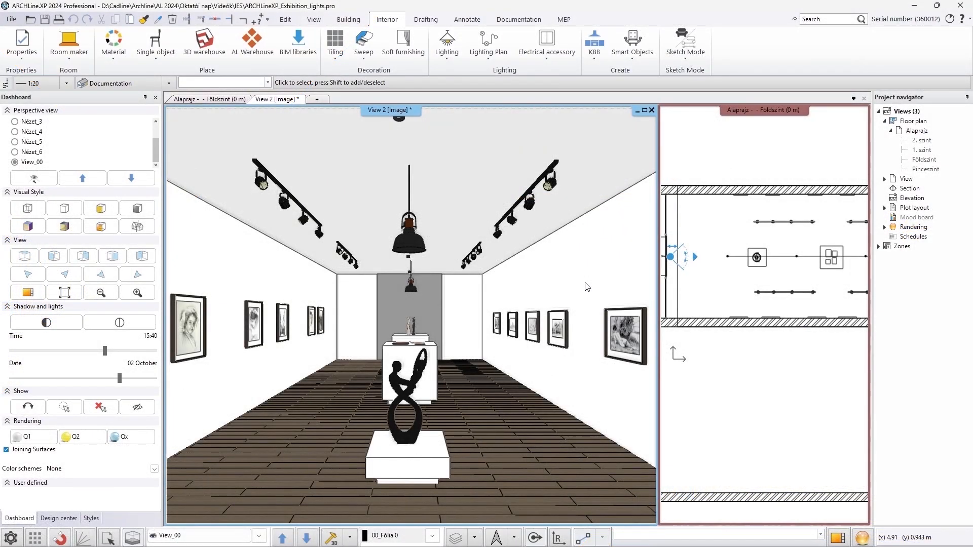
left_click(862, 537)
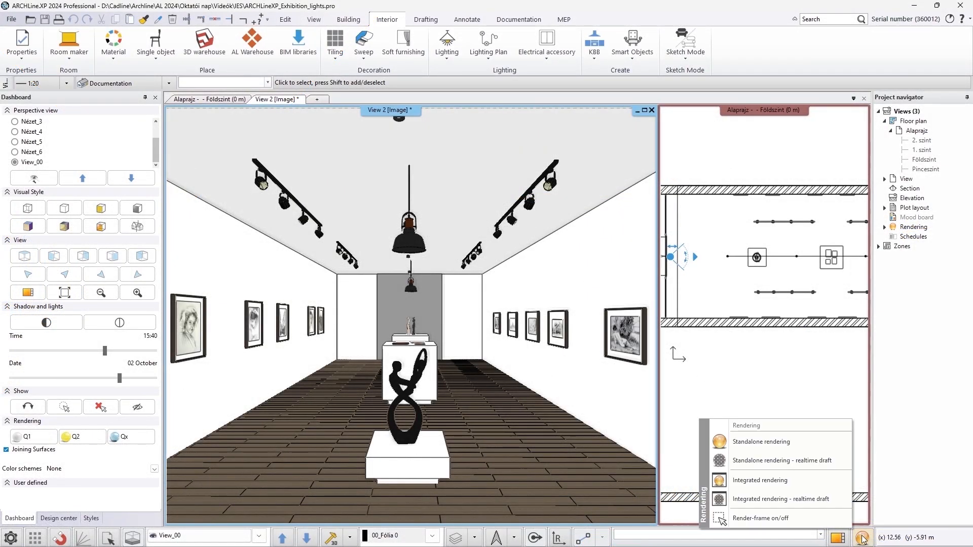
left_click(780, 446)
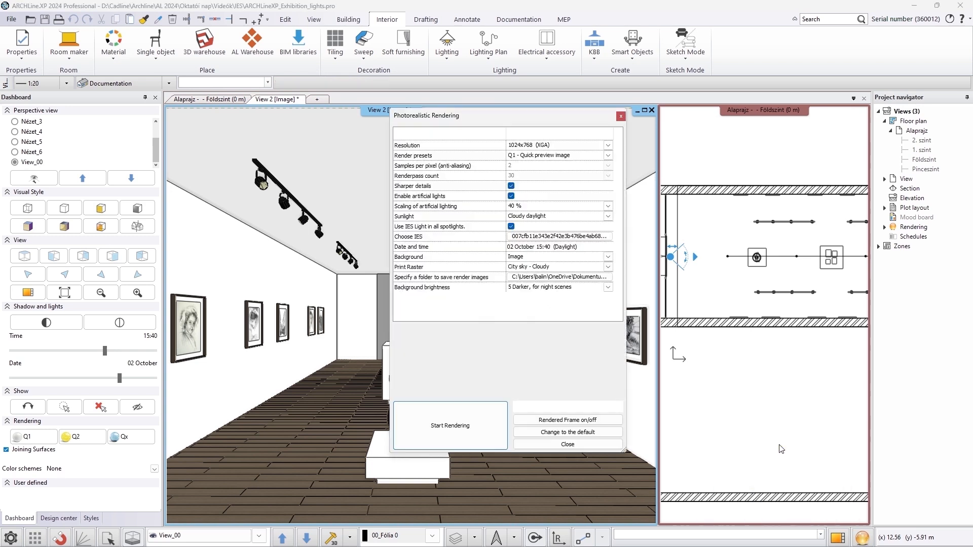
left_click(608, 145)
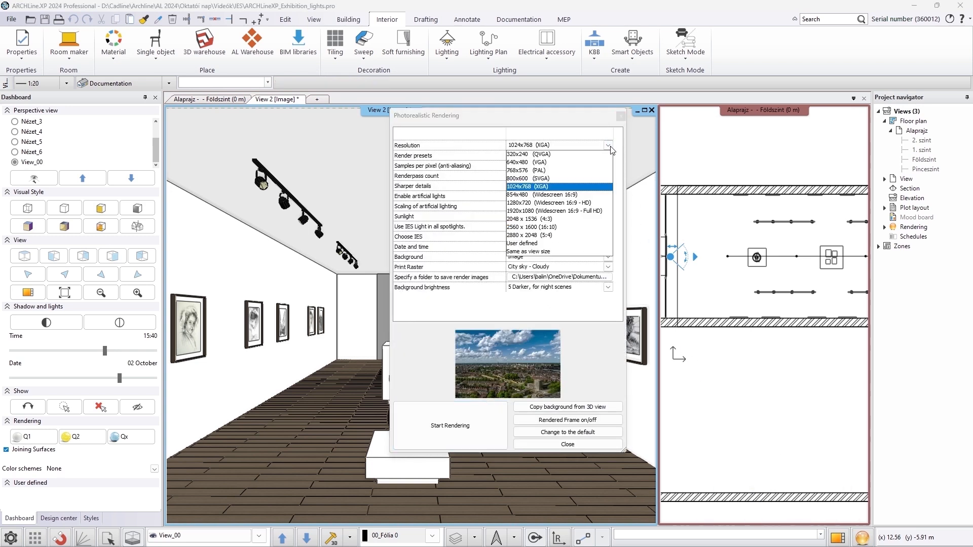
left_click(602, 204)
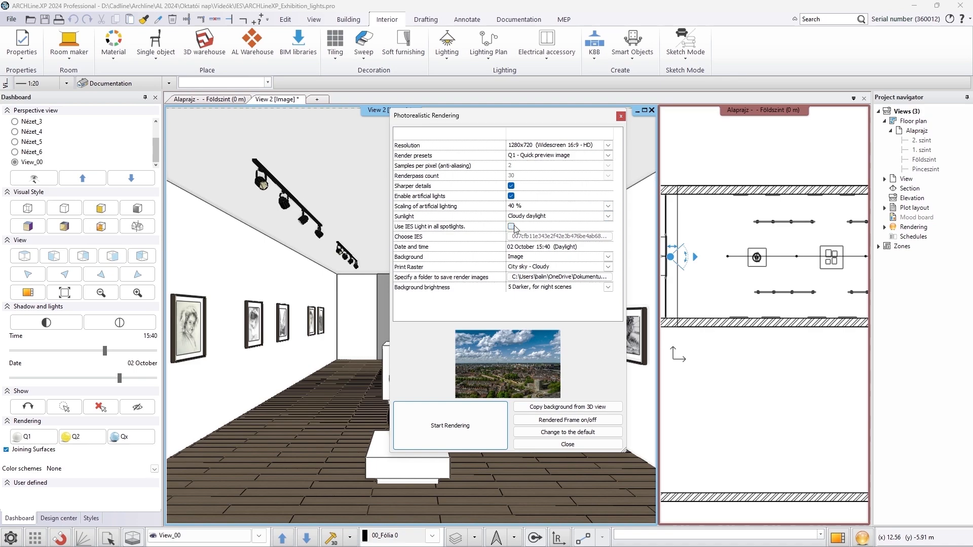
left_click(468, 436)
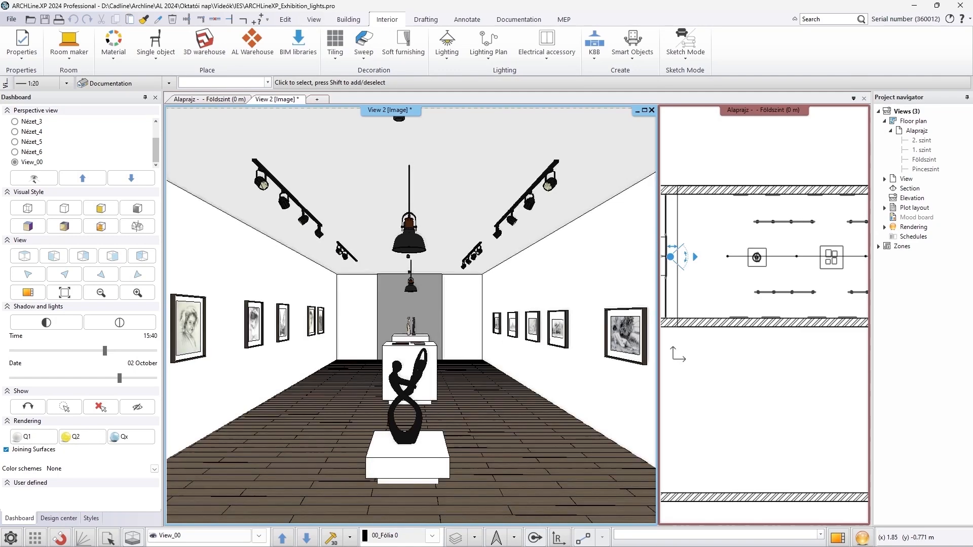
Import the IES file 002bb0e37aa7e5f1d7851fb1db032628.ies into the light source library
left_click(447, 48)
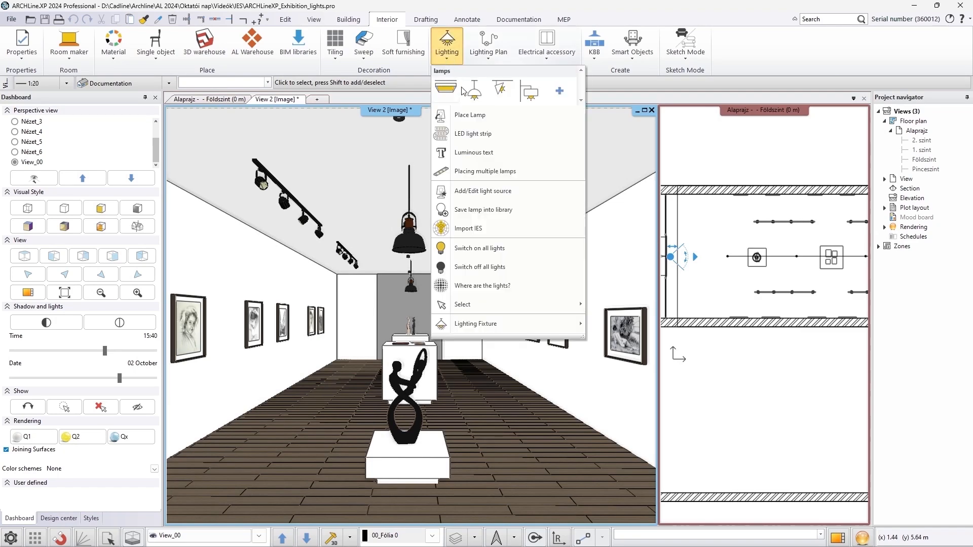
left_click(476, 224)
left_click(479, 214)
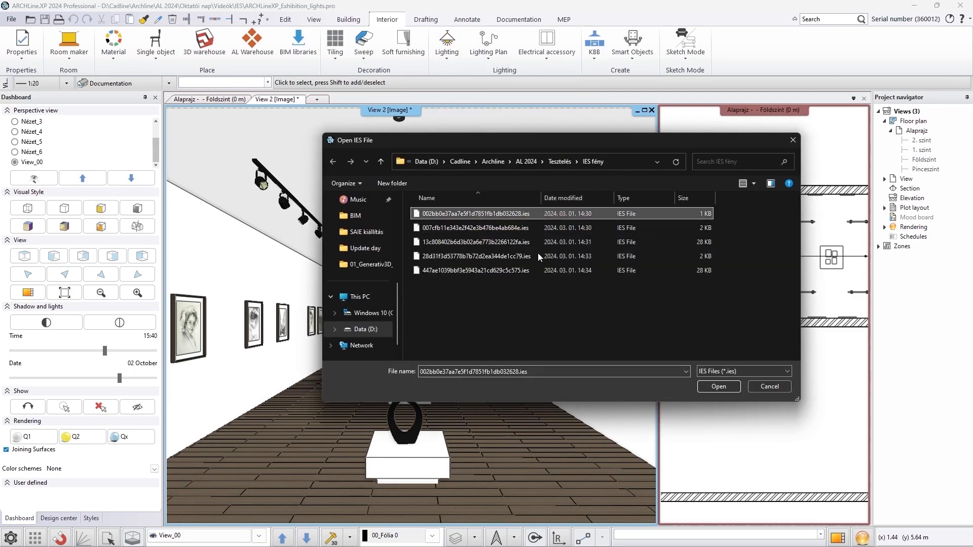
left_click(718, 387)
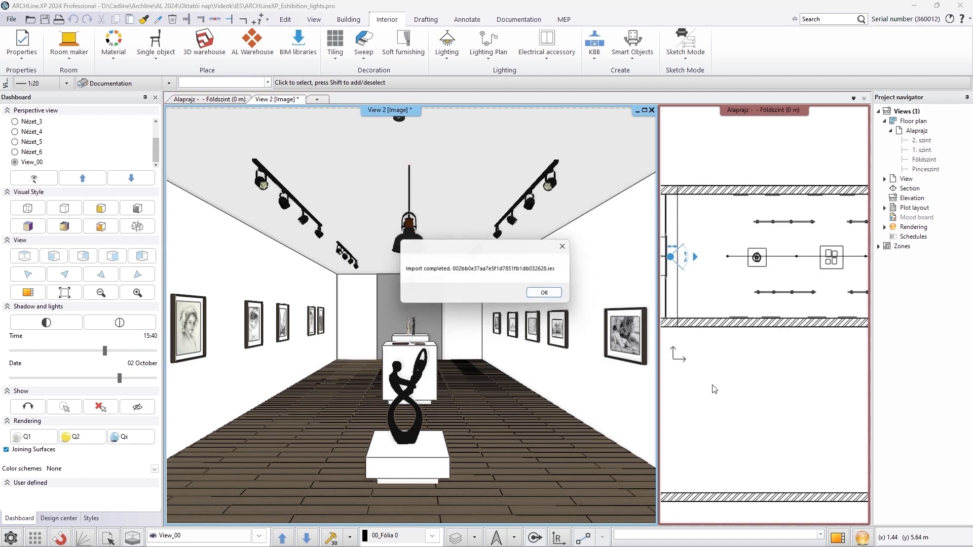
left_click(535, 297)
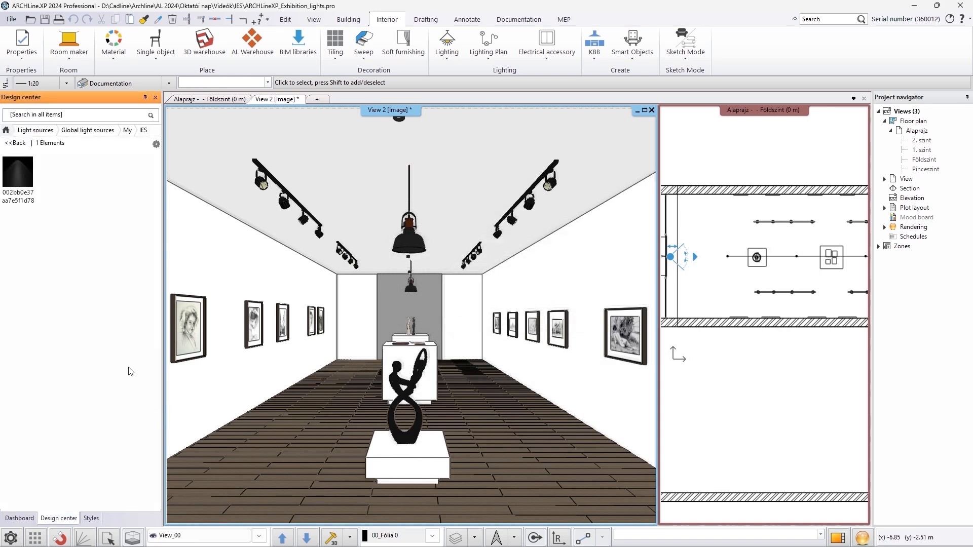
Import the IES file 007cfb11e343e2f42e3b476be4ab684e.ies into the light source library
left_click(448, 59)
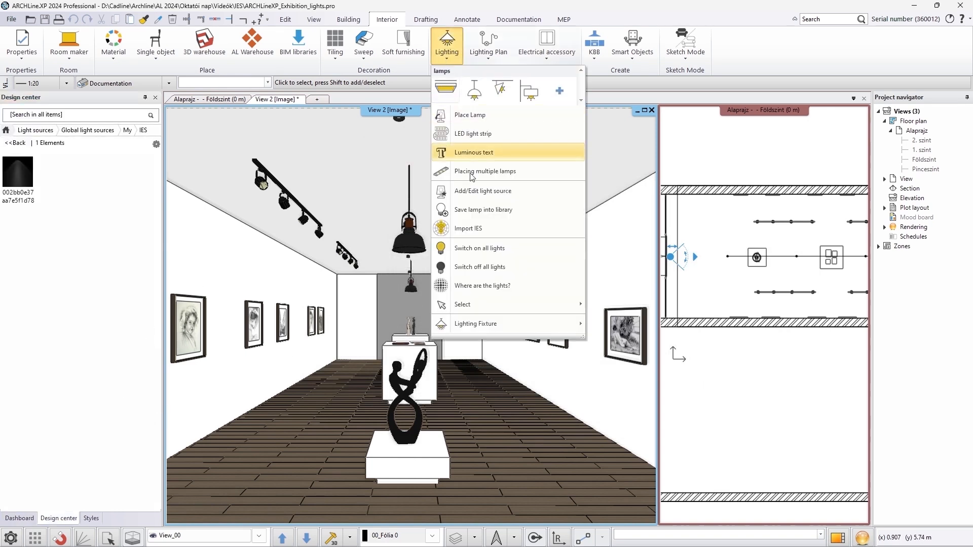
left_click(468, 229)
left_click(475, 228)
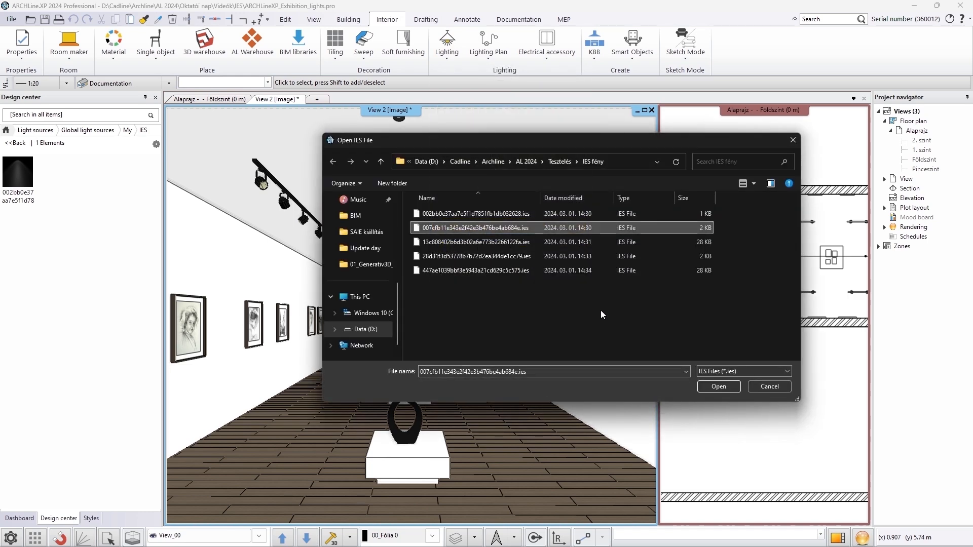
left_click(718, 387)
left_click(536, 297)
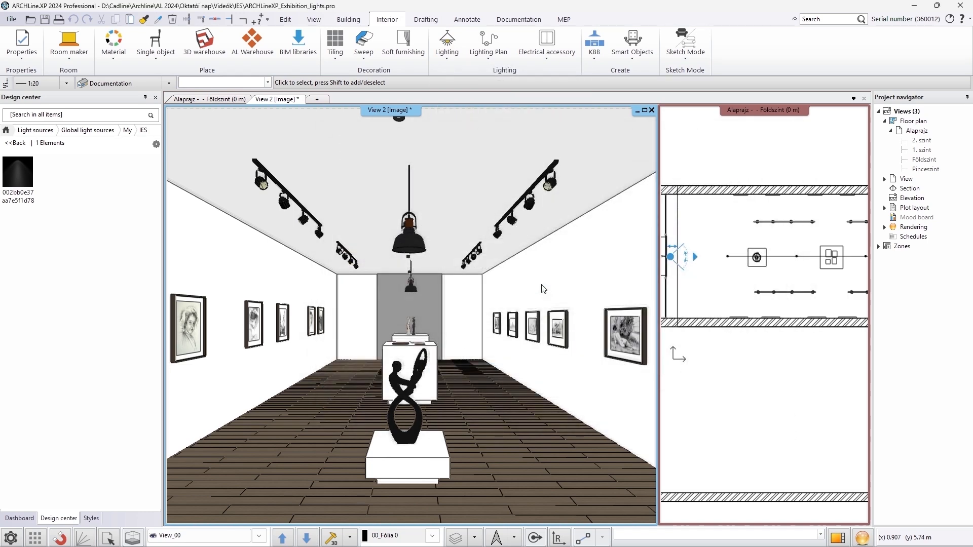
Import the IES file 13c808402b6d3b02a6e773b2266122fa.ies into the light source library
left_click(437, 57)
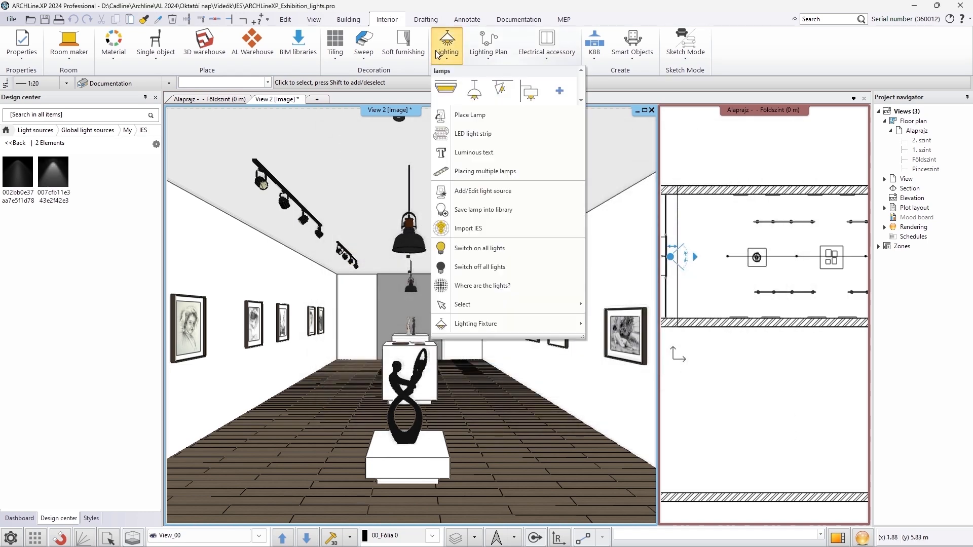
left_click(488, 229)
left_click(486, 242)
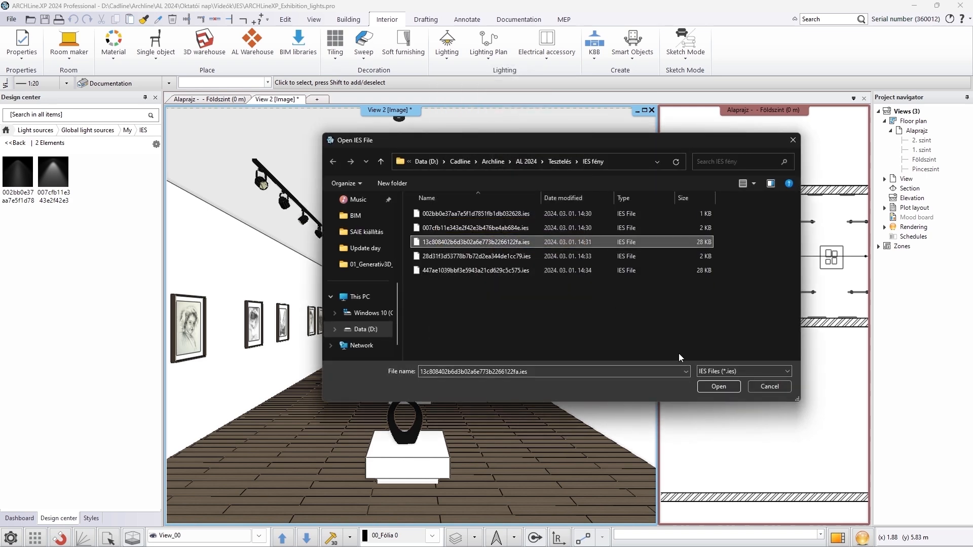
left_click(718, 386)
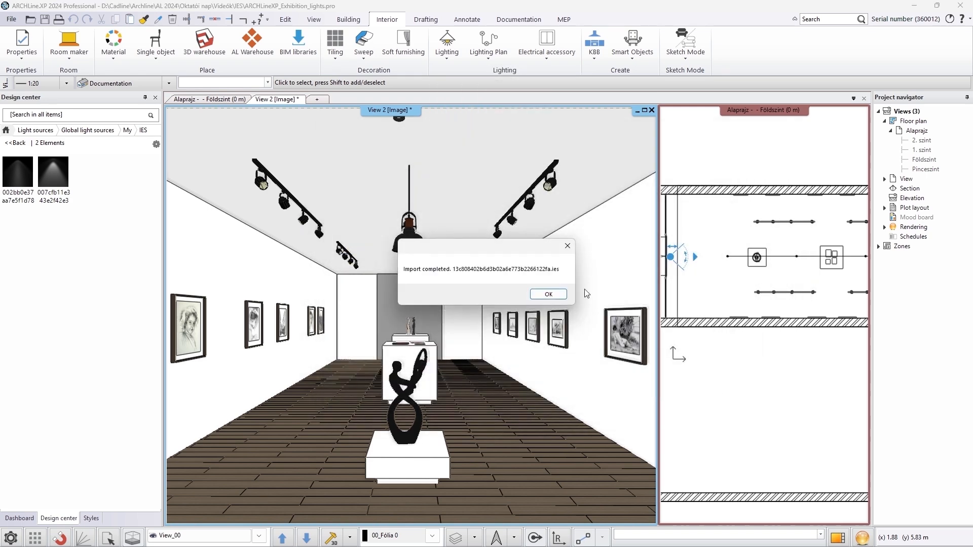
left_click(549, 293)
Import the IES file 28d31f3d53778b7b72d2ea344de1cc79.ies into the light source library
left_click(447, 45)
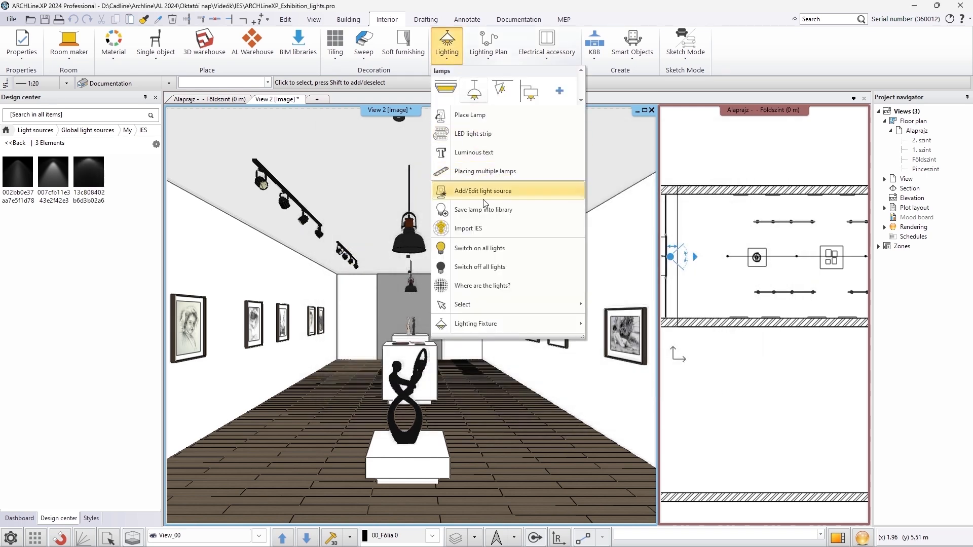
left_click(482, 229)
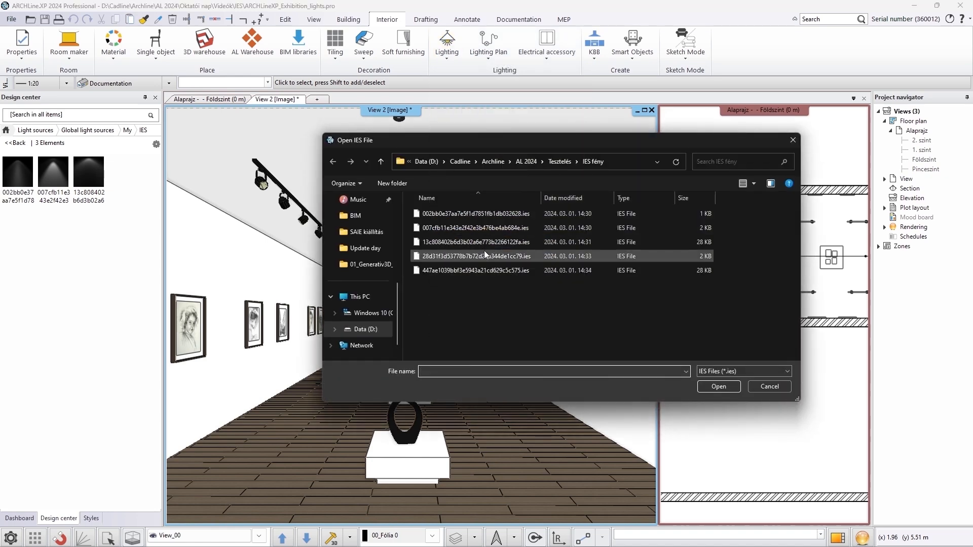
left_click(485, 256)
left_click(718, 386)
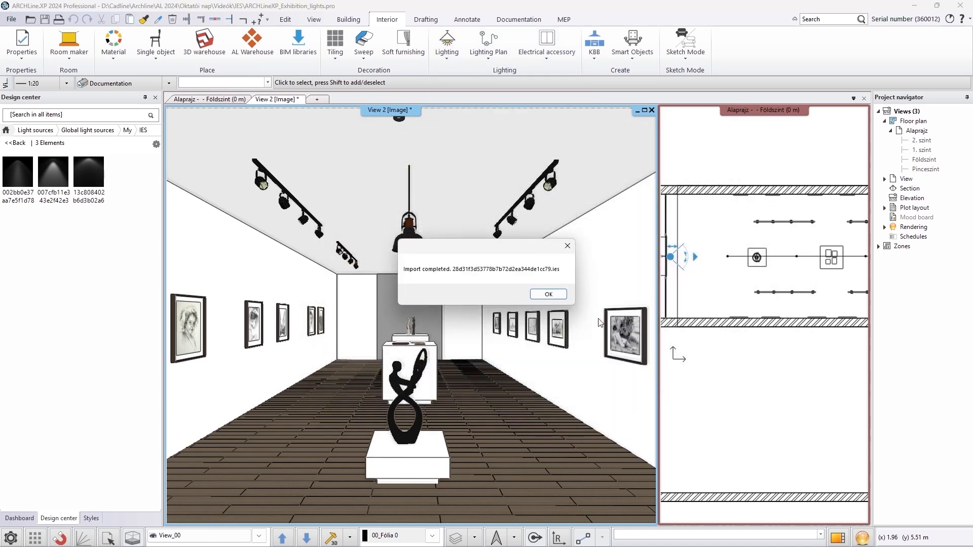
left_click(564, 298)
Import the IES file 447ae1039bbf3e5943a21cd629c5c575.ies into the light source library
left_click(447, 47)
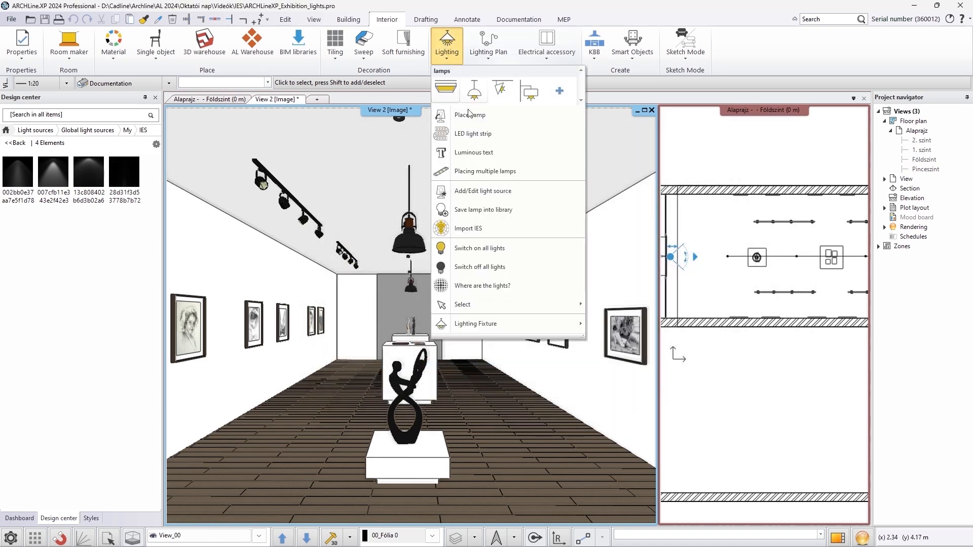
left_click(491, 228)
left_click(578, 271)
left_click(717, 387)
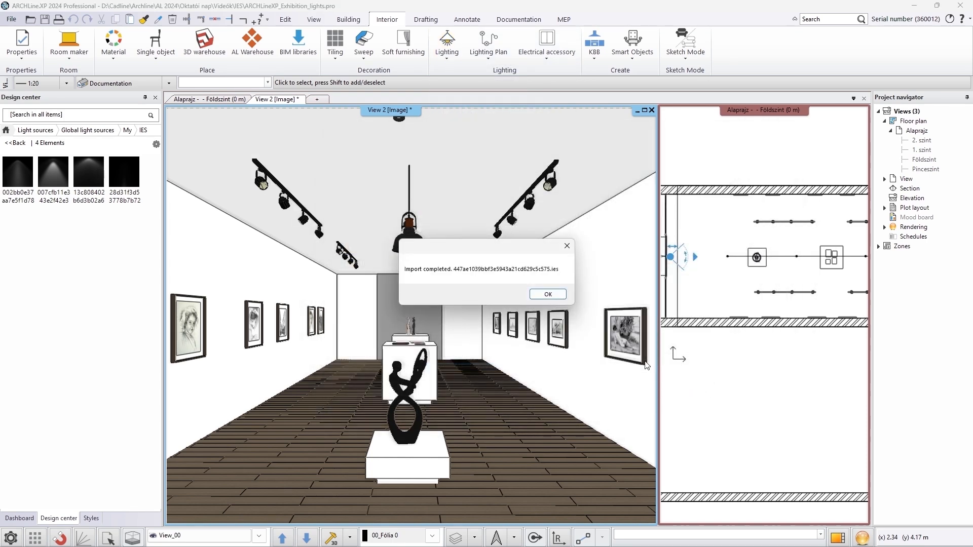
left_click(549, 295)
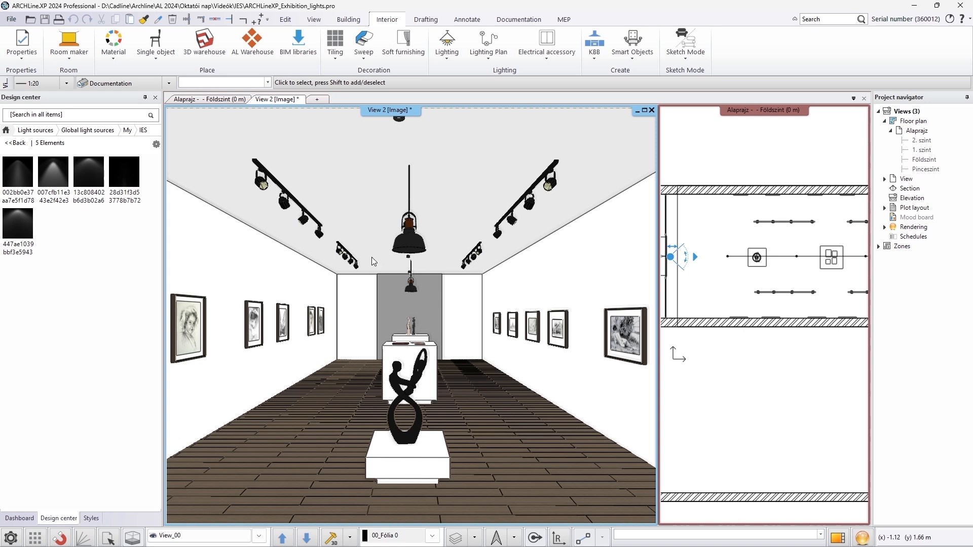
Open and read the details of the 007cfb11e343e2f42e3b476be4ab684e.ies light source
double_click(60, 180)
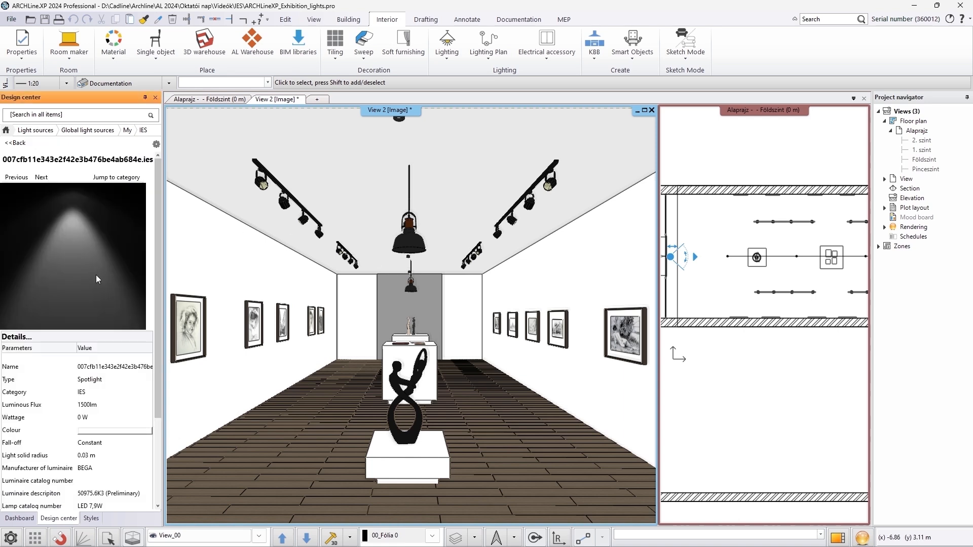
scroll(96, 275, "down", 3)
scroll(95, 274, "up", 3)
Render the gallery with IES light enabled in all spotlights, using the 007cfb11e343e2f42e3b476be4ab684e light source
left_click(861, 540)
left_click(741, 439)
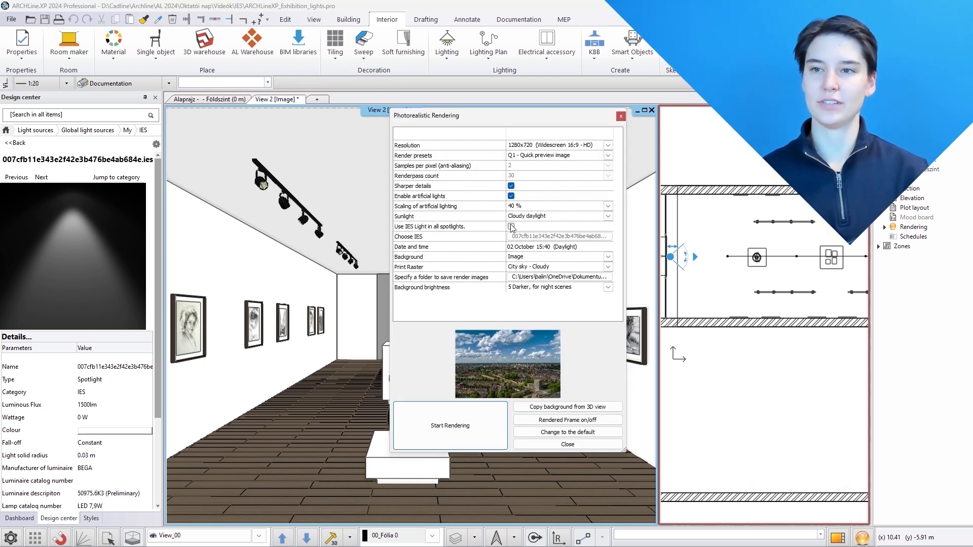
left_click(512, 226)
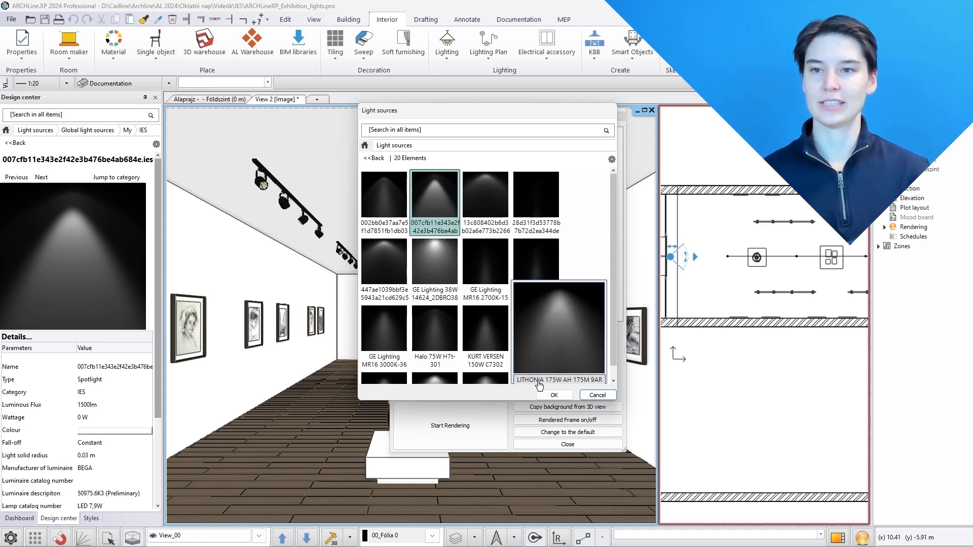
left_click(554, 395)
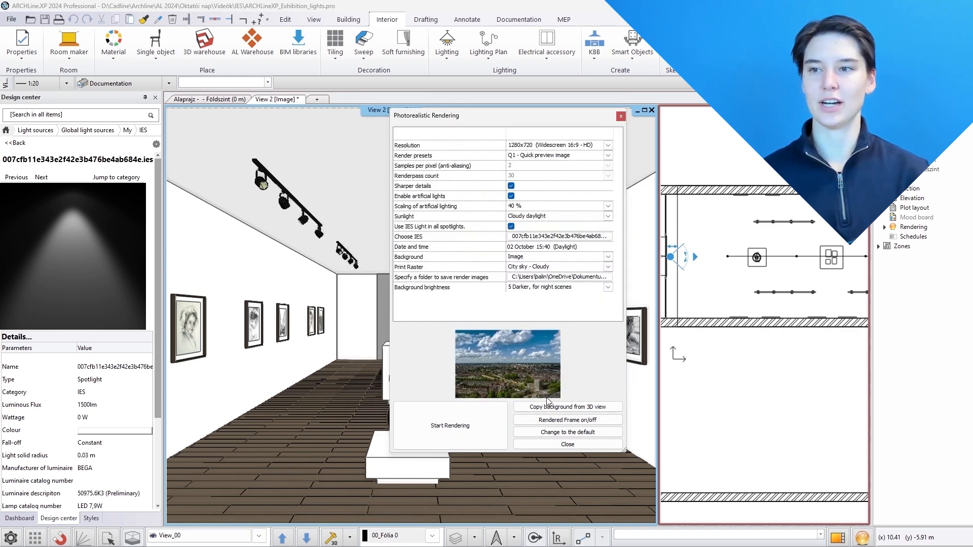
left_click(454, 412)
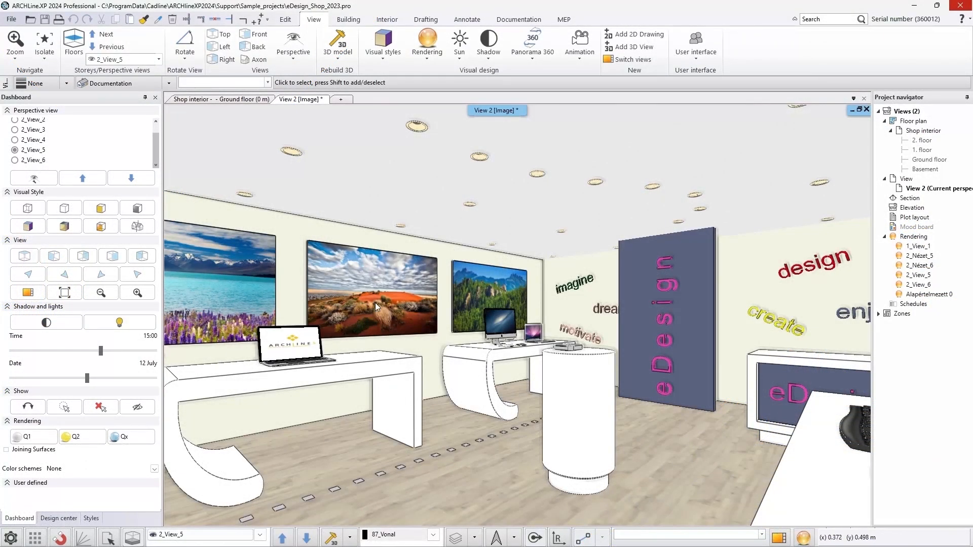
Look up the materials of the wall picture and the laptop screen in the Design Center
right_click(375, 303)
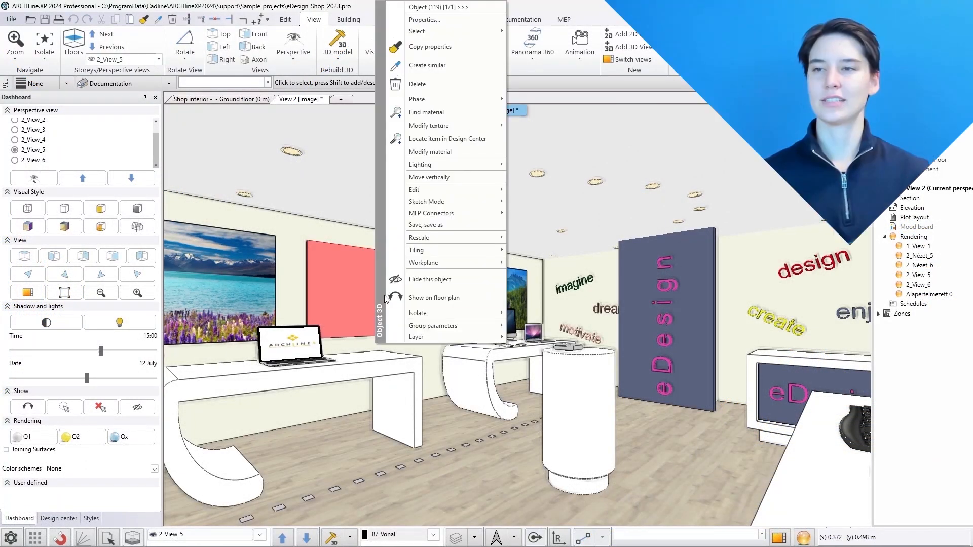
left_click(416, 112)
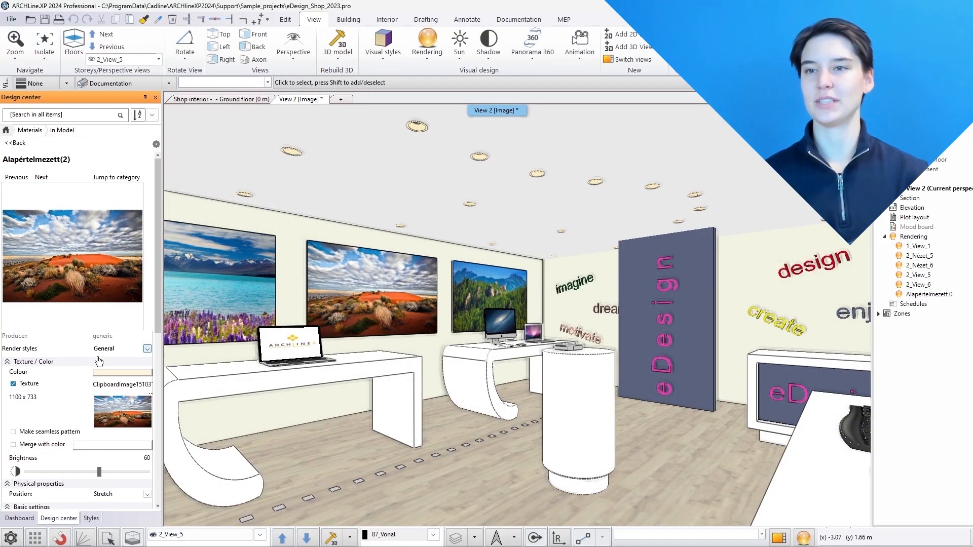
right_click(296, 343)
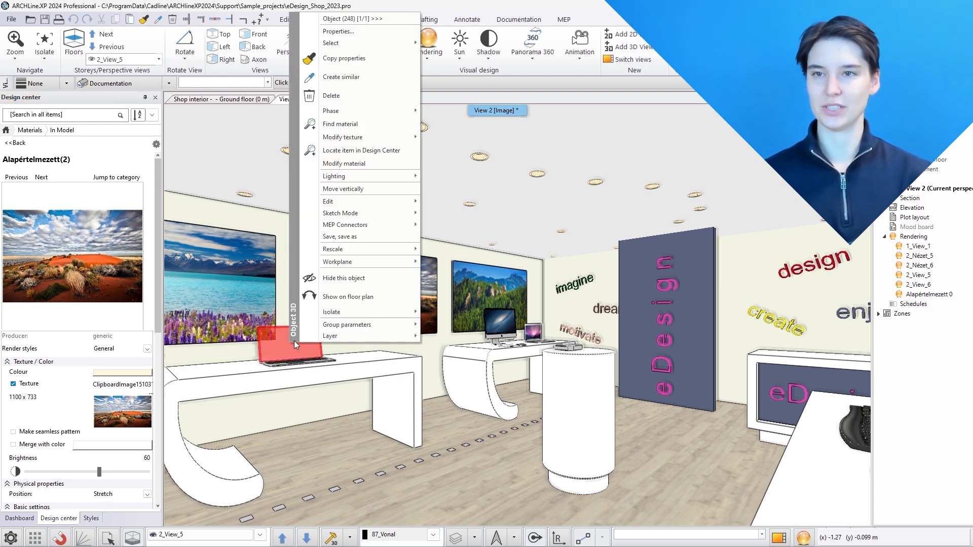
left_click(342, 125)
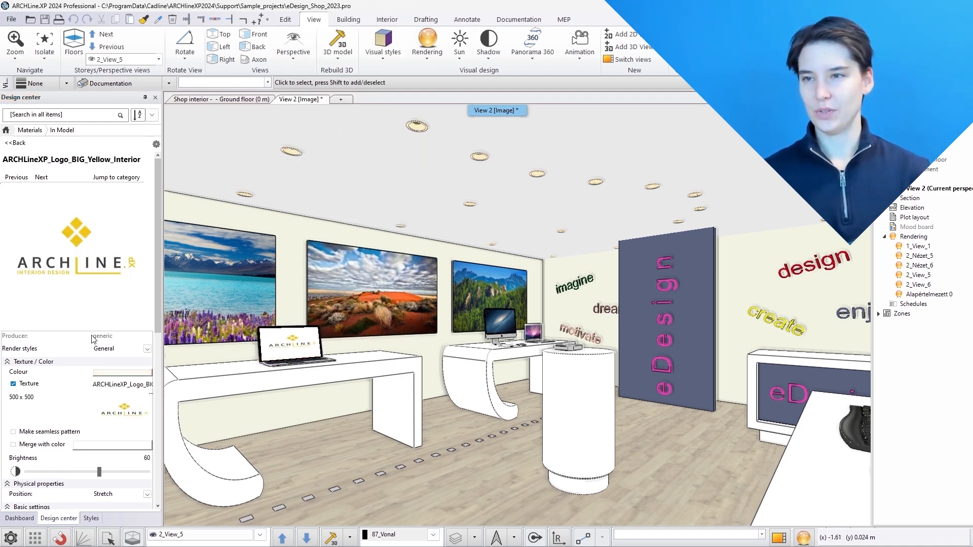
Start a standalone rendering of the shop interior view
left_click(806, 539)
left_click(835, 442)
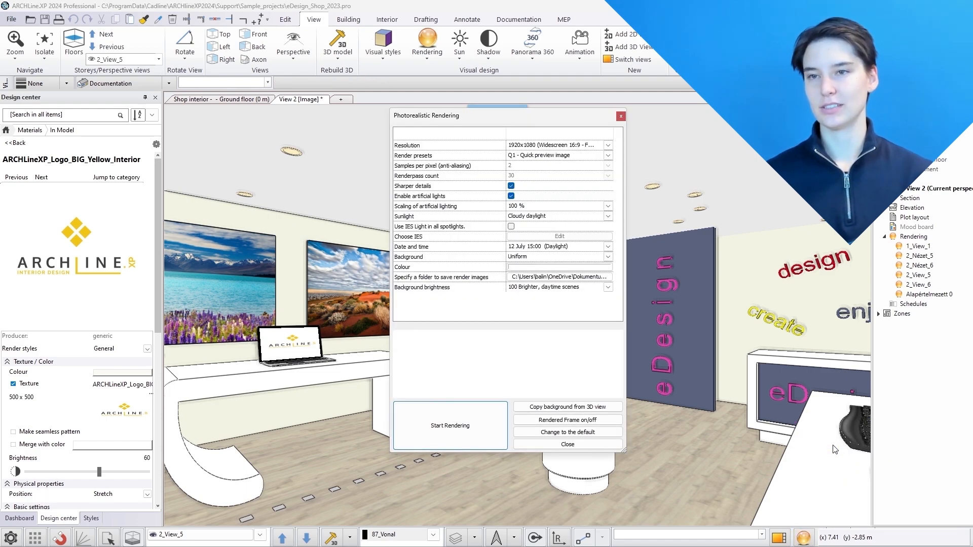
left_click(467, 412)
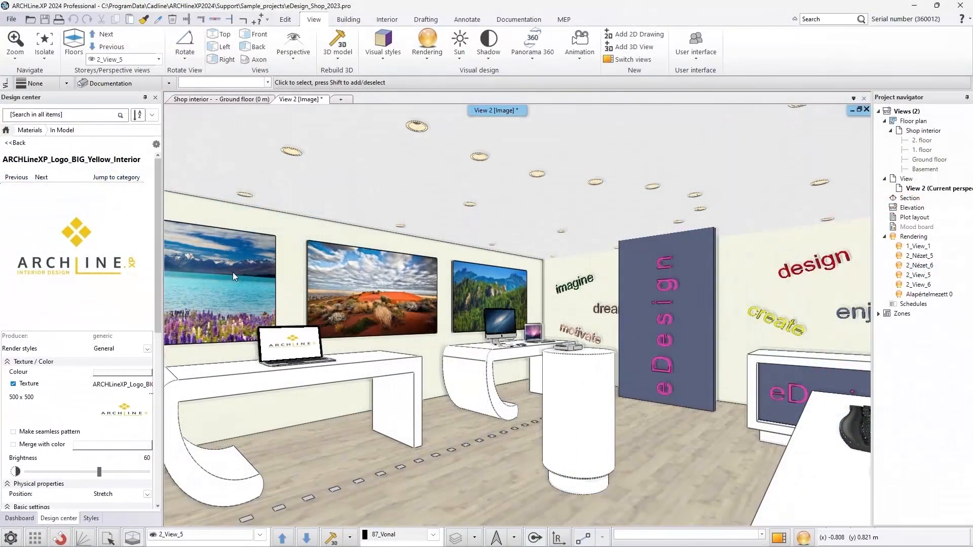
Set the lake picture's material on the wall to Real emissive with a light intensity per meter of 200
right_click(232, 273)
left_click(301, 150)
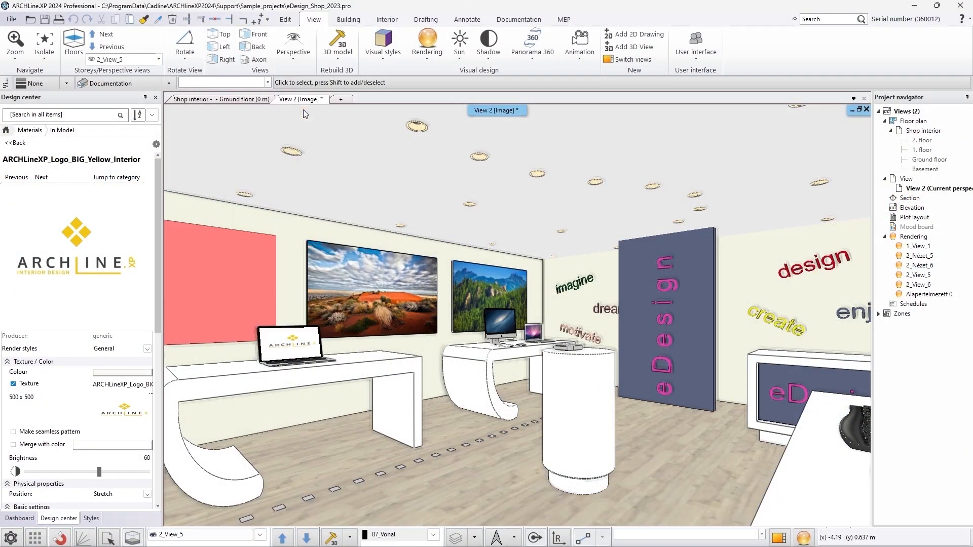
left_click(147, 350)
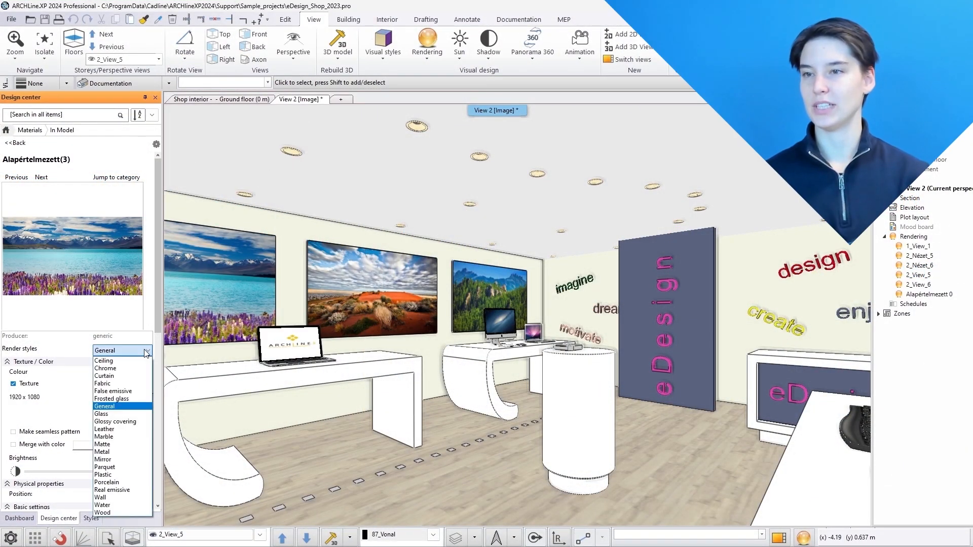
left_click(117, 492)
scroll(115, 486, "down", 5)
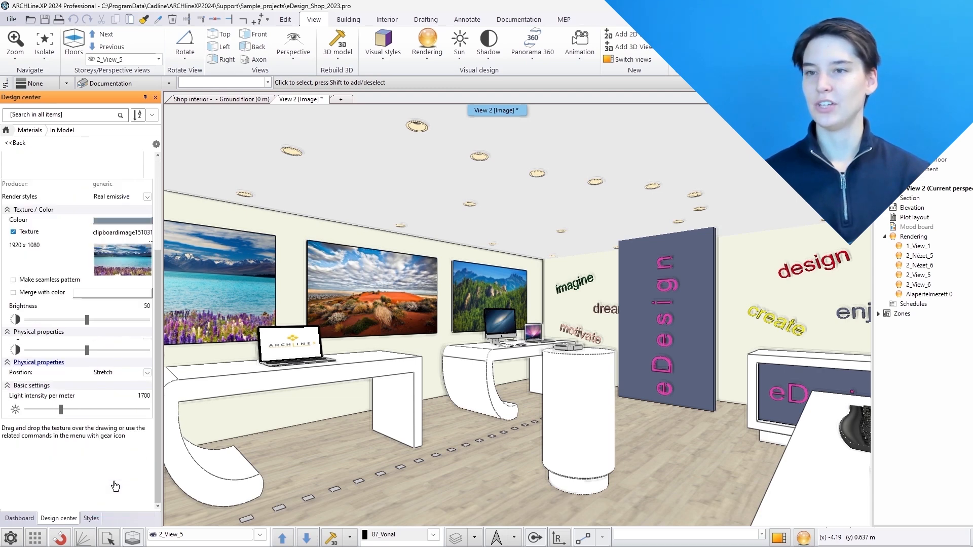
left_click(141, 361)
type("200")
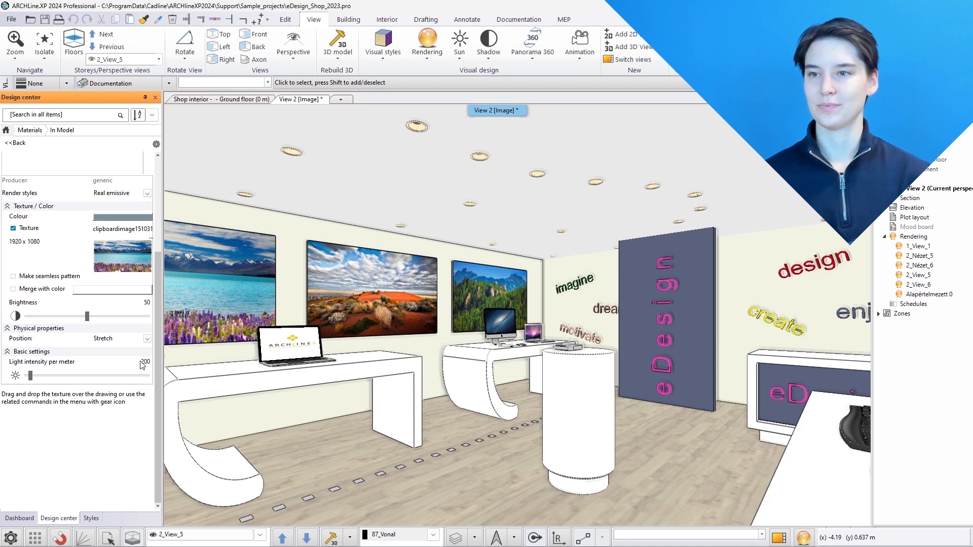
Set the desert picture's material to Real emissive with a light intensity per meter of 200
right_click(343, 288)
left_click(400, 112)
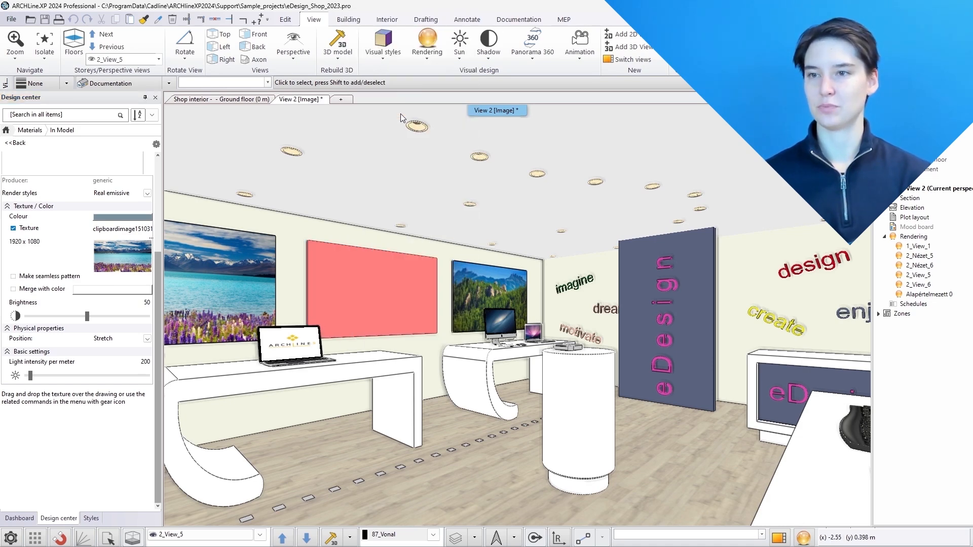
left_click(98, 317)
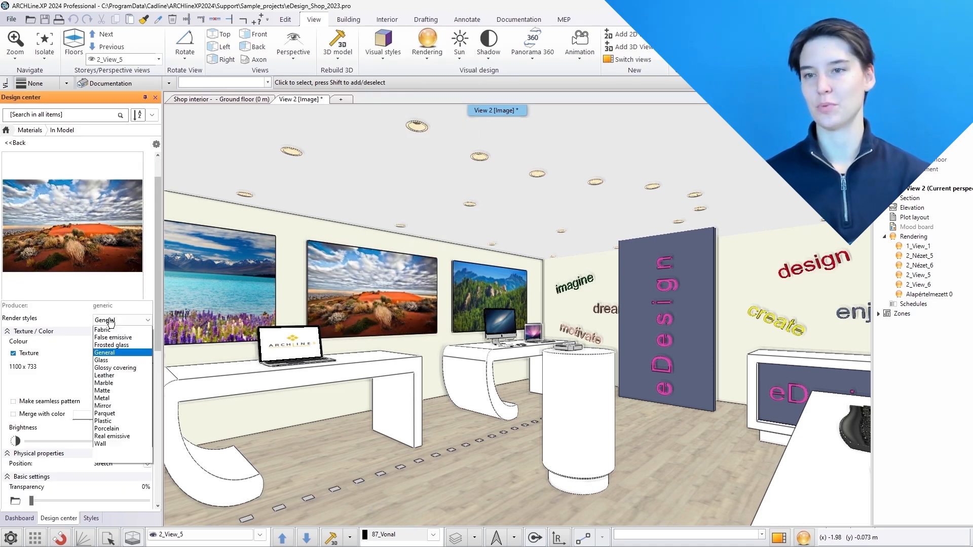
left_click(105, 463)
left_click(144, 363)
type("200")
key("Return")
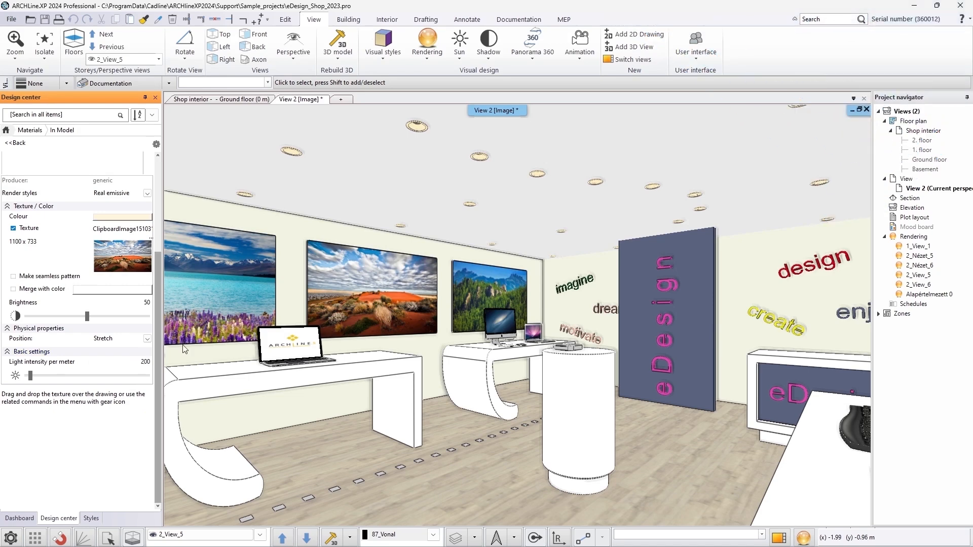
Set the mountain picture's material to Real emissive with a light intensity per meter of 500
right_click(486, 290)
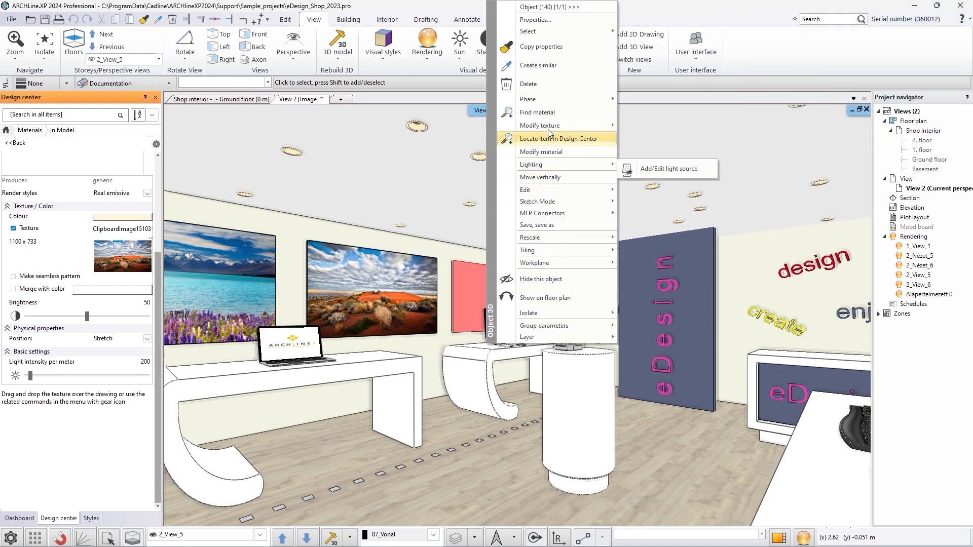
left_click(538, 112)
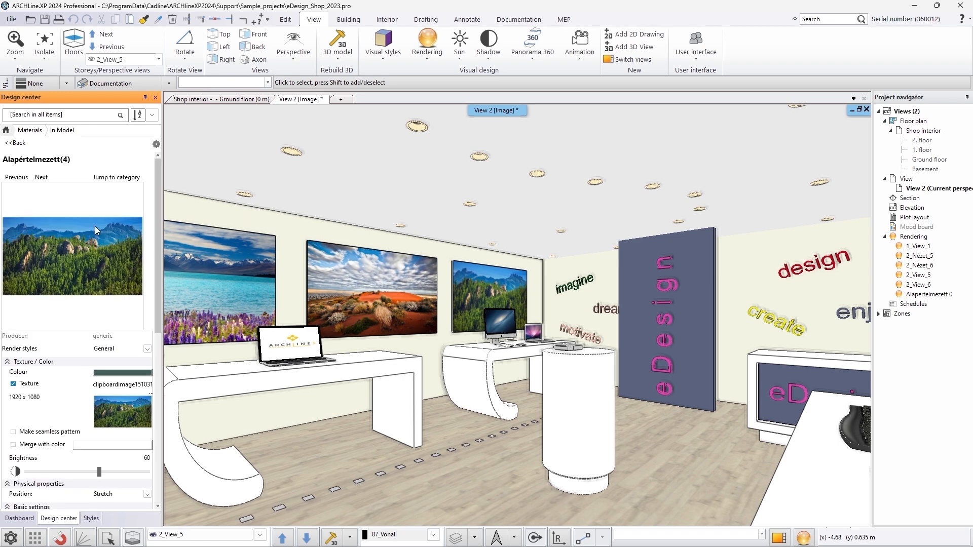
left_click(114, 290)
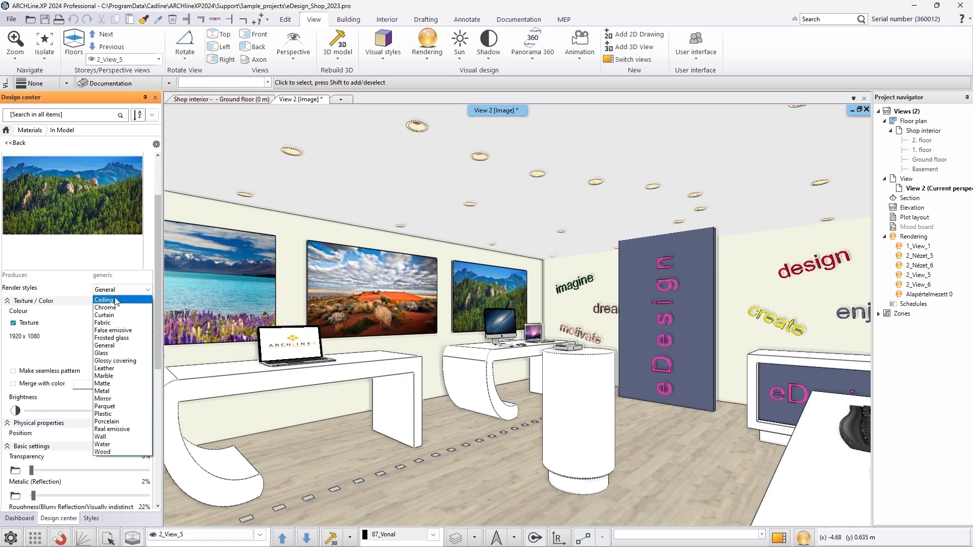
left_click(112, 429)
double_click(144, 370)
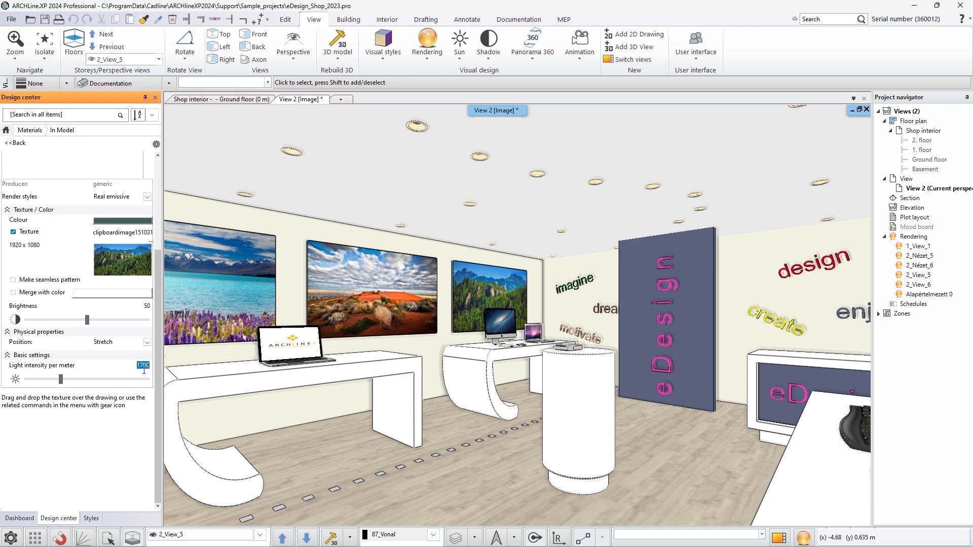
type("5")
key("Return")
Set the laptop screen's logo material to Real emissive with a light intensity per meter of 300
right_click(287, 340)
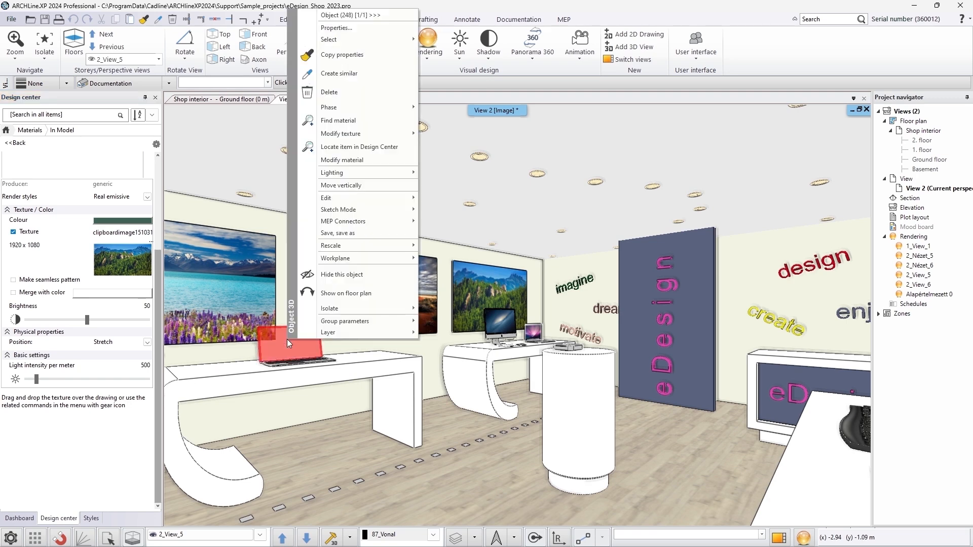
left_click(373, 134)
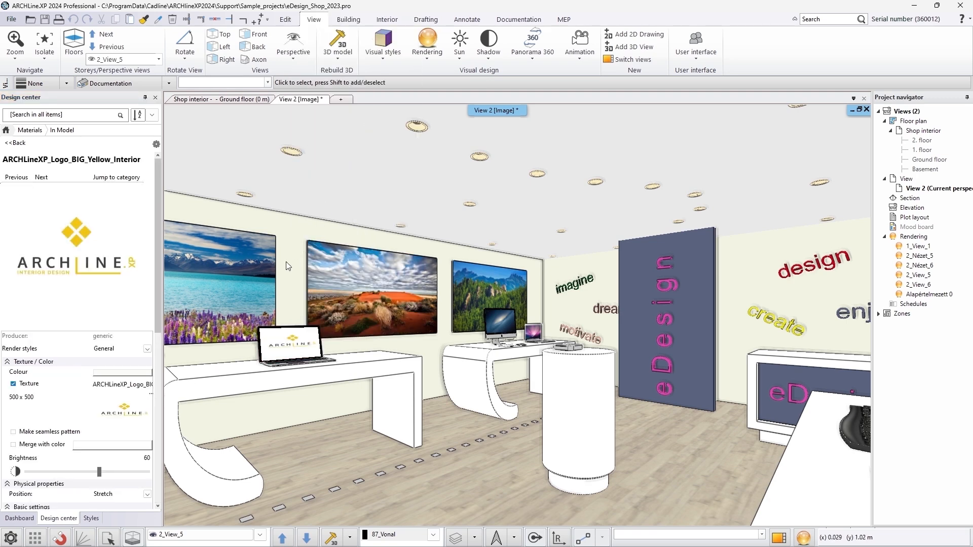
left_click(122, 258)
left_click(115, 399)
left_click(144, 363)
type("300")
key("Return")
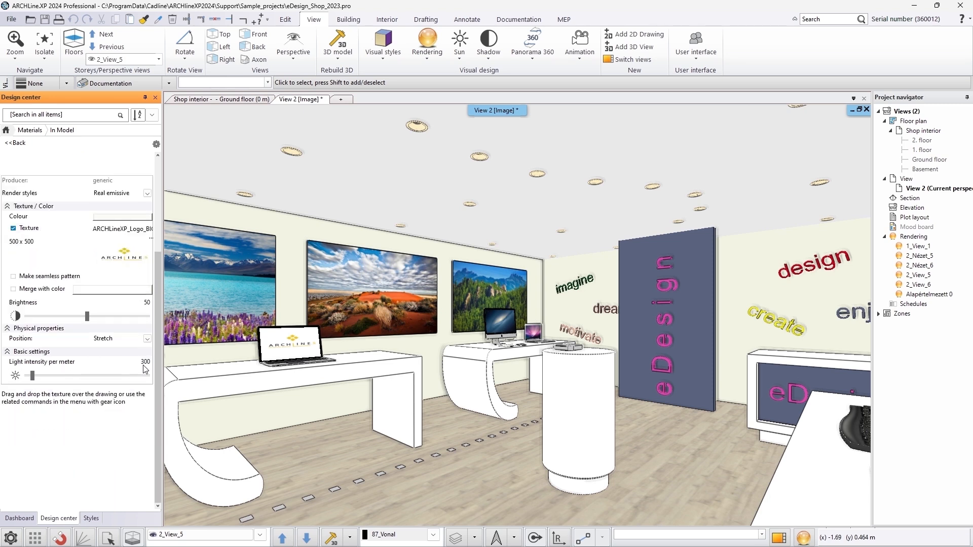
Set the desktop monitor screen's galaxy material to Real emissive with a light intensity per meter of 400
right_click(506, 318)
left_click(565, 114)
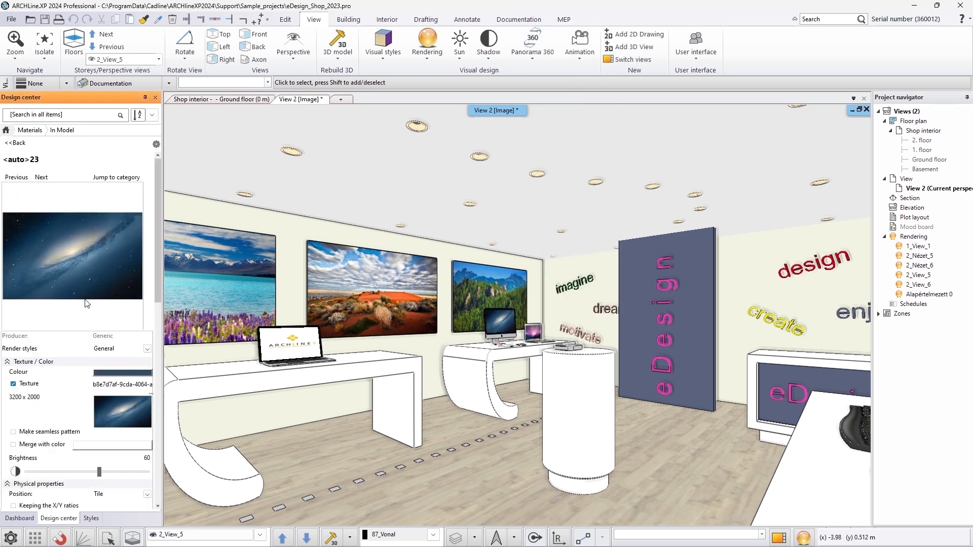
scroll(101, 325, "down", 1)
left_click(122, 320)
left_click(109, 460)
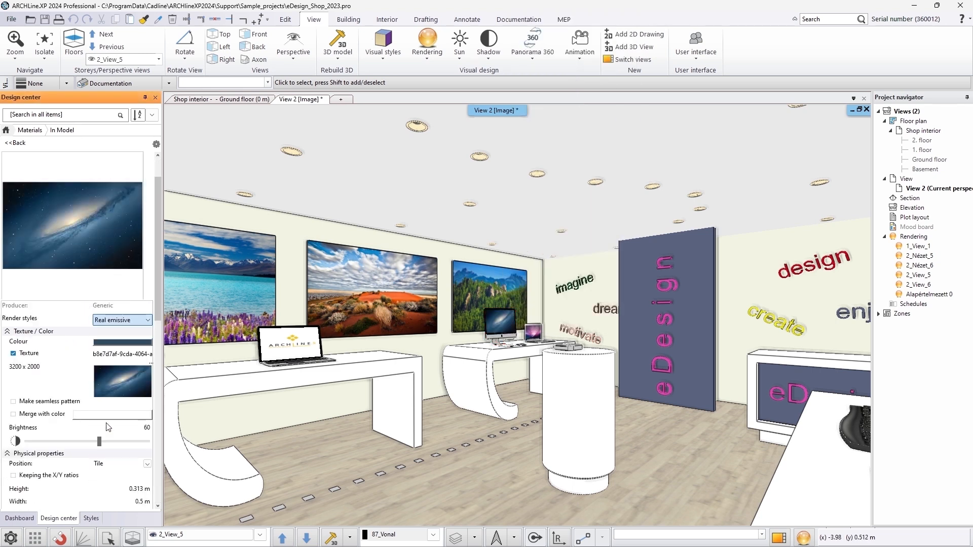
scroll(106, 410, "down", 5)
double_click(141, 362)
type("400")
key("Return")
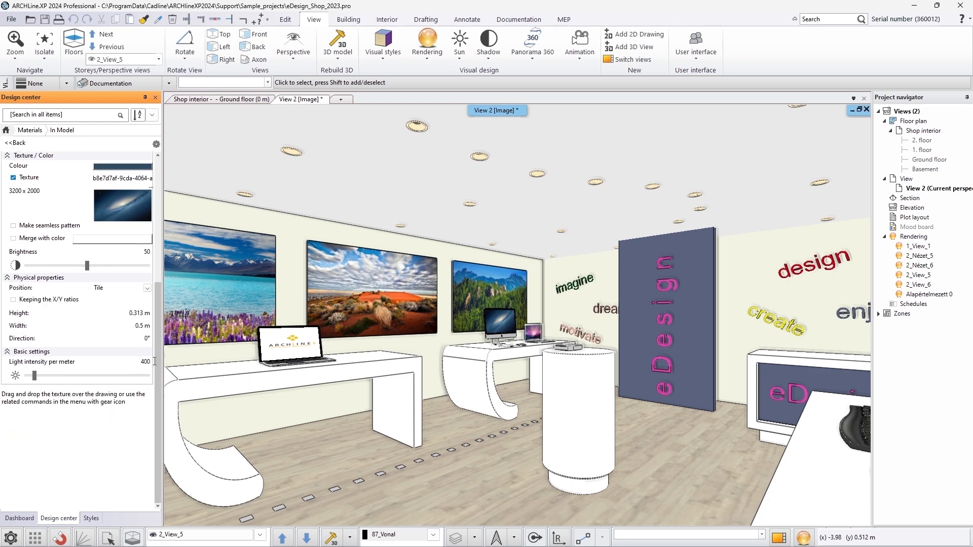
Set the small laptop screen's material to Real emissive with a light intensity per meter of 400
right_click(535, 335)
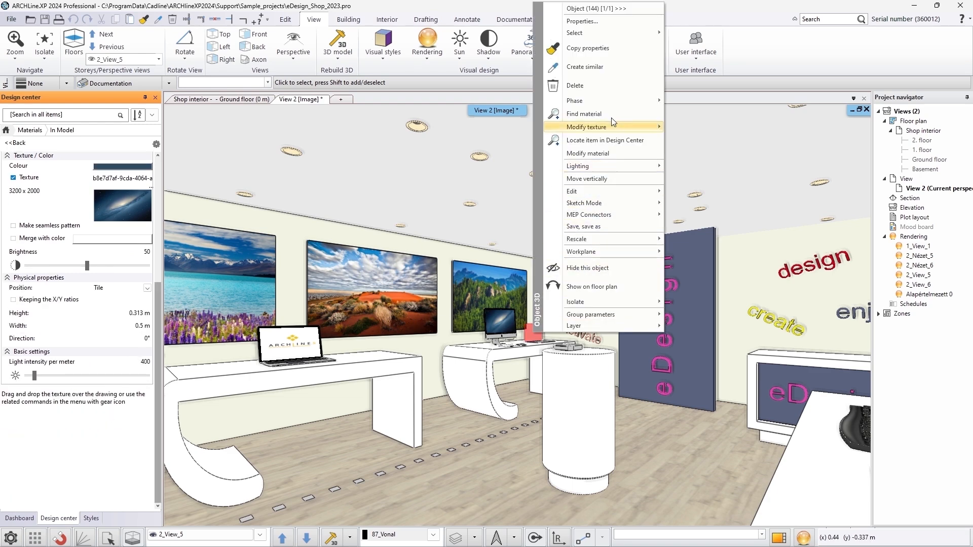
left_click(584, 114)
scroll(83, 246, "down", 2)
left_click(147, 318)
left_click(111, 457)
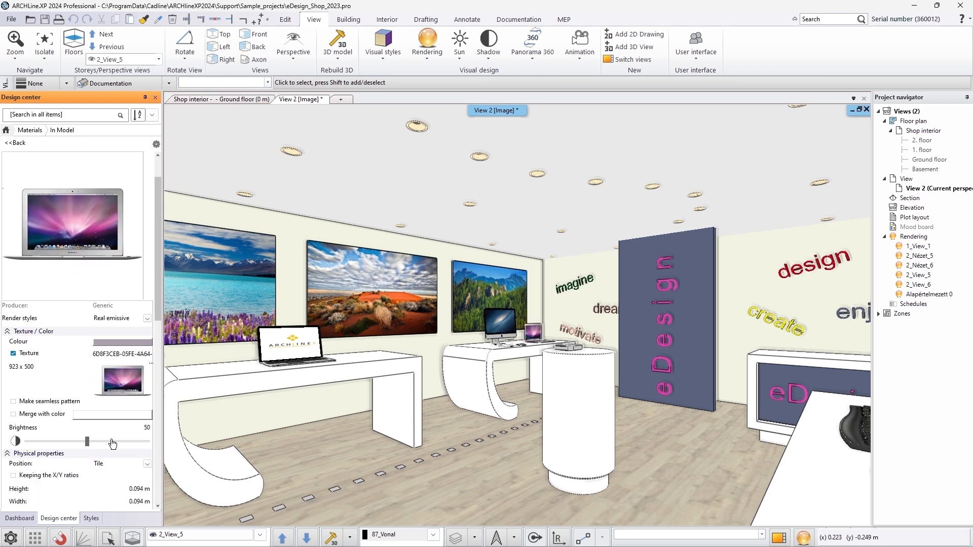
scroll(111, 456, "down", 3)
key("Return")
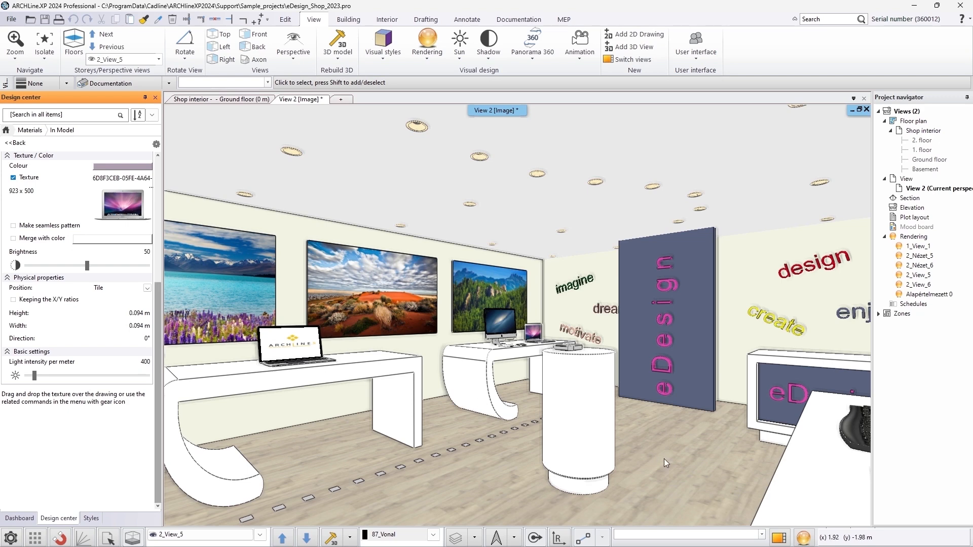
Start a standalone photorealistic rendering of the shop view with the emissive screens and pictures
left_click(804, 537)
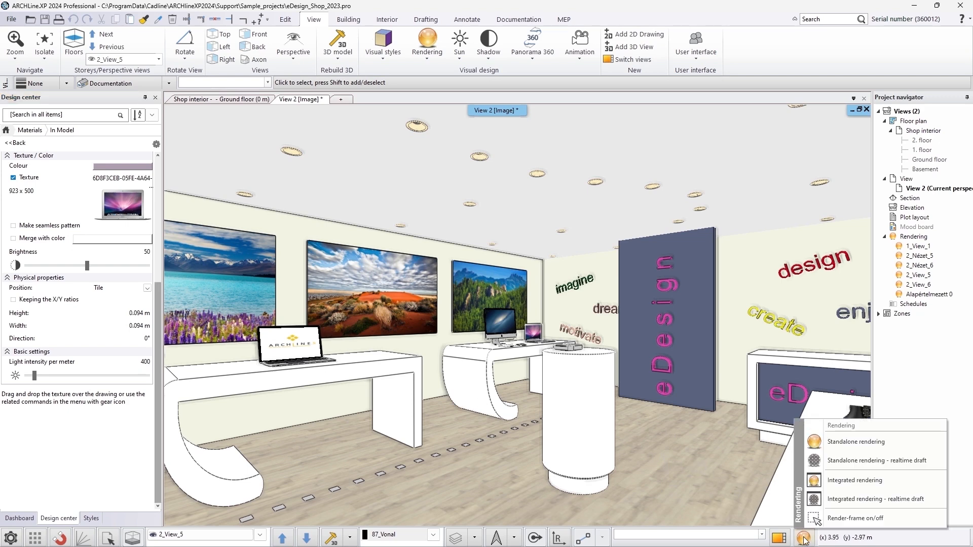
left_click(828, 445)
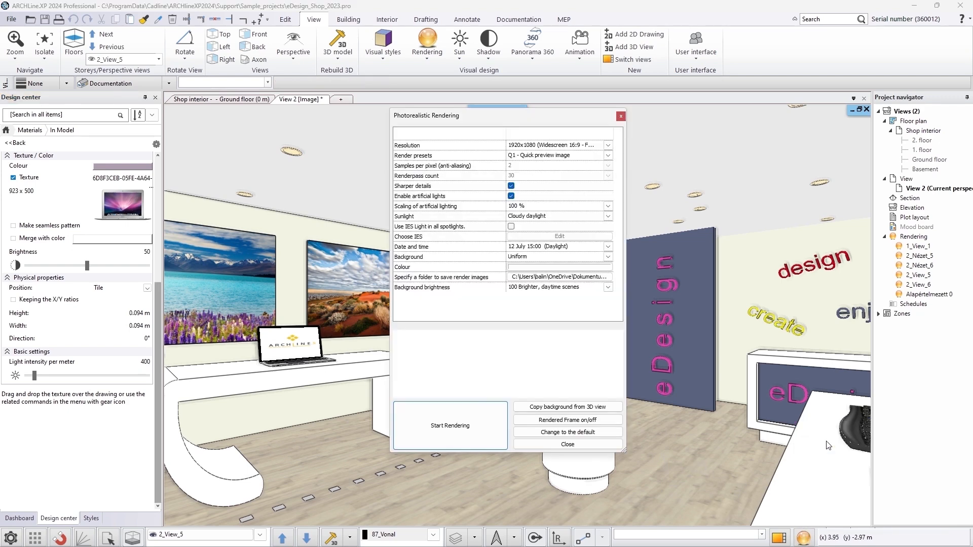
left_click(464, 425)
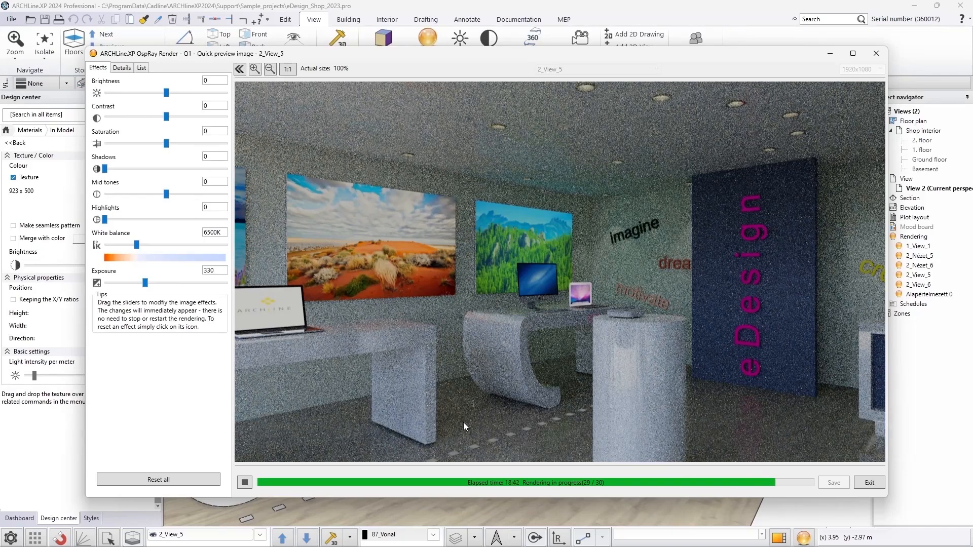
scroll(484, 394, "down", 4)
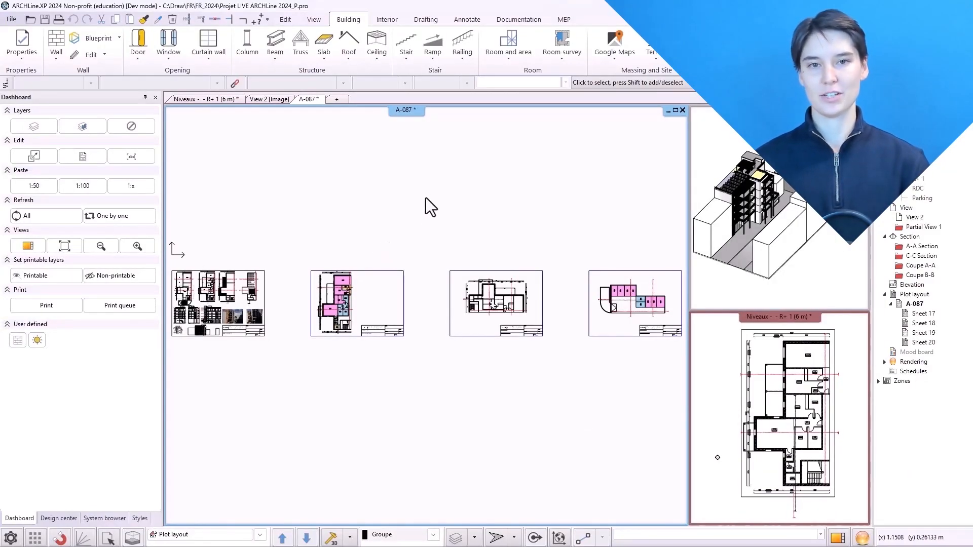
Open the print settings for the plot layout sheets of the apartment project
middle_click_drag(317, 306, 441, 262)
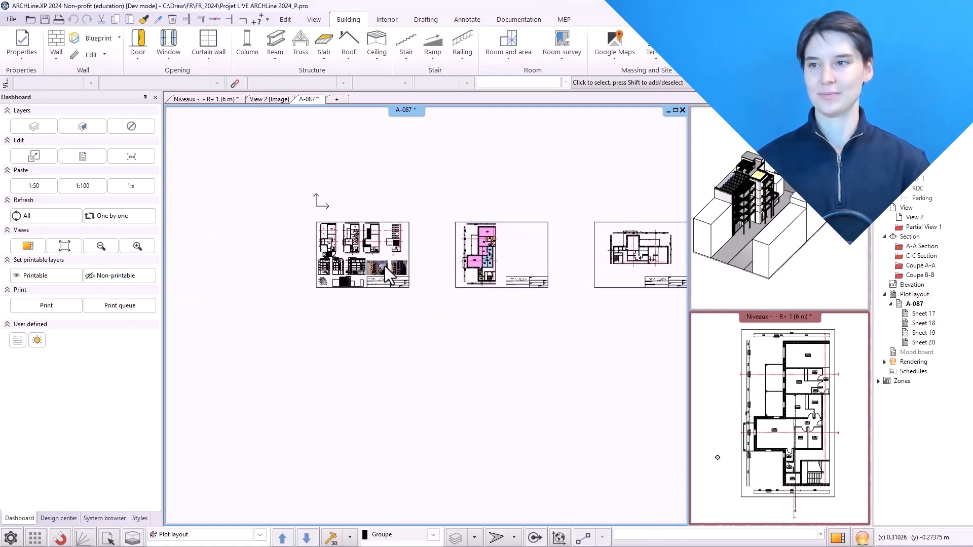
scroll(385, 266, "up", 3)
scroll(433, 255, "down", 1)
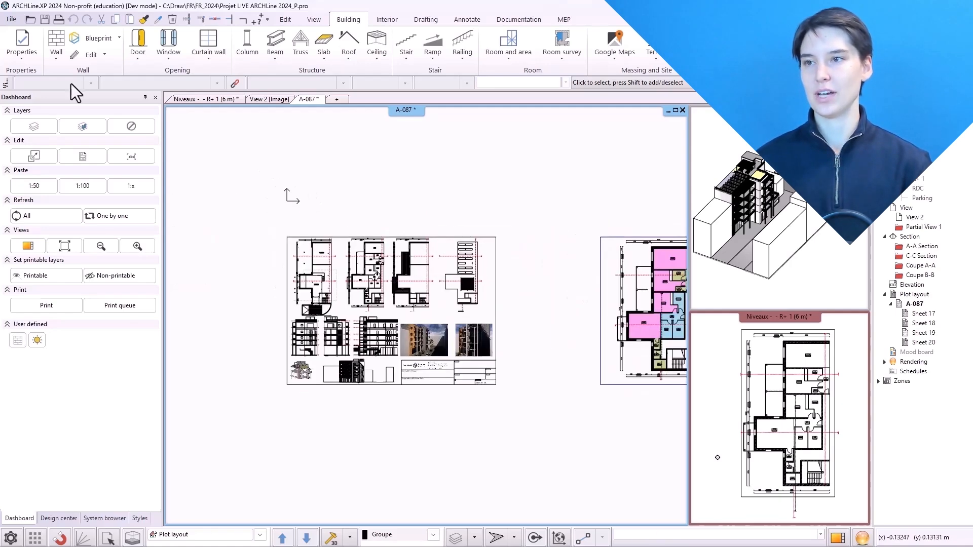
left_click(11, 17)
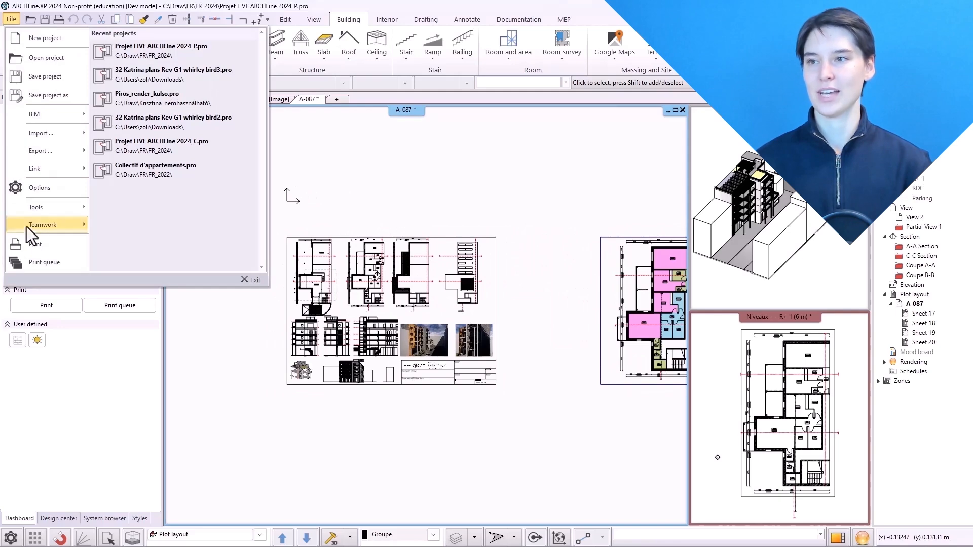
left_click(59, 246)
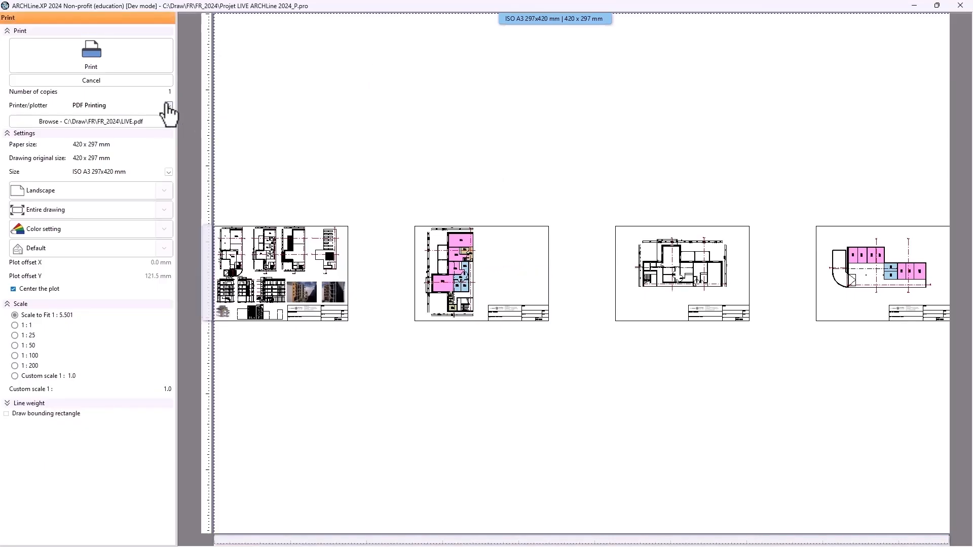
Choose PDF Printing as the printer and save the output as LIVE.pdf in the FR_2024 folder
left_click(168, 105)
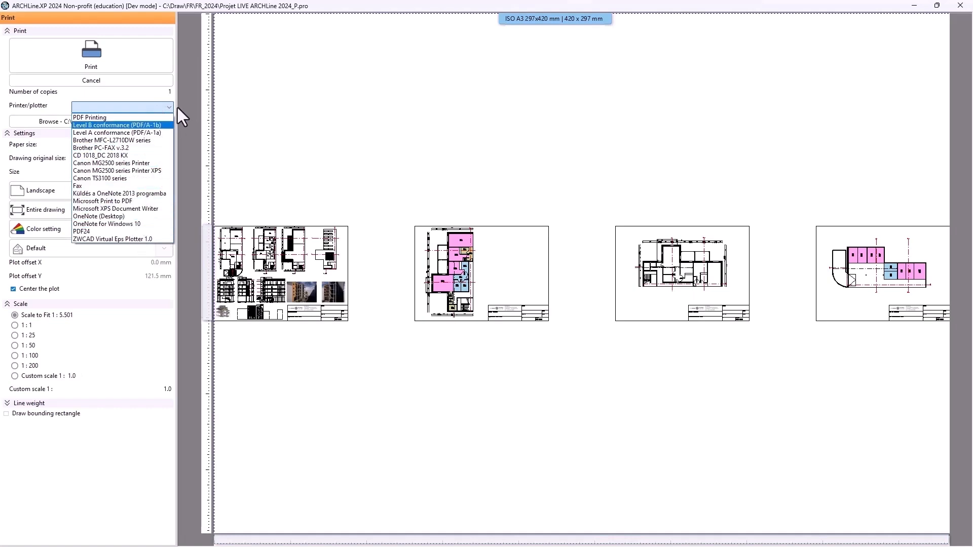
left_click(164, 117)
left_click(156, 120)
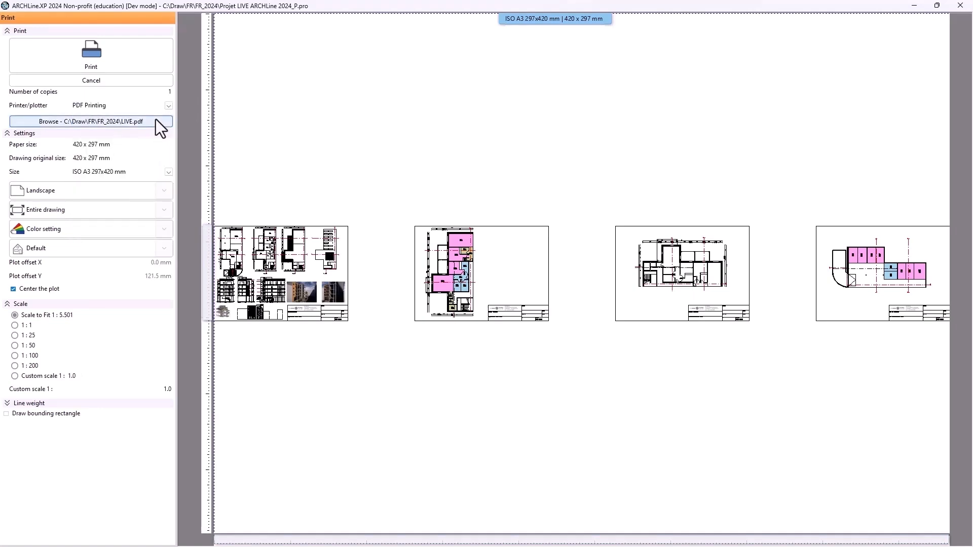
left_click(394, 135)
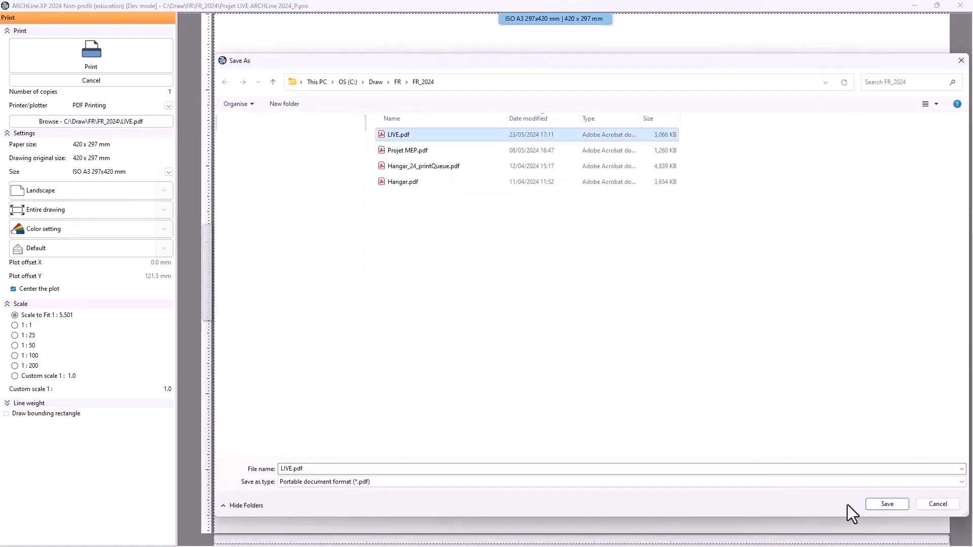
left_click(885, 504)
left_click(511, 280)
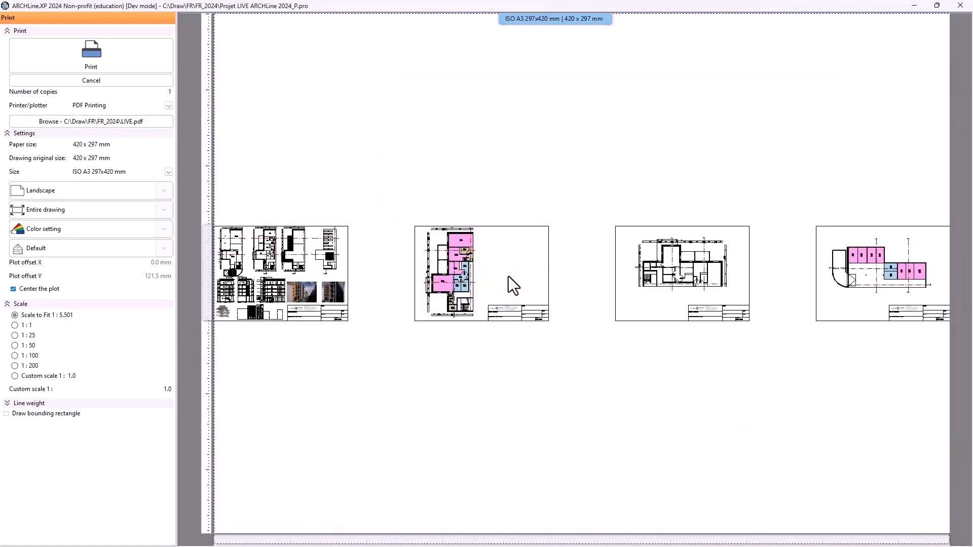
Try the Canon TS3100 series printer and its setup properties, then return to PDF Printing
left_click(169, 172)
left_click(121, 201)
left_click(168, 106)
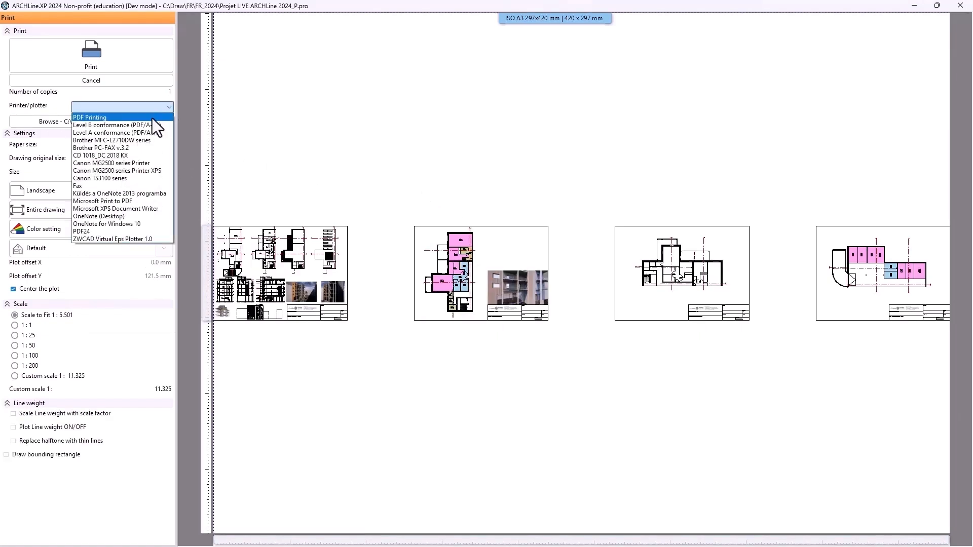
left_click(129, 179)
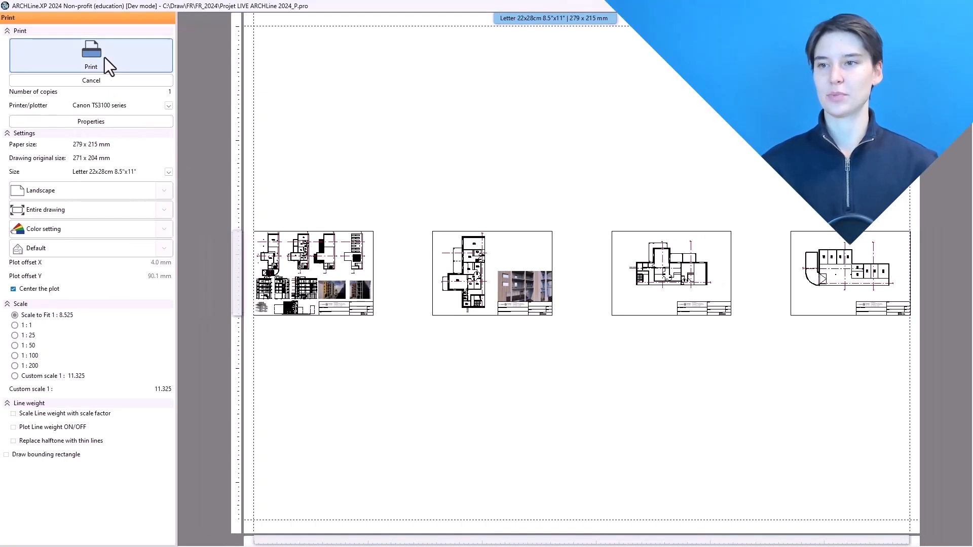
left_click(126, 122)
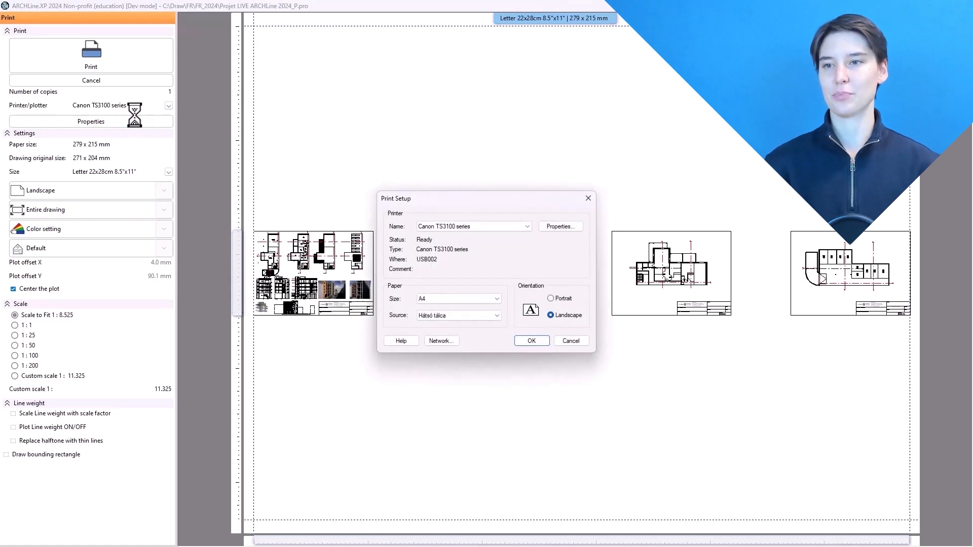
left_click(581, 340)
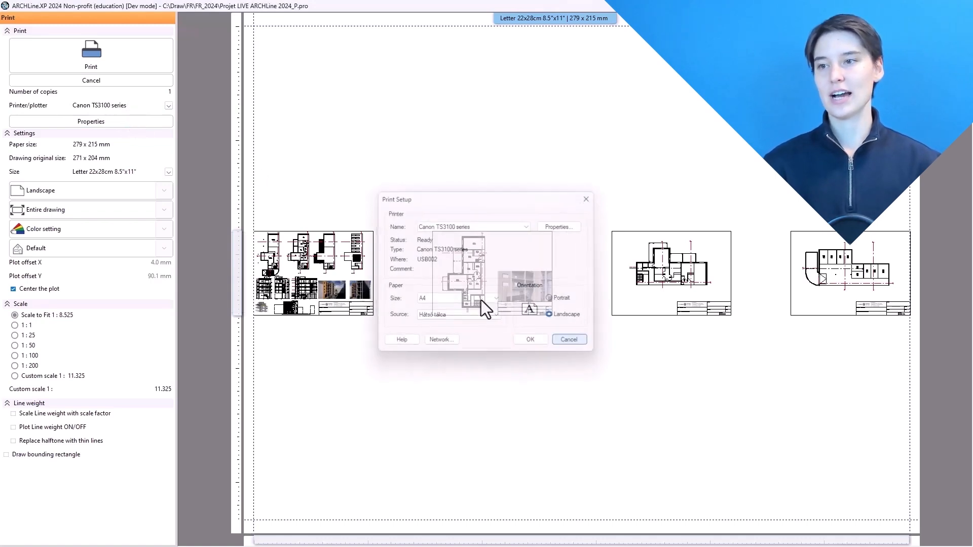
left_click(168, 105)
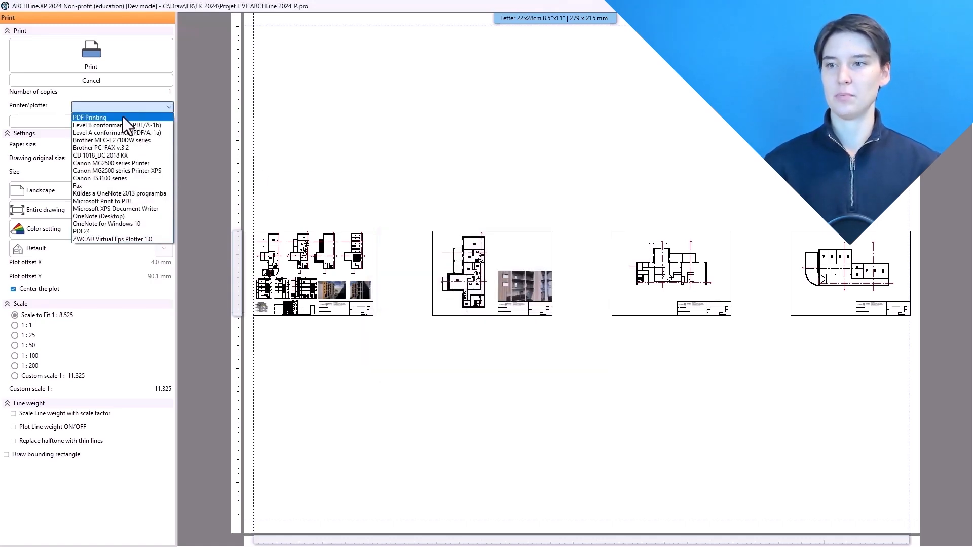
left_click(170, 106)
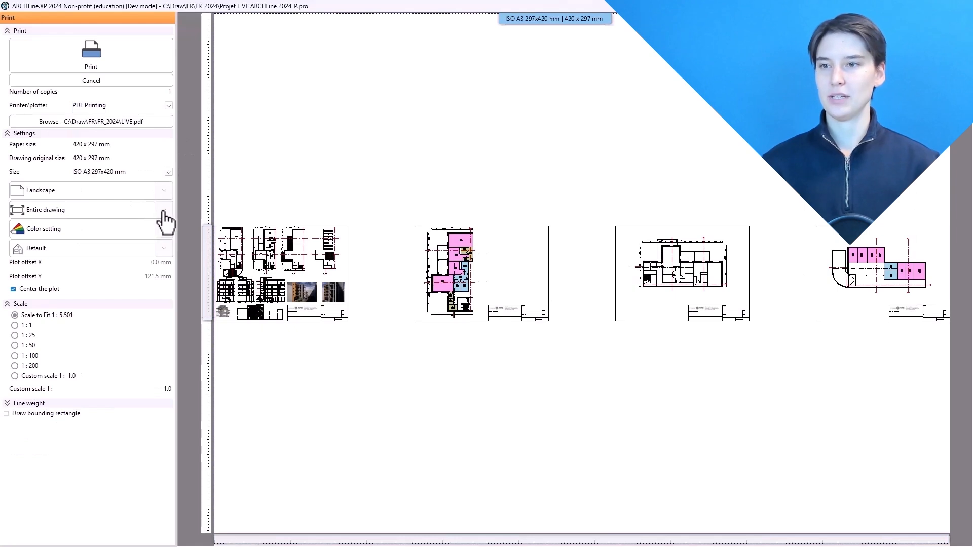
Set the print range to the plot layout sheet A-087 - Sheet 17
left_click(164, 191)
left_click(141, 227)
left_click(164, 210)
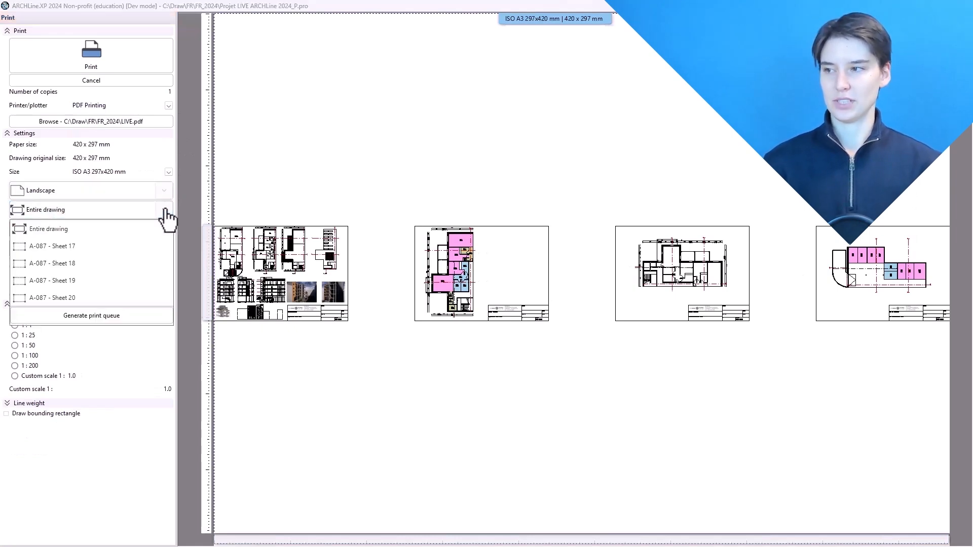
left_click(59, 248)
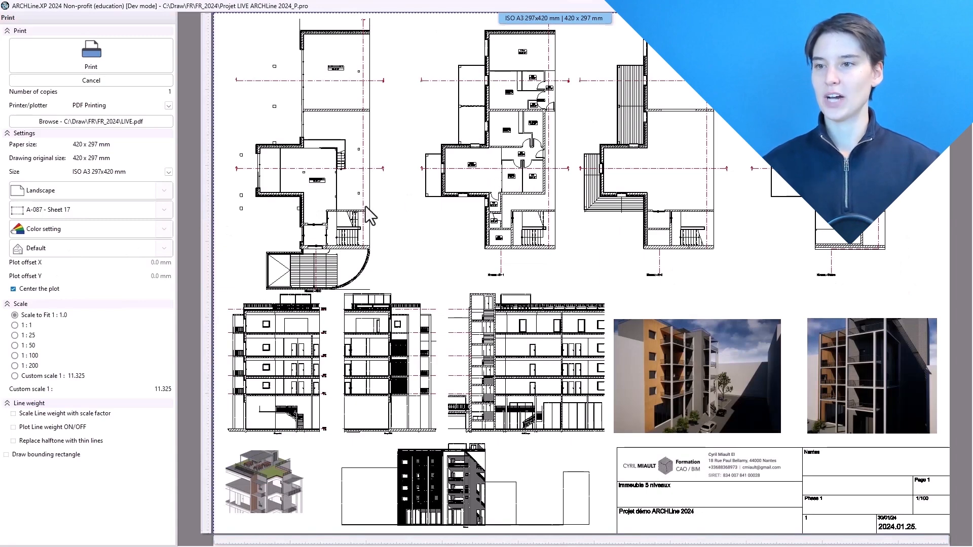
Try rotating the drawing on the page, then restore the Default orientation
left_click(171, 244)
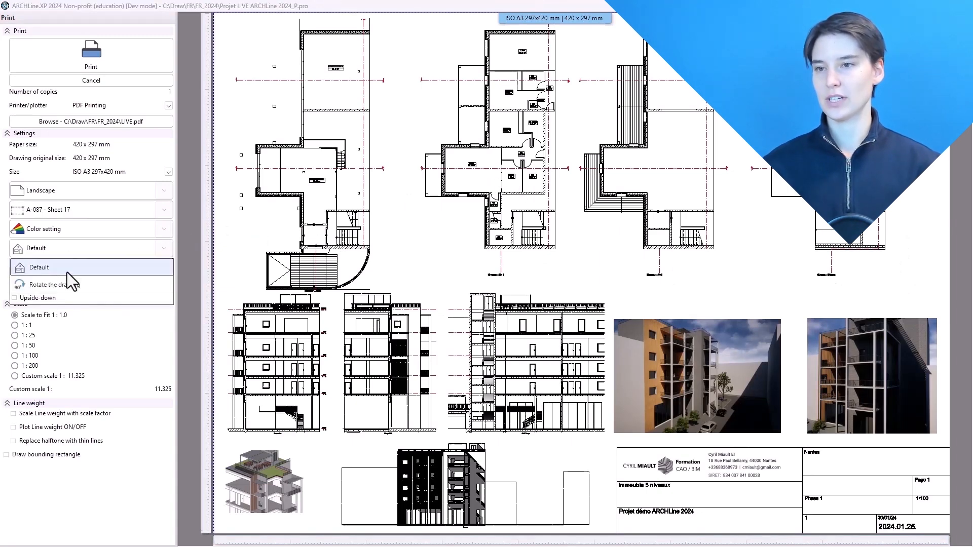
left_click(58, 287)
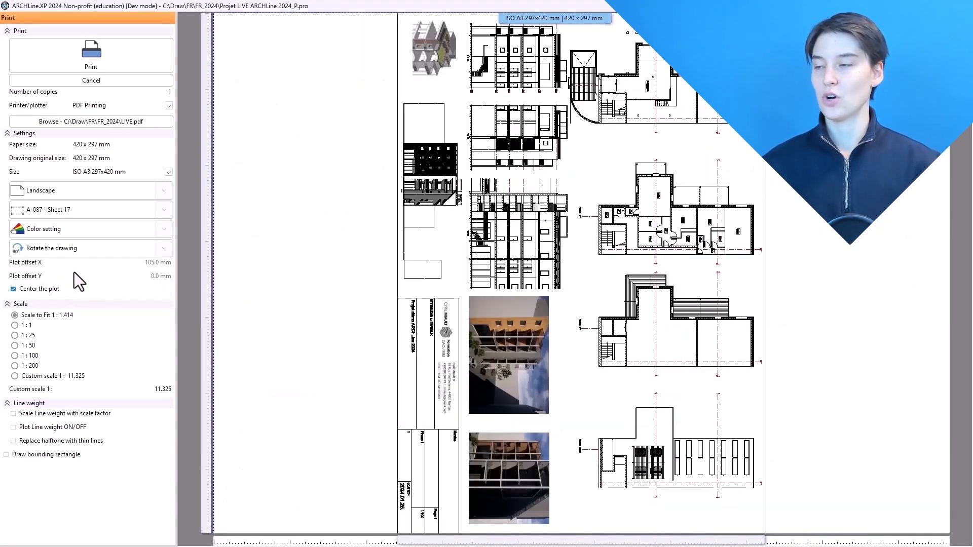
left_click(170, 248)
left_click(45, 269)
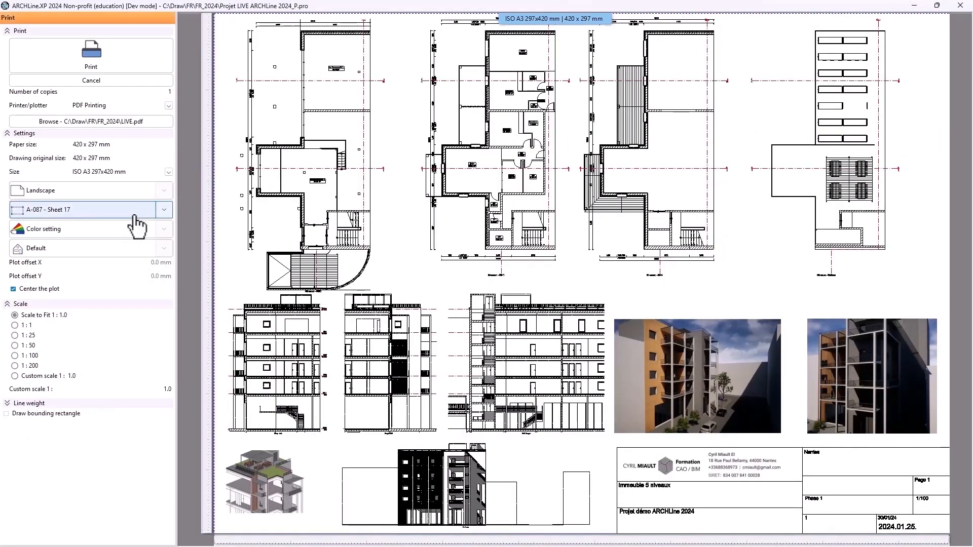
Preview the sheet at scales 1:1, 1:25 and a custom 1:2, then return to Scale to Fit
left_click(25, 325)
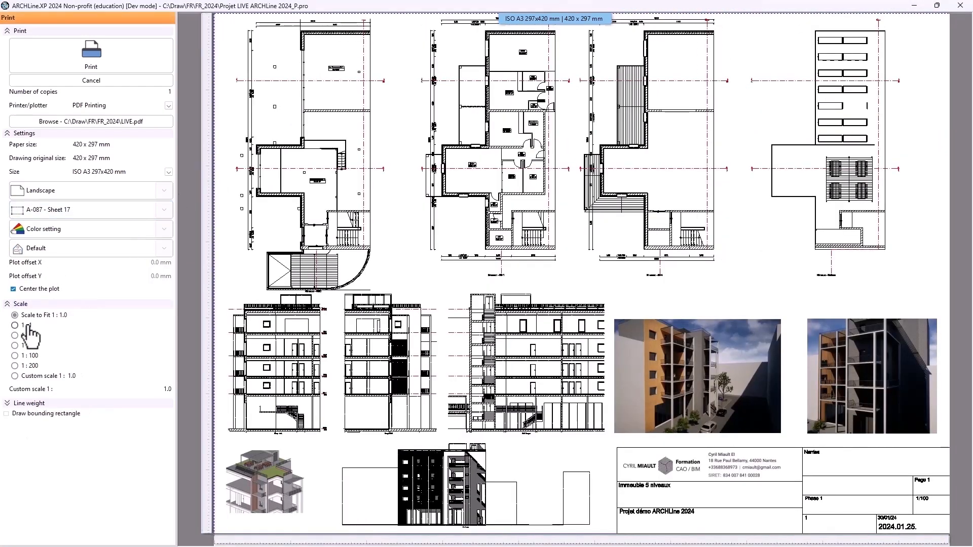
left_click(29, 336)
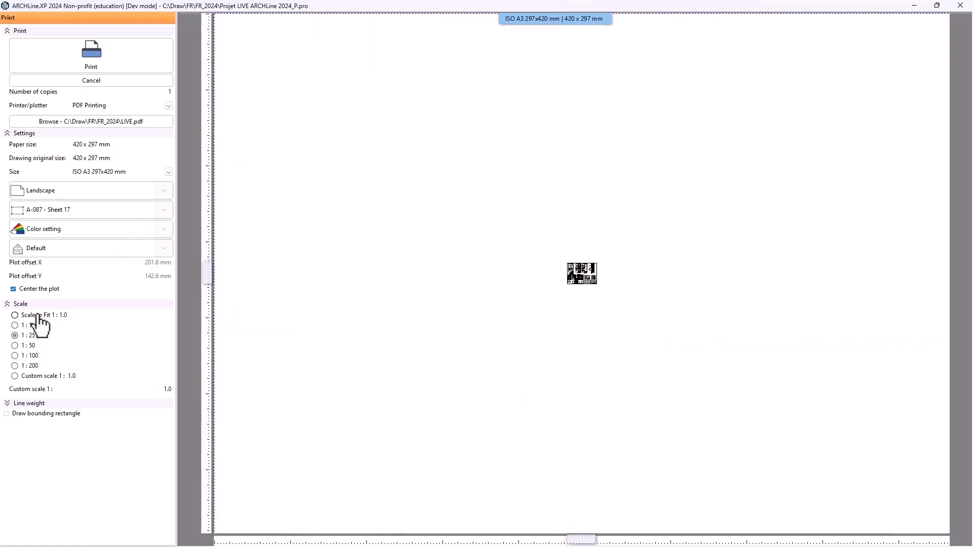
left_click(62, 377)
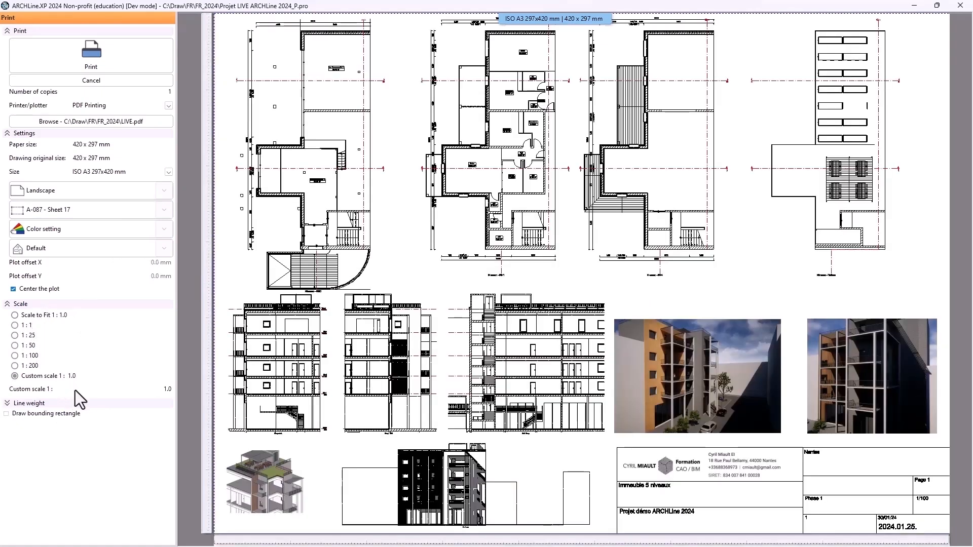
type("2")
key("Return")
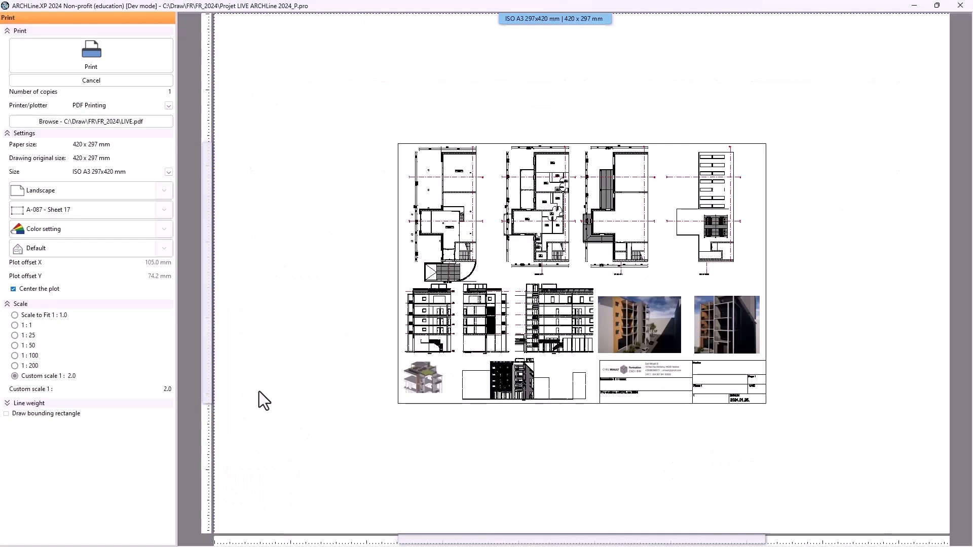
left_click(38, 314)
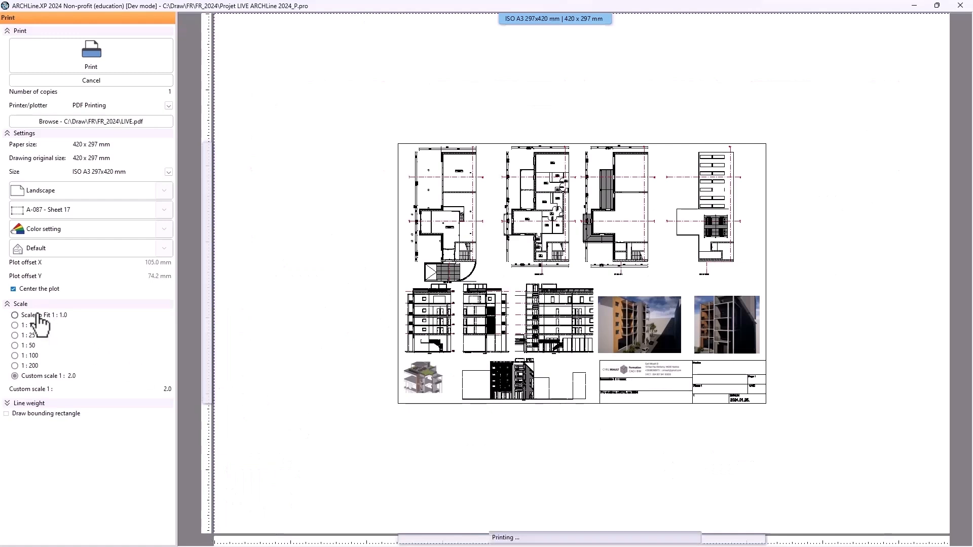
Expand the line weight options and print Sheet 17 to PDF under a sheet-specific file name
left_click(7, 403)
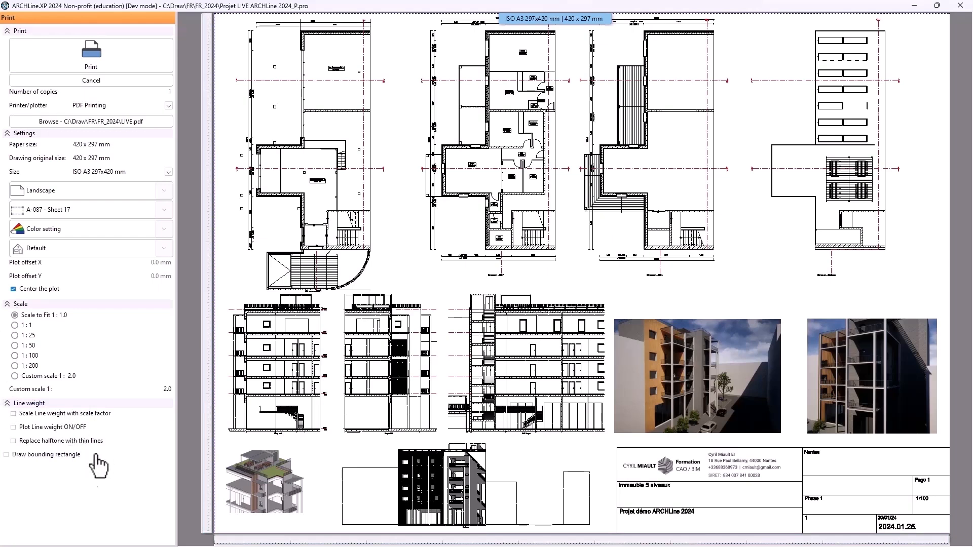
left_click(115, 66)
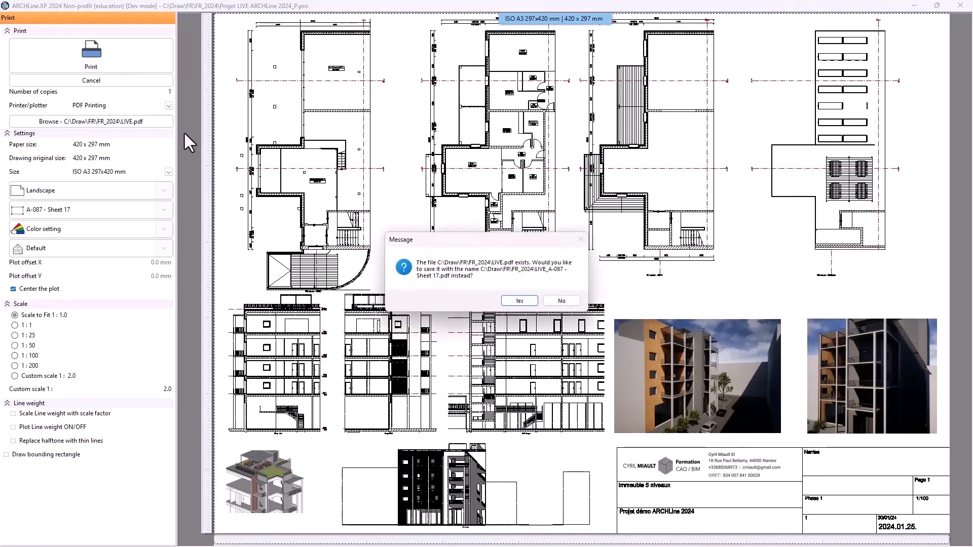
left_click(518, 302)
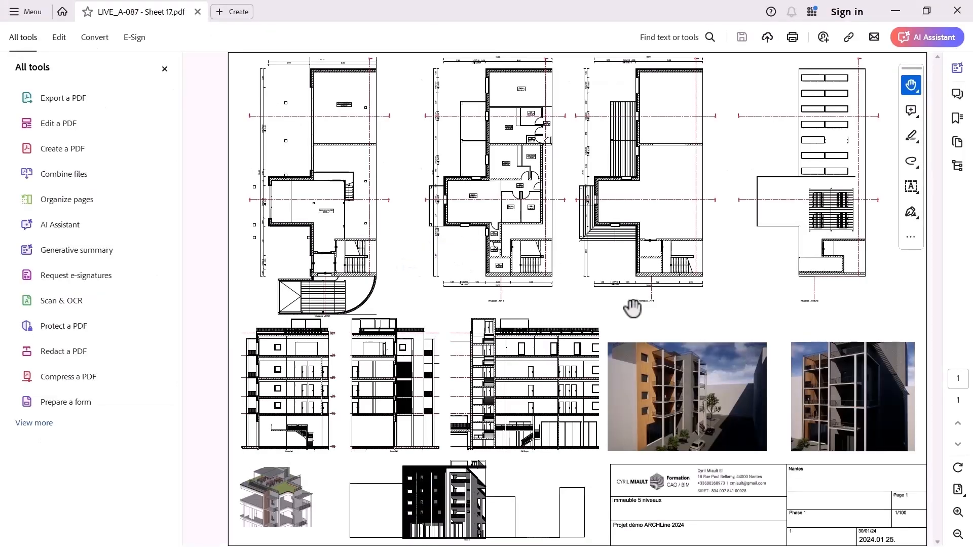
Review the exported PDF sheet in the PDF viewer, then close it
scroll(560, 297, "down", 3, "ctrl")
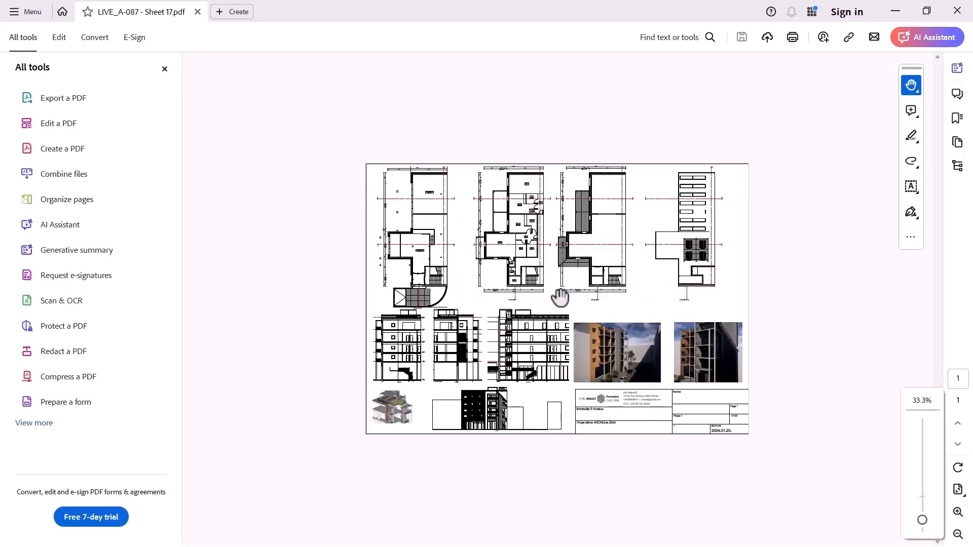
scroll(560, 298, "up", 1, "ctrl")
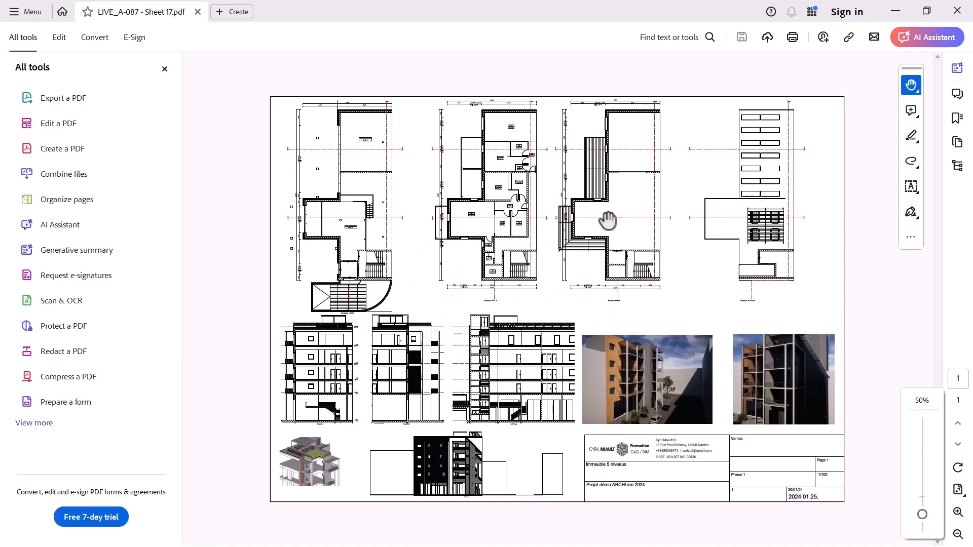
left_click(957, 11)
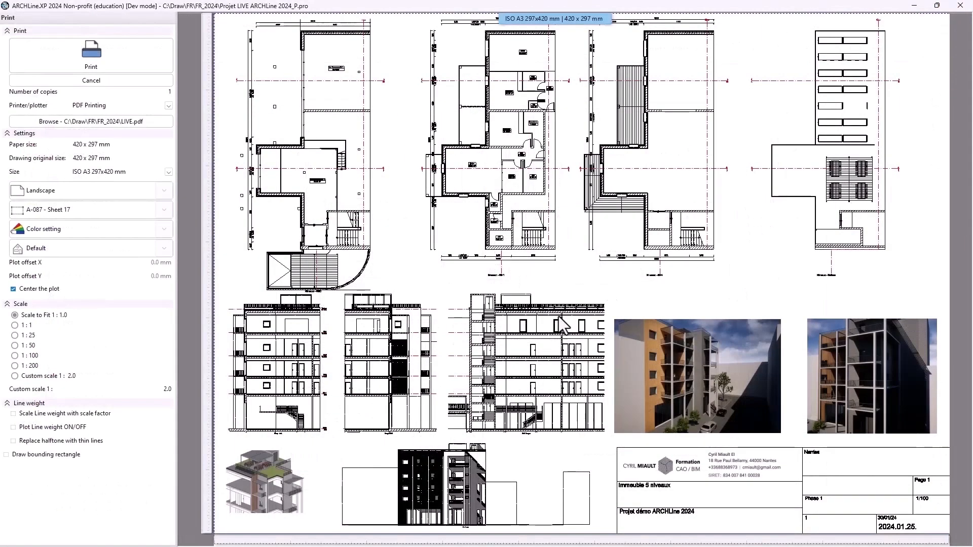
Restart printing and set the output file to LIVE_all.pdf in the FR_2024 folder
left_click(104, 81)
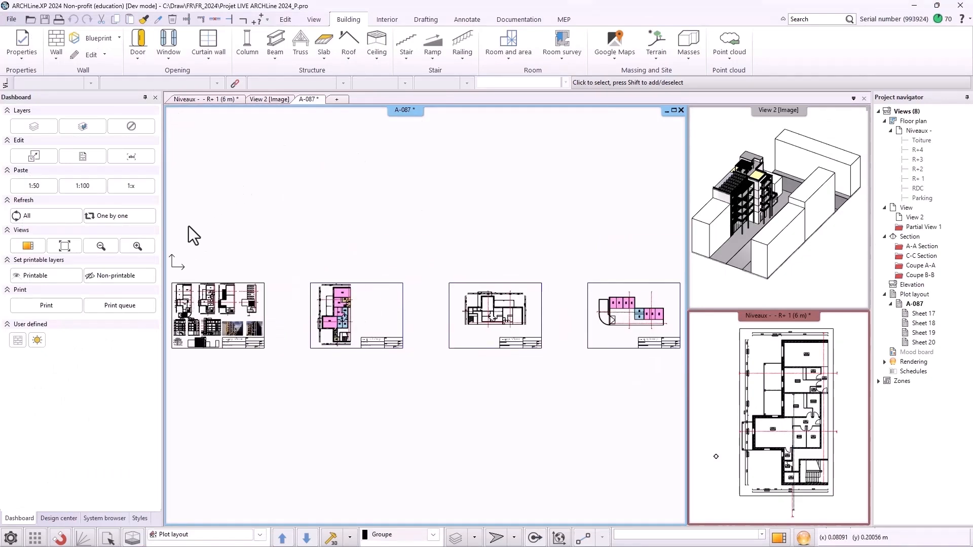
left_click(46, 305)
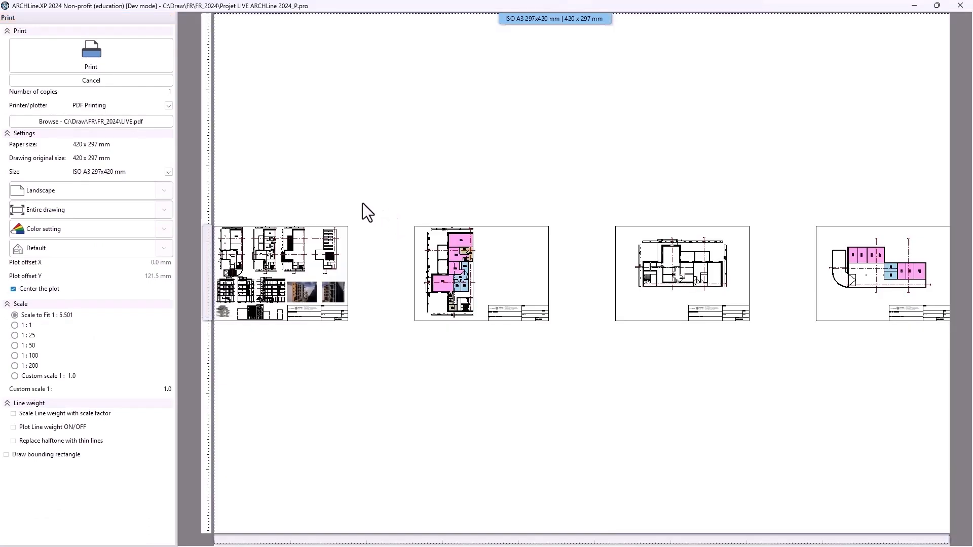
left_click(150, 121)
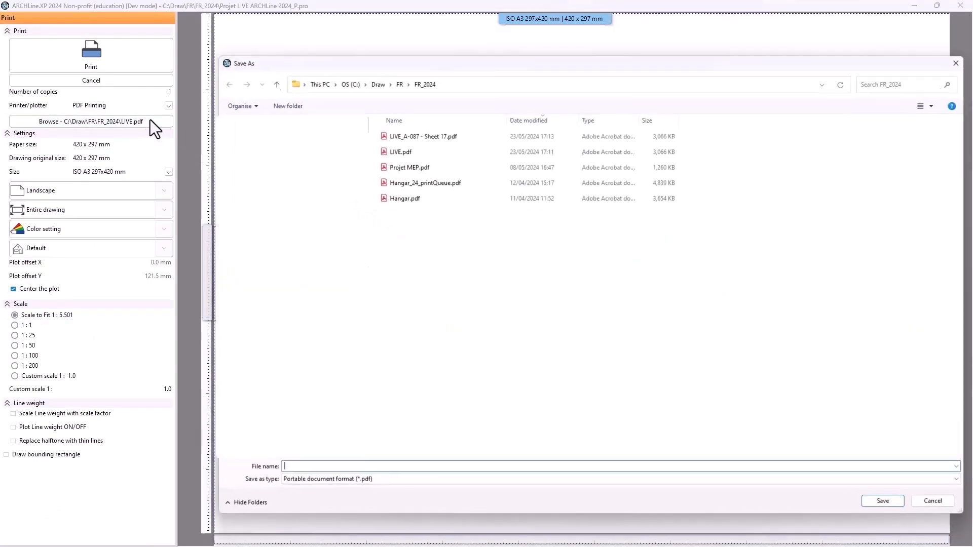
left_click(424, 150)
double_click(300, 468)
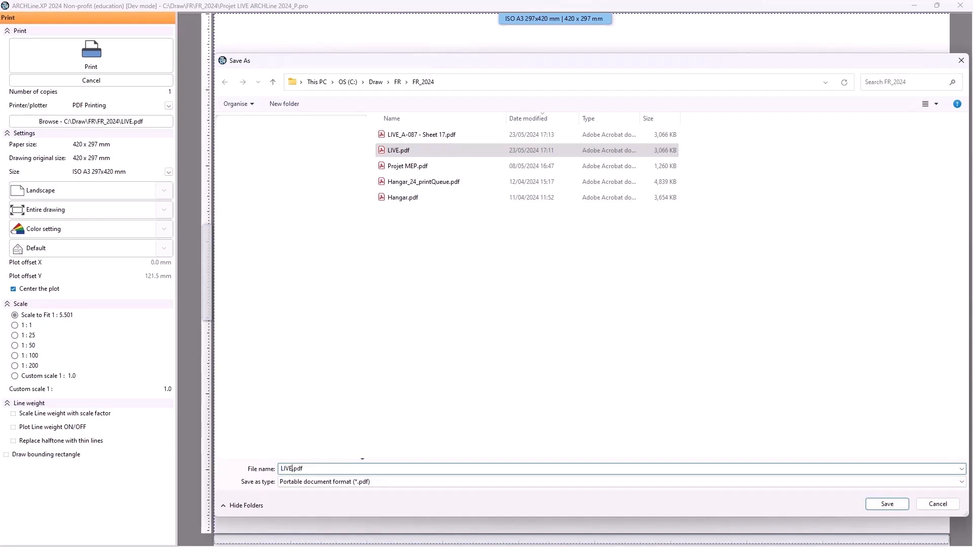
type("_all")
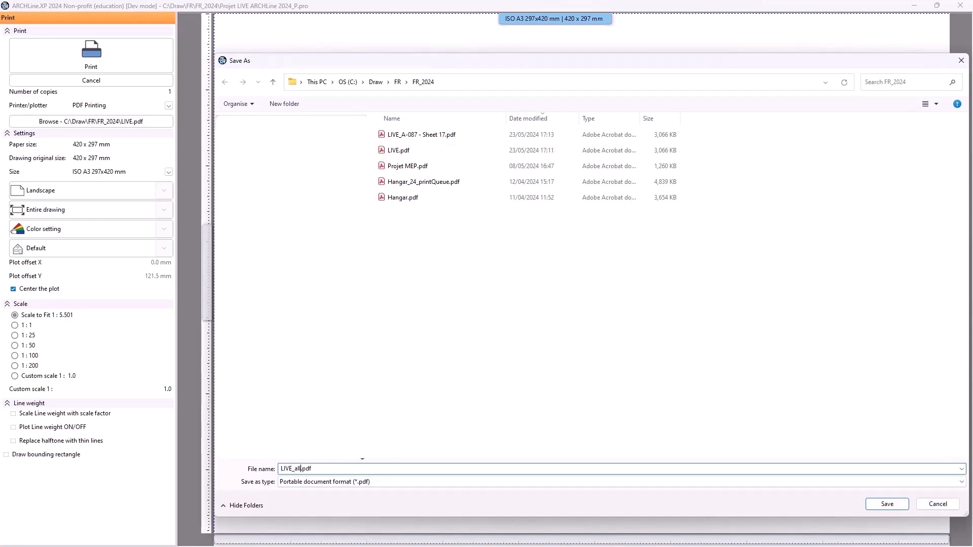
key("Return")
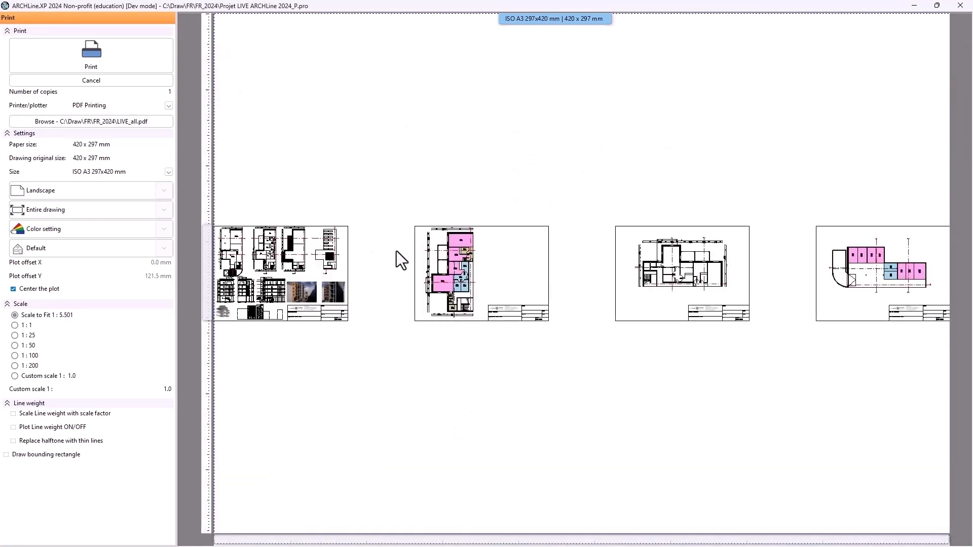
Generate a print queue of all plot layout sheets and open the print settings of A-087 - Sheet 17
left_click(164, 210)
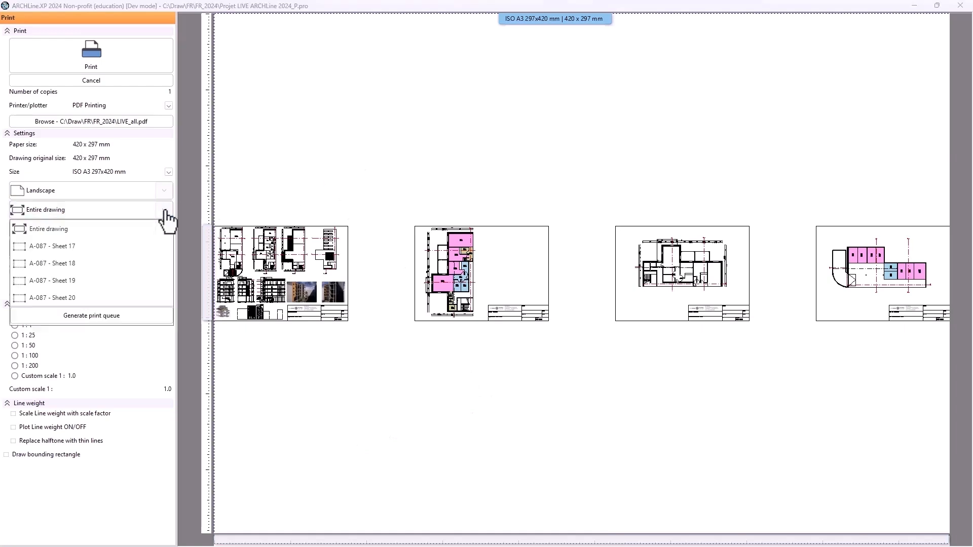
left_click(107, 316)
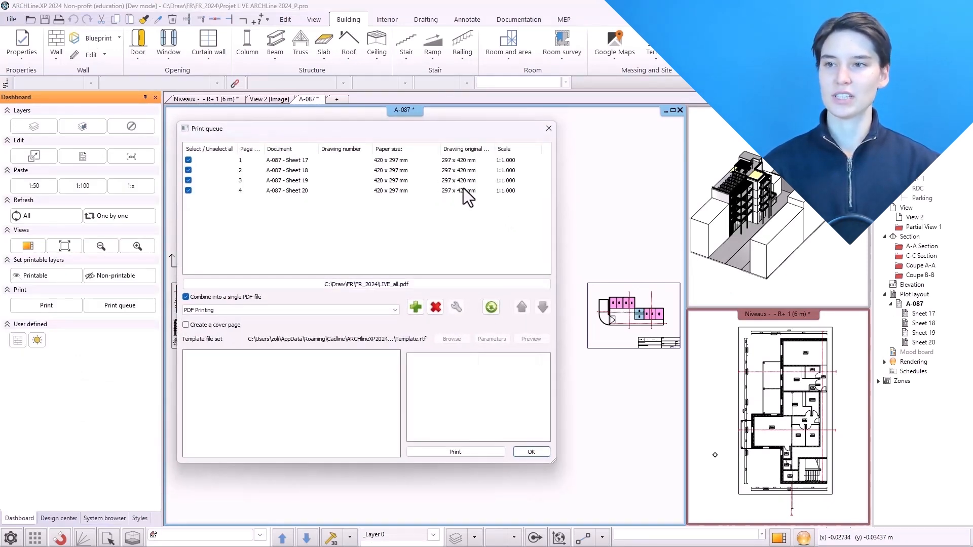
double_click(273, 160)
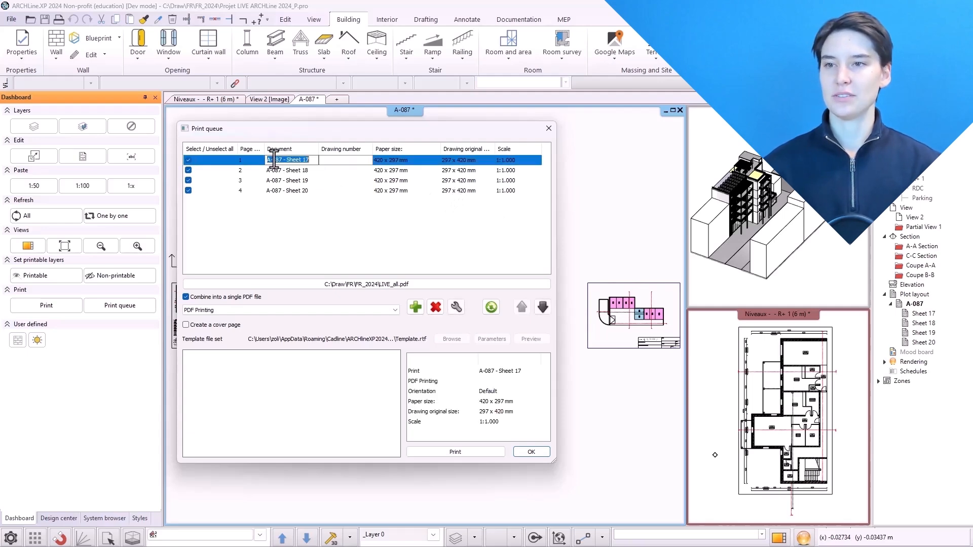
left_click(456, 307)
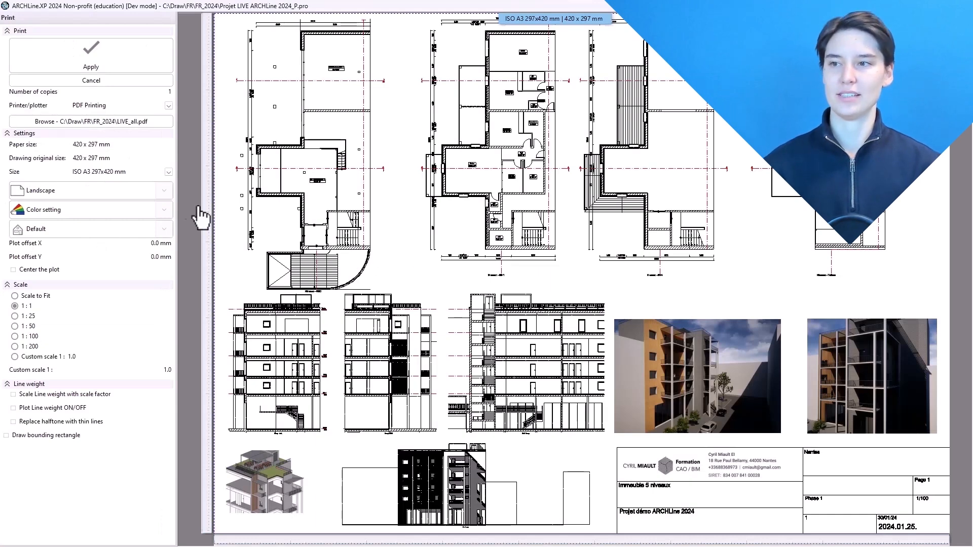
Set Sheet 17's paper size to ISO A1 594x841 mm with Scale to Fit and apply the settings
left_click(169, 173)
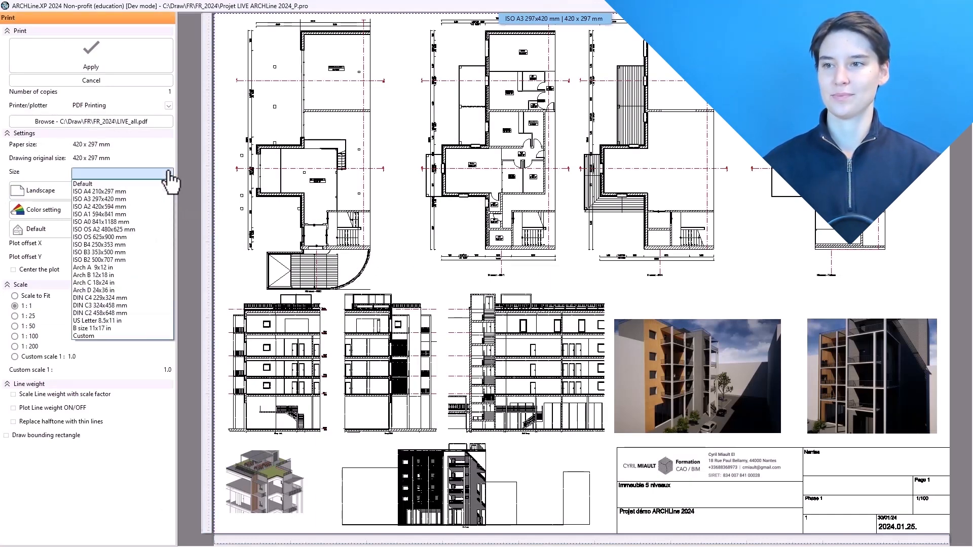
left_click(114, 214)
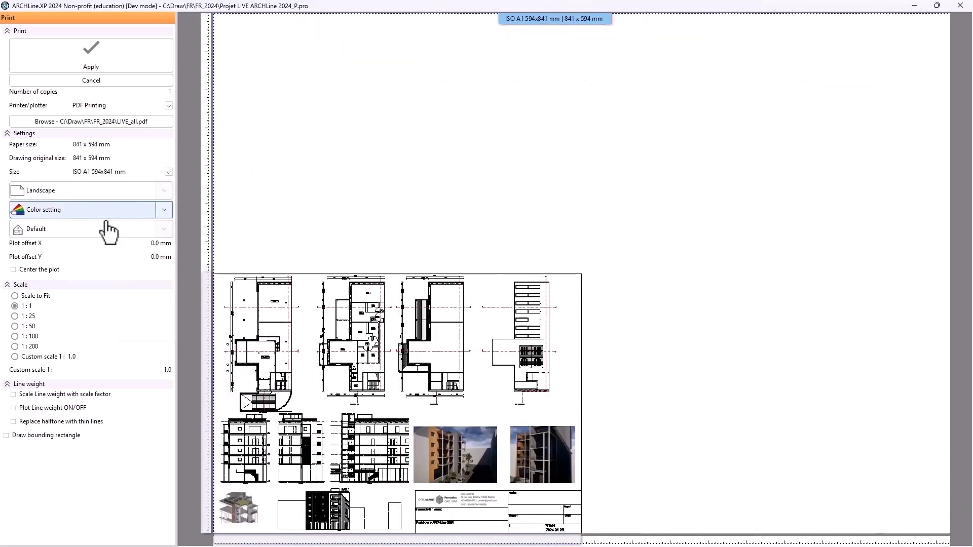
left_click(15, 297)
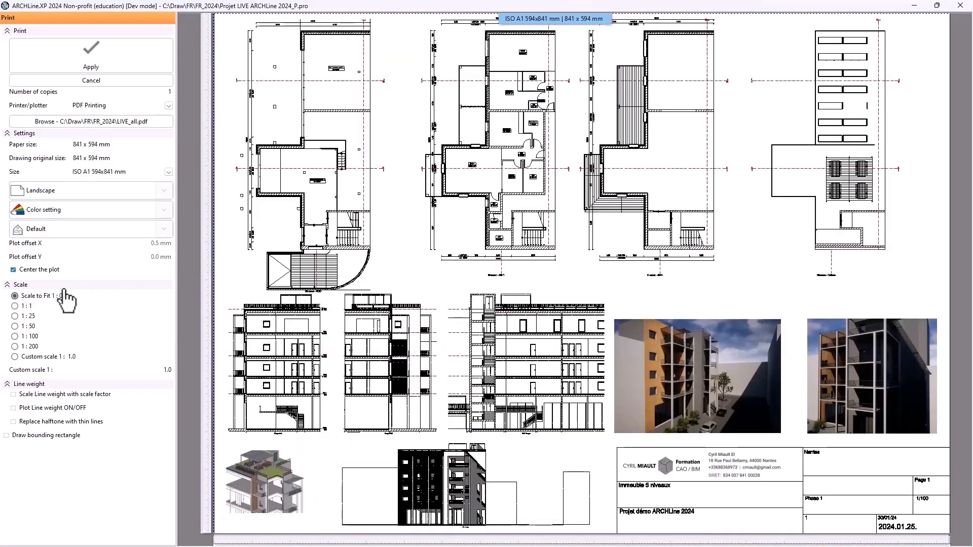
left_click(108, 65)
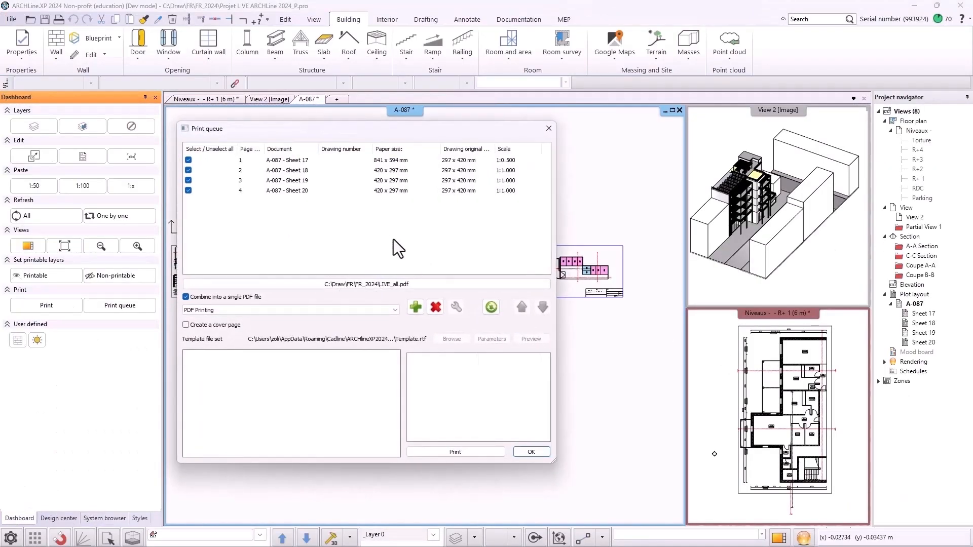
Select Sheet 18 in the queue and print all queued sheets into the combined PDF
left_click(382, 171)
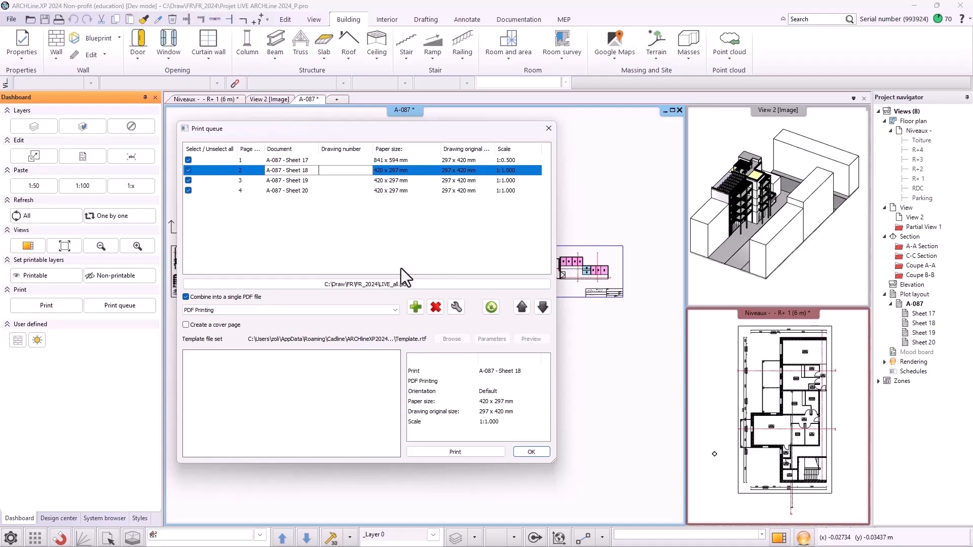
left_click(456, 451)
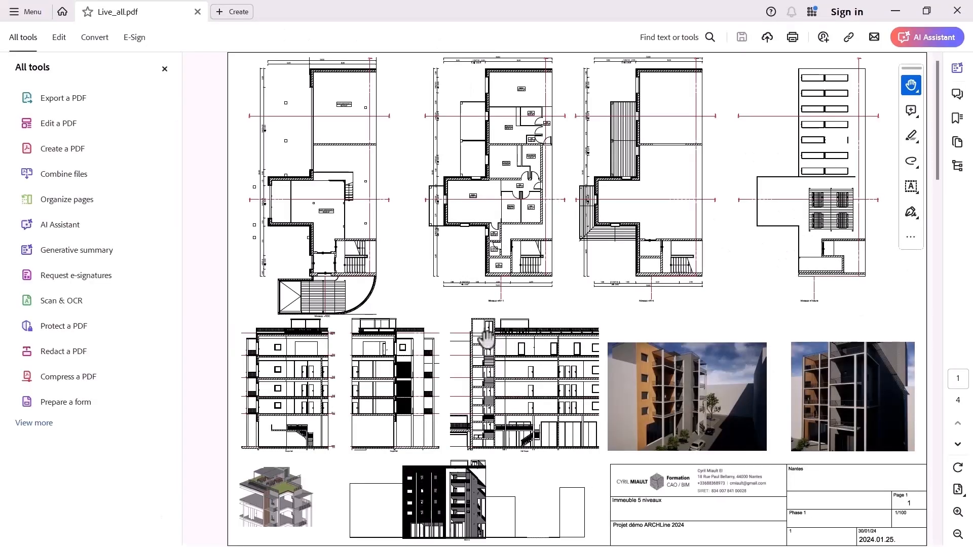
Review the pages of the combined LIVE_all.pdf in the PDF viewer with continuous scrolling
scroll(560, 296, "down", 3, "ctrl")
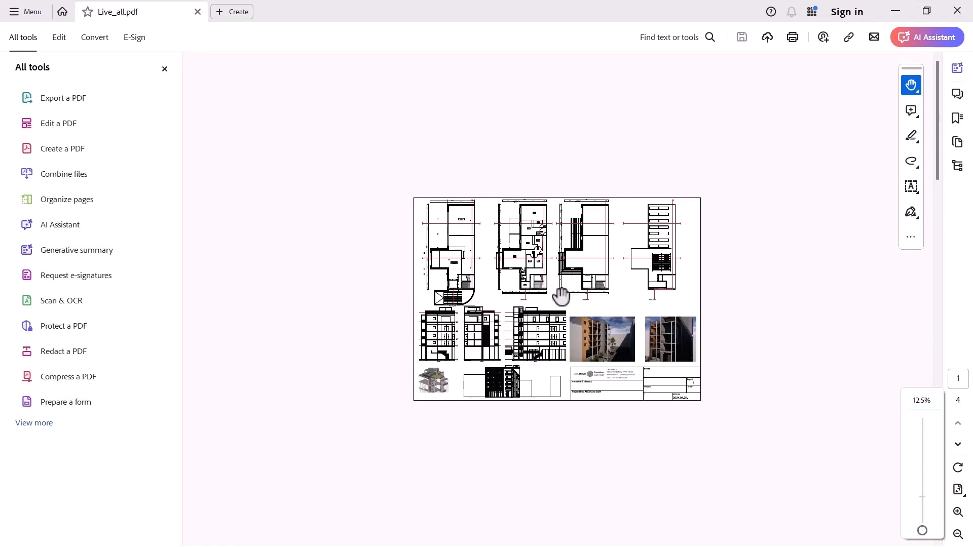
scroll(561, 297, "down", 2)
scroll(562, 297, "up", 2)
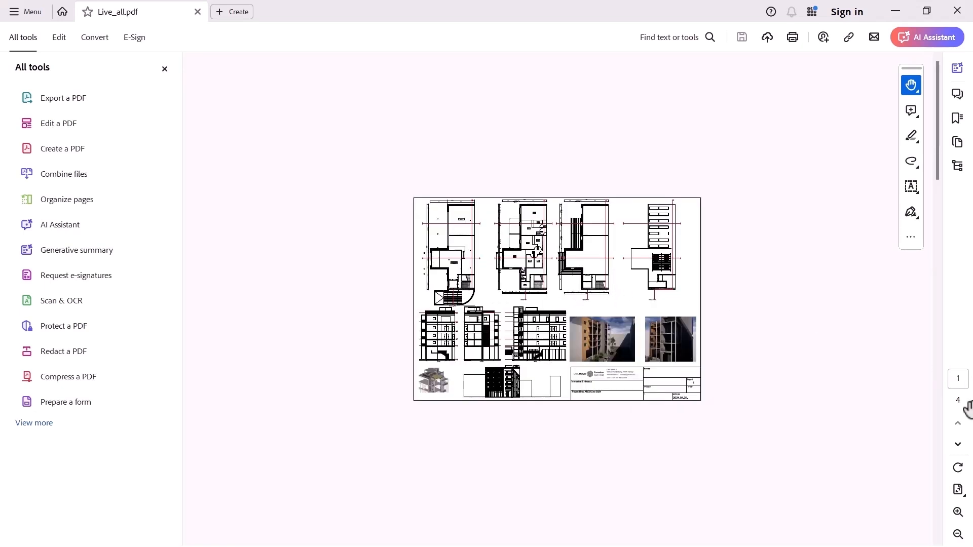
left_click(958, 490)
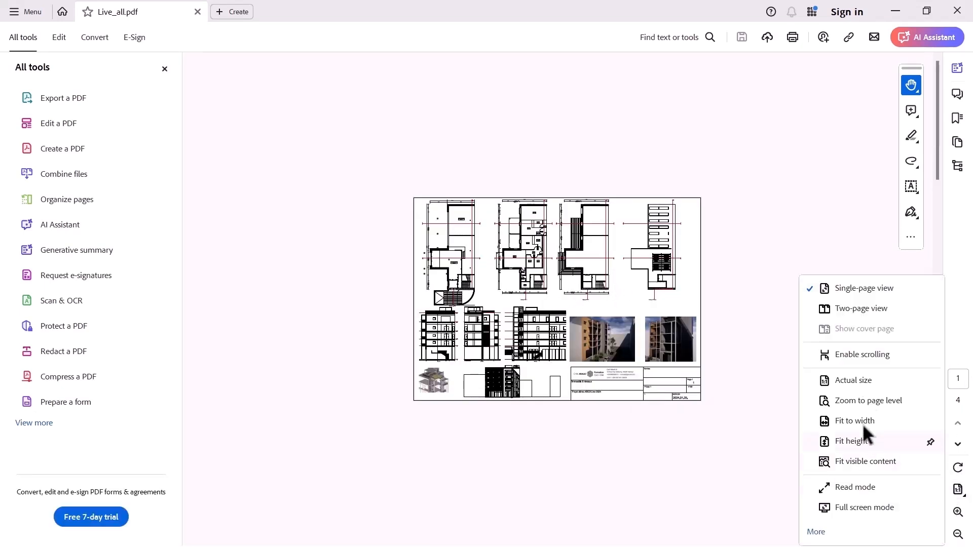
left_click(863, 353)
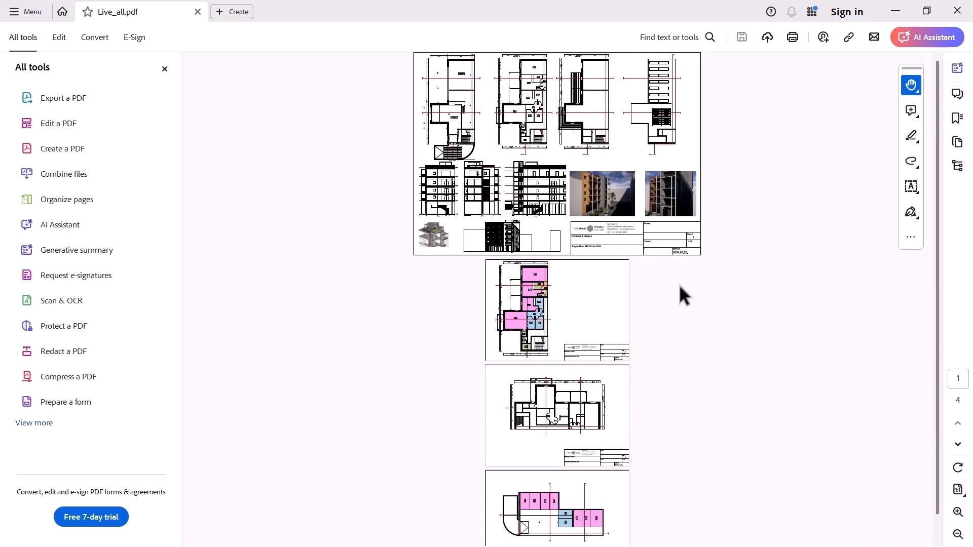
scroll(679, 285, "down", 1)
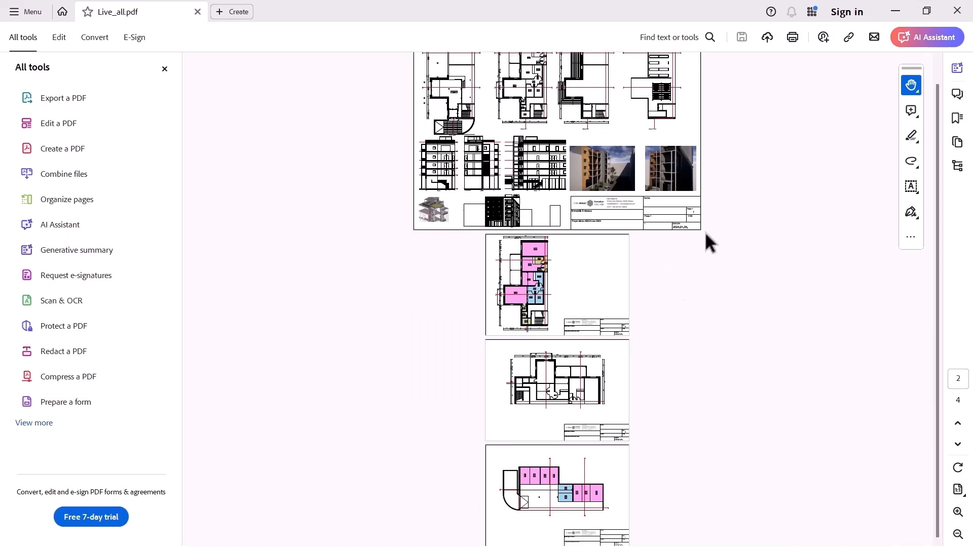
scroll(776, 160, "up", 1)
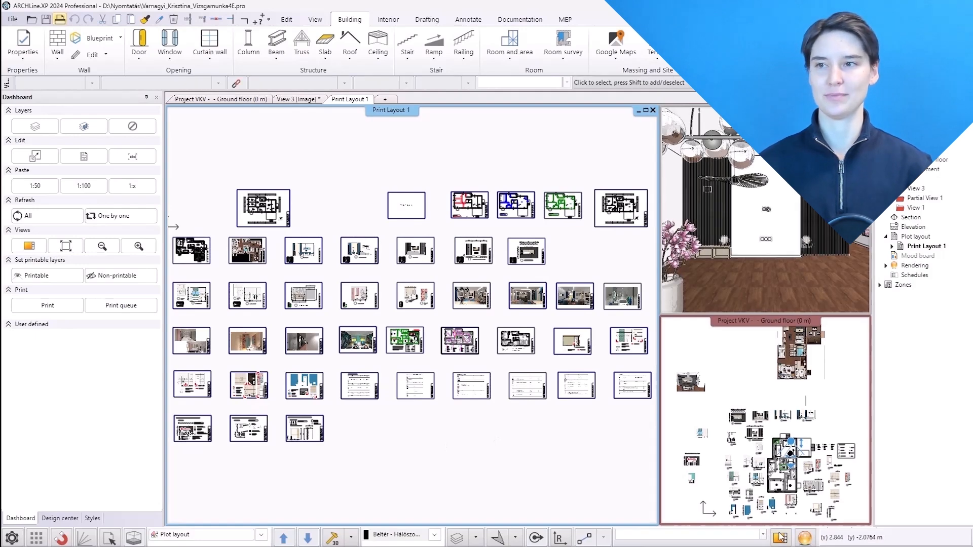
In the other project, expand Print Layout 1 in the navigator and zoom in on one of its sheets
left_click(780, 537)
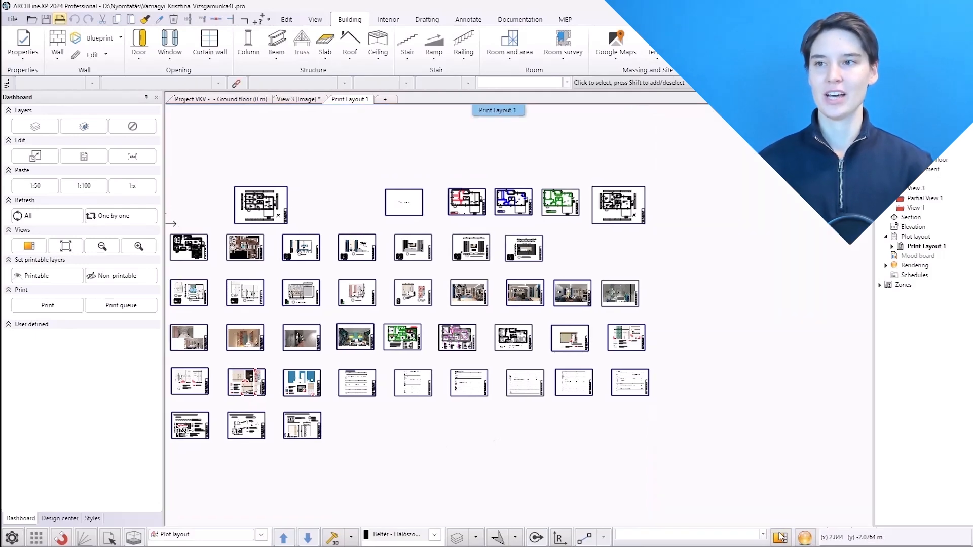
left_click(892, 247)
left_click(920, 471)
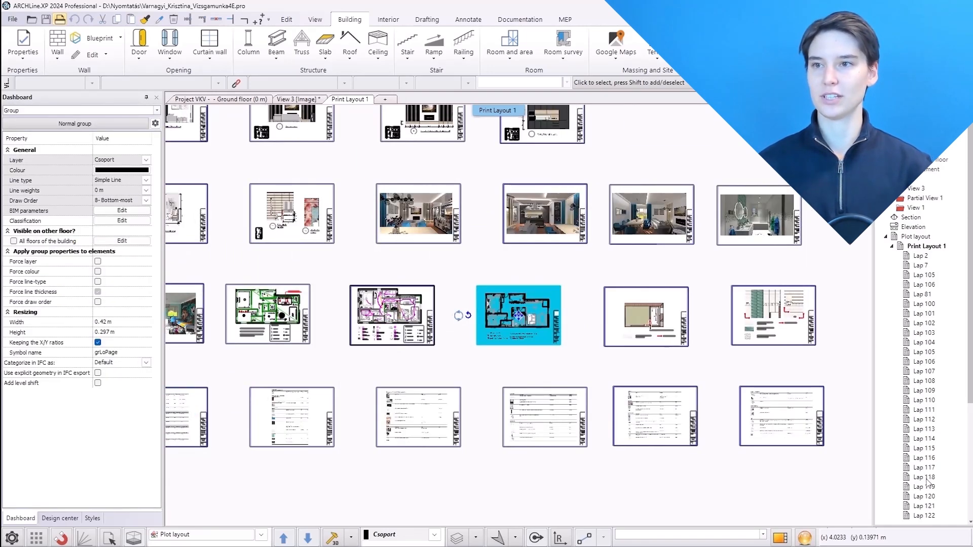
left_click(465, 349)
scroll(463, 336, "up", 4)
scroll(506, 289, "up", 3)
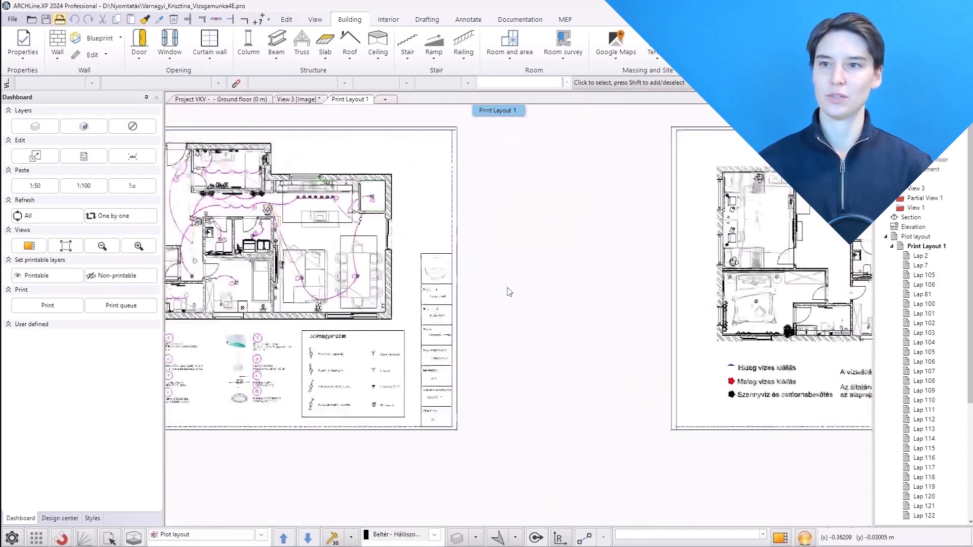
Check the cursor and marker options, then inspect the sheet group's information on the layout
left_click(11, 538)
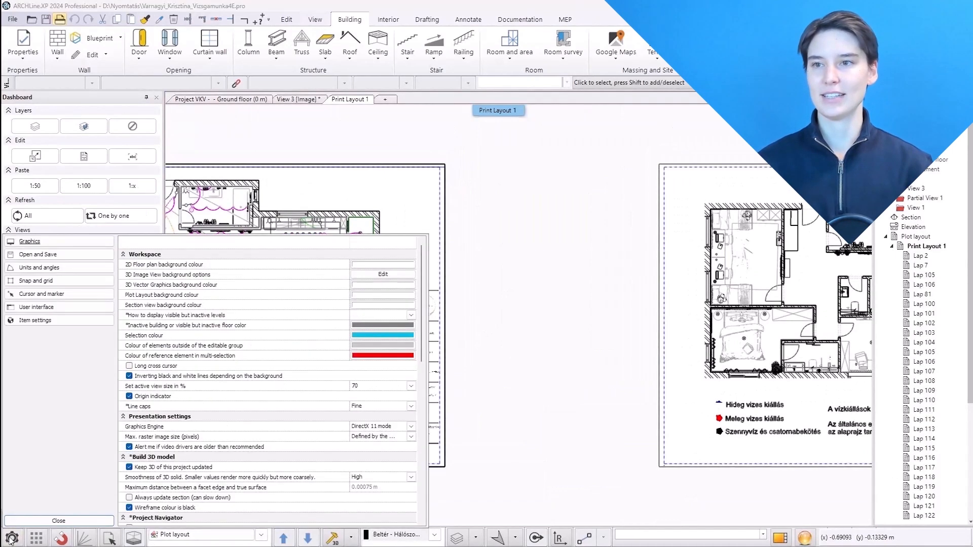
left_click(45, 295)
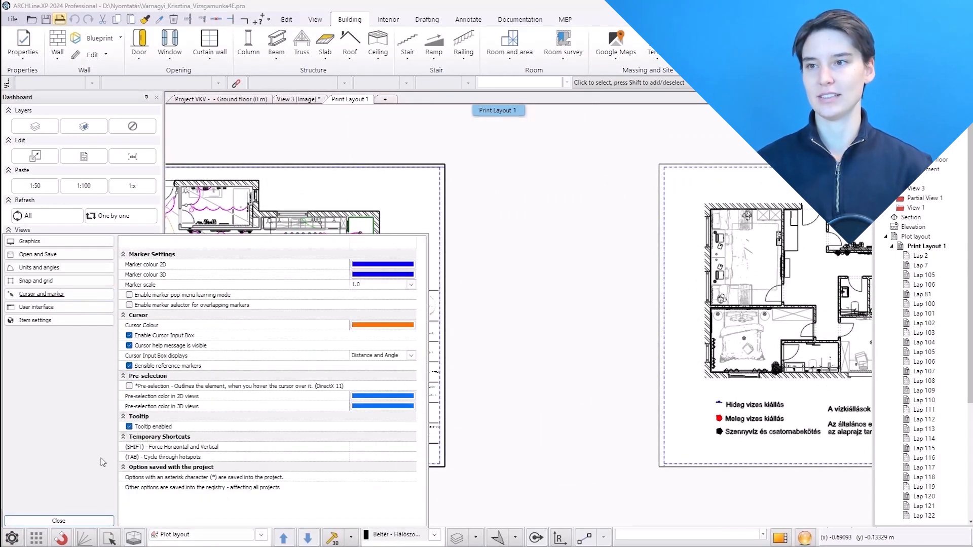
left_click(58, 521)
mouse_move(441, 230)
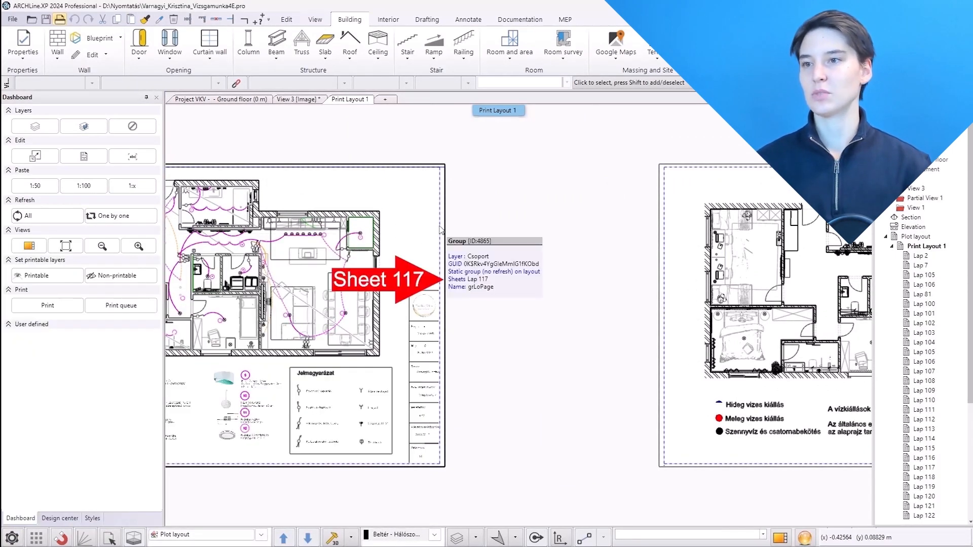
mouse_move(667, 267)
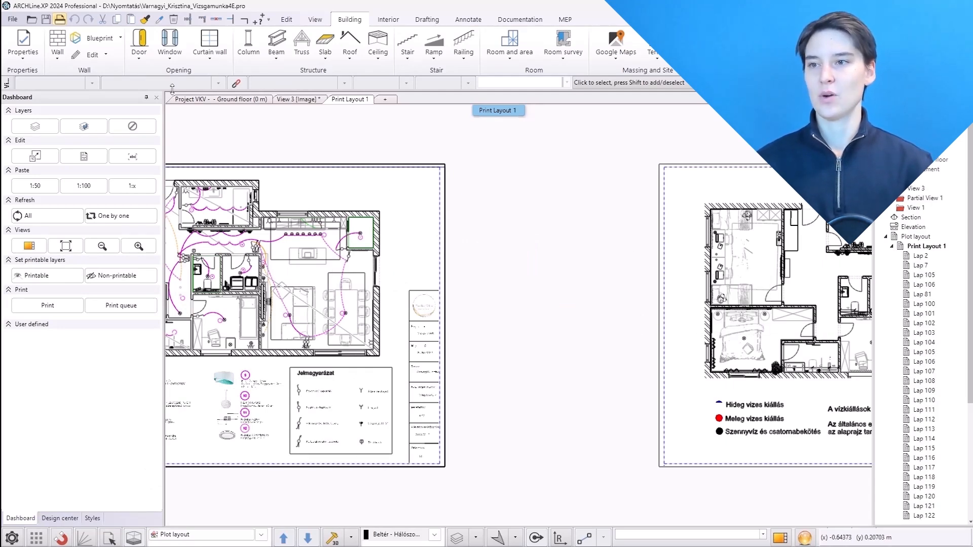
Start printing the plot layout and enable displaying drawing sheet names
key("ctrl+p")
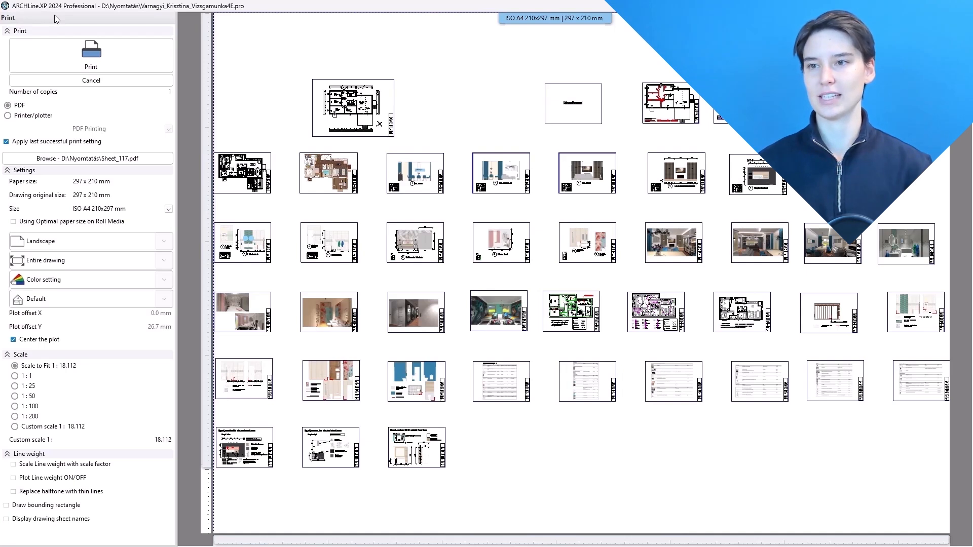
left_click(164, 260)
left_click_drag(170, 281, 172, 417)
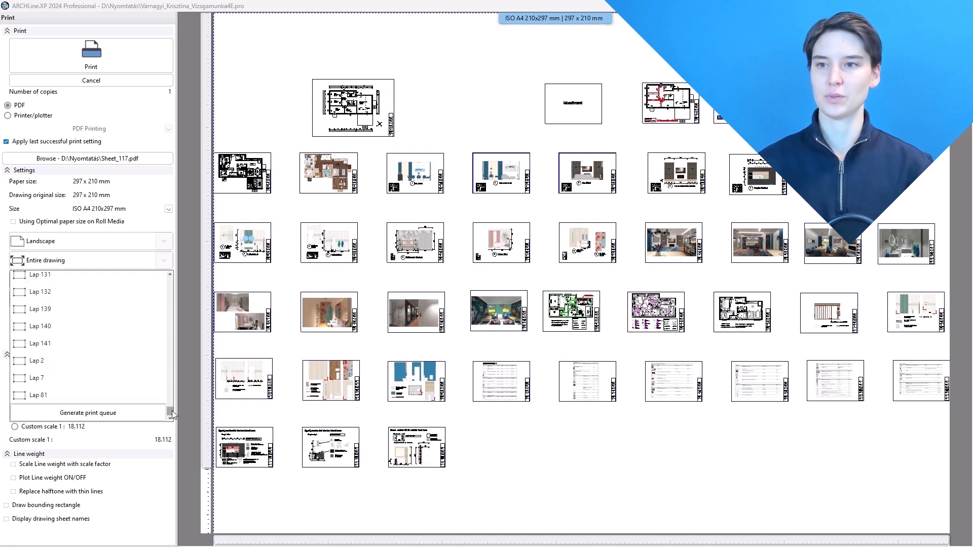
left_click(164, 260)
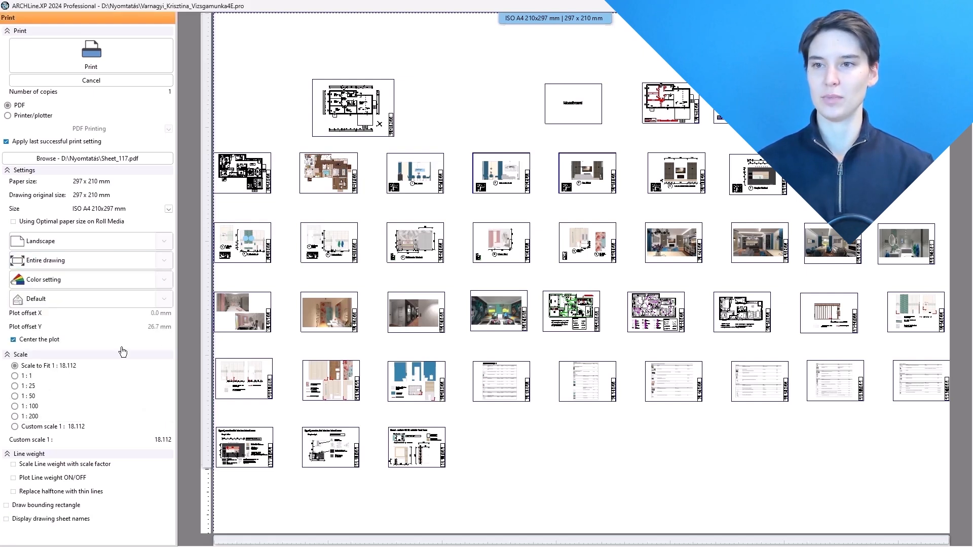
left_click(6, 520)
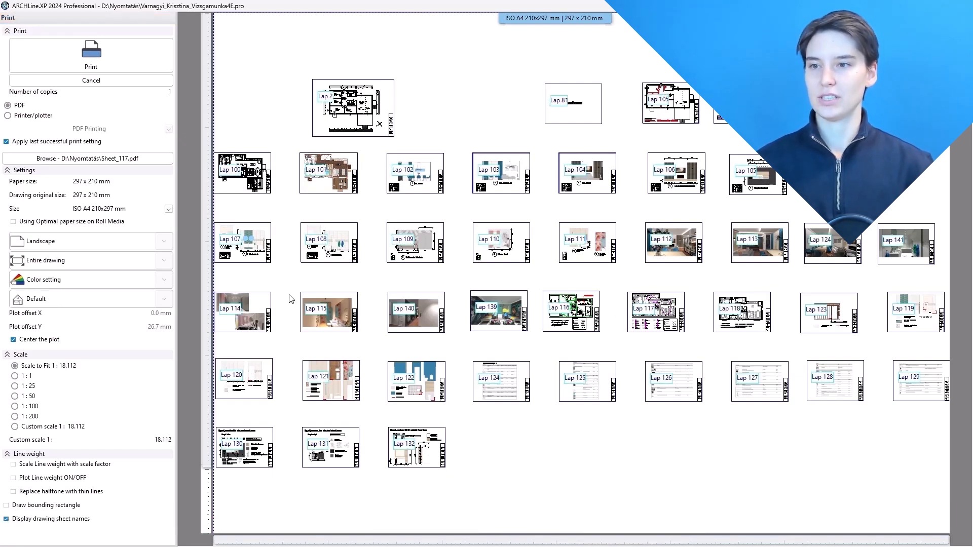
Set the print area to sheet Lap 117
left_click(163, 261)
left_click_drag(170, 281, 169, 347)
left_click(92, 363)
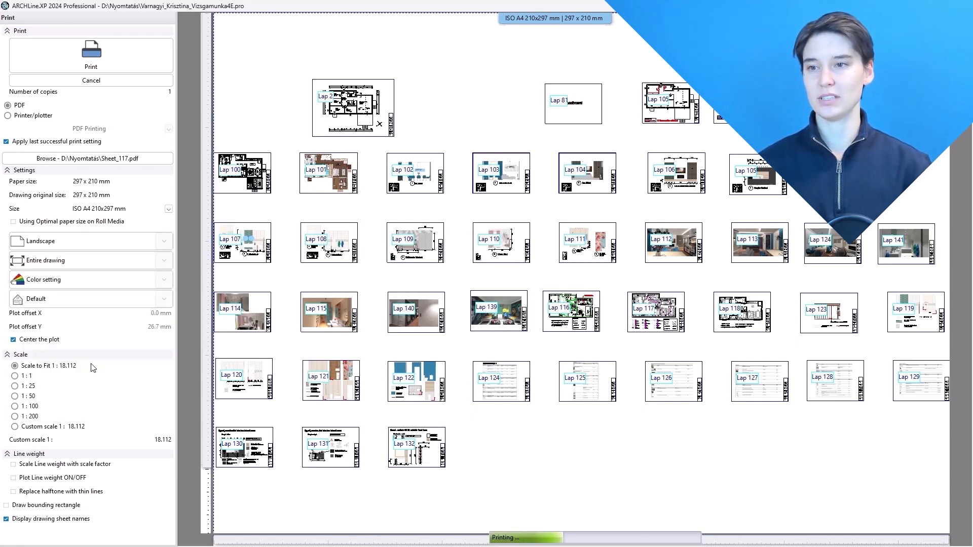
Set the output PDF file name to Sheet117
left_click(127, 159)
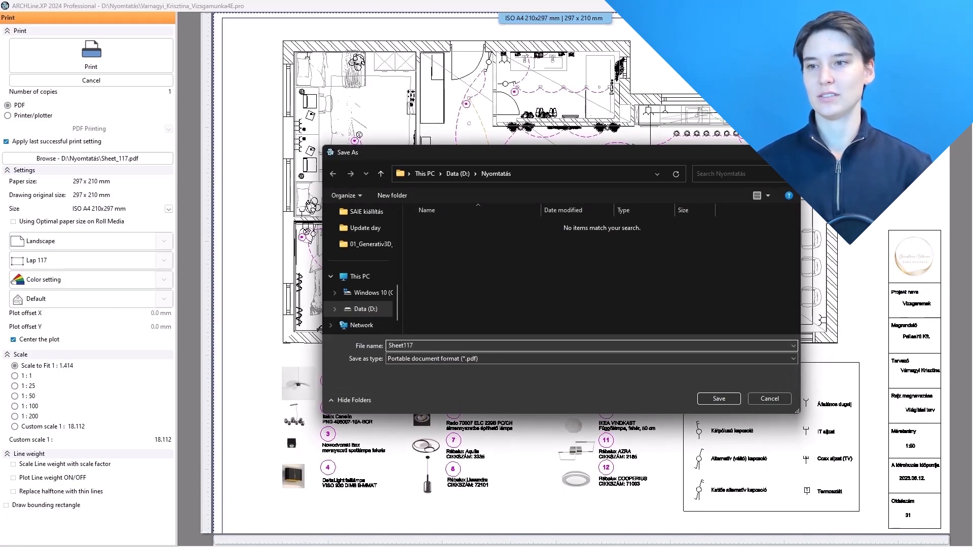
type("Sheet117")
left_click(714, 398)
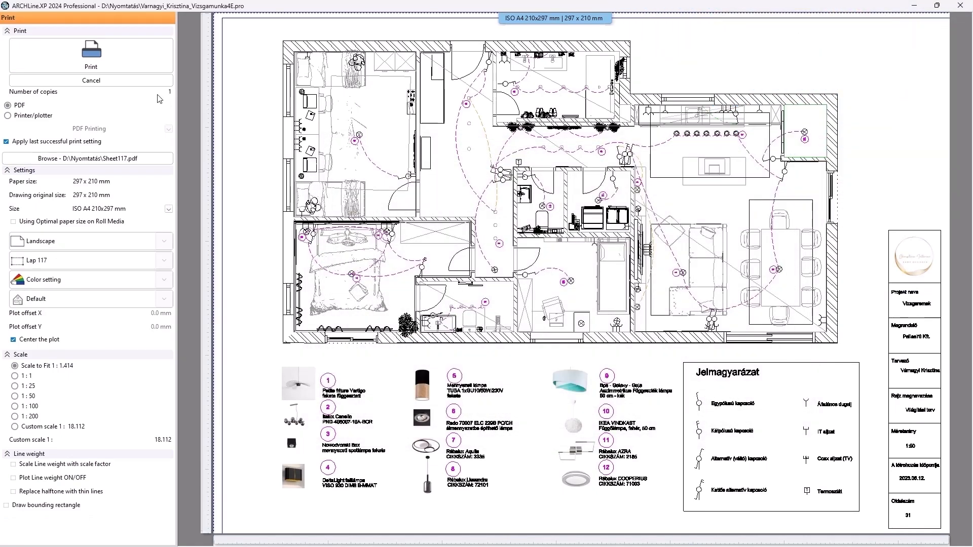
Print sheet Lap 117 to PDF, then close the PDF and exit printing
left_click(122, 56)
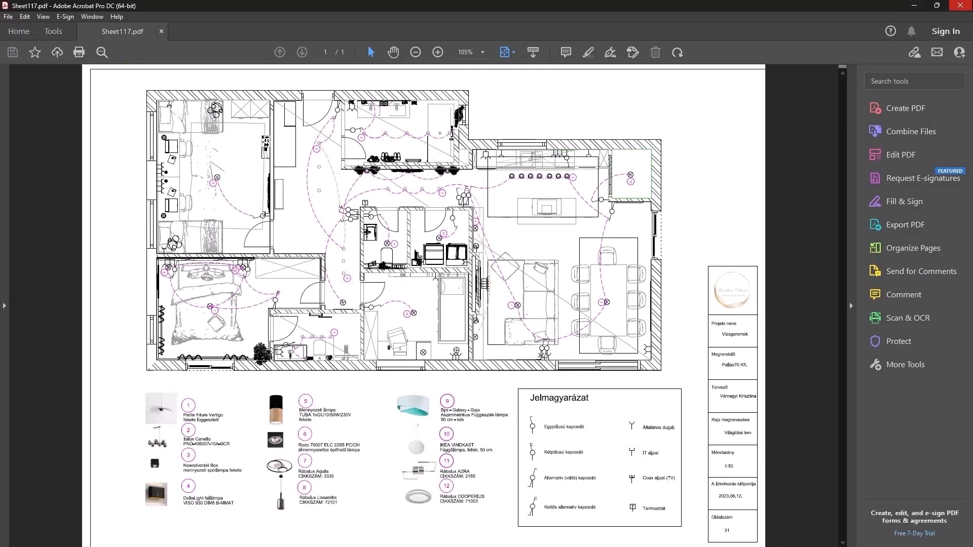
left_click(970, 4)
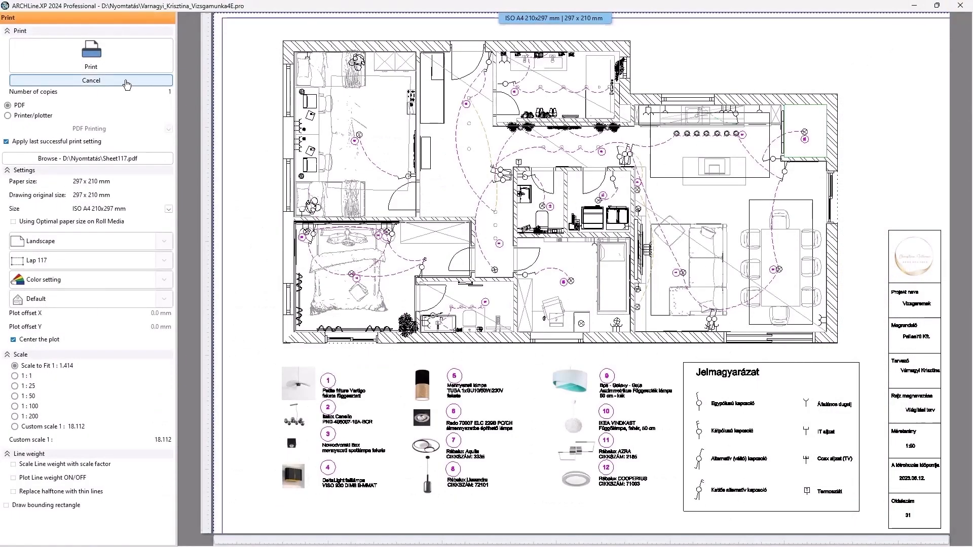
left_click(129, 81)
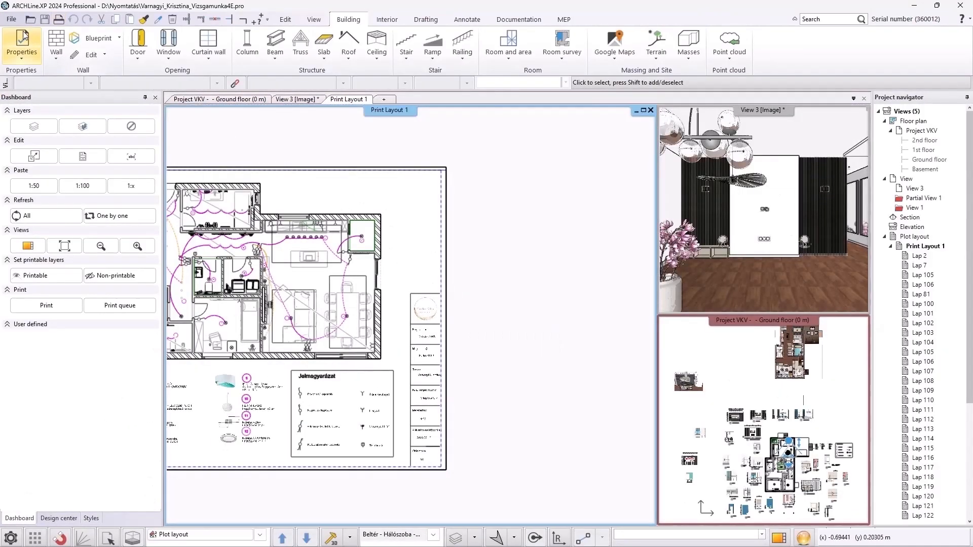
Open the print queue, add sheet Lap 117 to it and apply its print settings
left_click(12, 19)
left_click(34, 262)
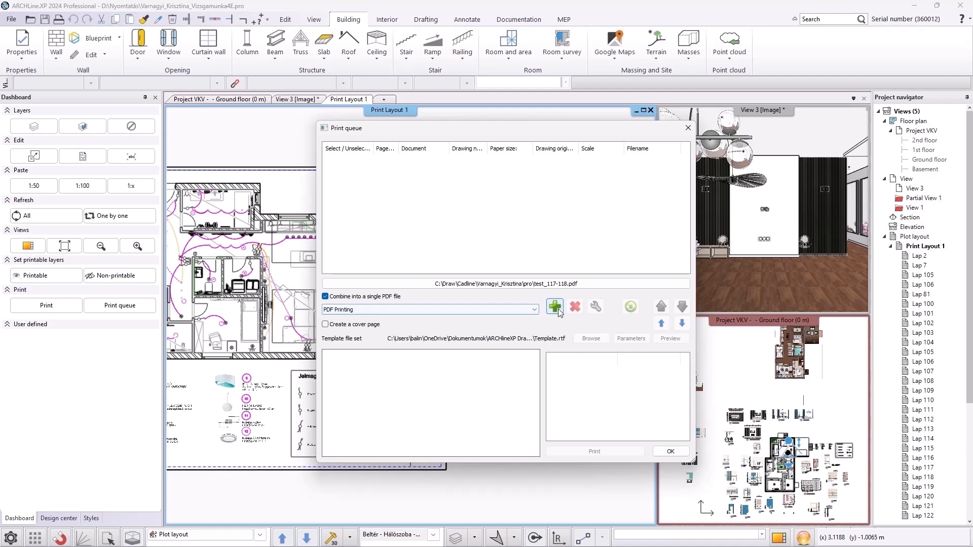
left_click(556, 307)
scroll(512, 297, "down", 5)
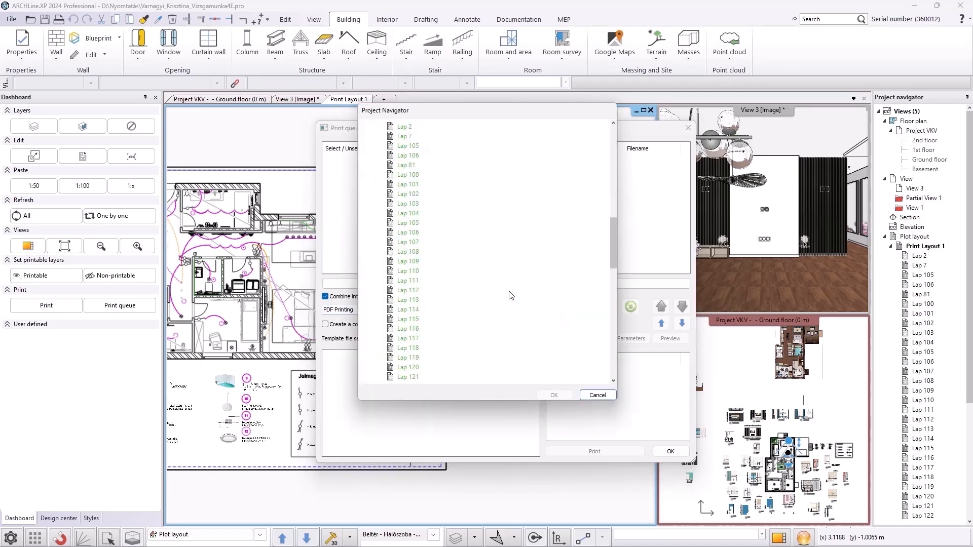
left_click(415, 339)
left_click(551, 397)
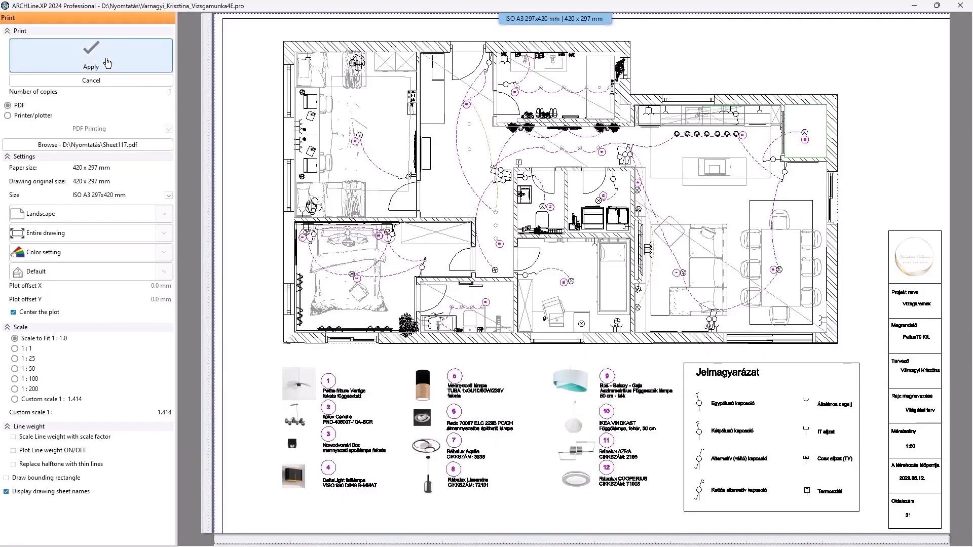
left_click(104, 57)
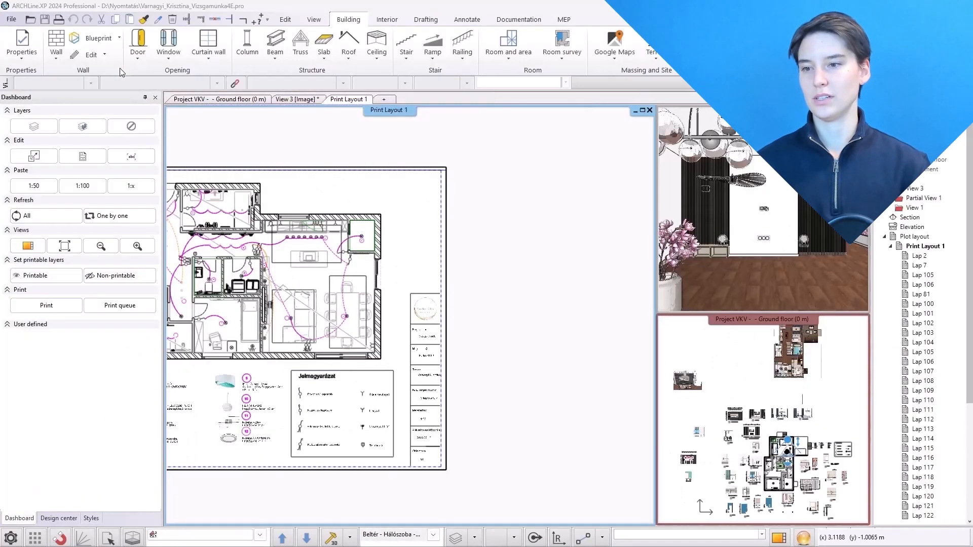
Add sheet Lap 118 to the print queue and apply its print settings
left_click(557, 313)
scroll(502, 304, "down", 6)
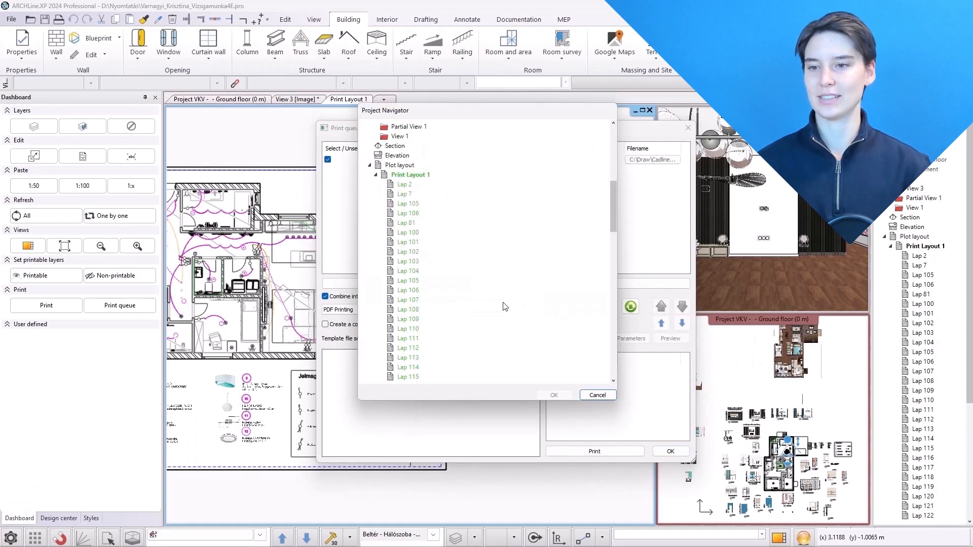
left_click(409, 320)
left_click(554, 395)
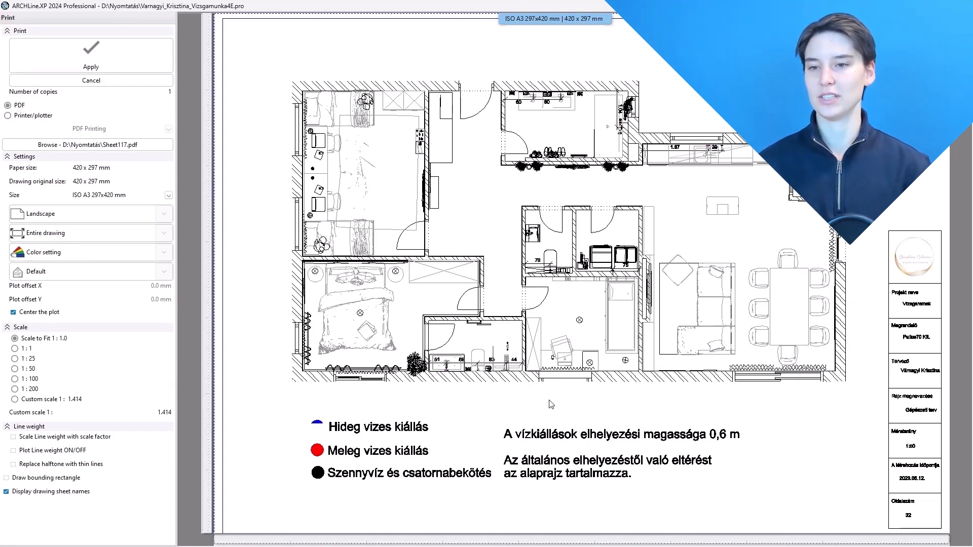
left_click(91, 55)
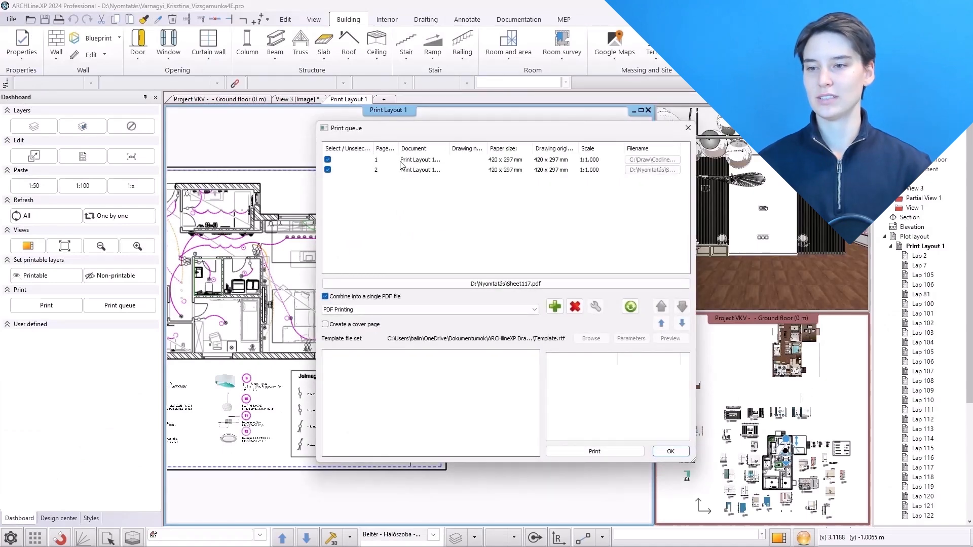
Set the combined PDF output file name to Sheet117-118
left_click(398, 171)
left_click(416, 170)
left_click(499, 283)
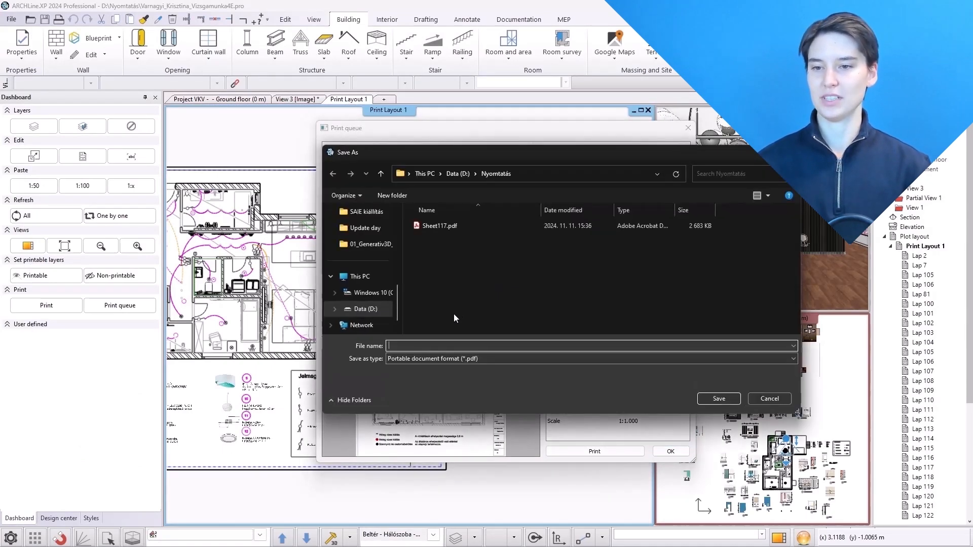
type("Sheet")
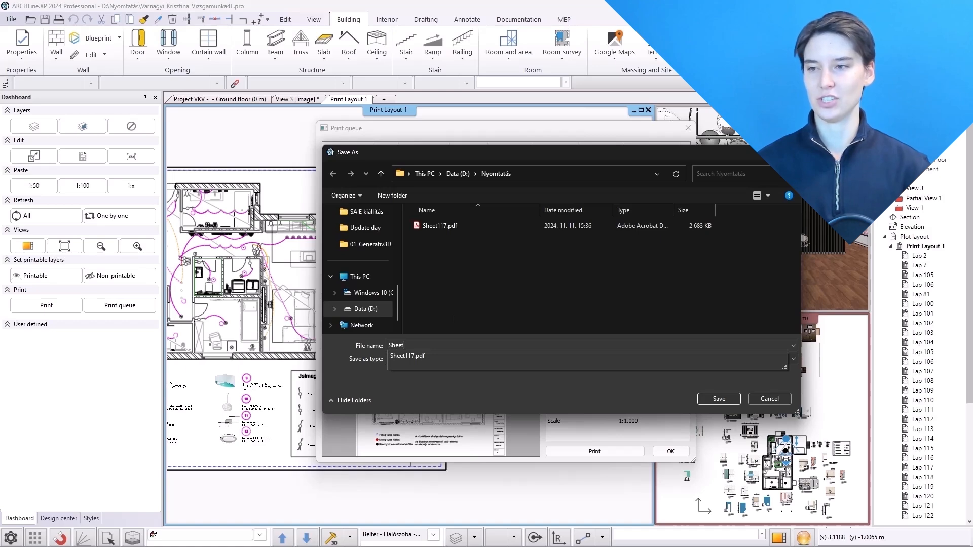
type("117-118")
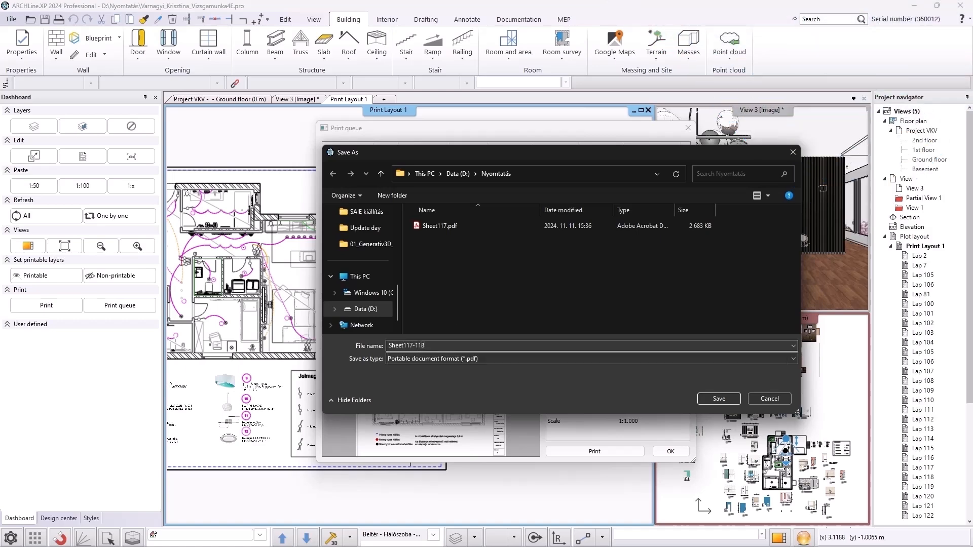
left_click(719, 399)
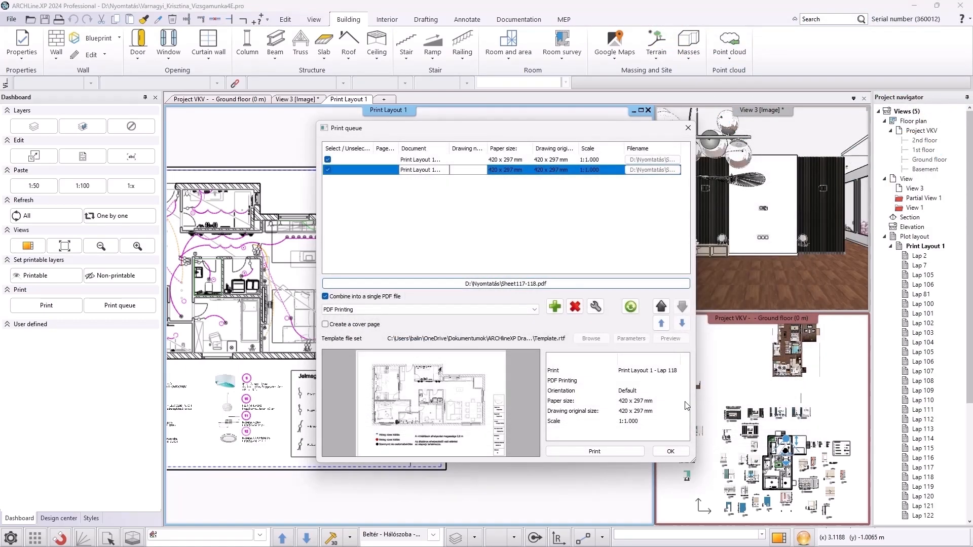
Print the queue into one combined PDF, review it, close the PDF and close the print queue
left_click(618, 448)
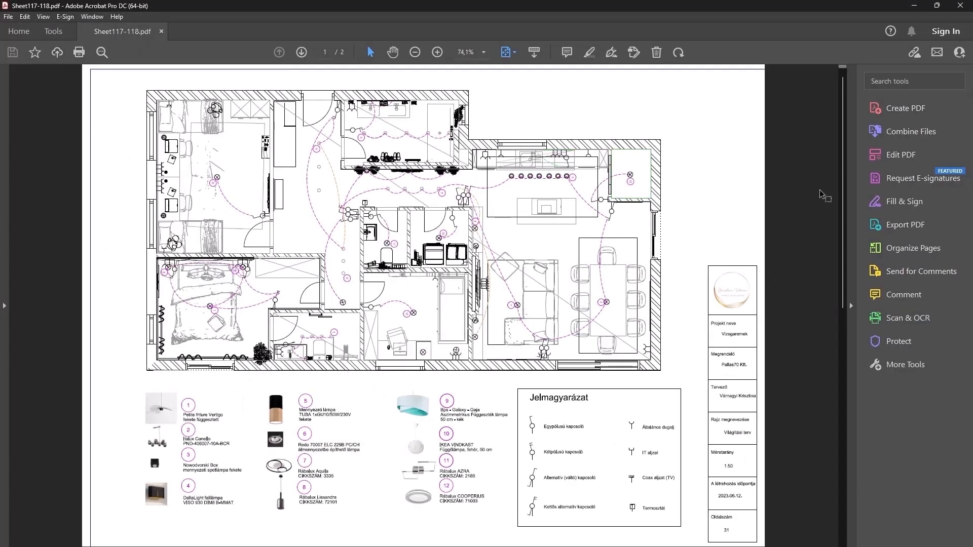
left_click_drag(844, 175, 835, 346)
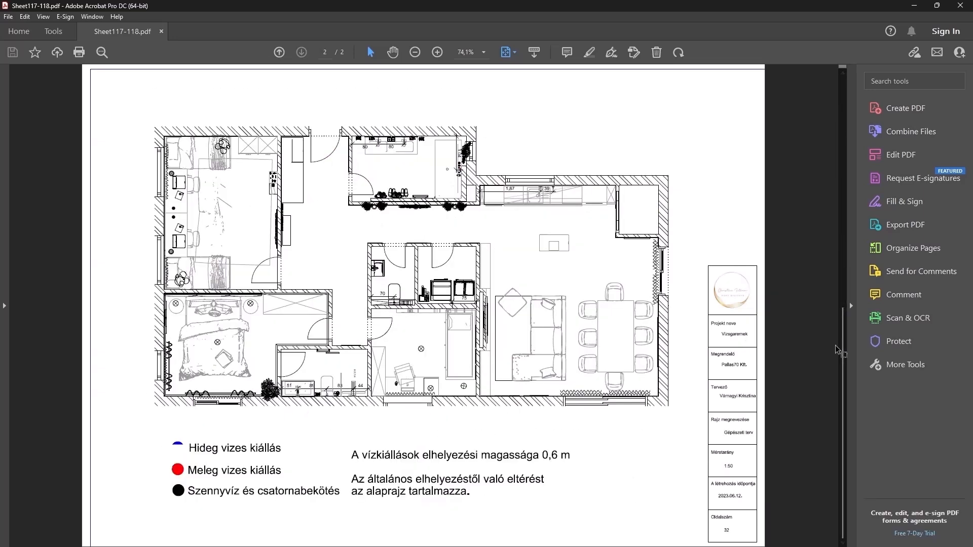
left_click(959, 4)
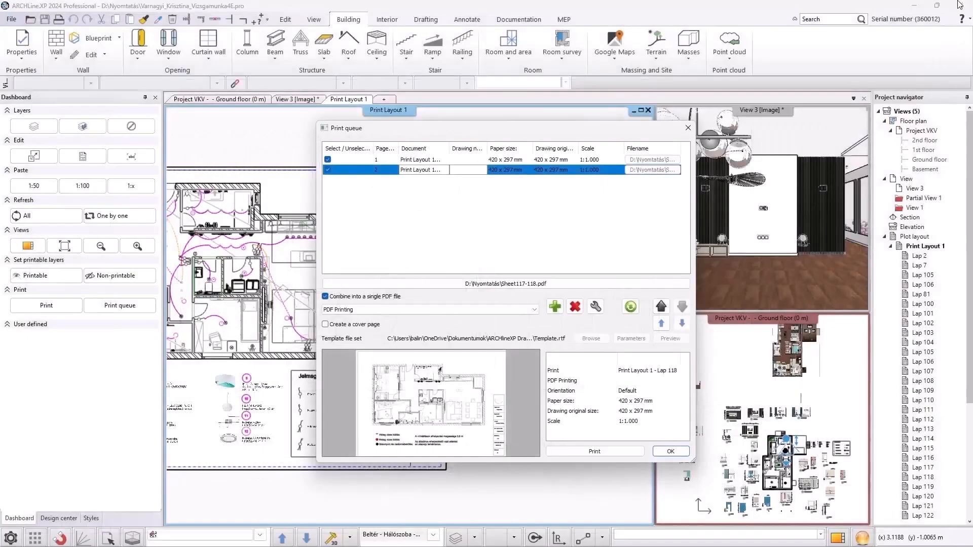
left_click(667, 452)
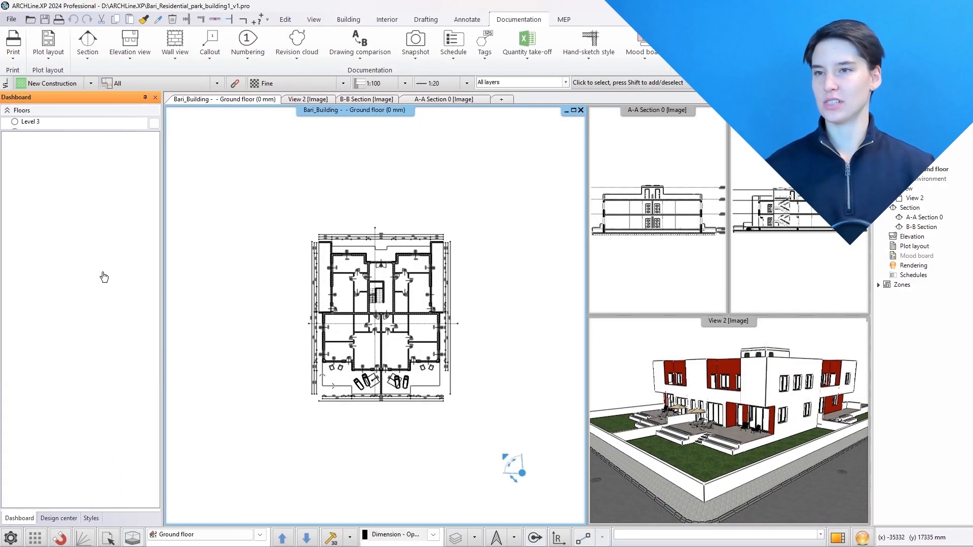
Frame the ground floor plan with a rectangle to copy it to a new plot layout
left_click(323, 386)
left_click(309, 227)
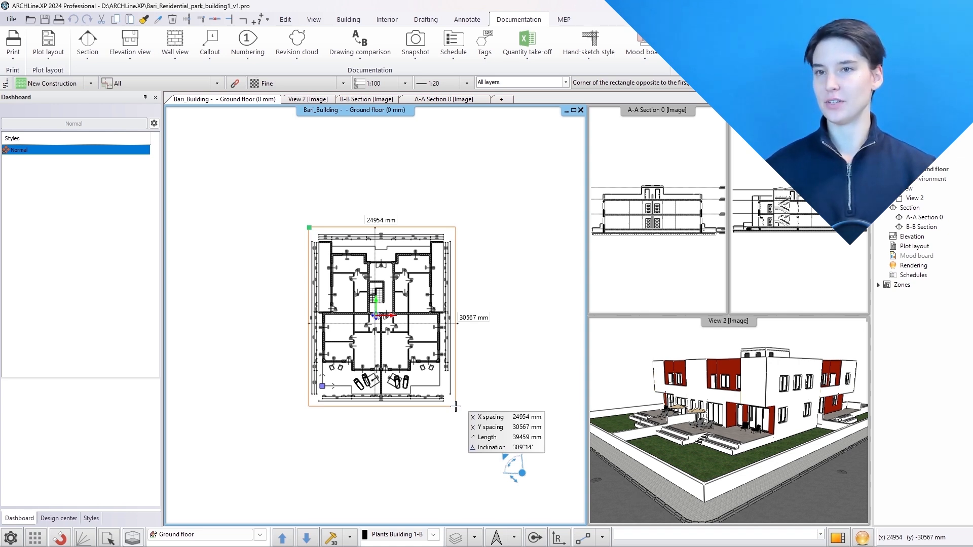
left_click(455, 407)
Set up plot layout 058 on ISO A2 420x594 paper, landscape, five sheets in one row, zero margins
left_click(280, 103)
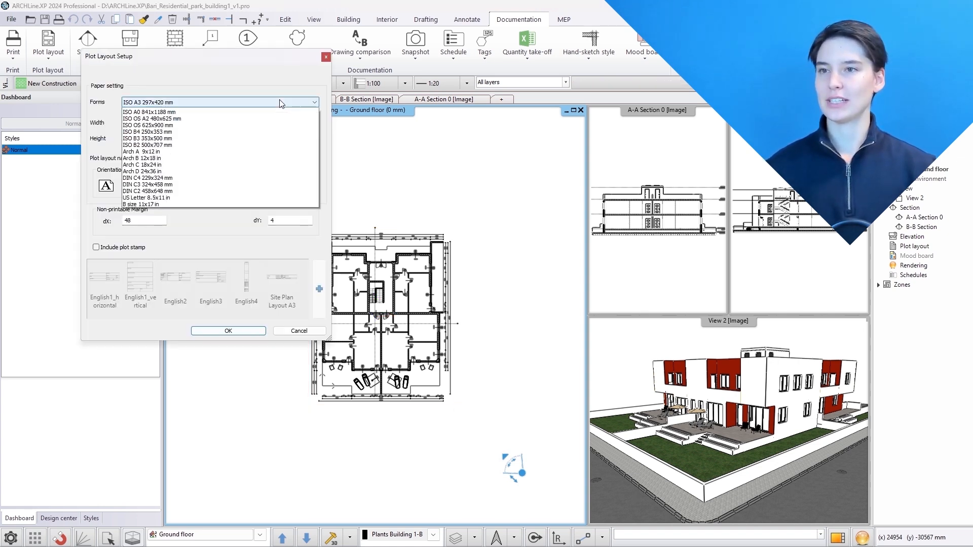
left_click(267, 132)
left_click(141, 220)
left_click_drag(142, 220, 88, 230)
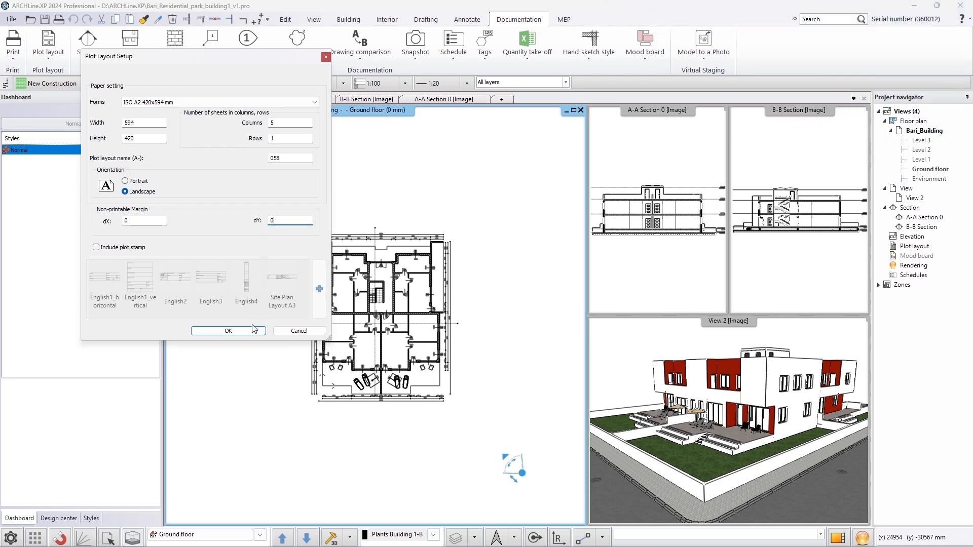
left_click(228, 331)
Paste the ground floor plan into the first sheet of layout A-058
left_click(289, 430)
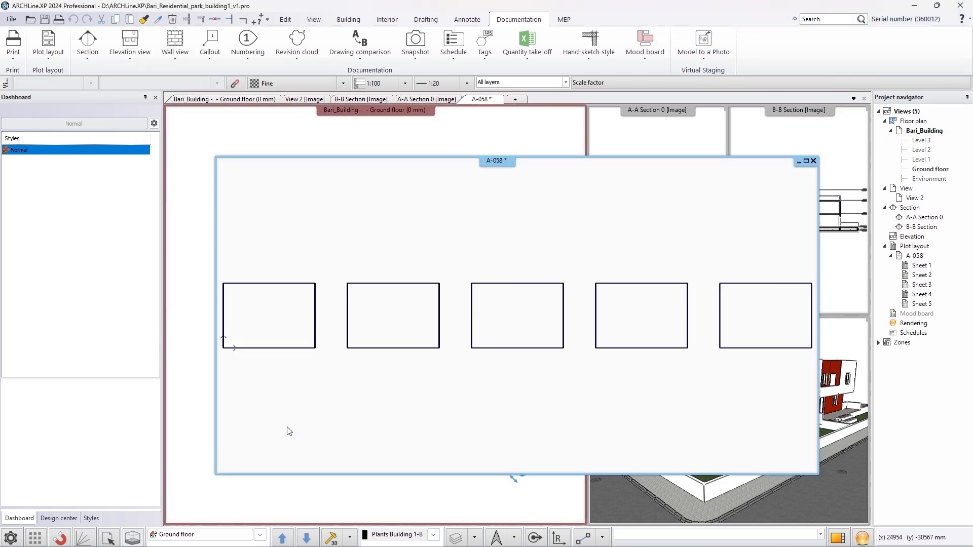
key("ctrl+v")
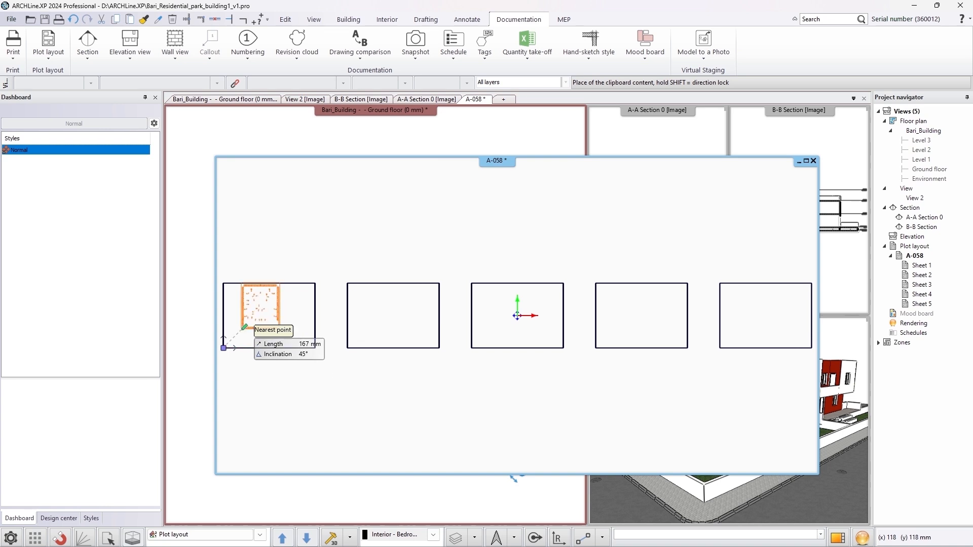
scroll(244, 327, "up", 1)
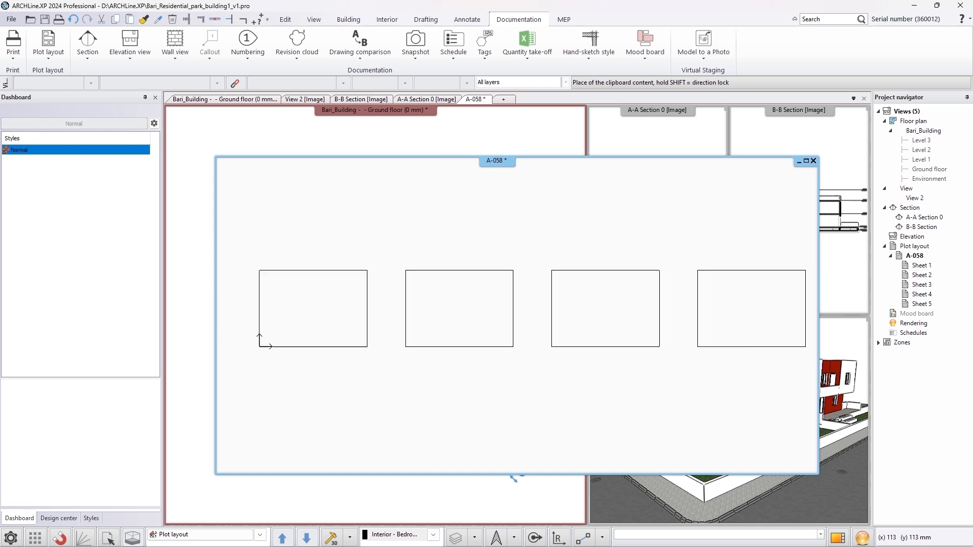
left_click(297, 338)
Switch to the Environment floor and frame the site plan with a rectangle to copy it
left_click(807, 161)
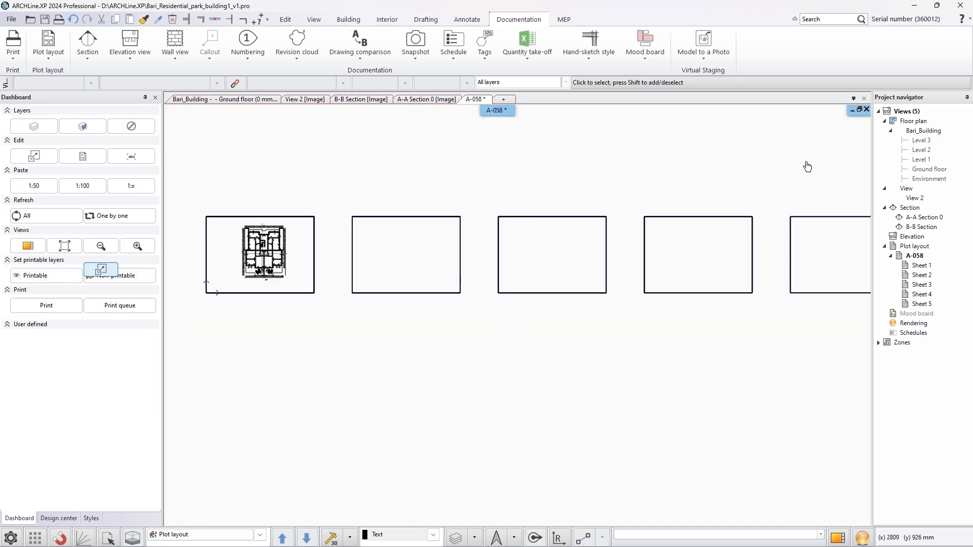
left_click(210, 101)
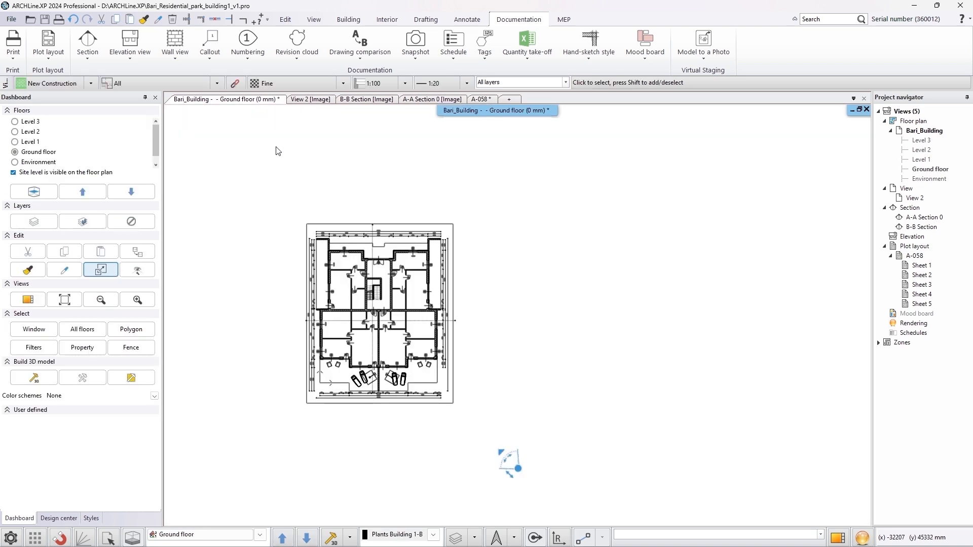
double_click(929, 179)
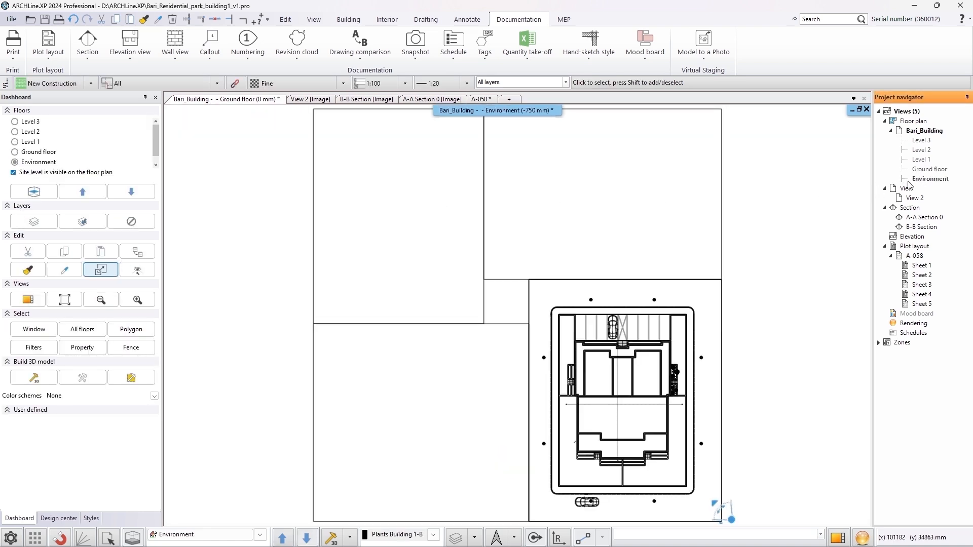
left_click(100, 270)
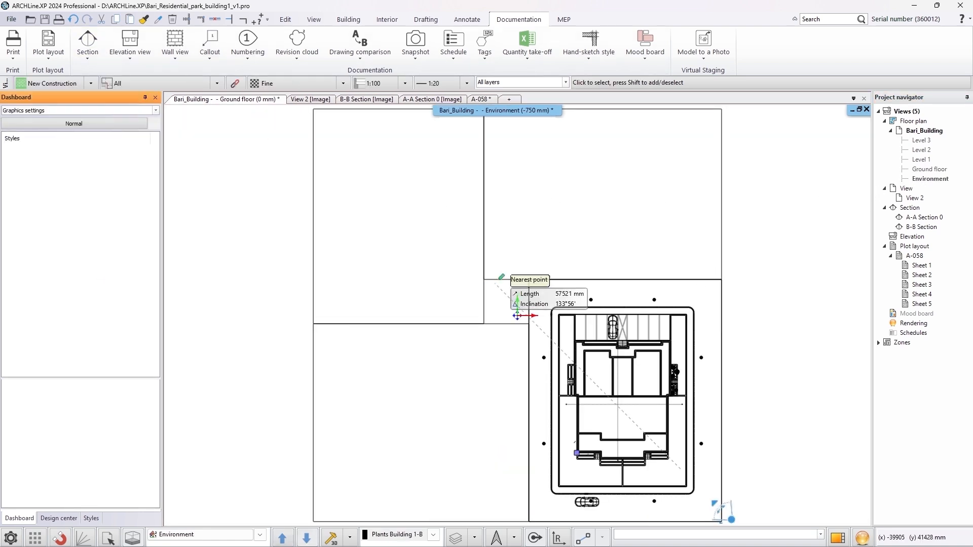
left_click(529, 280)
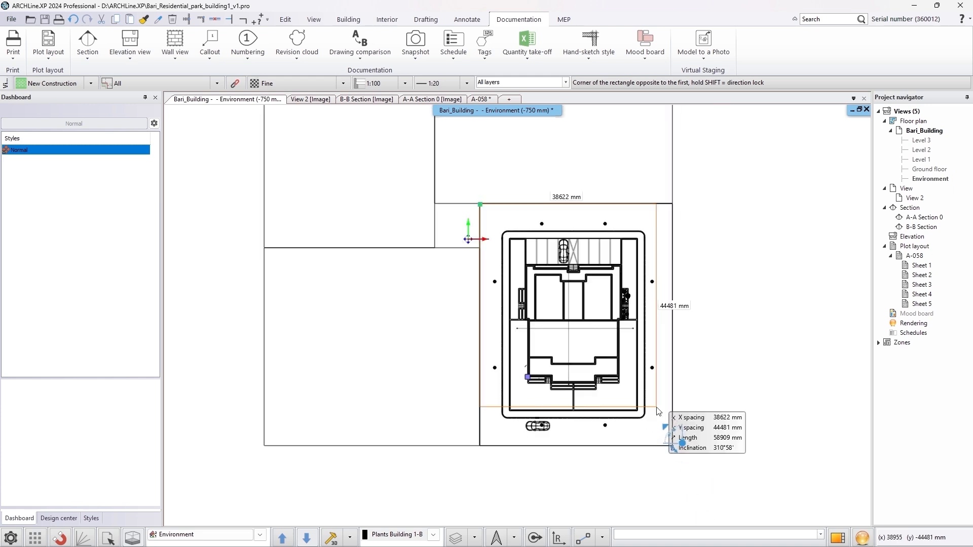
scroll(659, 426, "up", 2)
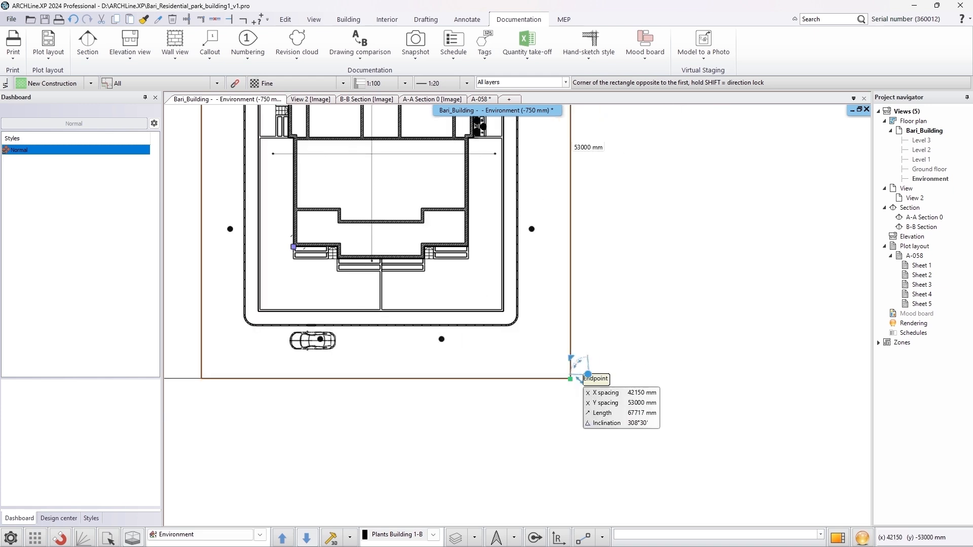
left_click(570, 379)
Place the site plan onto the second sheet of layout A-058
left_click(593, 316)
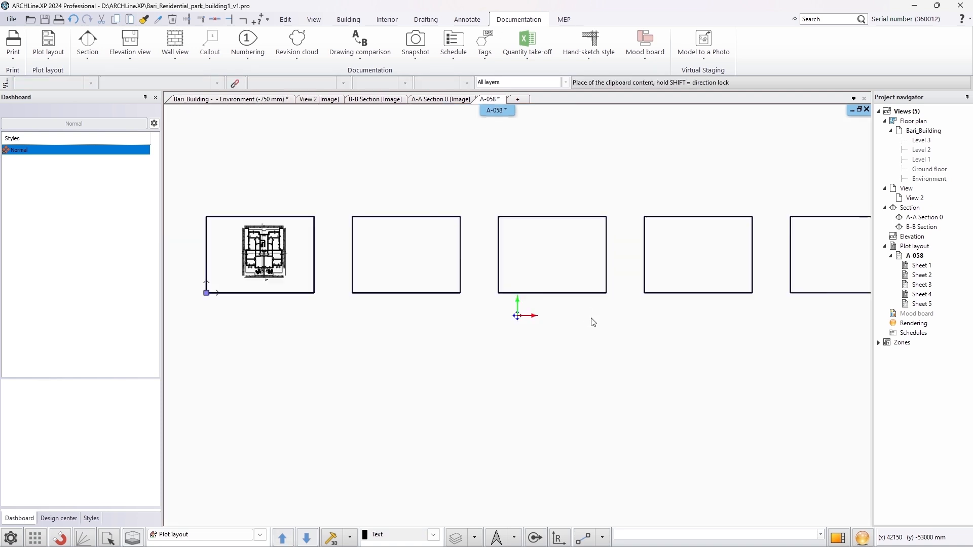
scroll(392, 311, "up", 1)
middle_click_drag(391, 311, 398, 413)
scroll(419, 415, "up", 2)
middle_click_drag(458, 346, 494, 432)
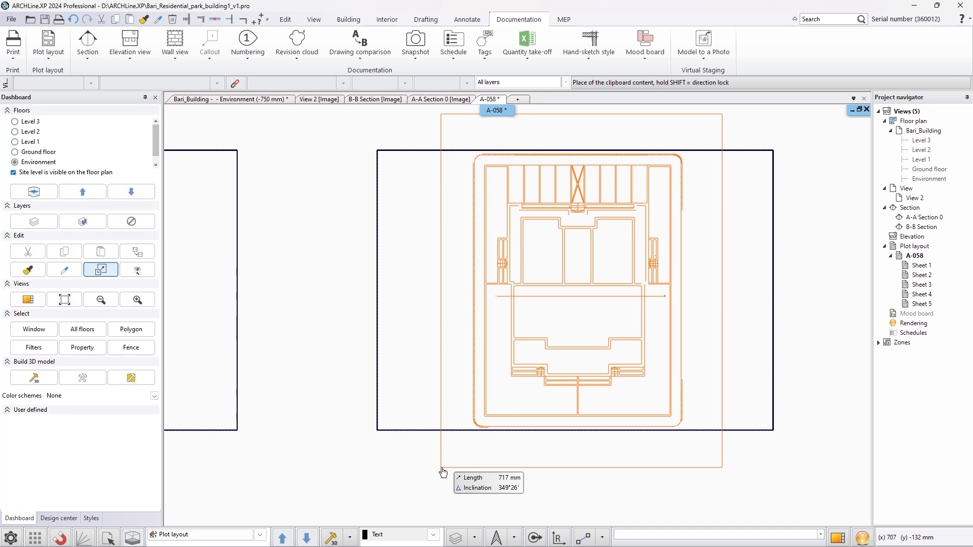
left_click(443, 473)
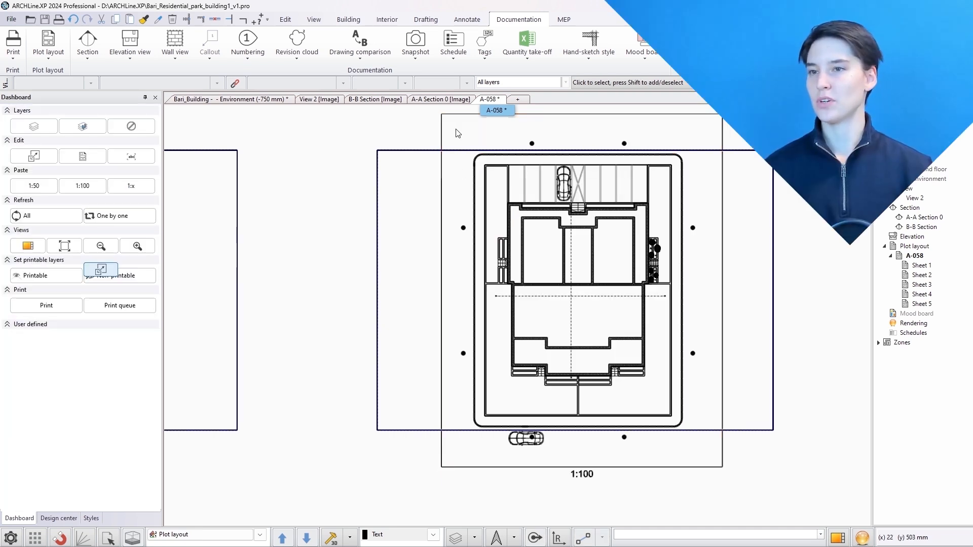
Move the site plan viewport's top edge to the second sheet's top border
left_click(457, 115)
left_click(457, 114)
left_click(477, 124)
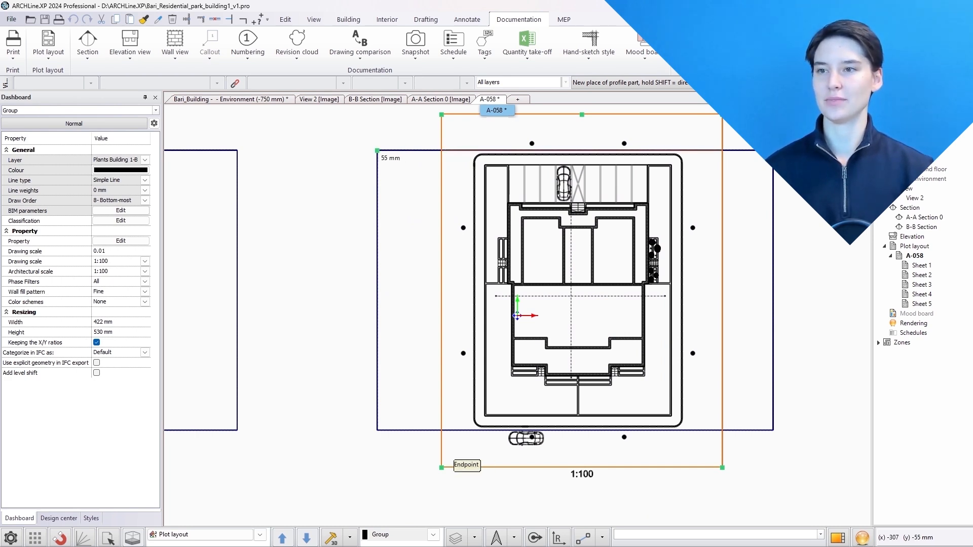
left_click(376, 151)
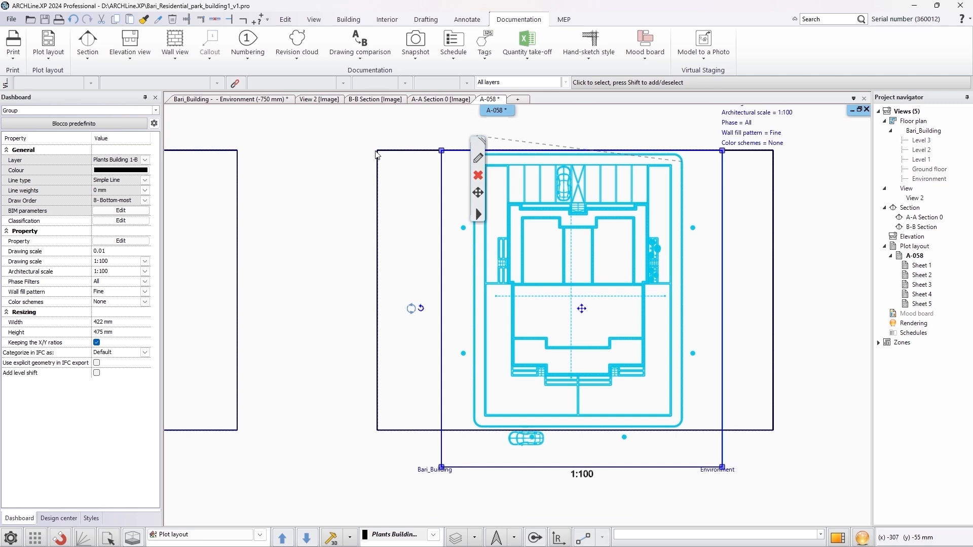
Edit the viewport boundary on the Environment floor, offsetting its bottom edge about 5659 mm, and refresh the layout
right_click(443, 192)
left_click(486, 242)
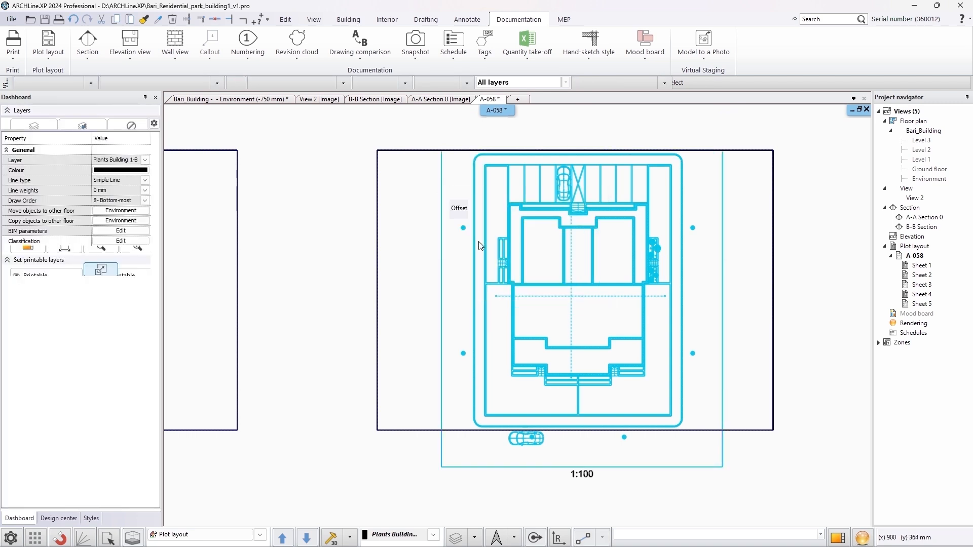
scroll(482, 348, "up", 6)
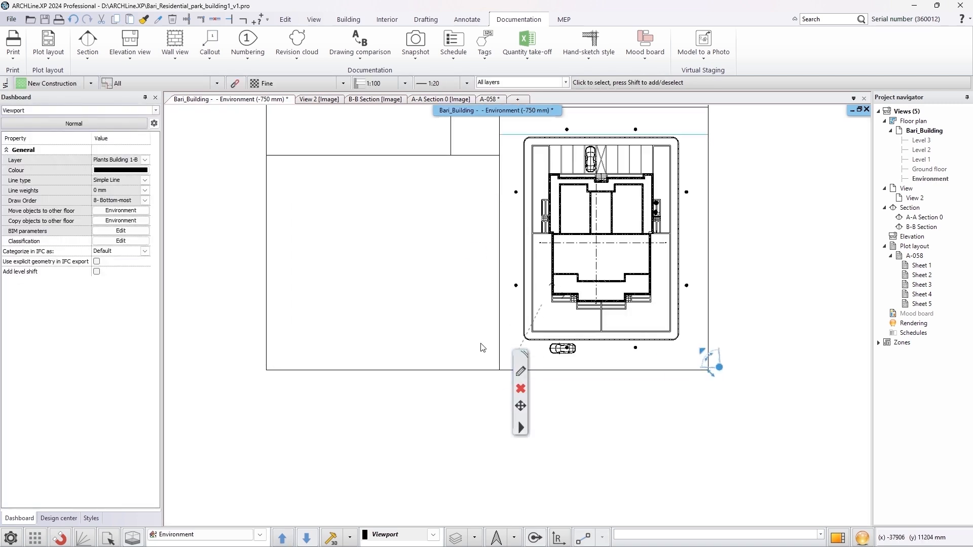
left_click(509, 348)
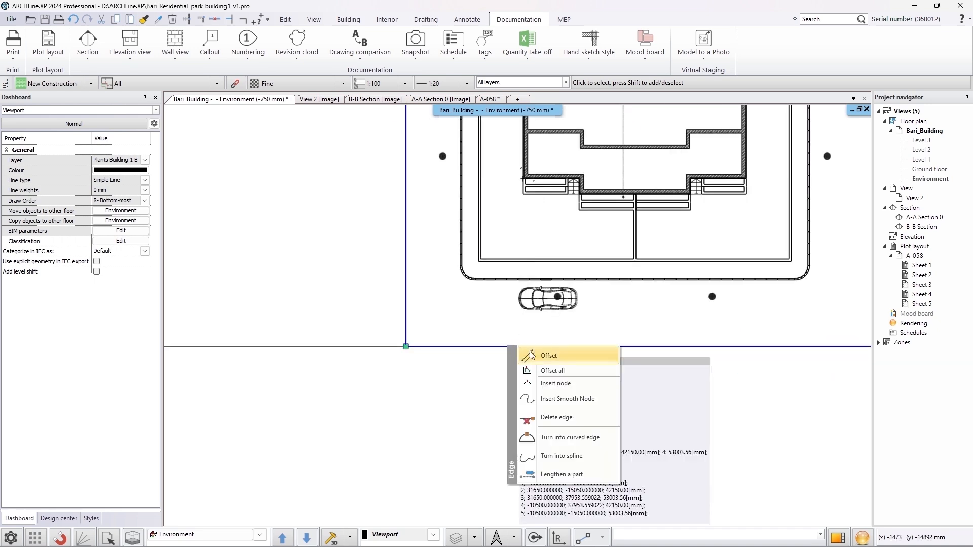
left_click(533, 354)
scroll(488, 289, "up", 4)
scroll(483, 279, "up", 3)
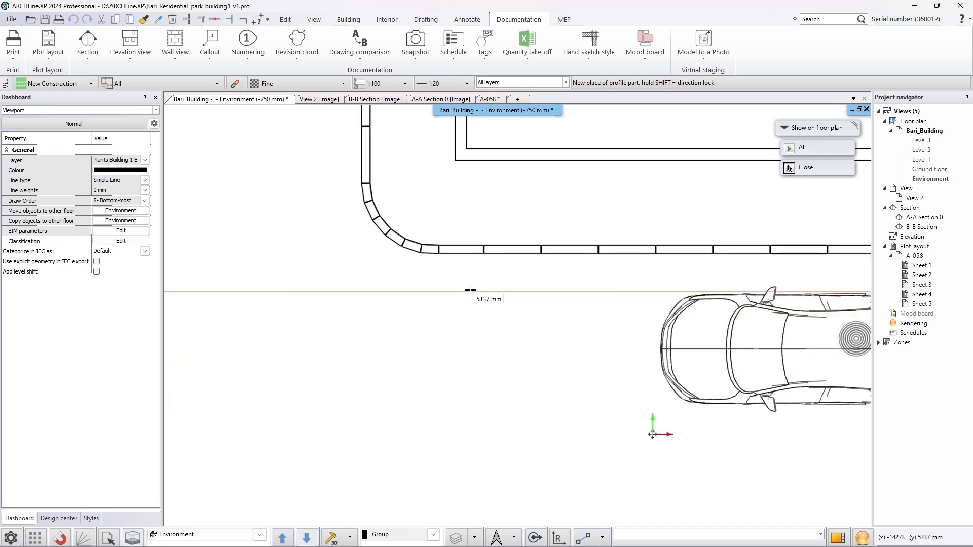
left_click(442, 277)
key("Return")
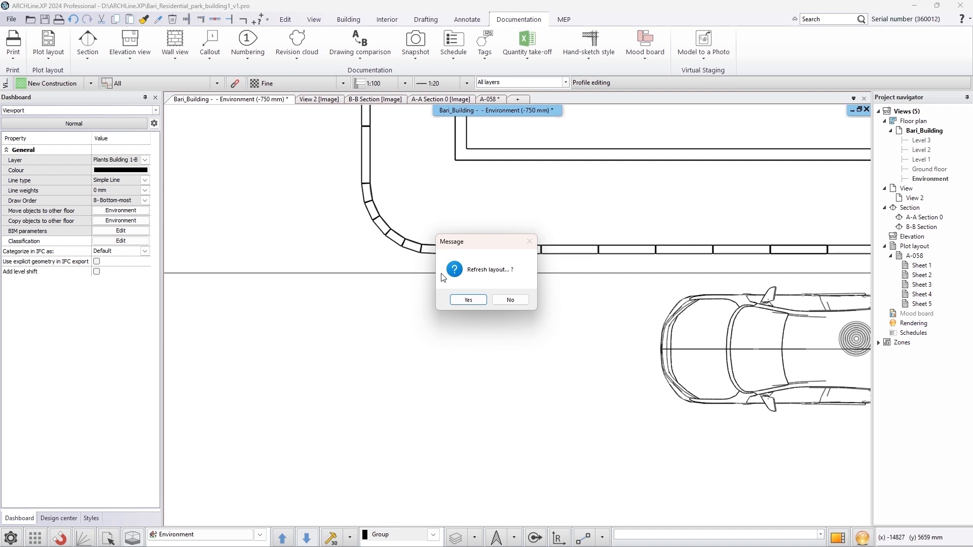
left_click(468, 300)
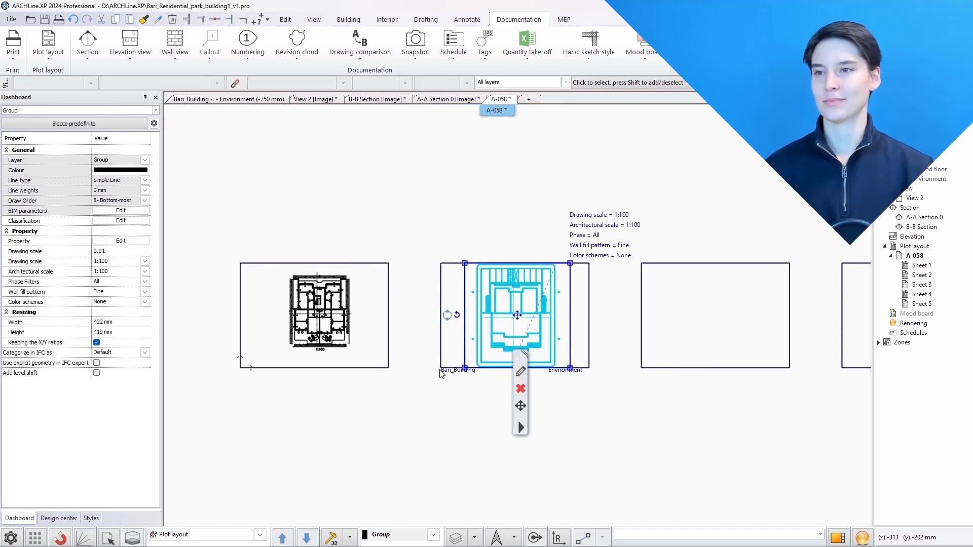
key("Escape")
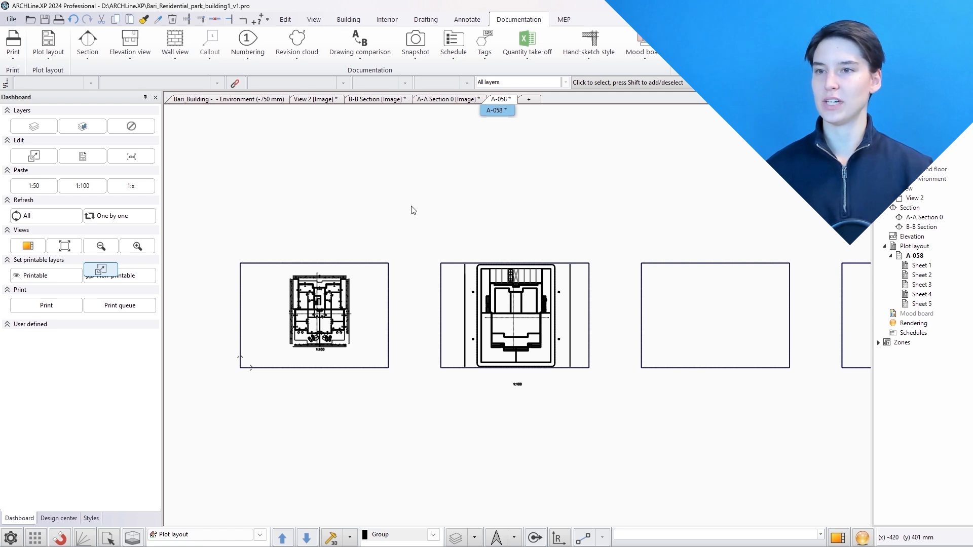
Frame the A-A Section 0 view with a rectangle and place it at 1:100 on the third sheet of A-058
left_click(446, 99)
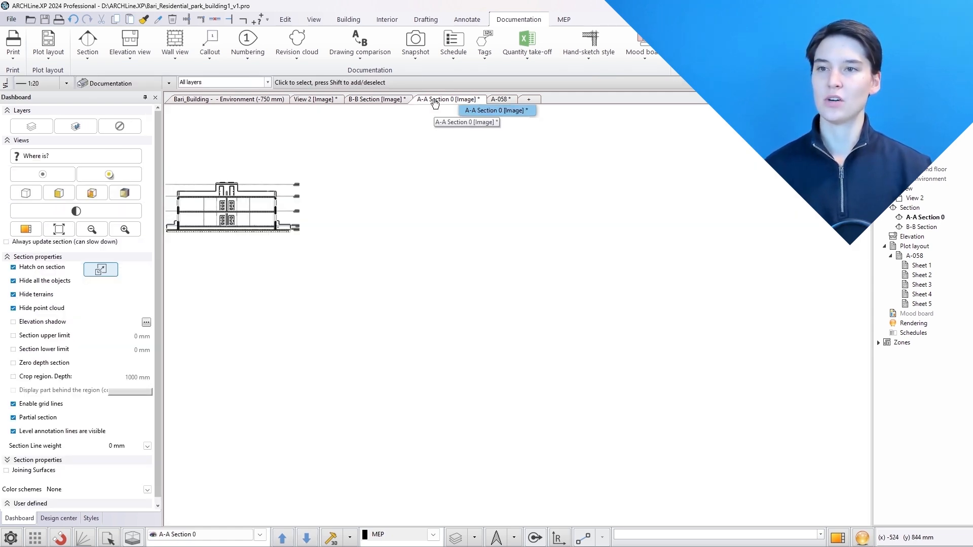
middle_click(341, 185)
middle_click(341, 185)
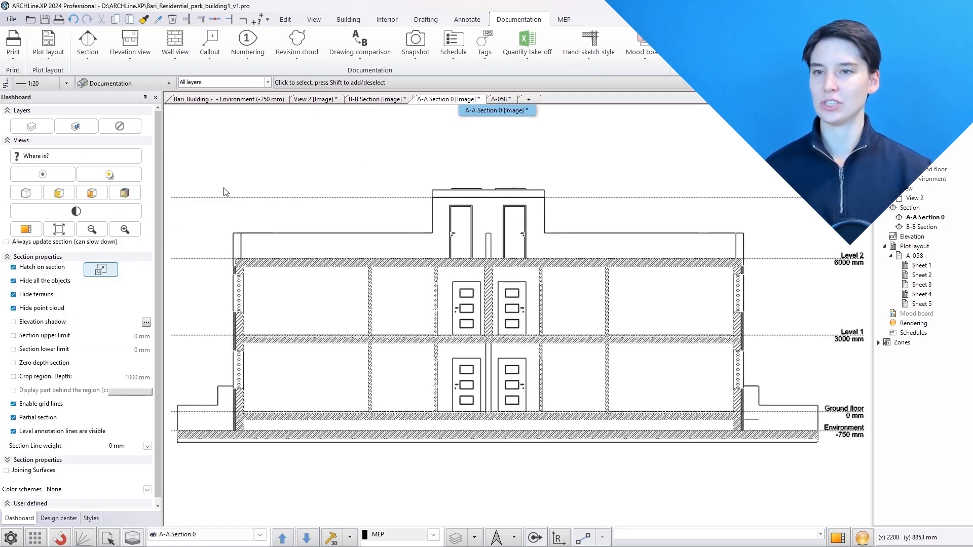
left_click(130, 195)
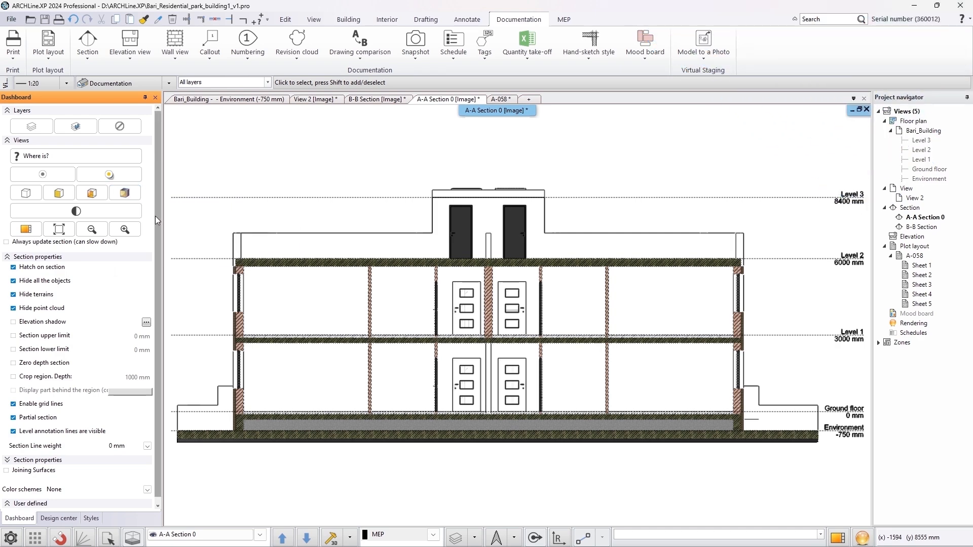
left_click(48, 53)
left_click(63, 91)
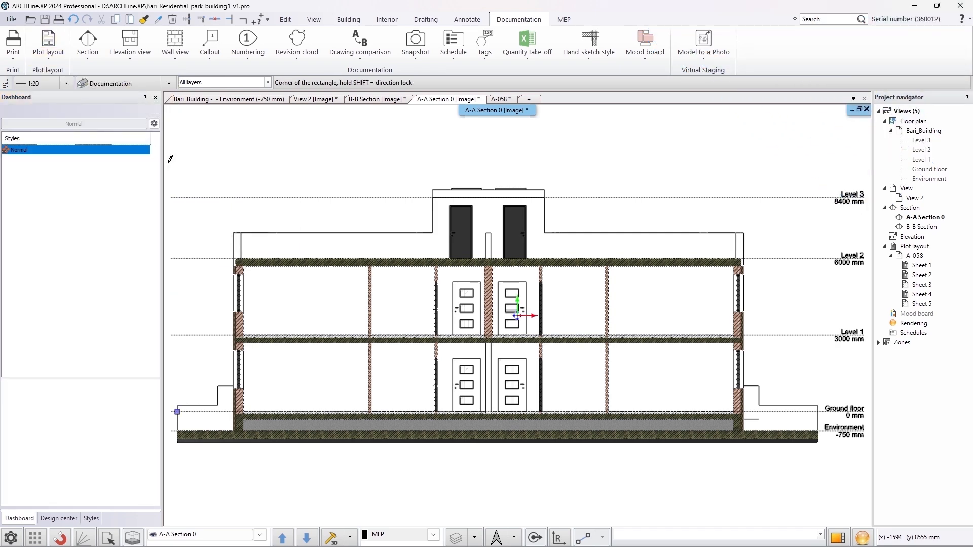
scroll(213, 178, "down", 2)
left_click(257, 198)
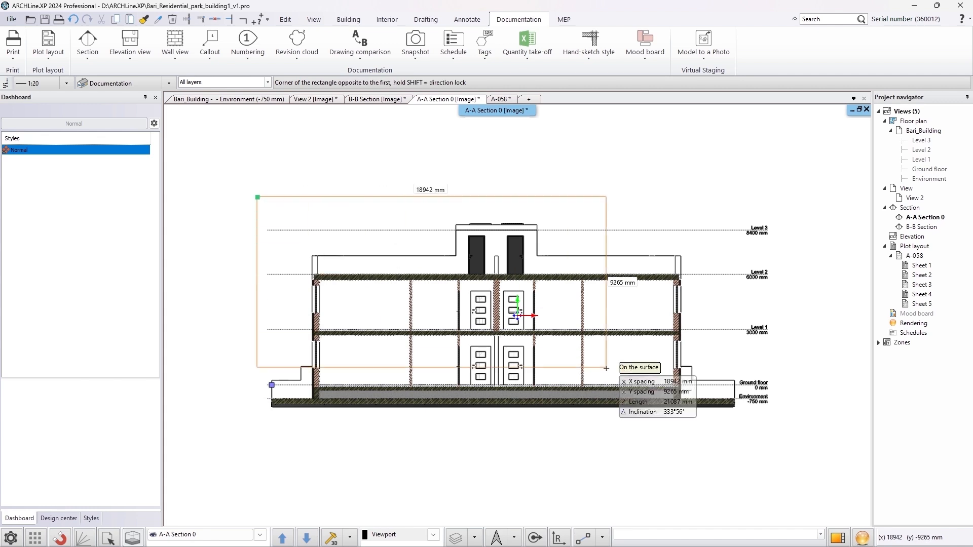
left_click(777, 421)
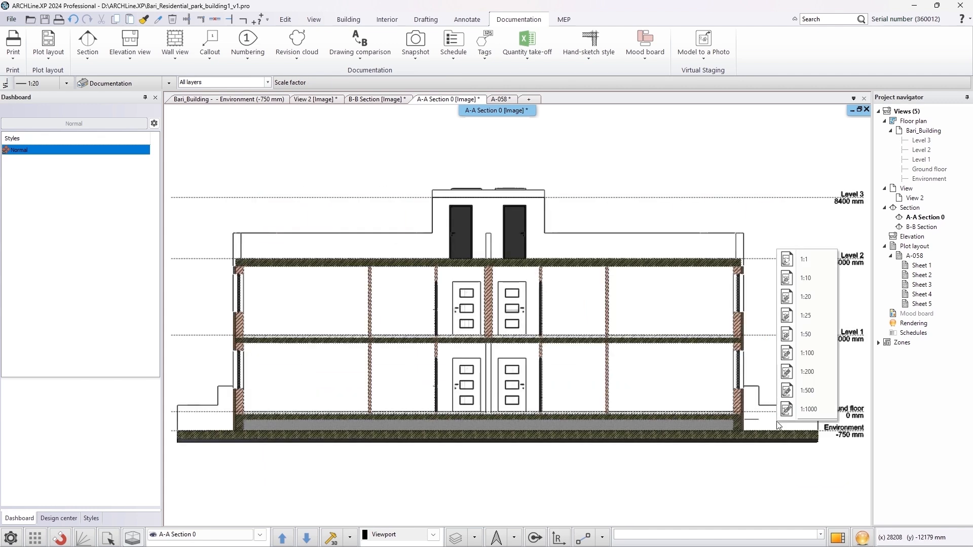
left_click(799, 359)
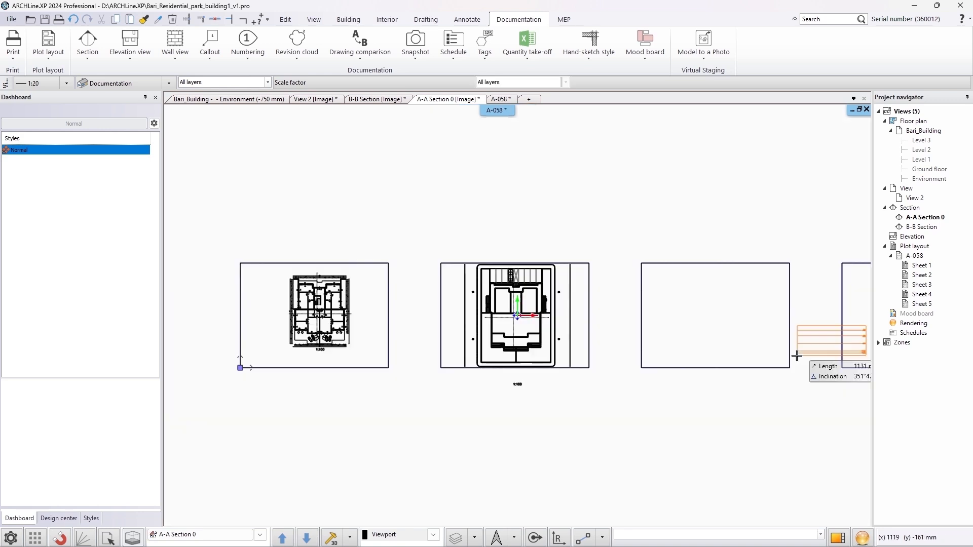
left_click(664, 303)
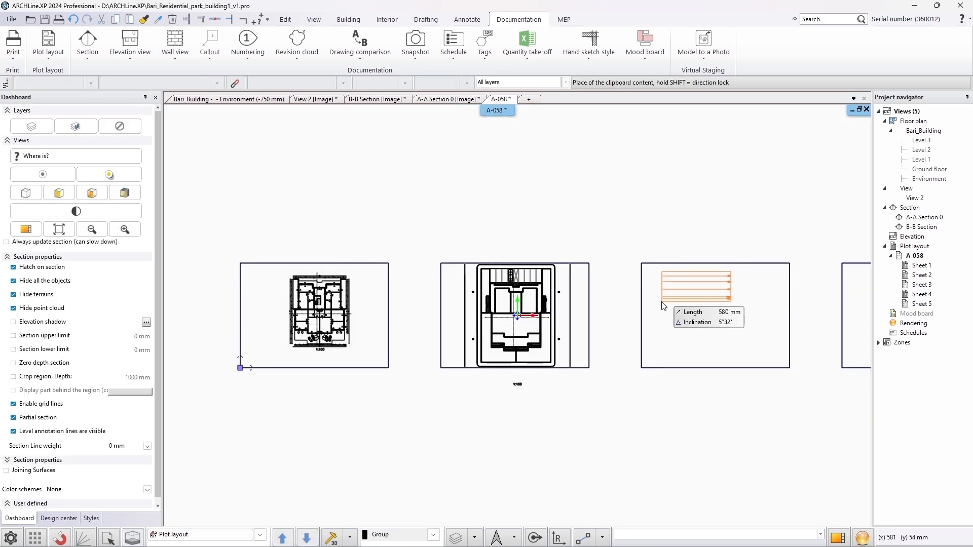
Frame the B-B Section view with a rectangle and place it at 1:100 below the A-A section on the third sheet
left_click(380, 99)
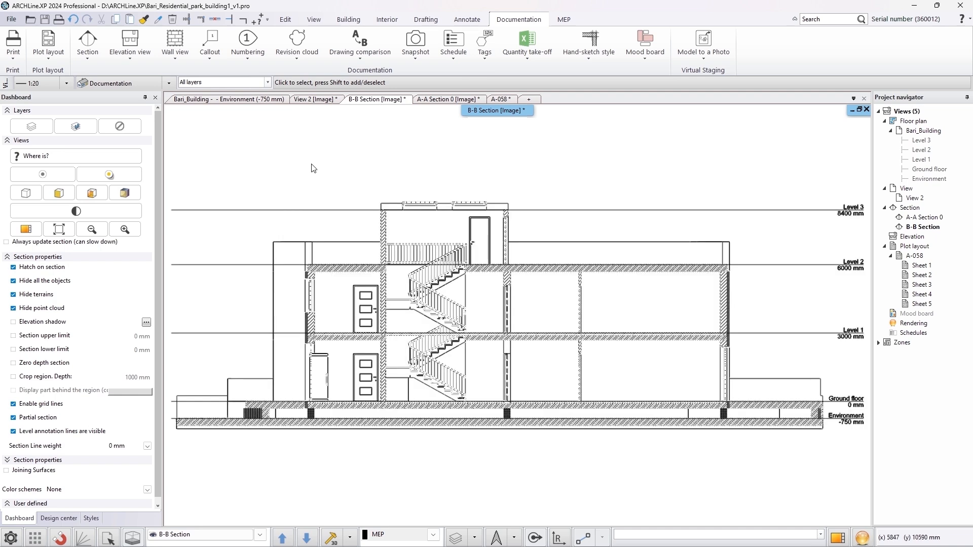
left_click(130, 193)
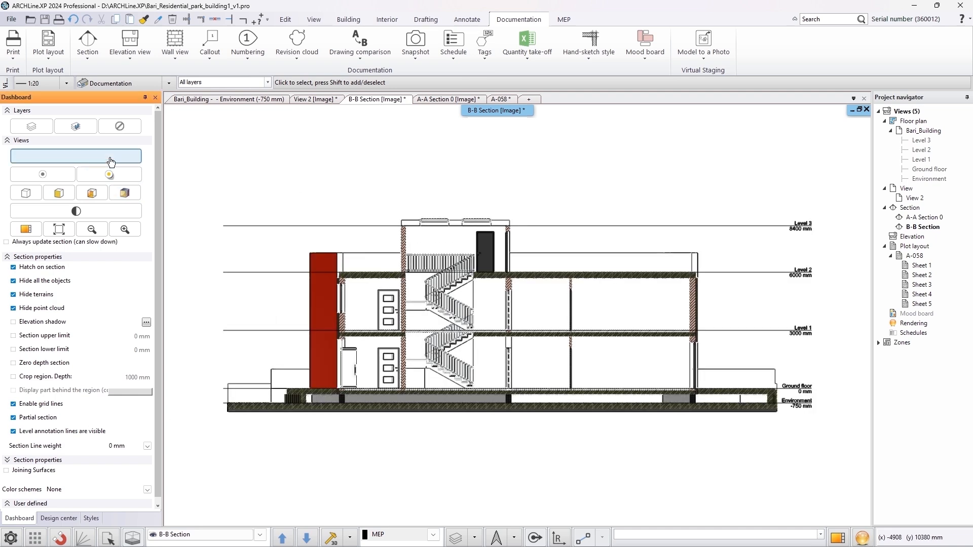
left_click(48, 48)
left_click(71, 94)
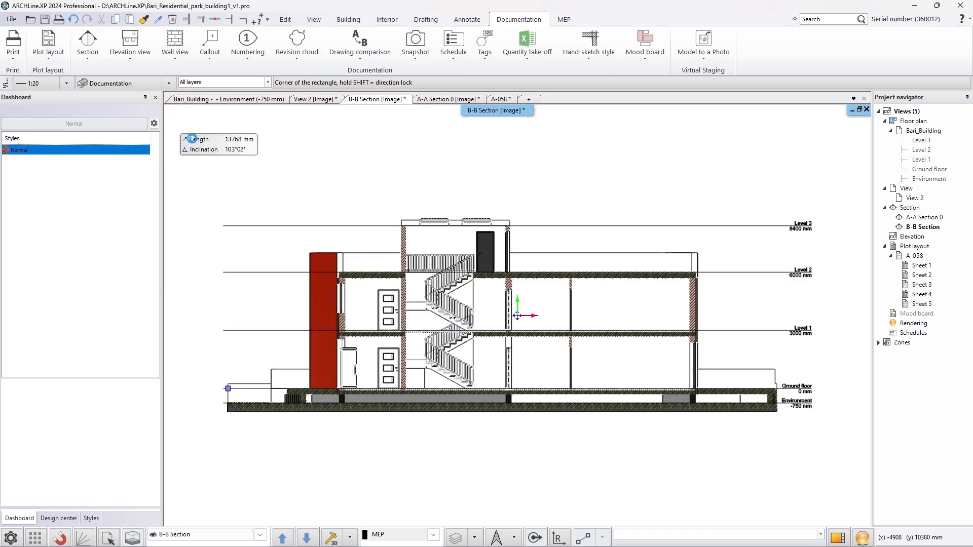
left_click(212, 200)
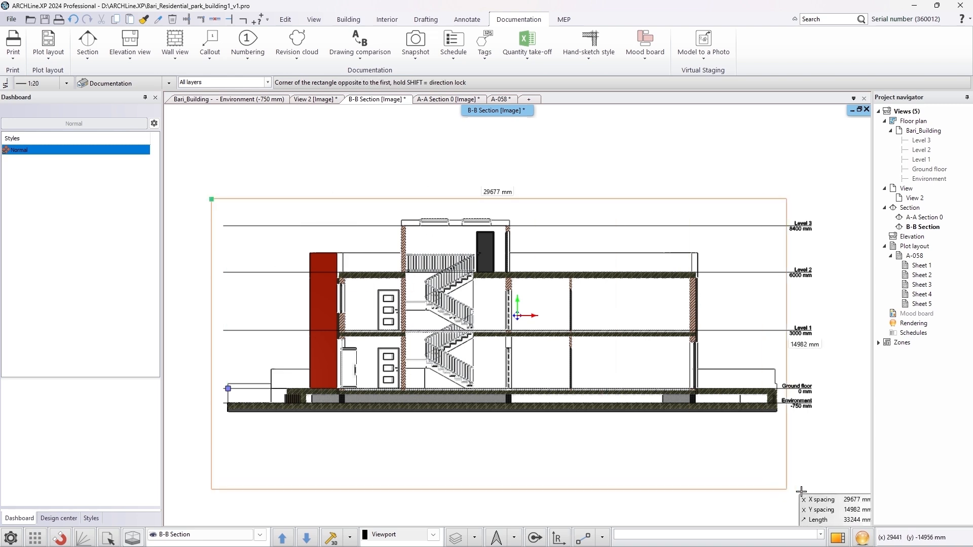
left_click(825, 425)
left_click(844, 369)
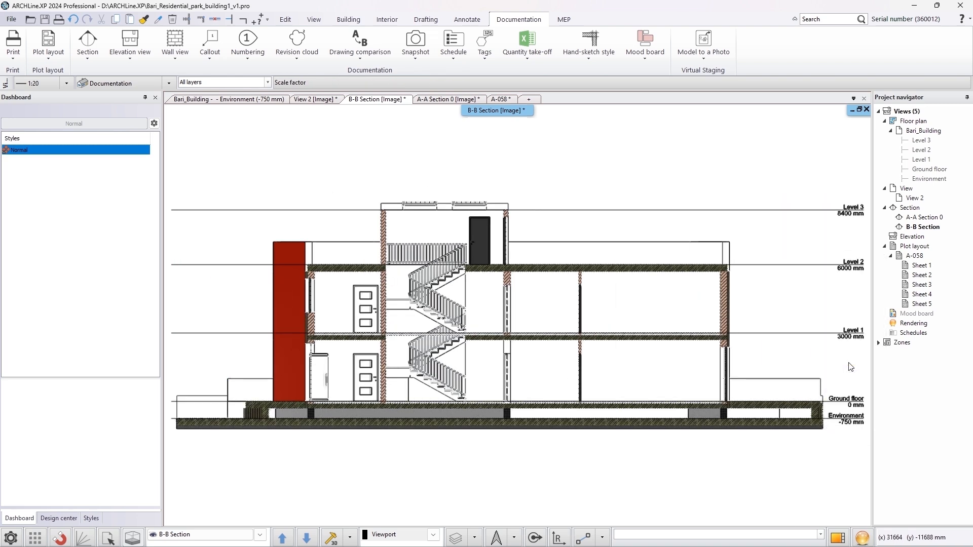
scroll(643, 355, "up", 4)
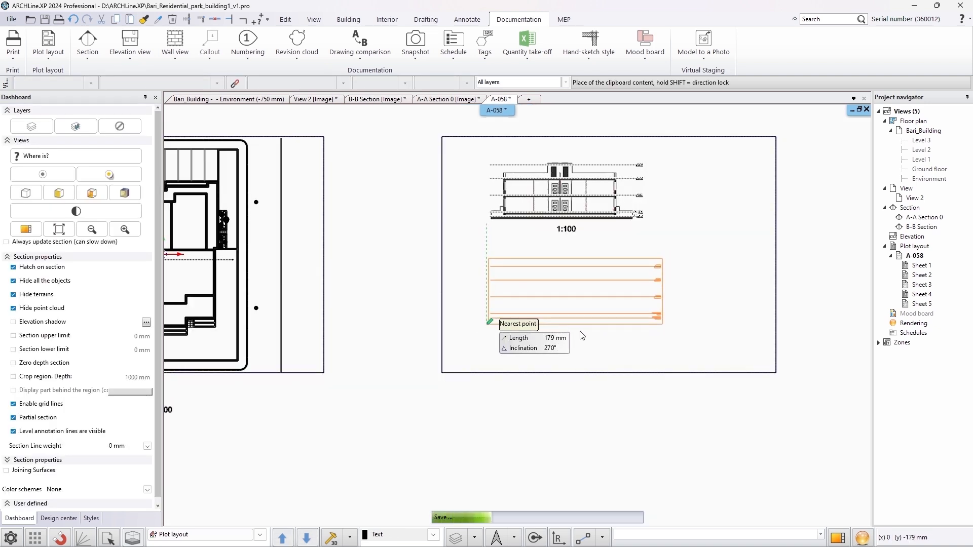
middle_click_drag(724, 309, 343, 365)
scroll(433, 346, "down", 2)
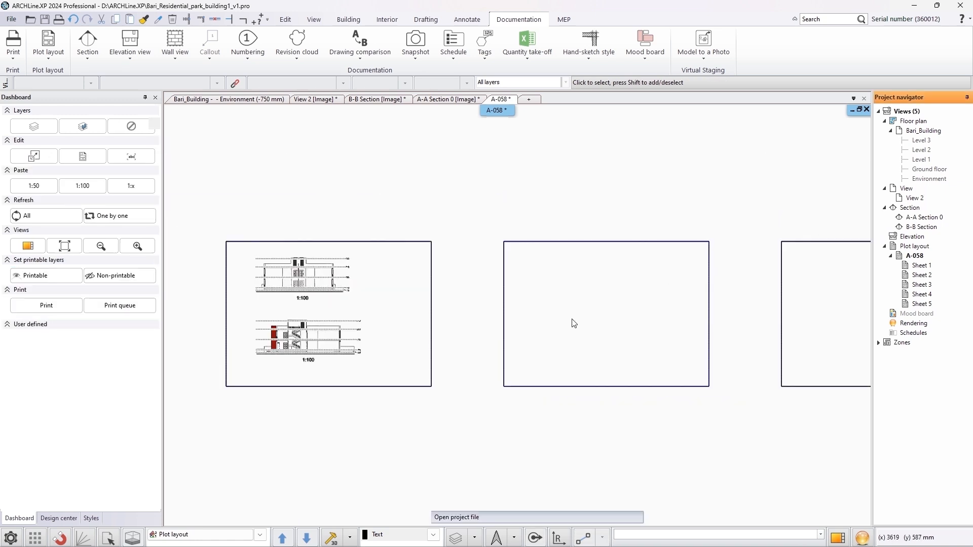
Paste the rendered building image onto the fourth sheet and stretch it to about 608 mm to fill the sheet
key("ctrl+v")
scroll(583, 327, "up", 2)
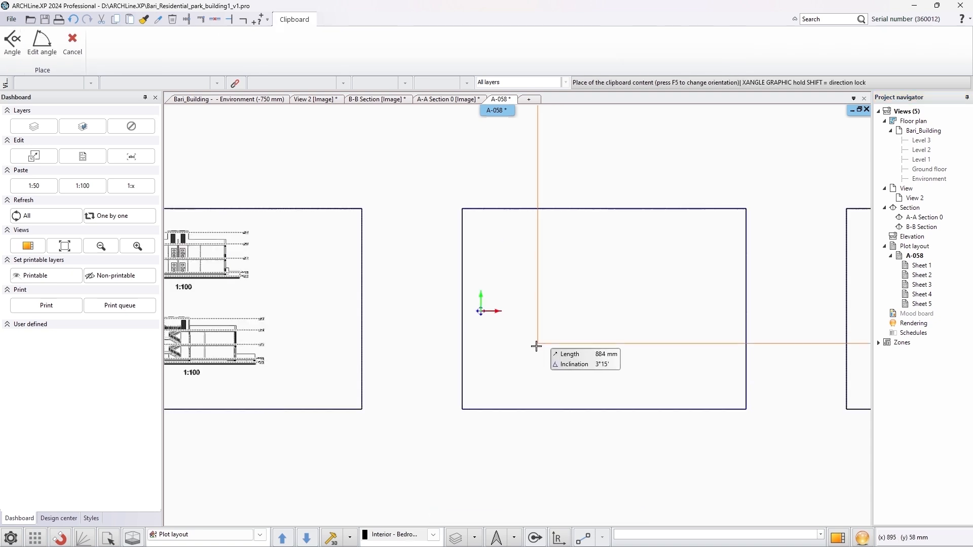
left_click(475, 397)
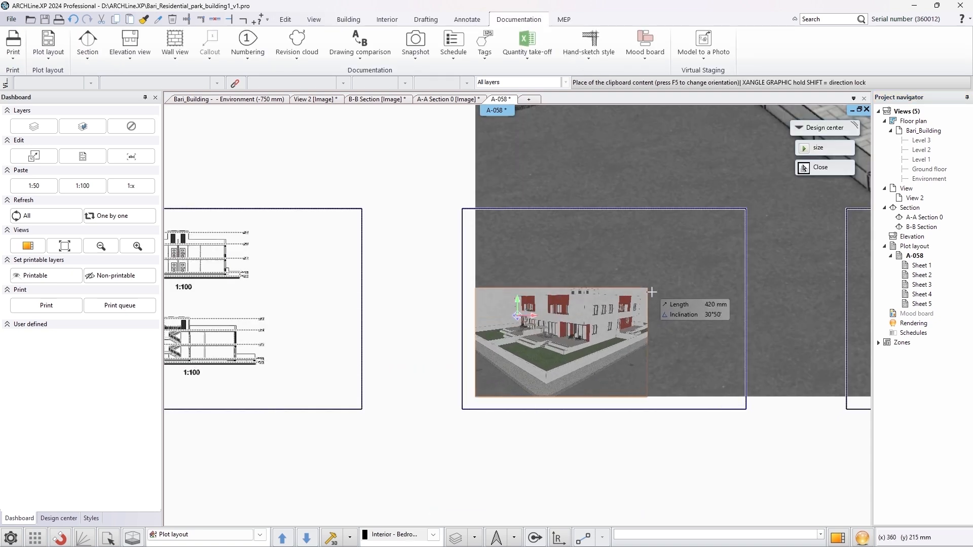
left_click(732, 261)
Select and delete the empty fifth sheet of layout A-058
scroll(731, 261, "down", 2)
left_click_drag(841, 180, 638, 494)
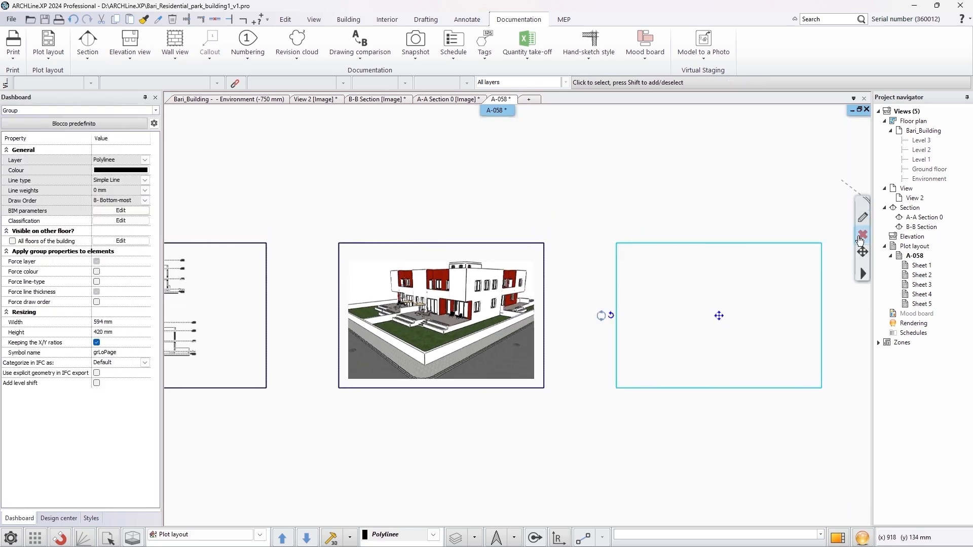
key("Delete")
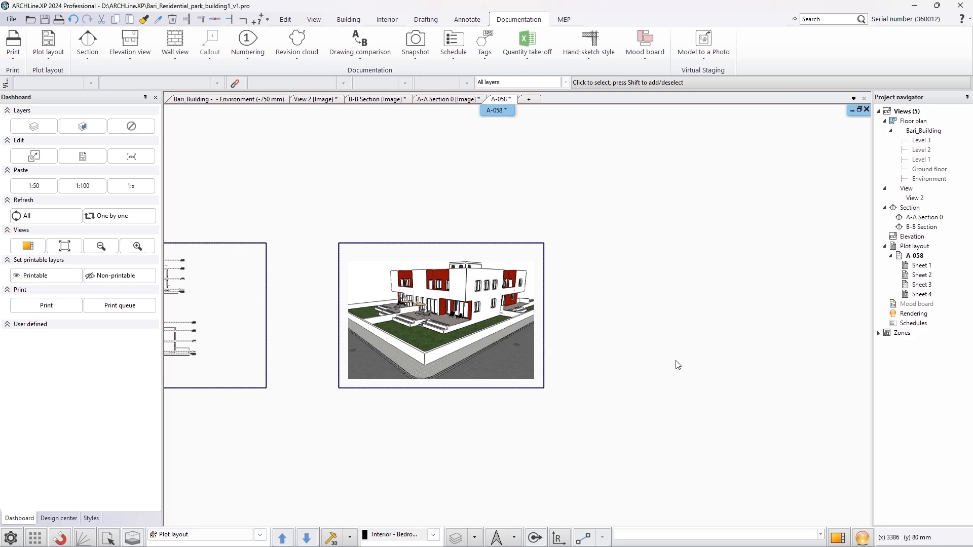
middle_click(678, 365)
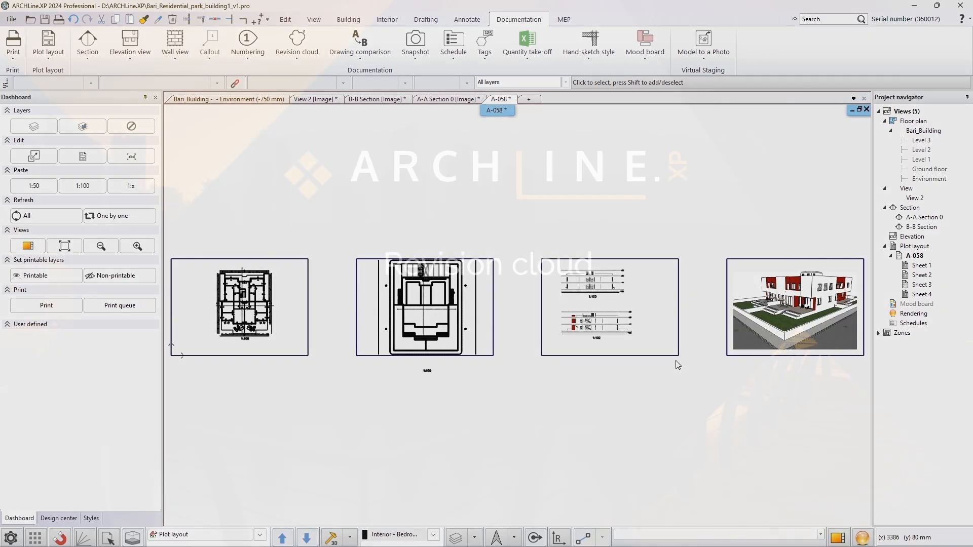
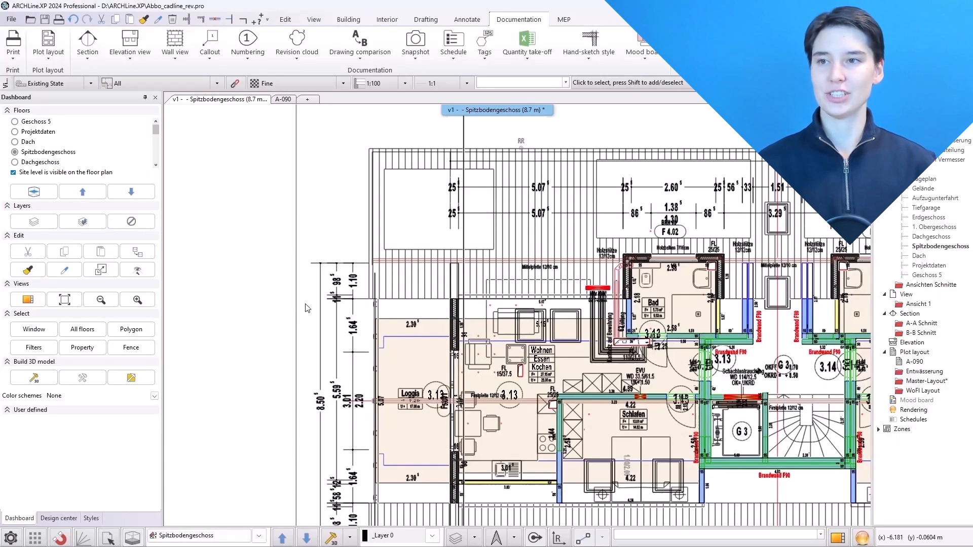
Set the revision cloud colour to red in the revision cloud settings
left_click(297, 53)
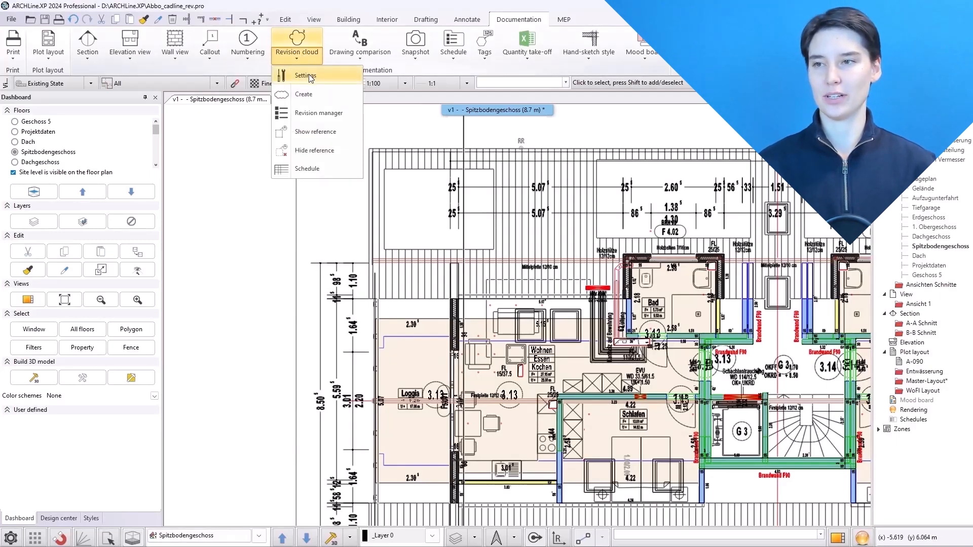
left_click(290, 74)
left_click(578, 226)
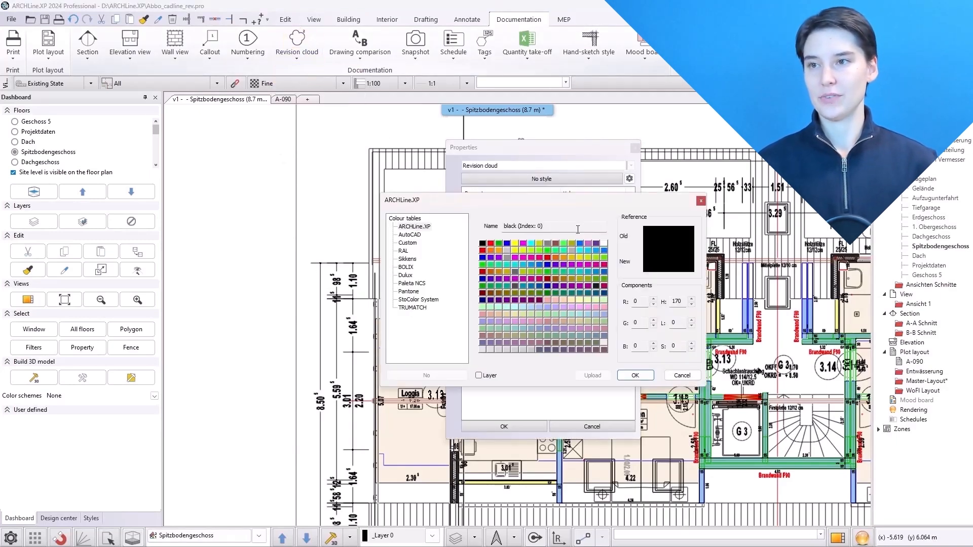
left_click(490, 244)
left_click(631, 376)
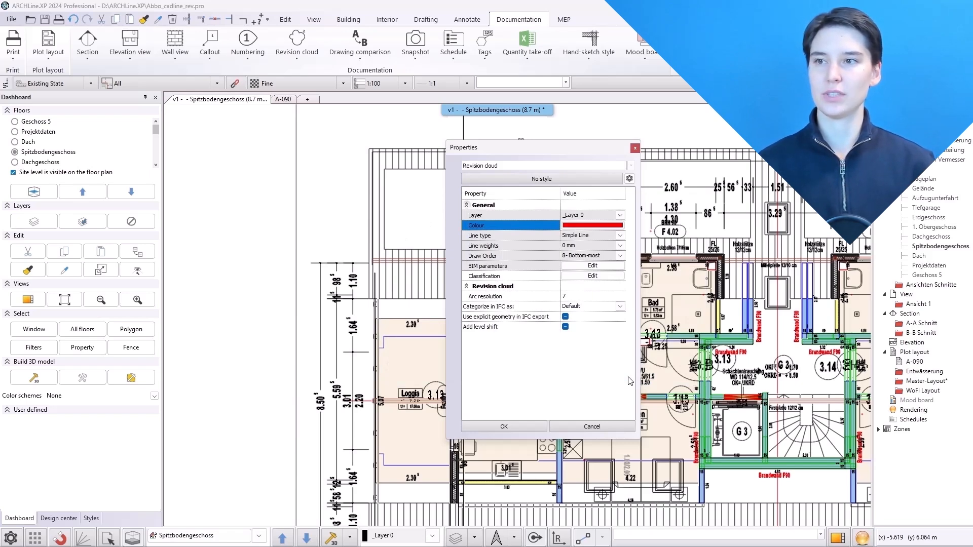
left_click(517, 428)
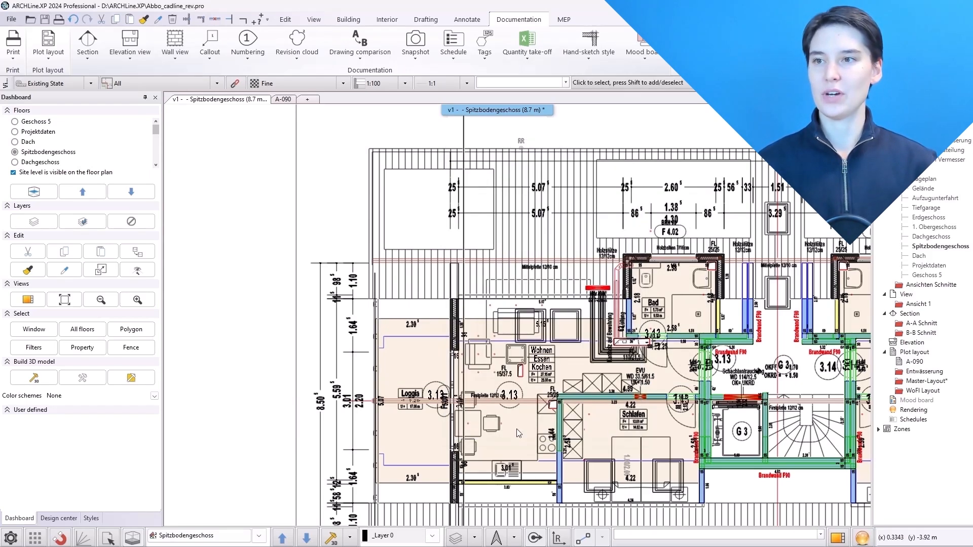
Open the revision manager and describe revision 1 as "Updated material - Ceramic", filling in who it is issued to and by
left_click(297, 48)
left_click(307, 112)
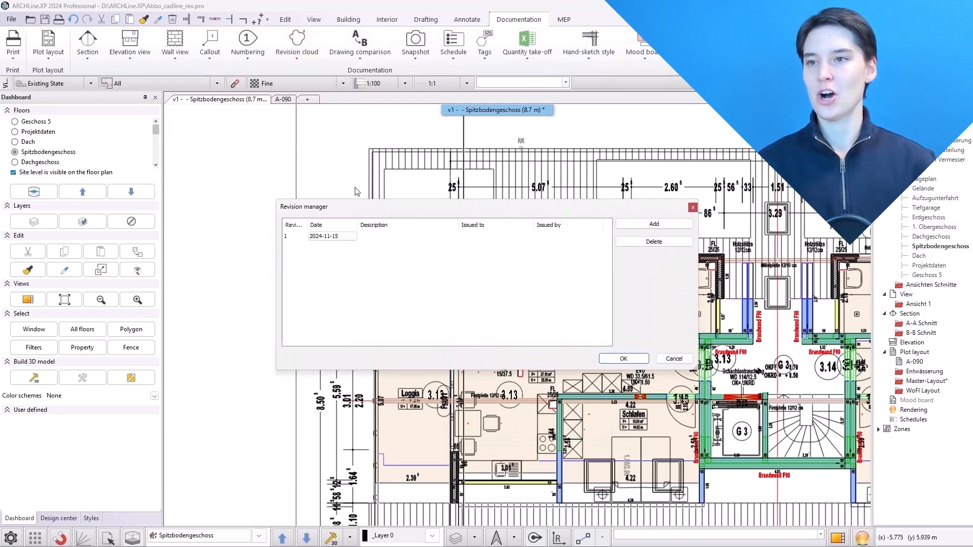
left_click(384, 236)
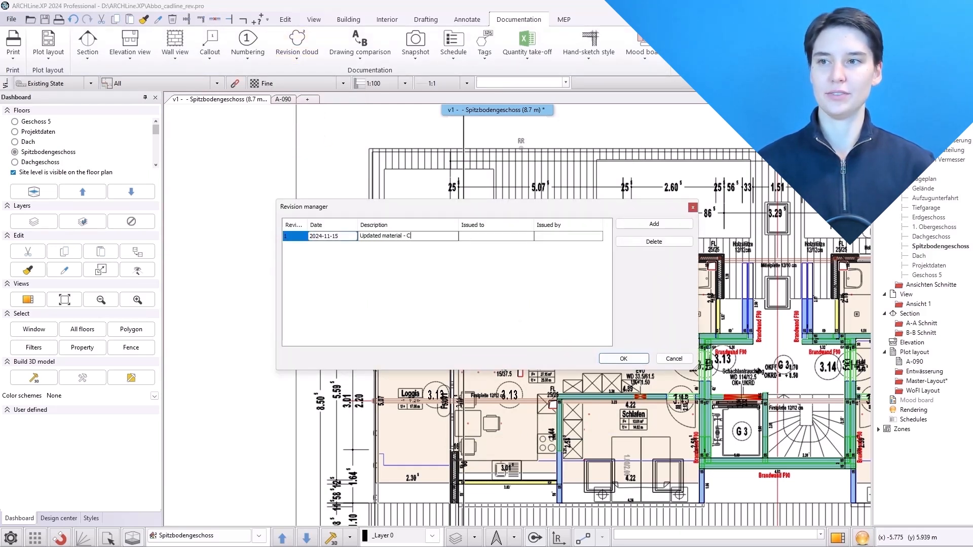
key("Tab")
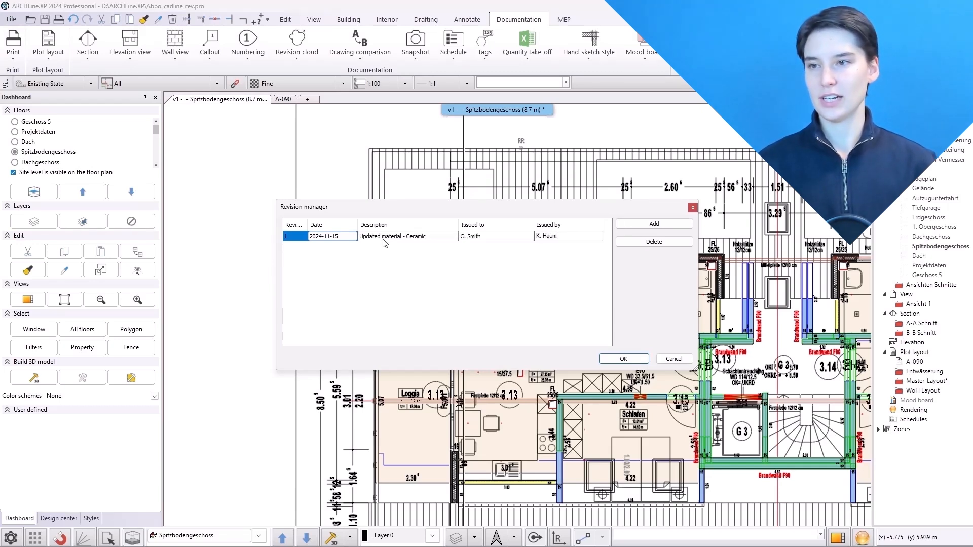
Add revision 2 described as "Updated roof window type" with its issued-to and issued-by names
left_click(654, 224)
left_click(387, 247)
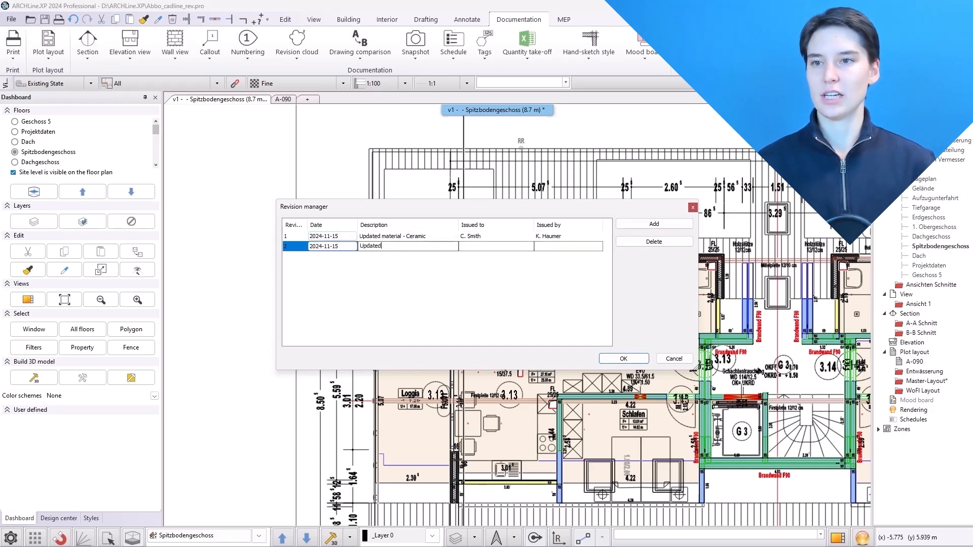
key("Return")
type("C. Smith")
key("Tab")
type("K")
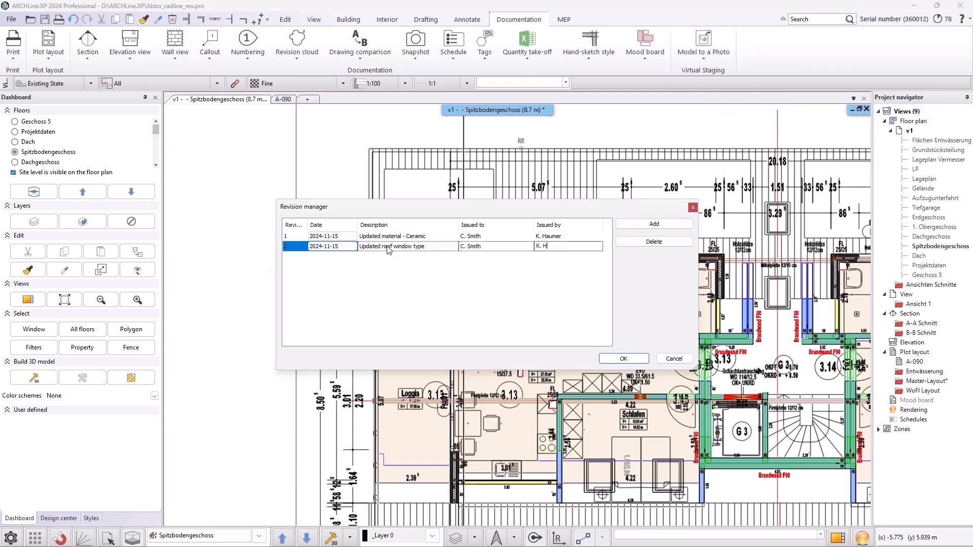
Add revision 3 described as "New comments and version number" with its issued-to and issued-by names, and confirm
left_click(640, 225)
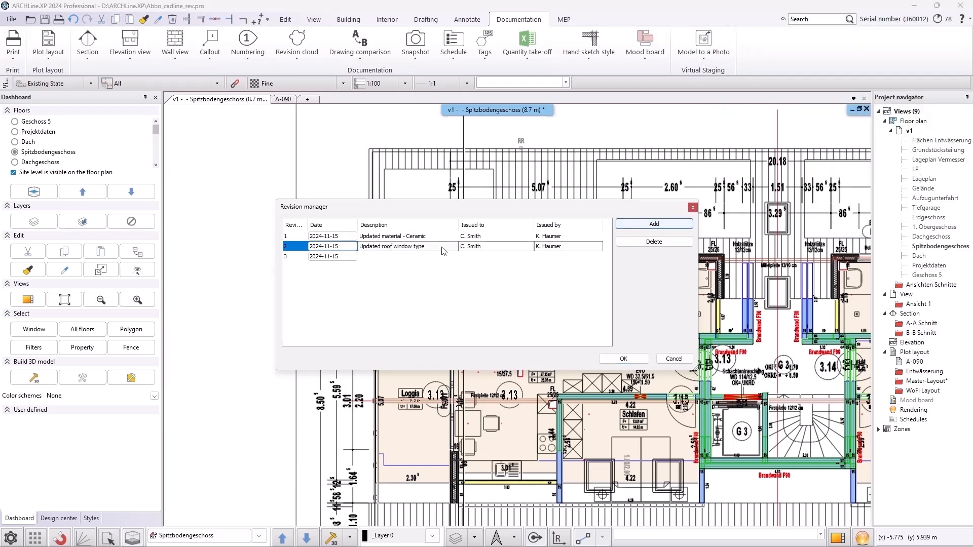
left_click(409, 256)
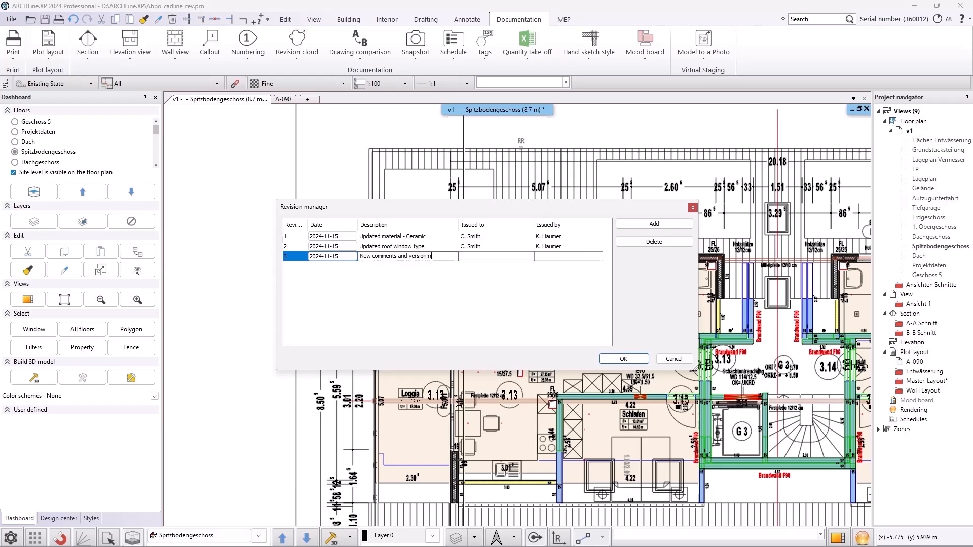
key("Tab")
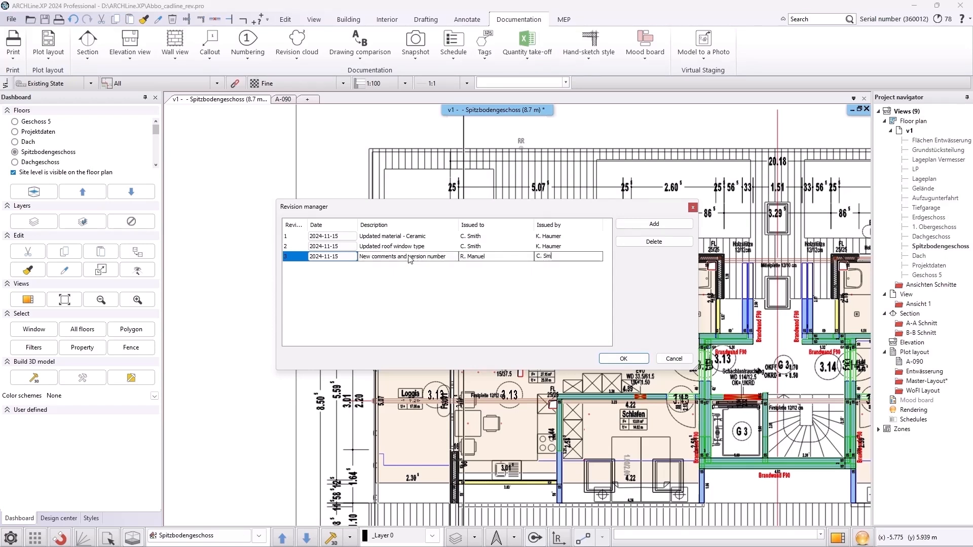
left_click(622, 358)
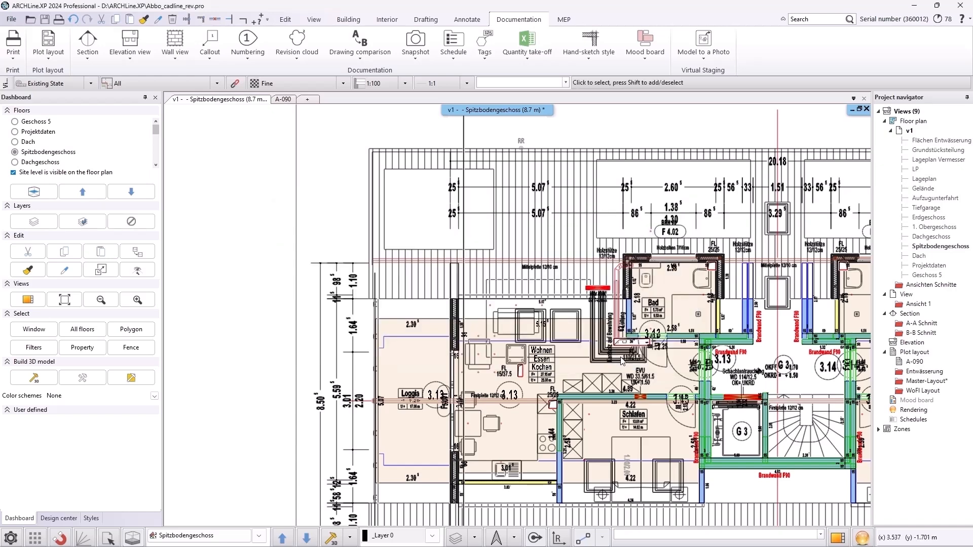
Draw a rectangular revision cloud around the Loggia room on the floor plan
left_click(297, 51)
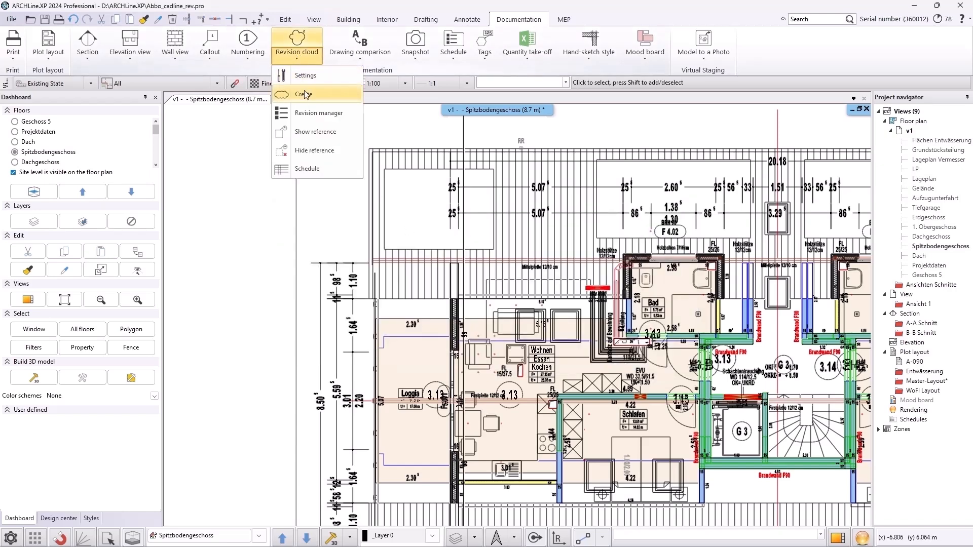
left_click(306, 94)
scroll(336, 334, "up", 6)
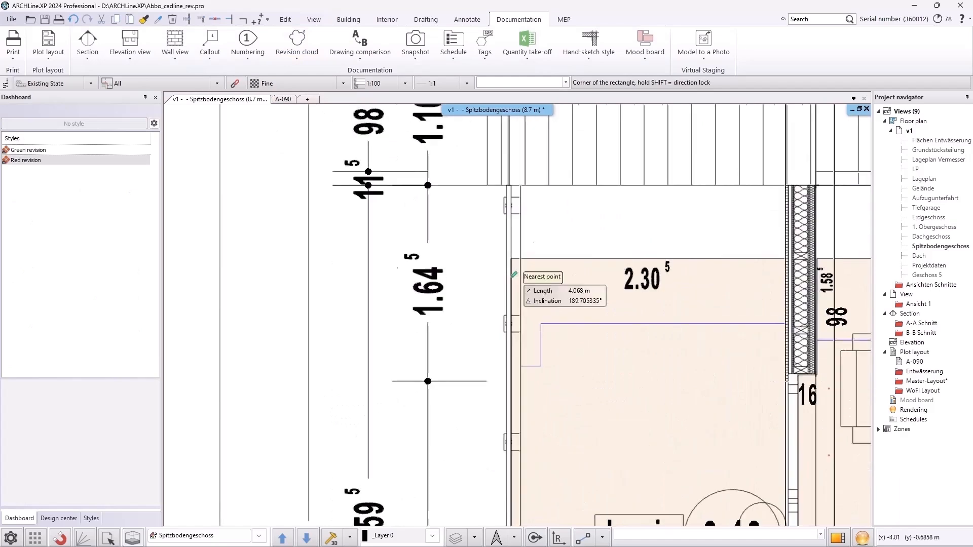
left_click(505, 270)
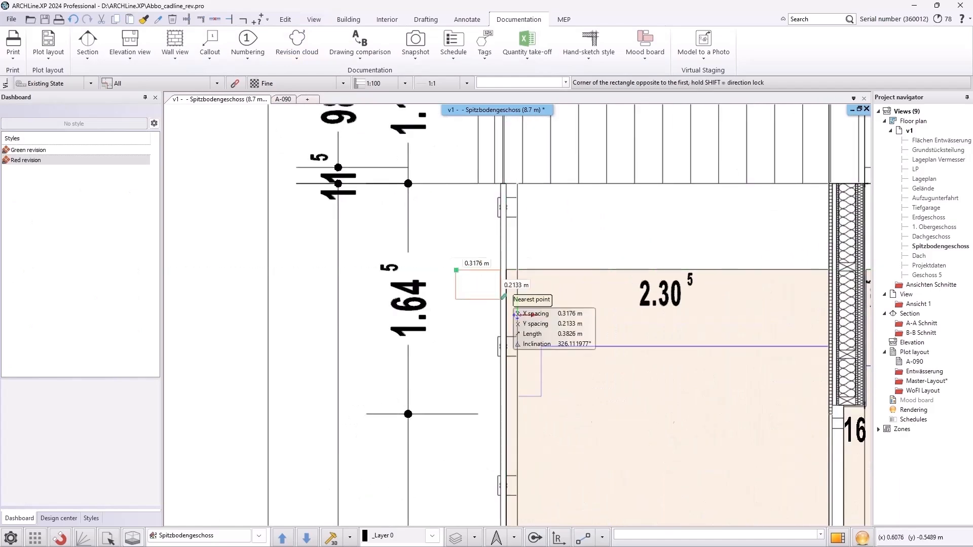
scroll(437, 251, "down", 4)
middle_click_drag(578, 430, 531, 293)
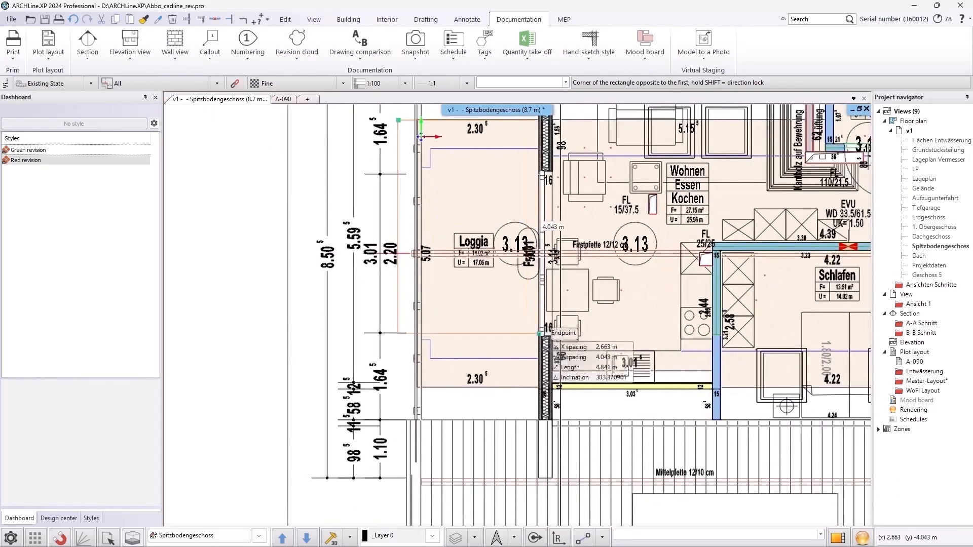
left_click(573, 405)
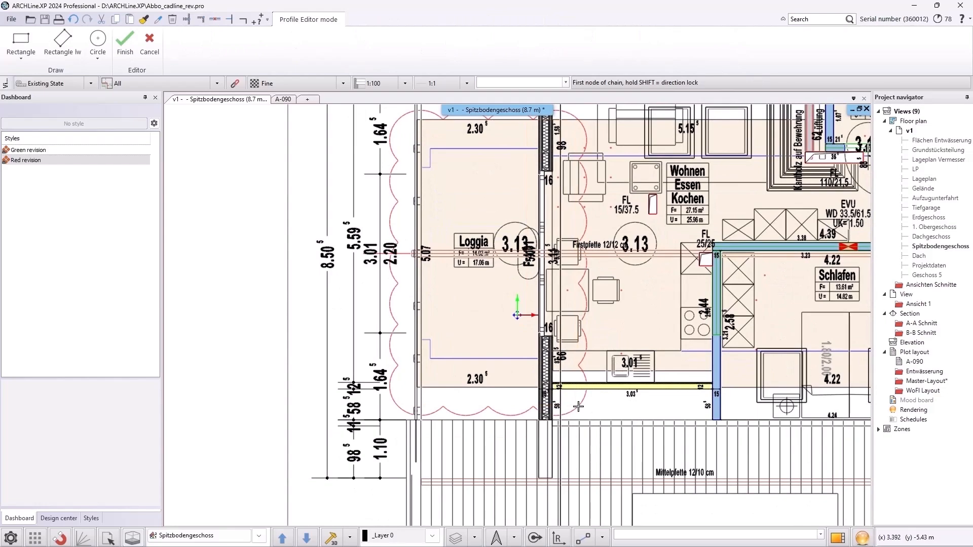
right_click(571, 373)
key("Escape")
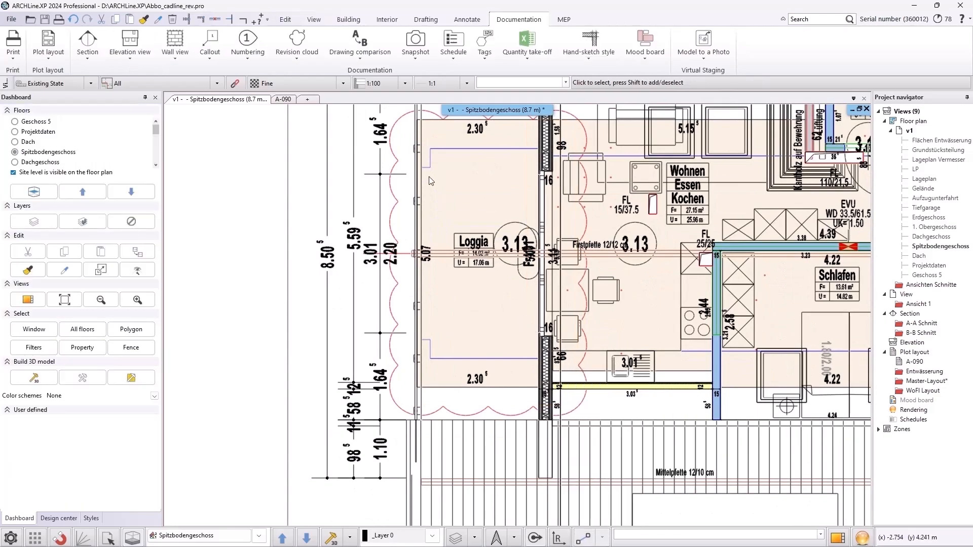
Draw a second rectangular revision cloud over the furniture area above Wohnen Essen Kochen
left_click(293, 53)
left_click(303, 93)
middle_click_drag(630, 207, 438, 389)
scroll(484, 307, "up", 5)
left_click(382, 230)
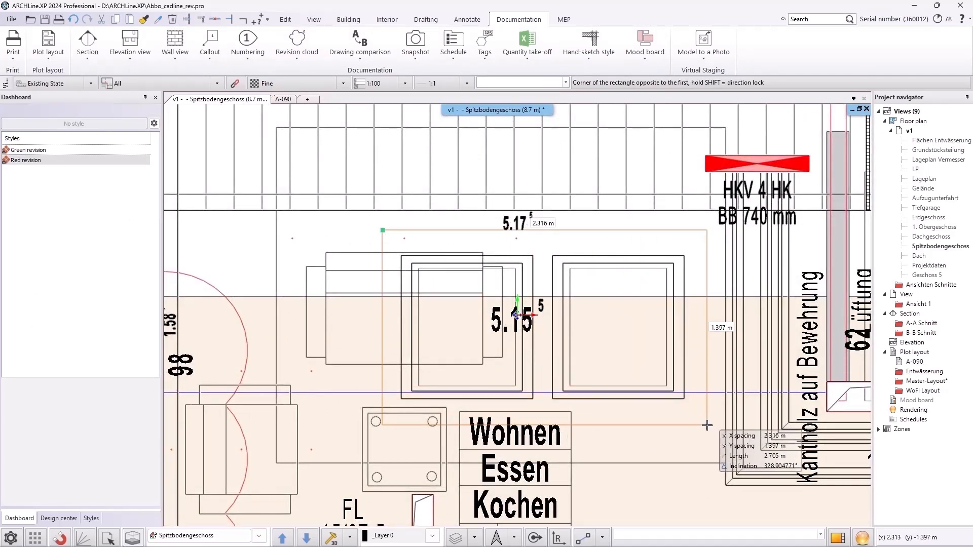
left_click(707, 425)
scroll(615, 410, "down", 3)
key("Return")
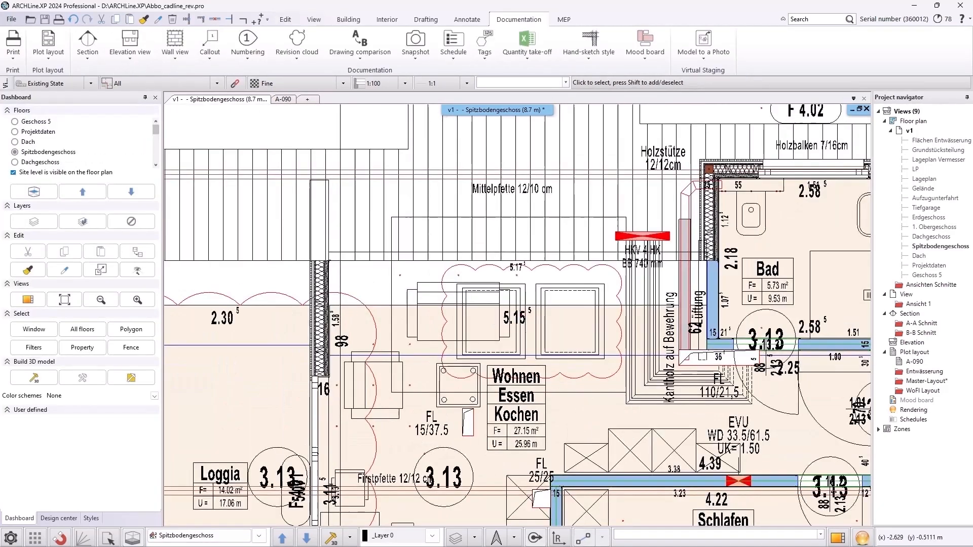
Assign the Loggia revision cloud the reference "1-Updated material - Ceramic"
middle_click_drag(427, 414, 642, 349)
scroll(522, 299, "down", 1)
left_click(485, 260)
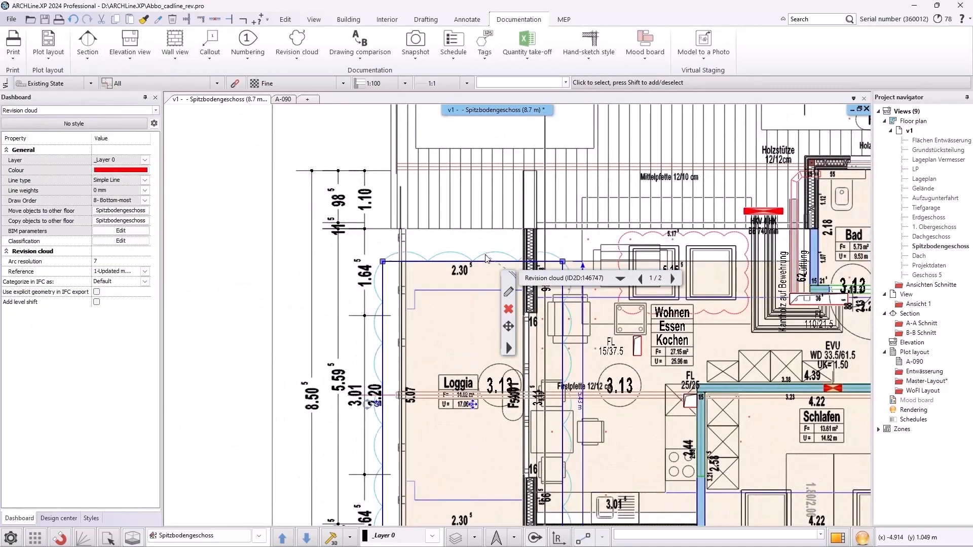
left_click(146, 272)
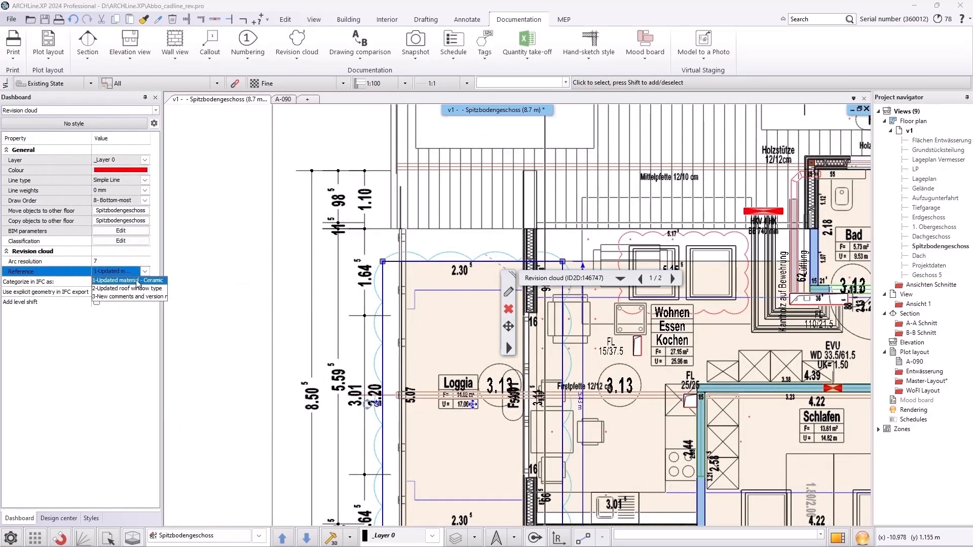
left_click(137, 280)
Assign the second revision cloud the reference "2-Updated roof window type" in its properties
left_click(623, 241)
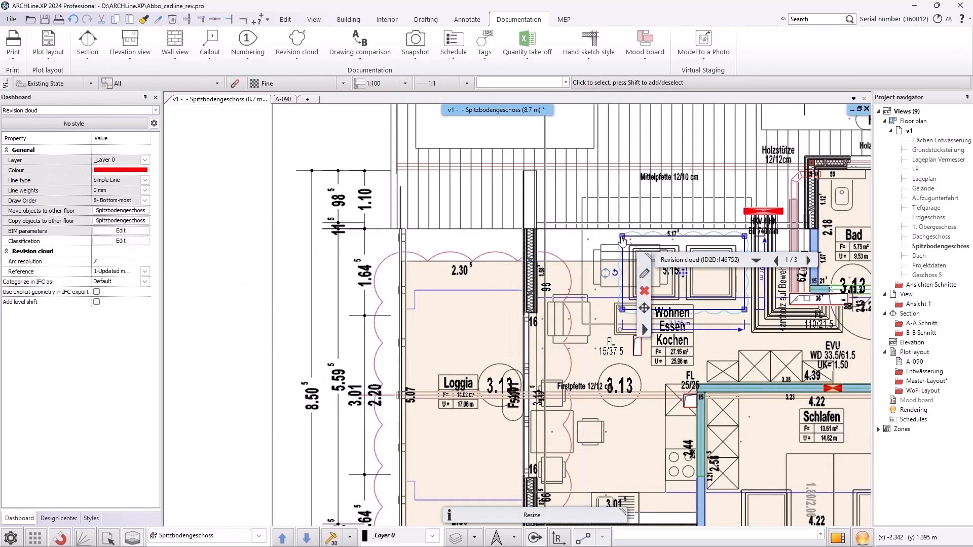
left_click(644, 276)
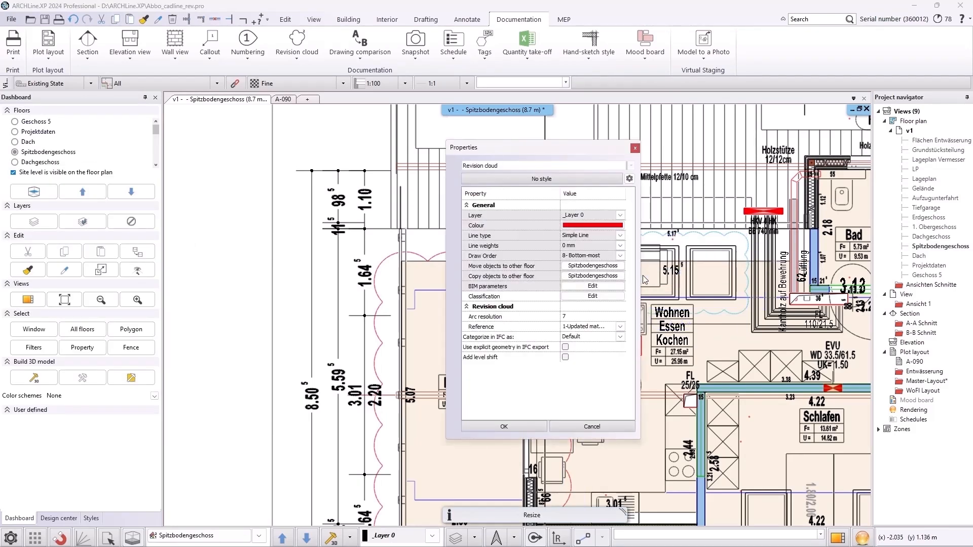
left_click(621, 326)
left_click(590, 343)
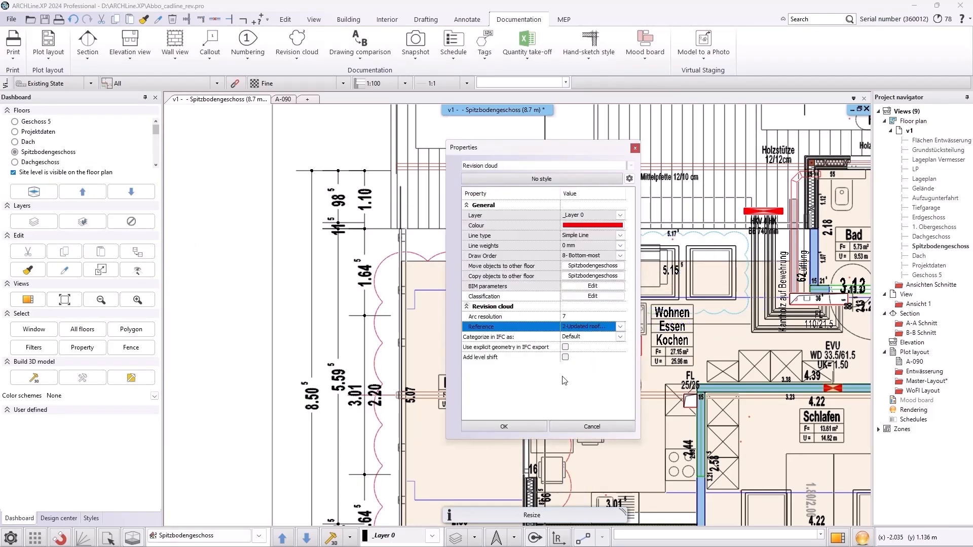
left_click(504, 426)
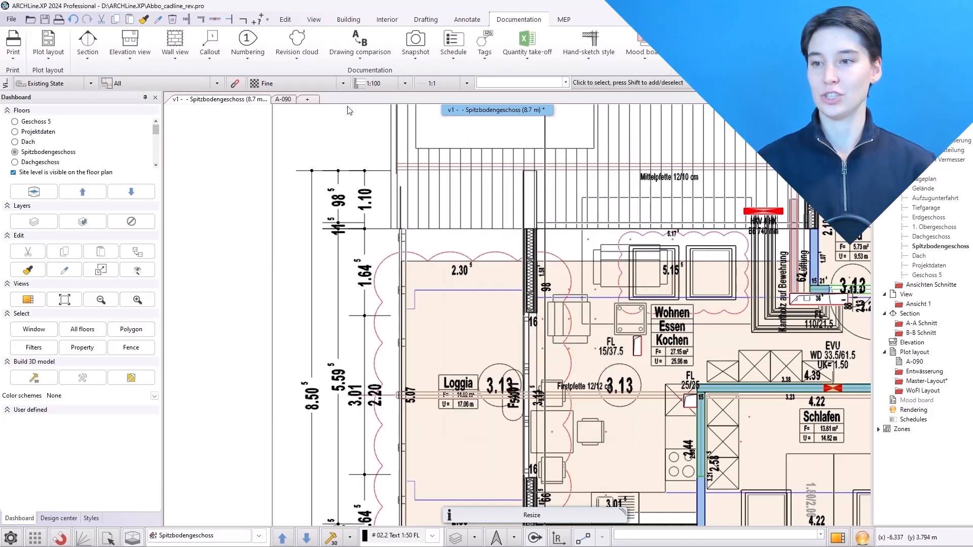
Show the revision reference numbers on the revision clouds
left_click(297, 54)
left_click(319, 132)
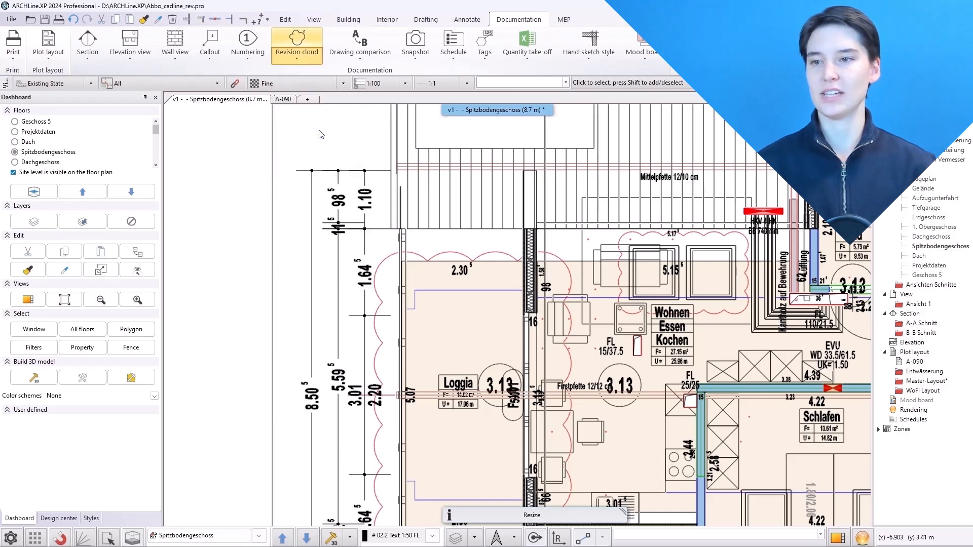
scroll(578, 206, "up", 4)
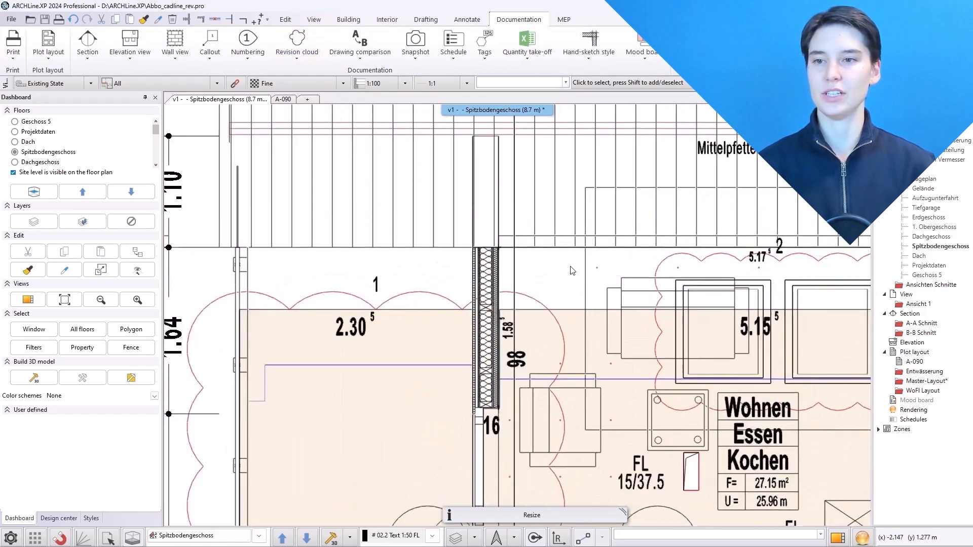
Set the font size of the revision number 1 label to 300 mm
left_click(375, 285)
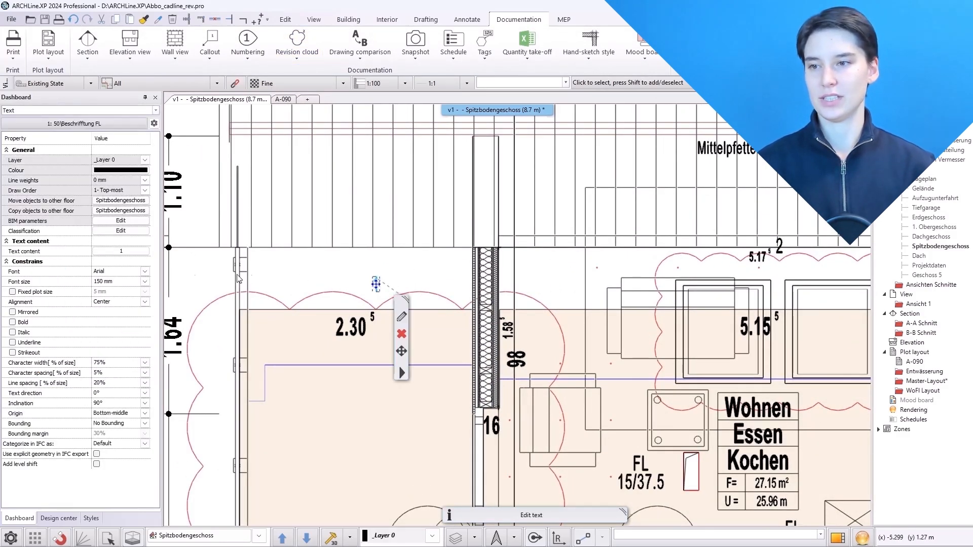
left_click(144, 281)
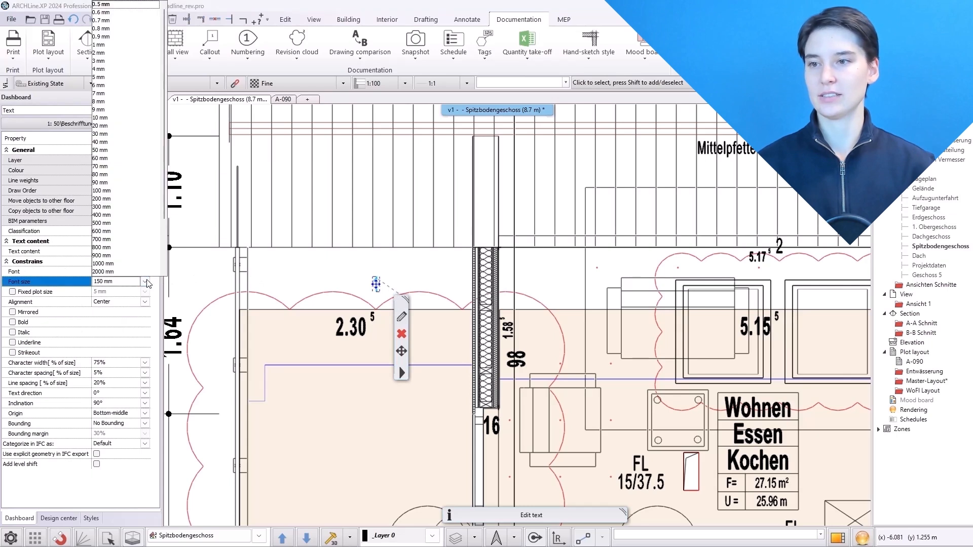
left_click(116, 208)
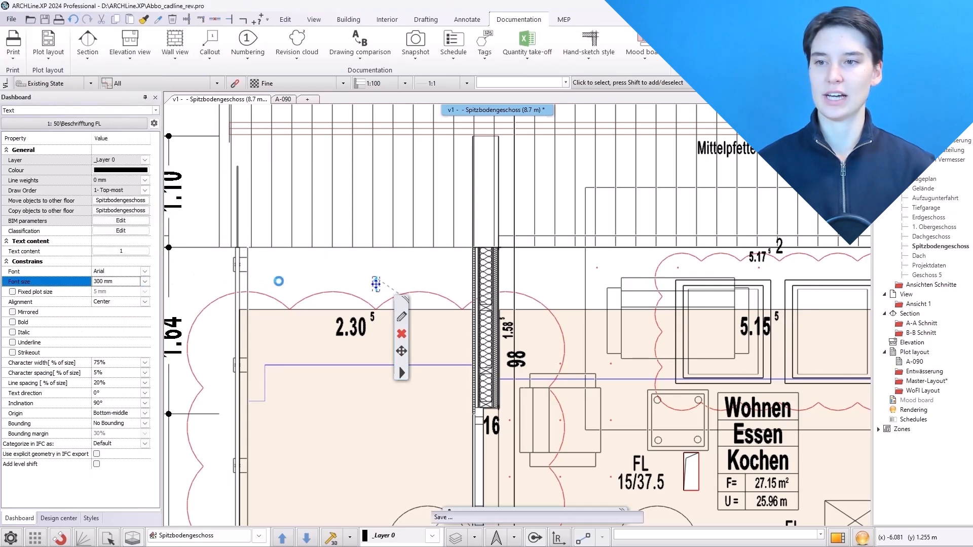
left_click(358, 284)
Copy the text properties of the revision number 1 label onto the revision number 2 label
left_click(144, 19)
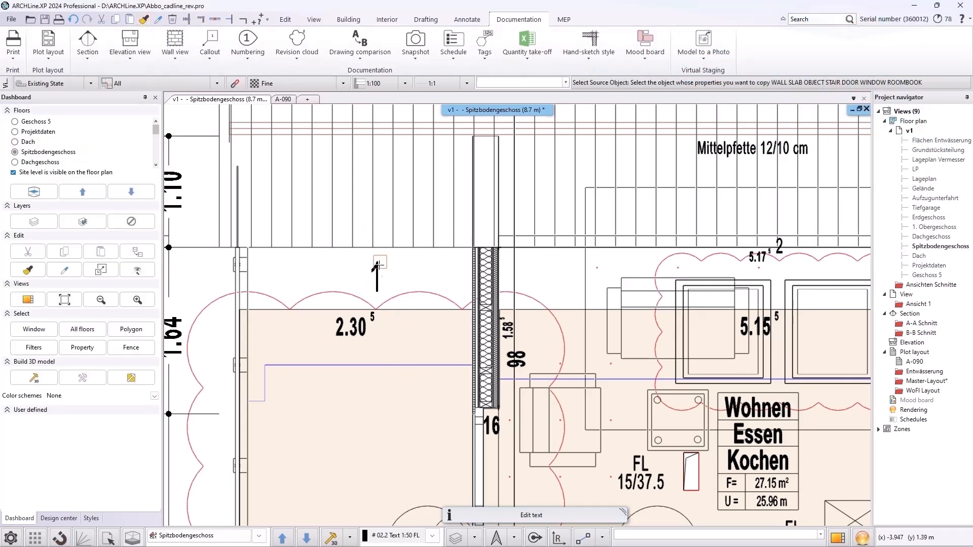
left_click(378, 264)
left_click(521, 393)
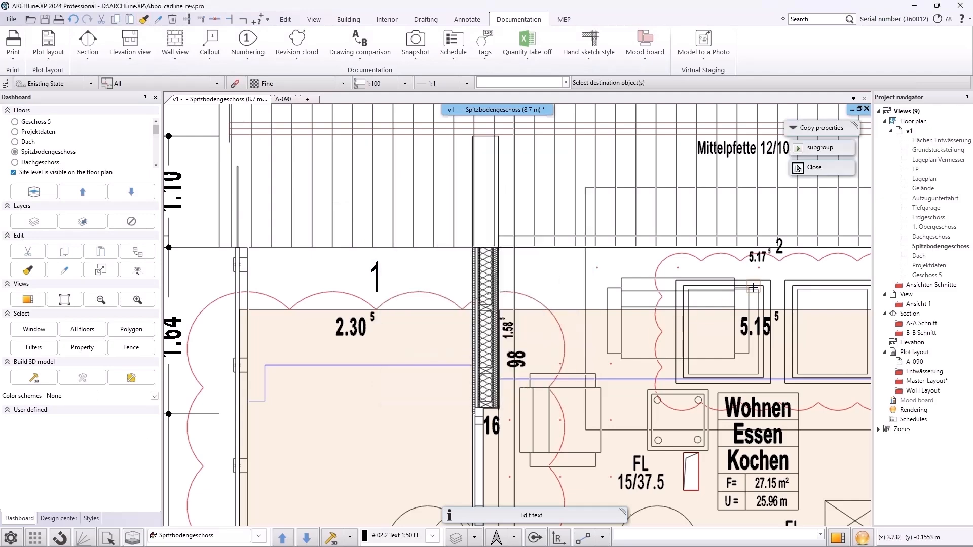
left_click(780, 246)
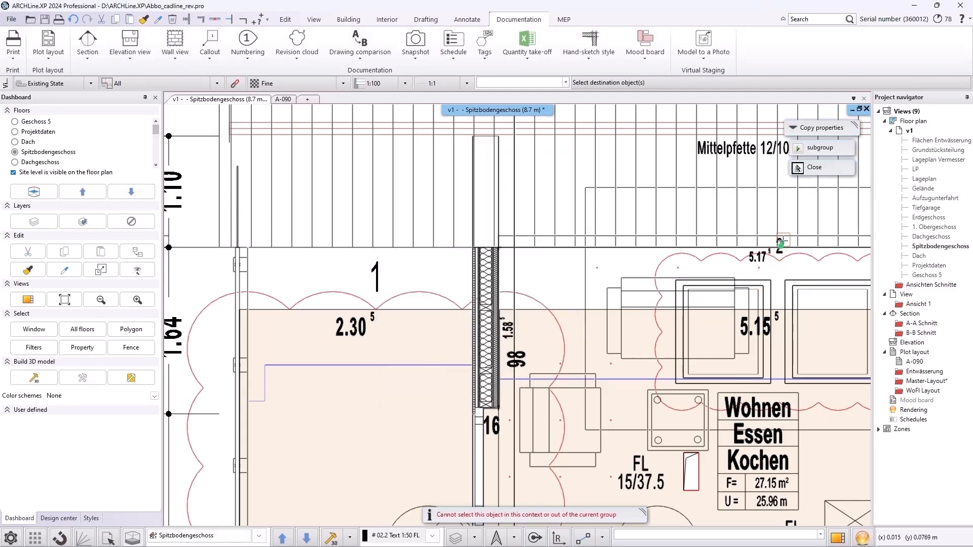
scroll(779, 244, "up", 3)
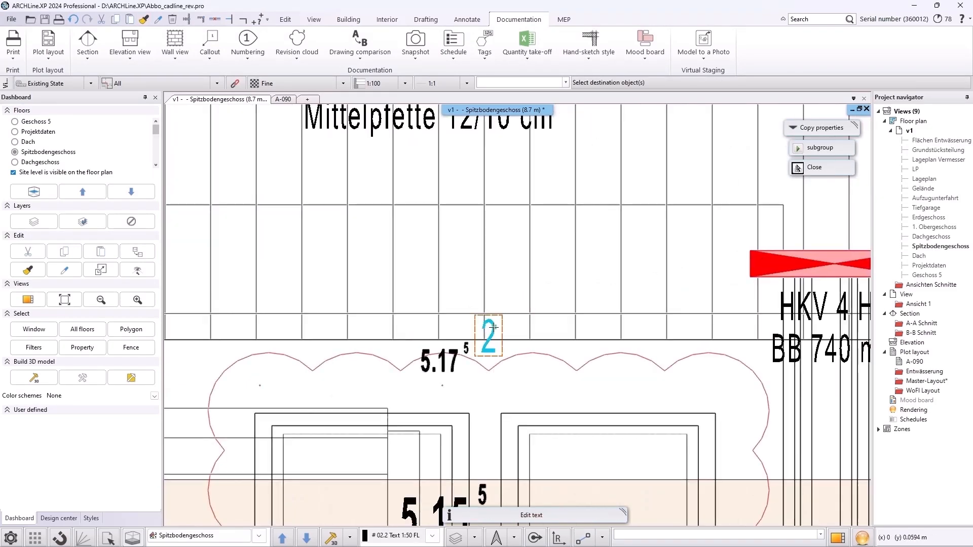
left_click(493, 328)
scroll(535, 237, "down", 5)
scroll(452, 261, "down", 2)
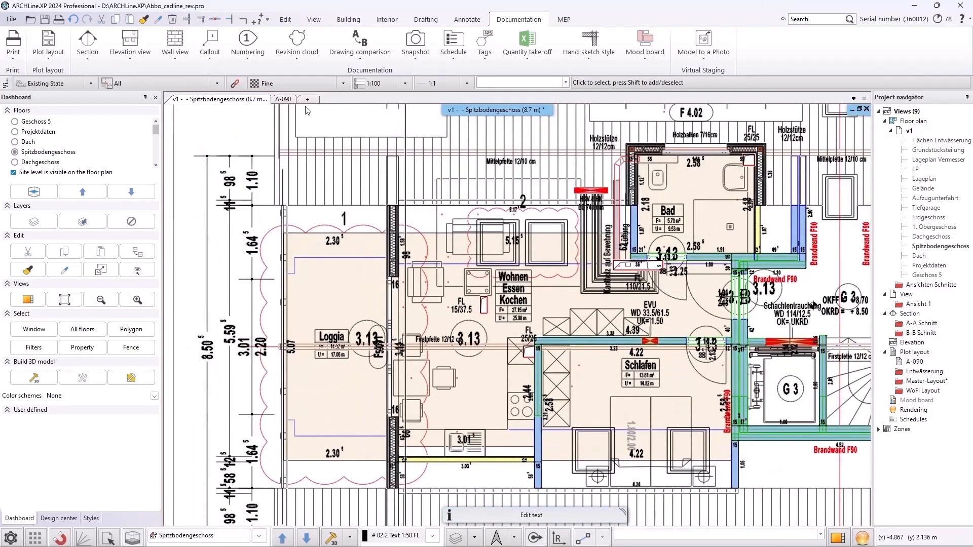
Hide the revision reference numbers on the floor plan's revision clouds
left_click(297, 51)
left_click(302, 162)
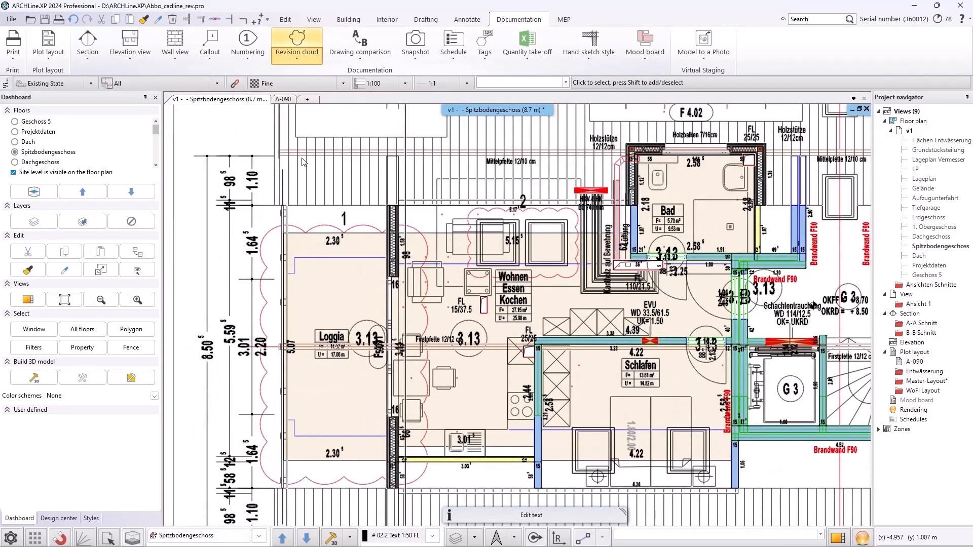
Open plot layout A-090 and draw a rectangular revision cloud around the section's balcony
double_click(914, 362)
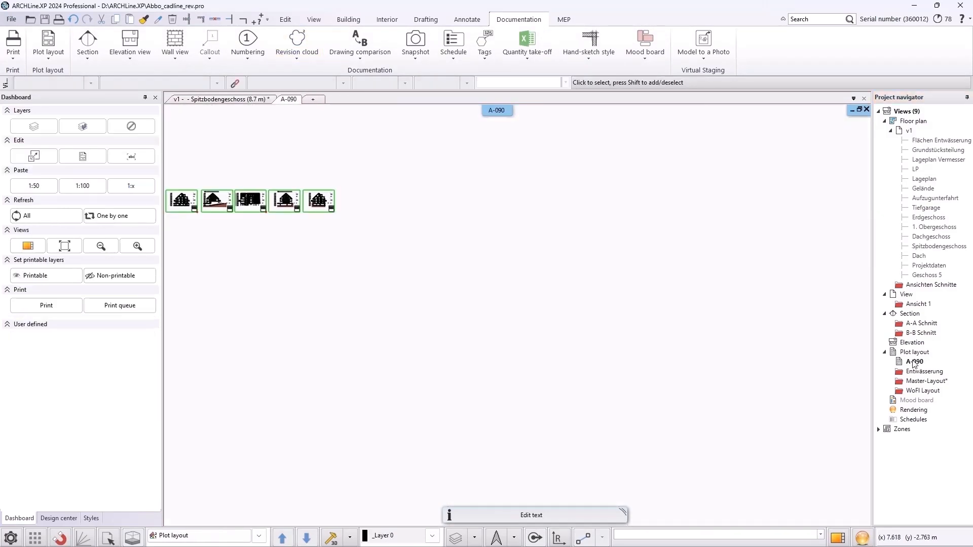
scroll(363, 287, "up", 6)
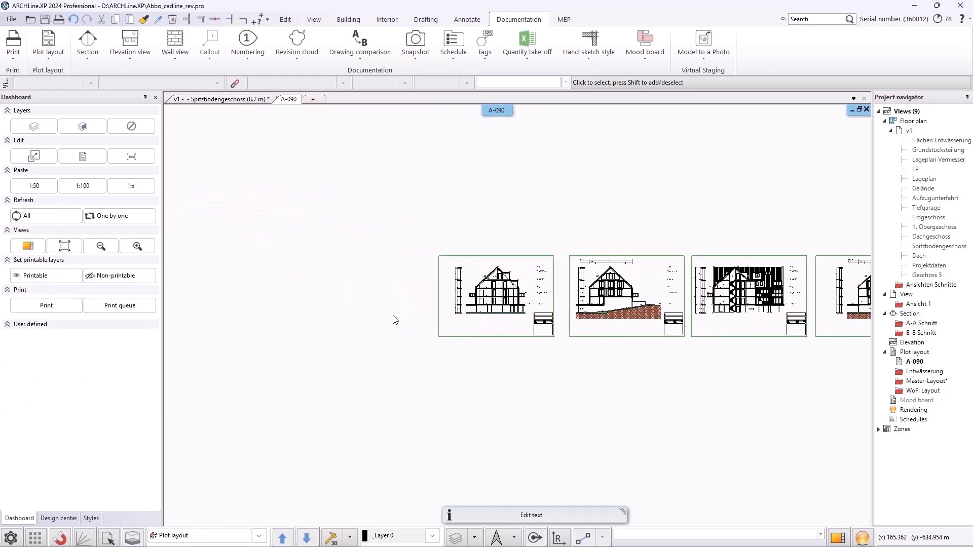
scroll(491, 341, "up", 2)
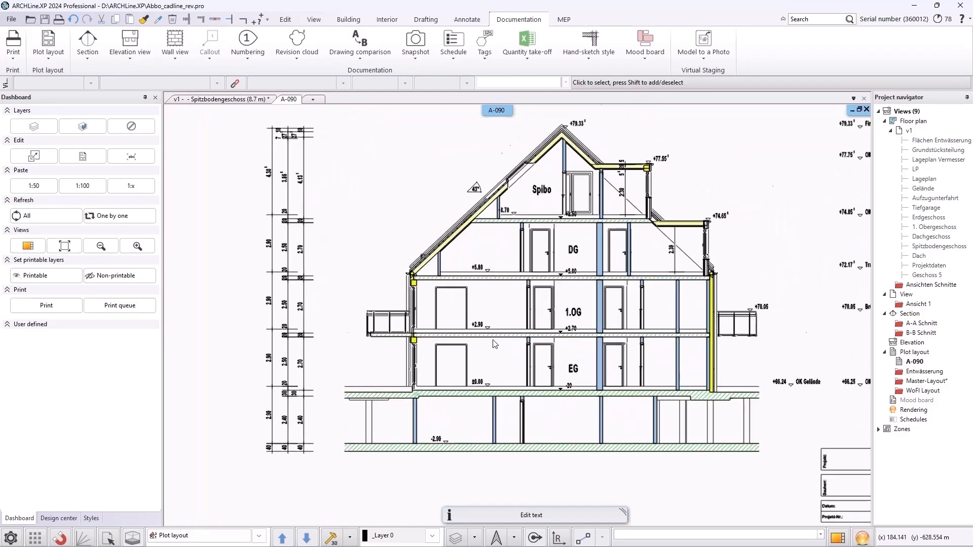
left_click(297, 58)
left_click(304, 96)
scroll(359, 309, "up", 2)
scroll(358, 309, "up", 2)
left_click(484, 285)
left_click(655, 430)
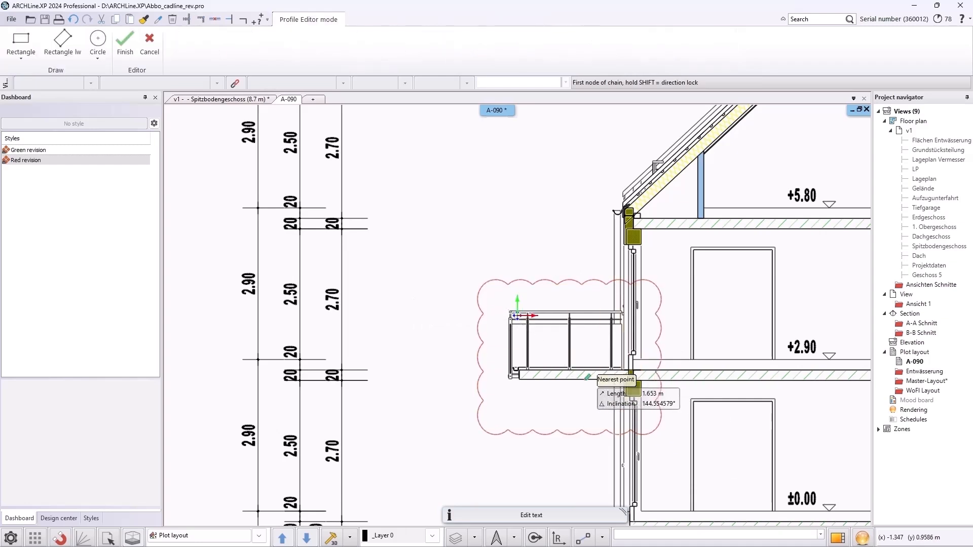
key("Escape")
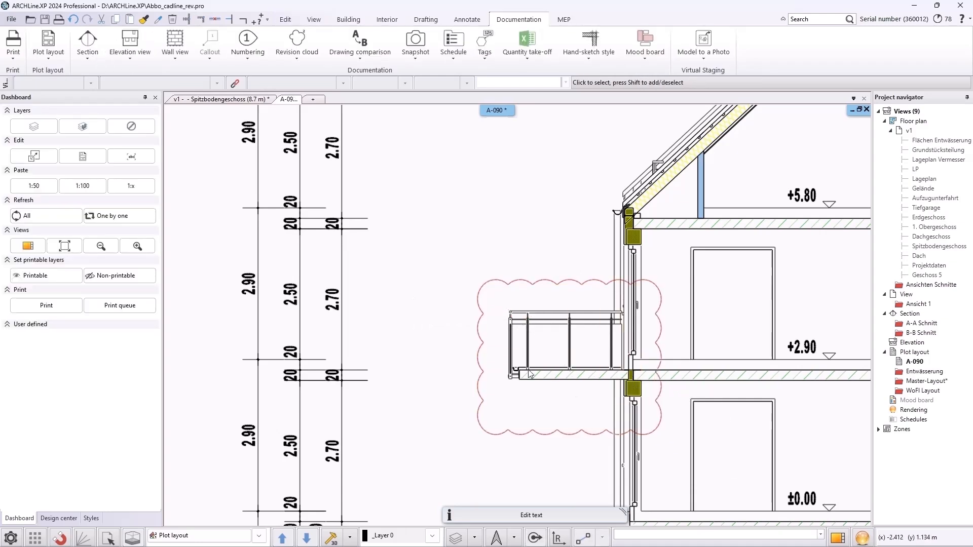
Assign the balcony revision cloud the reference "1-Updated material - Ceramic"
left_click(486, 287)
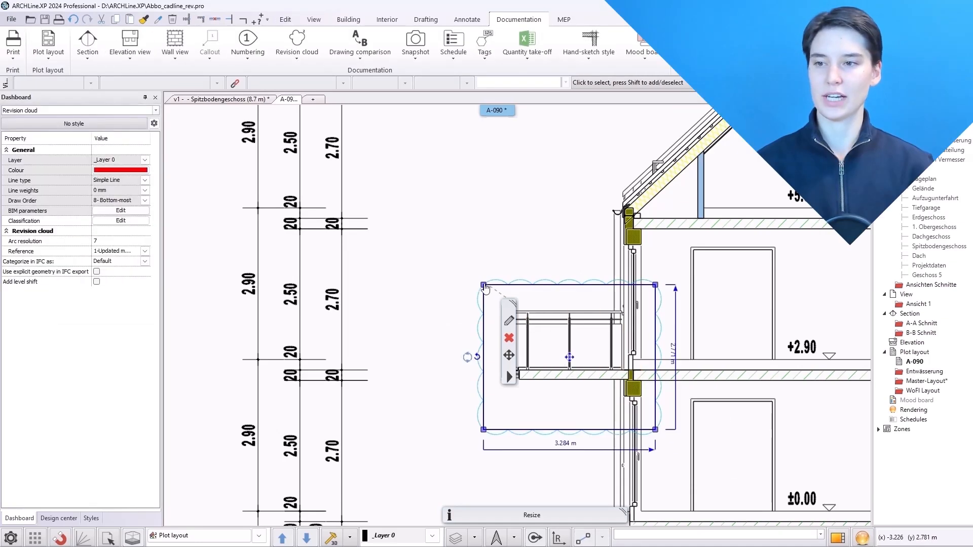
left_click(145, 251)
left_click(137, 259)
left_click(427, 228)
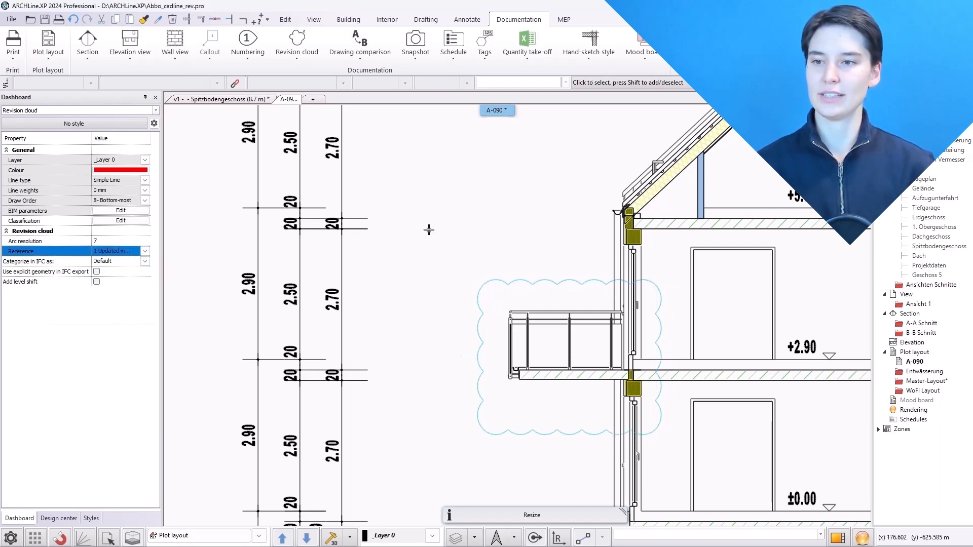
Show the revision reference number on the layout's cloud, then hide it again
left_click(297, 45)
left_click(304, 131)
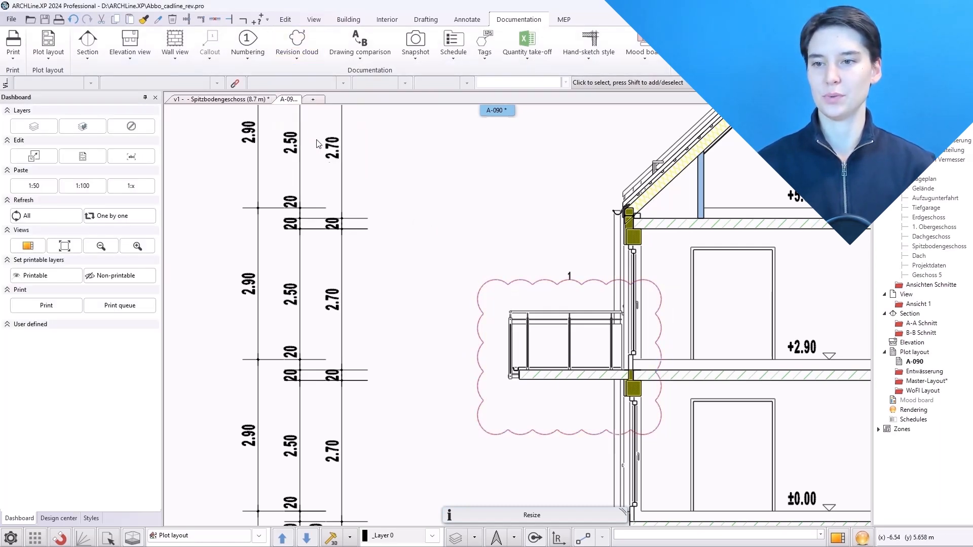
left_click(297, 45)
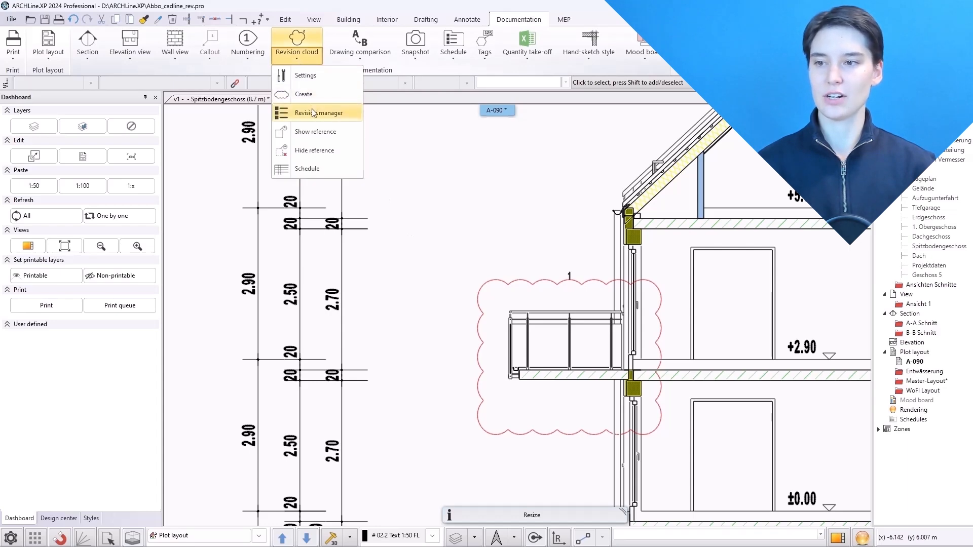
left_click(312, 155)
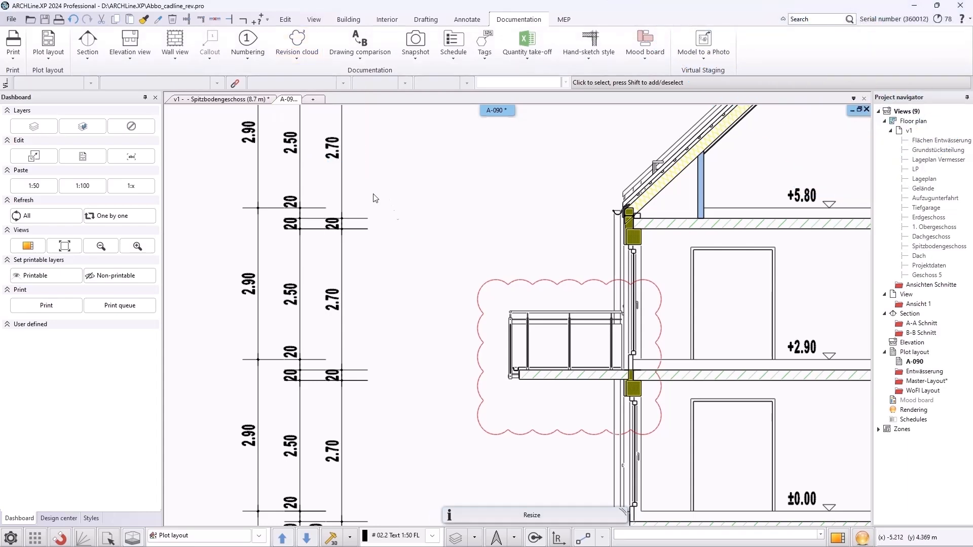
Place a revision schedule table beside the Spitzbodengeschoss floor plan
left_click(241, 100)
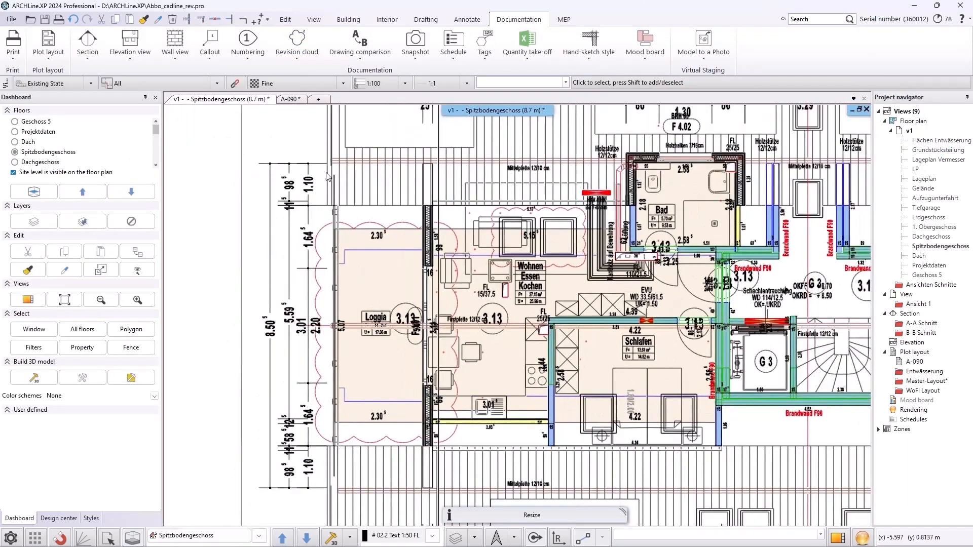
left_click(297, 49)
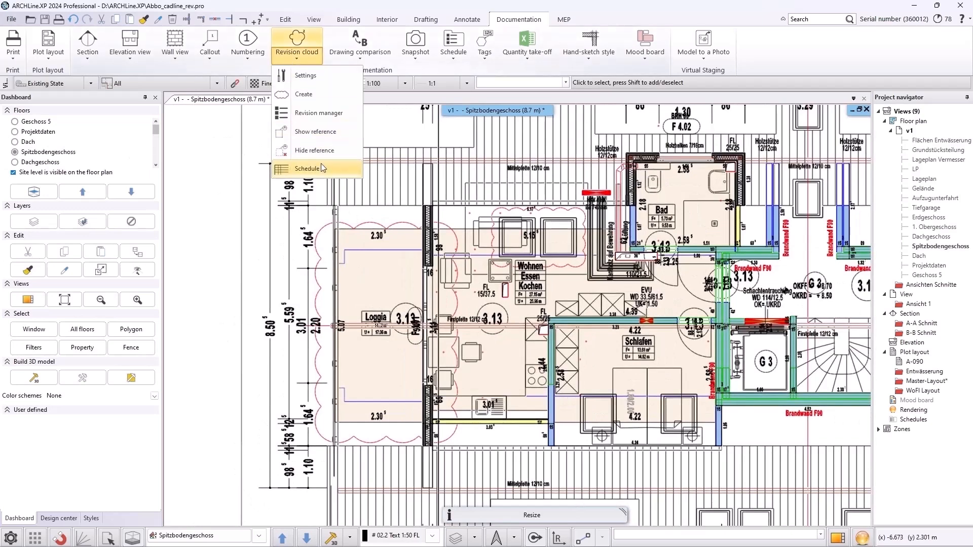
left_click(321, 163)
middle_click_drag(252, 276, 553, 295)
left_click(388, 264)
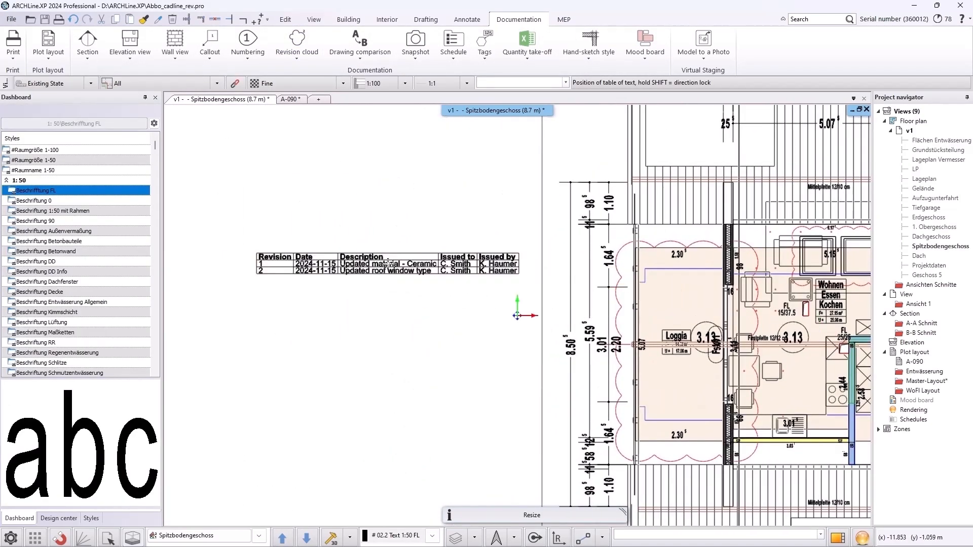
key("Escape")
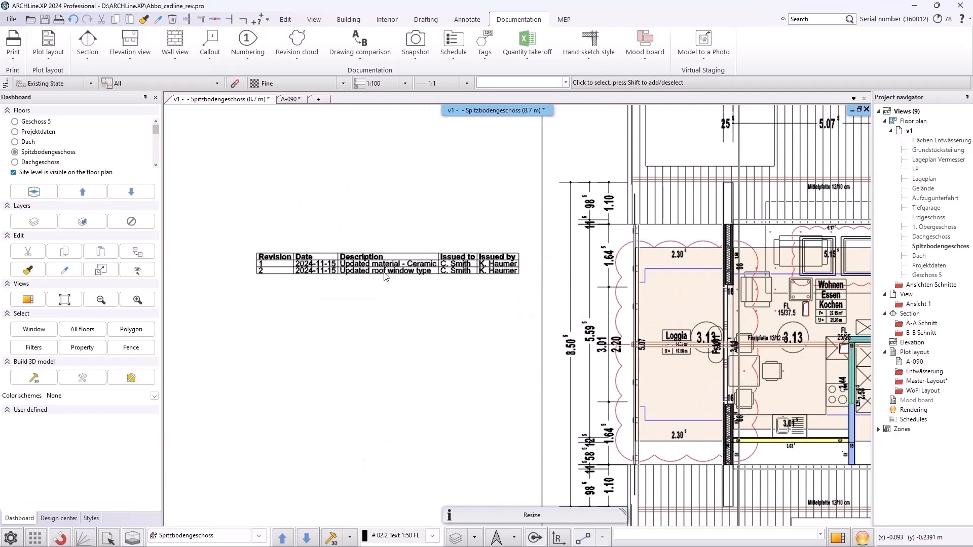
Save the revision schedule table to Excel and close the spreadsheet
right_click(383, 267)
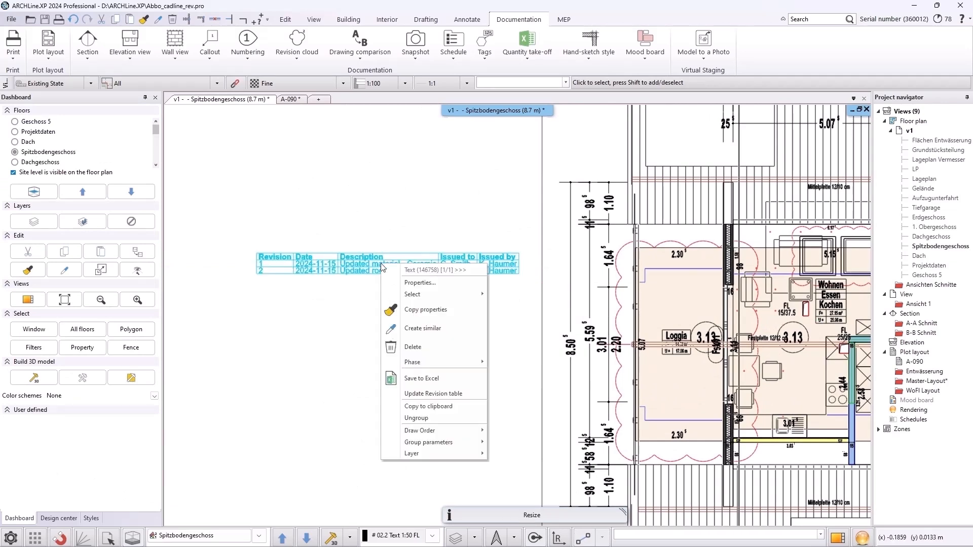
left_click(419, 378)
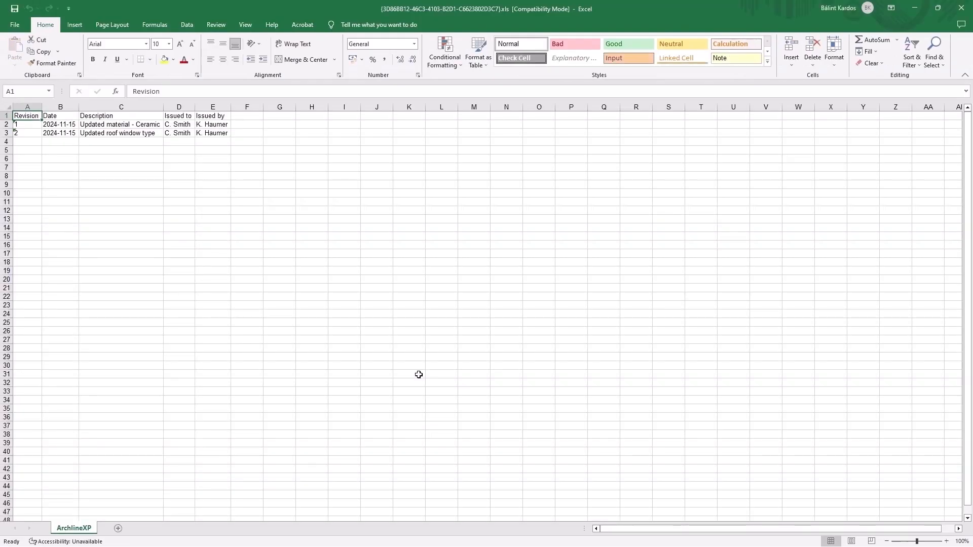
left_click(962, 7)
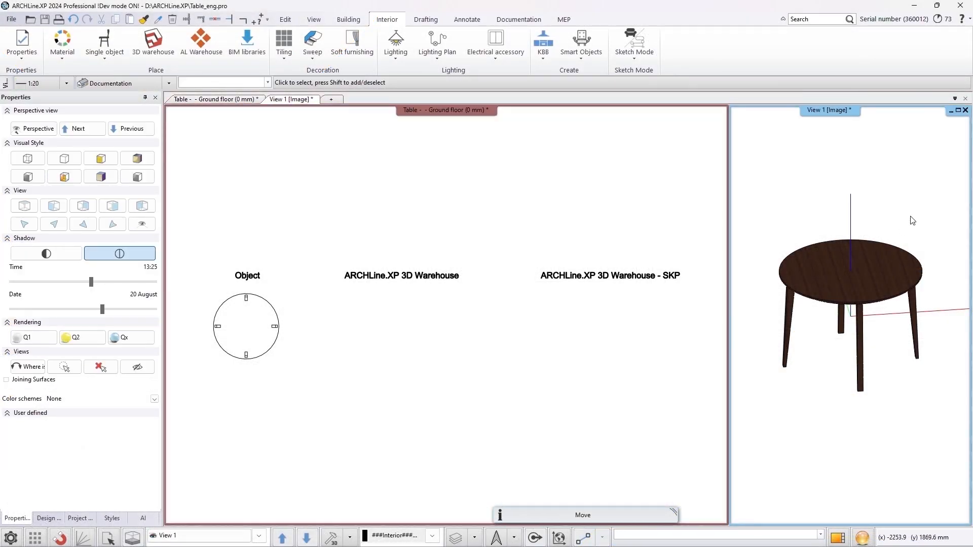
Save the 3D table model as a new library item named "Table_105"
left_click(924, 217)
left_click(783, 403)
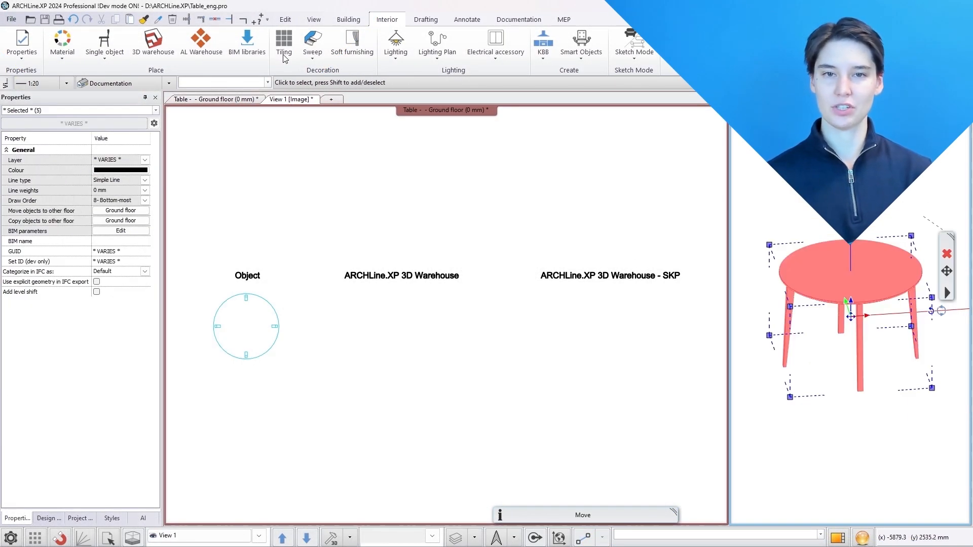
left_click(112, 53)
left_click(139, 211)
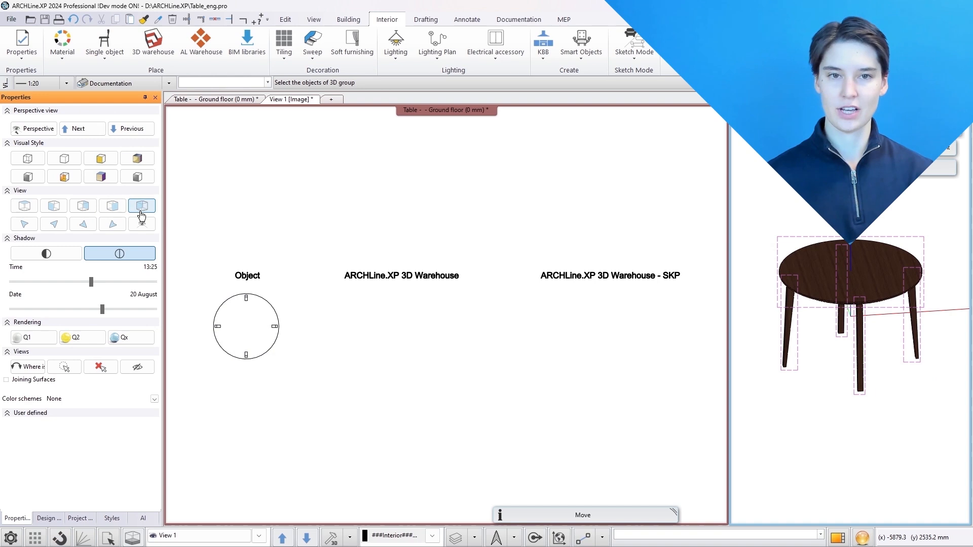
left_click(812, 281)
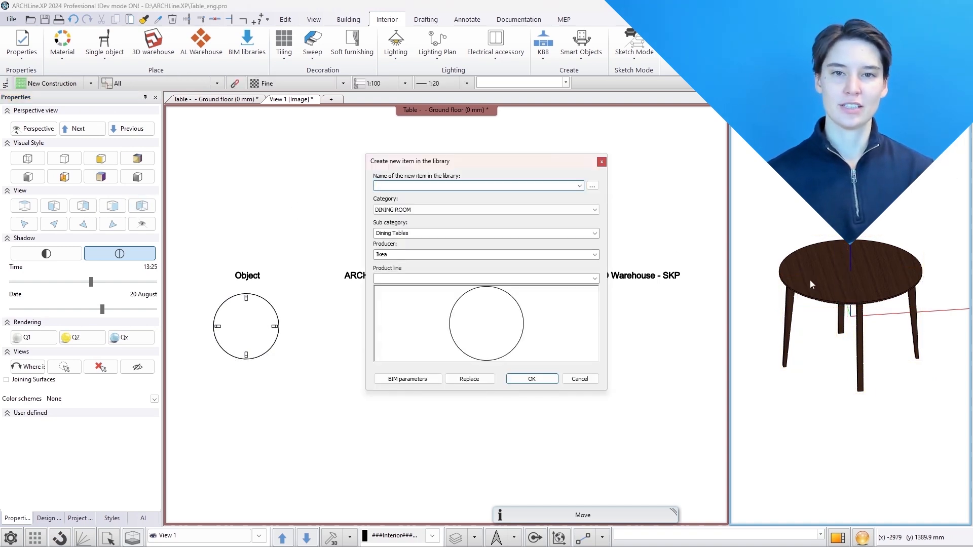
type("Table_105")
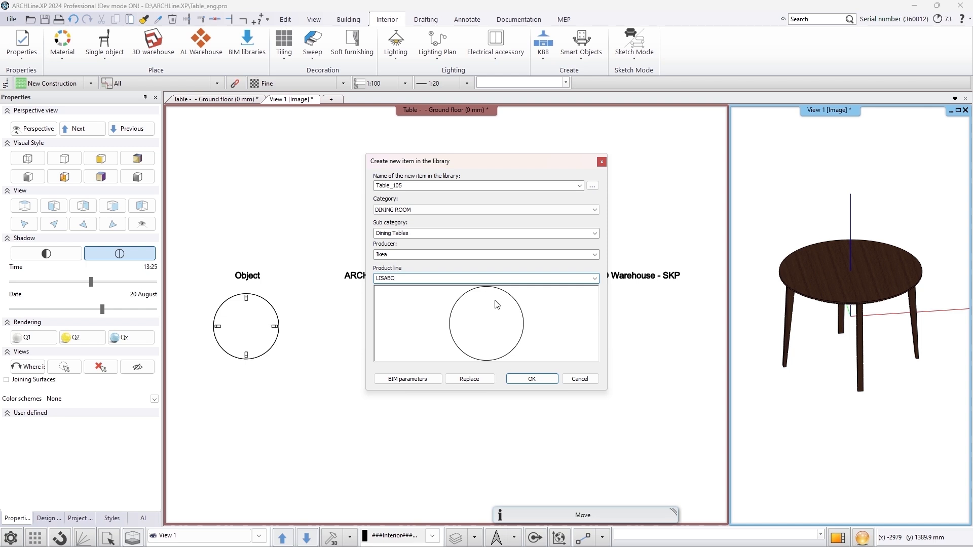
left_click(532, 379)
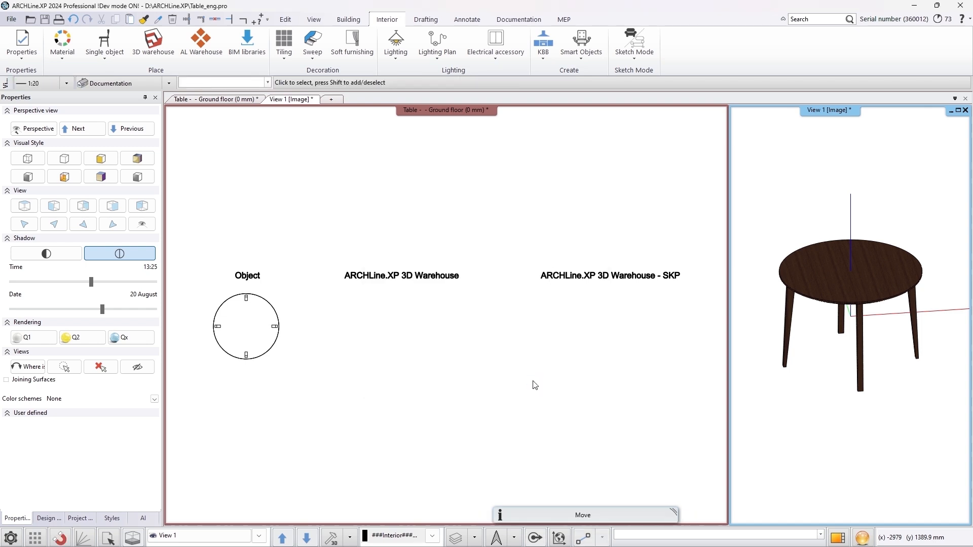
Open the placed table object in the Design center library
left_click(264, 357)
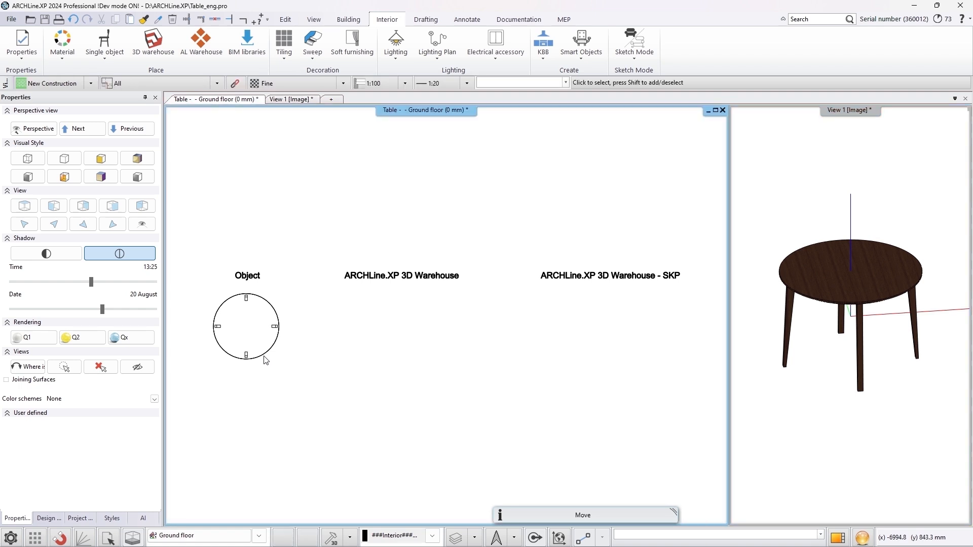
left_click(263, 358)
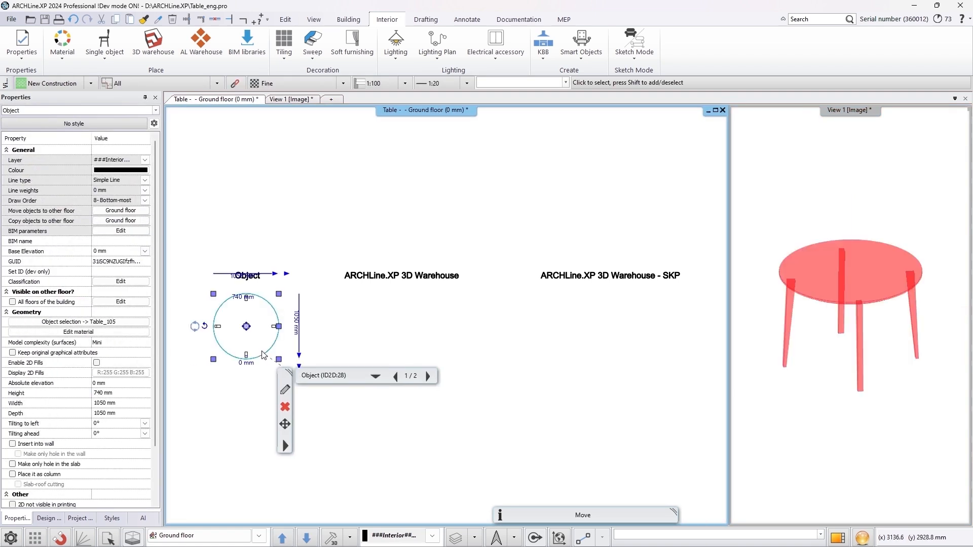
right_click(263, 356)
left_click(314, 221)
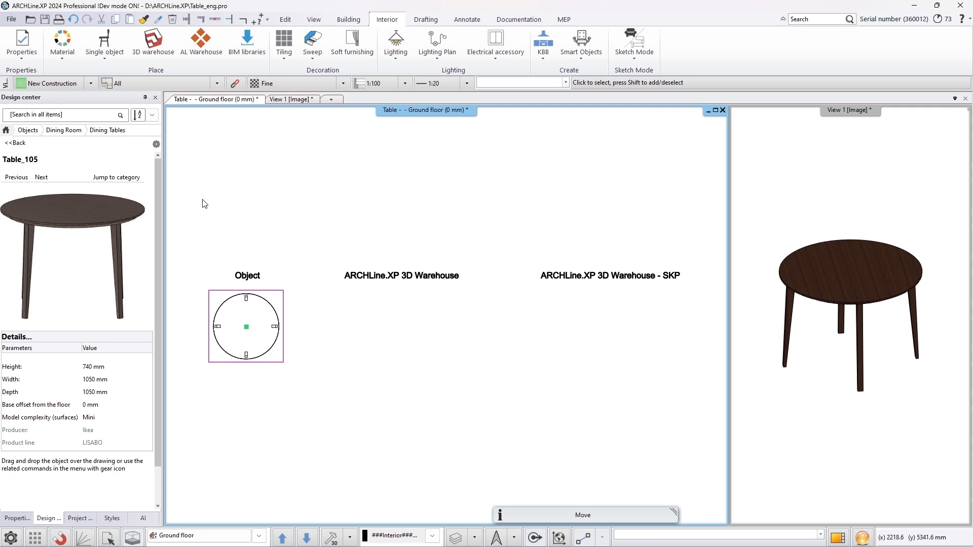
Open the upload to ARCHLine.XP Warehouse dialog for Table_105 and view its Terms of use
left_click(156, 144)
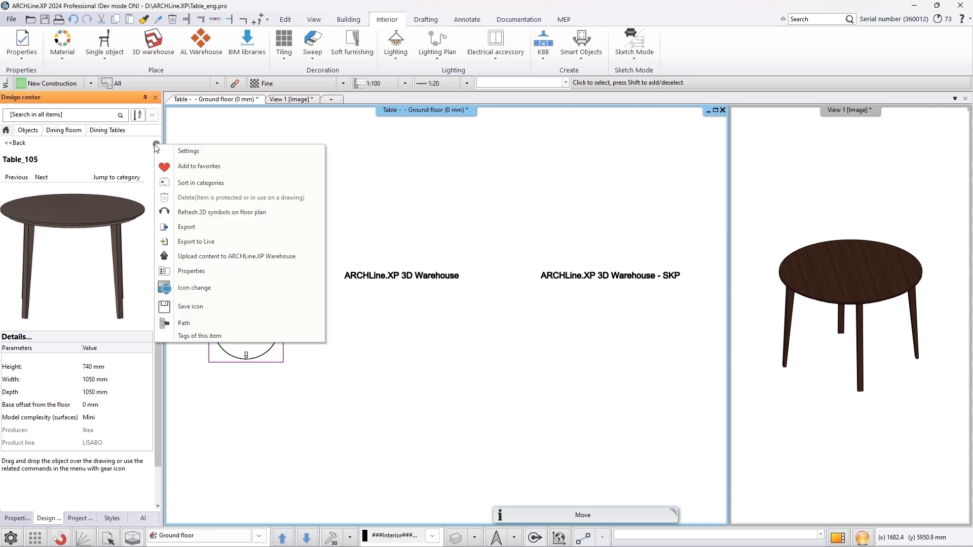
left_click(226, 256)
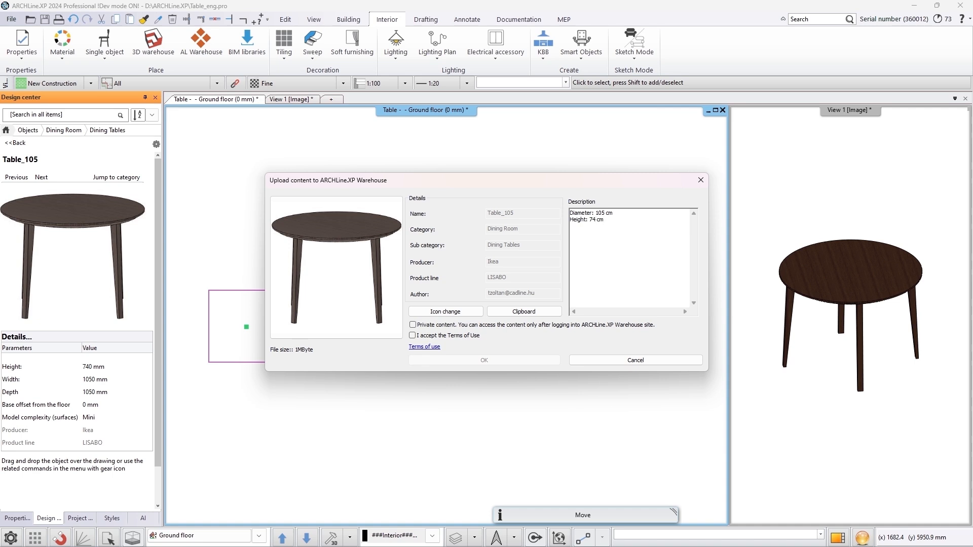
left_click(433, 348)
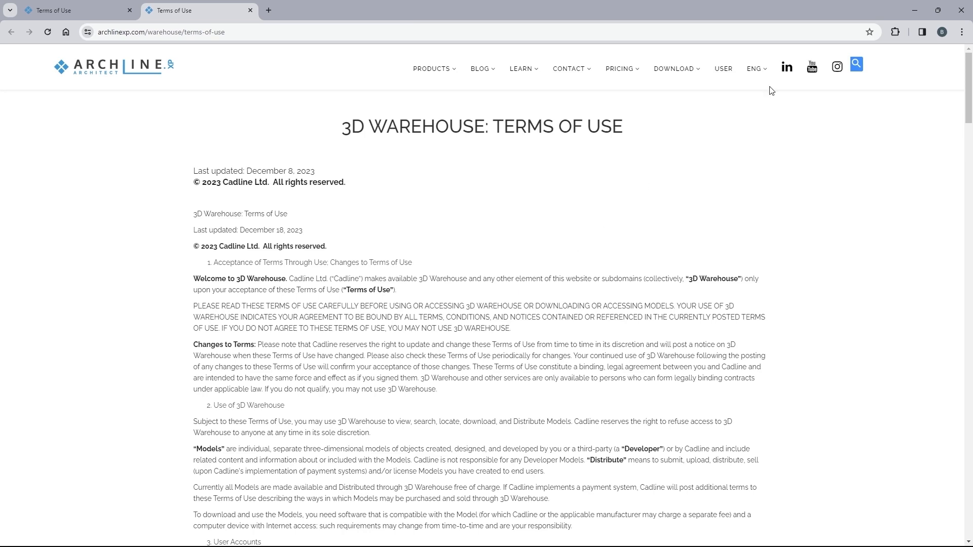
left_click(962, 10)
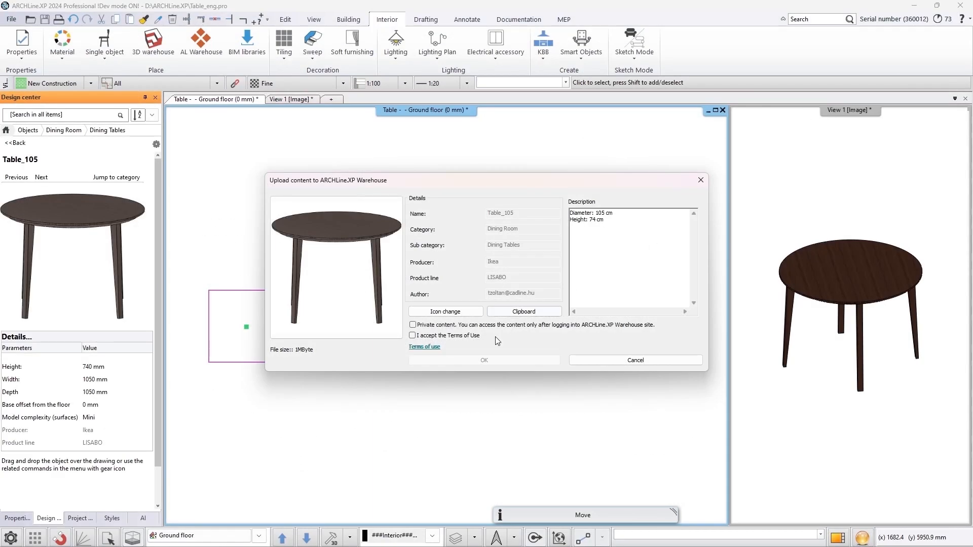
Accept the Terms of Use and upload Table_105 to the ARCHLine.XP Warehouse
left_click(413, 335)
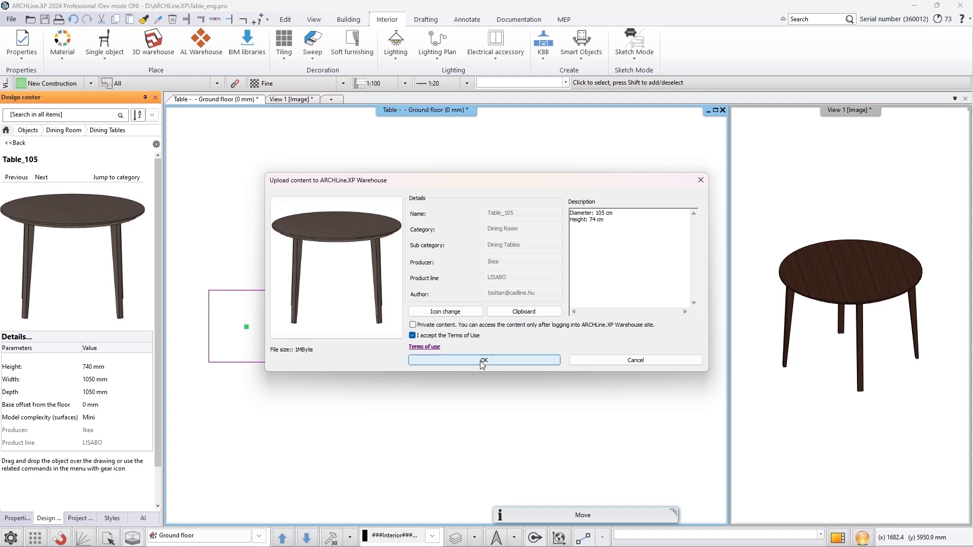
left_click(483, 360)
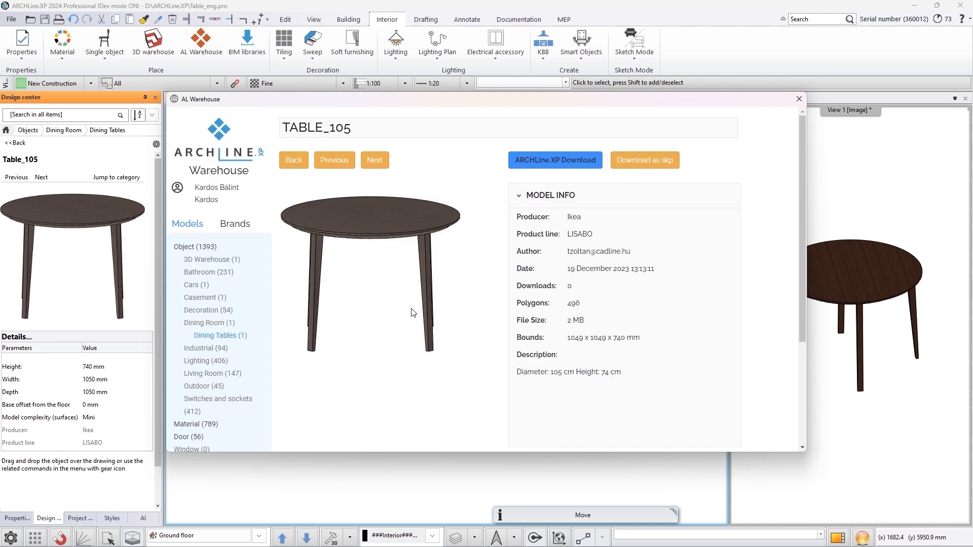
Download Table_105 from the Warehouse, overwrite the library item, and place it under the "ARCHLine.XP 3D Warehouse" label
left_click(557, 164)
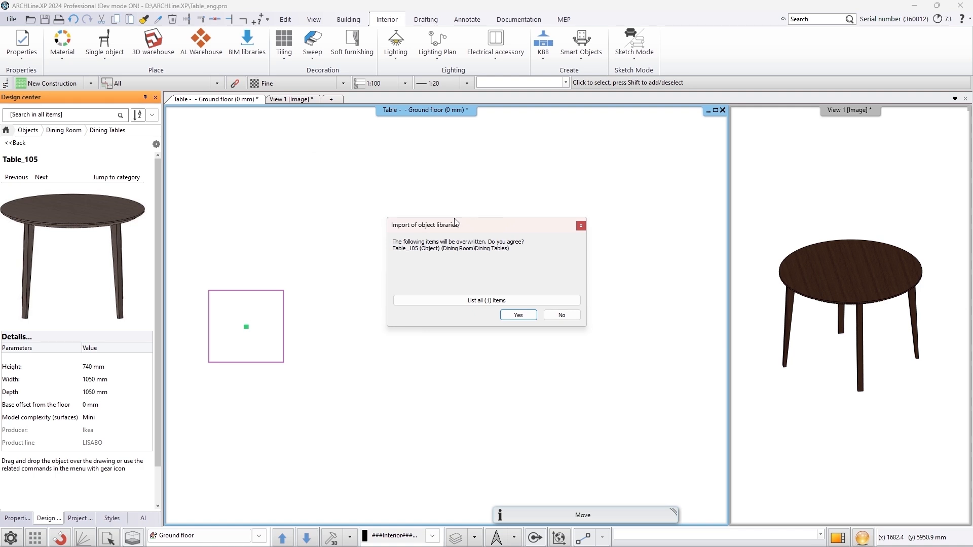
left_click(520, 315)
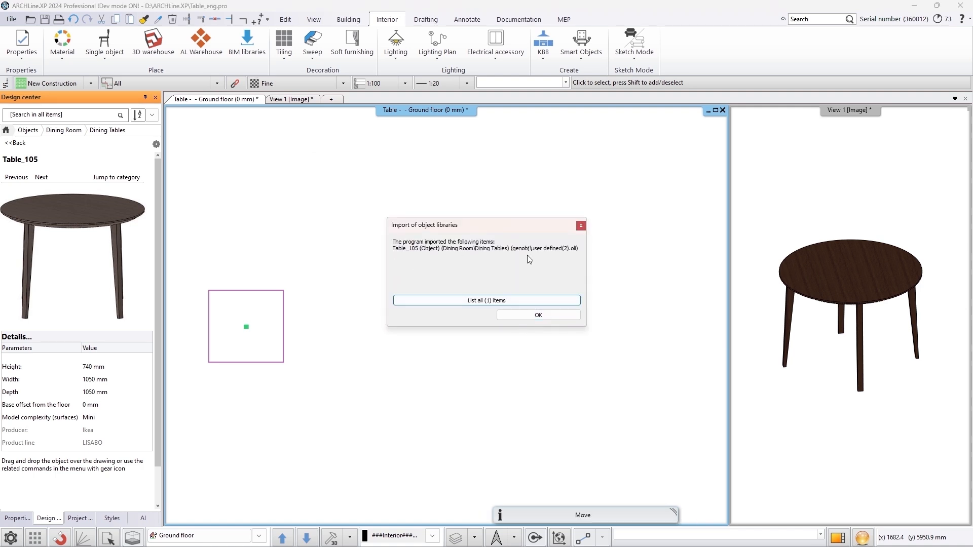
left_click(519, 315)
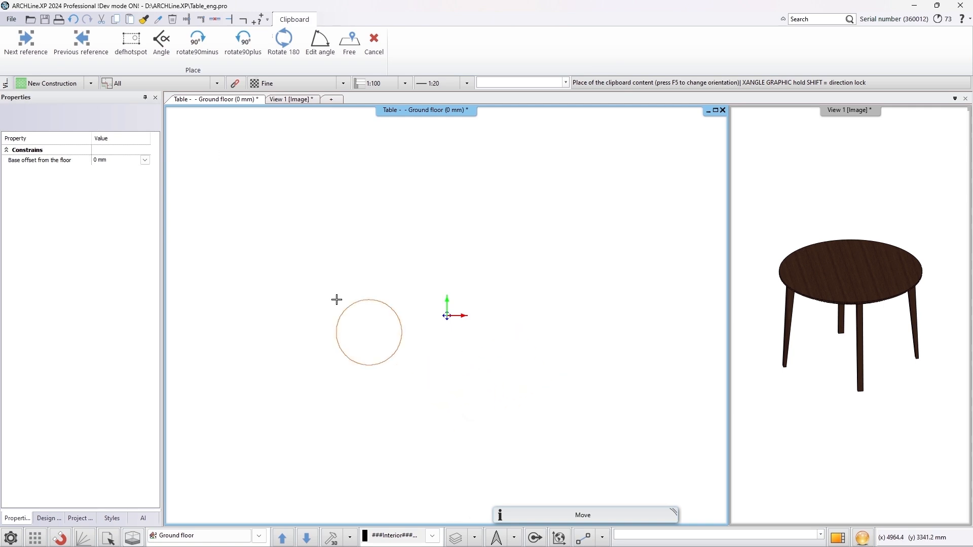
left_click(351, 295)
key("Escape")
left_click(449, 328)
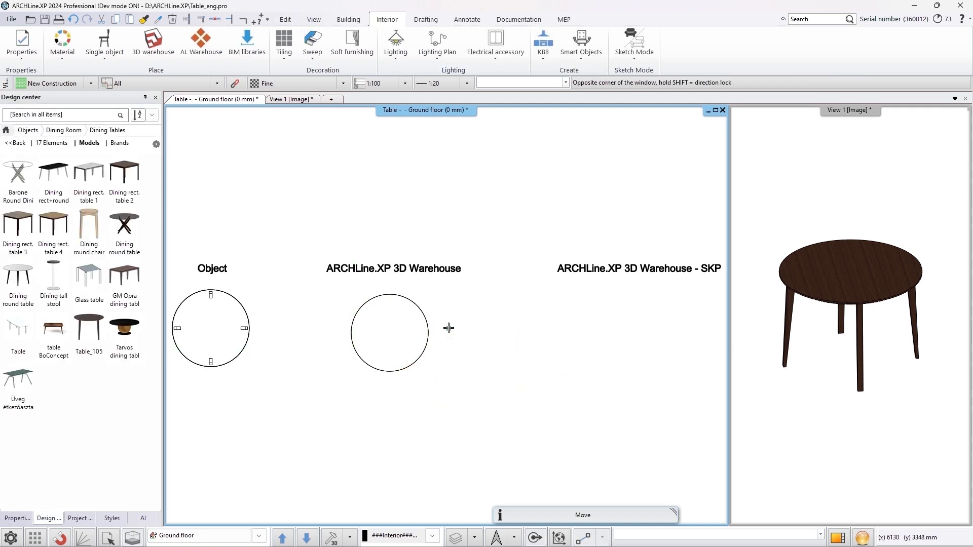
Find Table_105 in the Warehouse under Brands, Ikea, LISABO and download it as SKP
left_click(205, 50)
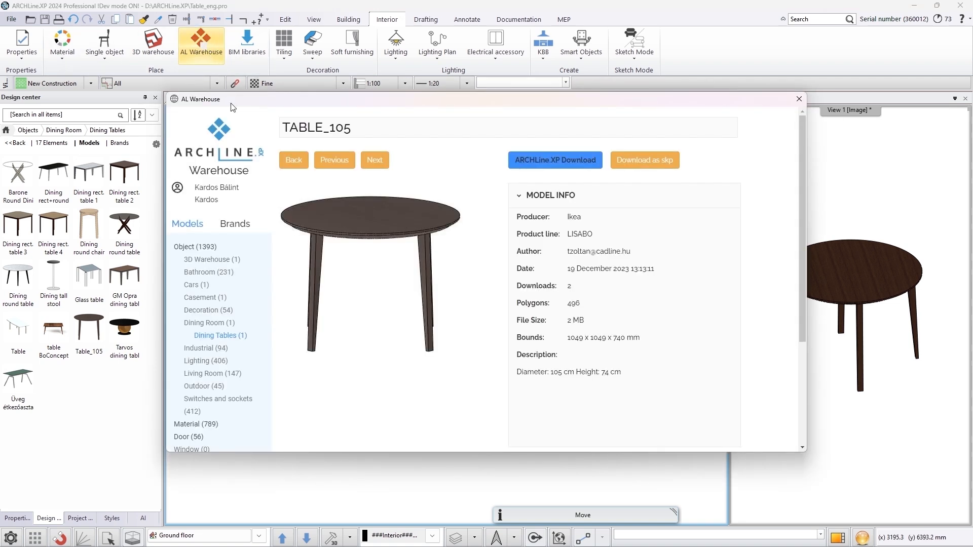
left_click(205, 155)
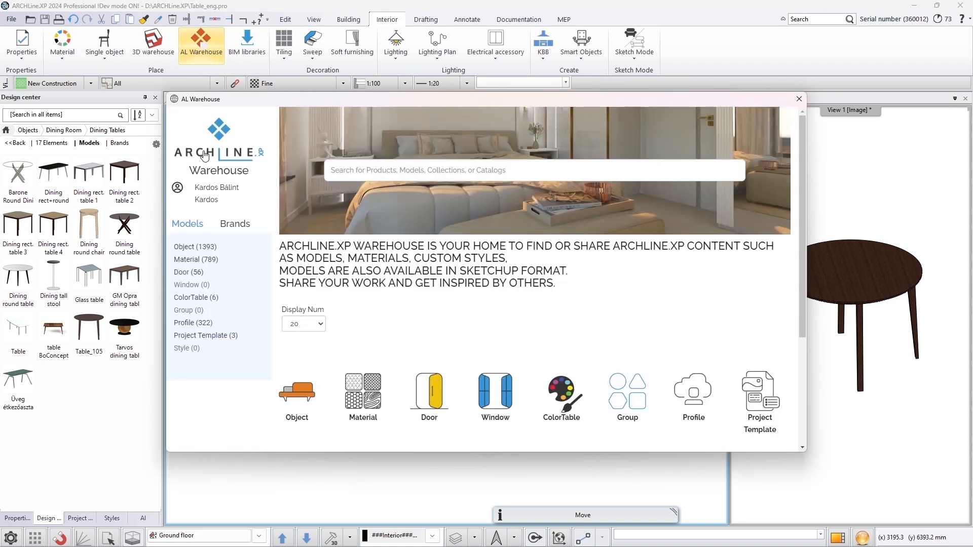
left_click(236, 227)
left_click(214, 245)
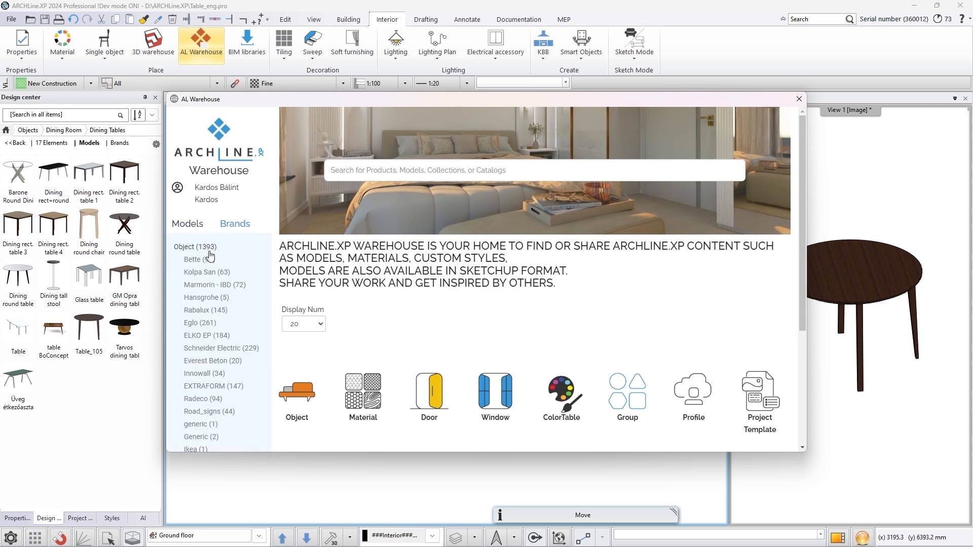
scroll(208, 274, "down", 2)
left_click(197, 348)
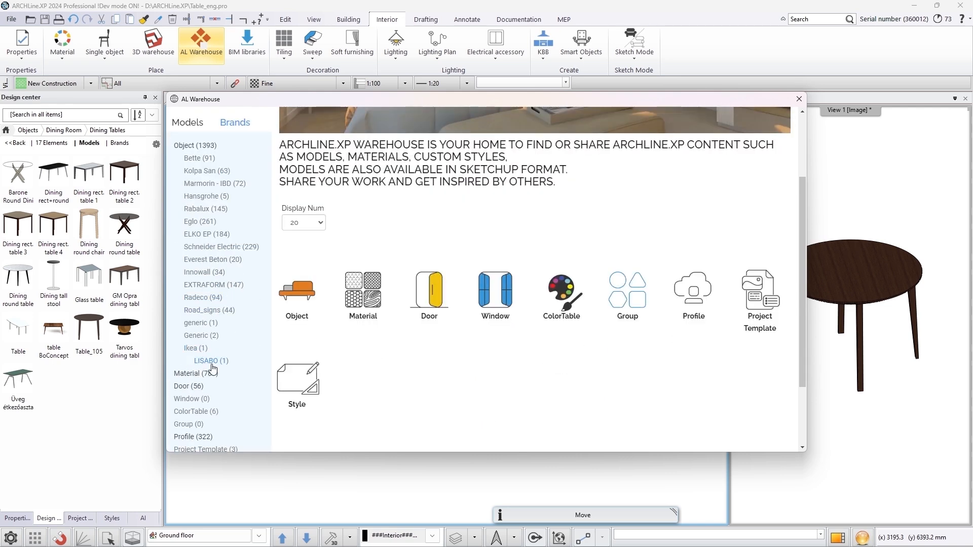
left_click(212, 363)
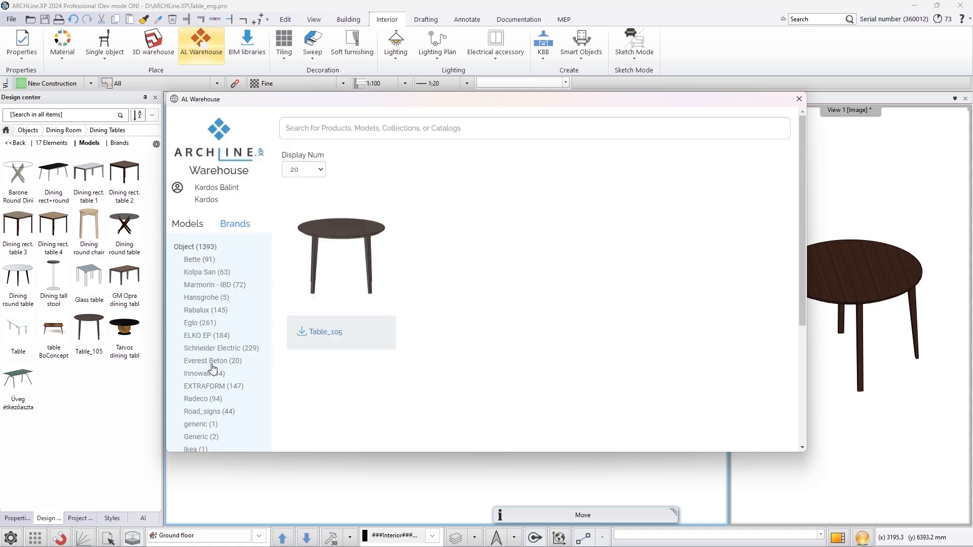
left_click(329, 265)
left_click(635, 163)
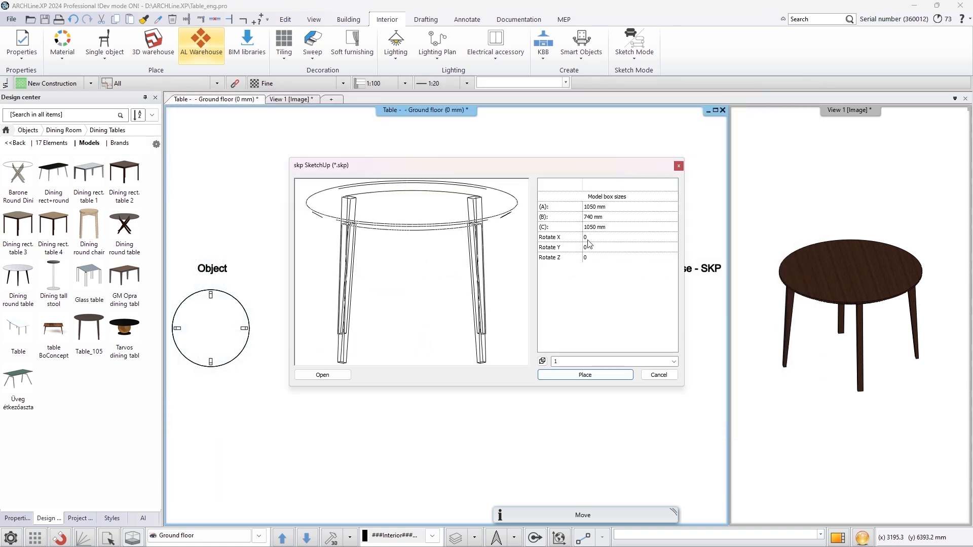
Save the SKP as library item "Table_105_skp" with product line LISABO and place it under the "ARCHLine.XP 3D Warehouse - SKP" label
left_click(549, 379)
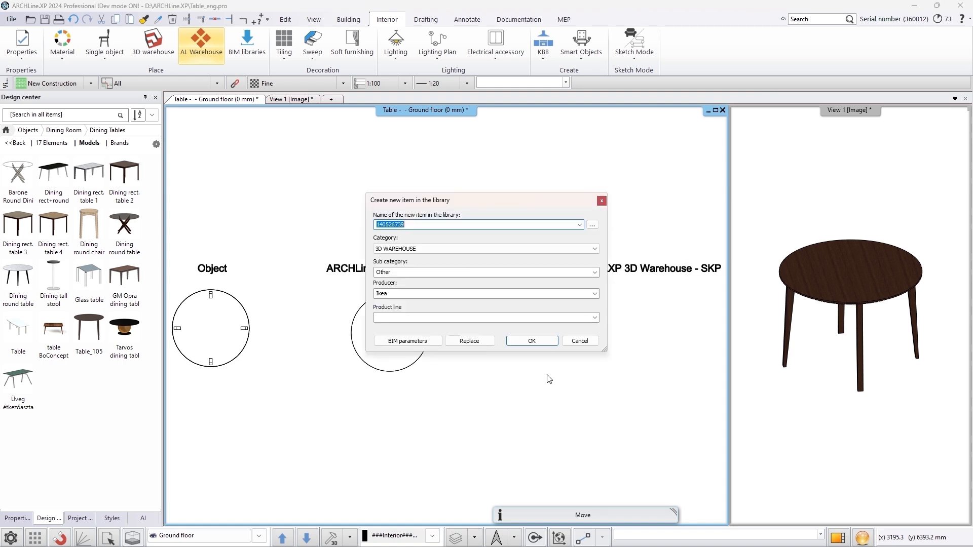
type("Table_105_skp")
left_click(595, 318)
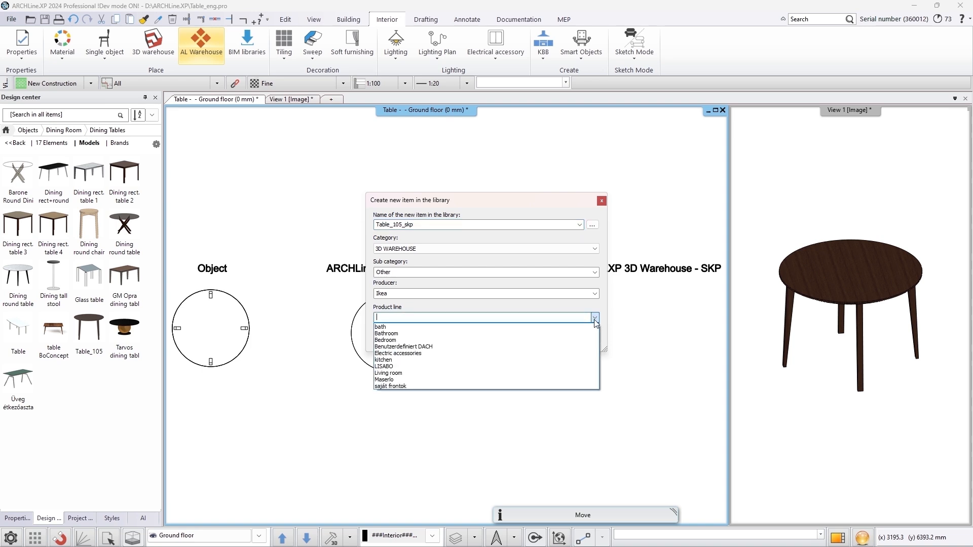
left_click(474, 367)
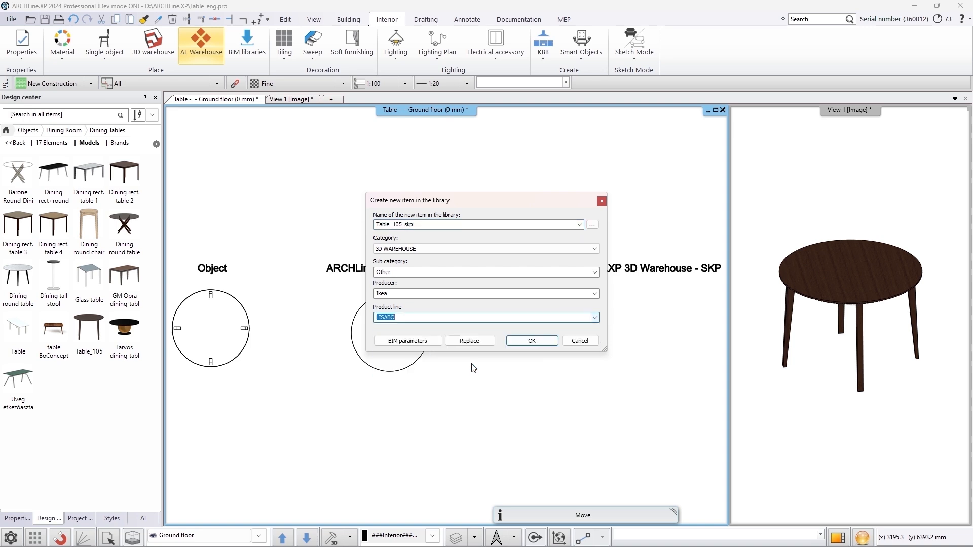
left_click(527, 341)
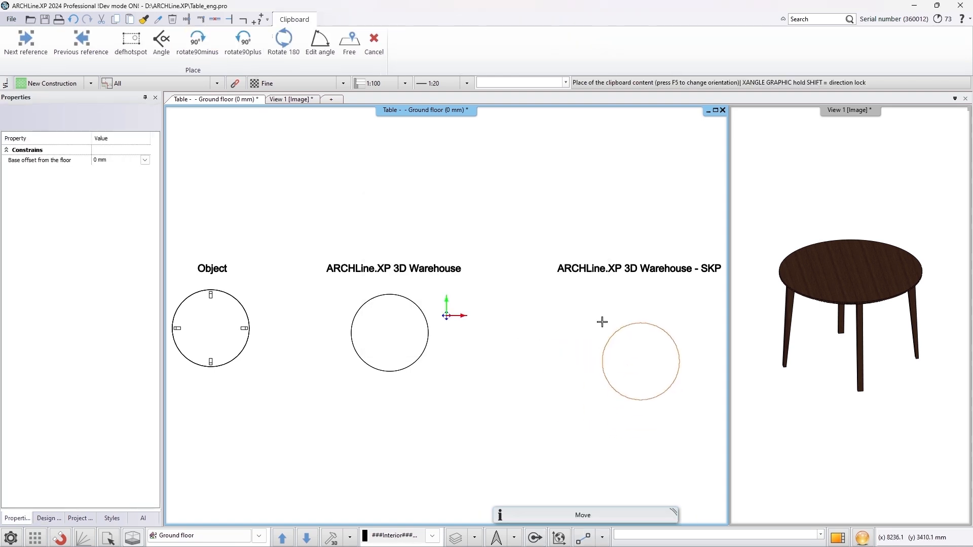
left_click(604, 294)
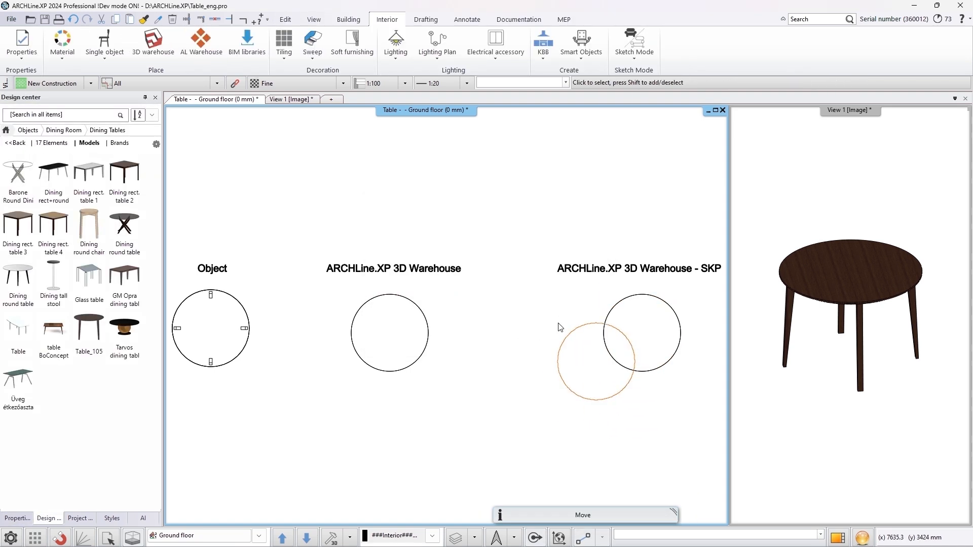
left_click(871, 337)
scroll(863, 362, "down", 5)
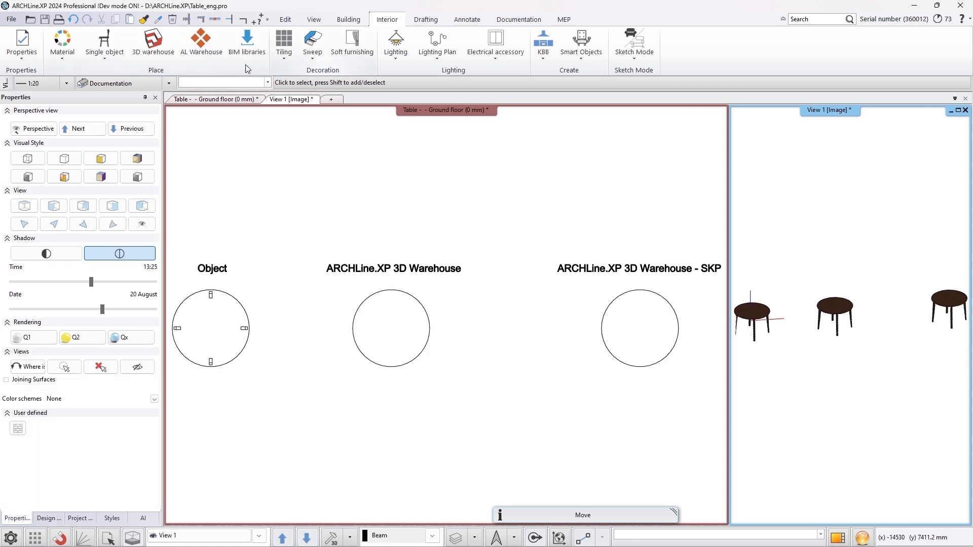
Browse the Warehouse's Lighting object and Rasch wallpaper material categories
left_click(201, 41)
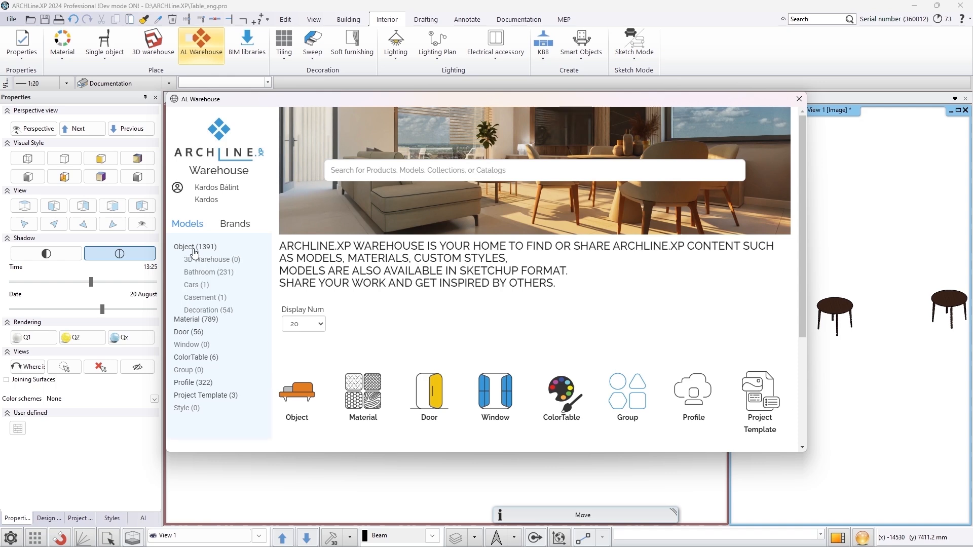
left_click(203, 349)
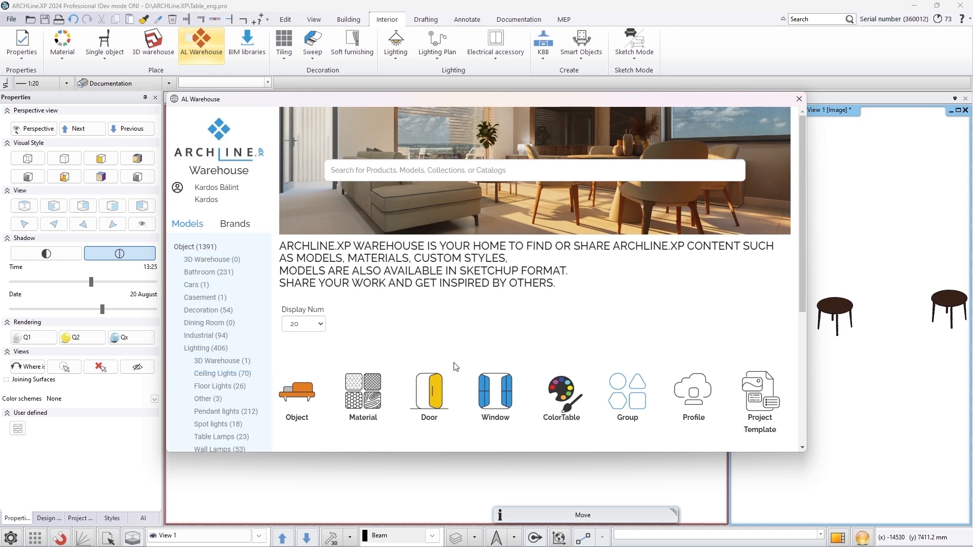
scroll(588, 335, "down", 10)
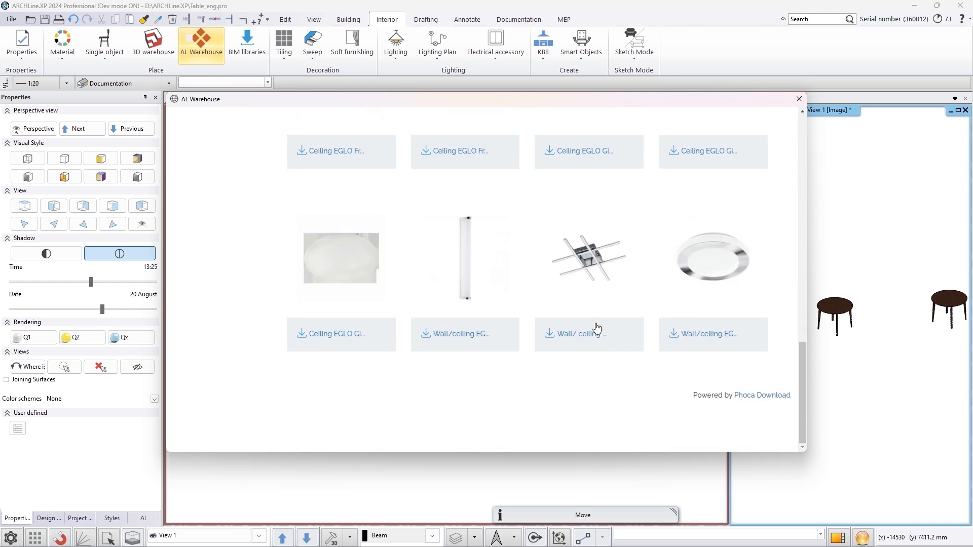
scroll(597, 329, "up", 6)
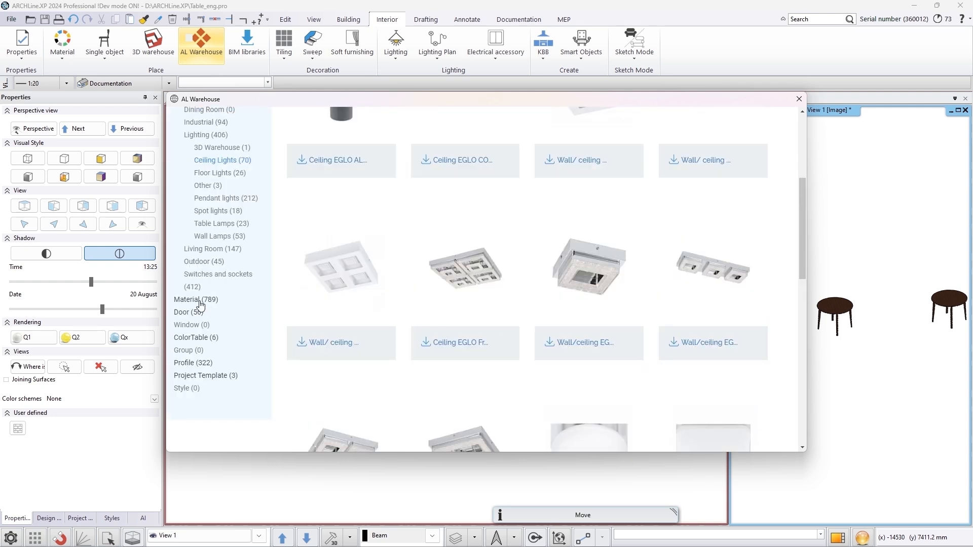
left_click(200, 305)
left_click(210, 375)
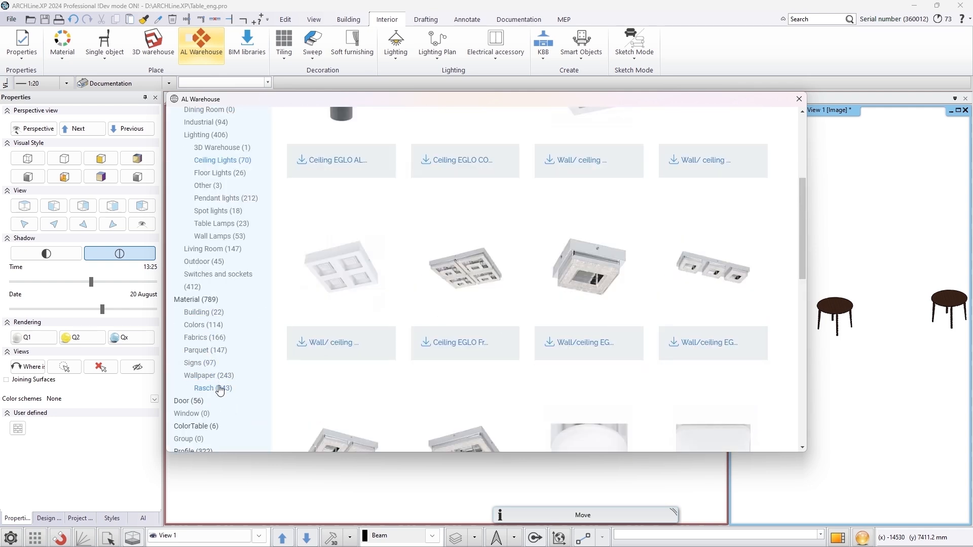
scroll(558, 267, "down", 10)
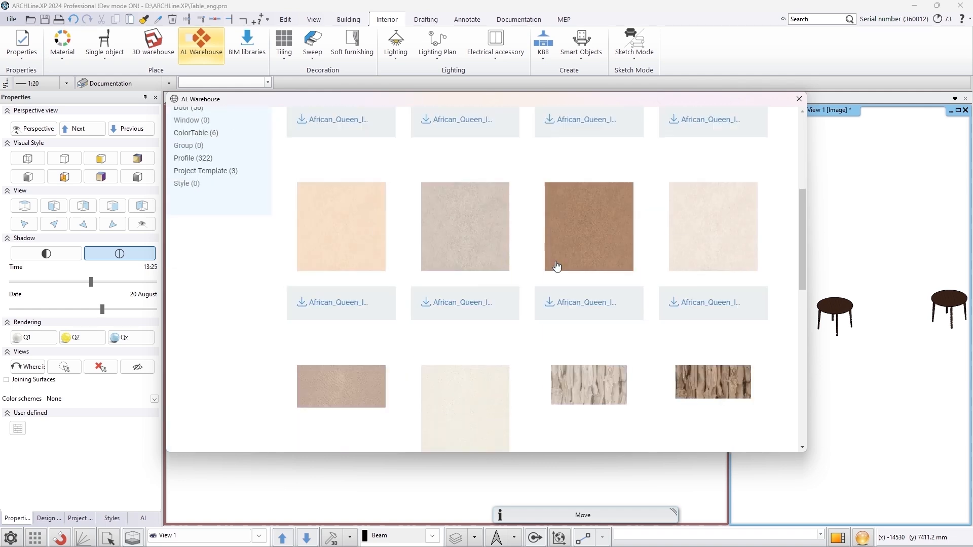
scroll(557, 266, "up", 3)
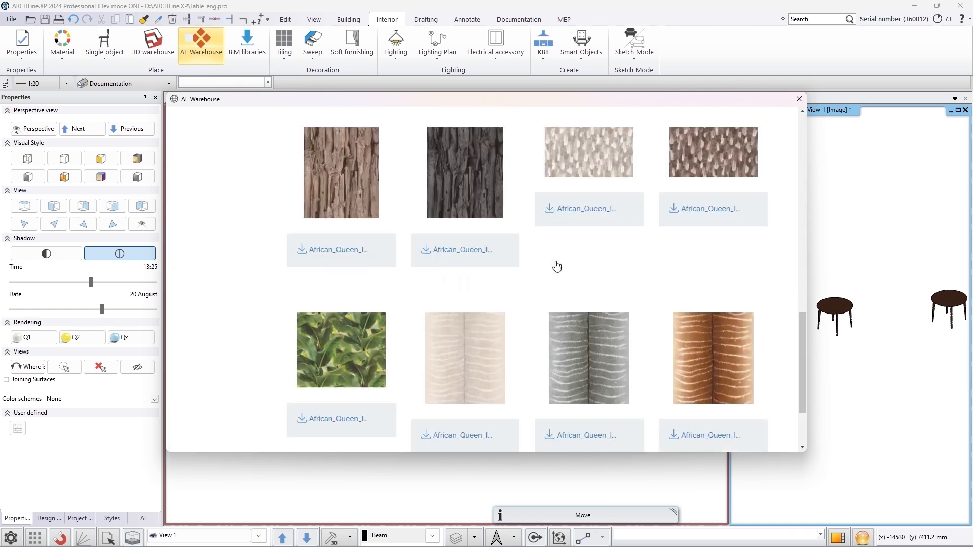
scroll(557, 266, "up", 5)
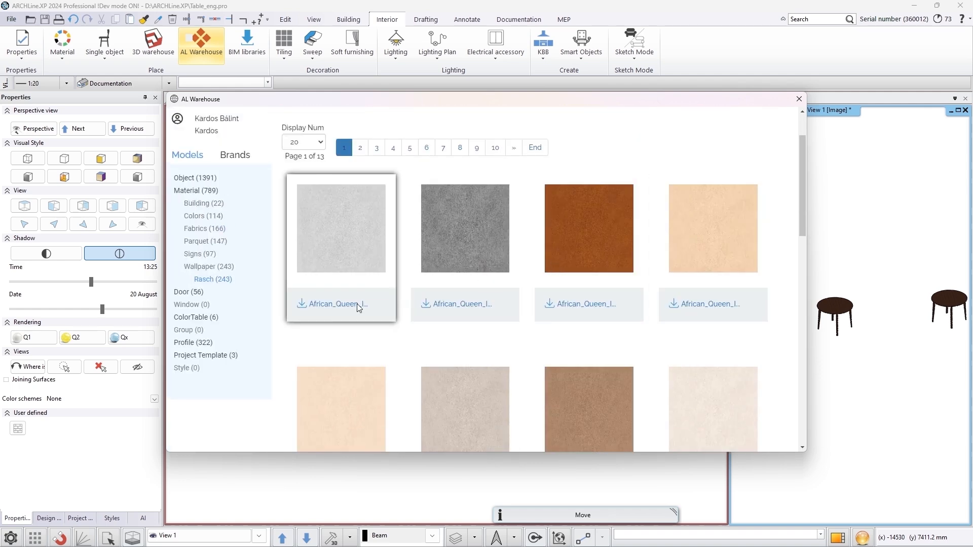
Browse the Industrial Beam Standards profiles in the Warehouse
left_click(200, 345)
left_click(201, 355)
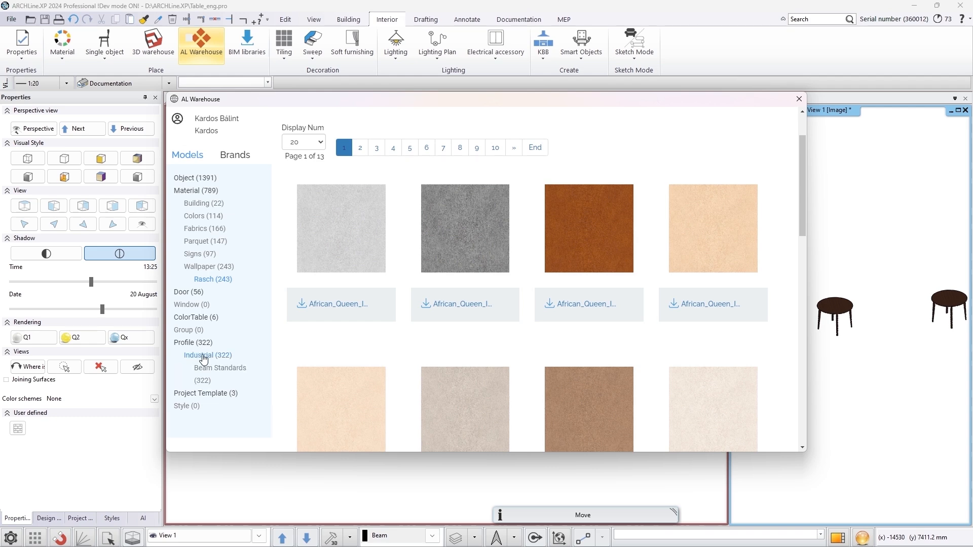
left_click(211, 371)
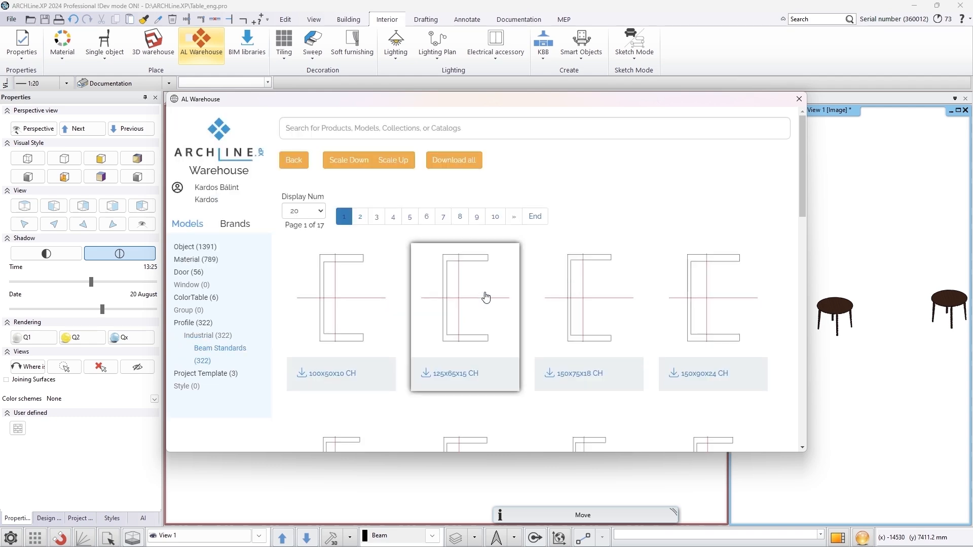
scroll(484, 297, "down", 3)
scroll(486, 297, "down", 5)
scroll(484, 264, "up", 10)
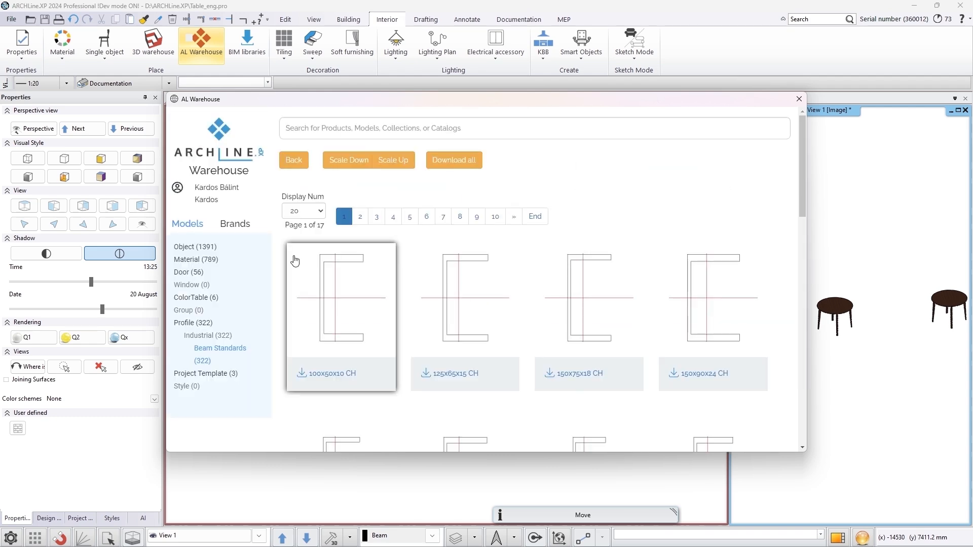
Browse Warehouse content by brand, viewing Rabalux wall lamps and Egger Comfort Kingsize materials
left_click(242, 226)
left_click(197, 246)
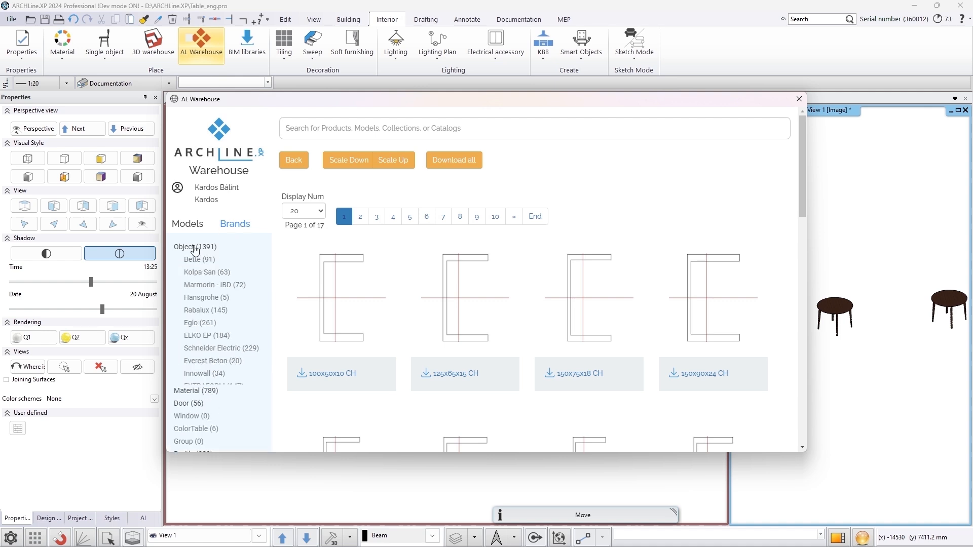
left_click(202, 311)
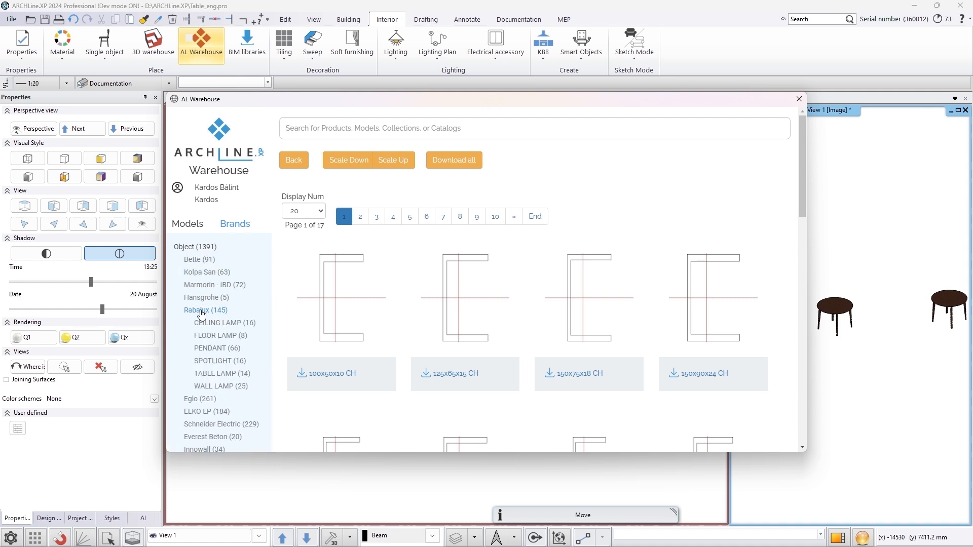
left_click(250, 395)
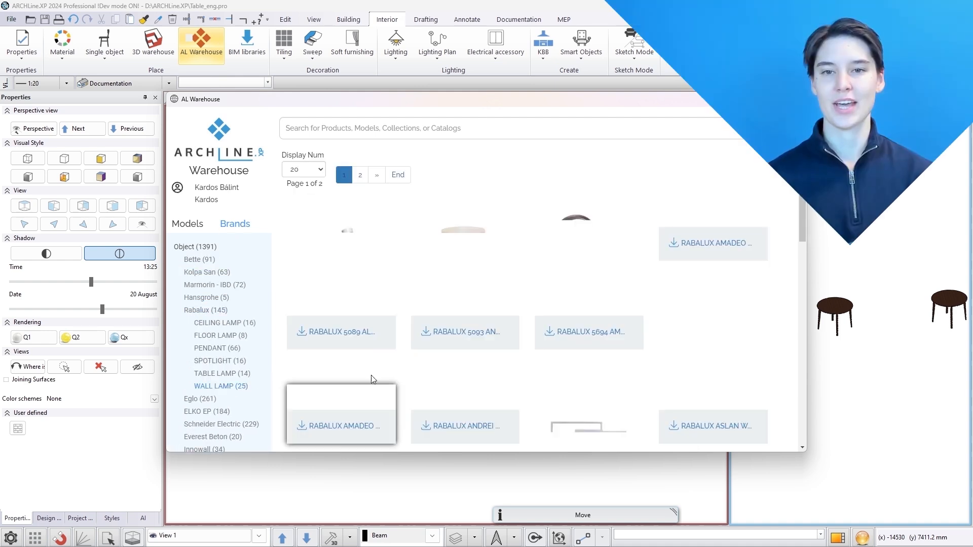
scroll(443, 338, "down", 5)
scroll(442, 337, "down", 4)
scroll(441, 336, "up", 10)
left_click(202, 253)
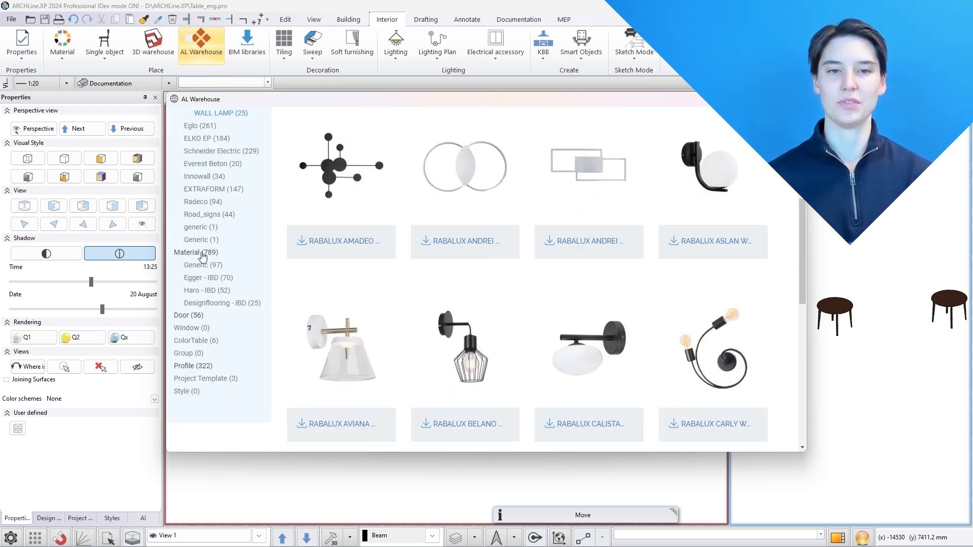
left_click(205, 278)
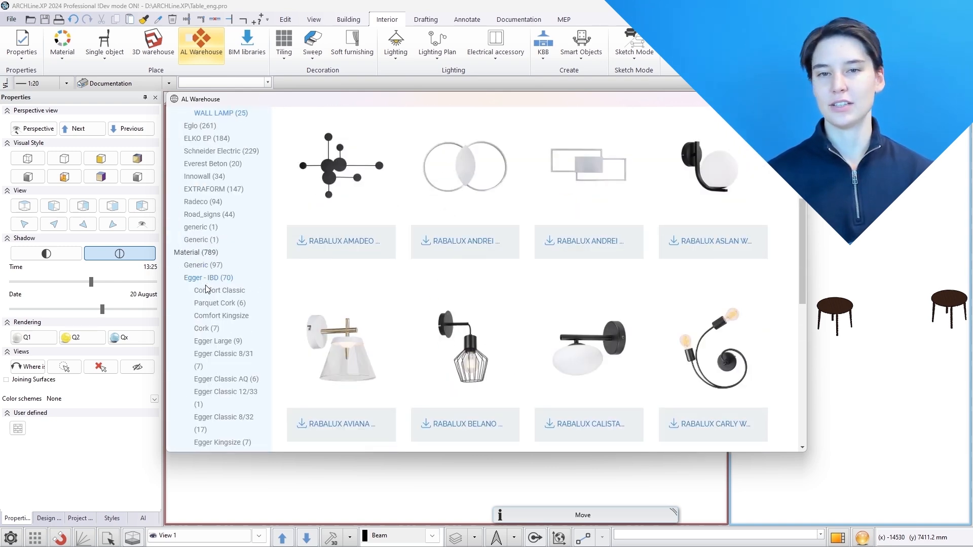
left_click(209, 319)
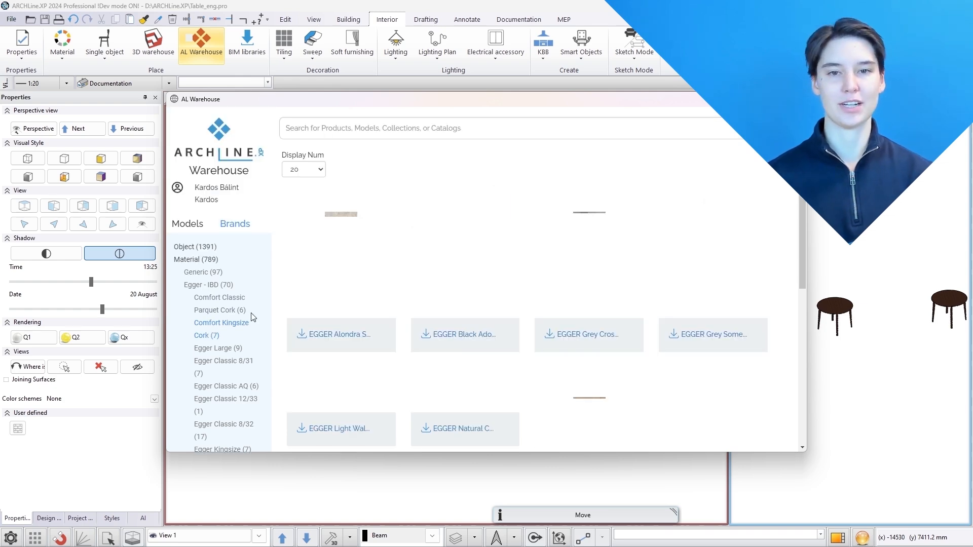
scroll(318, 312, "down", 5)
scroll(318, 311, "up", 5)
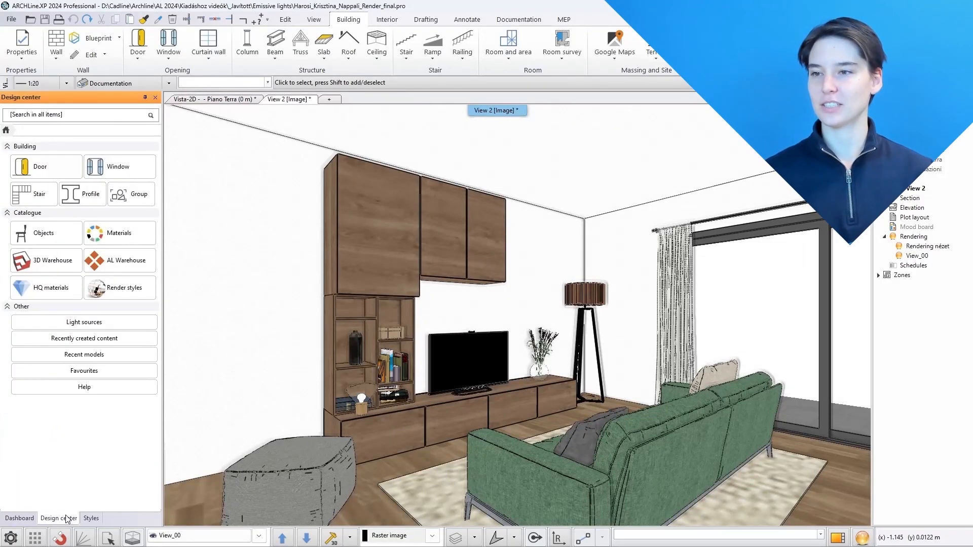
Download a seamless wallpaper texture from the 3D Warehouse and save it as library item "Abstract wallpaper"
left_click(53, 260)
left_click(518, 252)
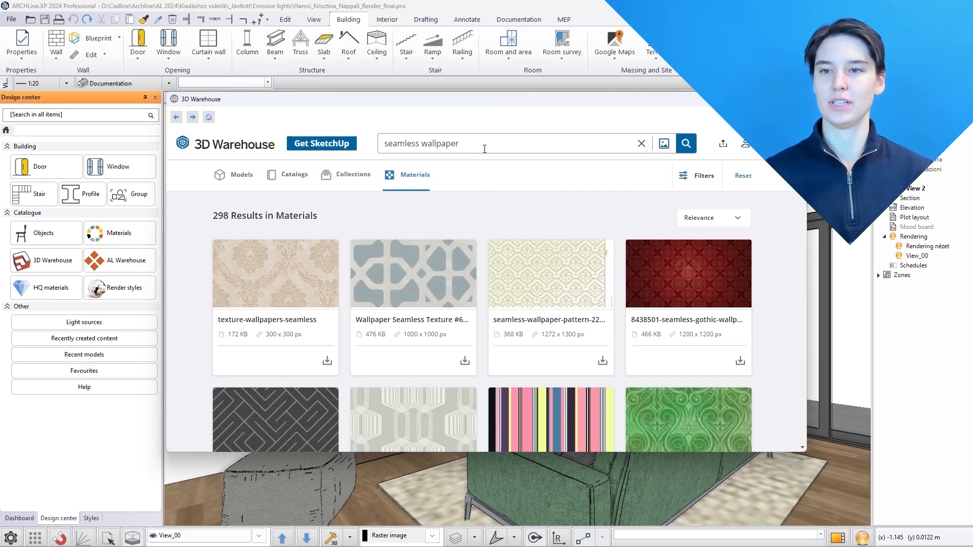
scroll(483, 248, "down", 3)
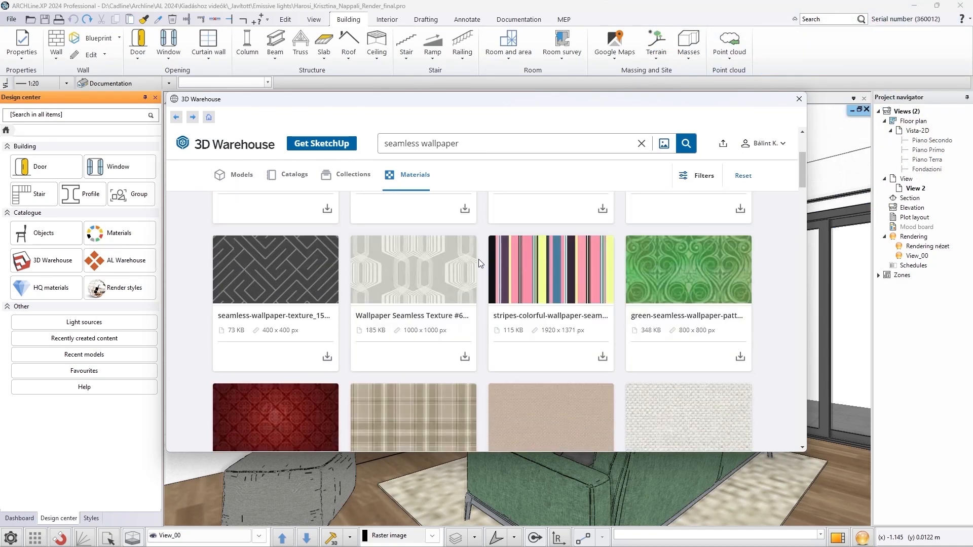
left_click(464, 356)
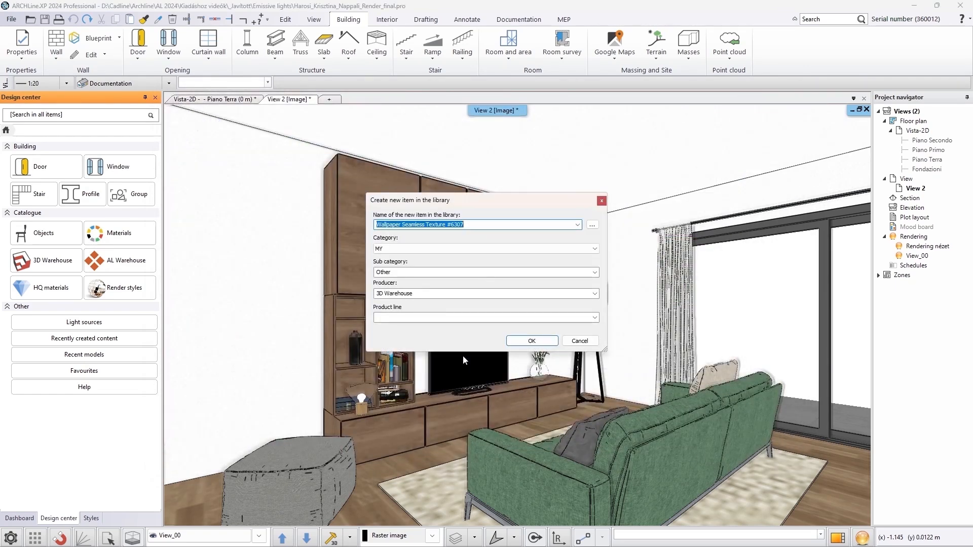
type("Abstract wallpaper")
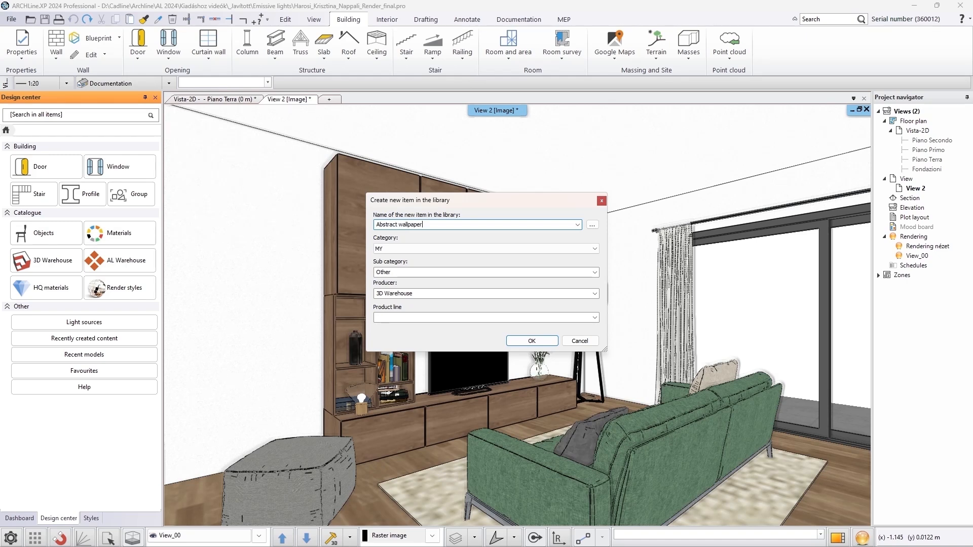
left_click(532, 341)
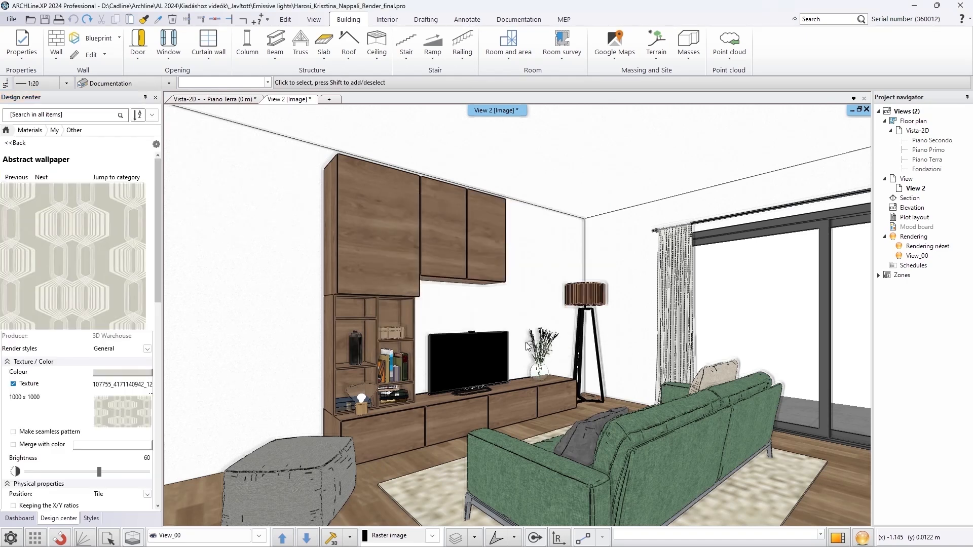
Set the Abstract wallpaper material's render style to Wall and its texture height to 0.5 m
scroll(101, 304, "down", 2)
left_click(122, 289)
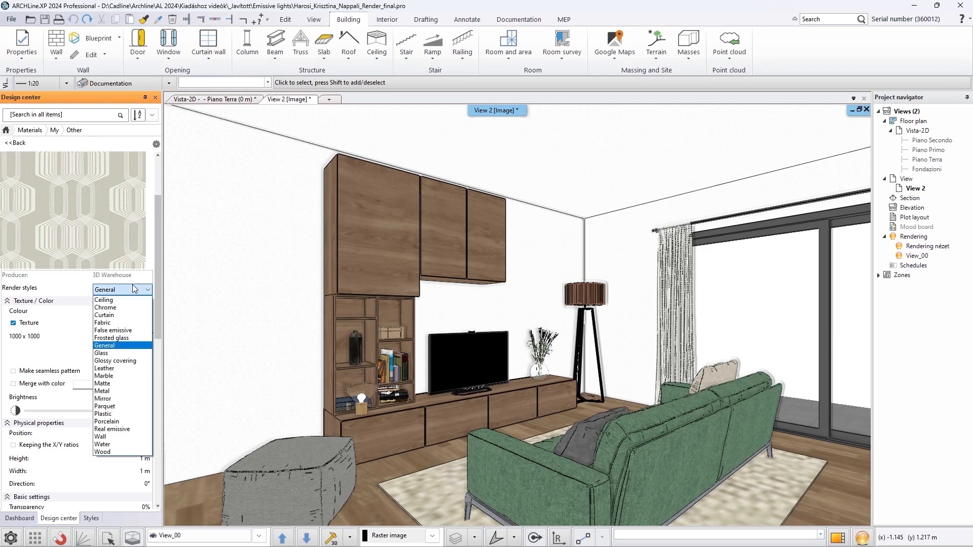
left_click(104, 436)
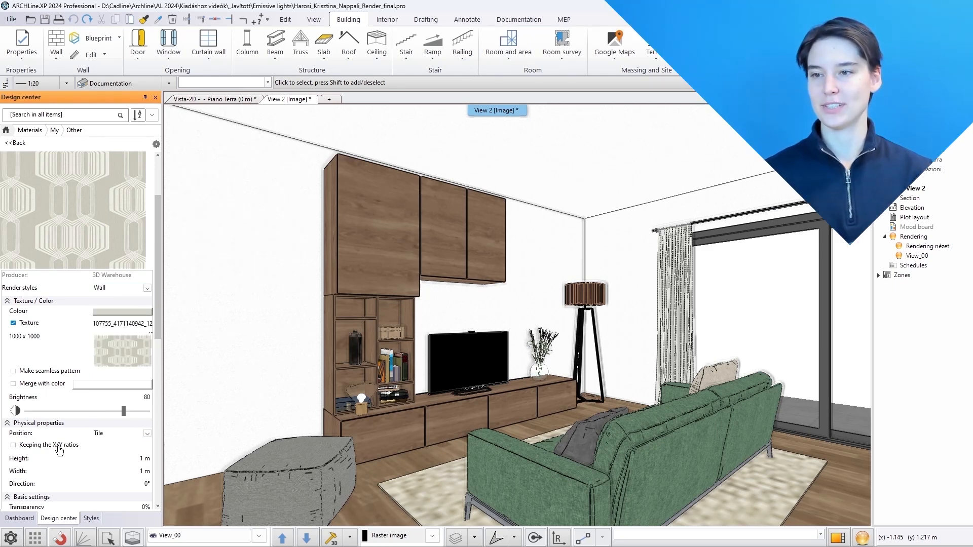
left_click(145, 459)
type("0.5")
key("Return")
Drag the wallpaper material onto the room's wall and start inserting it as a raster image on that surface
scroll(146, 461, "down", 6)
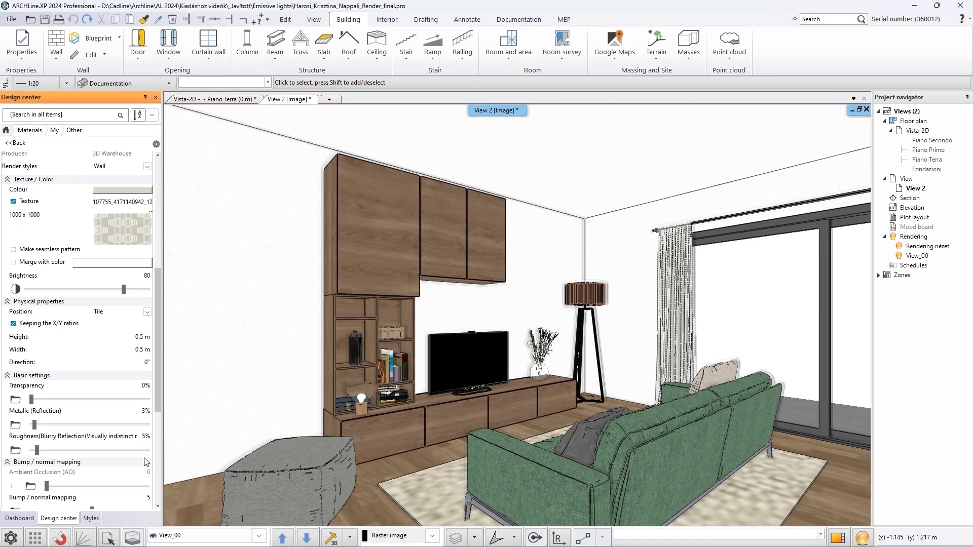
scroll(145, 461, "down", 3)
scroll(146, 462, "up", 10)
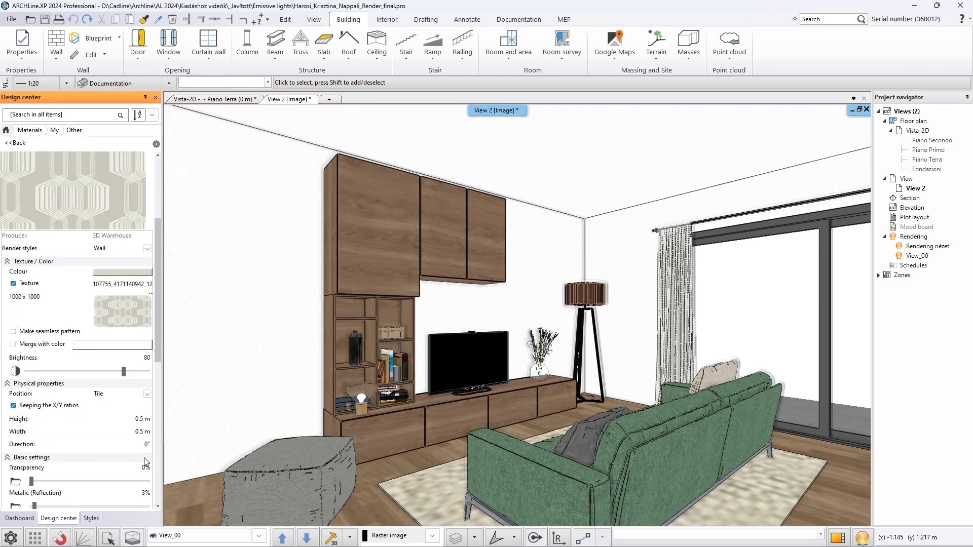
left_click_drag(98, 262, 256, 301)
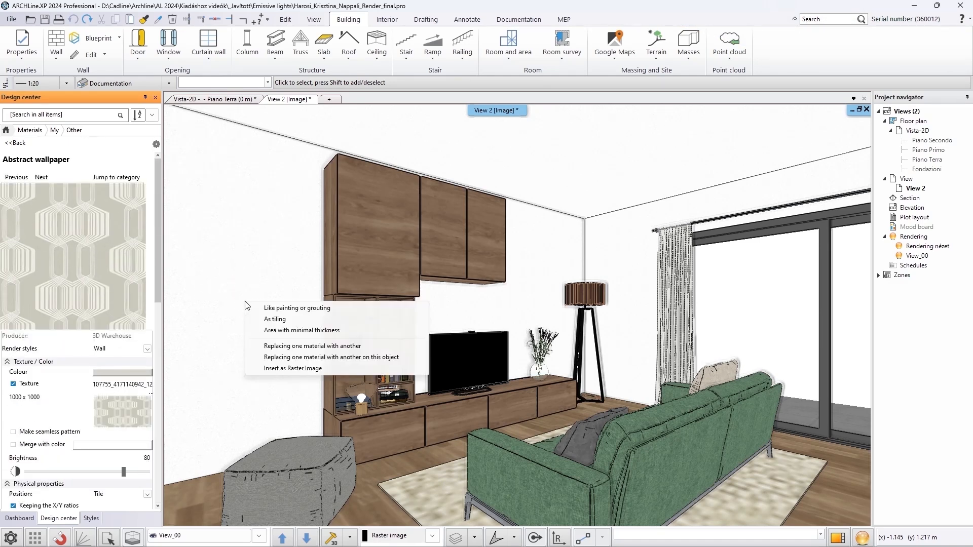
left_click(286, 358)
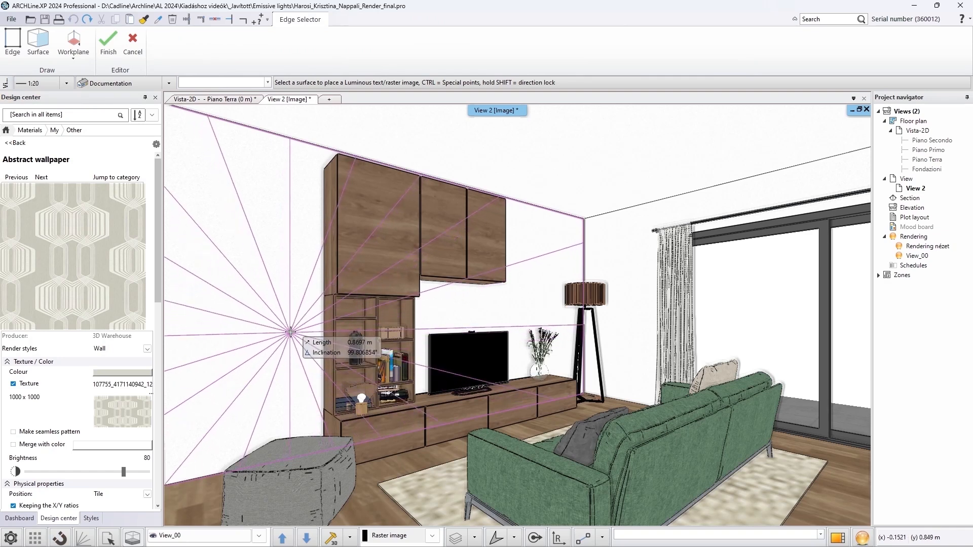
left_click(290, 332)
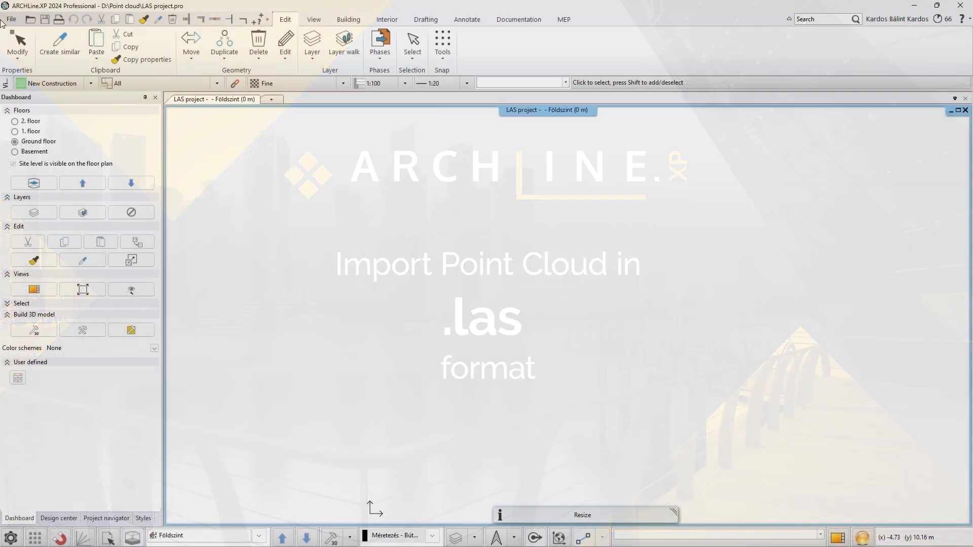
Import the point cloud file 3_Africa_Palace.las and place it in the floor plan
left_click(11, 19)
mouse_move(38, 131)
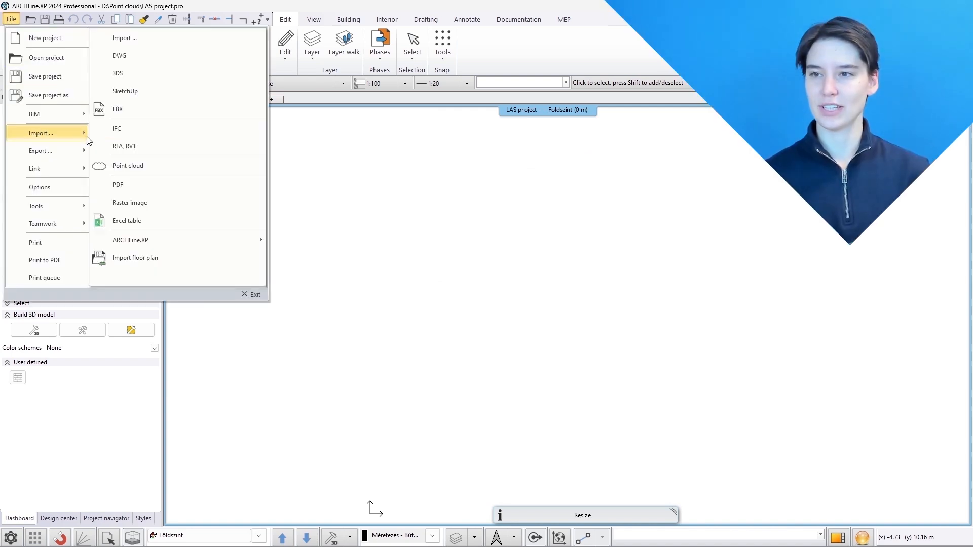
left_click(155, 166)
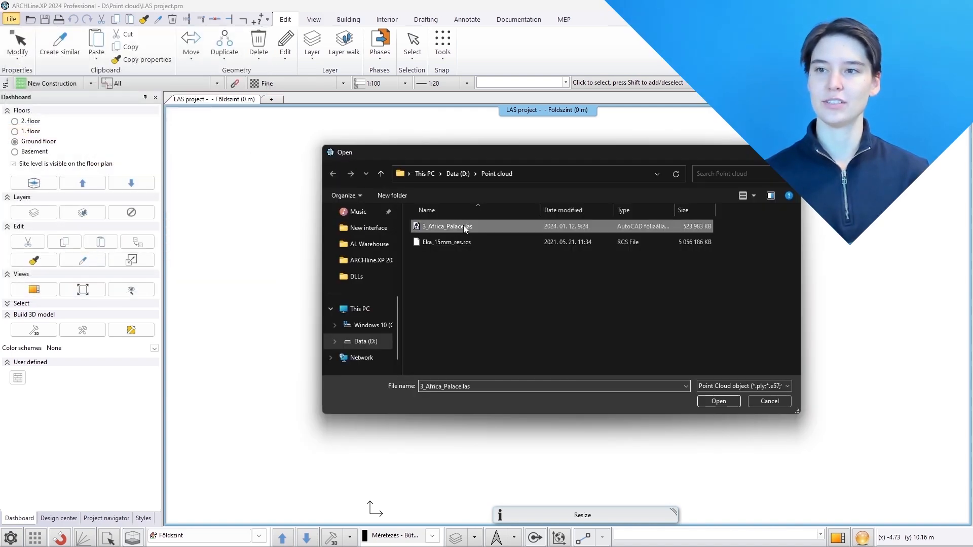
left_click(707, 400)
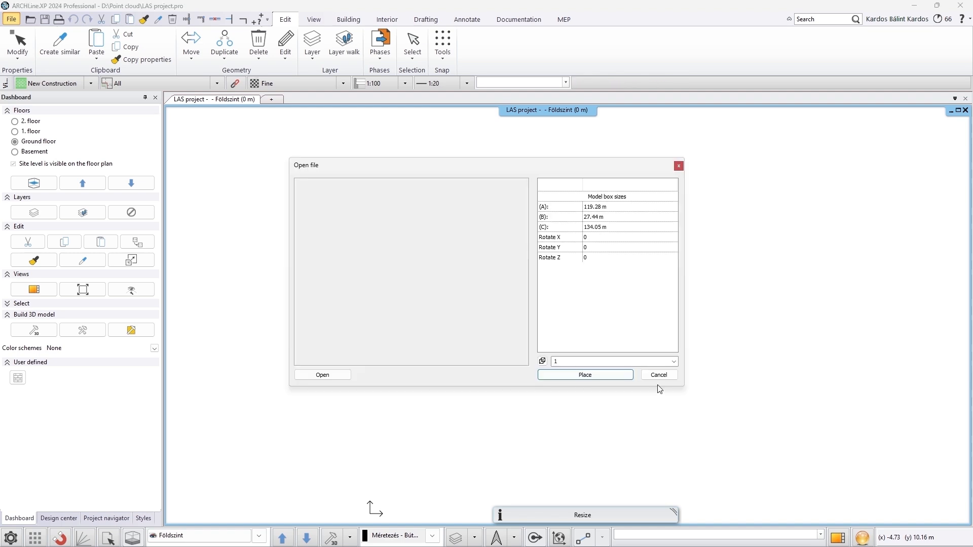
left_click(604, 375)
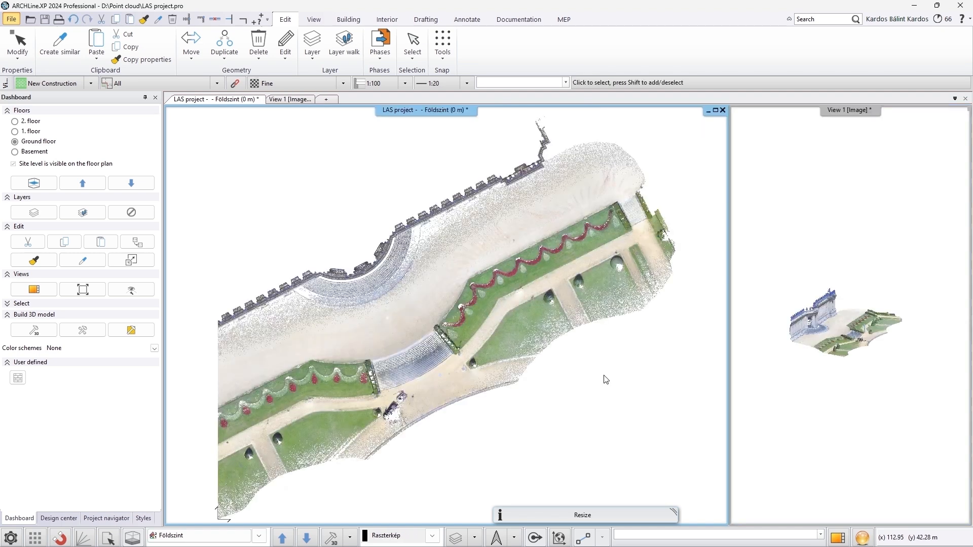
Rotate the point cloud by reference points so the building's long edge lies horizontal in the plan
left_click(541, 339)
left_click(210, 318)
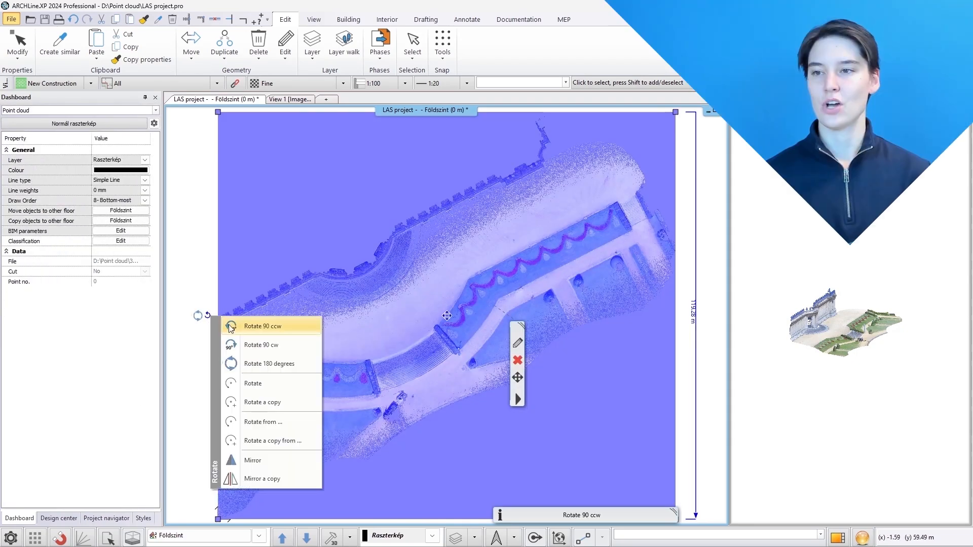
left_click(269, 420)
left_click(246, 312)
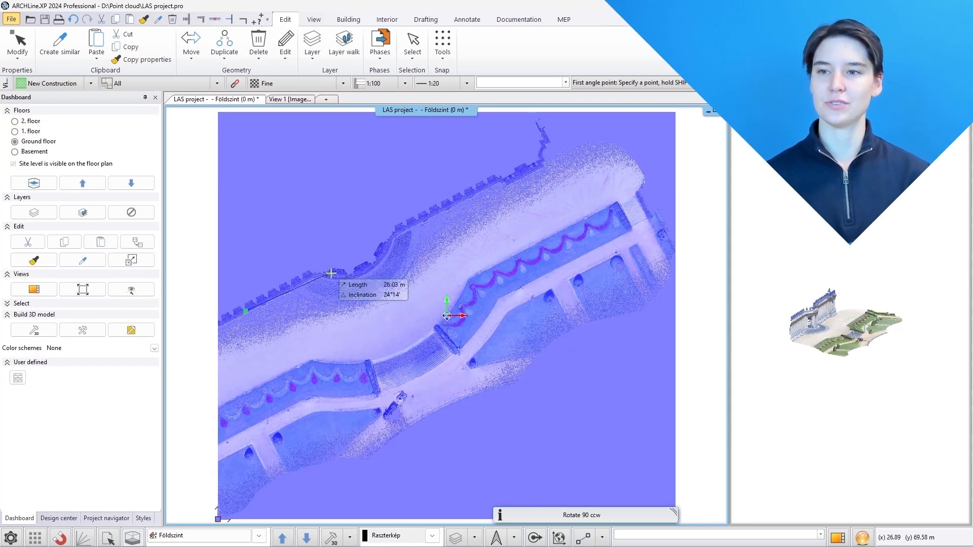
left_click(476, 191)
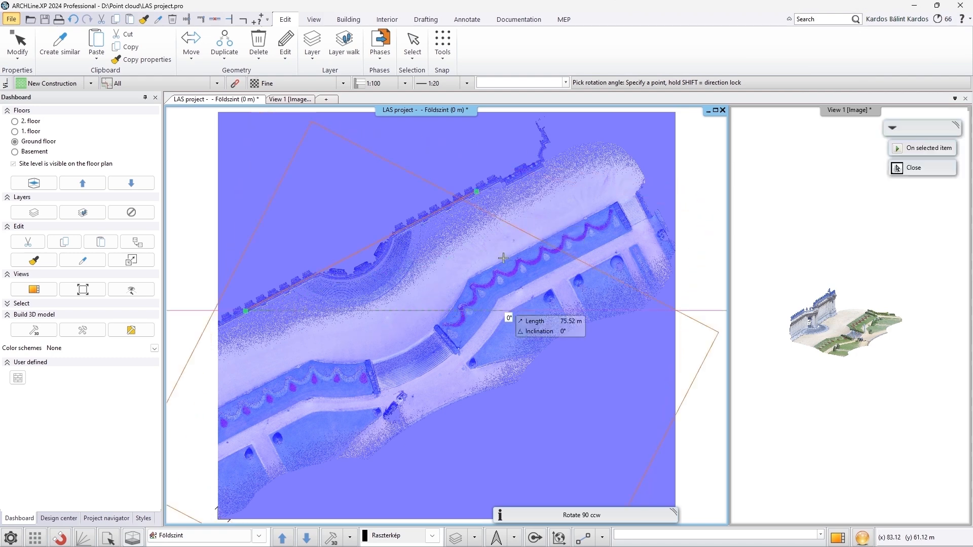
left_click(515, 308)
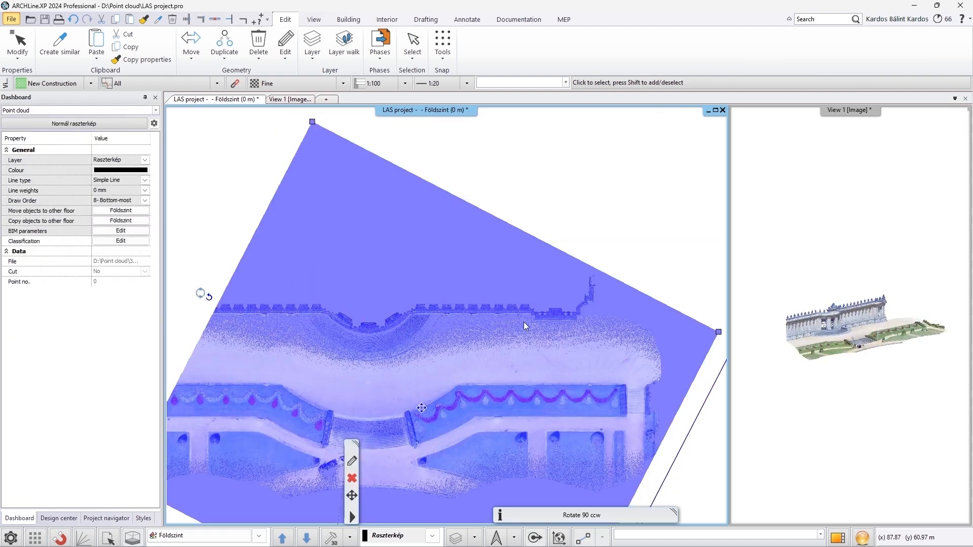
Add a section filter to the point cloud in the 3D view, named "Building front view"
left_click(771, 294)
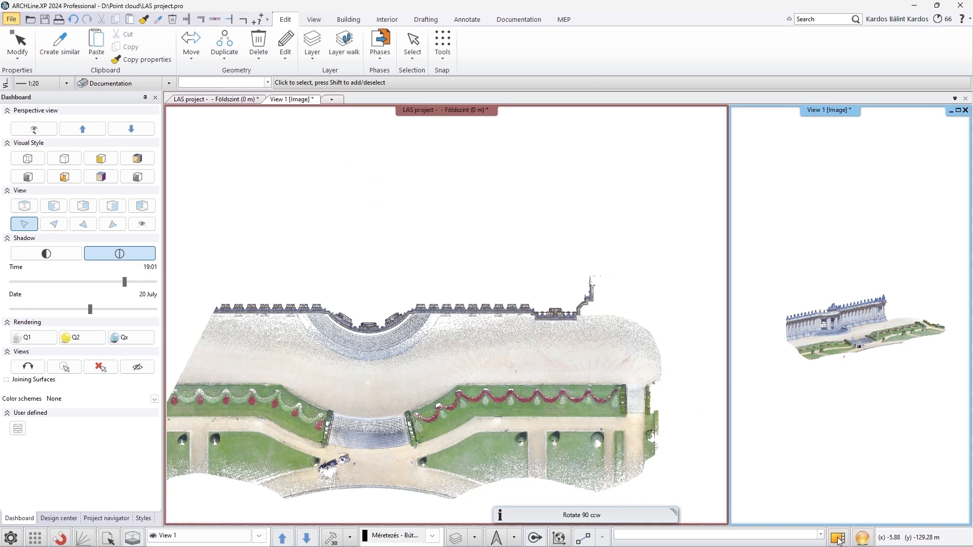
left_click(459, 337)
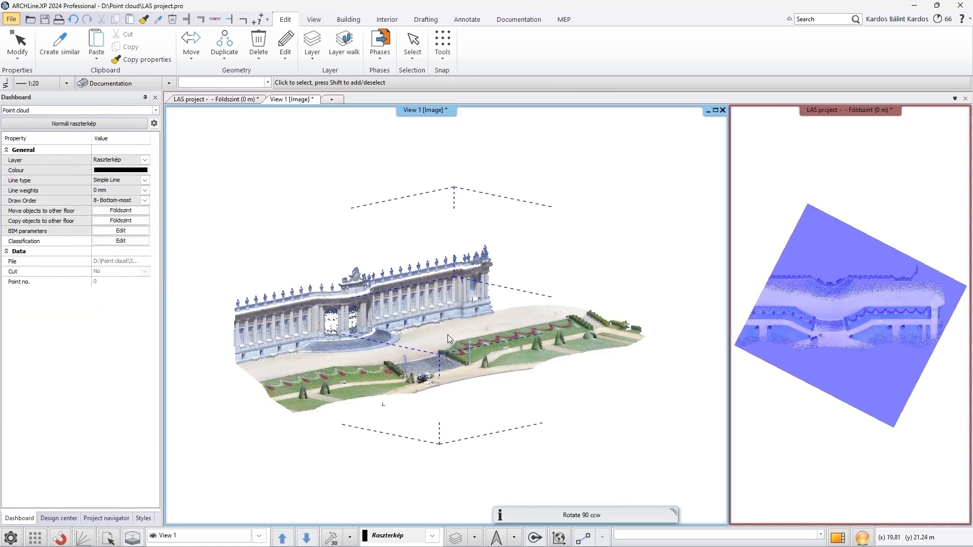
left_click(348, 19)
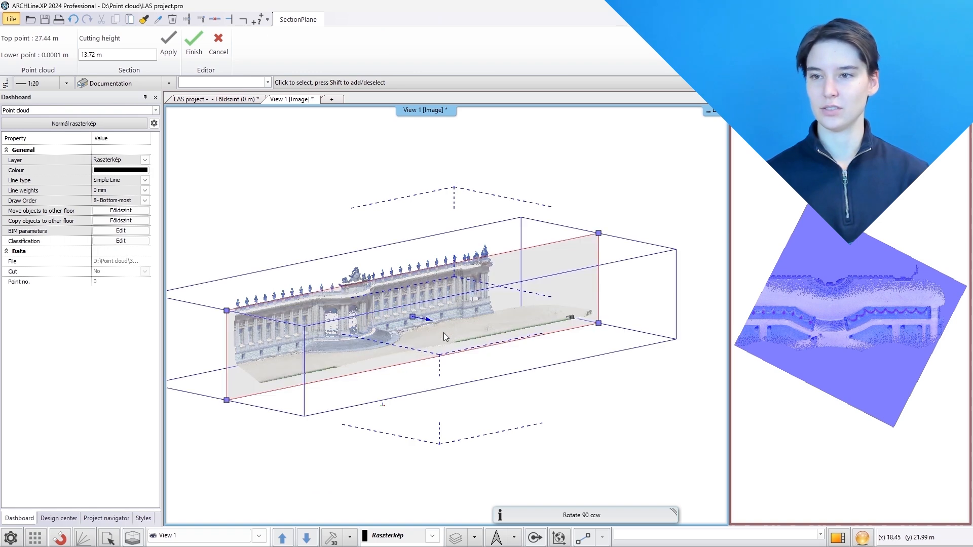
left_click(427, 321)
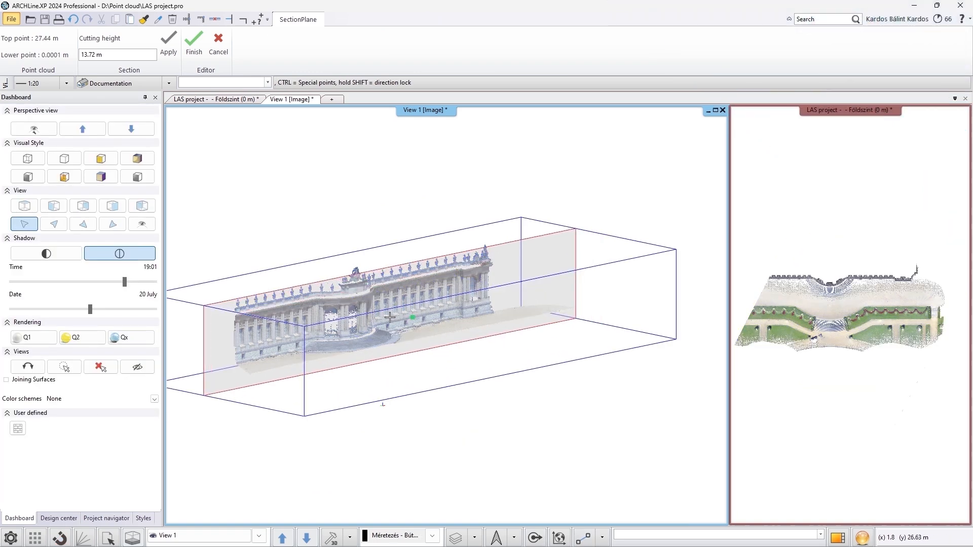
left_click(391, 318)
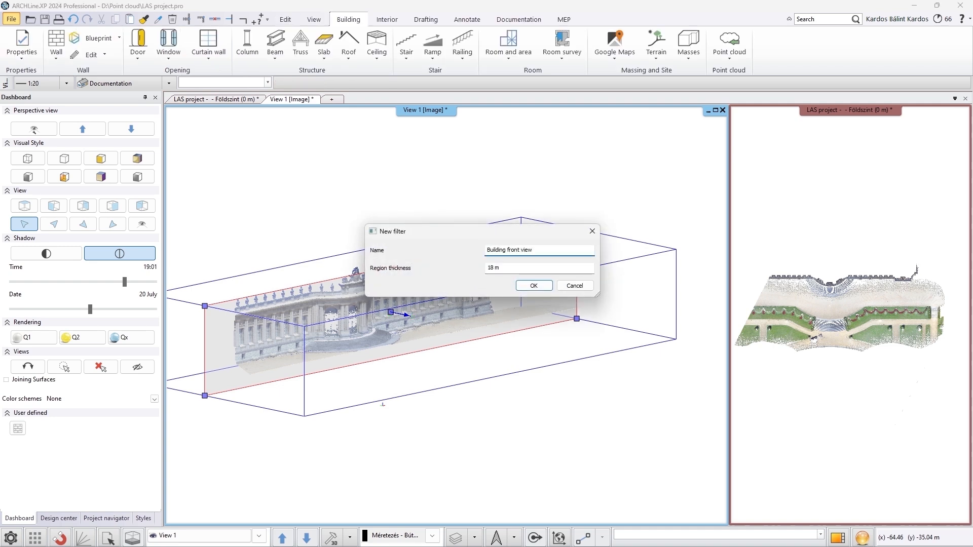
type("Building front view")
key("Return")
key("Escape")
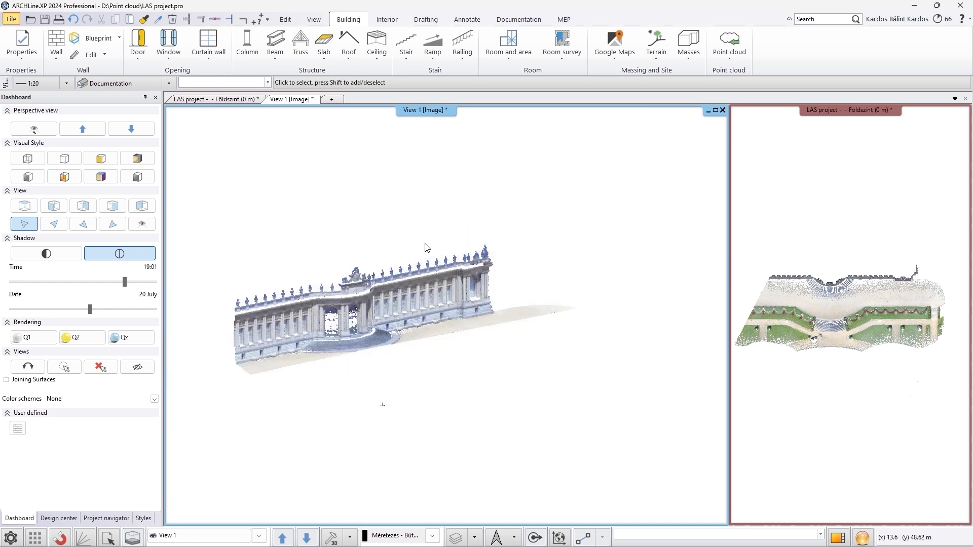
Examine the filtered point cloud from the standard 3D viewing directions
left_click(112, 224)
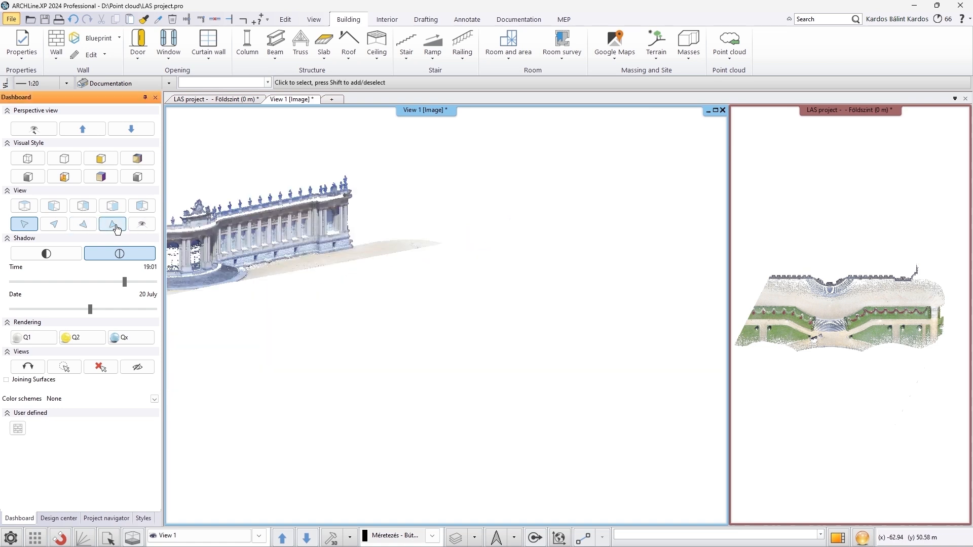
left_click(30, 204)
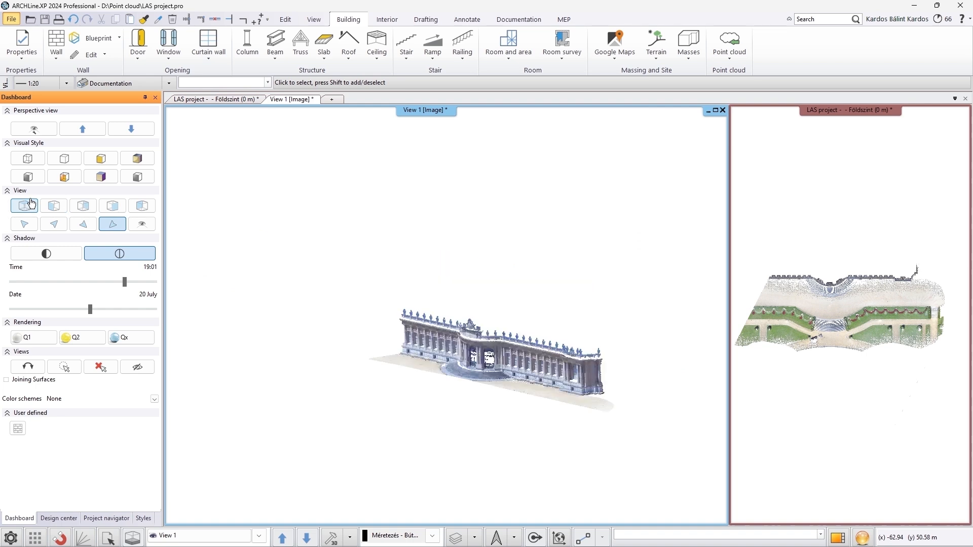
left_click(54, 205)
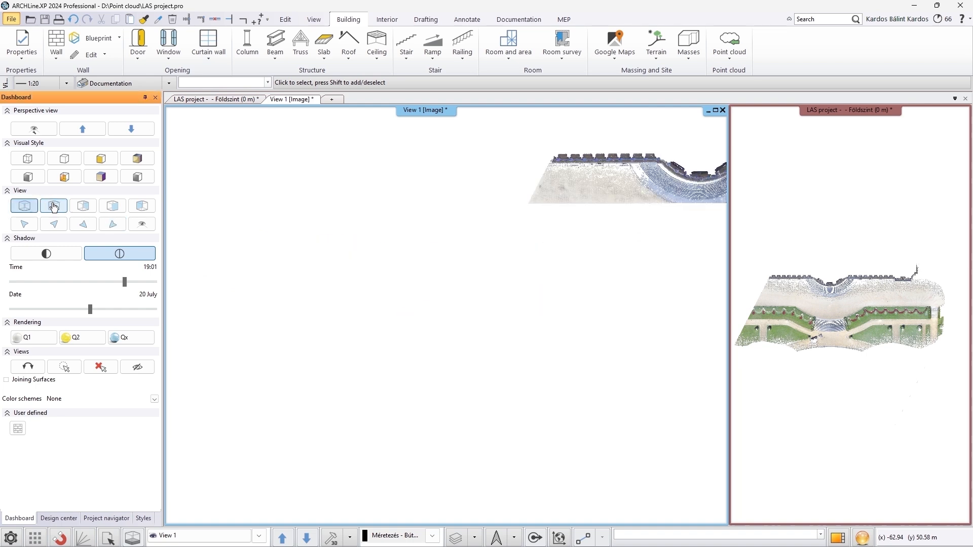
left_click(83, 208)
left_click(112, 208)
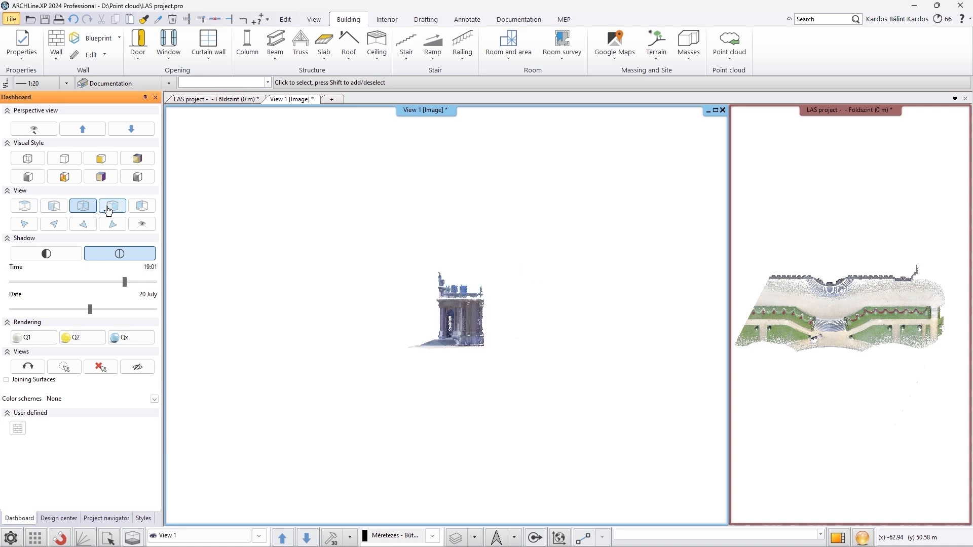
Draw a section line below the point cloud in the floor plan to create a section view
left_click(786, 386)
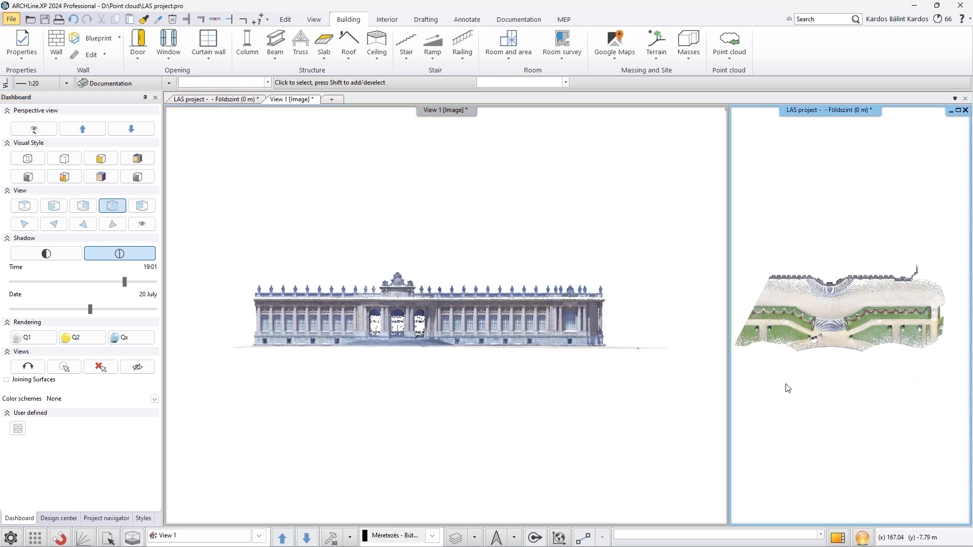
left_click(545, 25)
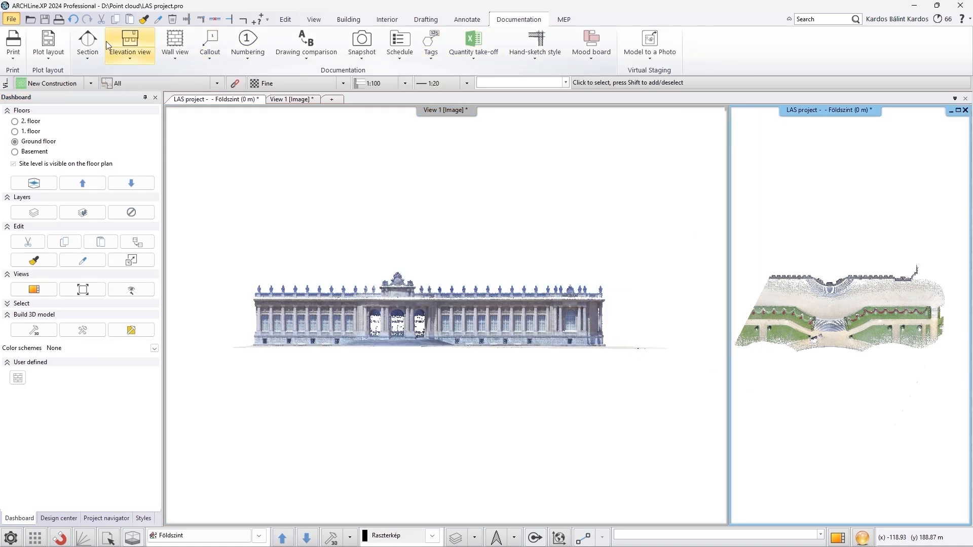
left_click(88, 41)
left_click(941, 395)
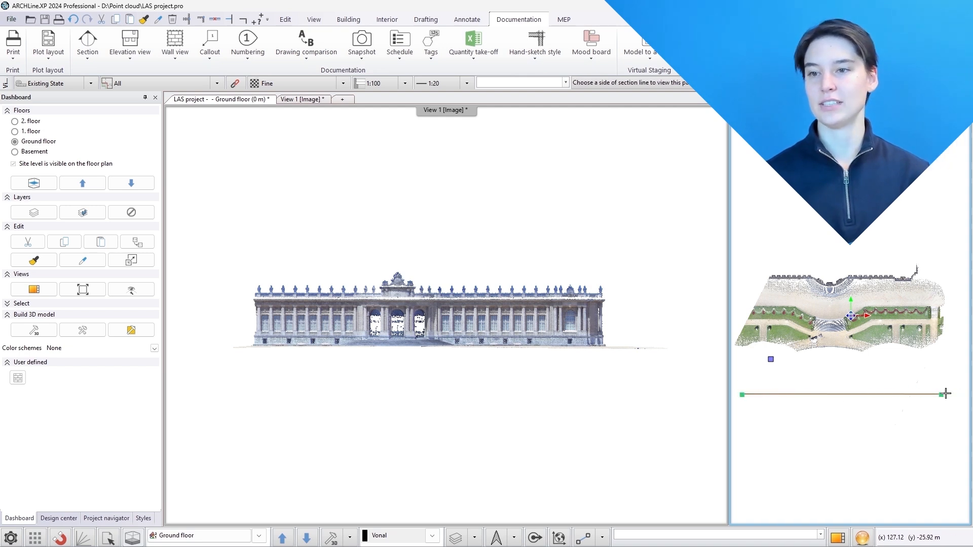
left_click(937, 430)
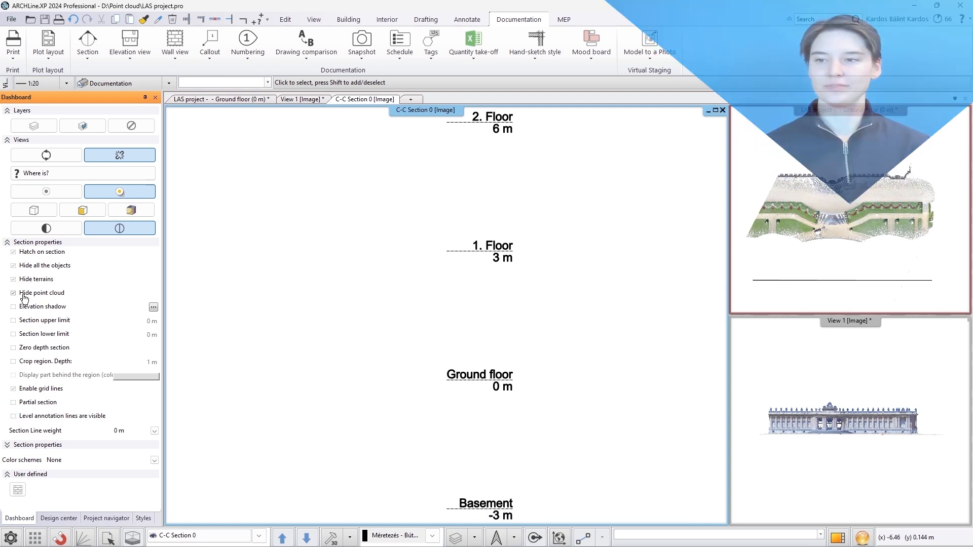
Place the filtered 3D point cloud view as a raster image in the floor plan just below the section line
left_click(20, 294)
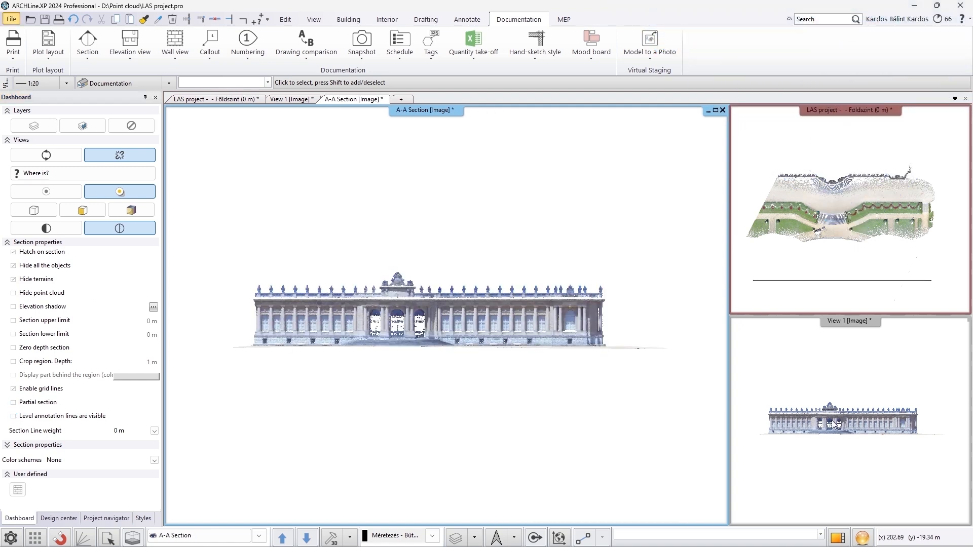
left_click(835, 424)
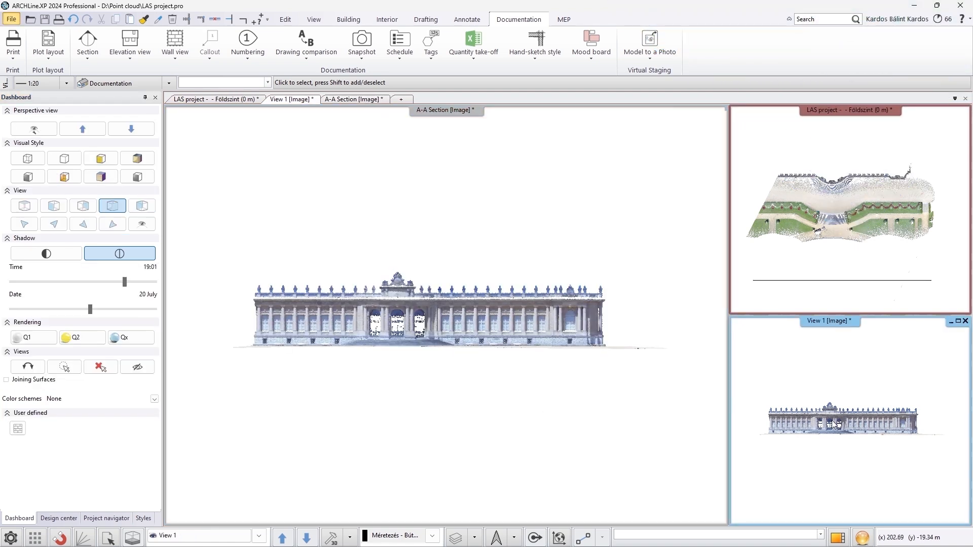
right_click(835, 425)
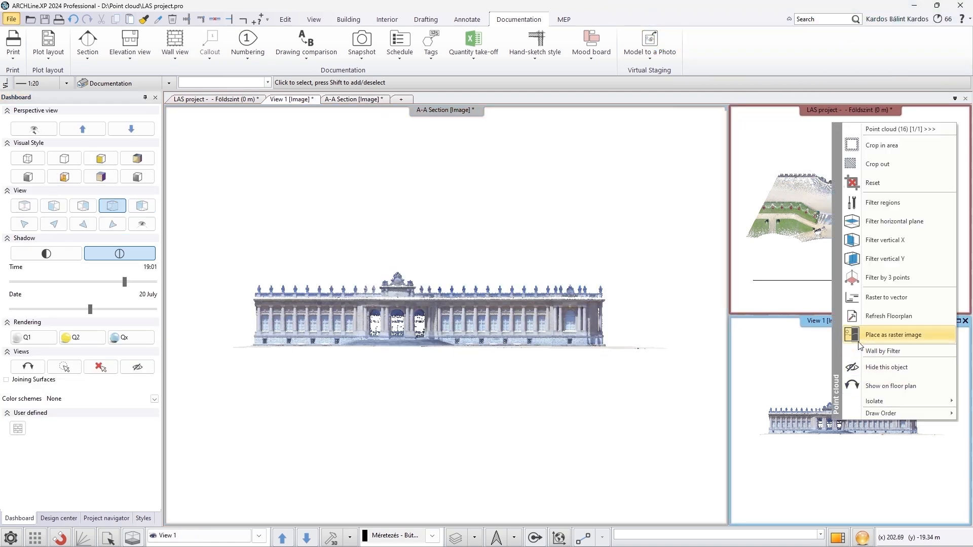
left_click(897, 334)
left_click(803, 305)
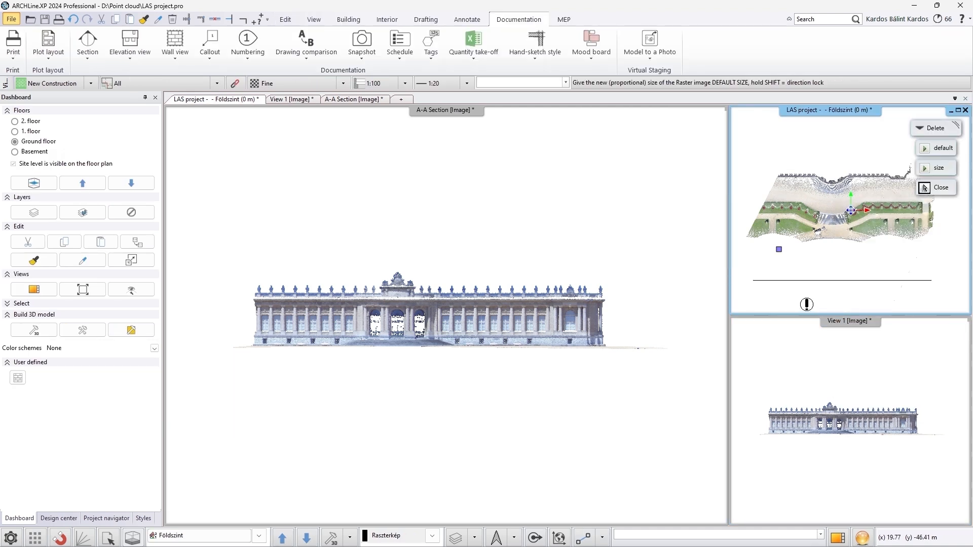
left_click(878, 291)
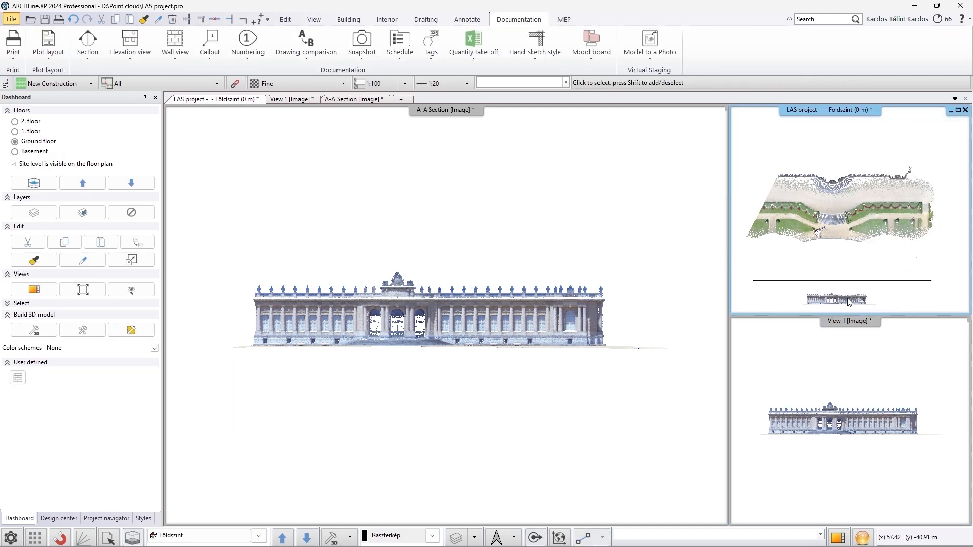
Move the raster image of the building front to the right of the point cloud in the floor plan
left_click(842, 539)
left_click(841, 539)
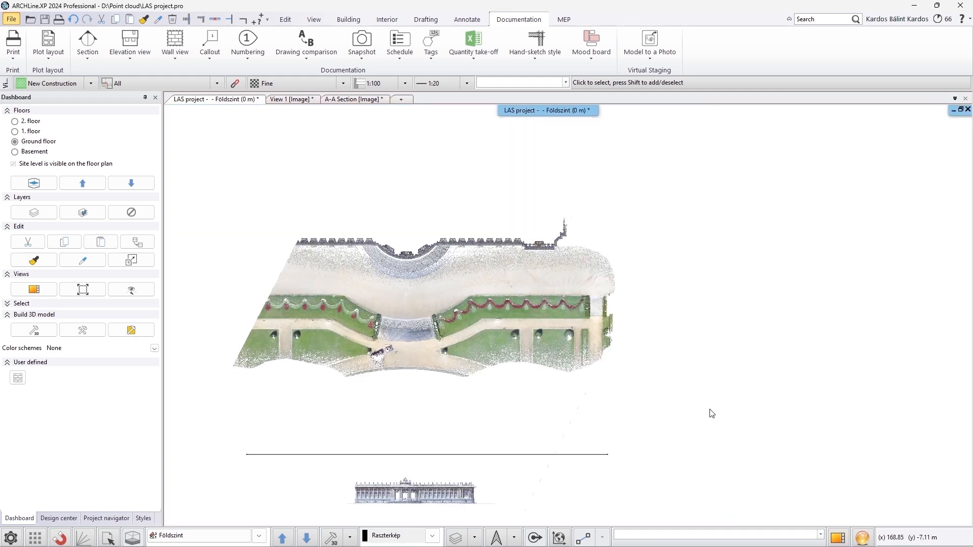
left_click(535, 502)
left_click(555, 496)
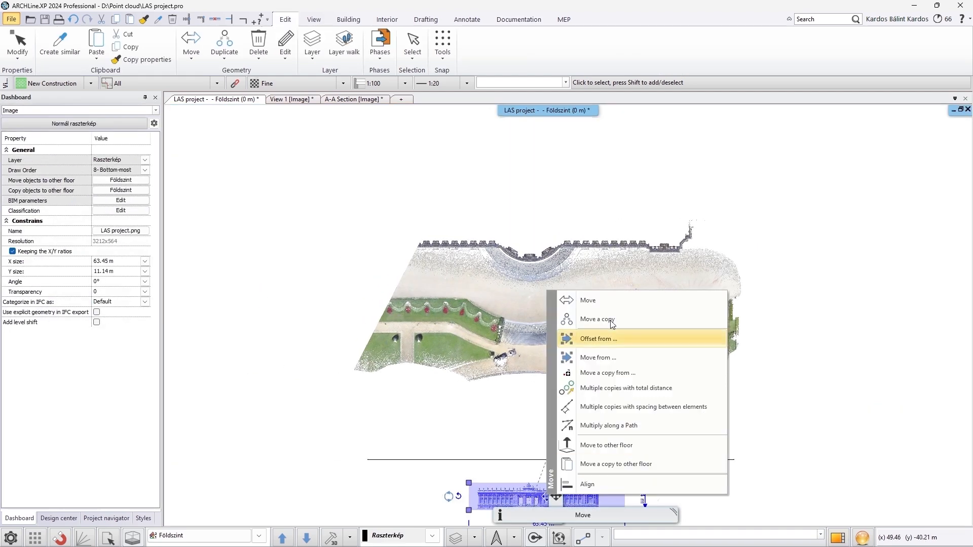
left_click(609, 299)
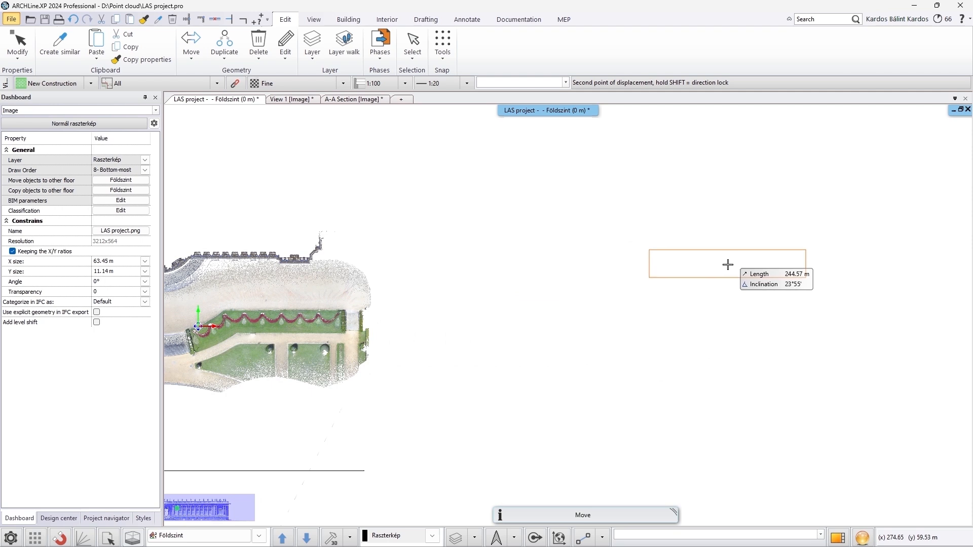
left_click(666, 273)
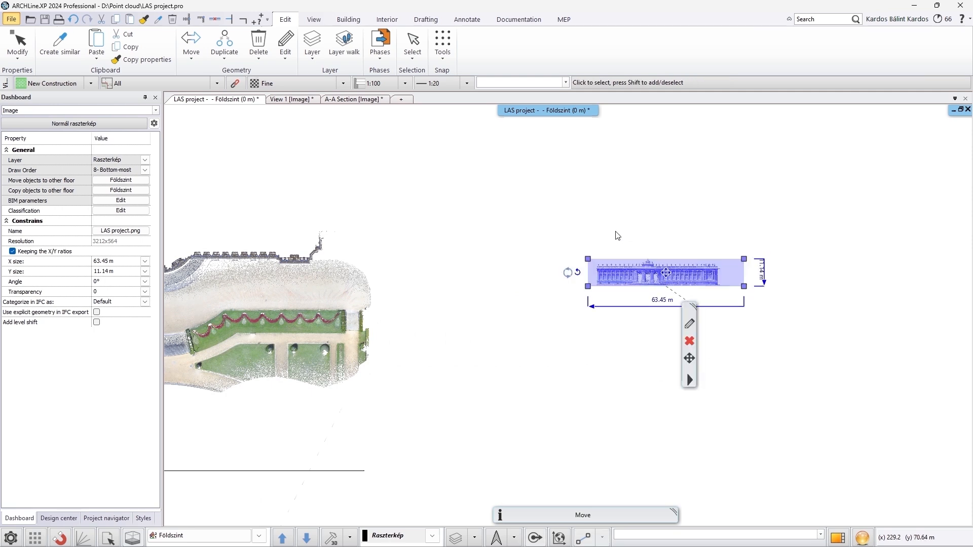
key("Escape")
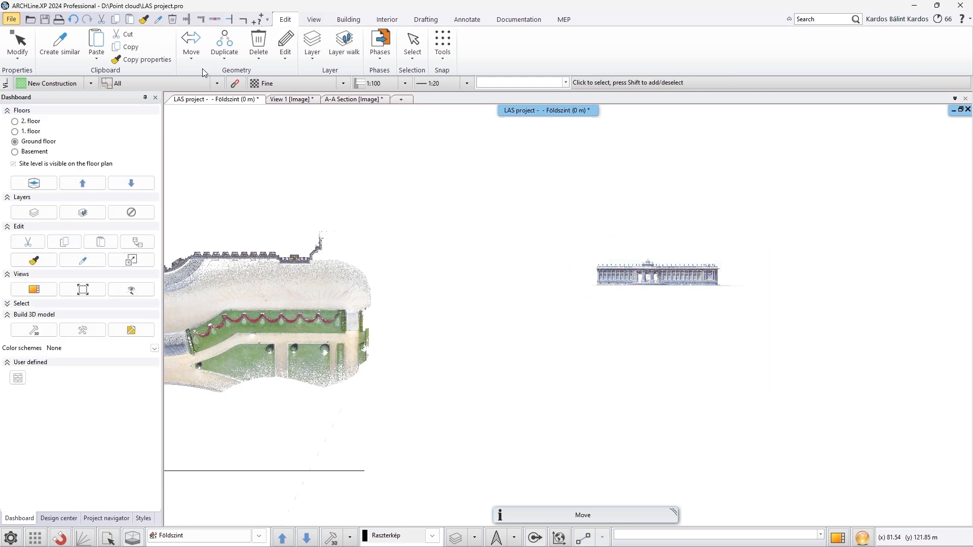
Scale the raster image by reference distance so the facade's base line measures 140.72 m
left_click(191, 43)
left_click(218, 212)
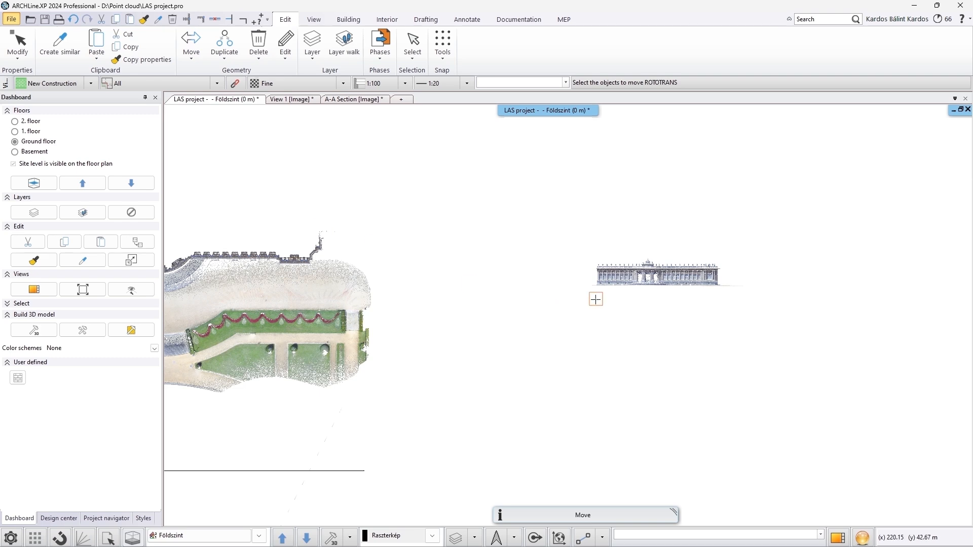
left_click(616, 279)
right_click(633, 275)
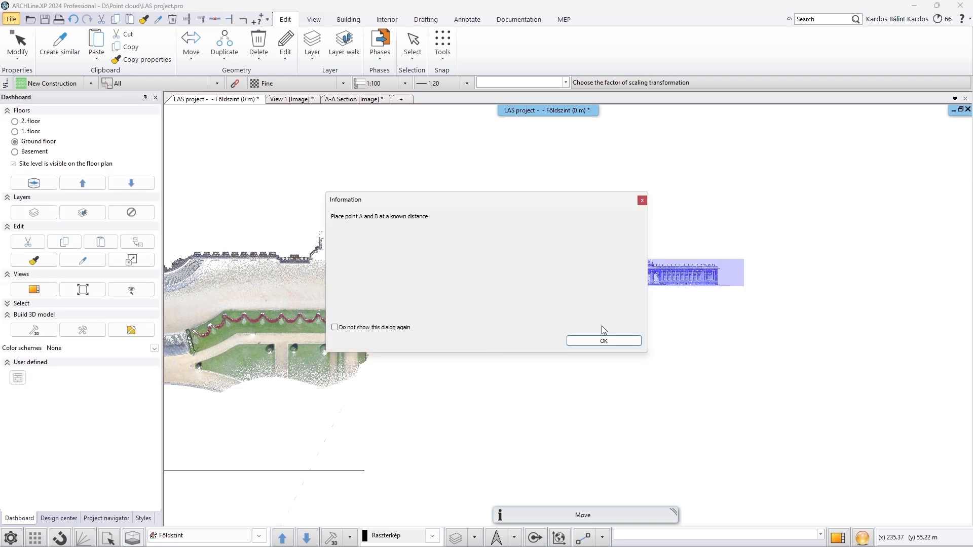
left_click(568, 343)
scroll(502, 322, "up", 5)
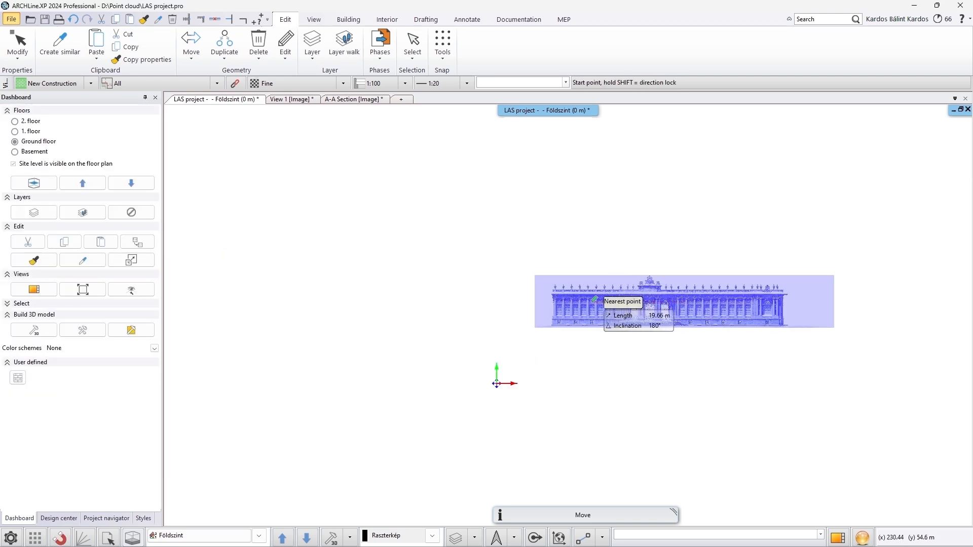
scroll(512, 346, "up", 1)
left_click(450, 336)
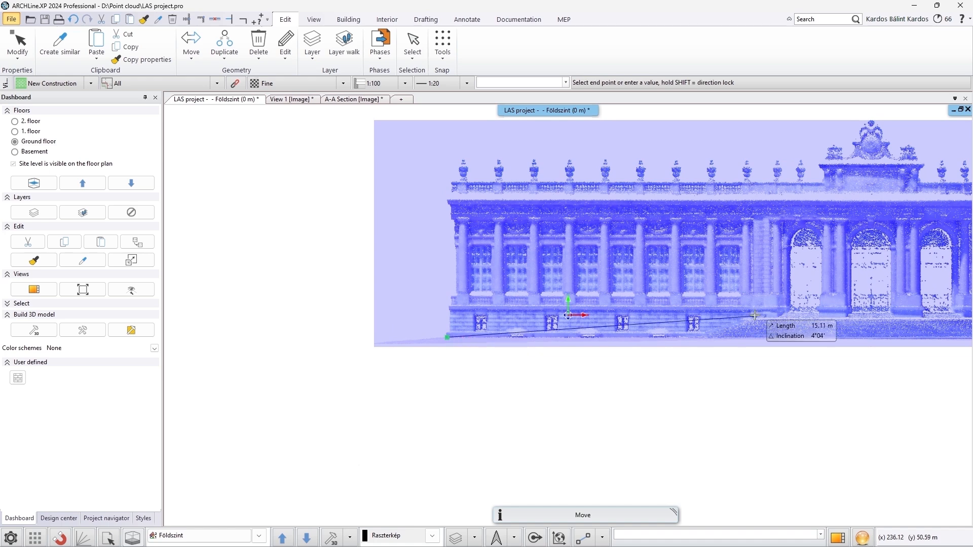
middle_click_drag(884, 318, 417, 326)
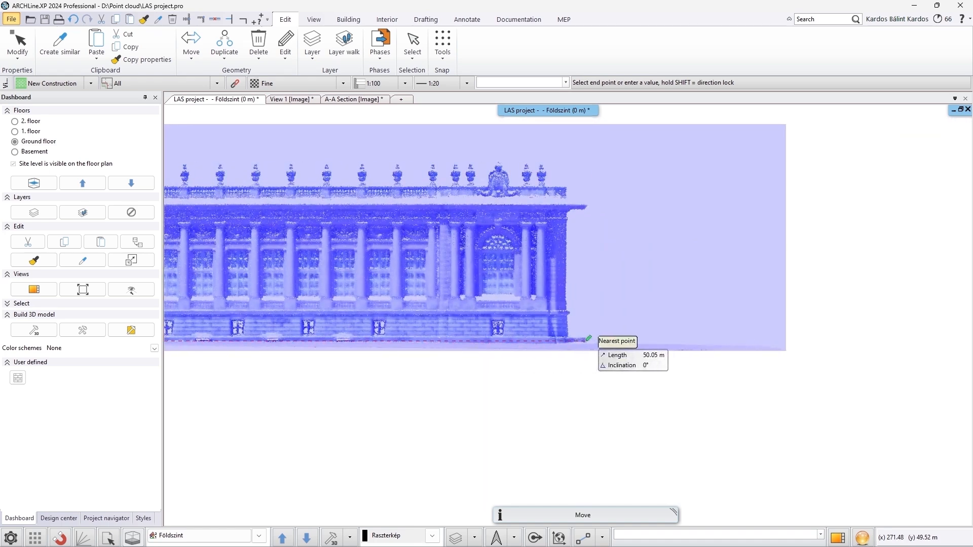
left_click(586, 344)
type("140.72")
key("Return")
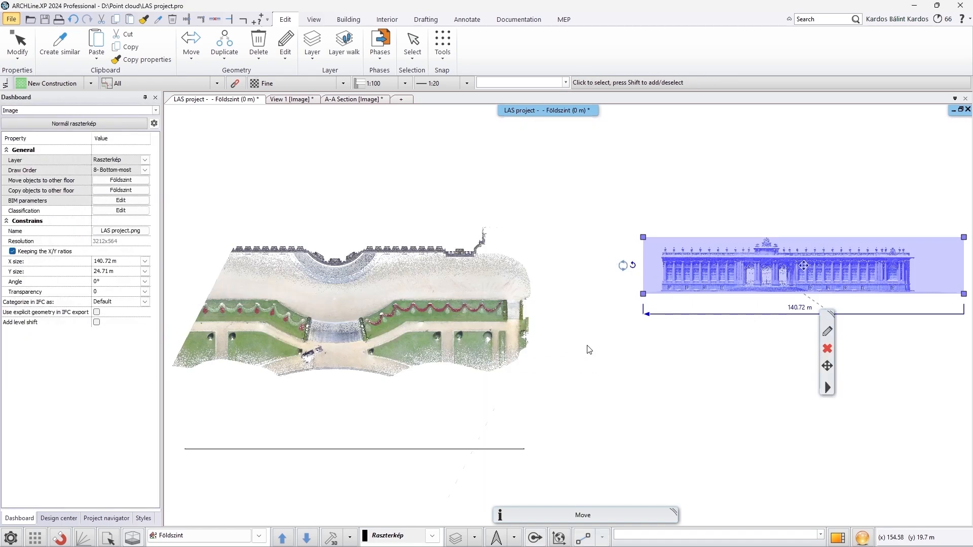
key("Escape")
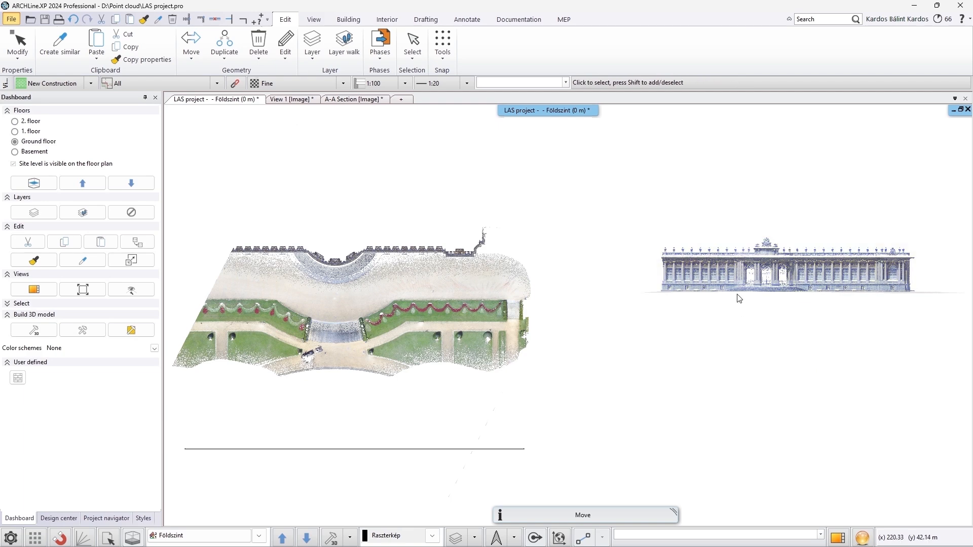
Convert the raster image of the building front into vector lines
left_click(729, 267)
right_click(729, 266)
left_click(768, 176)
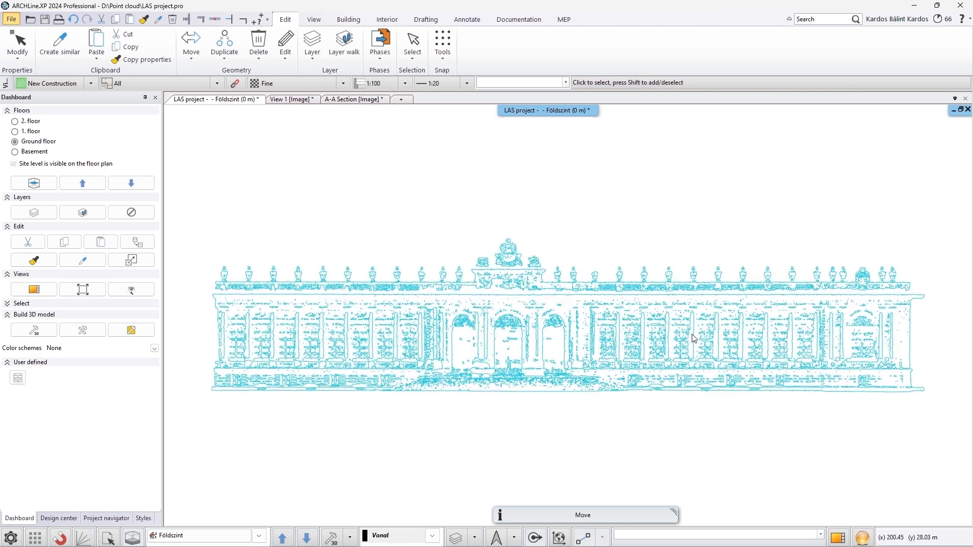
left_click(618, 348)
key("Escape")
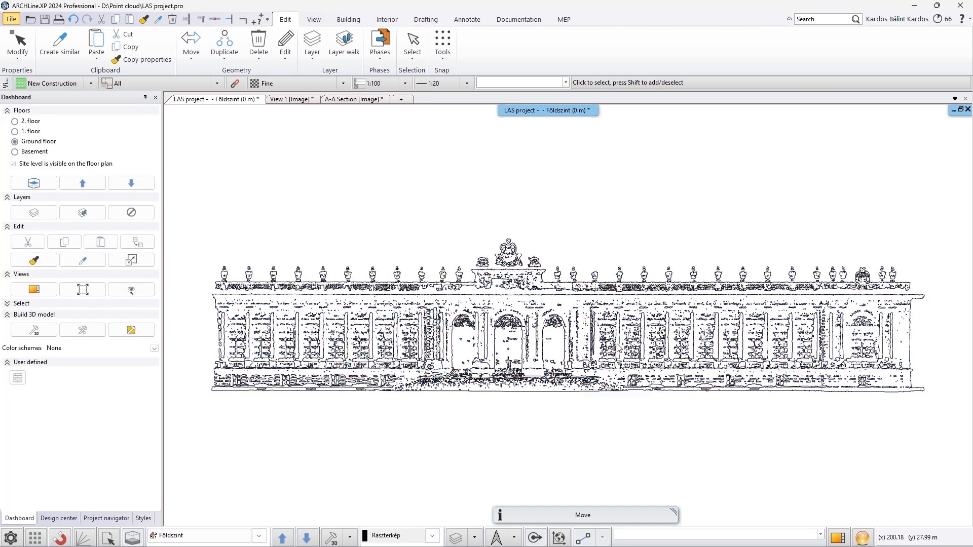
Scale the vector drawing by reference distance so its full base width becomes 111 m
left_click(191, 57)
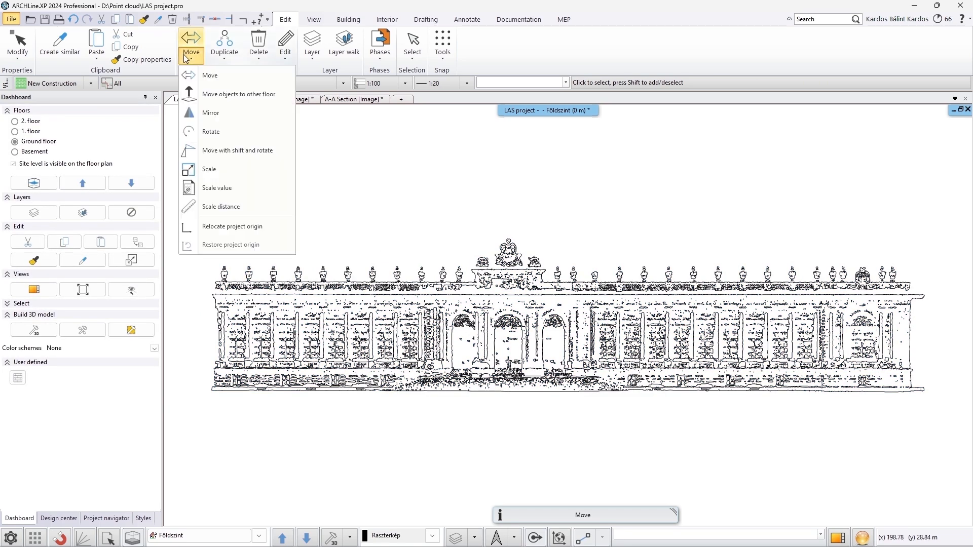
left_click(217, 206)
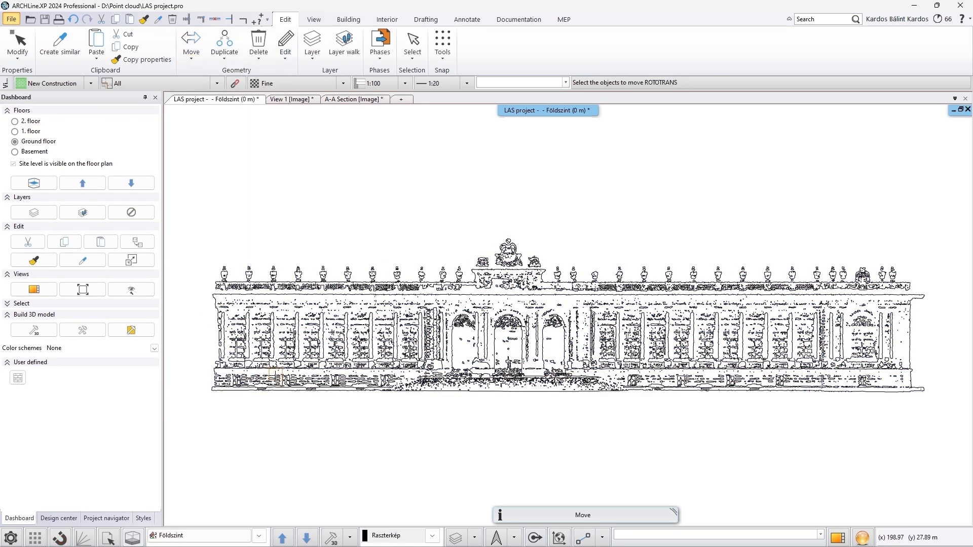
left_click(213, 390)
key("Return")
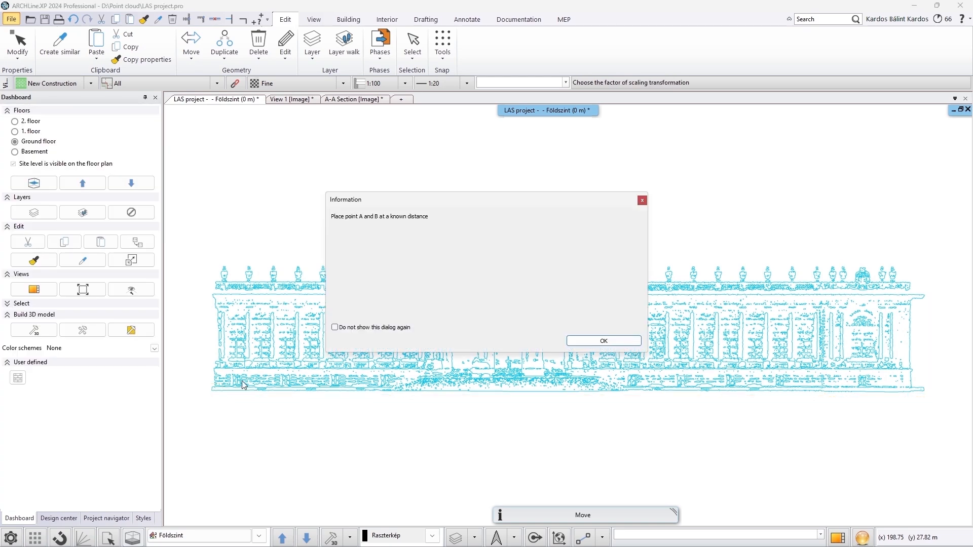
key("Return")
left_click(211, 391)
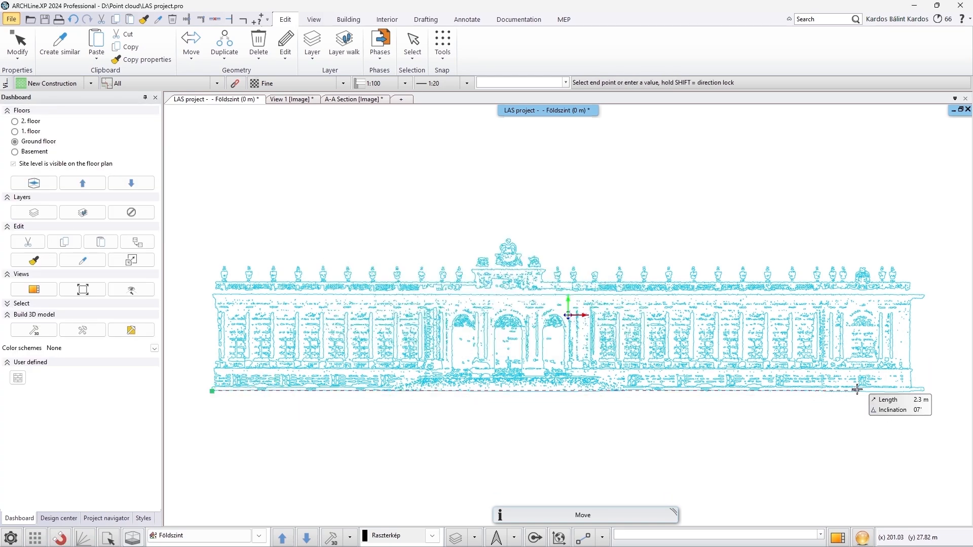
left_click(930, 393)
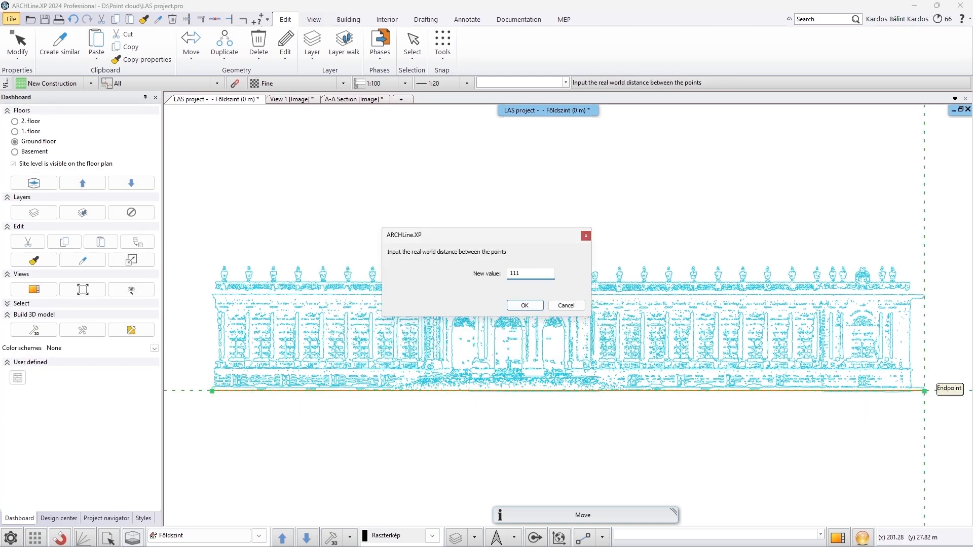
type("111")
key("Return")
Move the vector drawing of the facade onto the raster image next to the point cloud
left_click(691, 330)
left_click(725, 334)
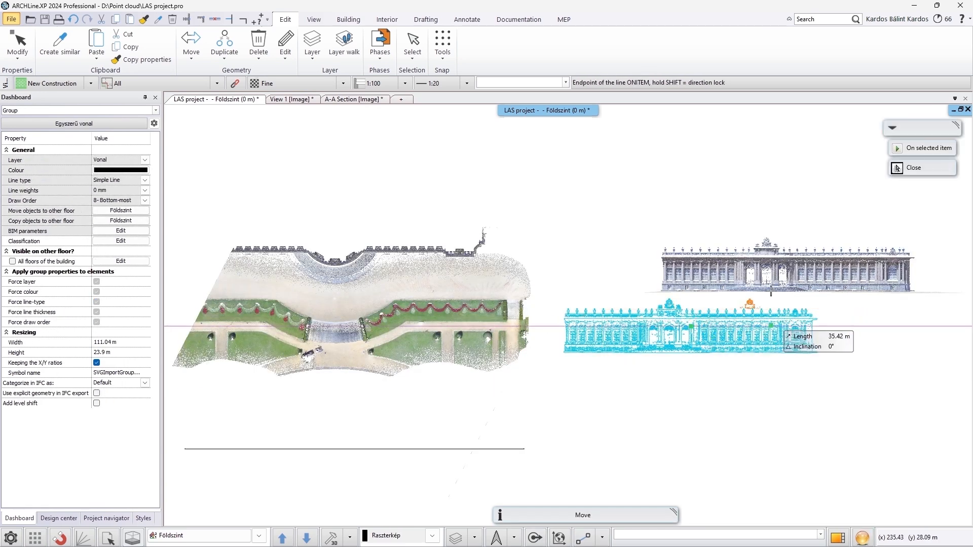
left_click(792, 274)
middle_click(791, 274)
key("Escape")
middle_click_drag(715, 222, 718, 289)
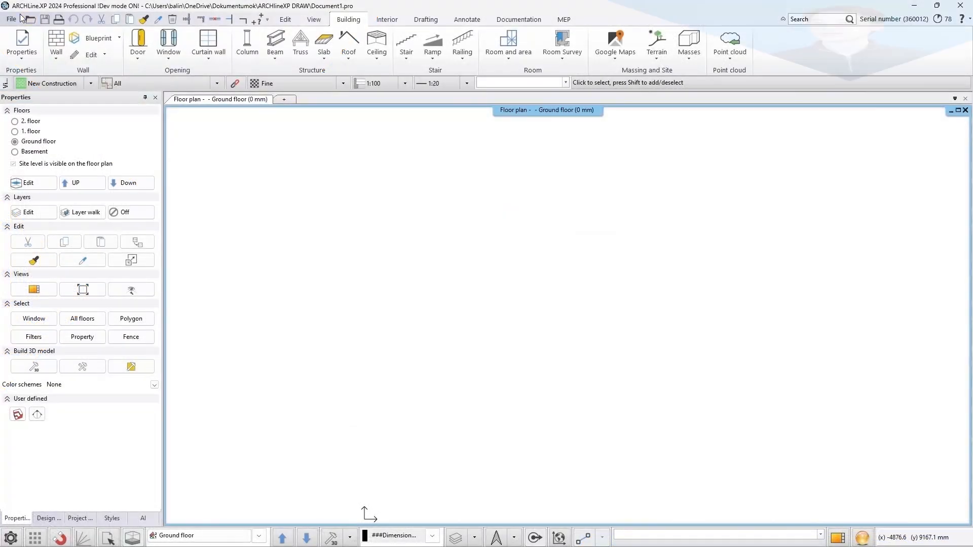
Import the Eka_15mm_res.rcs point cloud file from the Point cloud folder and place it in the project
left_click(11, 19)
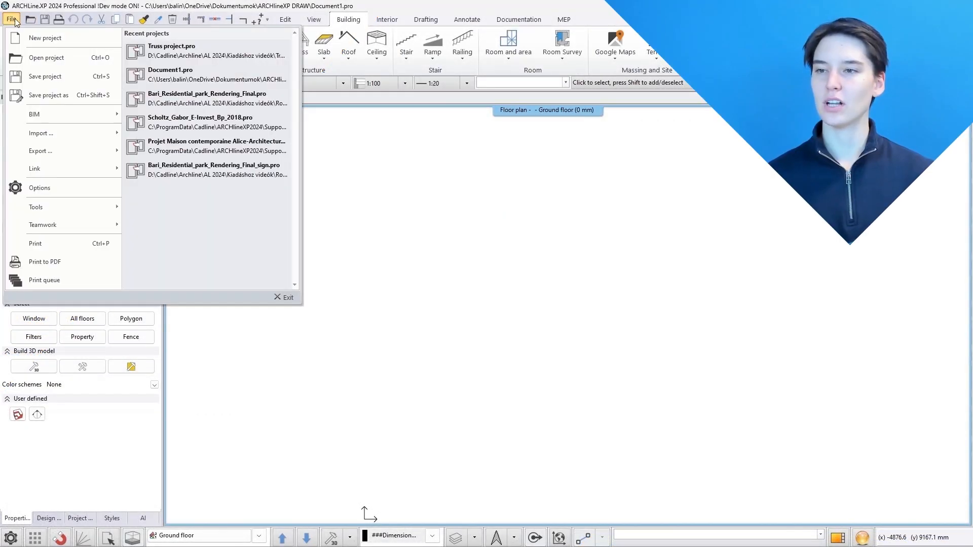
mouse_move(66, 134)
left_click(174, 171)
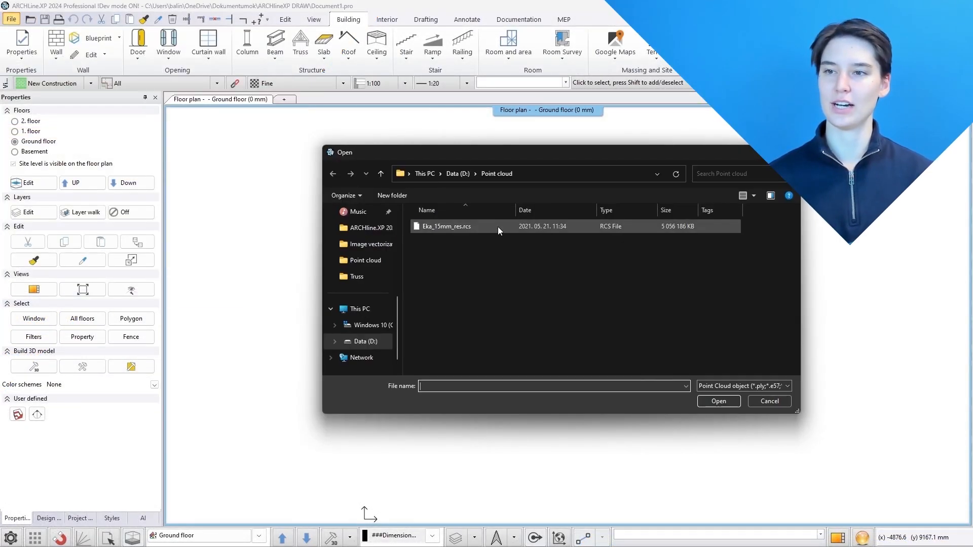
left_click(539, 231)
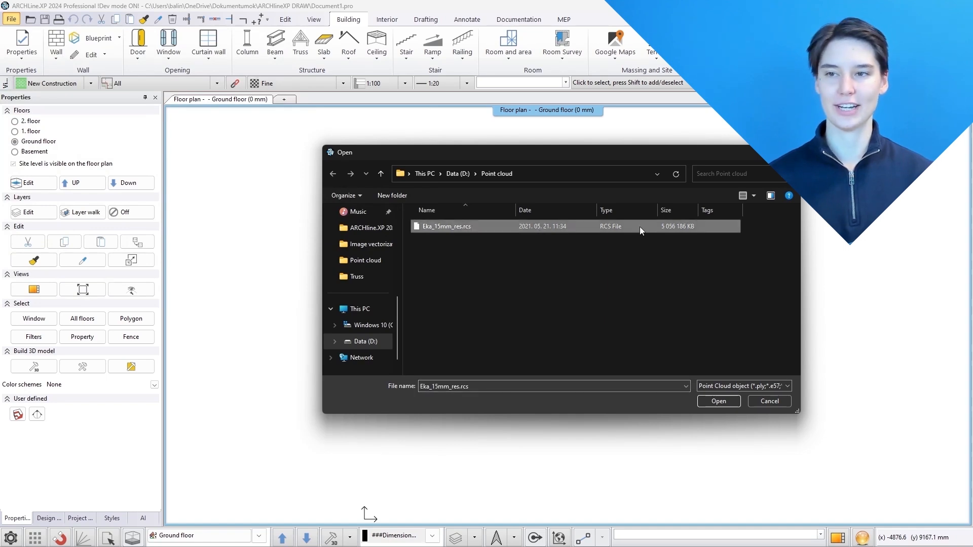
left_click(719, 401)
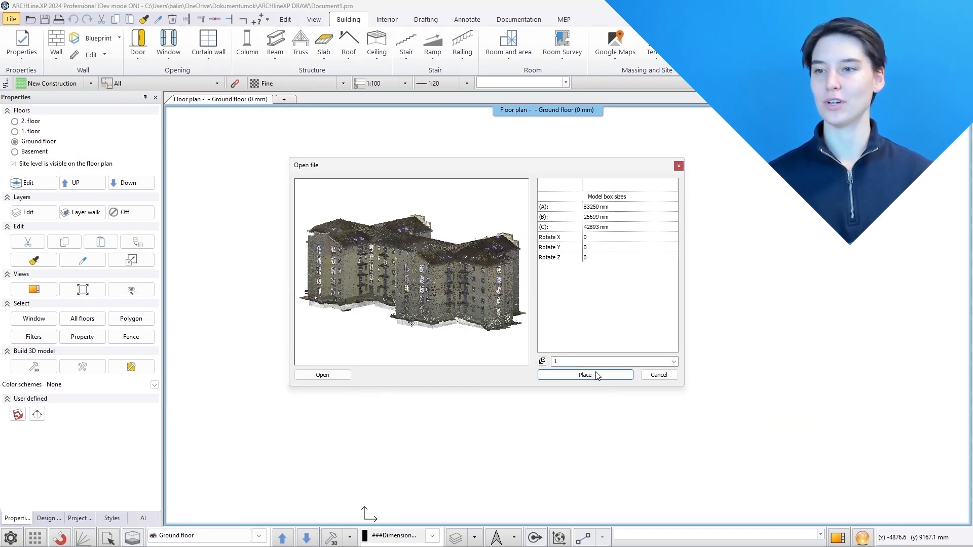
left_click(596, 374)
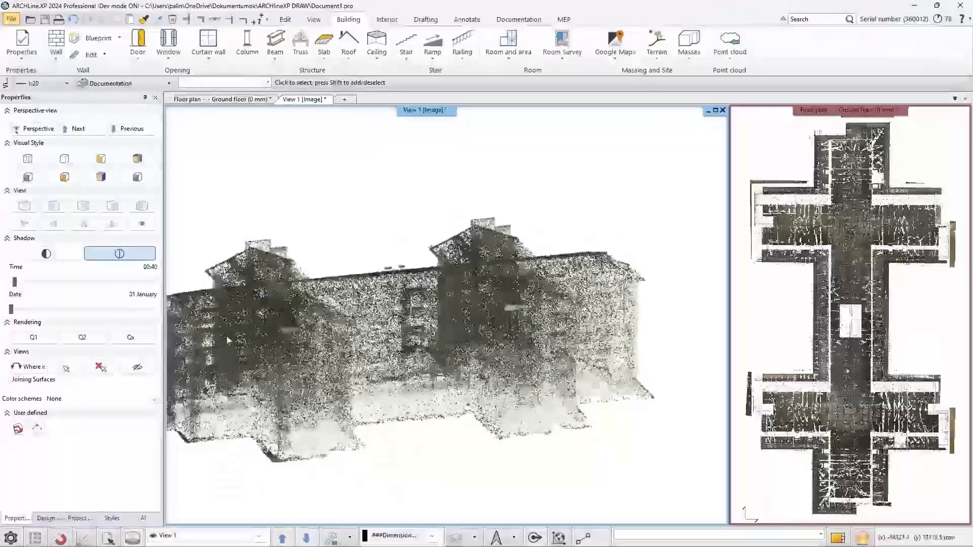
Filter the point cloud with a horizontal cutting plane at about 5683 mm, saving the filter as First fl
middle_click_drag(344, 359, 354, 349)
right_click(462, 274)
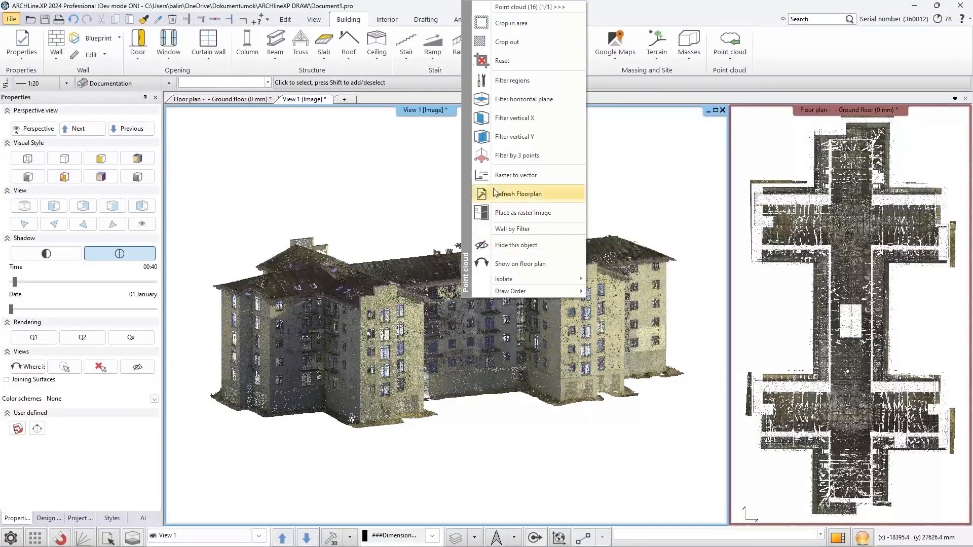
left_click(497, 99)
left_click(447, 327)
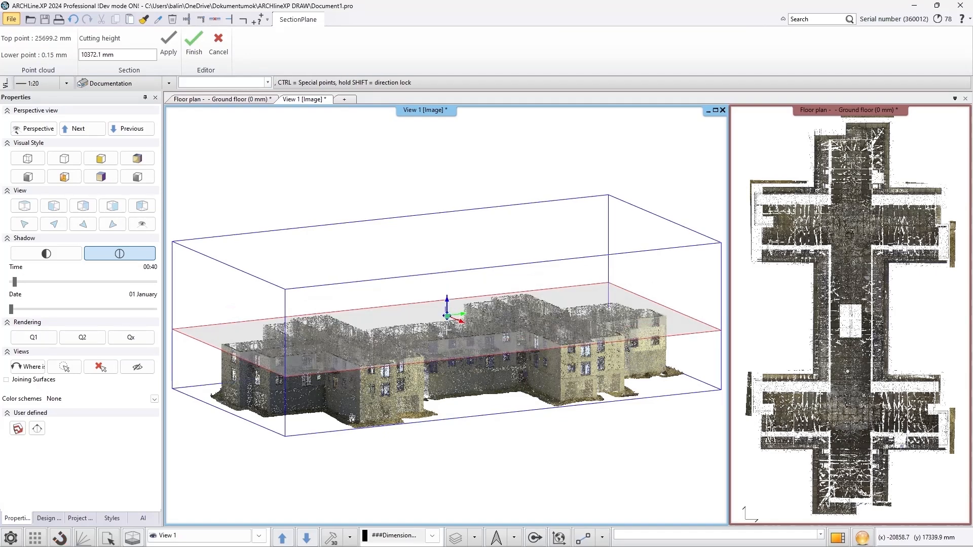
left_click(451, 358)
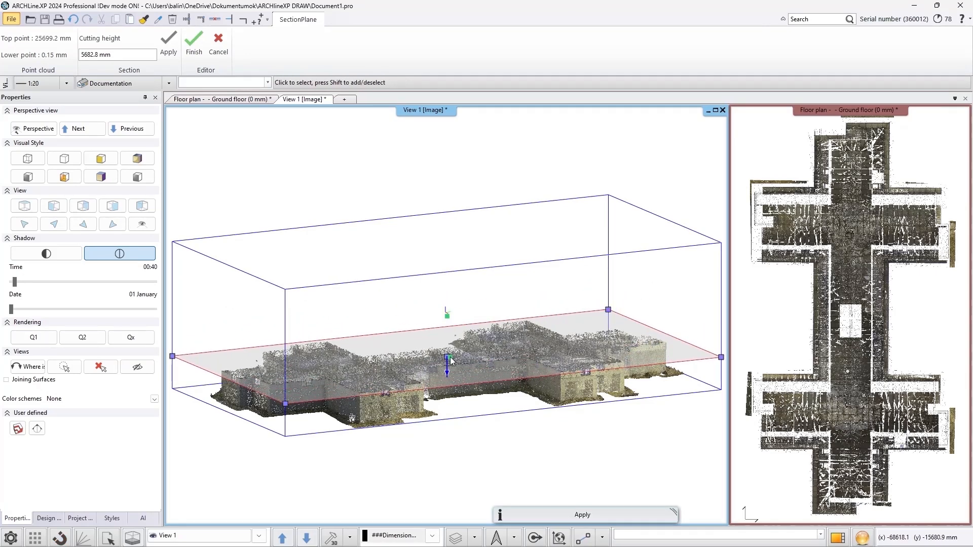
left_click(531, 251)
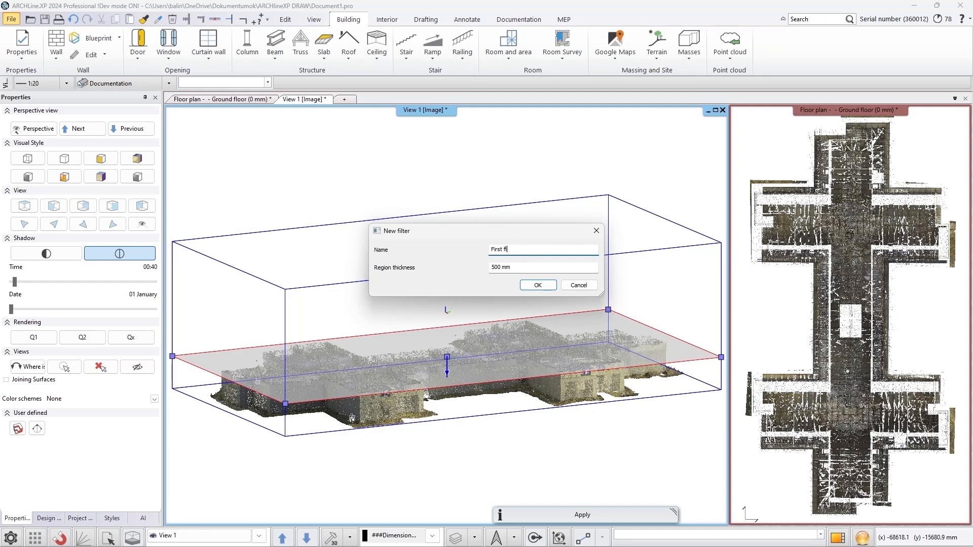
key("Return")
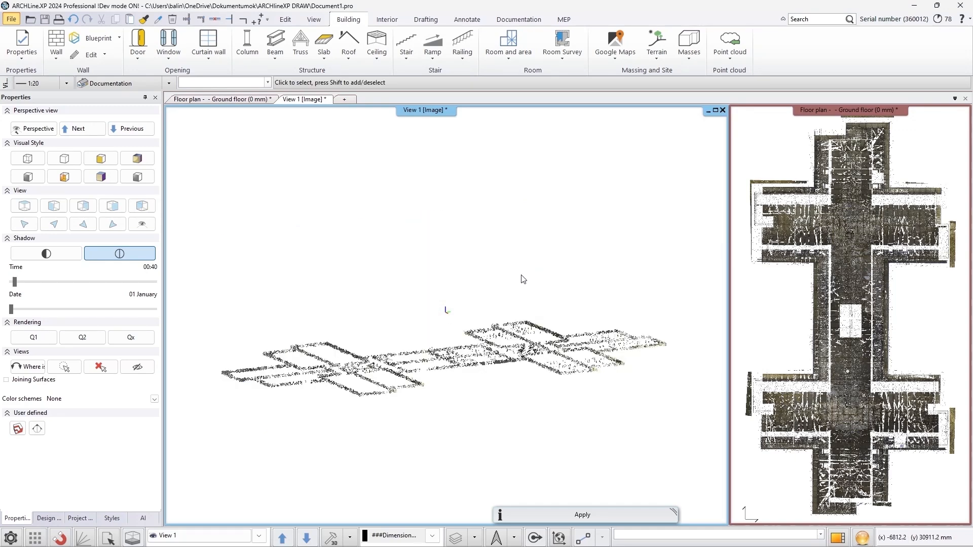
Switch the point cloud filters off and back on in the 3D view
middle_click_drag(541, 342, 479, 352)
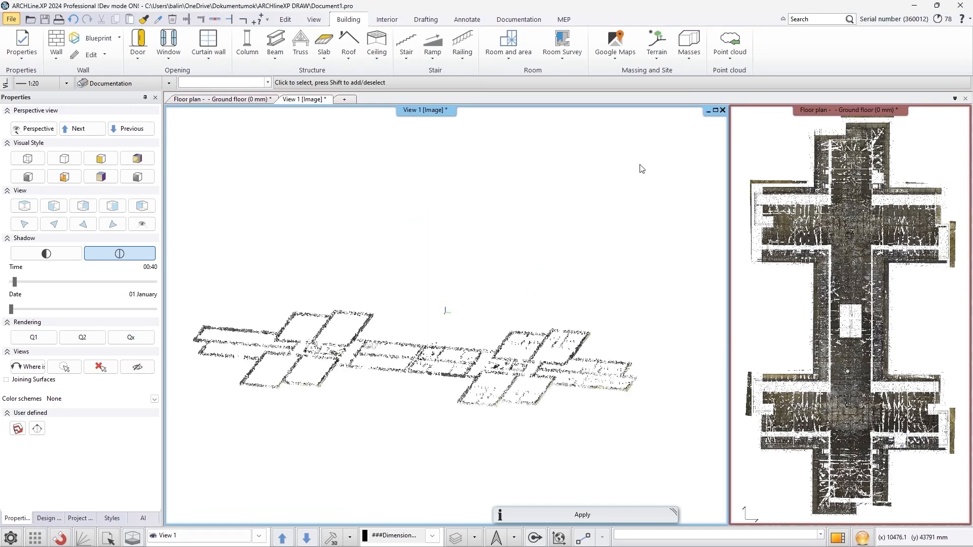
left_click(730, 53)
left_click(747, 149)
left_click(730, 53)
left_click(747, 149)
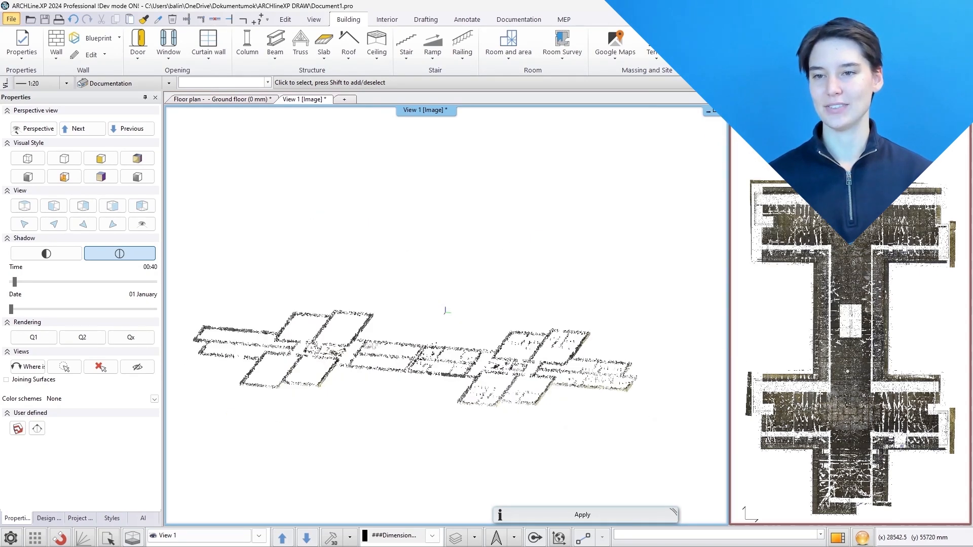
left_click(730, 52)
left_click(750, 164)
left_click(783, 194)
left_click(739, 360)
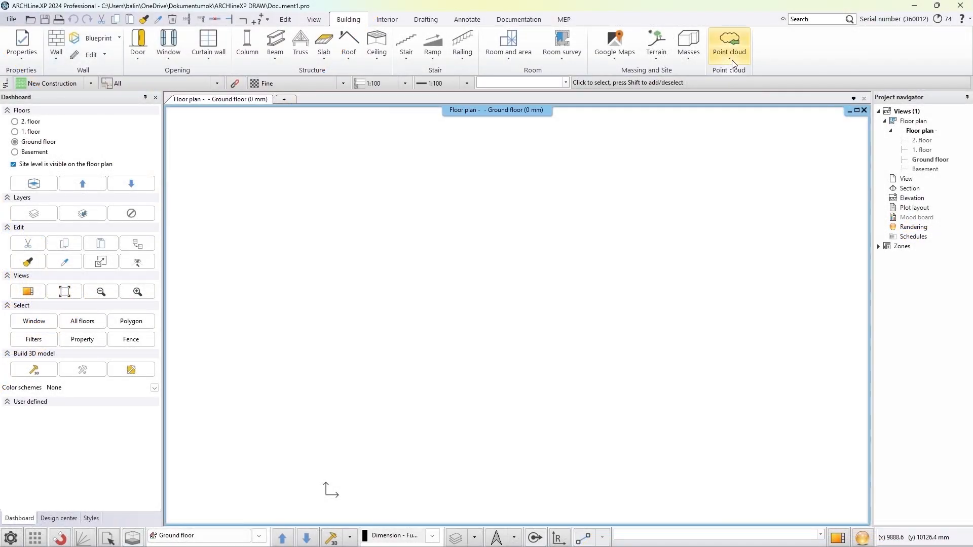
Import the All Drone Capture.rcp point cloud, loading only the part_3 and part_4 scan files, and place it
left_click(737, 69)
left_click(737, 74)
left_click(450, 228)
left_click(718, 386)
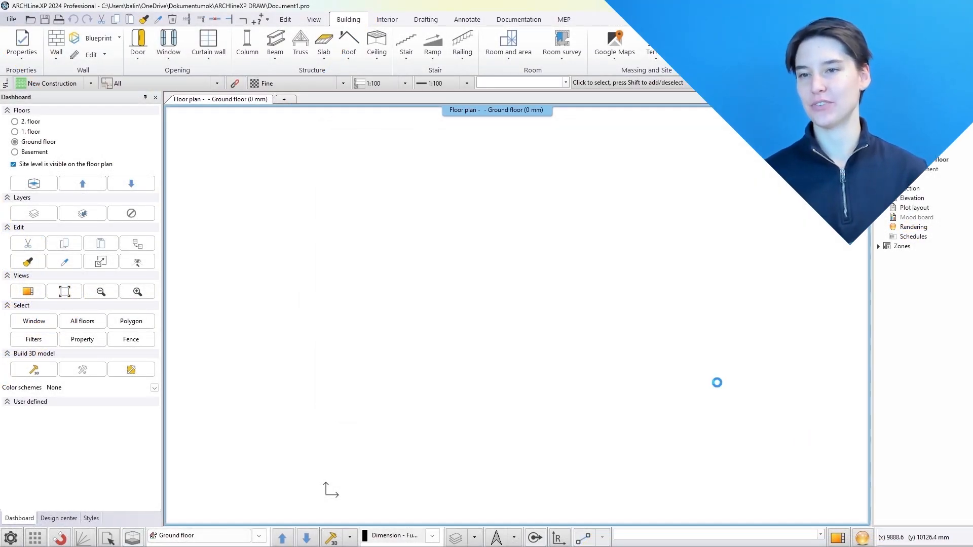
left_click_drag(469, 209, 527, 215)
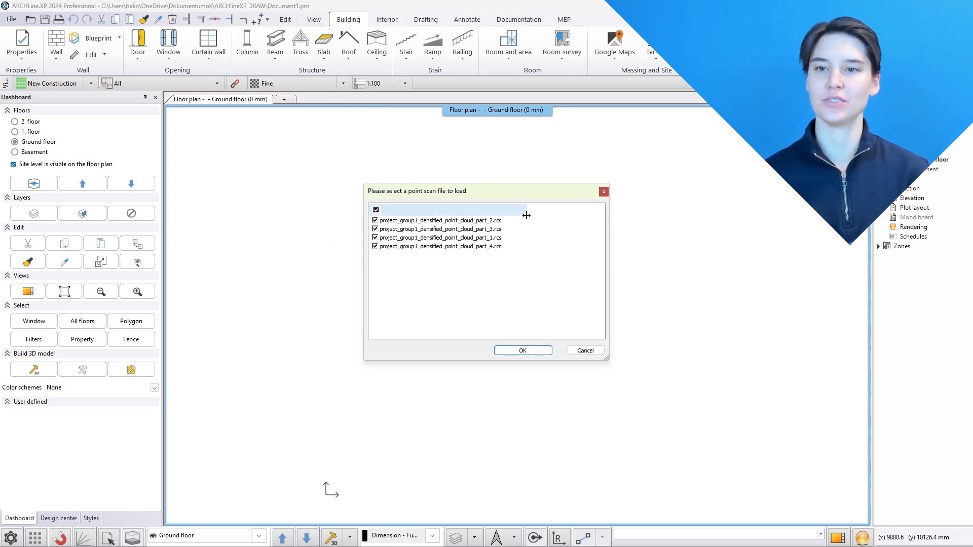
left_click(375, 247)
left_click(375, 229)
left_click(375, 246)
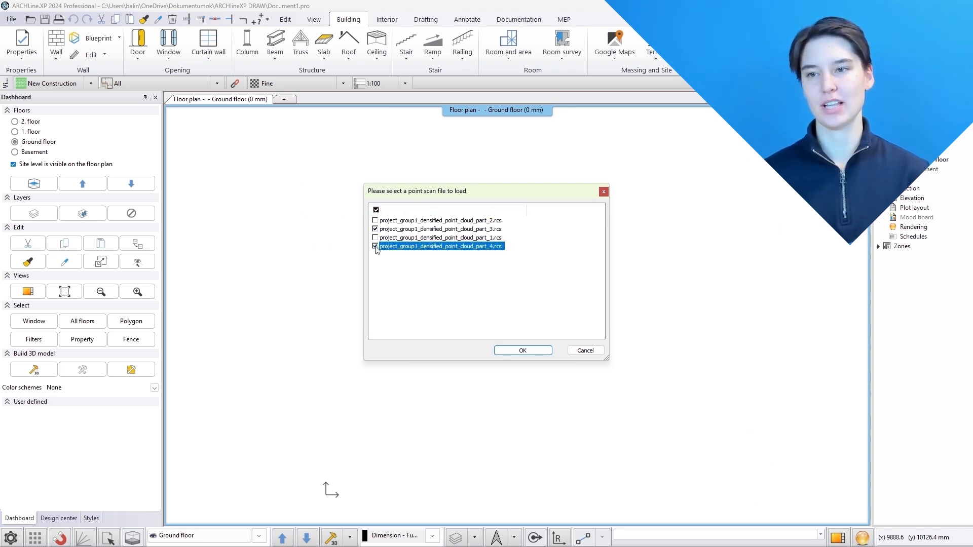
left_click(533, 351)
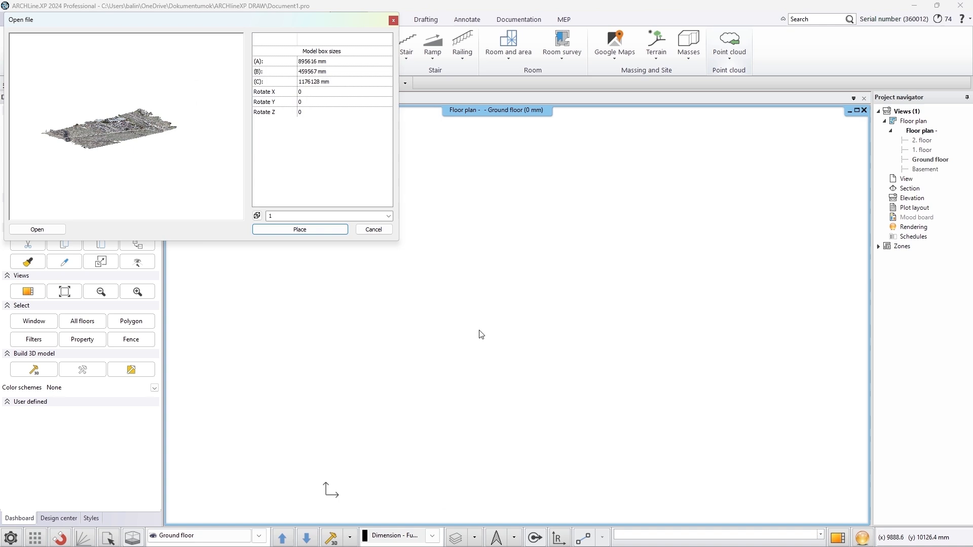
left_click(310, 231)
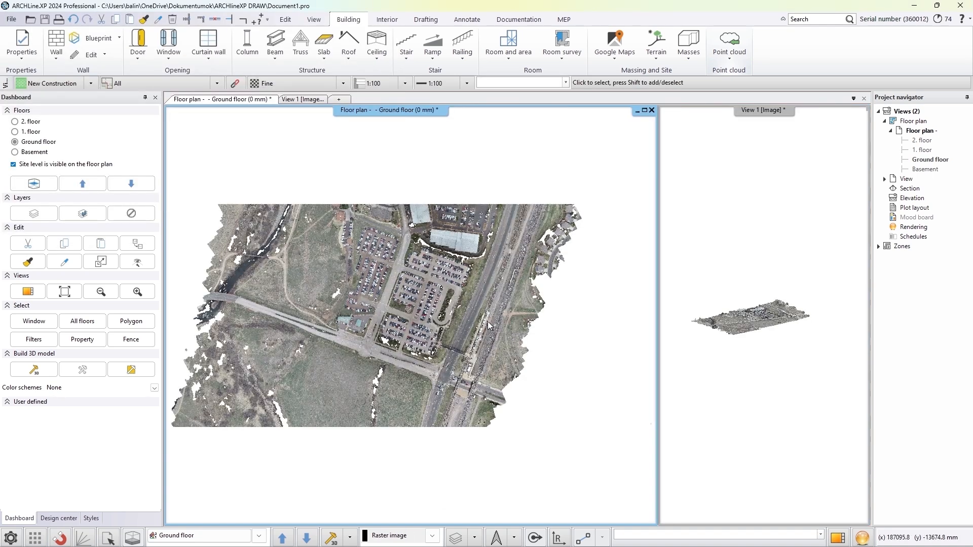
Examine the imported drone point cloud in the 3D view from several angles and zoom levels
left_click(786, 348)
left_click(838, 538)
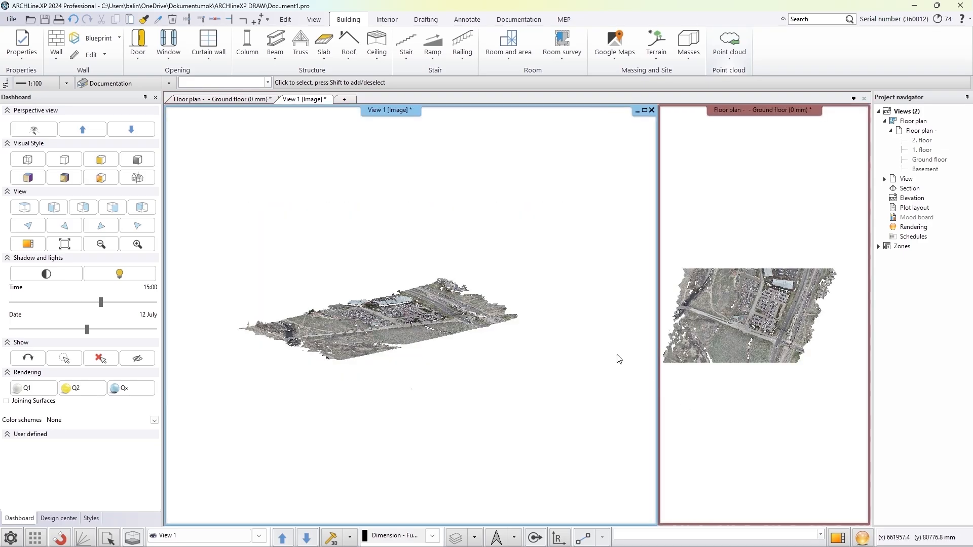
scroll(417, 312, "up", 5)
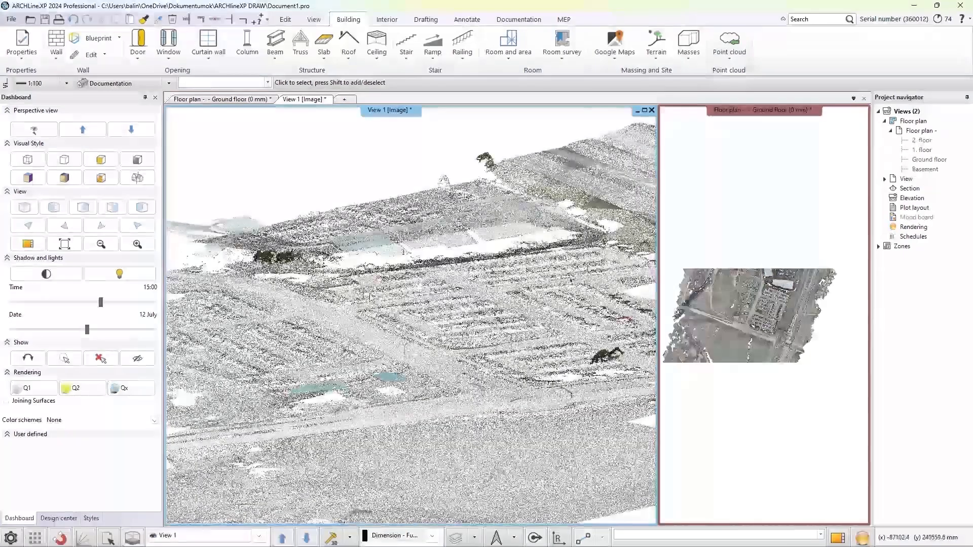
middle_click_drag(417, 313, 603, 331)
middle_click_drag(278, 305, 476, 304)
scroll(476, 302, "down", 4)
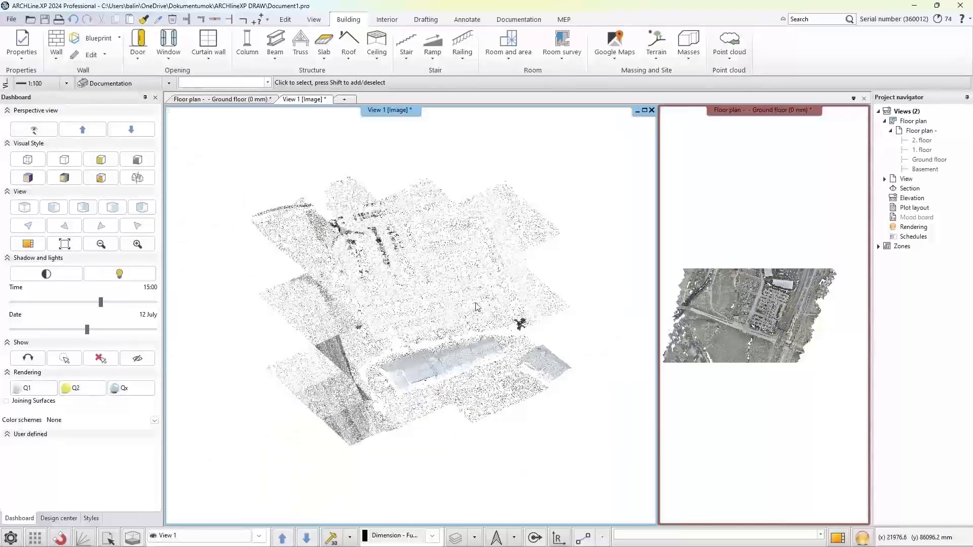
scroll(476, 302, "up", 2)
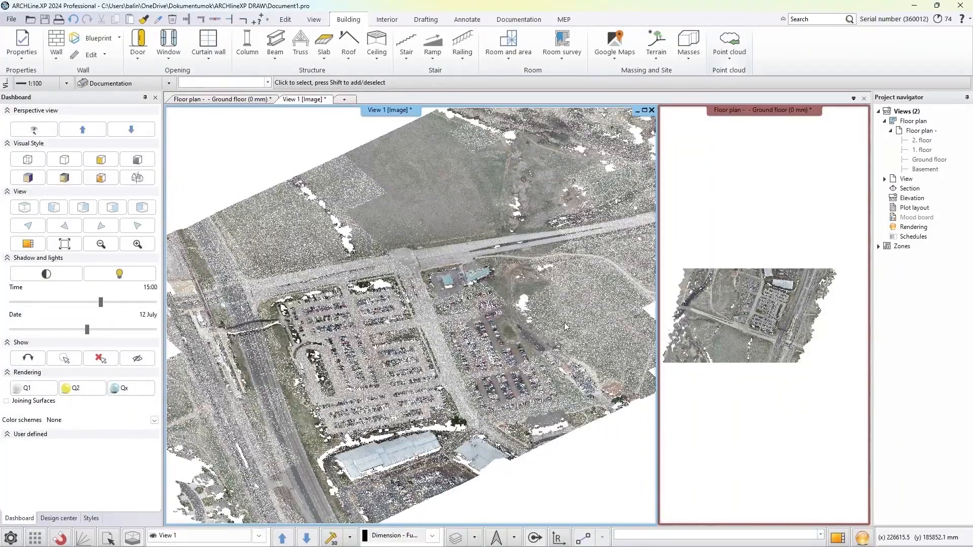
Re-import All Drone Capture.rcp, replacing the existing cloud and loading all four scan parts
left_click(774, 379)
left_click(731, 57)
left_click(742, 75)
left_click(461, 227)
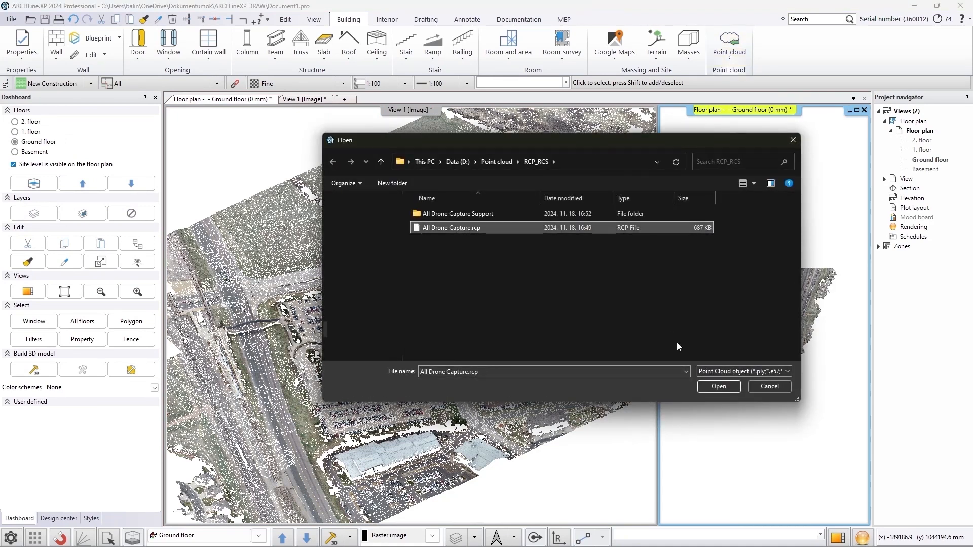
left_click(718, 387)
left_click(525, 302)
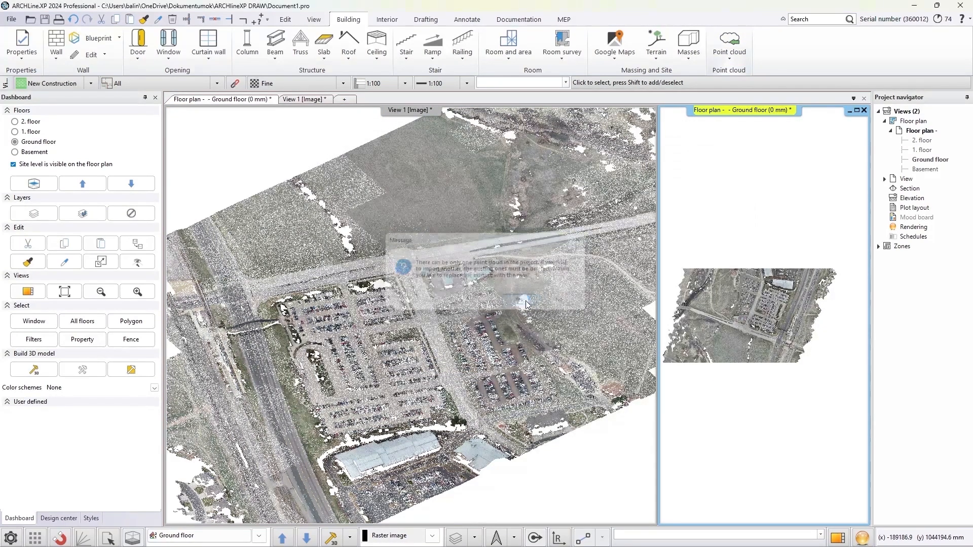
left_click_drag(469, 209, 532, 223)
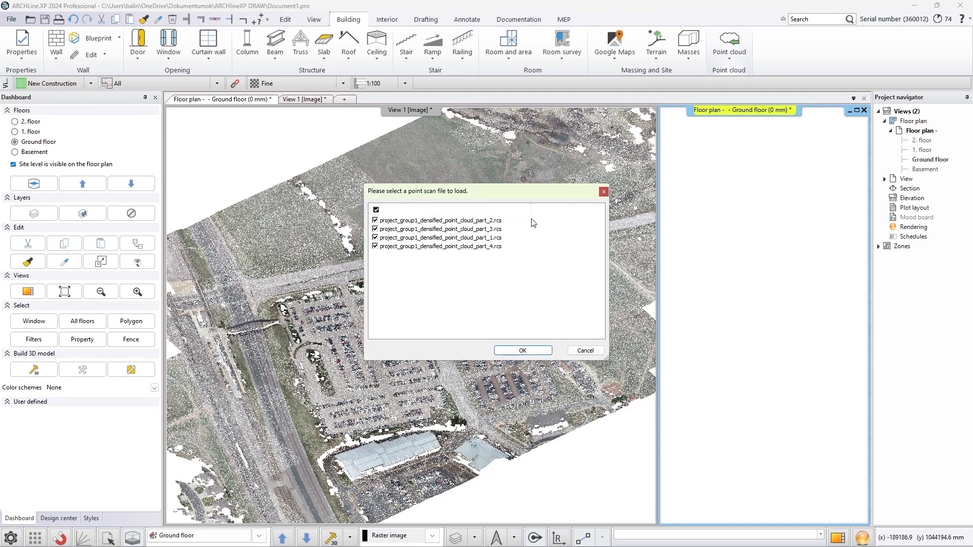
left_click(522, 350)
left_click(301, 230)
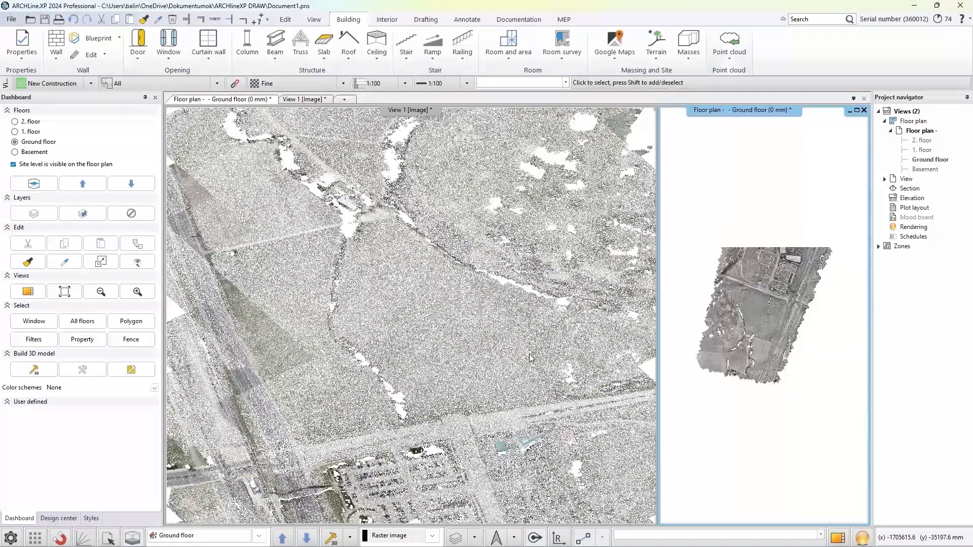
left_click(530, 358)
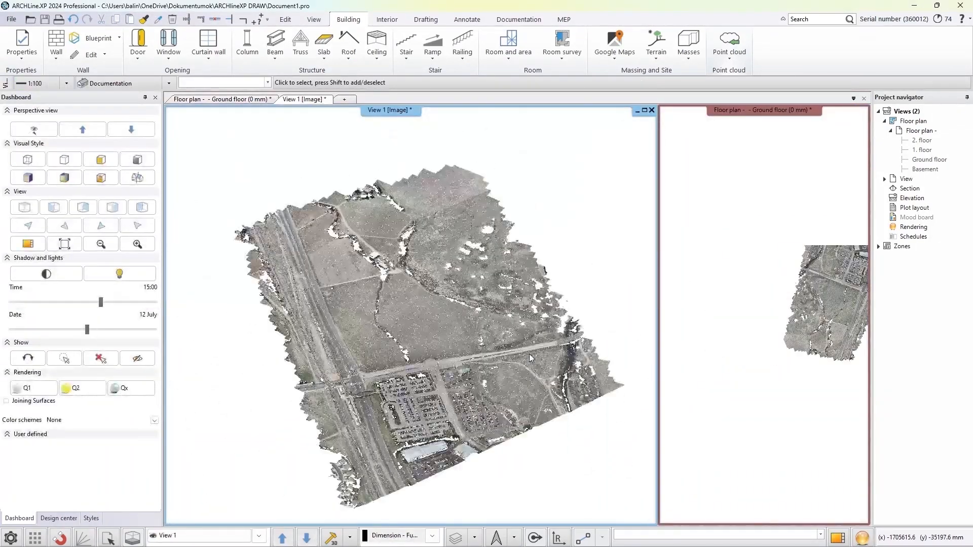
Re-import All Drone Capture.rcp as a replacement, loading only the part_1 and part_4 scan files
left_click(729, 43)
left_click(731, 76)
left_click(530, 227)
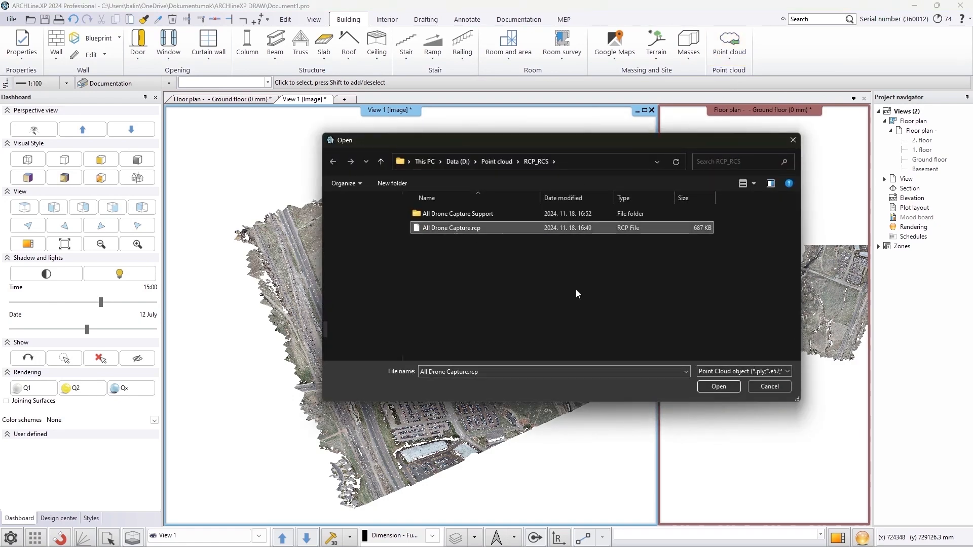
left_click(704, 387)
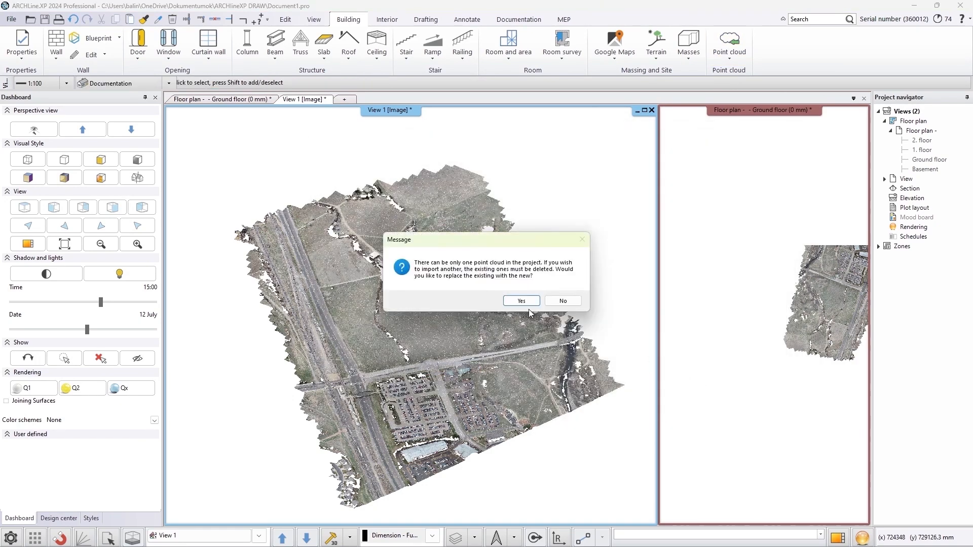
left_click(522, 301)
left_click_drag(502, 209, 529, 209)
left_click(376, 209)
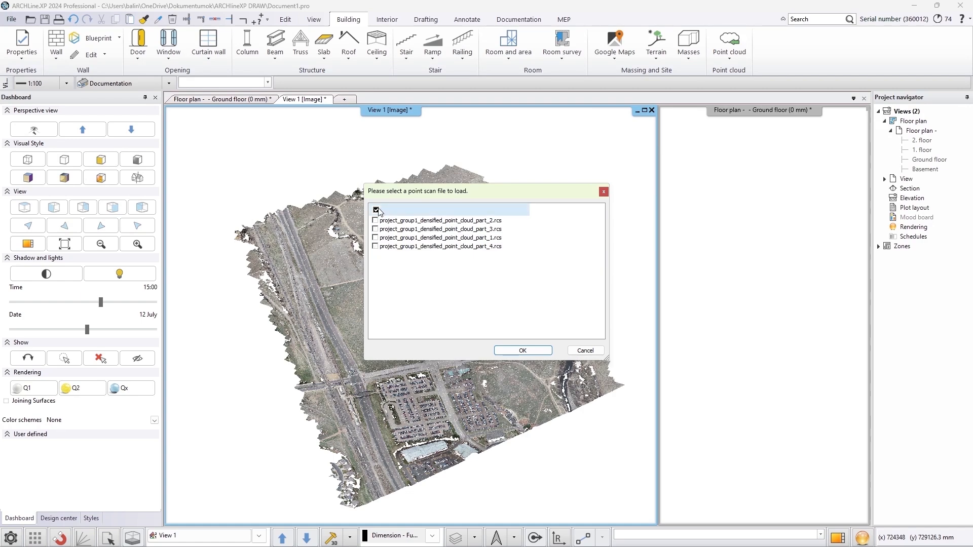
left_click(375, 237)
left_click(376, 246)
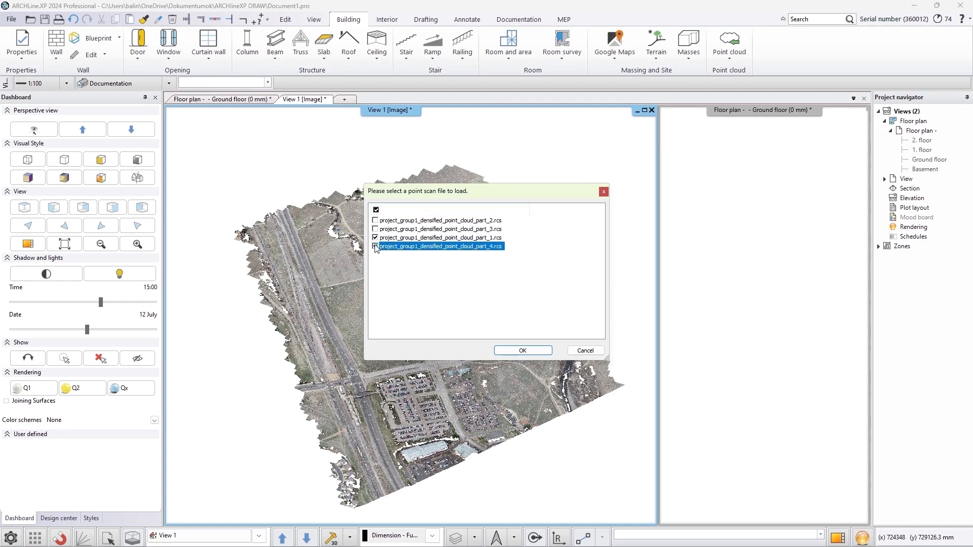
left_click(522, 351)
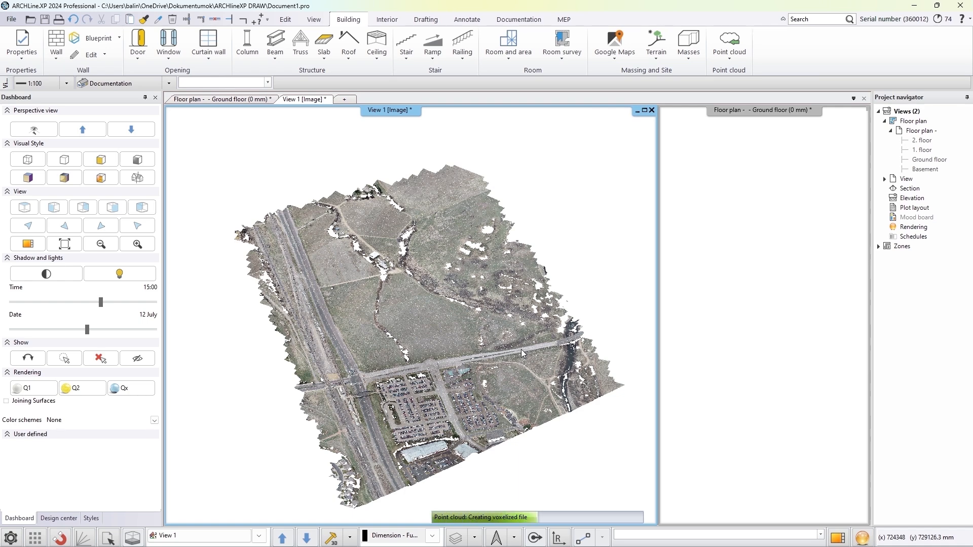
left_click(299, 229)
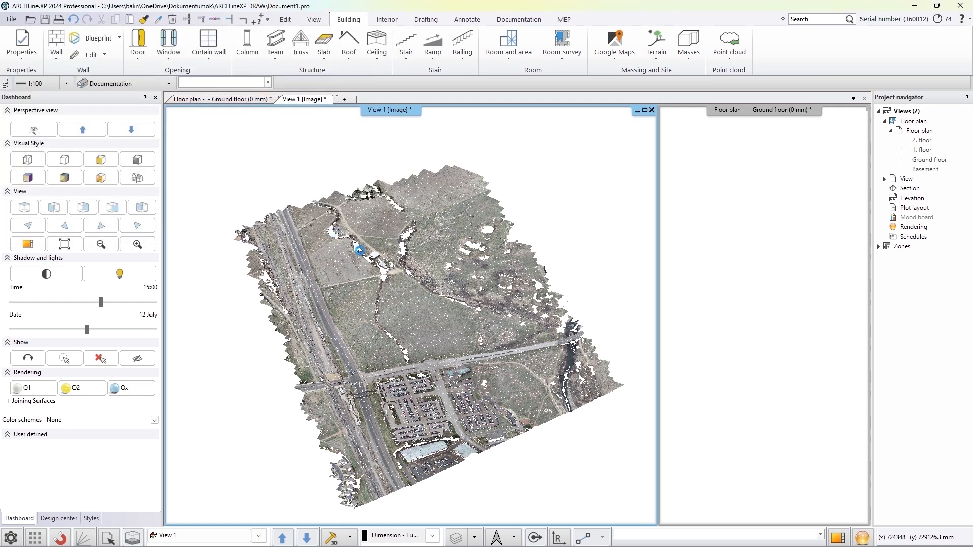
left_click(483, 330)
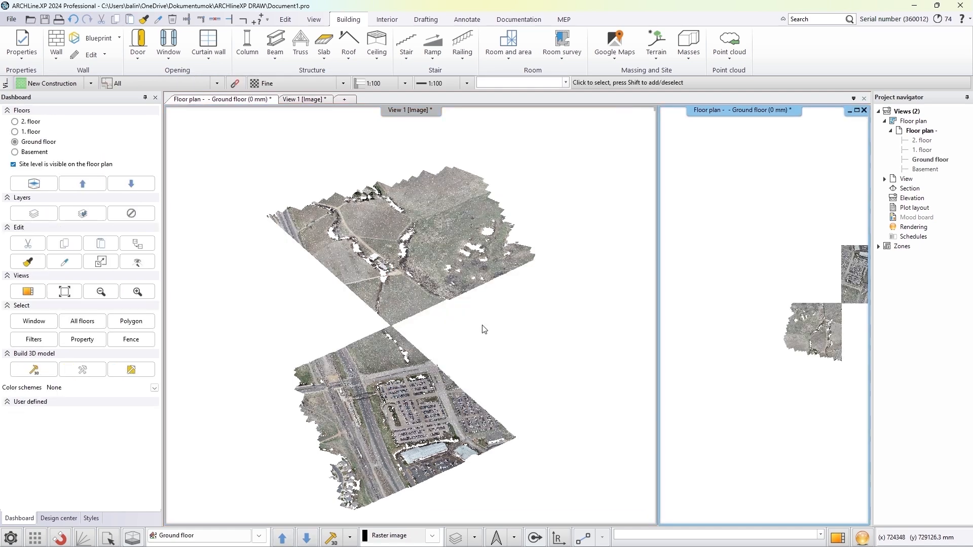
Re-import All Drone Capture.rcp as a replacement, loading only the part_2 and part_4 scan files
middle_click(738, 334)
middle_click(738, 334)
left_click(742, 65)
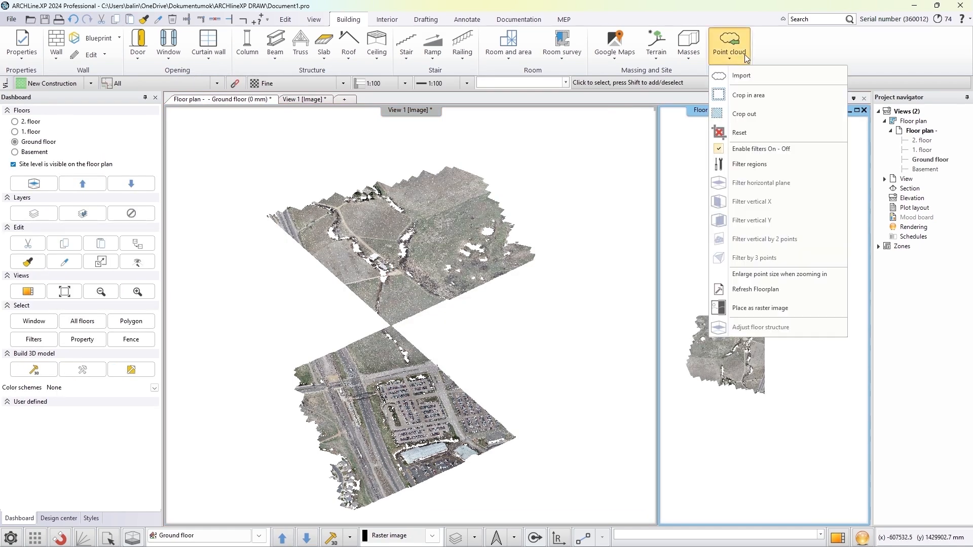
left_click(741, 74)
left_click(538, 225)
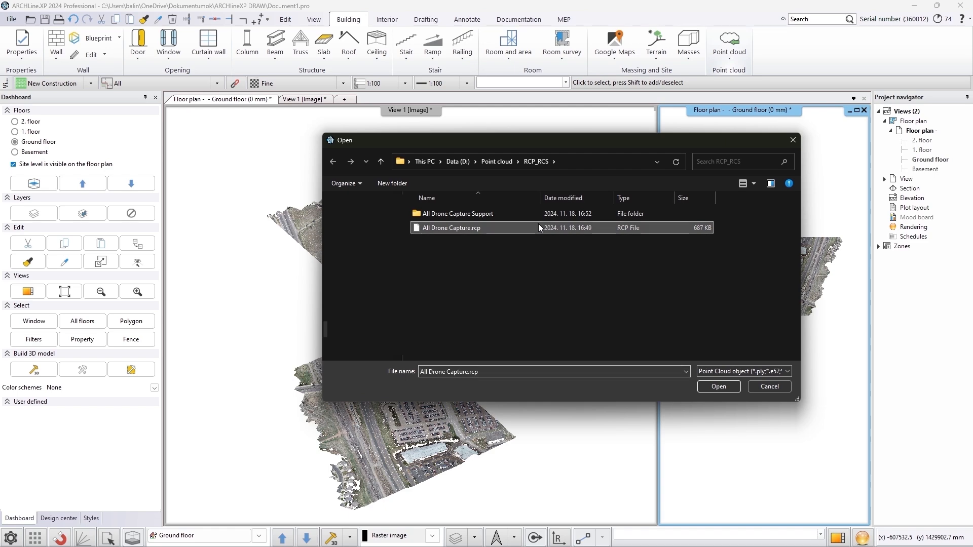
left_click(706, 388)
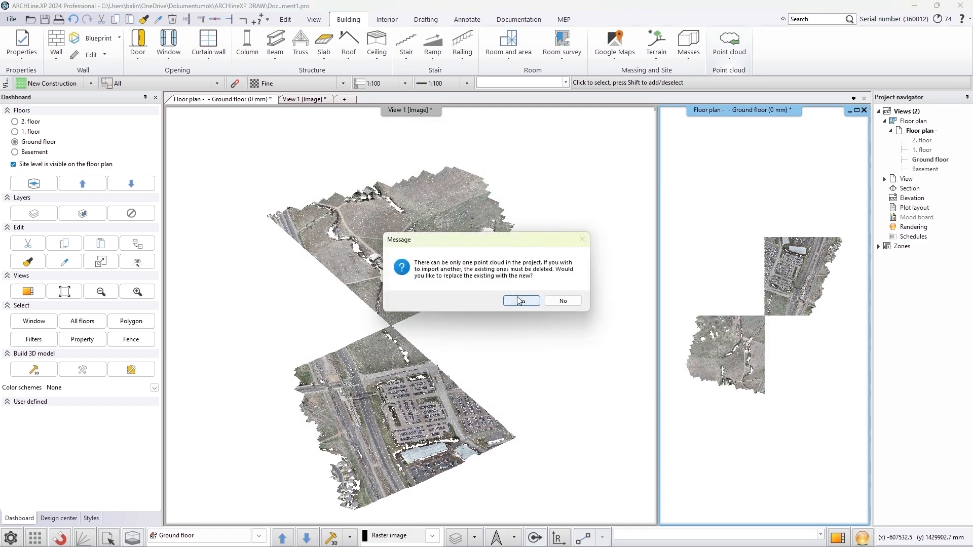
left_click(520, 300)
left_click_drag(472, 207, 538, 215)
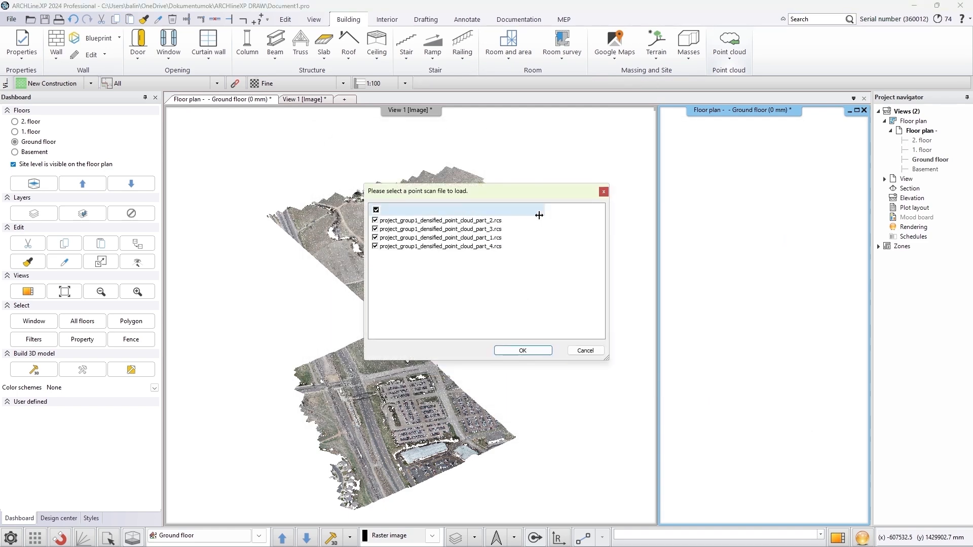
left_click(376, 209)
left_click(375, 221)
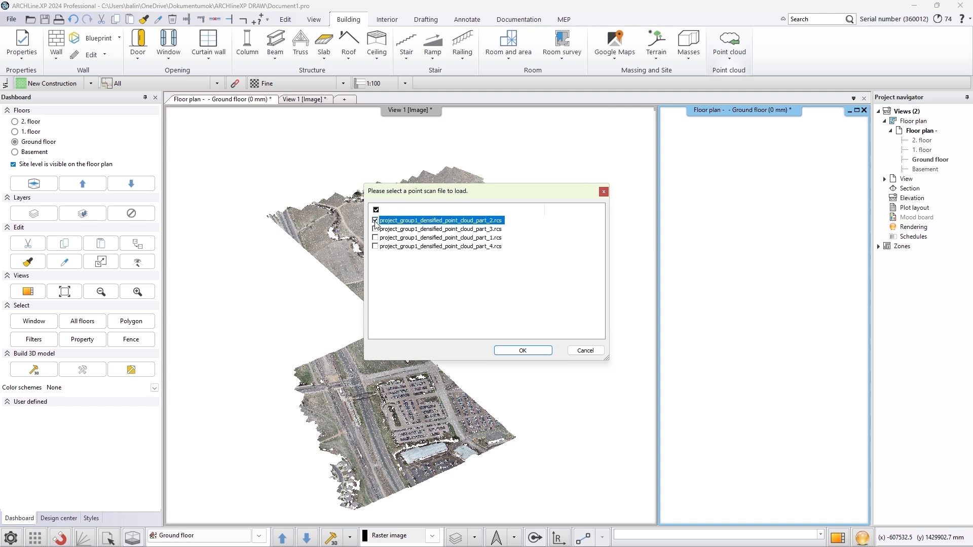
left_click(376, 247)
left_click(527, 351)
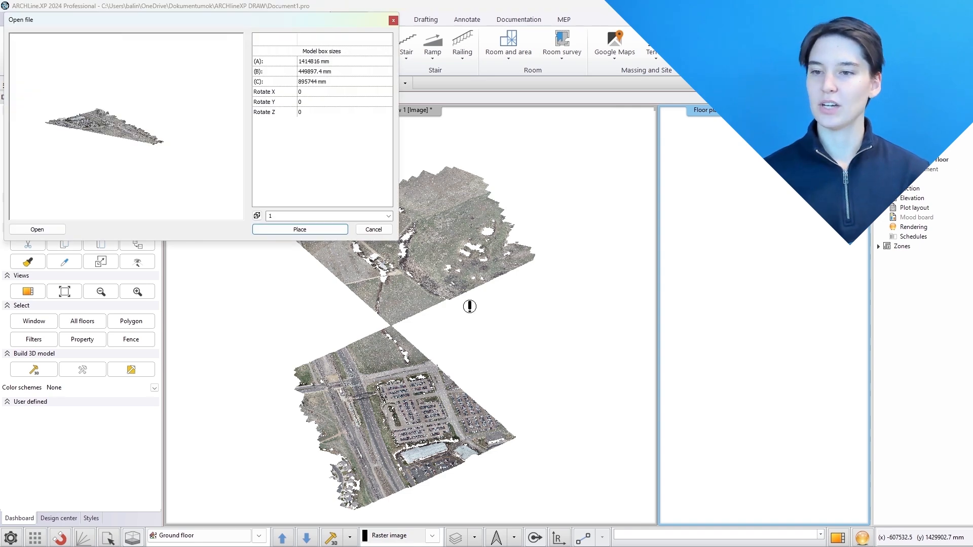
left_click(336, 230)
left_click(476, 330)
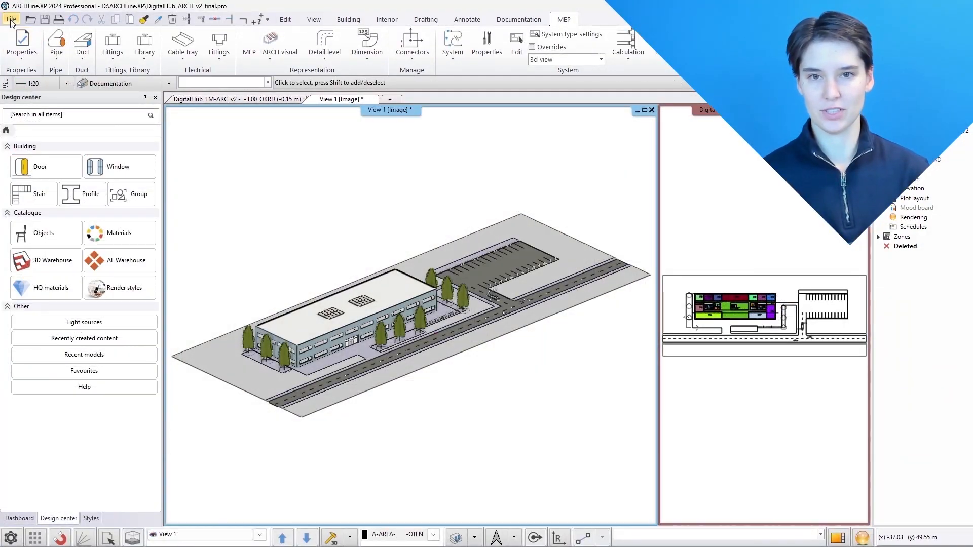
Link DigitalHub_FM-HZG_v2.ifc as an external IFC reference using the MEP with conversion filter and automatic origin
left_click(12, 19)
mouse_move(48, 132)
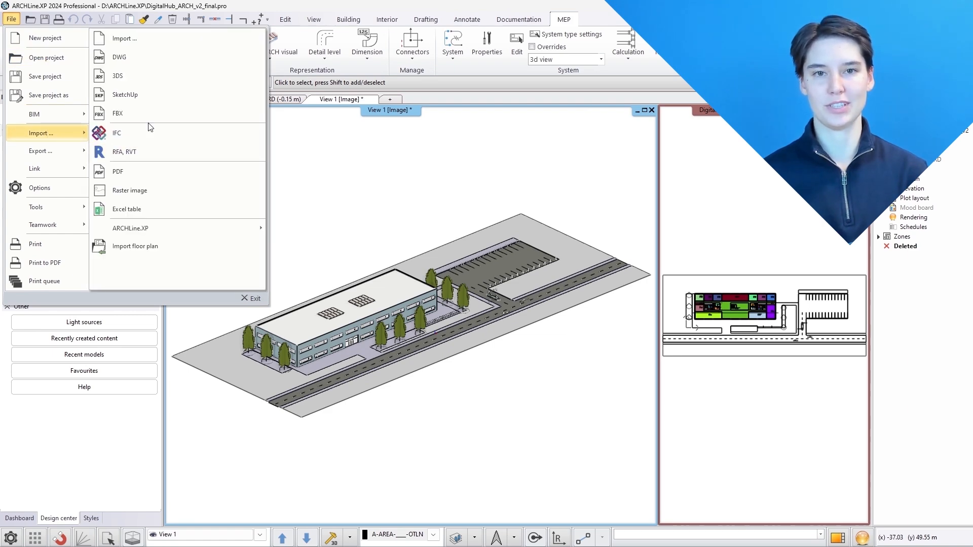
left_click(209, 131)
left_click(489, 280)
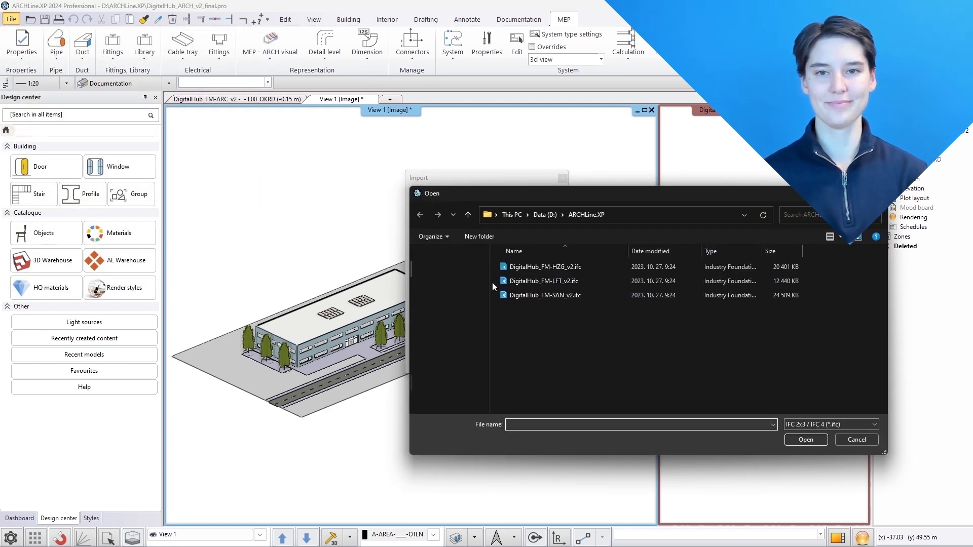
left_click(530, 273)
left_click(799, 440)
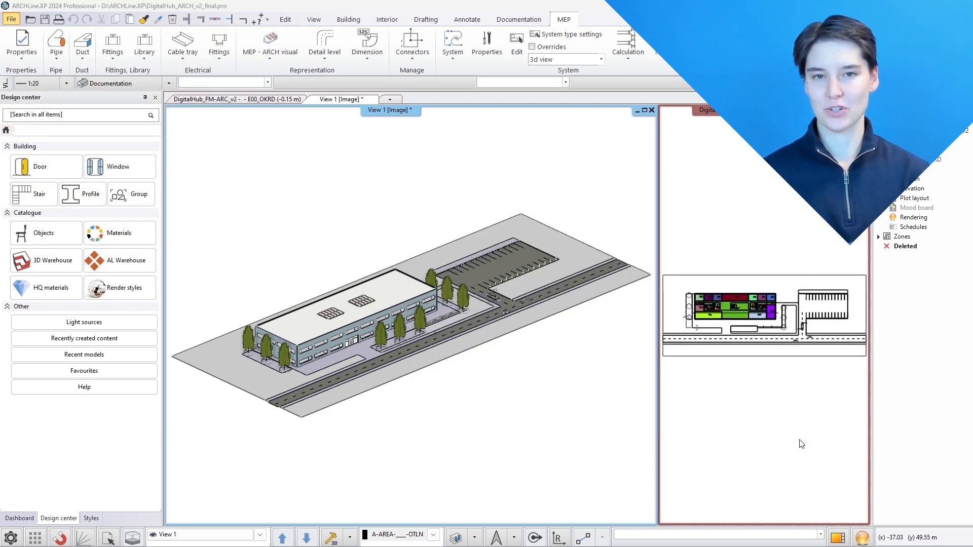
left_click(488, 309)
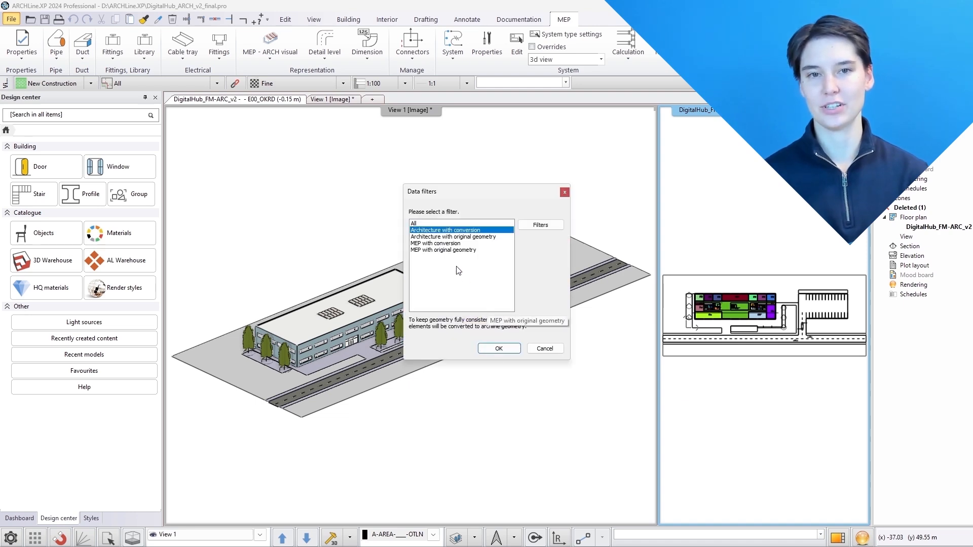
left_click(453, 245)
left_click(500, 348)
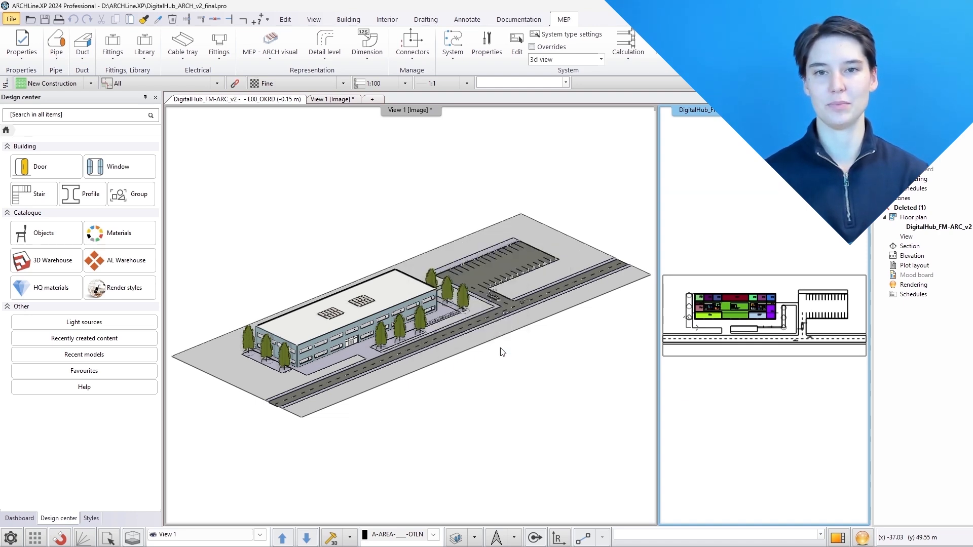
left_click(591, 339)
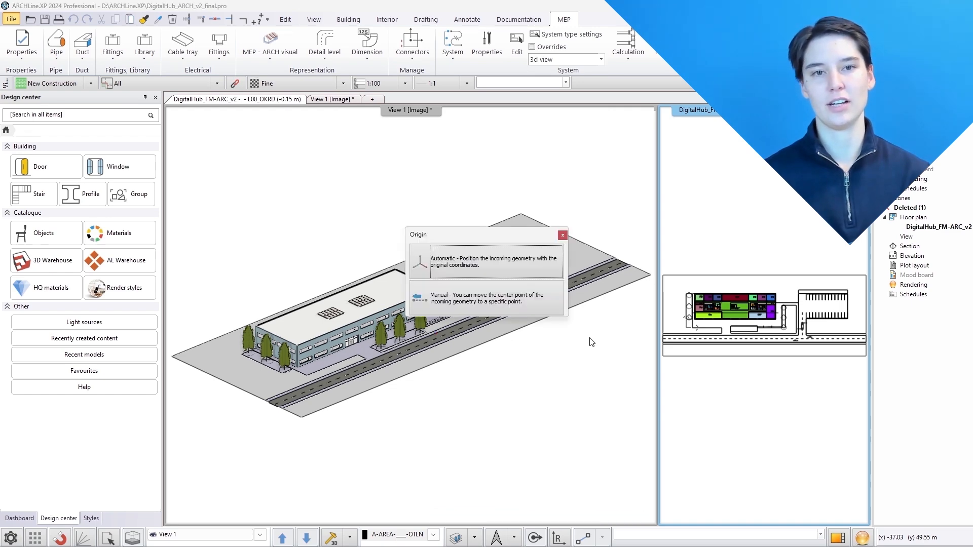
left_click(485, 269)
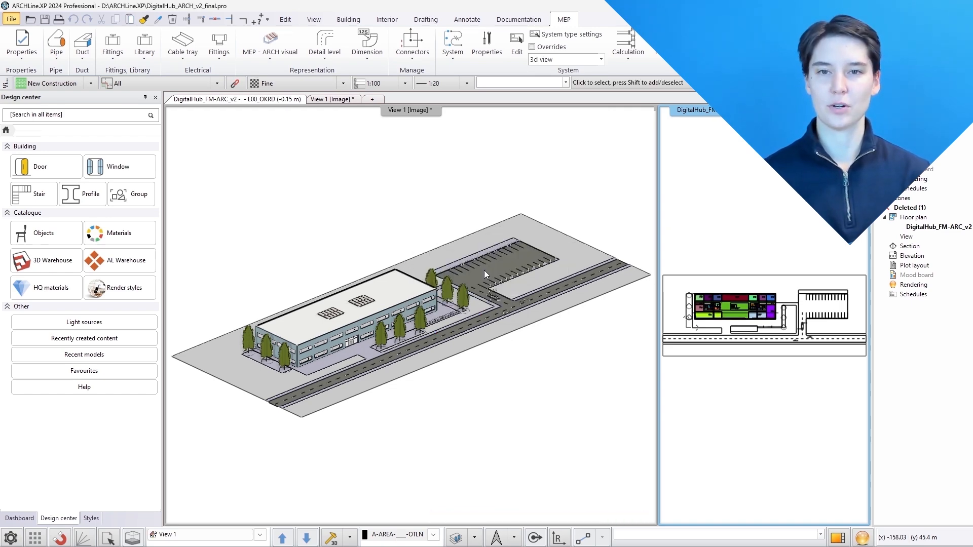
left_click(484, 269)
scroll(320, 332, "up", 4)
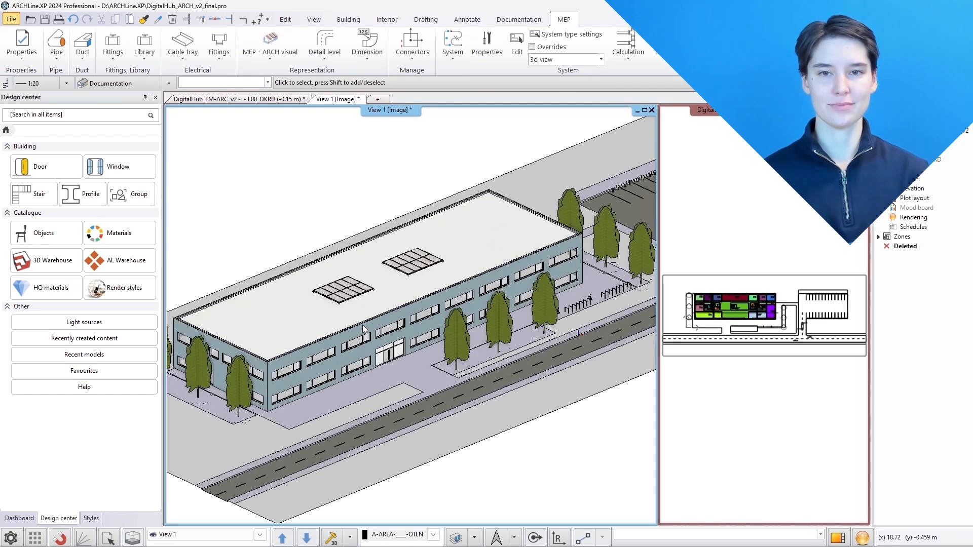
Preview the MEP–ARCH visual modes MEP only and MEP primary on the linked model, then reset the view
middle_click_drag(364, 326, 386, 341)
left_click(270, 48)
left_click(274, 80)
left_click(272, 55)
left_click(273, 93)
left_click(271, 51)
left_click(275, 150)
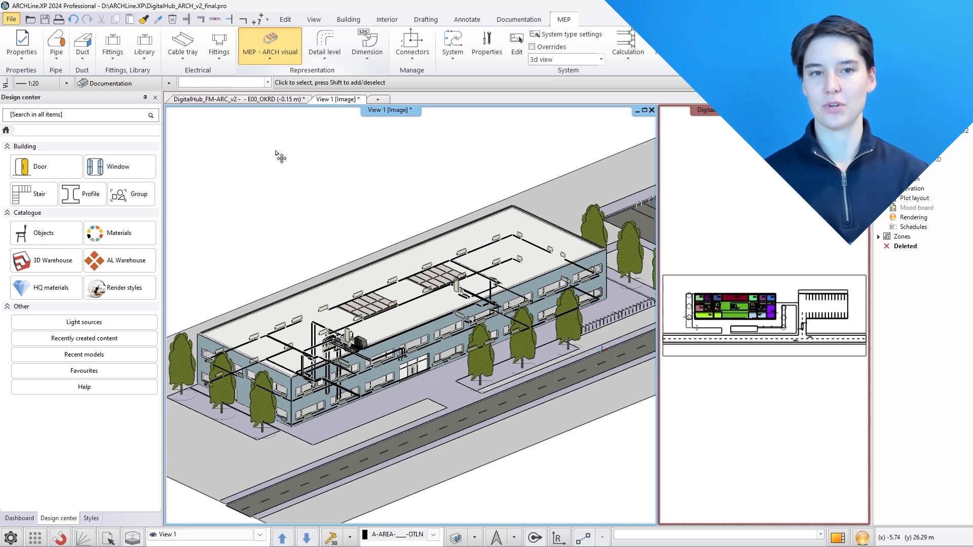
Link DigitalHub_FM-LFT_v2.ifc as an external IFC reference with the MEP with conversion filter, matching floors and automatic origin
left_click(18, 21)
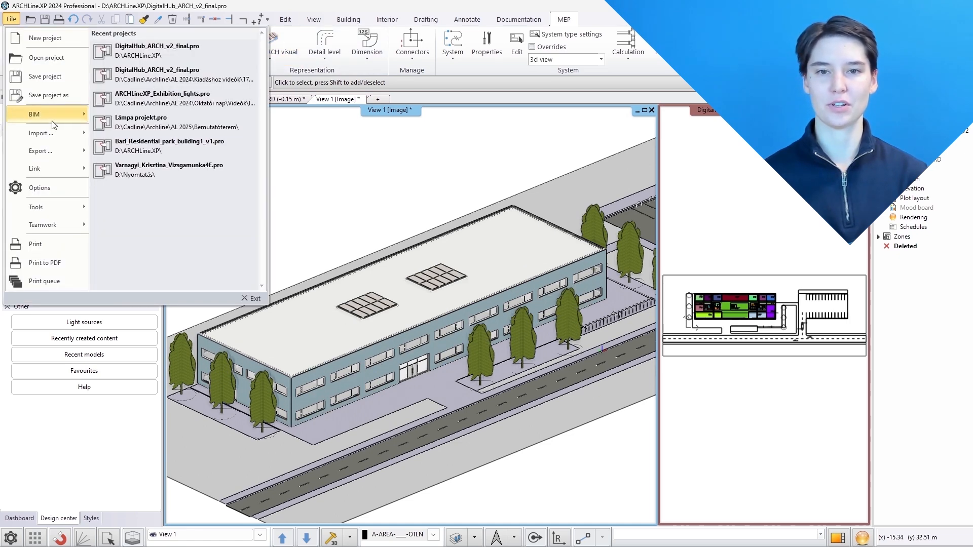
mouse_move(44, 132)
left_click(123, 136)
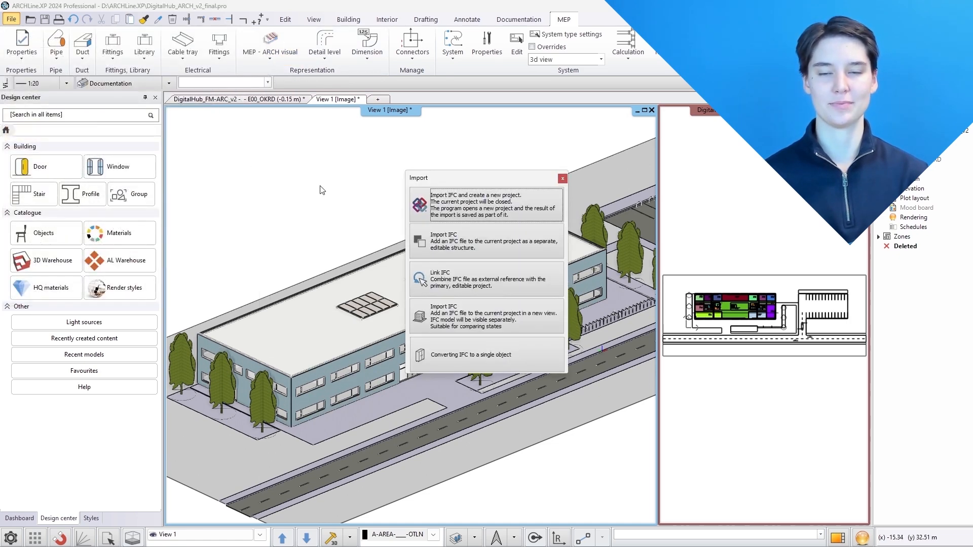
left_click(436, 280)
left_click(519, 282)
left_click(788, 439)
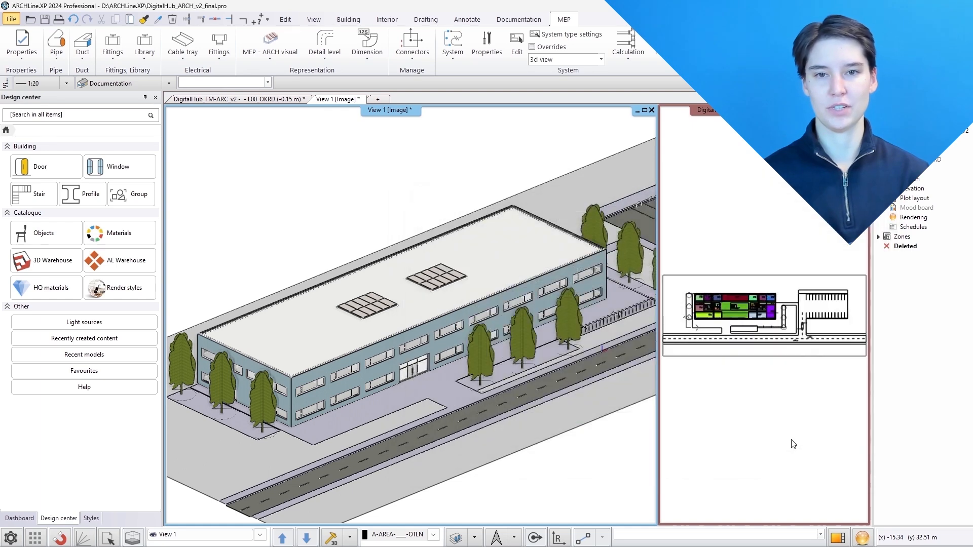
left_click(476, 301)
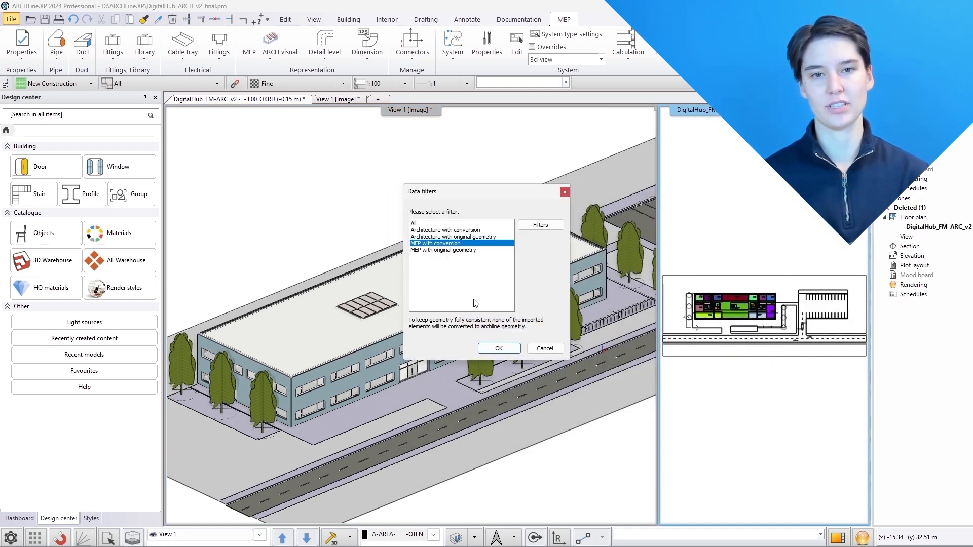
left_click(493, 345)
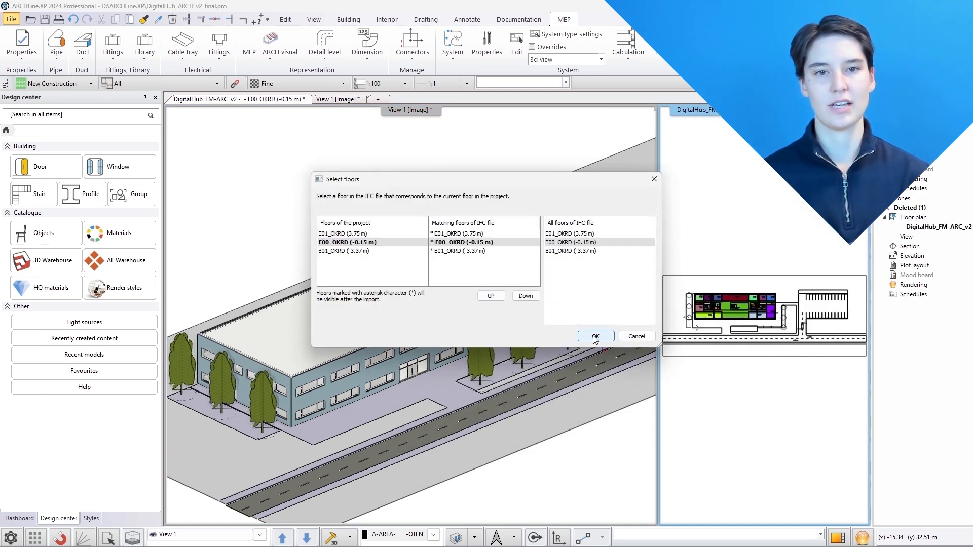
left_click(592, 335)
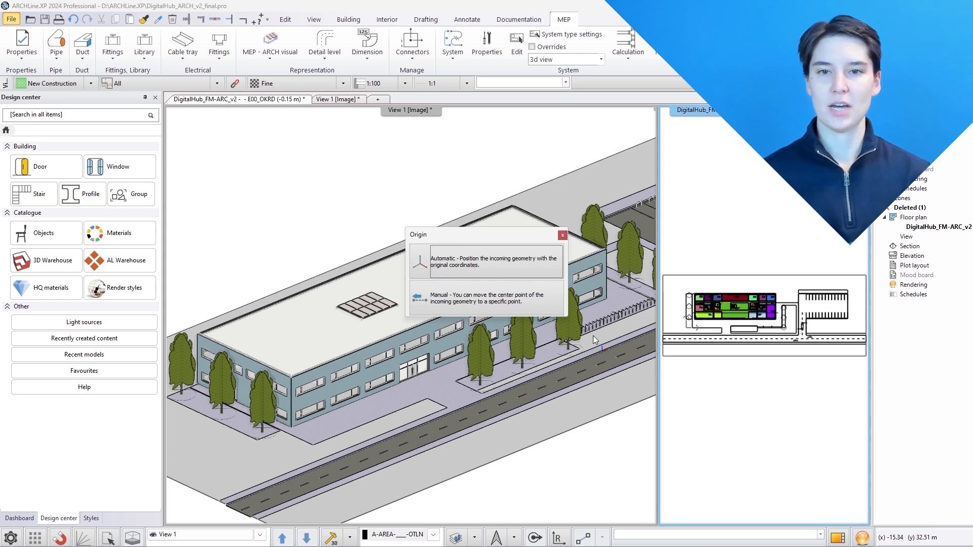
left_click(480, 258)
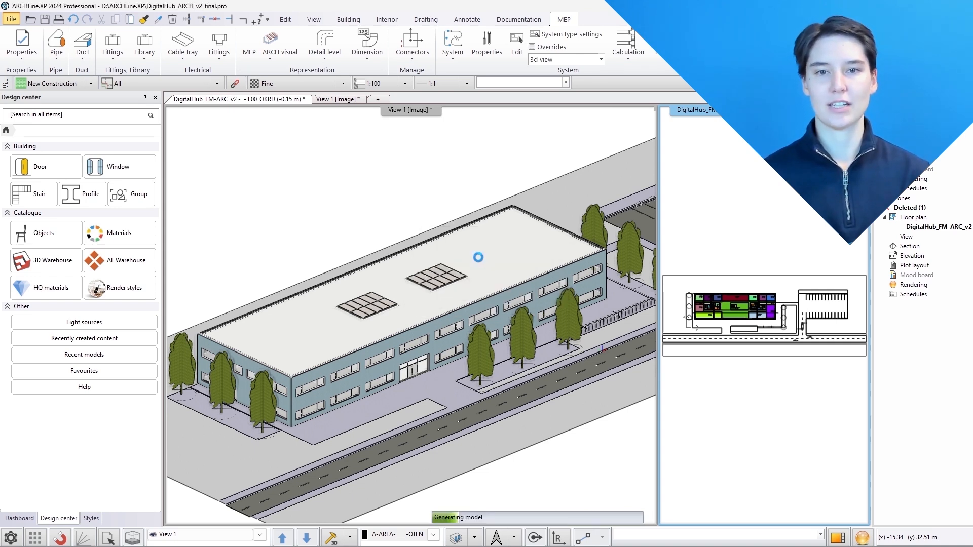
Cycle the MEP–ARCH visual display through Arch only, MEP only and MEP primary, then reset the view
left_click(268, 51)
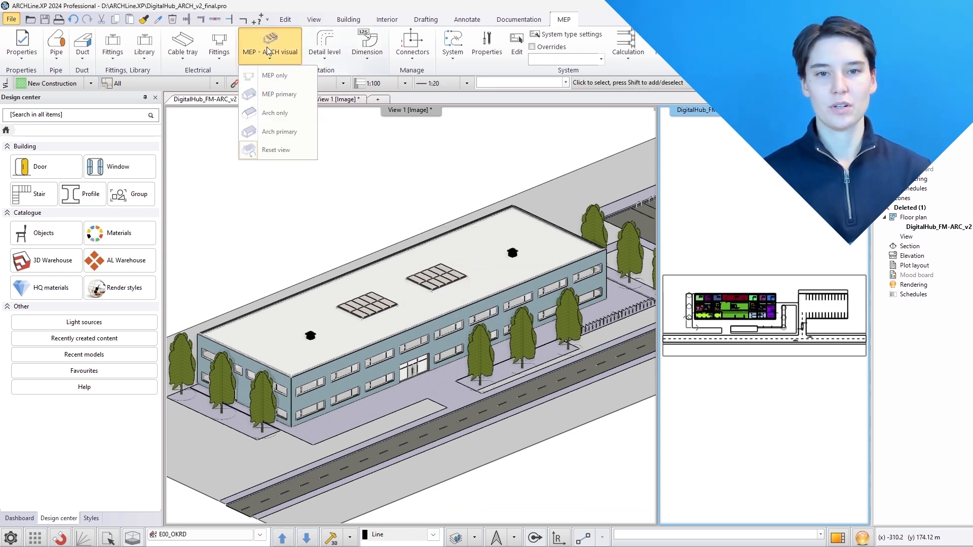
left_click(275, 113)
left_click(268, 49)
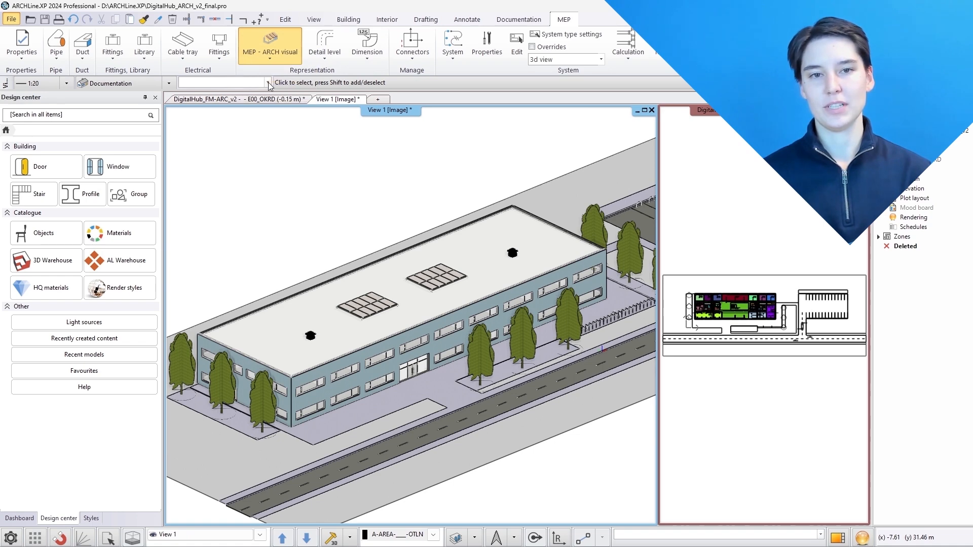
left_click(271, 76)
left_click(269, 50)
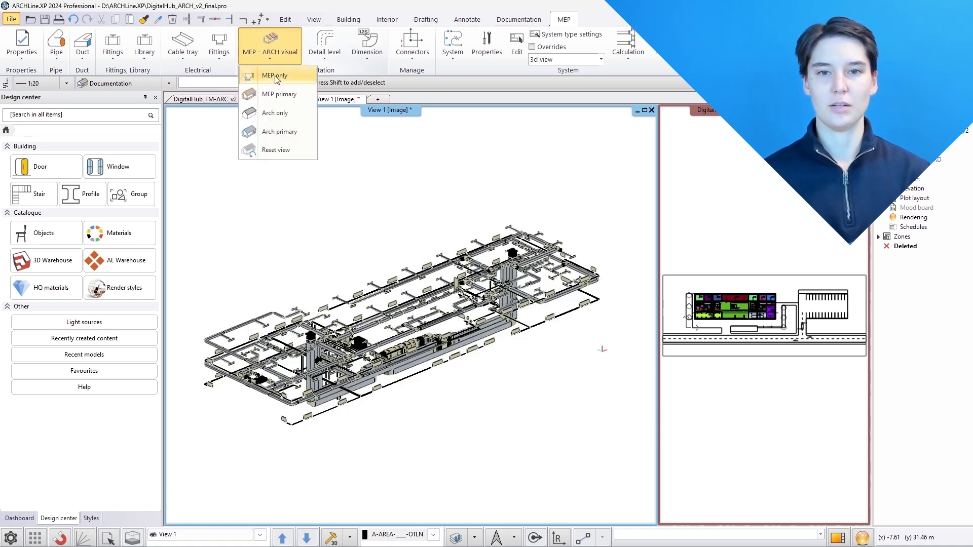
left_click(274, 93)
left_click(273, 41)
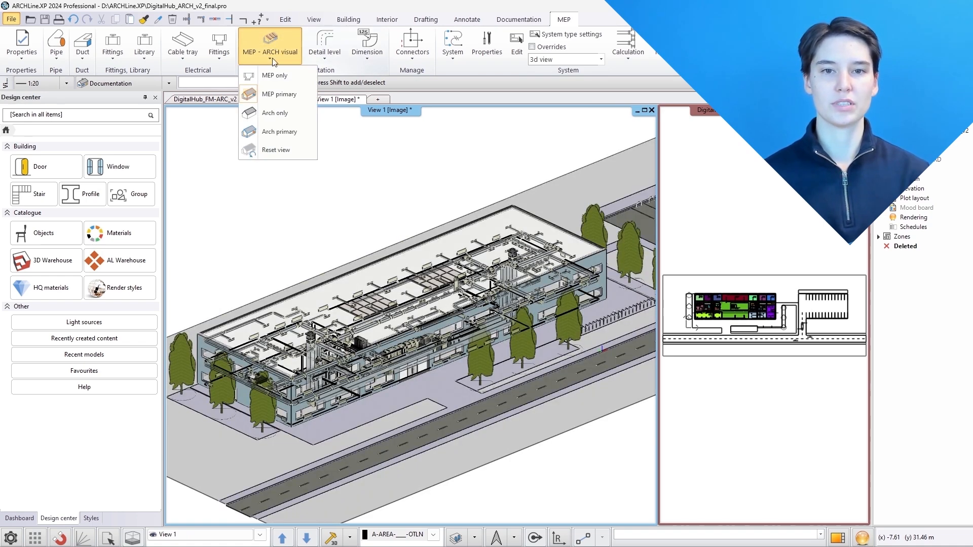
left_click(275, 145)
Browse the model's layers with Layer Walk, isolating the MEP layers and then single layers
left_click(475, 537)
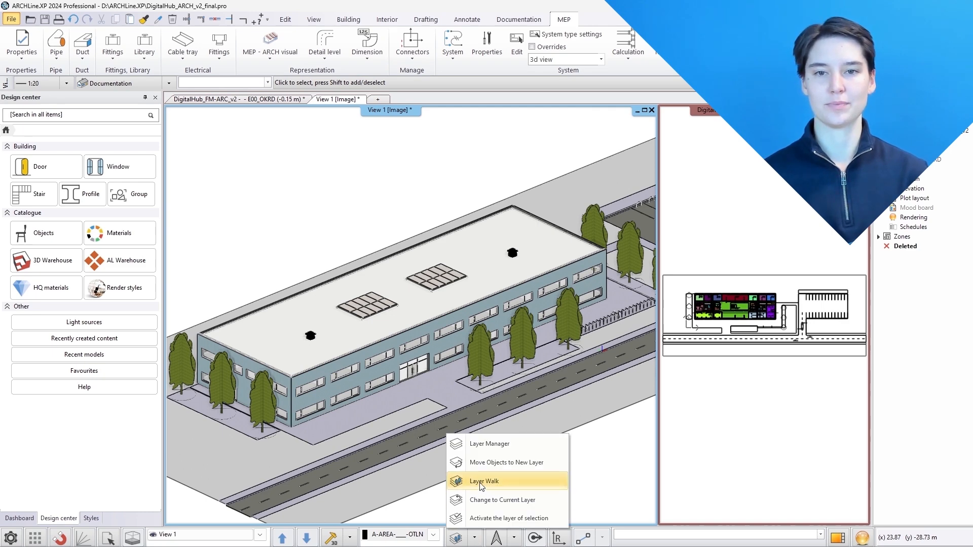
left_click(481, 483)
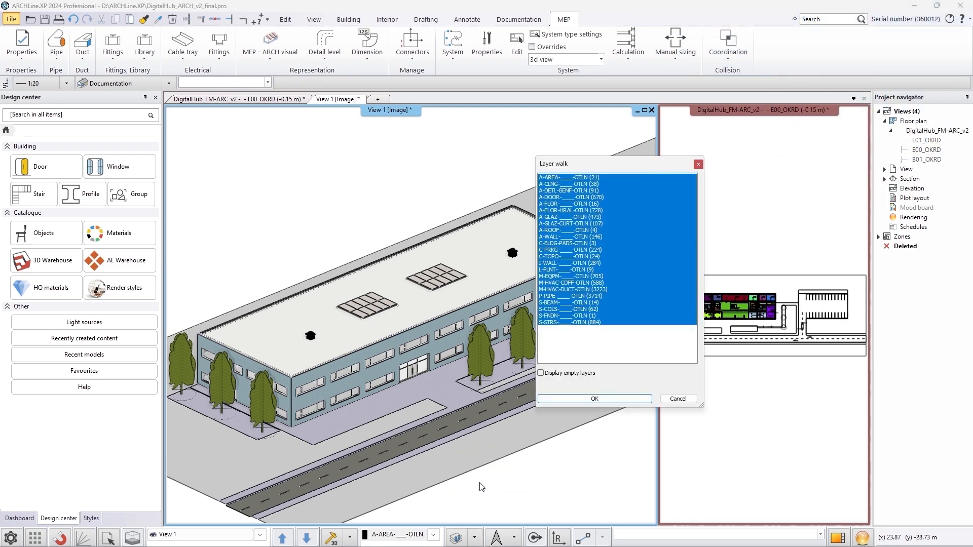
left_click(567, 277)
left_click_drag(568, 285, 567, 298)
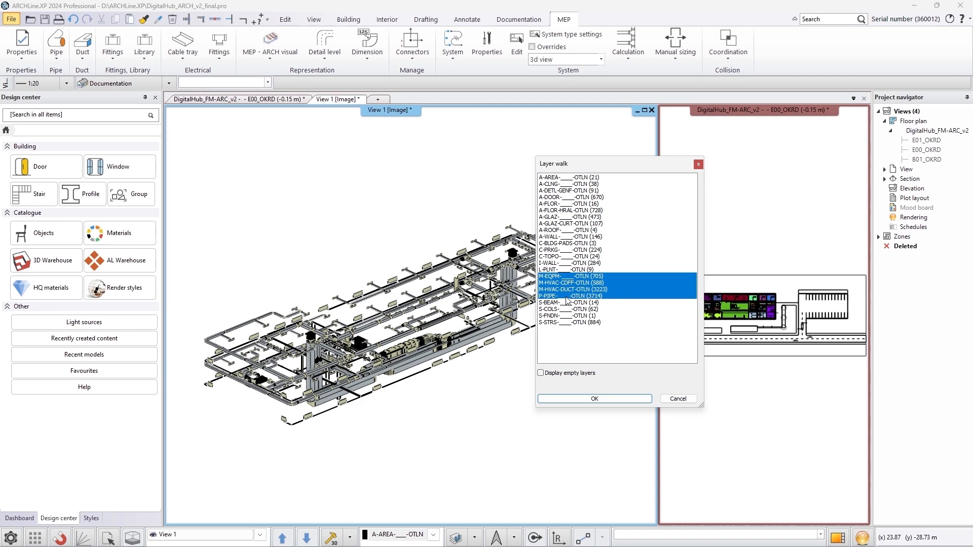
left_click(571, 179)
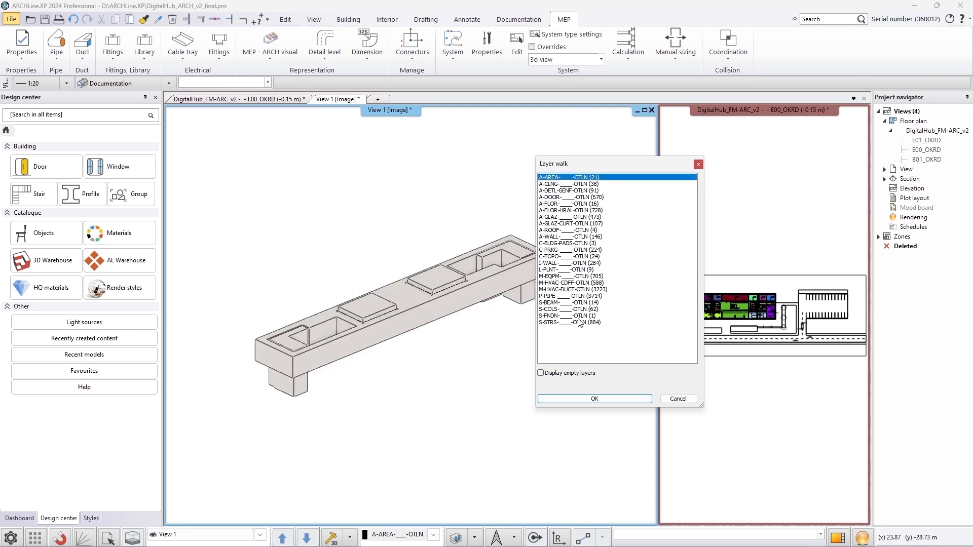
left_click(580, 323, "shift")
left_click(588, 398)
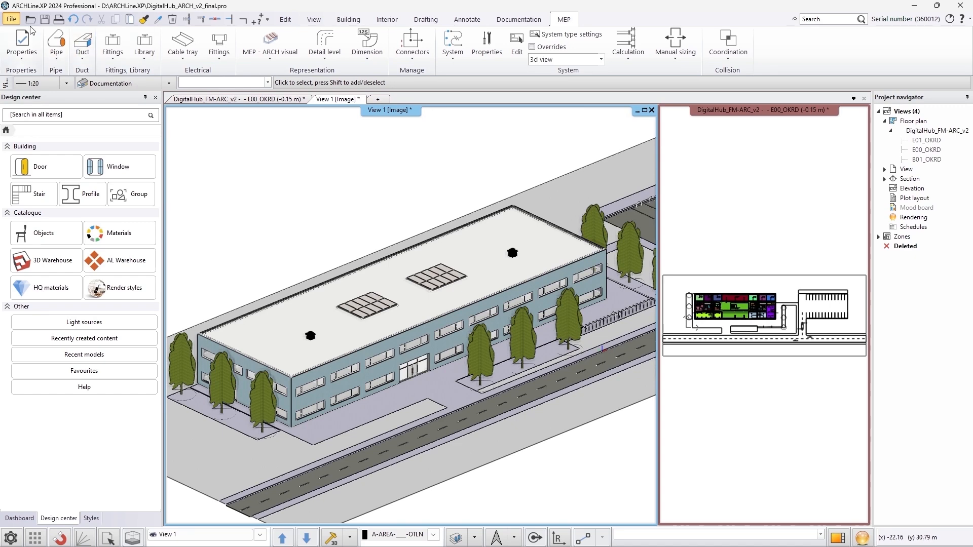
Link DigitalHub_FM-SAN_v2.ifc as an external IFC reference with the MEP with conversion filter and automatic origin
left_click(15, 20)
mouse_move(58, 132)
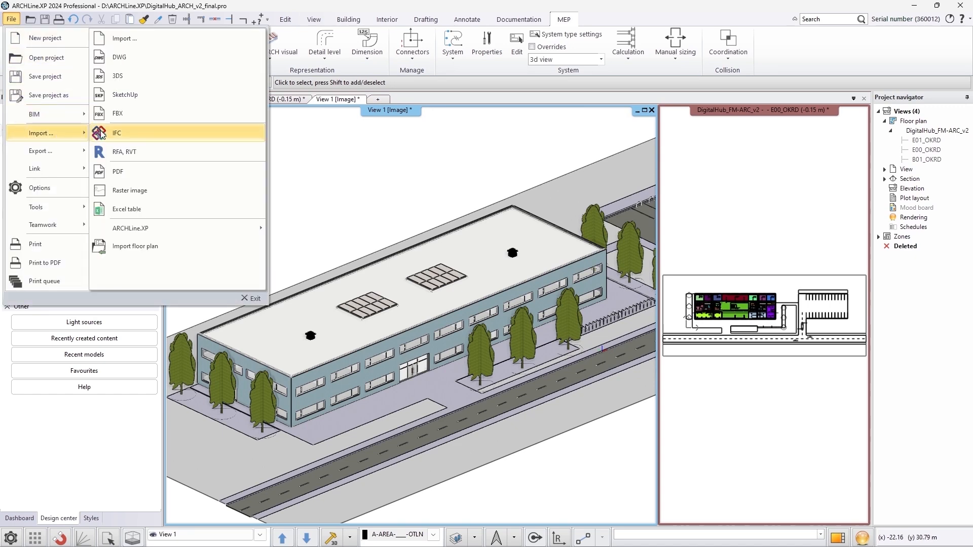
left_click(100, 133)
left_click(464, 277)
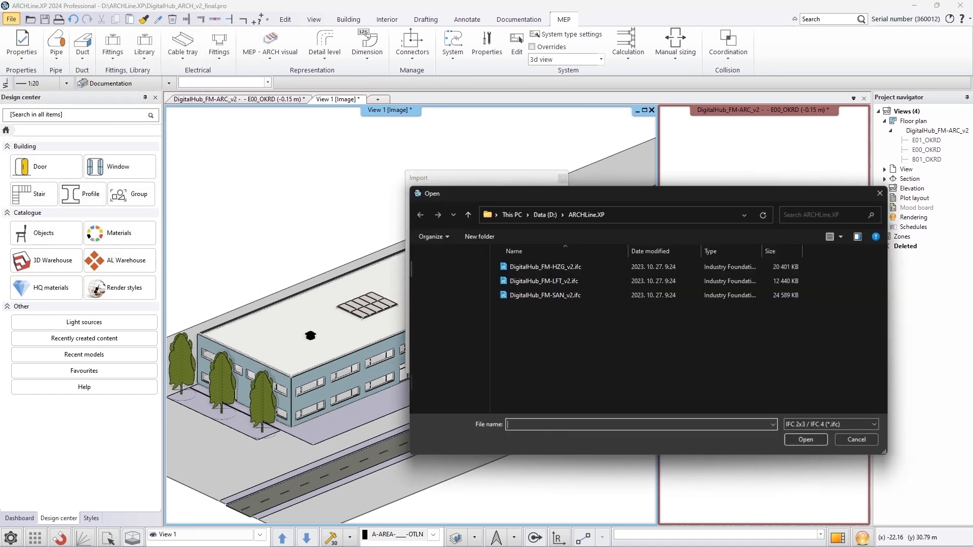
left_click(533, 296)
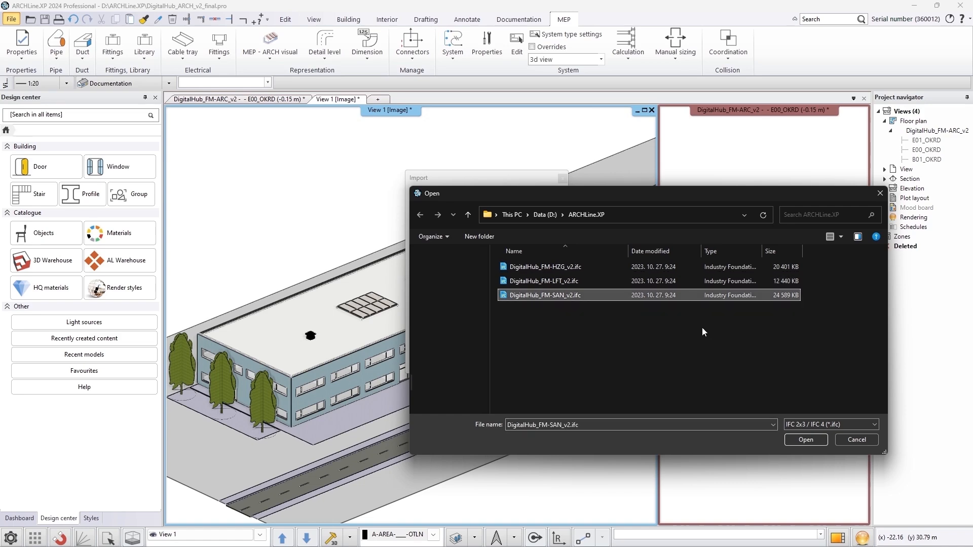
left_click(805, 440)
left_click(498, 300)
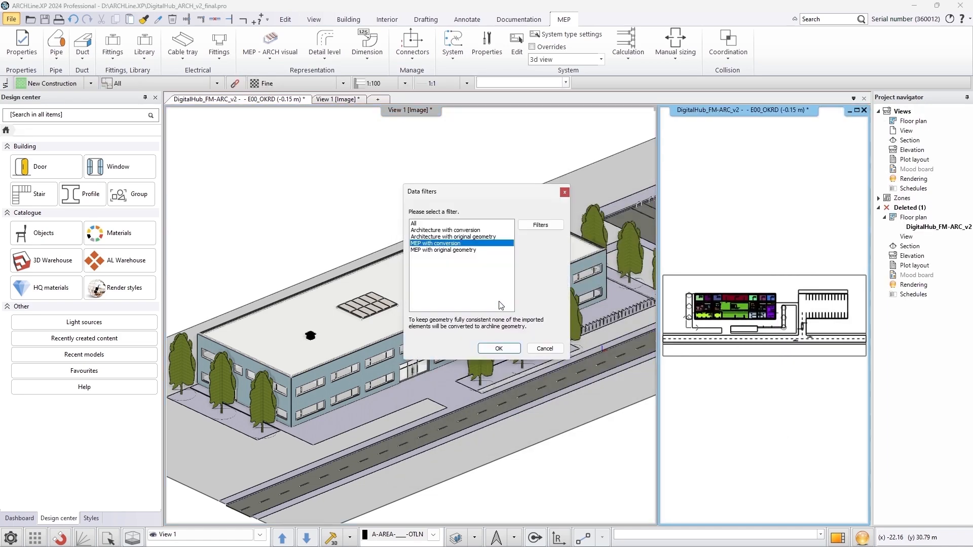
left_click(499, 349)
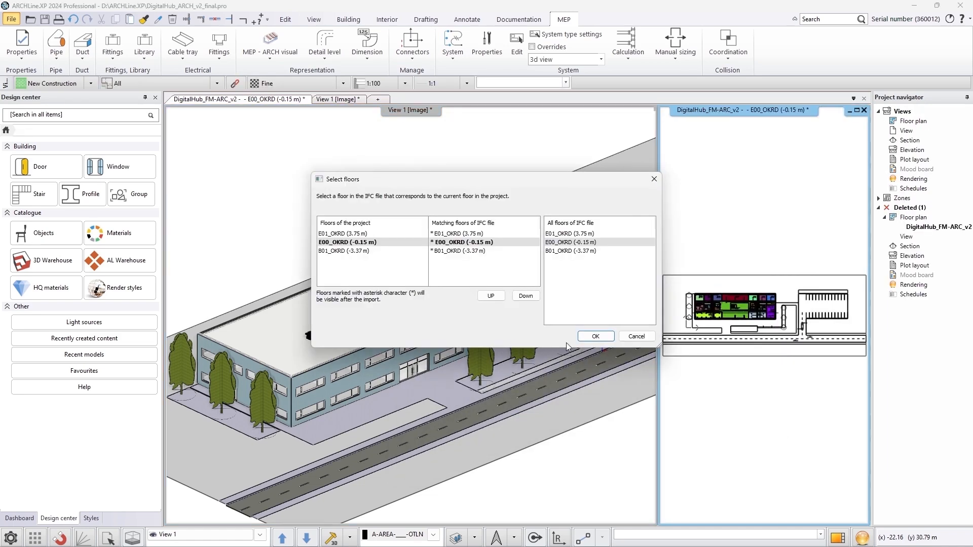
left_click(587, 338)
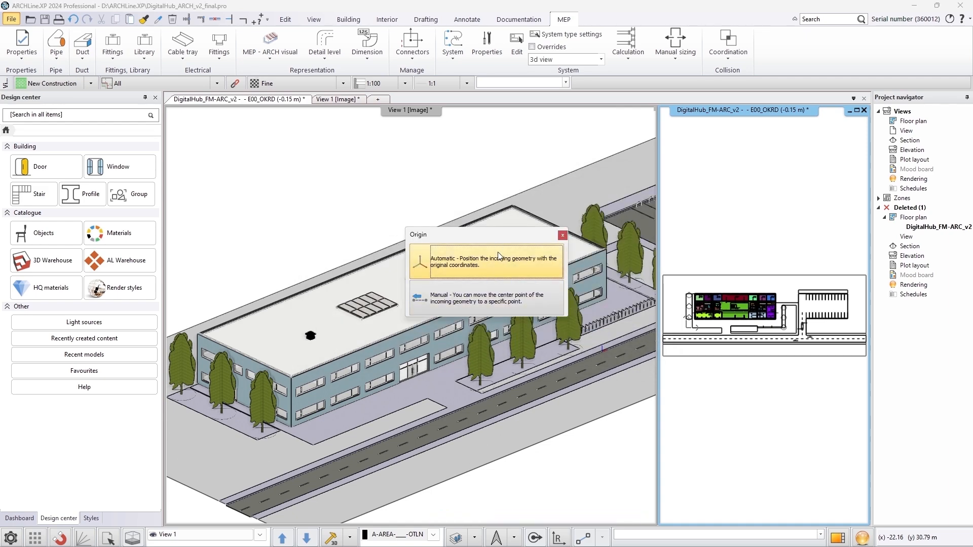
left_click(501, 258)
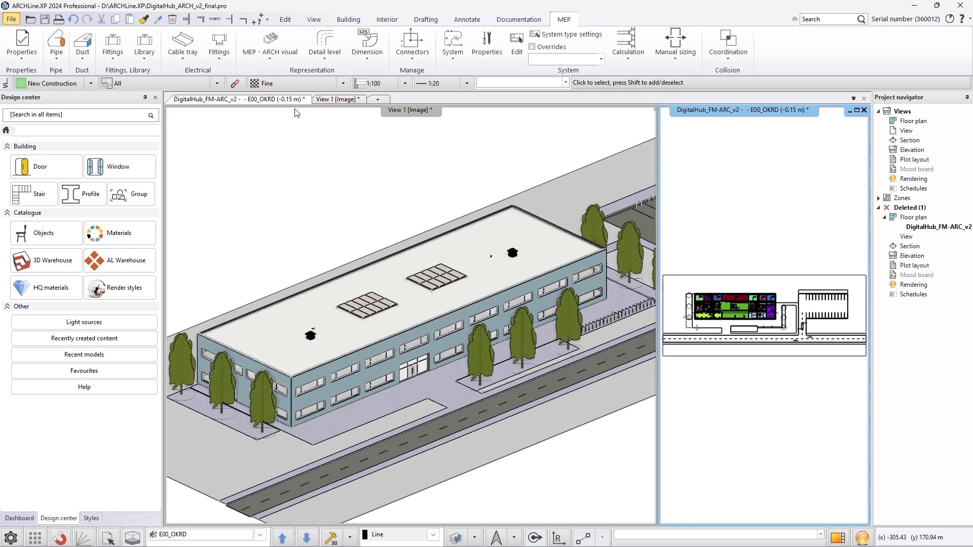
Preview the MEP only and MEP primary visual modes on the linked models, then reset the view
left_click(260, 61)
left_click(252, 62)
left_click(274, 75)
left_click(273, 60)
left_click(279, 94)
left_click(272, 59)
left_click(276, 150)
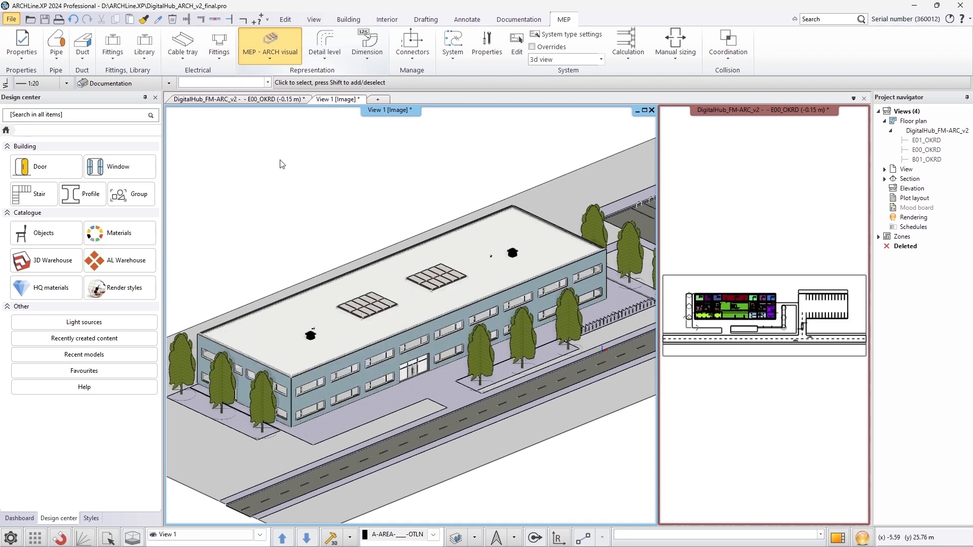
Zoom into the ground floor plan view to inspect the linked building services
left_click(747, 366)
scroll(691, 310, "up", 5)
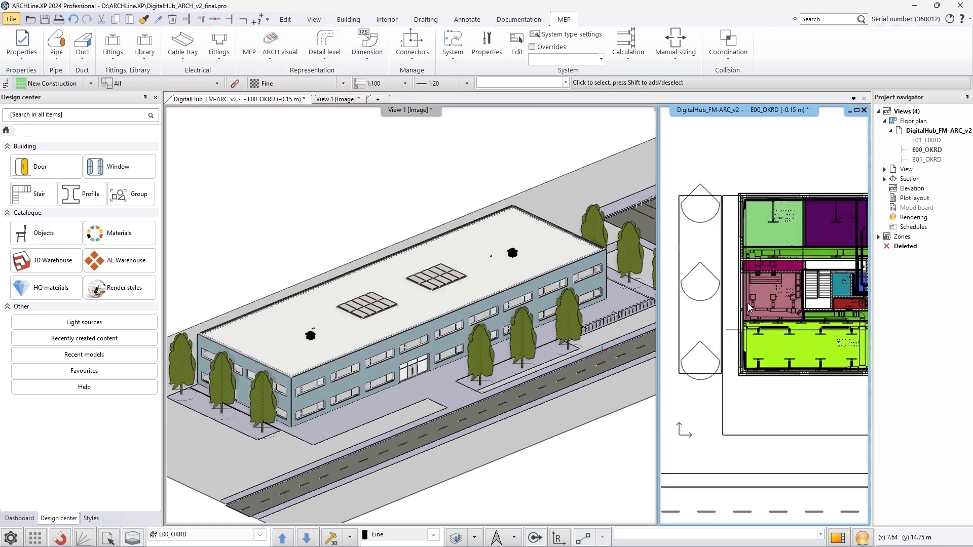
left_click(508, 20)
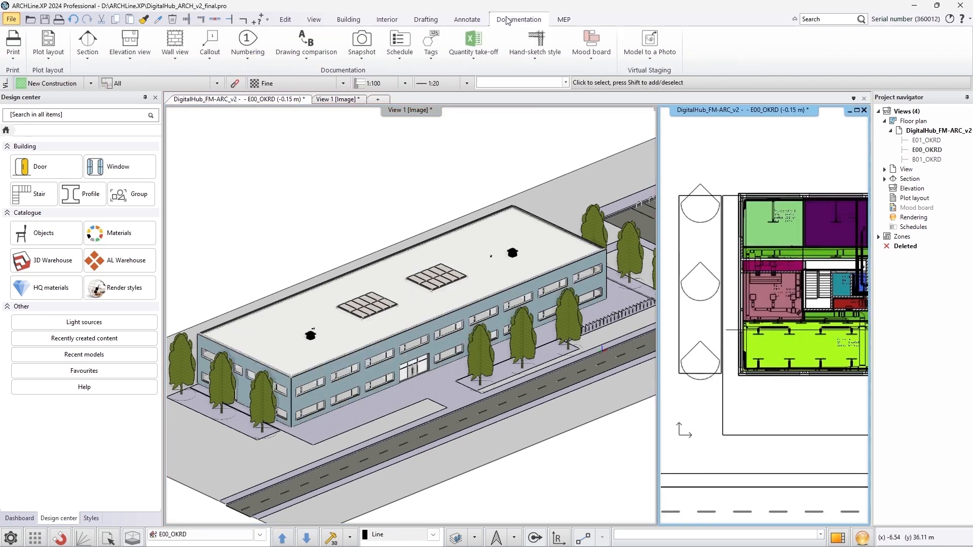
Create section A-A by drawing a section line across the ground floor plan and picking the viewing side
left_click(87, 41)
left_click(729, 330)
middle_click_drag(755, 366, 240, 386)
left_click(814, 351)
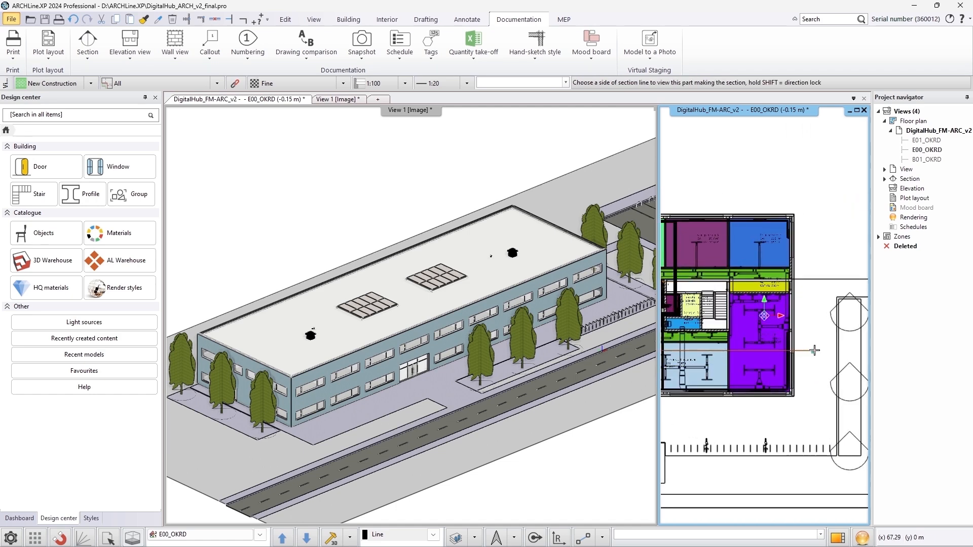
left_click(748, 419)
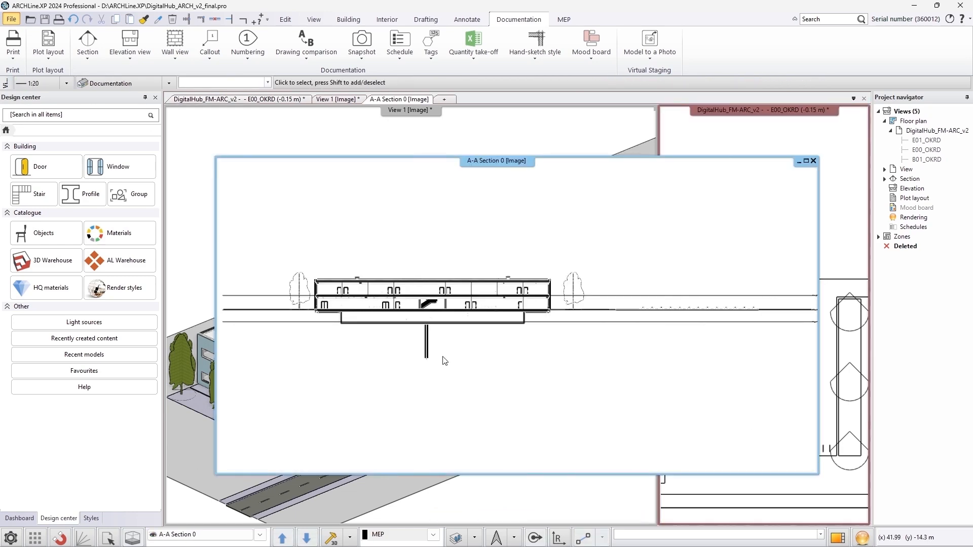
Zoom into the new section and switch its display to a shaded view style
scroll(444, 361, "up", 5)
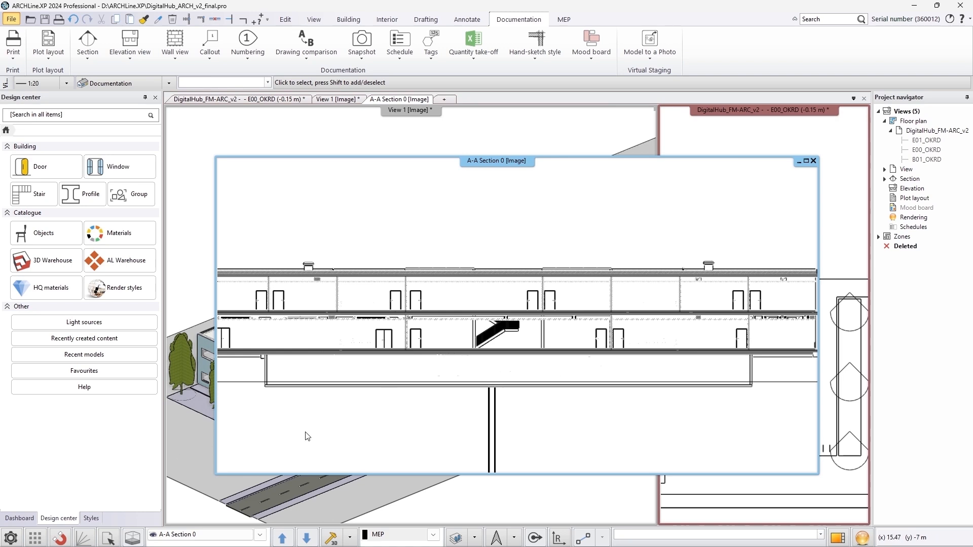
left_click(19, 518)
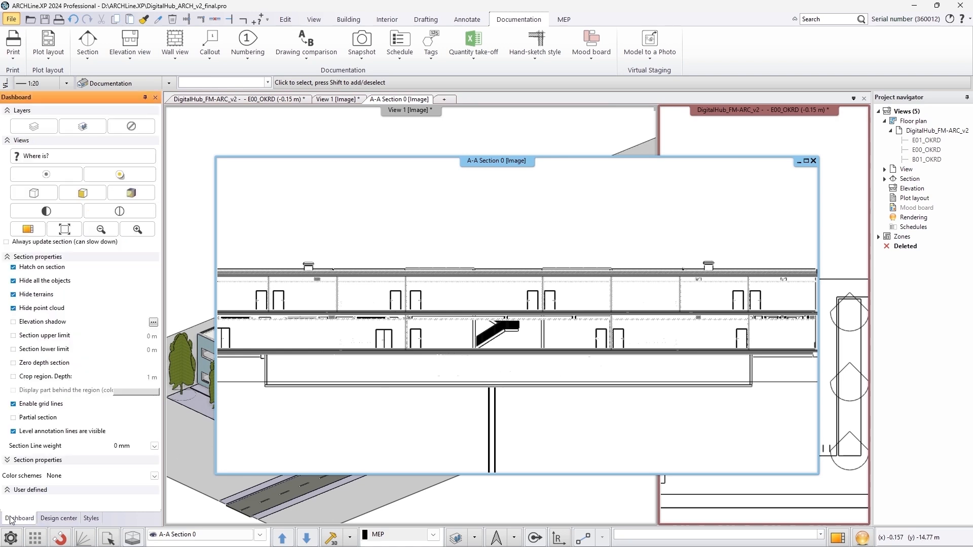
left_click(84, 192)
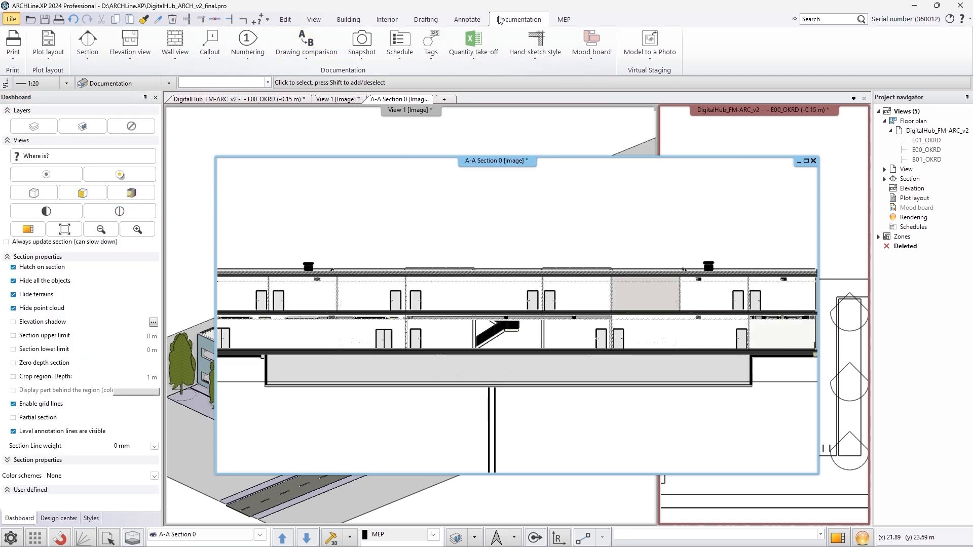
Preview the MEP only and MEP primary visual modes in the section, reset the view, and close the section window
left_click(563, 19)
left_click(267, 53)
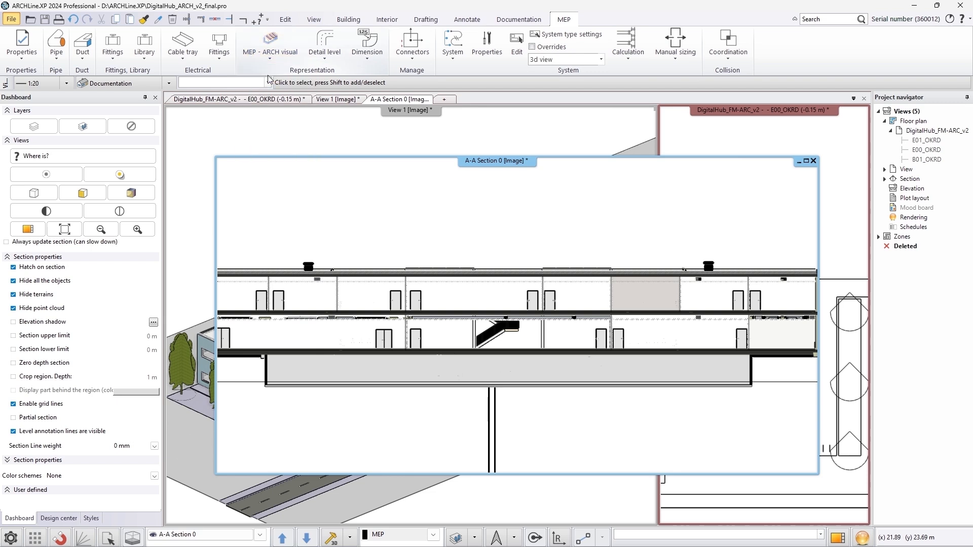
left_click(270, 78)
left_click(269, 53)
left_click(274, 94)
left_click(278, 59)
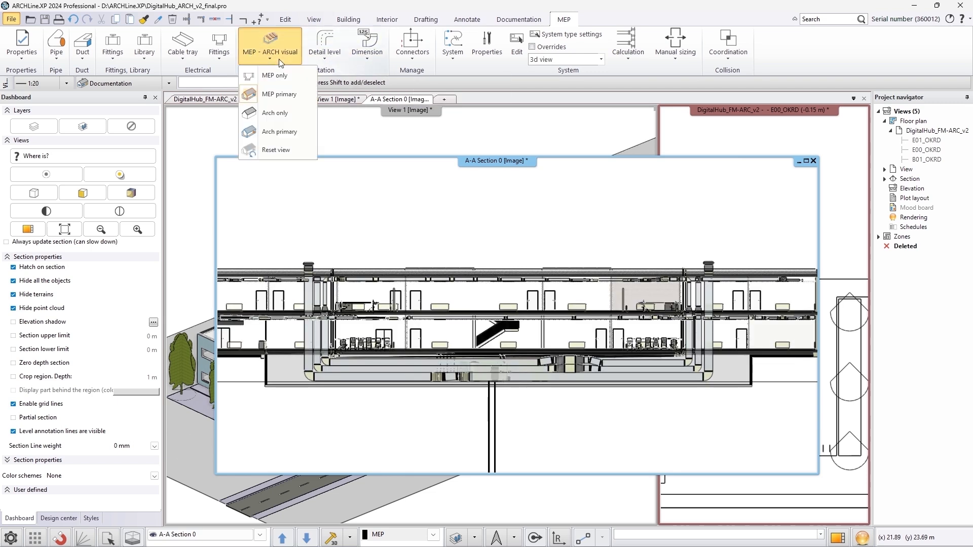
left_click(279, 151)
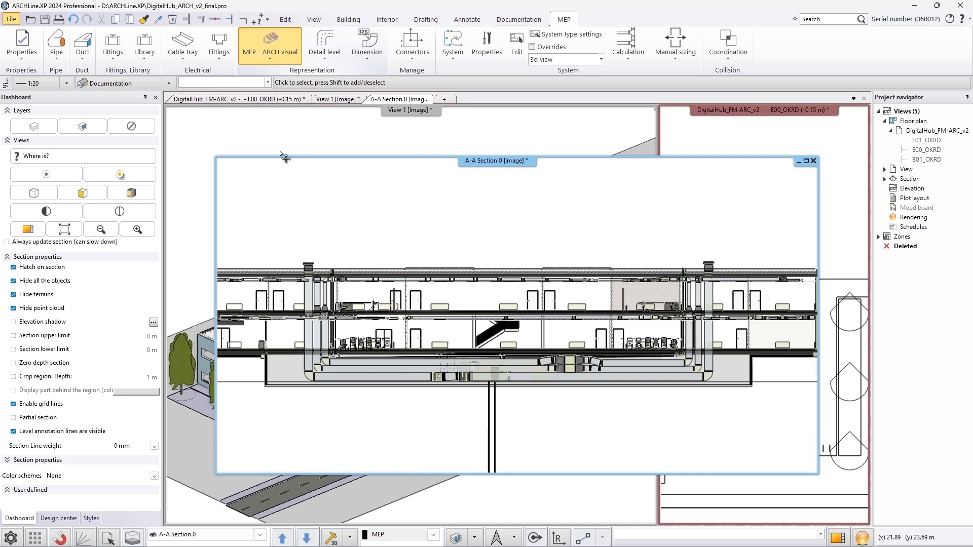
left_click(814, 162)
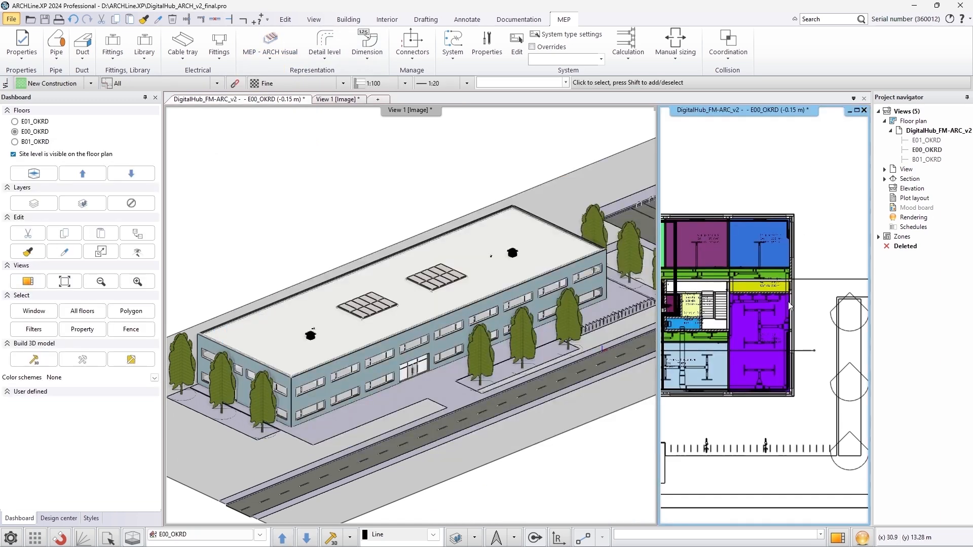
Place a perspective camera in the ground floor plan by setting the observer position and viewing direction
scroll(750, 339, "up", 4)
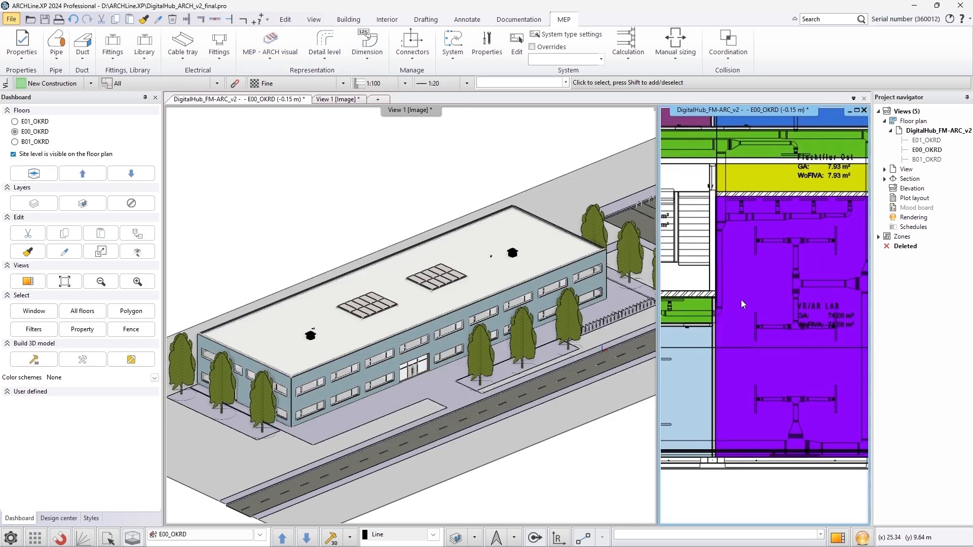
middle_click_drag(741, 299, 741, 329)
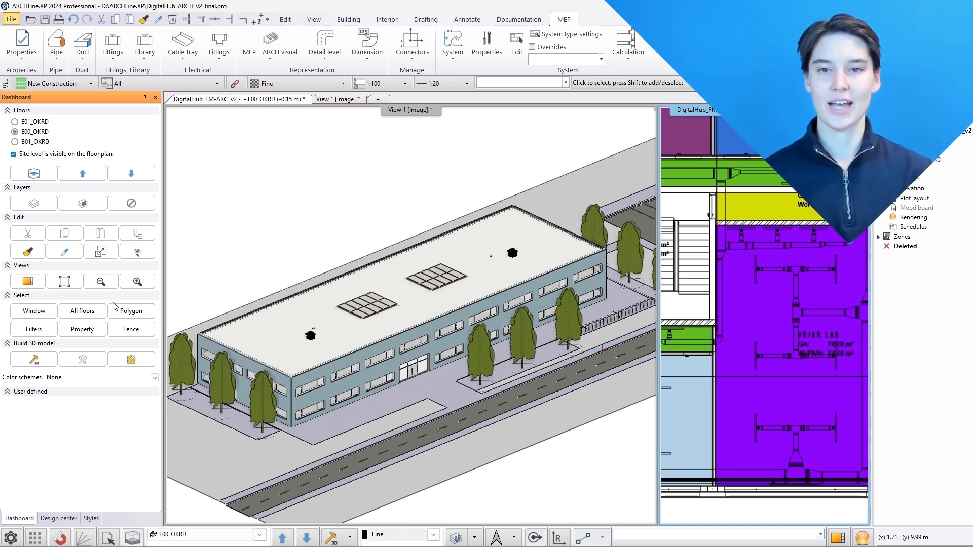
left_click(138, 252)
scroll(745, 341, "up", 2)
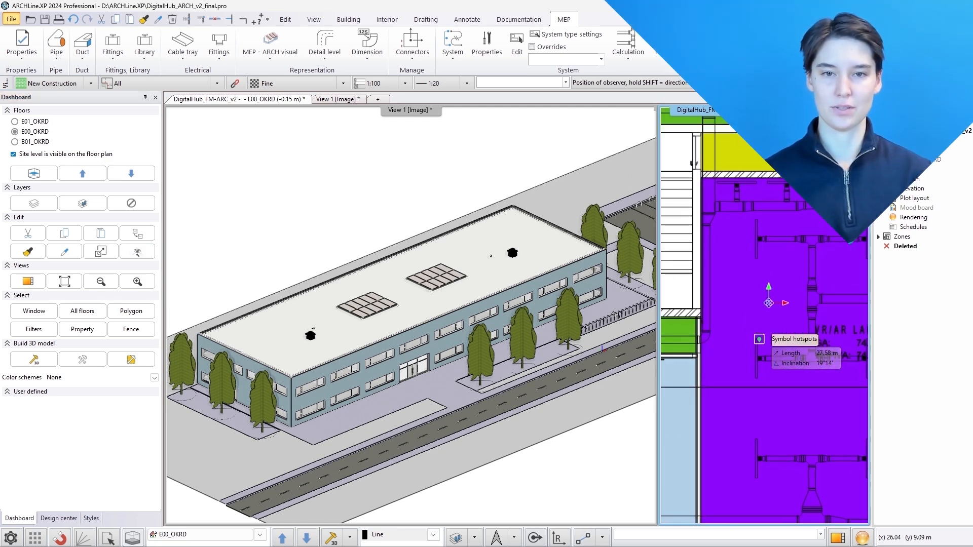
left_click(733, 320)
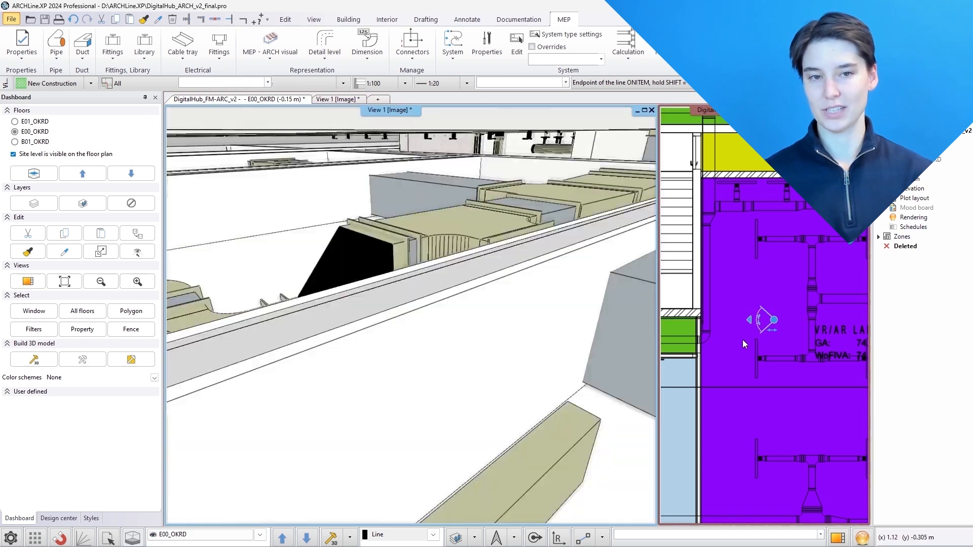
left_click(784, 328)
left_click_drag(773, 322, 773, 294)
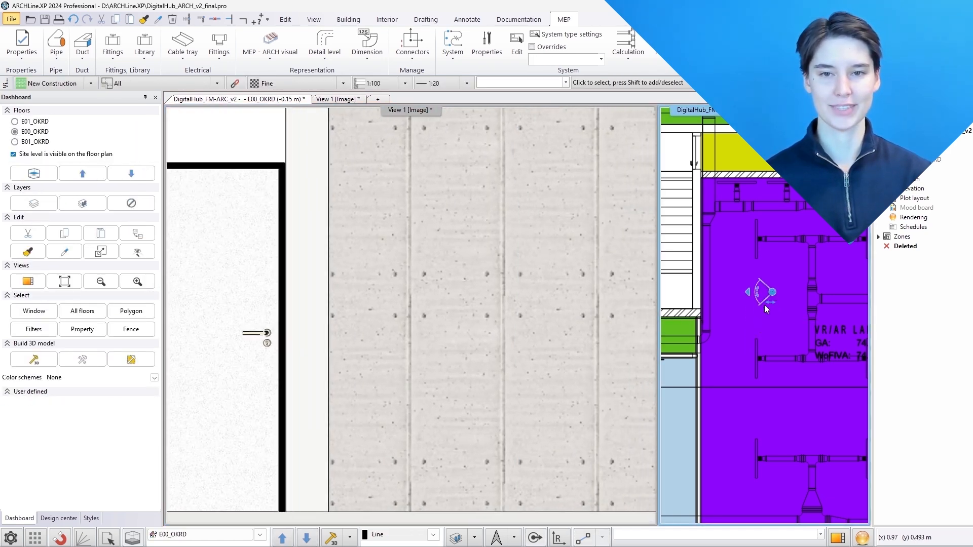
Switch the perspective view to the MEP only visual mode
scroll(765, 310, "down", 10)
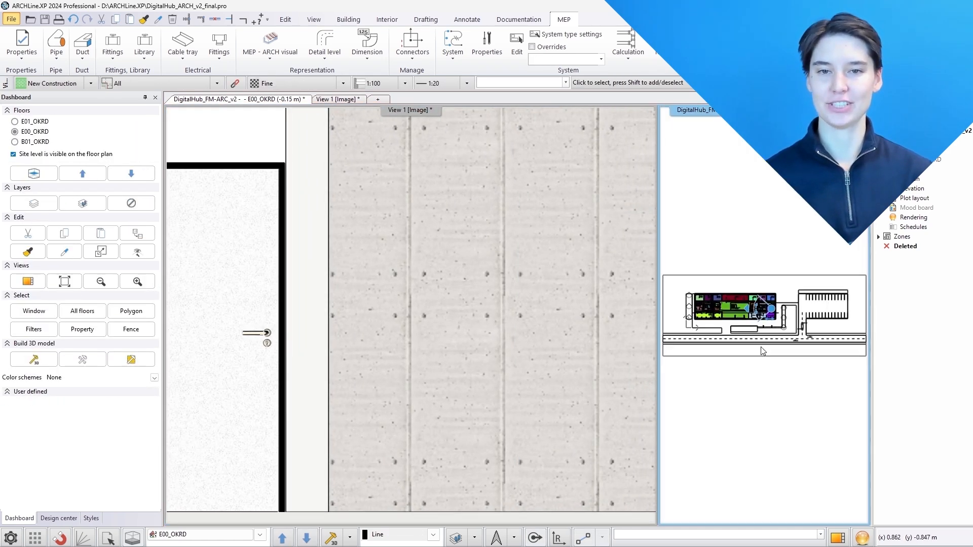
left_click(510, 307)
left_click(270, 60)
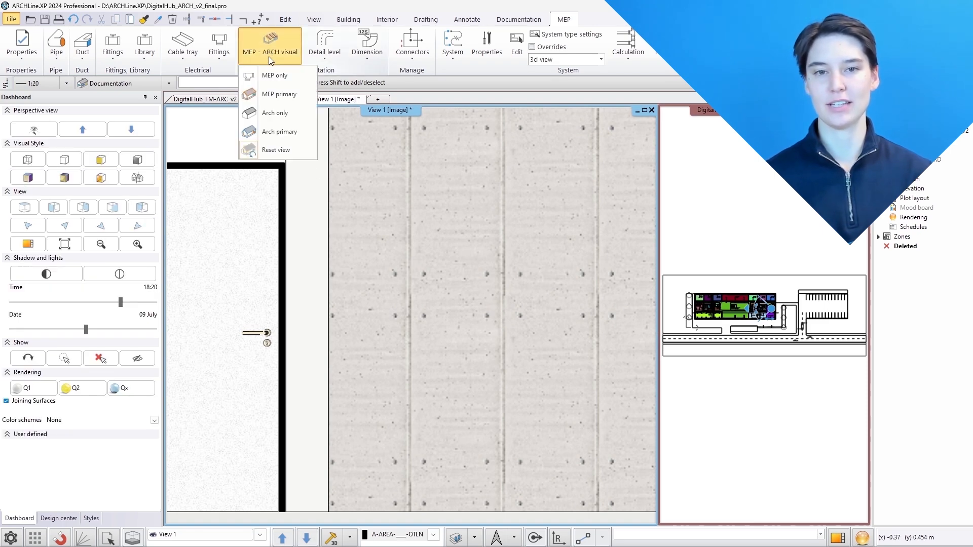
left_click(278, 95)
left_click(271, 55)
left_click(276, 74)
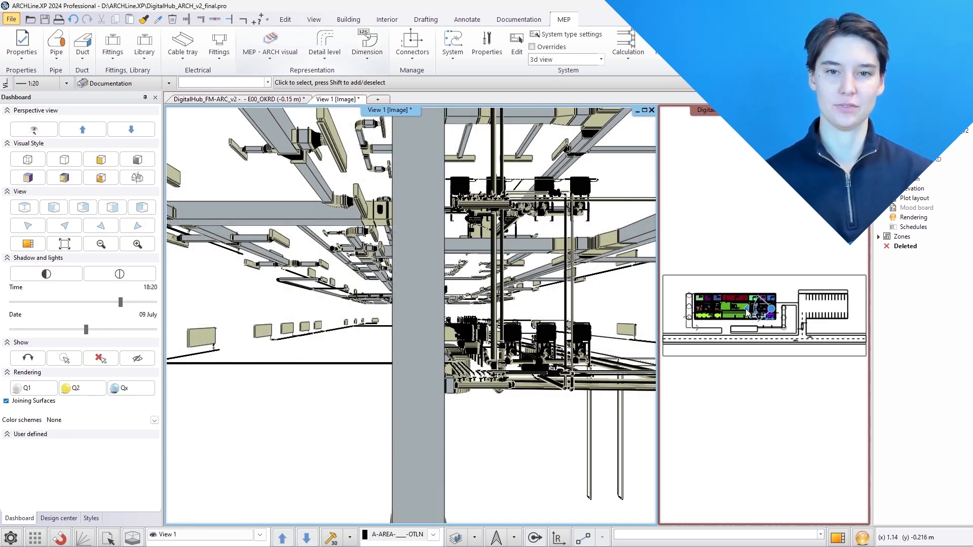
Reposition the perspective camera in the plan and set the 3D view to the Arch only visual mode
left_click(749, 310)
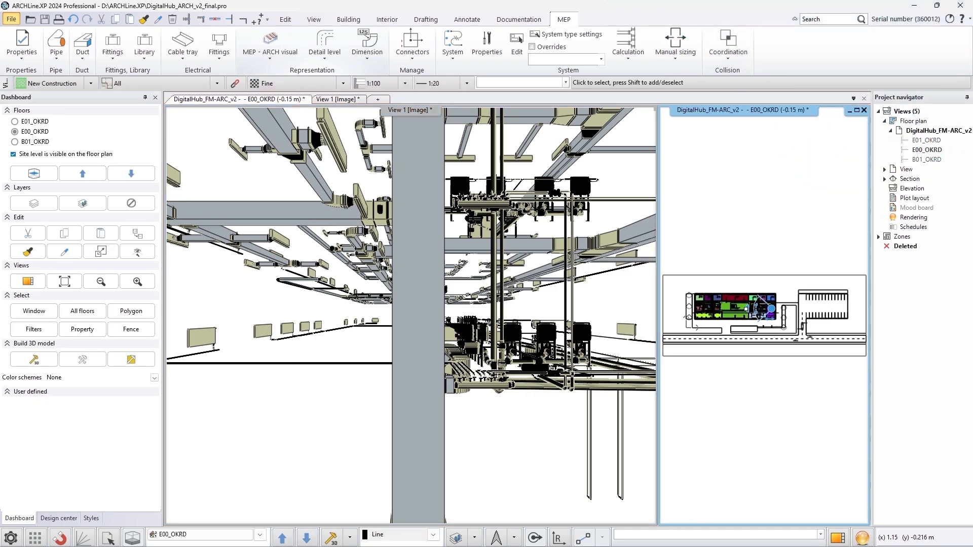
left_click_drag(772, 308, 716, 308)
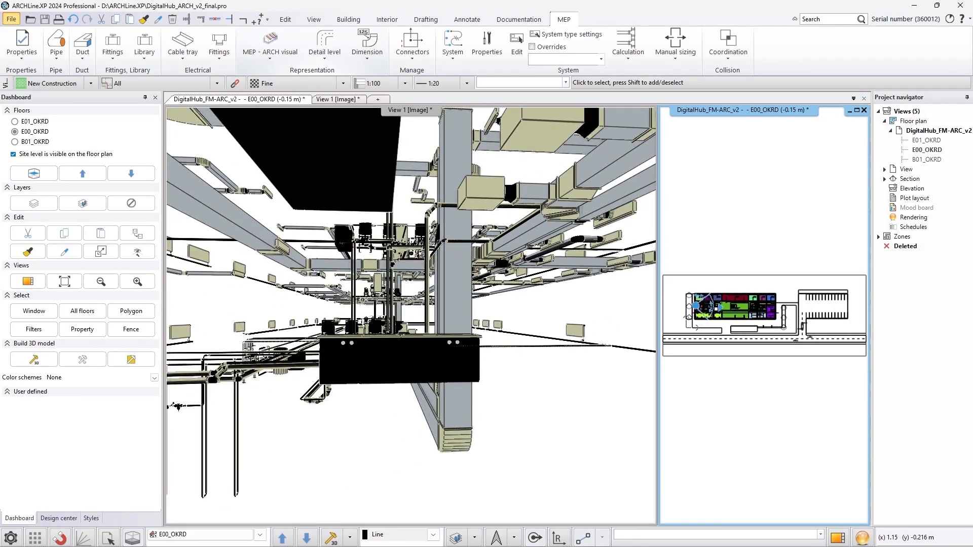
left_click(247, 42)
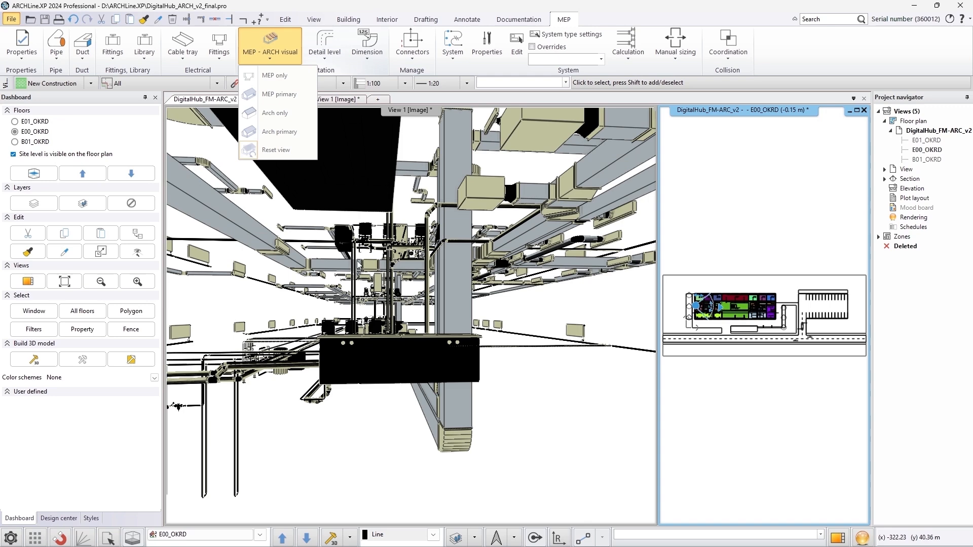
left_click(356, 253)
left_click(285, 51)
left_click(289, 112)
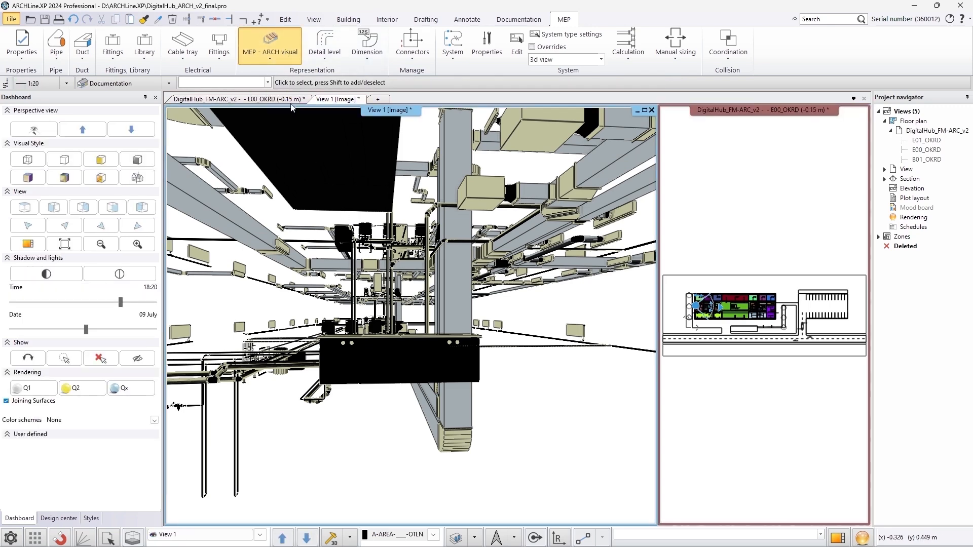
left_click(724, 343)
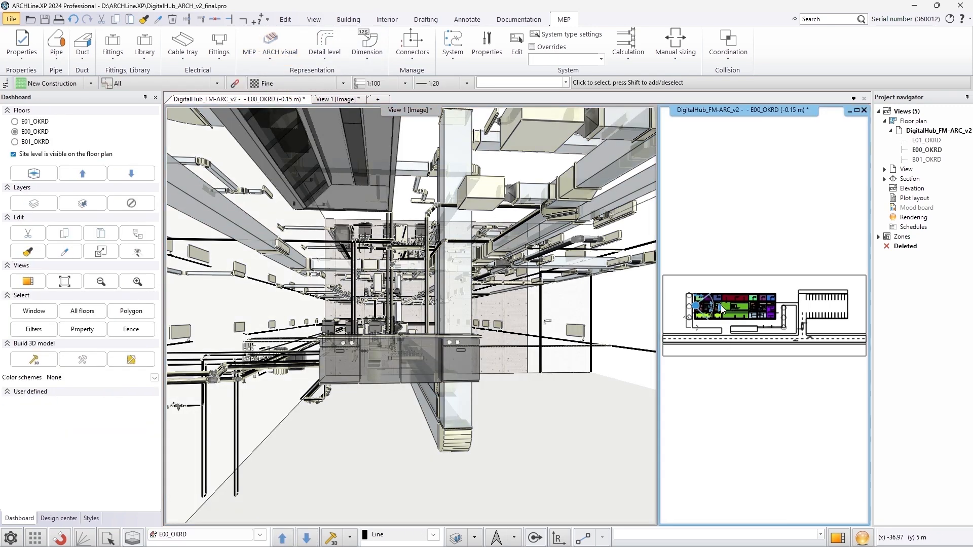
mouse_move(696, 305)
left_mouse_down()
mouse_move(789, 310)
mouse_move(782, 327)
mouse_move(742, 315)
left_mouse_up()
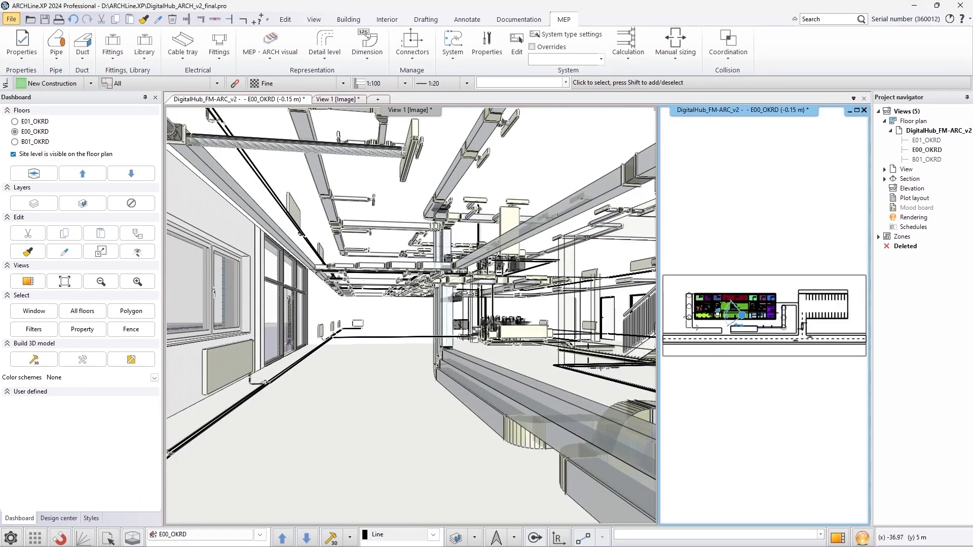
Reset the MEP-ARCH visual mode and return the 3D window to the overall axonometric view
left_click(249, 54)
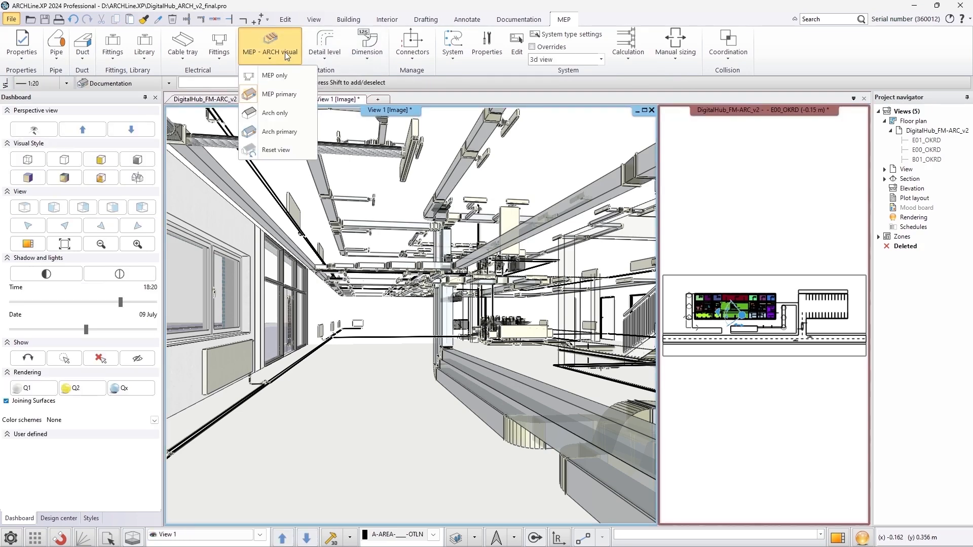
left_click(284, 155)
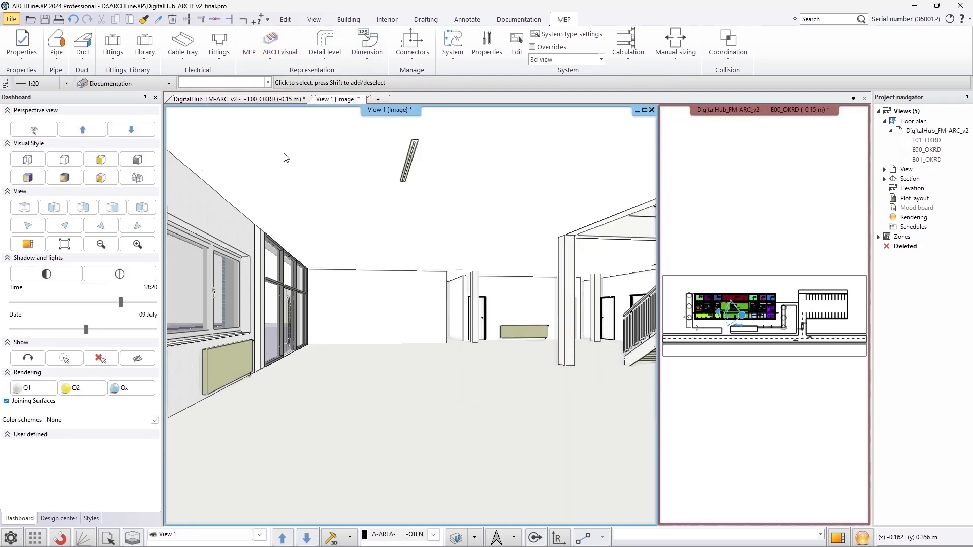
left_click(34, 230)
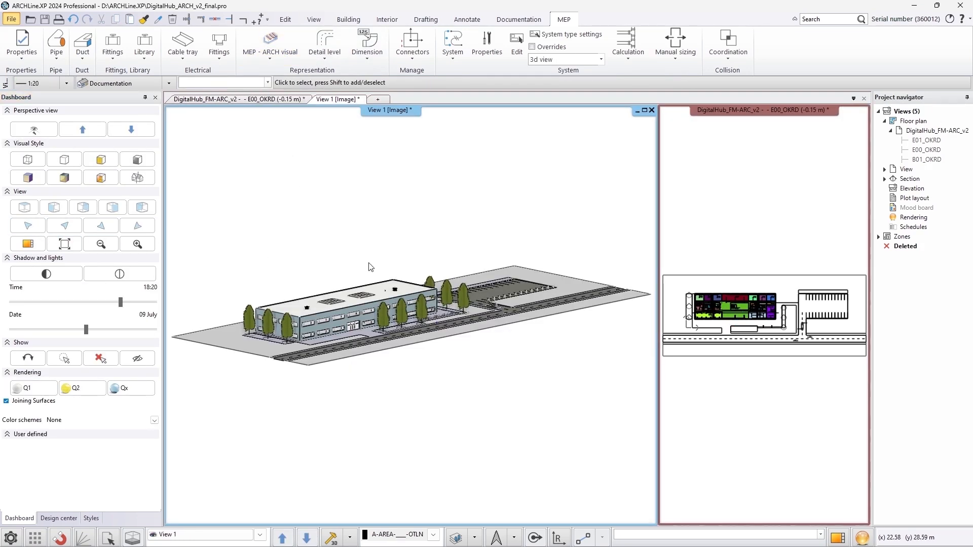
Run an interference check of slabs and walls against flow segments, IFC elements and MEP fittings
left_click(726, 51)
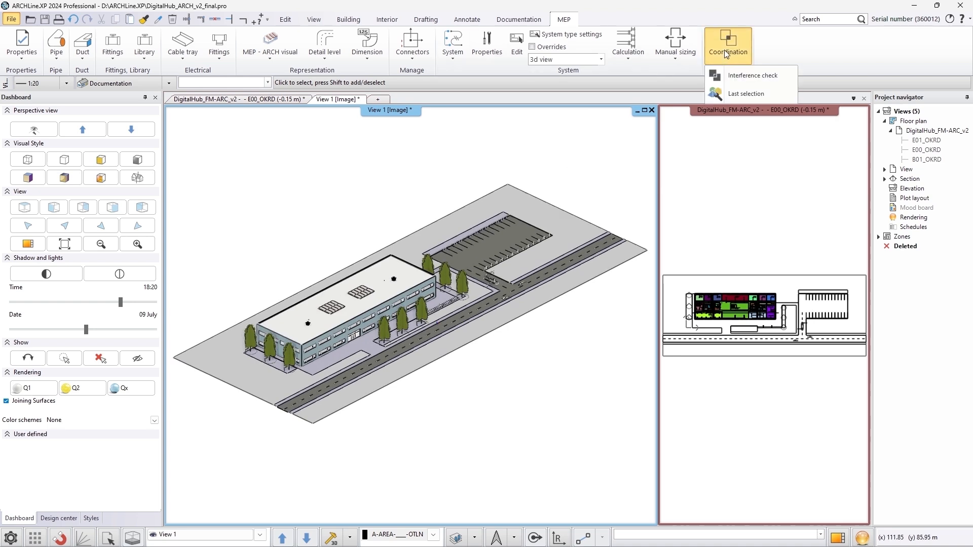
left_click(734, 74)
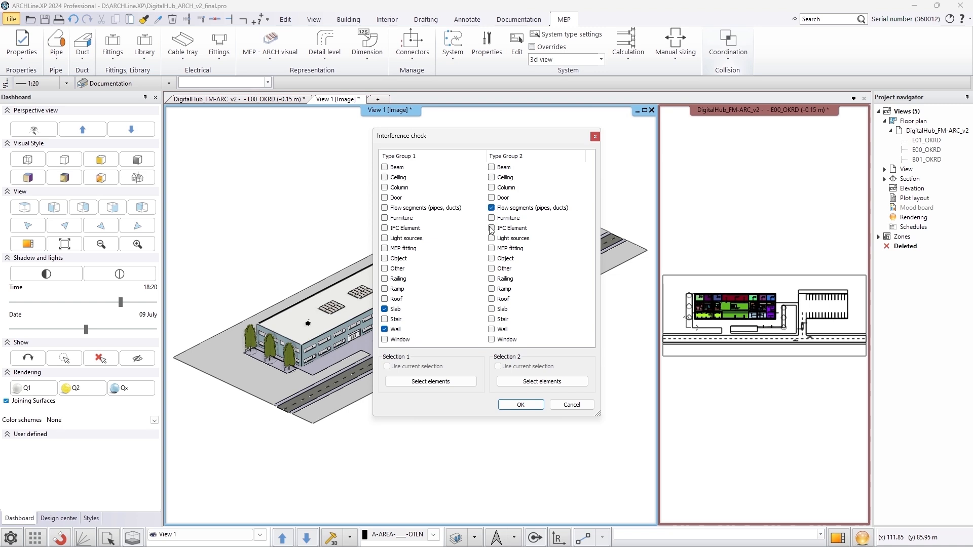
left_click(491, 248)
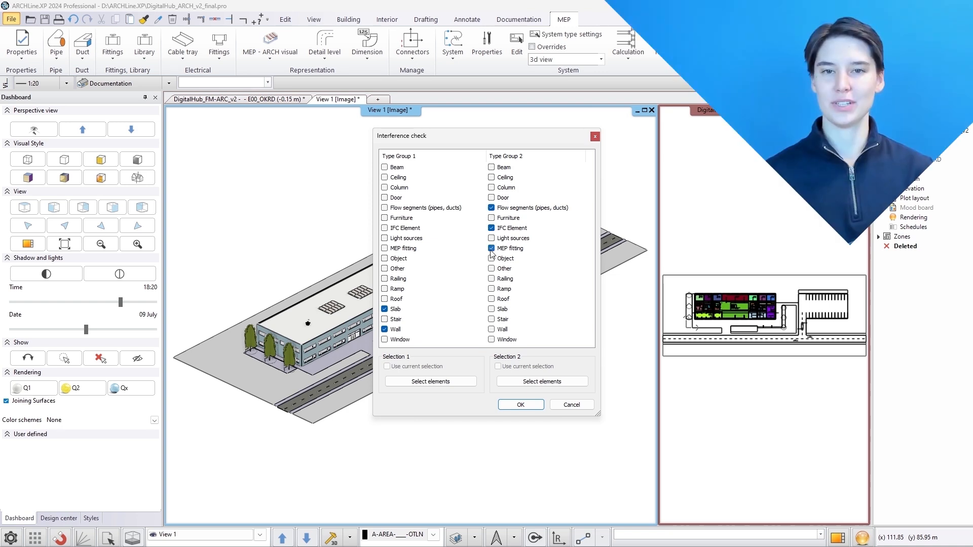
left_click(520, 405)
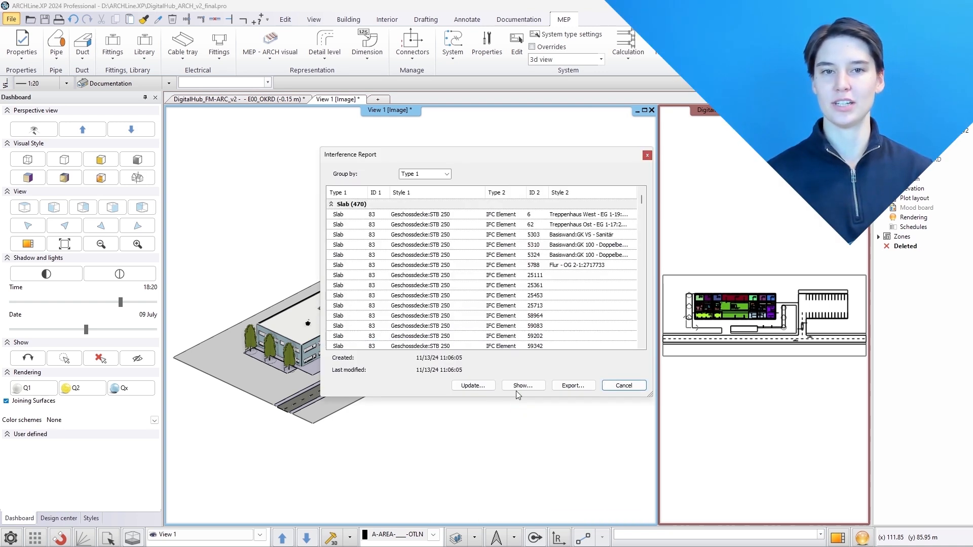
Show the interference results as a collision list and zoom to a wall–IFC element clash
left_click(519, 387)
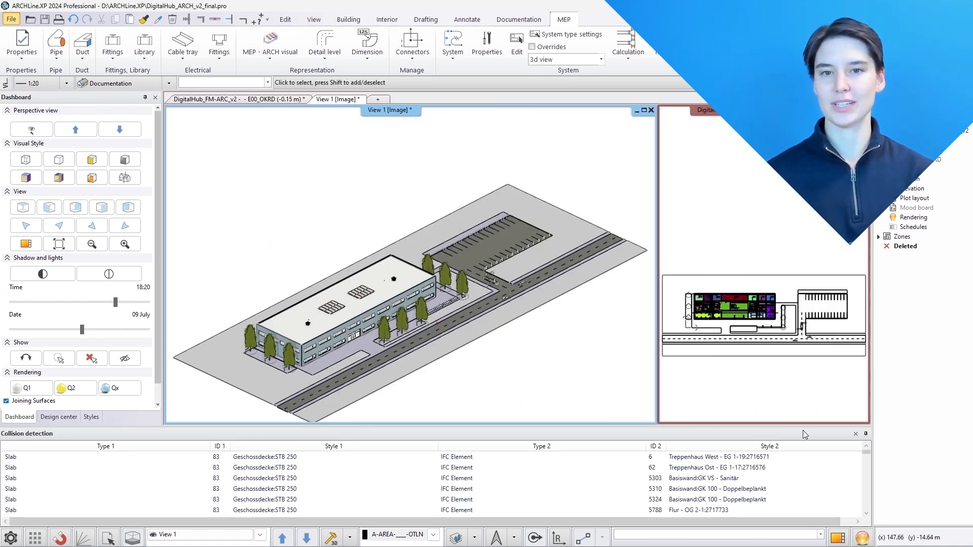
left_click_drag(866, 454, 865, 510)
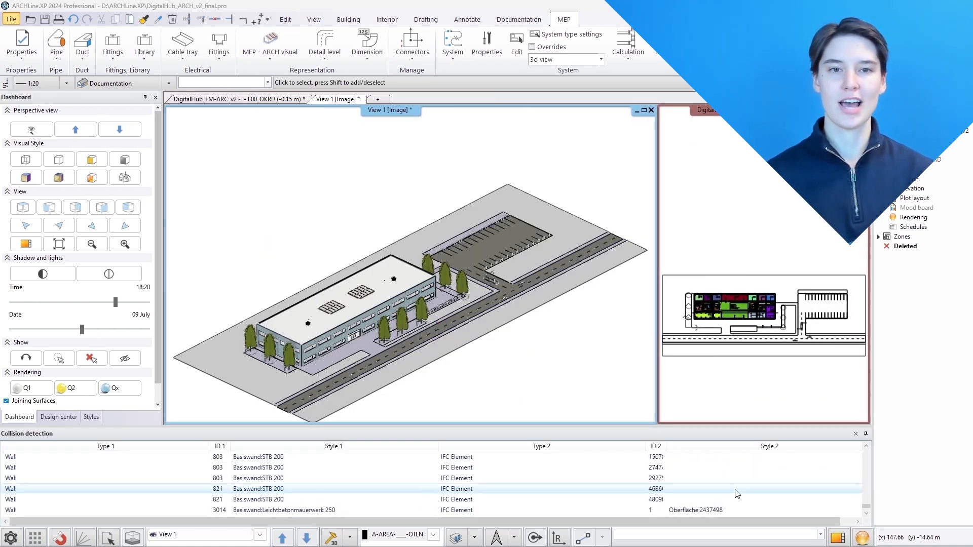
left_click(529, 493)
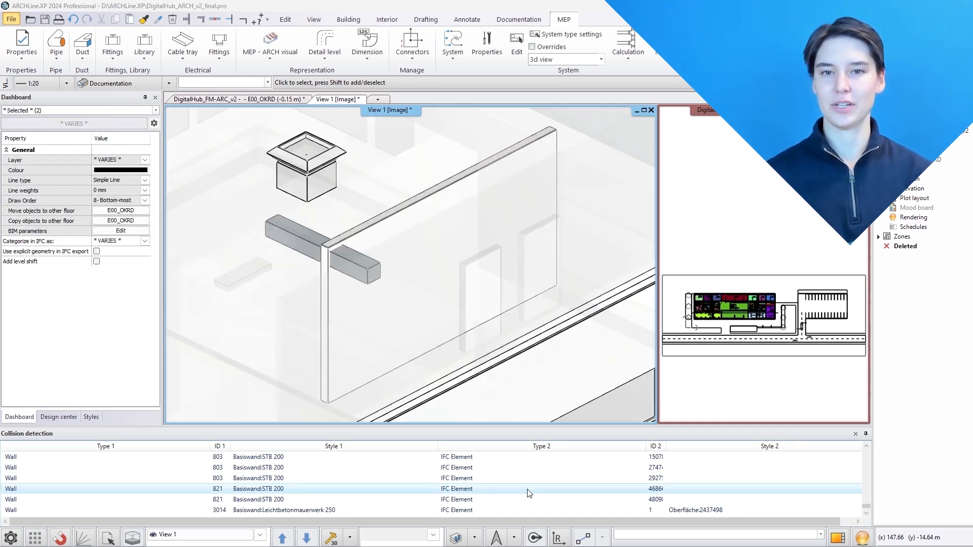
Inspect the properties of the clashing IFC element and the wall in turn
left_click(155, 110)
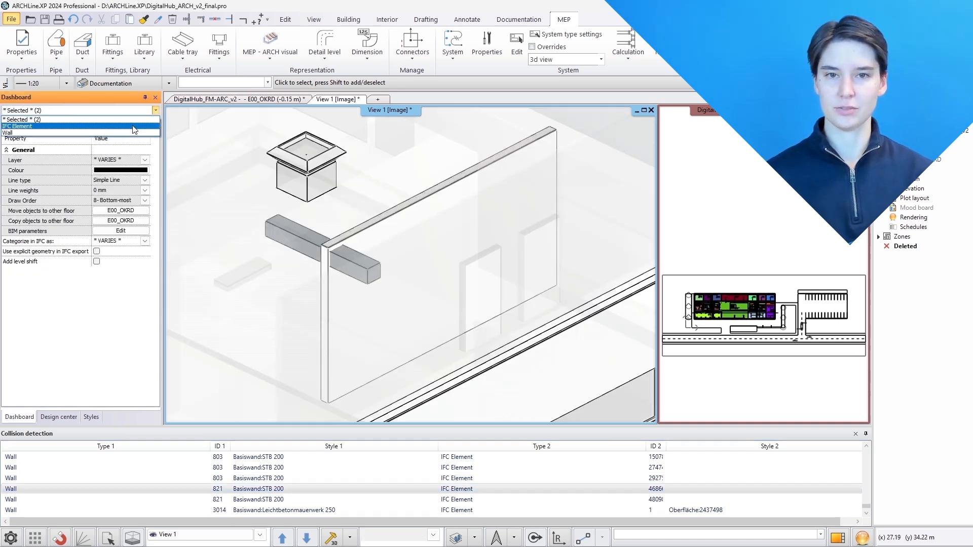
left_click(134, 129)
left_click(154, 112)
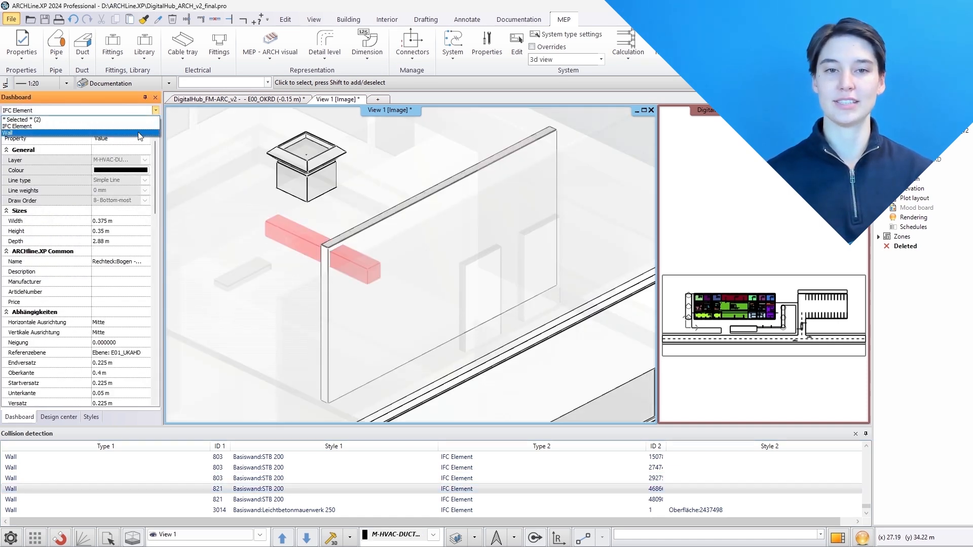
left_click(138, 132)
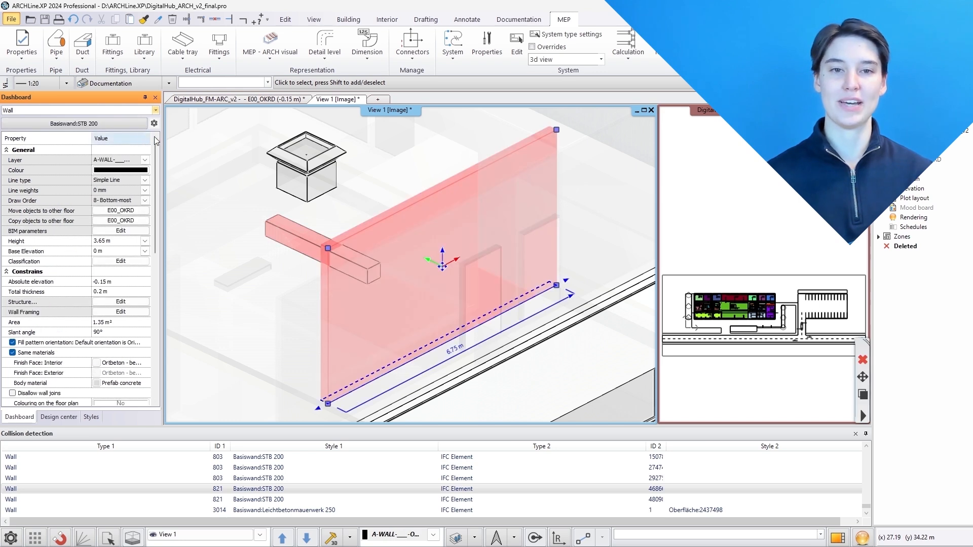
Zoom to the next wall collision and inspect its IFC element and wall properties
left_click(596, 500)
left_click(156, 111)
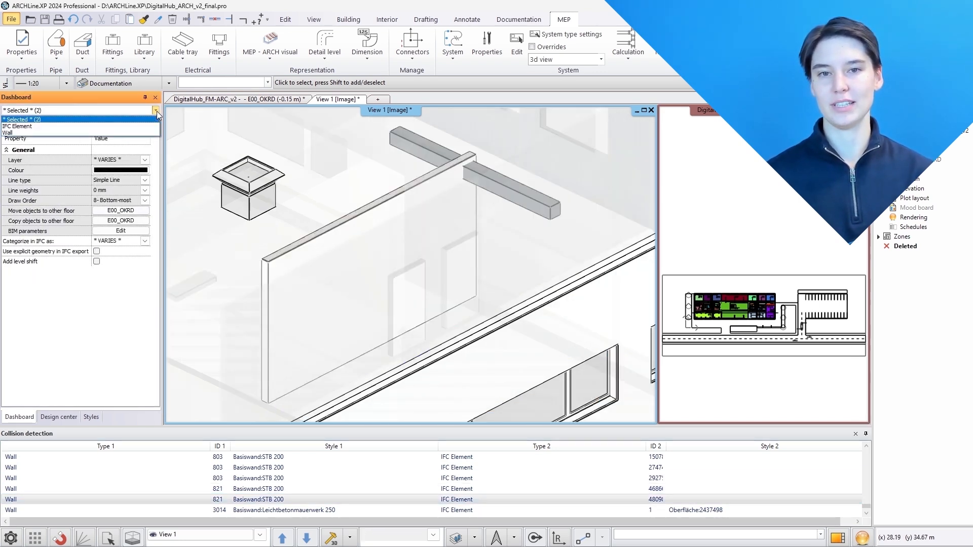
left_click(155, 126)
left_click(156, 111)
left_click(150, 134)
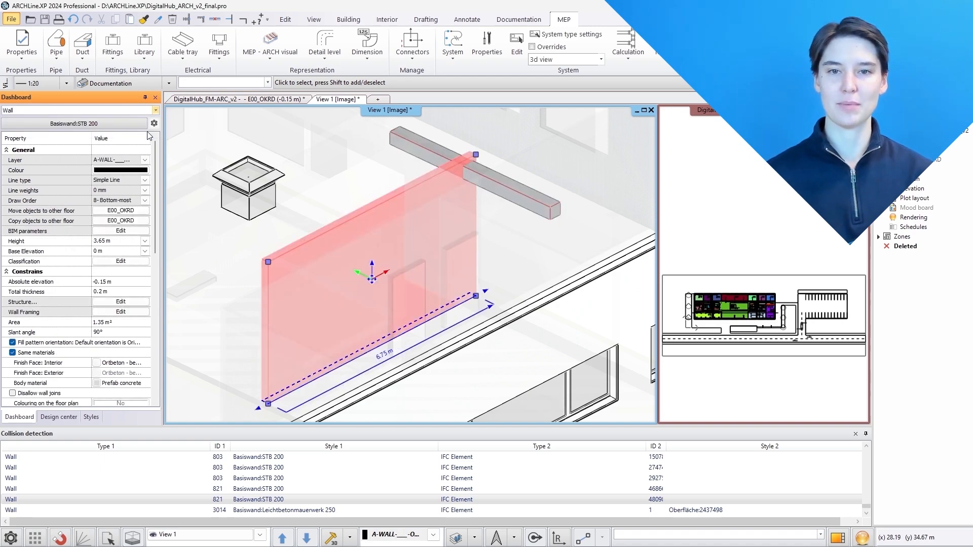
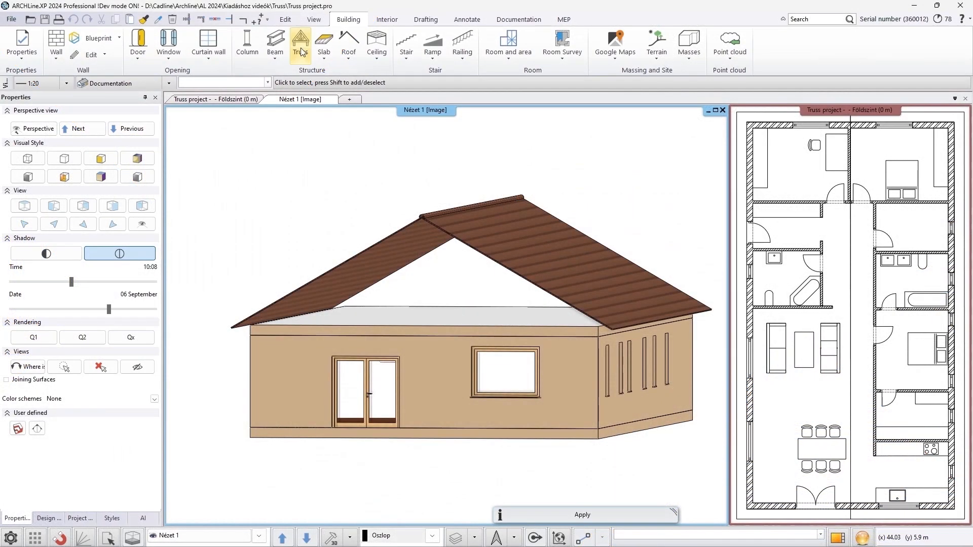
Start the Truss tool, open its properties and set the truss's solid material to Beech
left_click(300, 51)
left_click(308, 92)
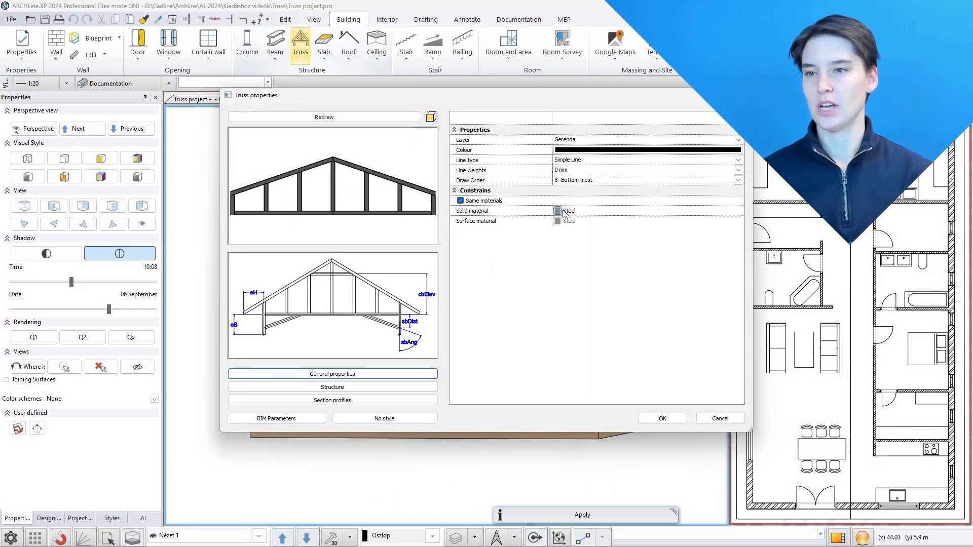
left_click(566, 211)
left_click(459, 213)
left_click(565, 421)
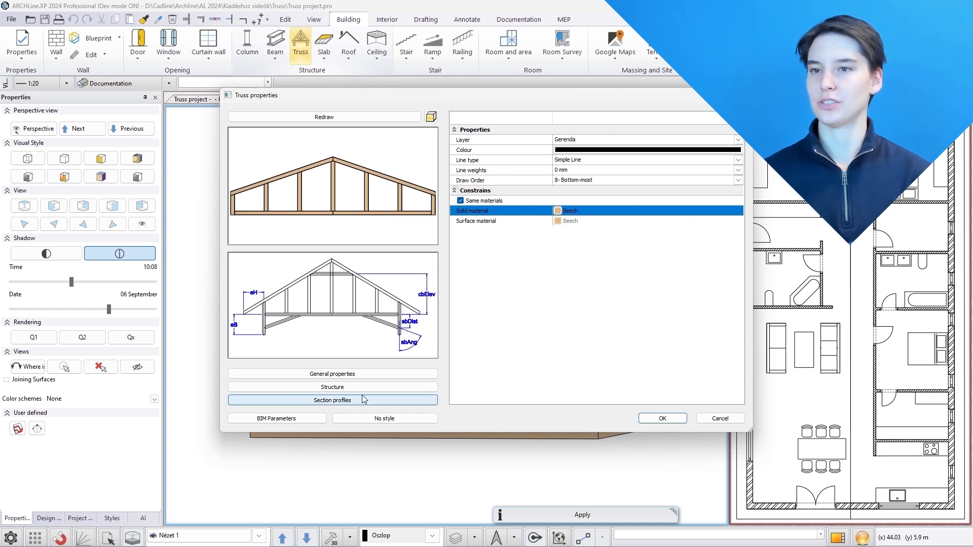
Change the truss structure type to Attic and enable the central brace height option
left_click(362, 388)
left_click(599, 140)
left_click(537, 365)
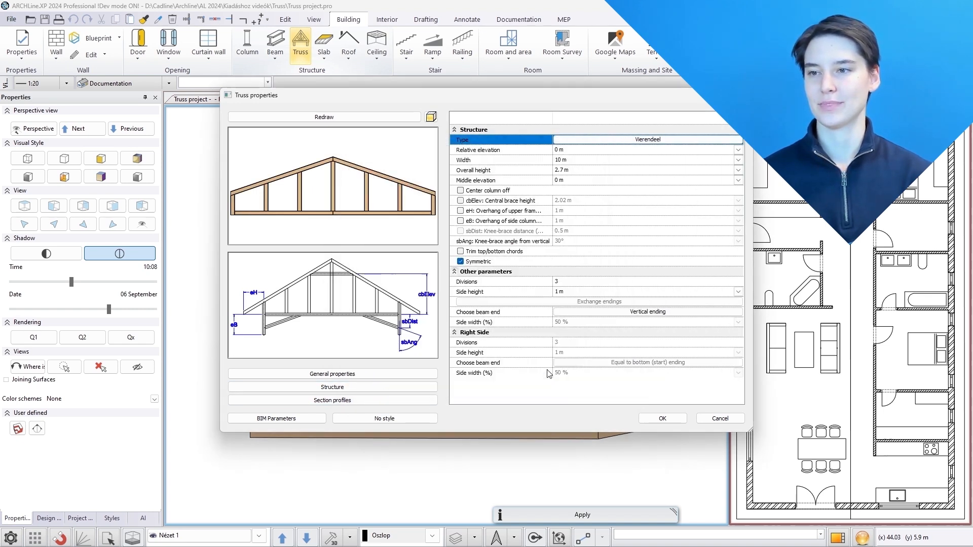
left_click(464, 202)
Set the bottom chord section profile to Rectangle
left_click(385, 401)
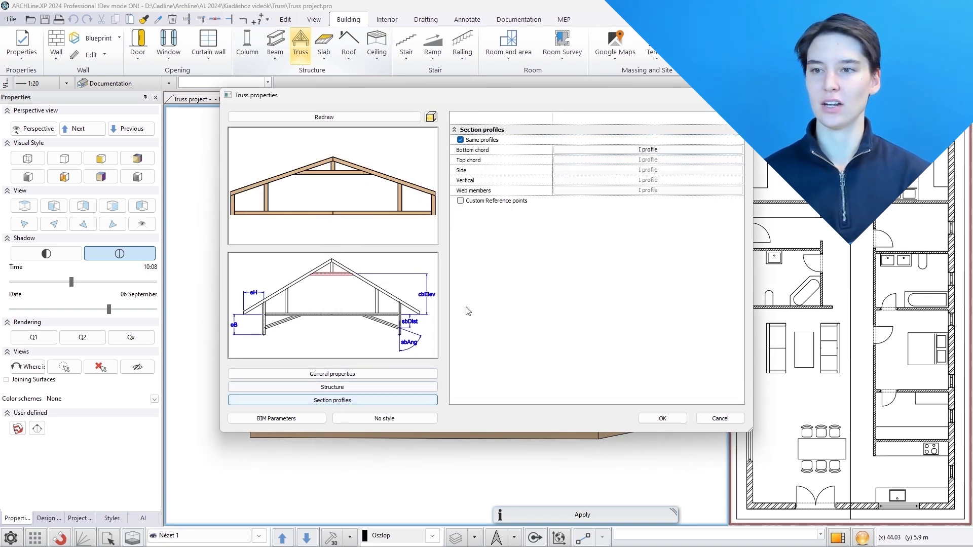
left_click(603, 151)
left_click(351, 268)
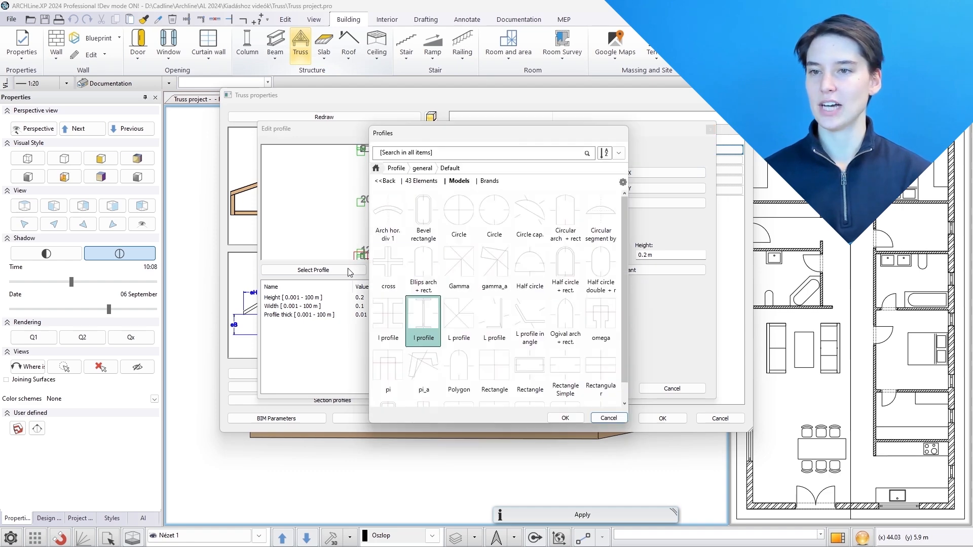
scroll(508, 251, "down", 3)
left_click(479, 220)
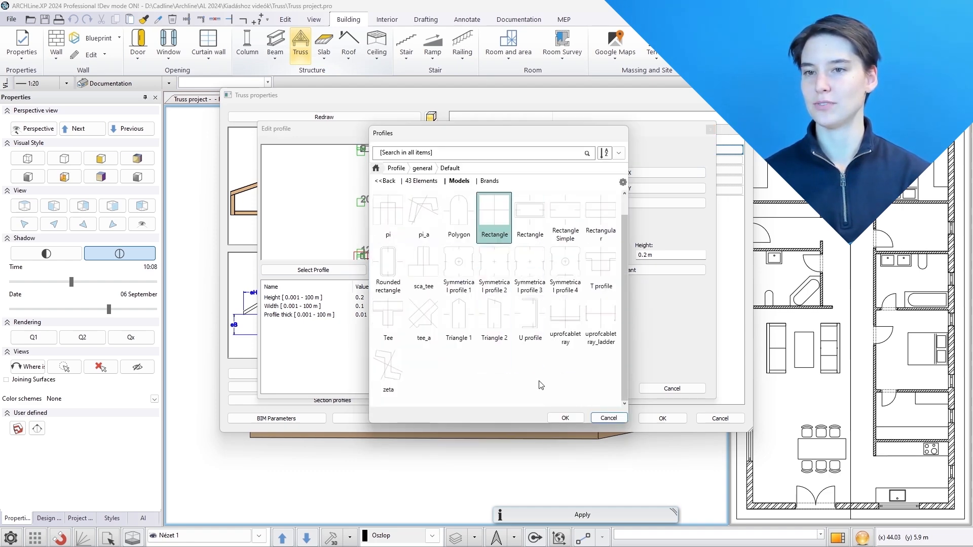
left_click(565, 418)
left_click(565, 392)
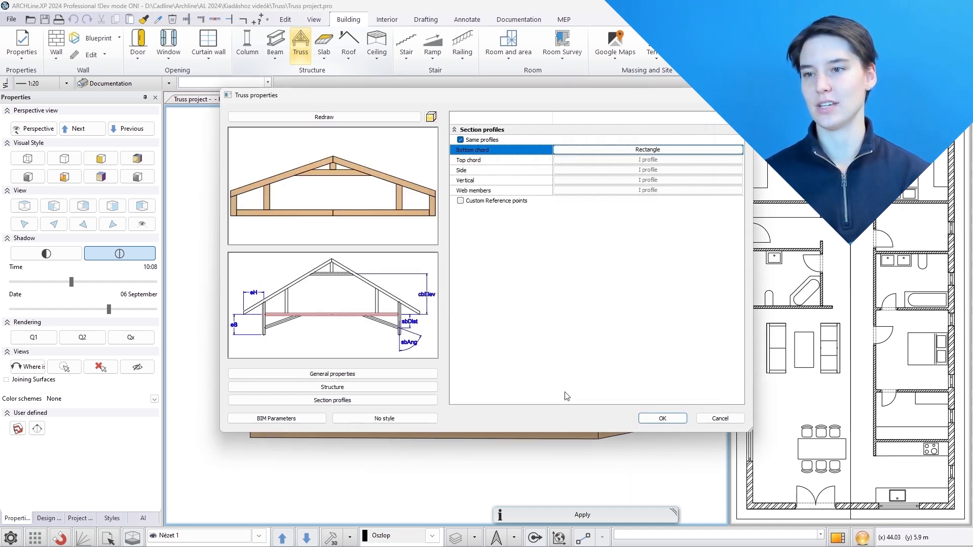
Place a truss across the gable end, from one outer wall corner to the other
left_click(645, 419)
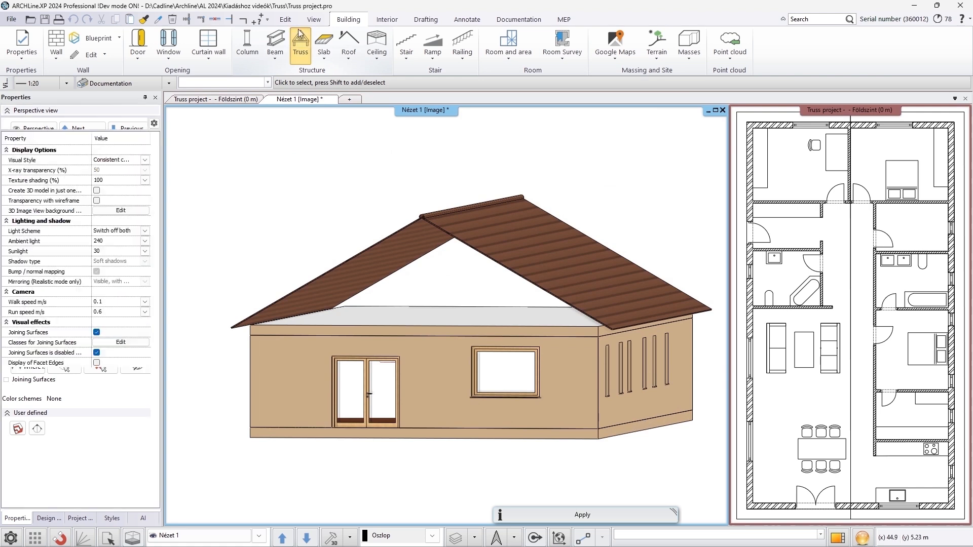
left_click(251, 325)
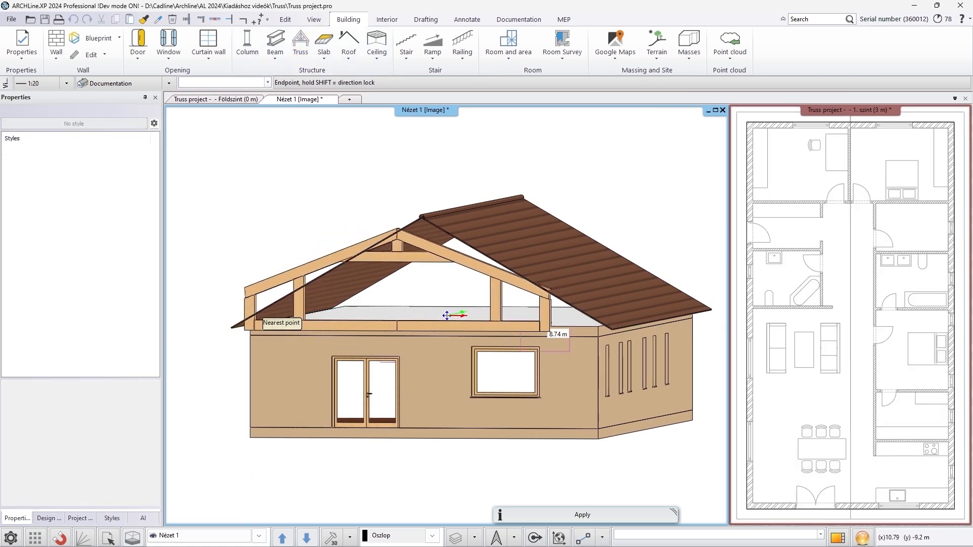
left_click(605, 327)
key("Escape")
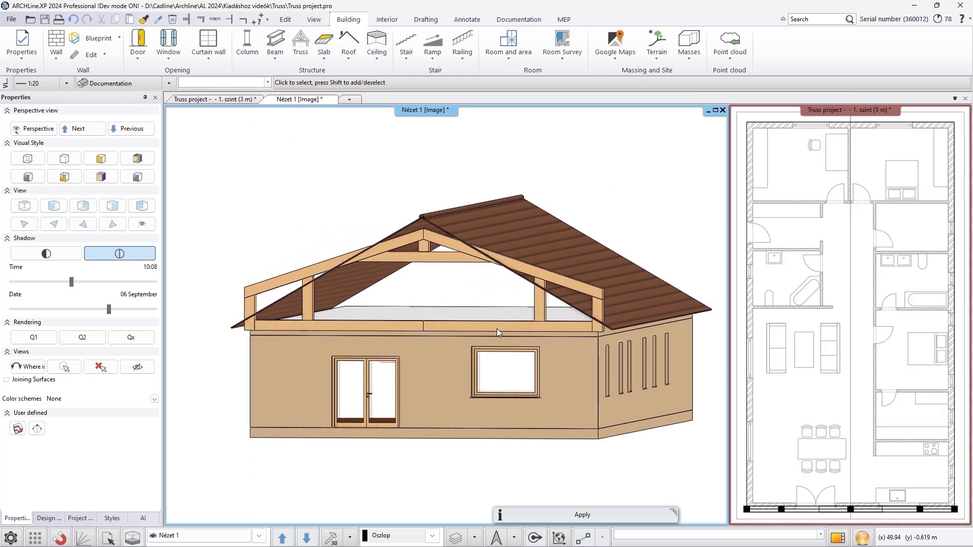
Select the truss and drag its height handles so it fits under the roof slope, about 3 m high
left_click(496, 328)
left_click(314, 276)
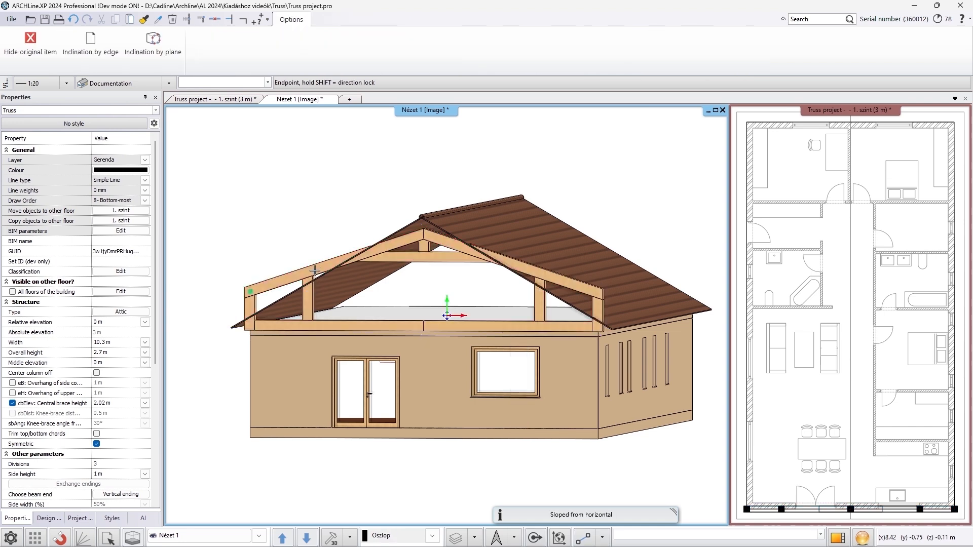
left_click(315, 245)
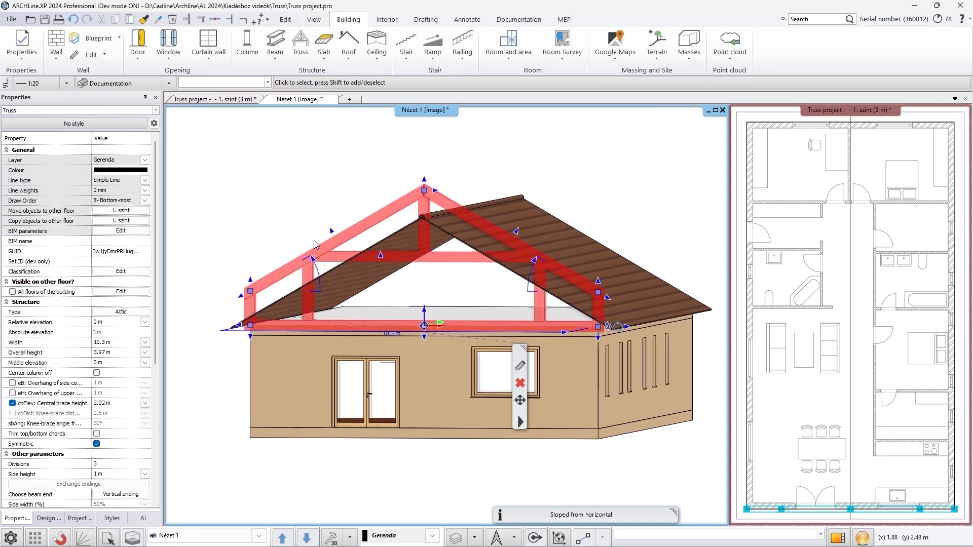
left_click(333, 233)
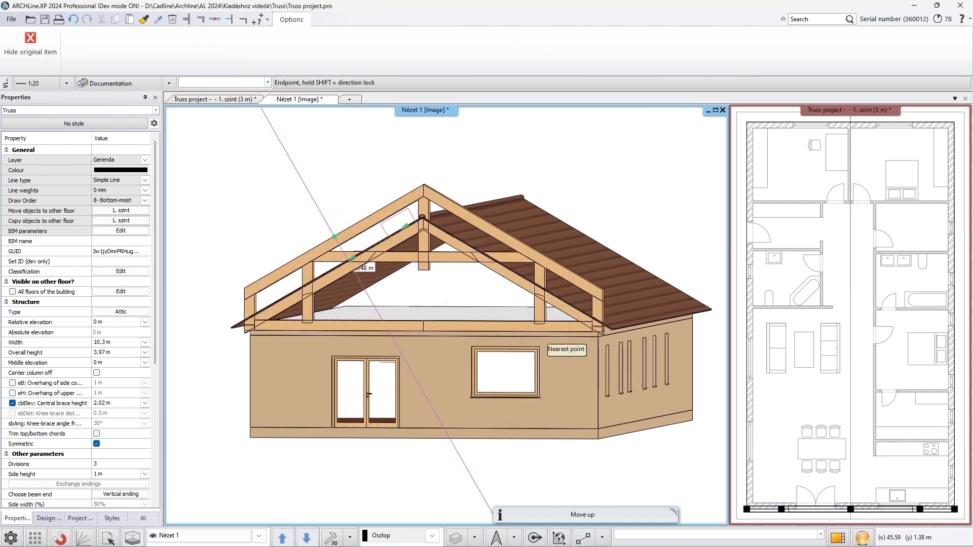
left_click(396, 252)
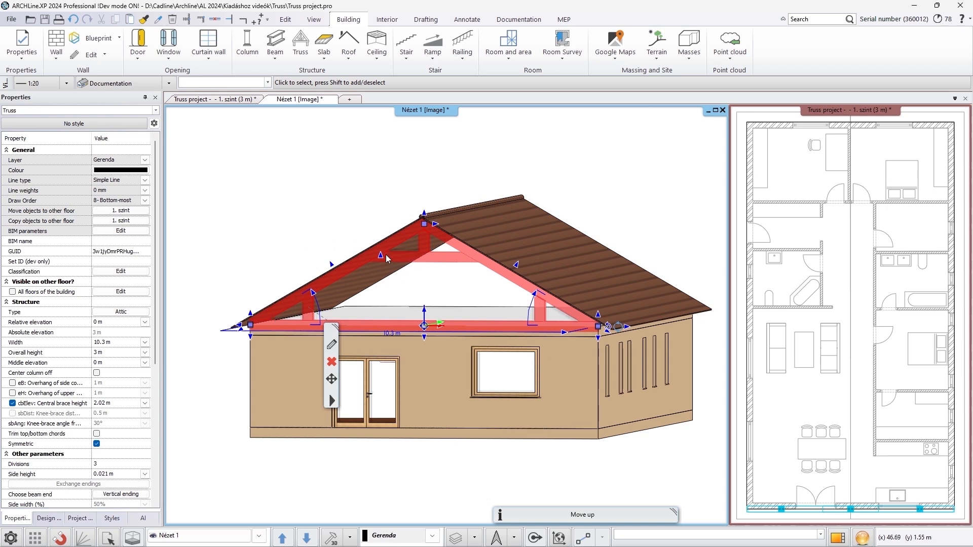
Drag the truss handles to raise the central brace to about 2.11 m and extend the upper overhang about 0.485 m
left_click(386, 258)
left_click(394, 247)
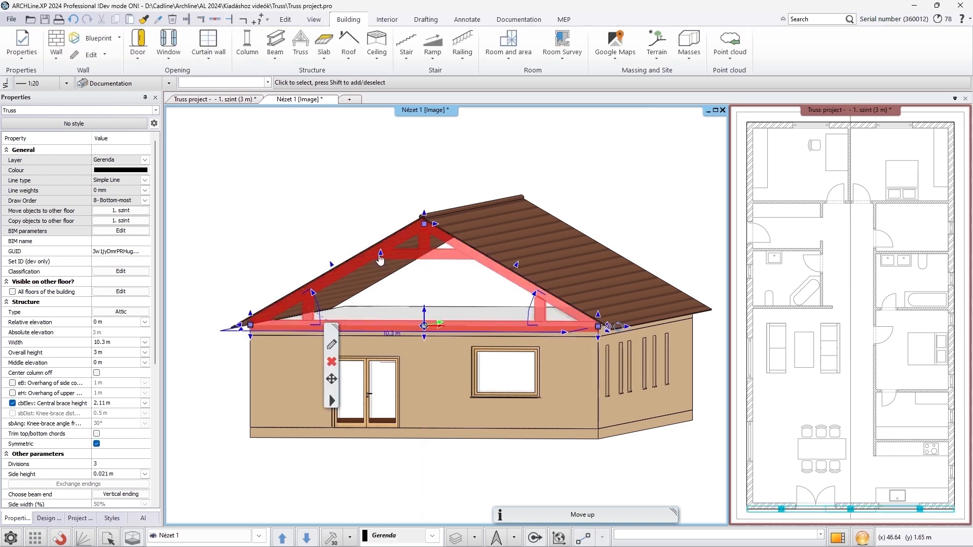
left_click(242, 329)
left_click(234, 325)
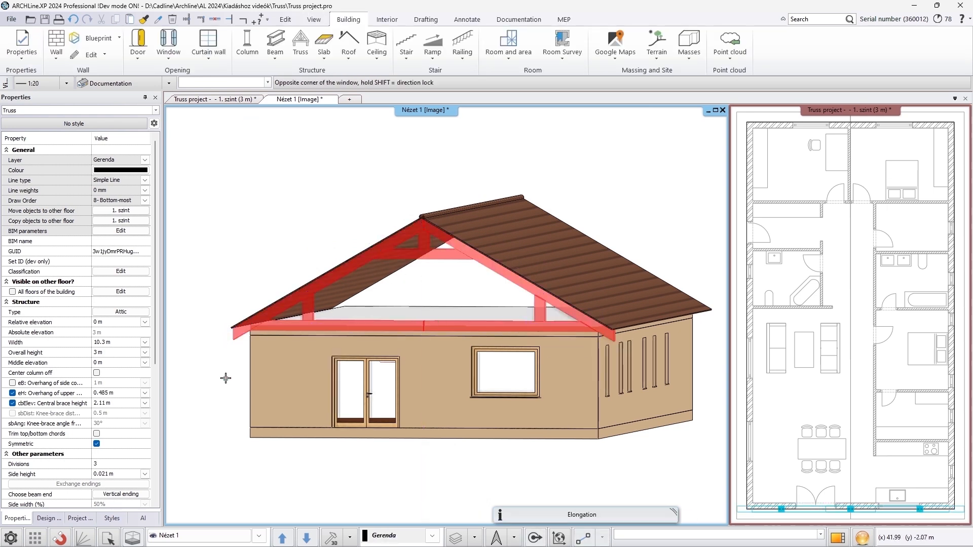
Copy the truss repeatedly at even spacing along the building in the floor plan
left_click(228, 383)
mouse_move(300, 356)
middle_mouse_down()
mouse_move(357, 364)
mouse_move(298, 364)
middle_mouse_up()
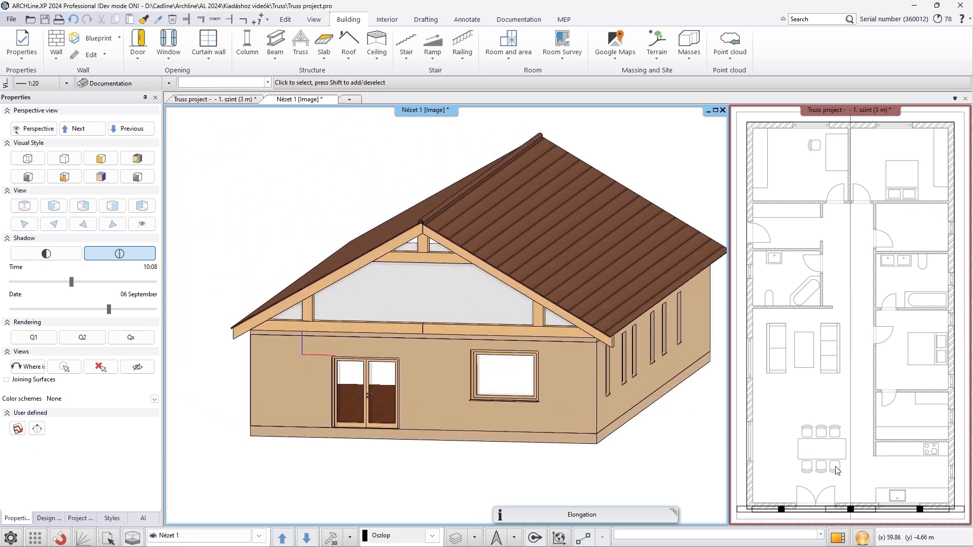
left_click(850, 509)
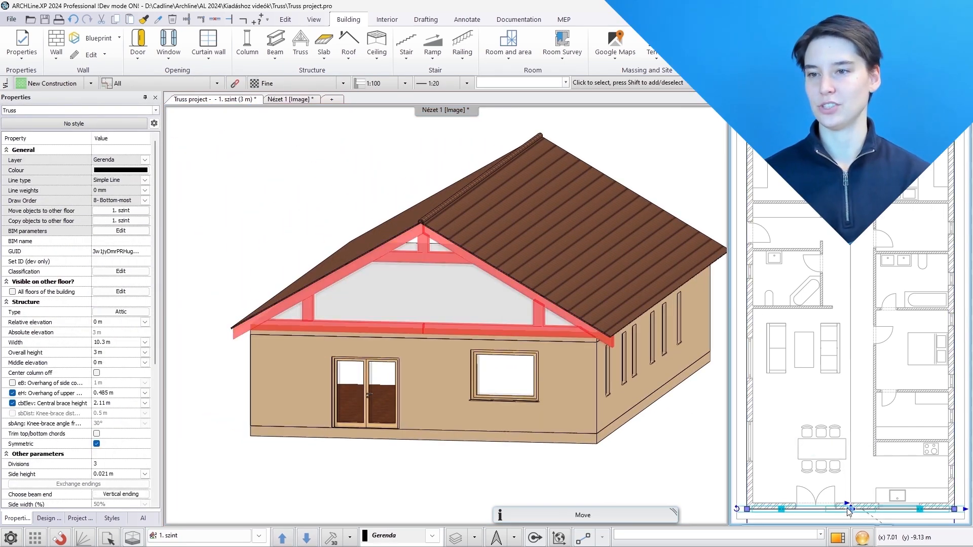
left_click(849, 509)
left_click(795, 402)
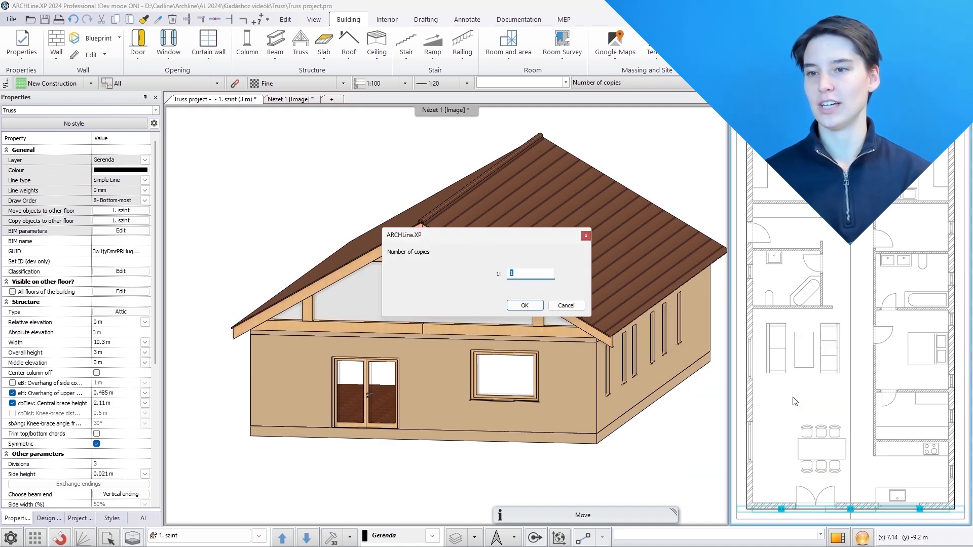
key("Return")
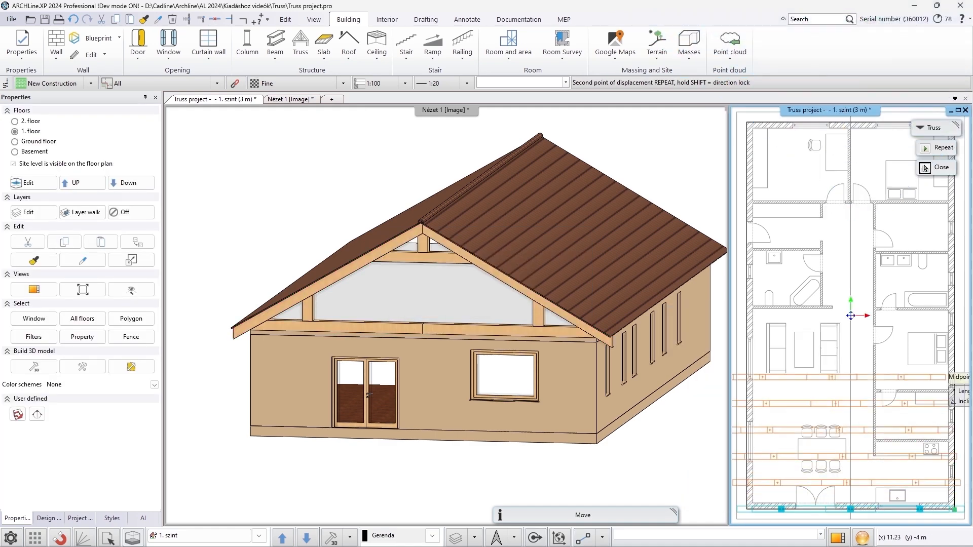
left_click(925, 168)
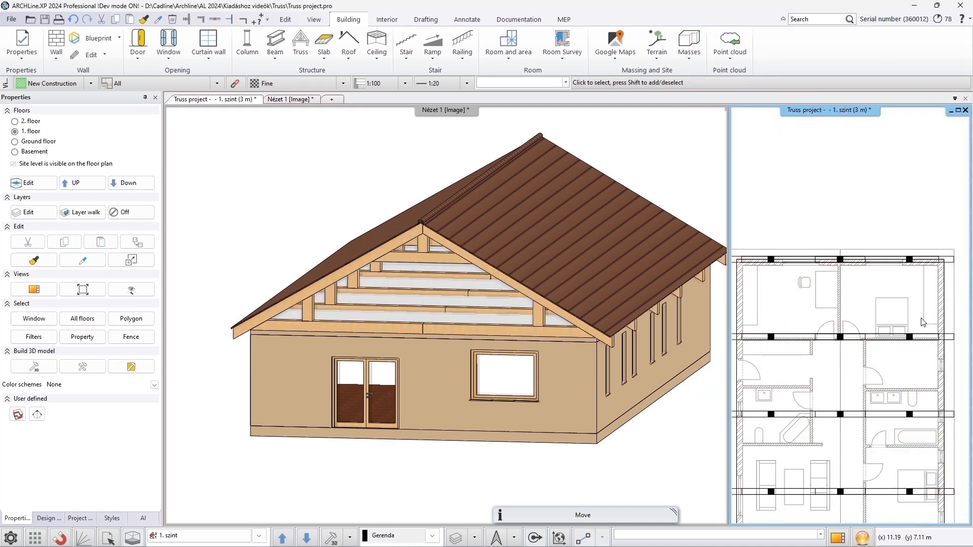
left_click(616, 448)
middle_click_drag(681, 395, 709, 388)
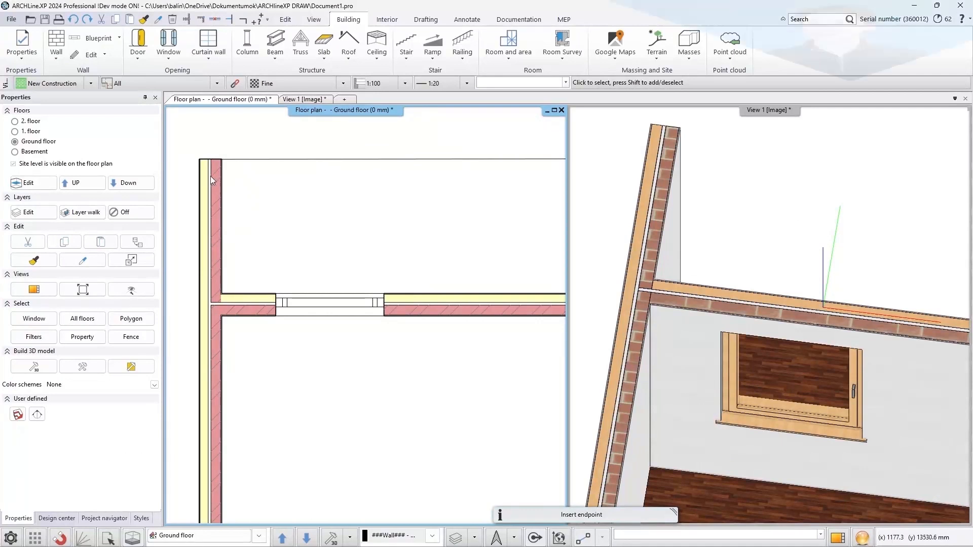
Open layer wrapping at free wall ends for the wall and set the inner side to affect 2 layers
right_click(215, 177)
left_click(261, 324)
left_click(536, 195)
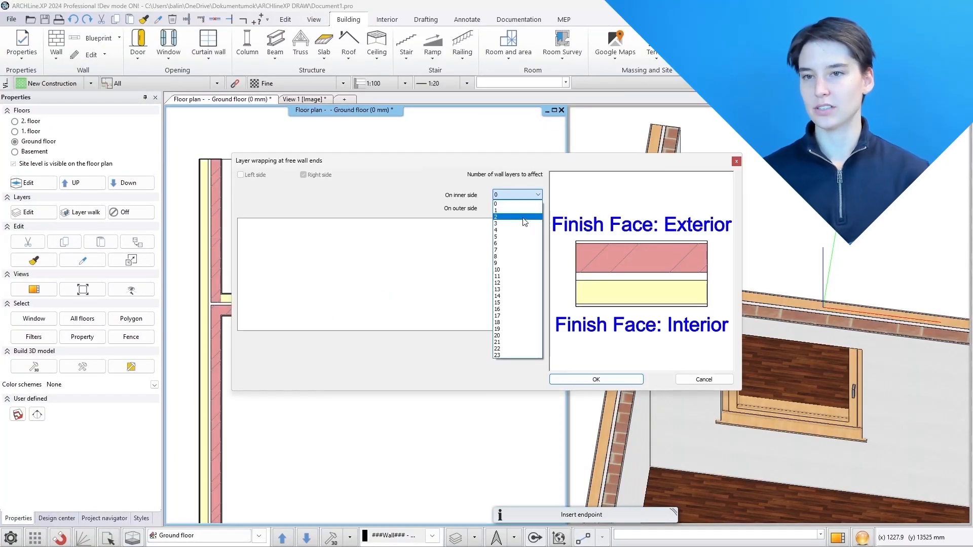
left_click(525, 217)
Set the first inner layer to cross 3 wall layers, set the second layer's crossing count, and confirm
left_click(476, 247)
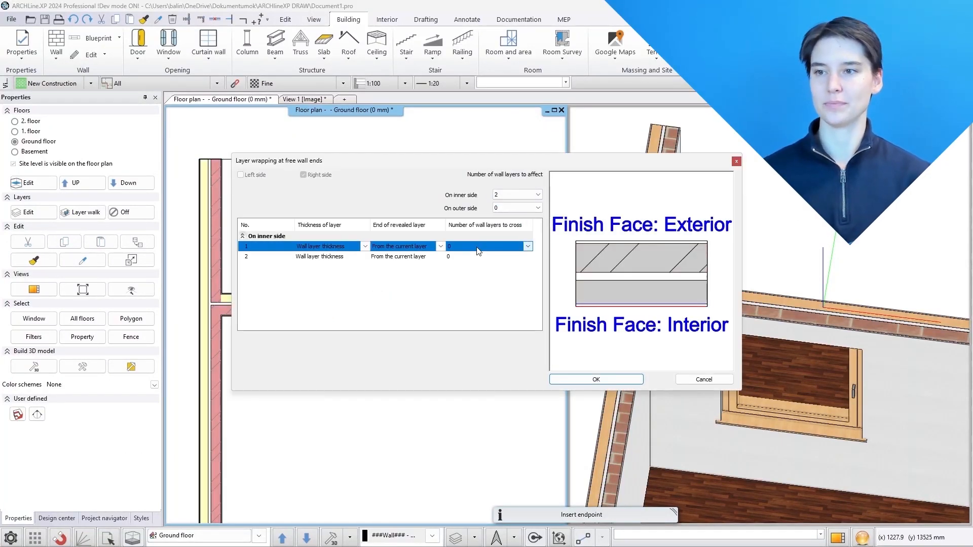
left_click(528, 247)
left_click(505, 280)
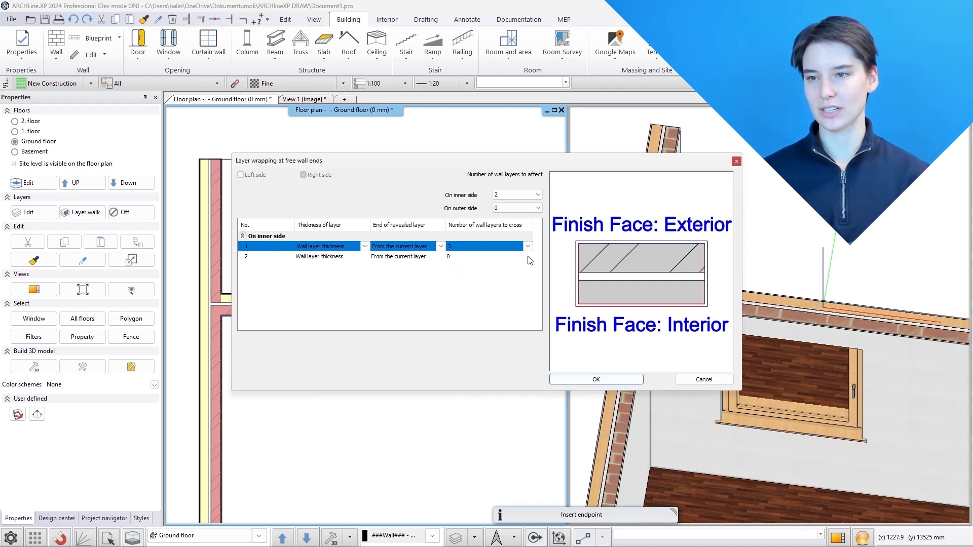
left_click(527, 257)
left_click(527, 257)
left_click(492, 282)
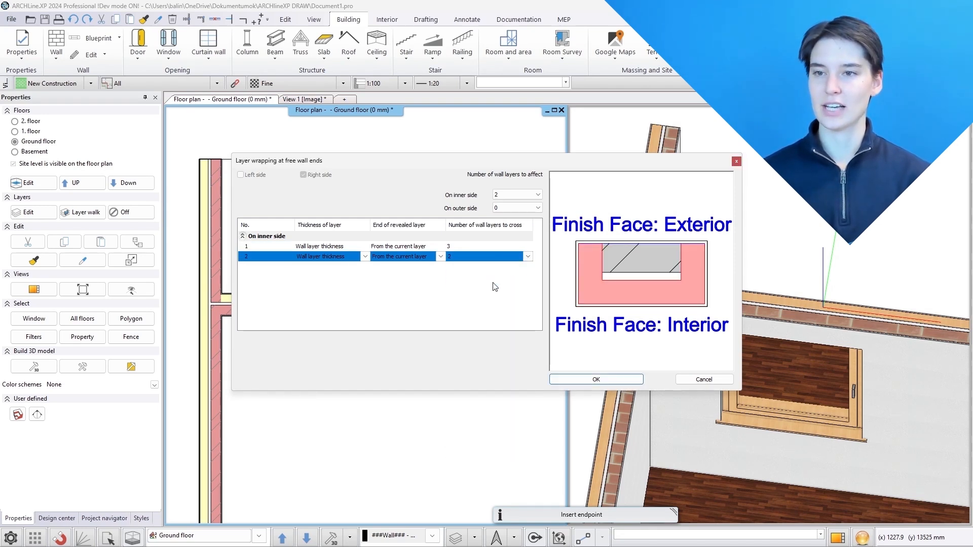
left_click(596, 379)
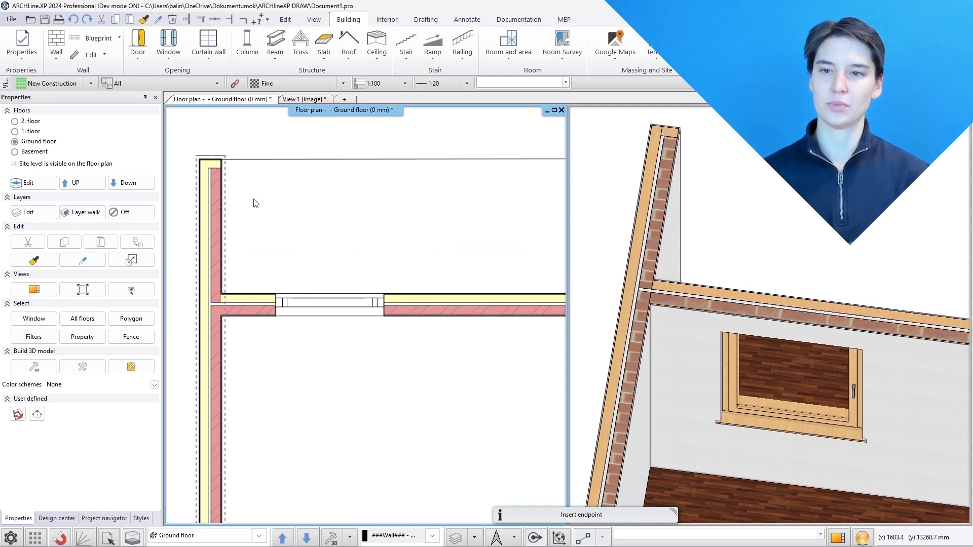
Select the window in the wall and open the wall layer wrapping settings of its reveal, void, niche and cavity
scroll(315, 239, "up", 6)
middle_click_drag(659, 197, 612, 240)
middle_click_drag(931, 203, 879, 228)
left_click(411, 317)
scroll(411, 317, "down", 2)
scroll(403, 344, "down", 1)
left_click(455, 393)
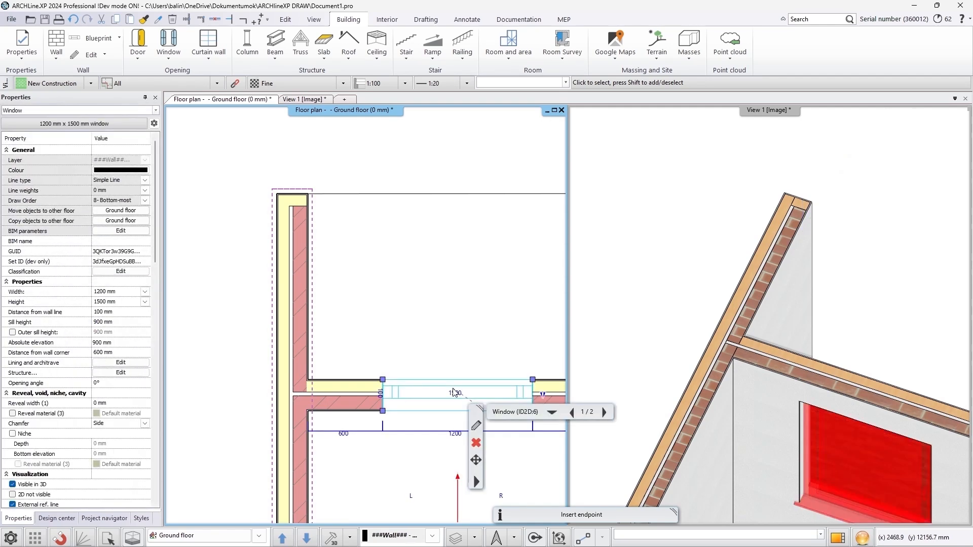
left_click(476, 427)
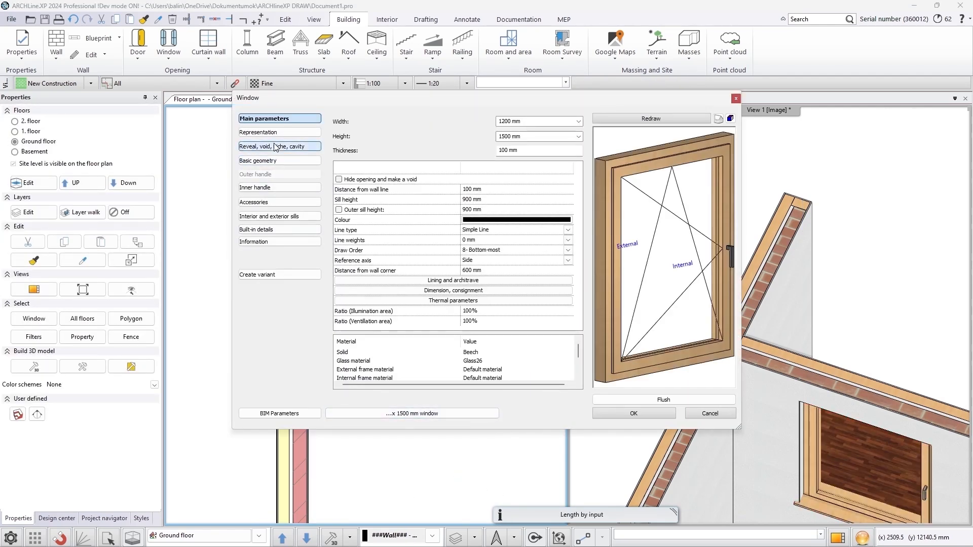
left_click(276, 147)
left_click(527, 184)
left_click(530, 182)
left_click(528, 198)
left_click(538, 196)
left_click(515, 204)
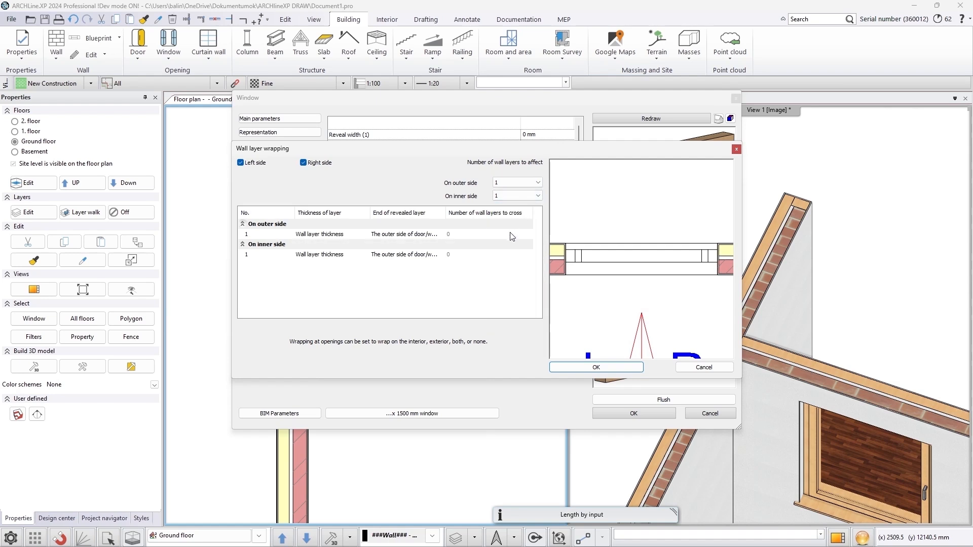
Set the inner layer's revealed-layer end to From the current layer, choose its layers to cross, and confirm both dialogs
left_click(426, 258)
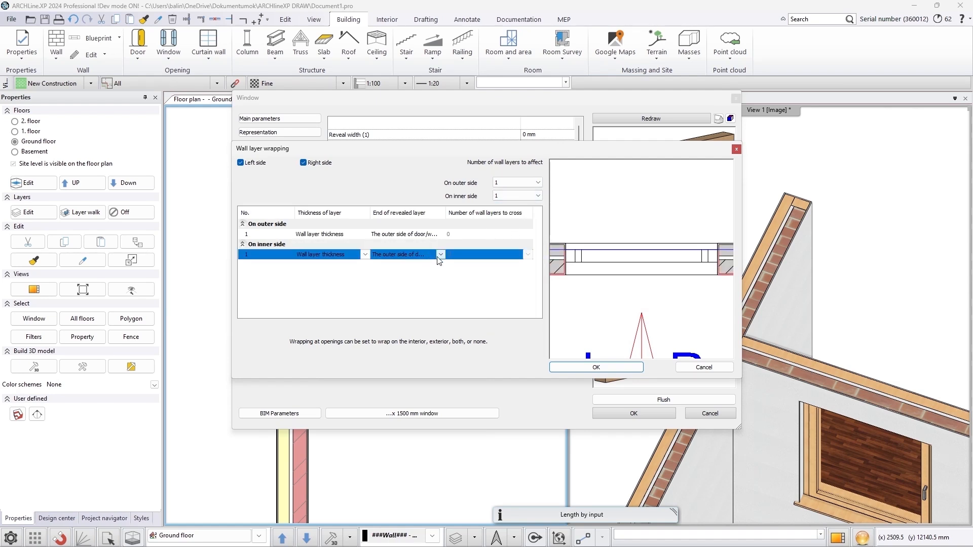
left_click(435, 272)
left_click(487, 259)
left_click(482, 278)
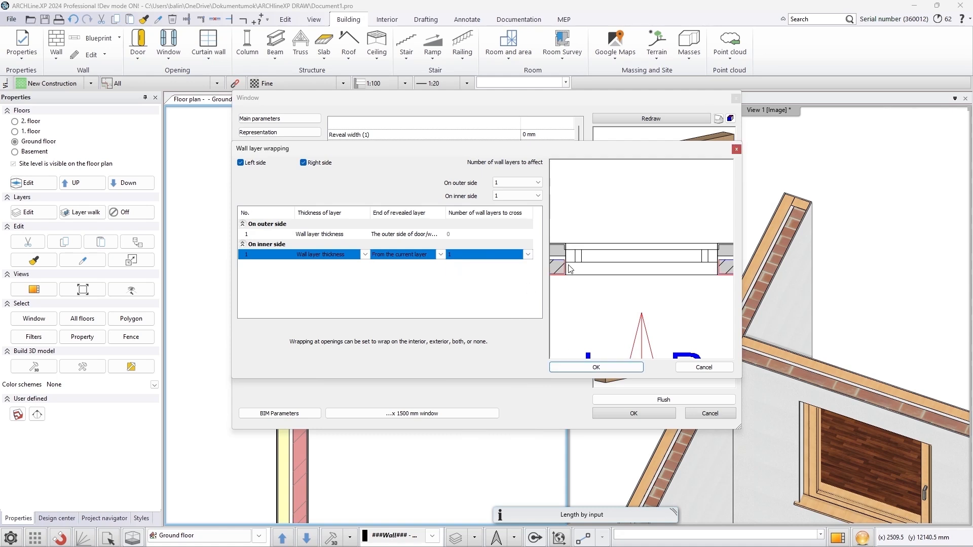
scroll(571, 269, "up", 3)
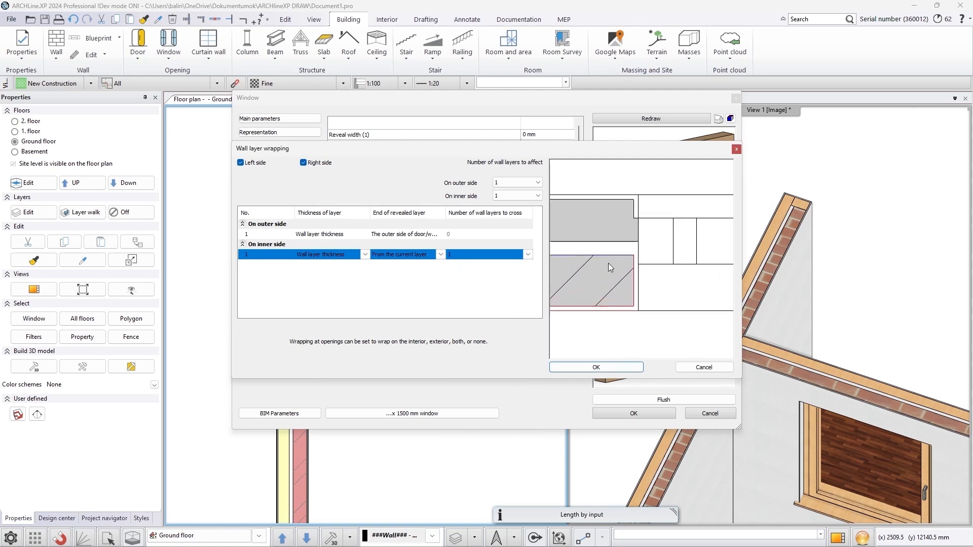
left_click(610, 369)
left_click(634, 414)
Examine the wrapped wall layers at the window opening in plan and in 3D
scroll(396, 377, "up", 5)
middle_click_drag(371, 272, 379, 294)
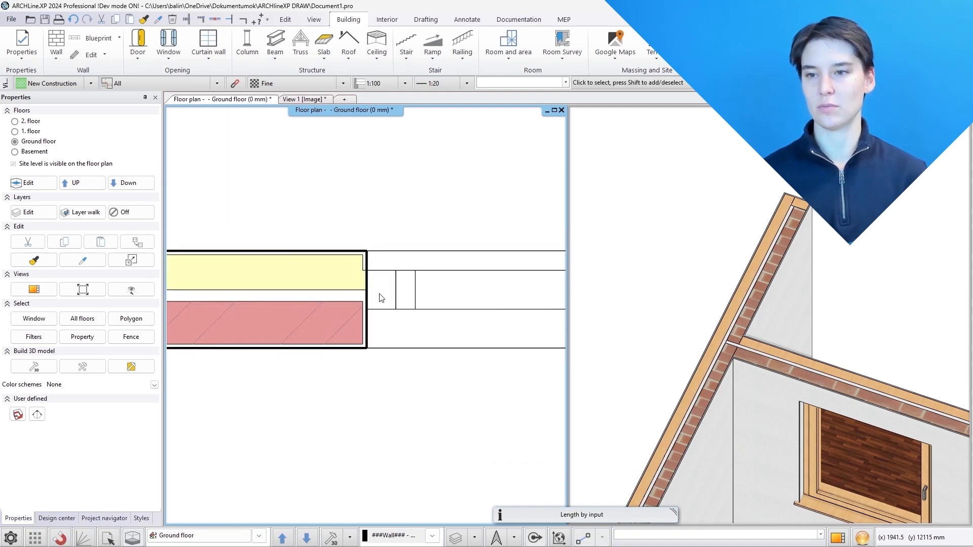
middle_click_drag(805, 324, 787, 299)
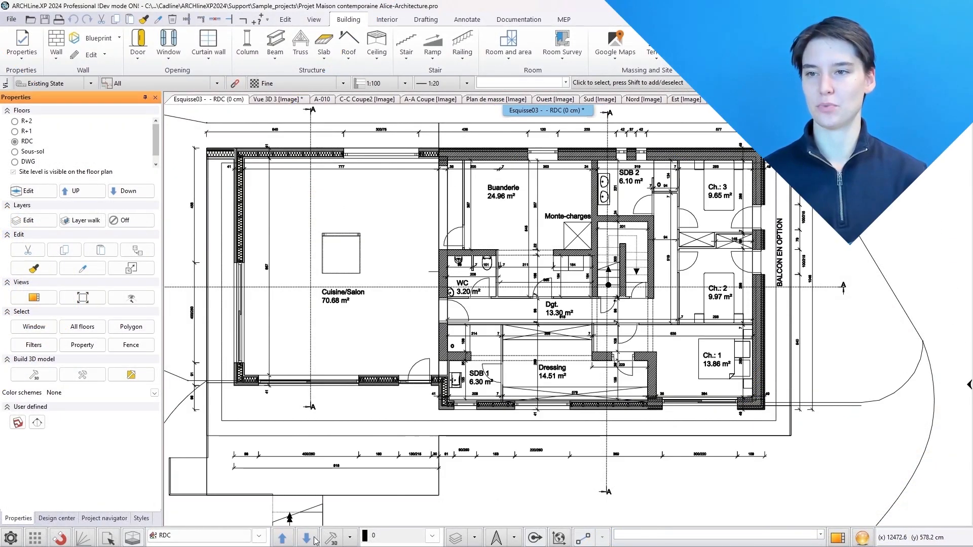
Open the existing low wall's settings and set its line type on the floor above to Pointillés
left_click(315, 541)
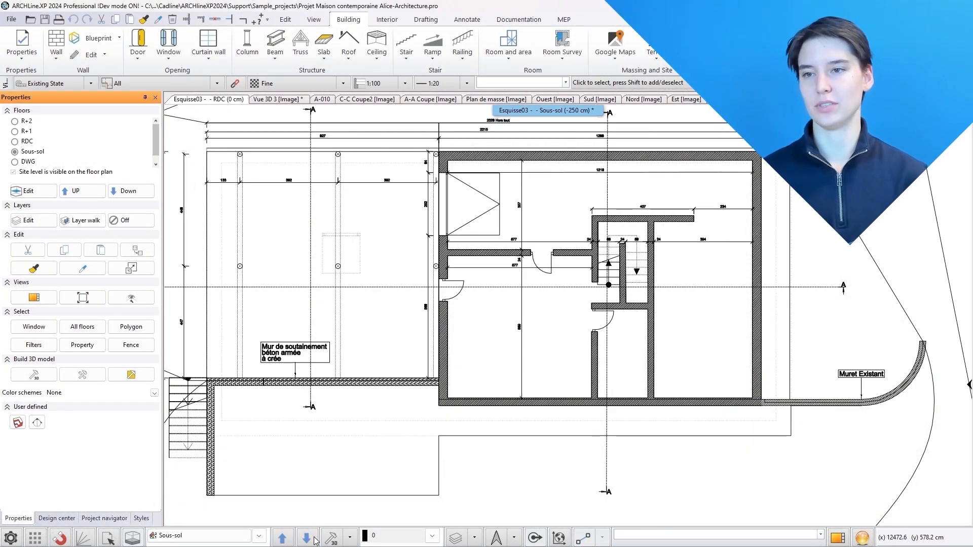
double_click(877, 405)
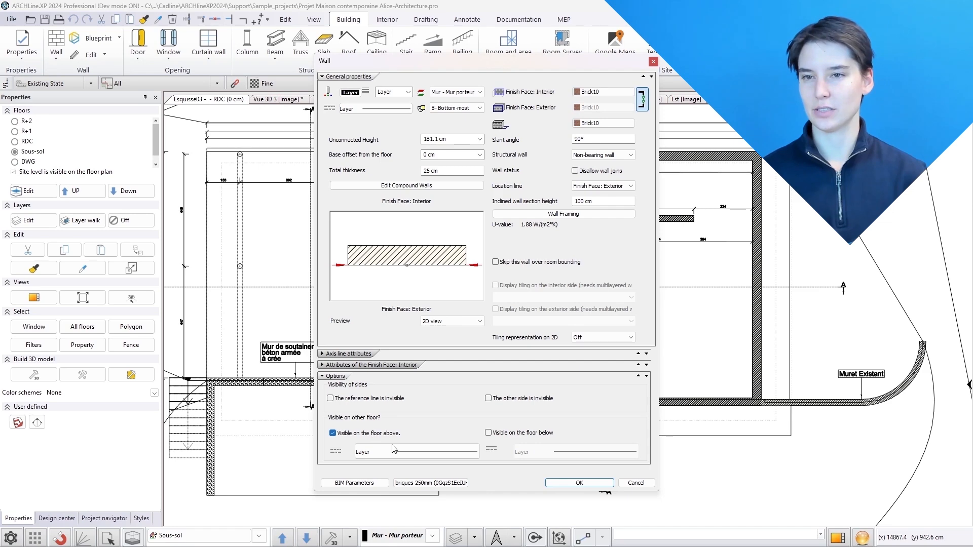
left_click(393, 449)
left_click(456, 183)
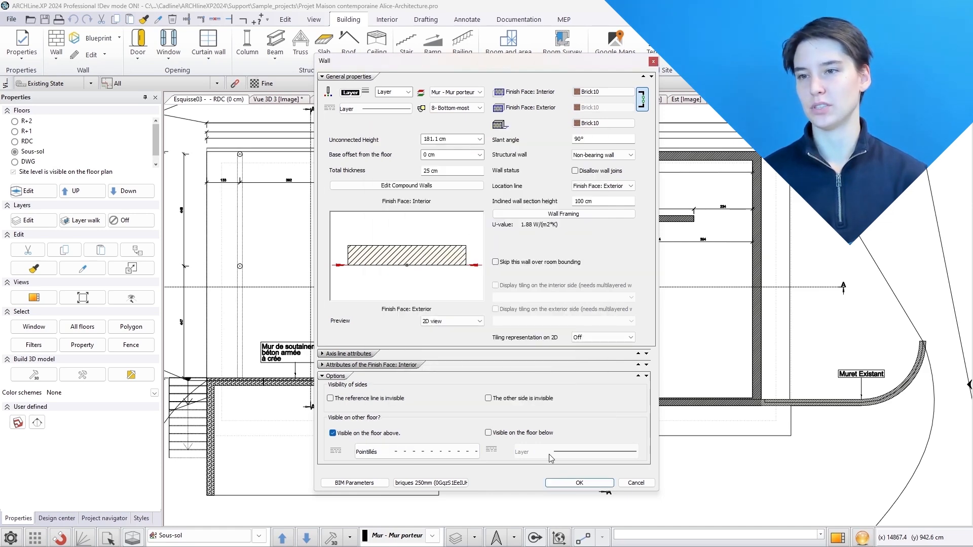
left_click(579, 482)
Review the floor above, then select the existing wall and toggle its Visible on the floor above option
left_click(290, 538)
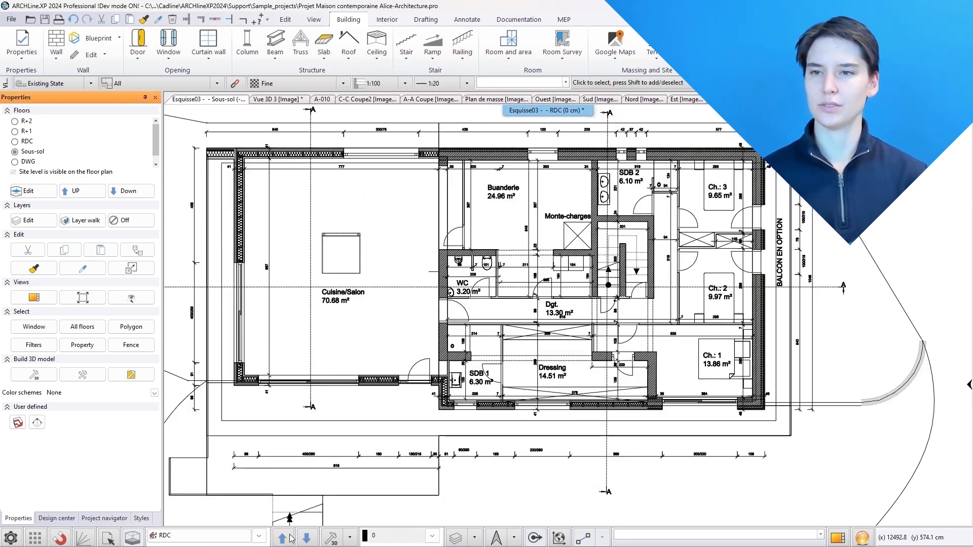
left_click(307, 537)
left_click(846, 405)
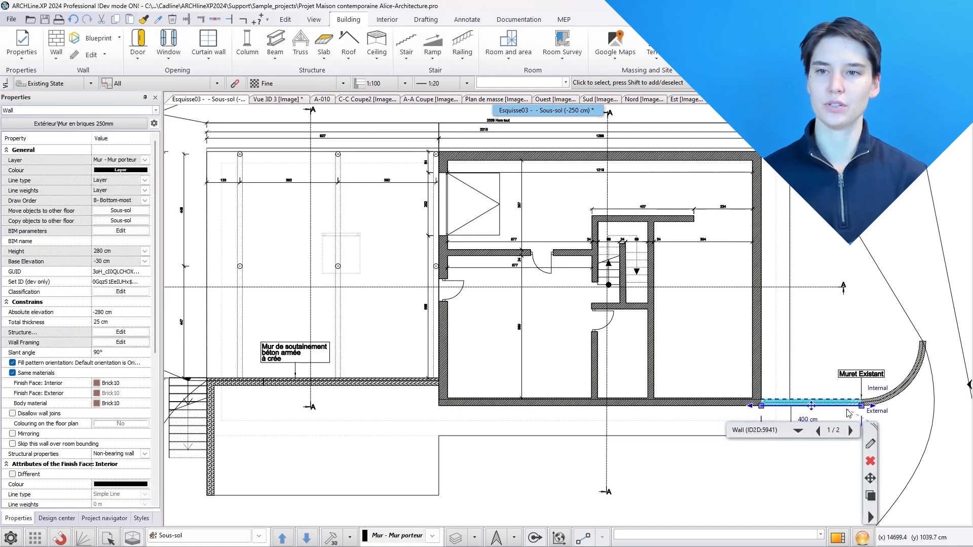
scroll(39, 456, "down", 4)
left_click(13, 423)
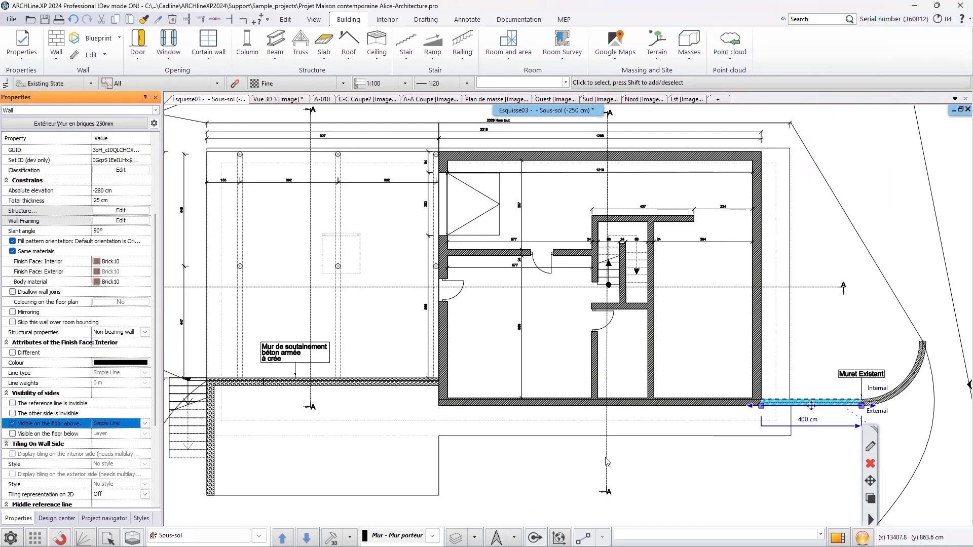
left_click(677, 464)
Switch between the ground floor and basement to compare how the wall is shown
left_click(283, 538)
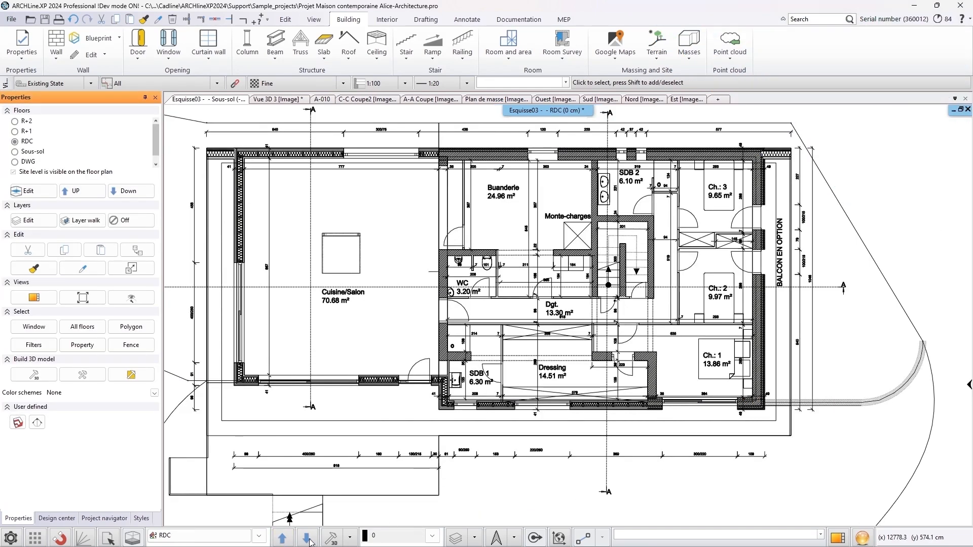
left_click(307, 538)
left_click(283, 538)
In the graphics settings, set the colour of visible but inactive floors to green
left_click(12, 537)
left_click(372, 325)
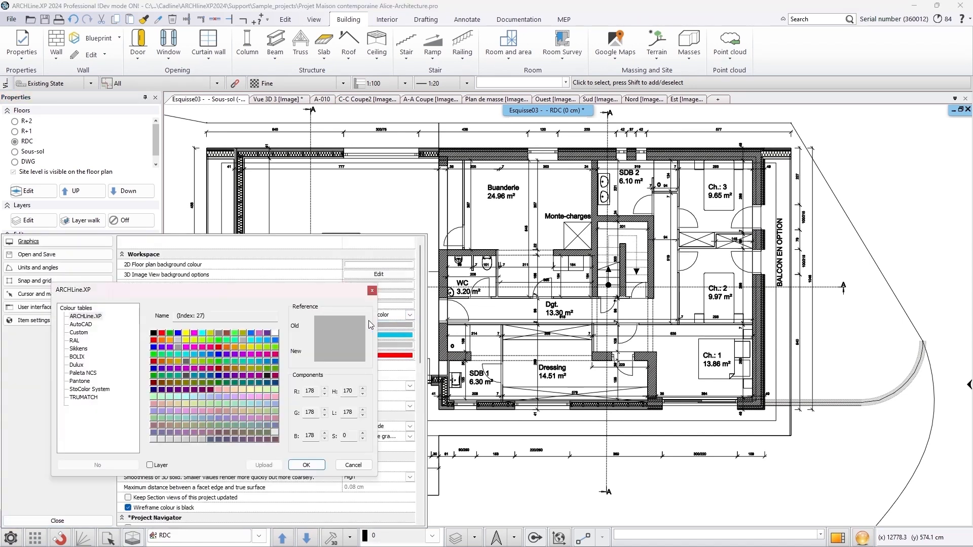
left_click(206, 341)
left_click(304, 465)
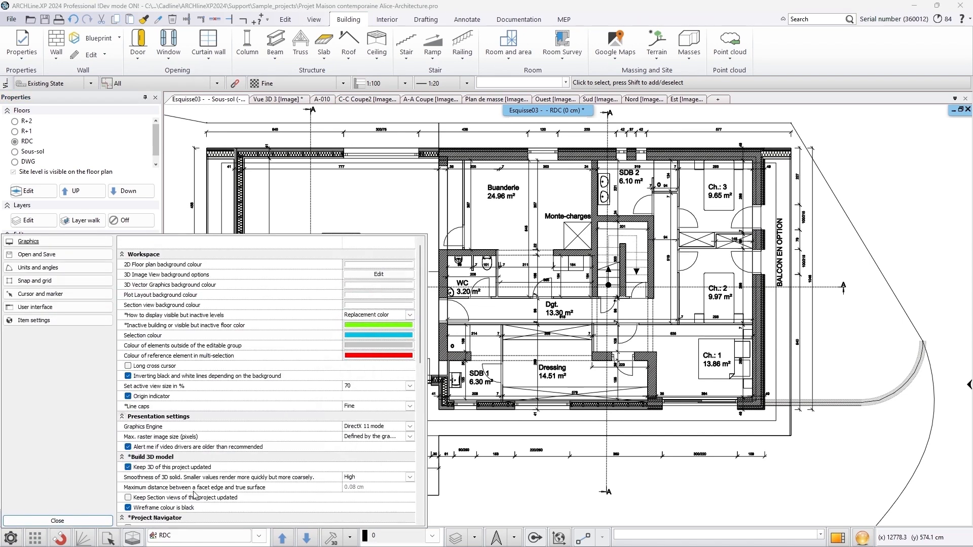
left_click(58, 521)
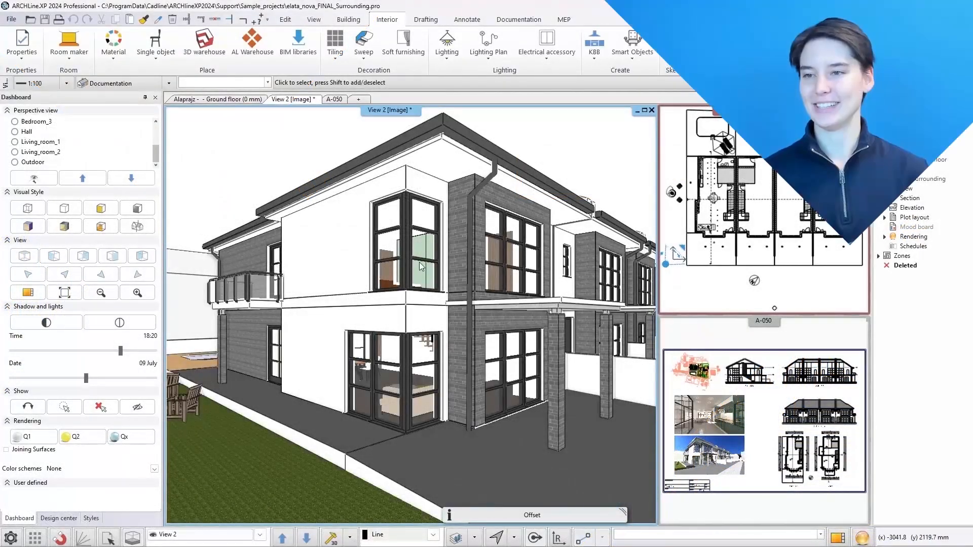
Select the upper-floor window above the glazed corner and delete it
left_click(443, 318)
left_click(395, 259)
left_click(417, 310)
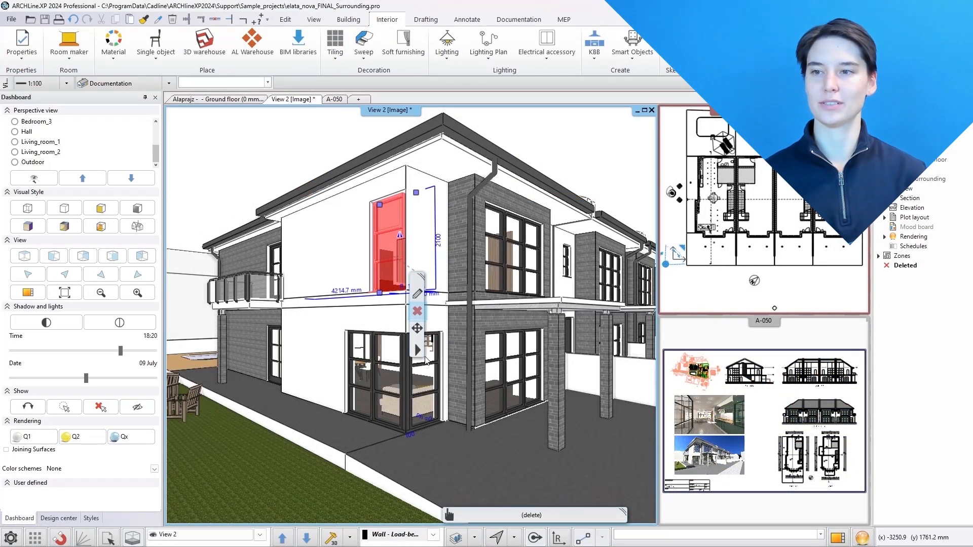
Stretch the ground-floor window upward to a height of 5600 mm so it spans both floors
left_click(429, 366)
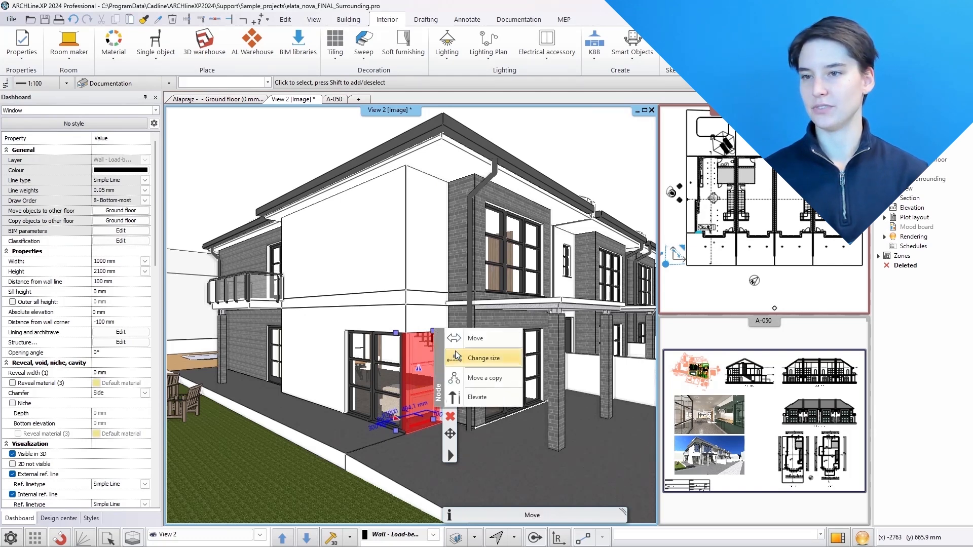
left_click(433, 332)
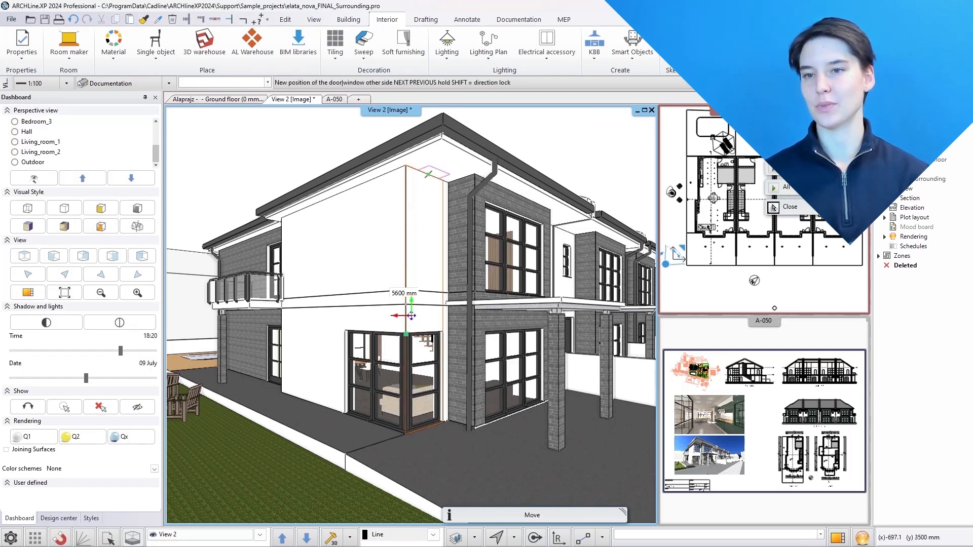
left_click(412, 315)
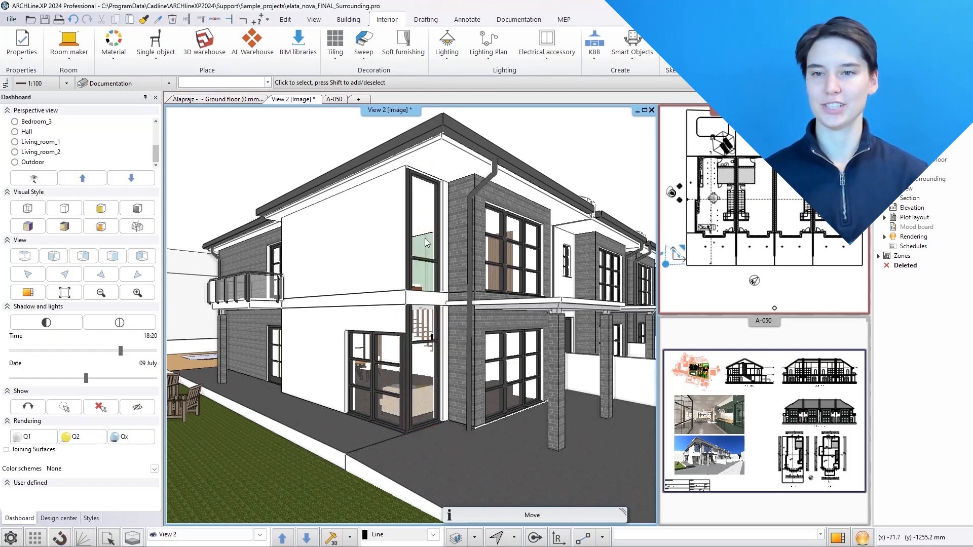
Edit the tall window's frame division, setting the count to 9
left_click(424, 243)
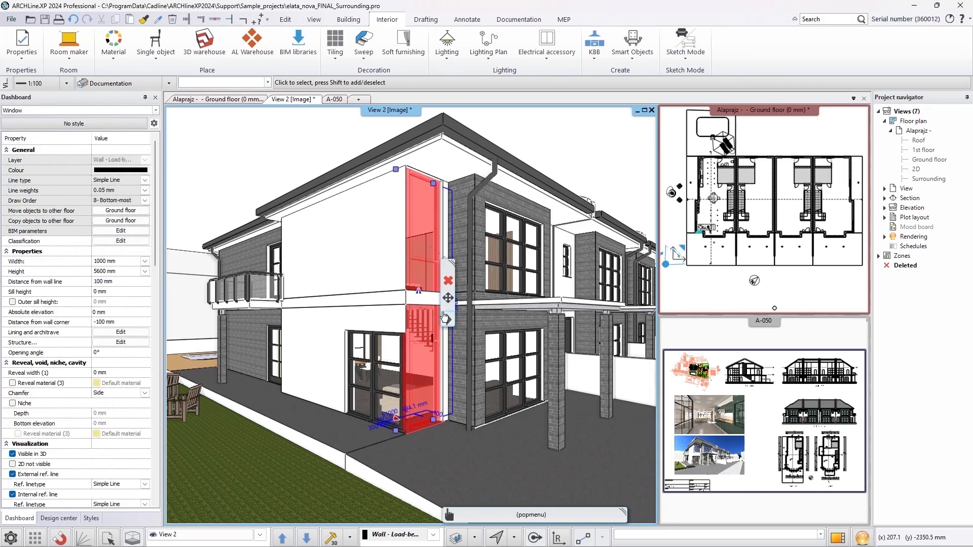
right_click(469, 228)
left_click(501, 19)
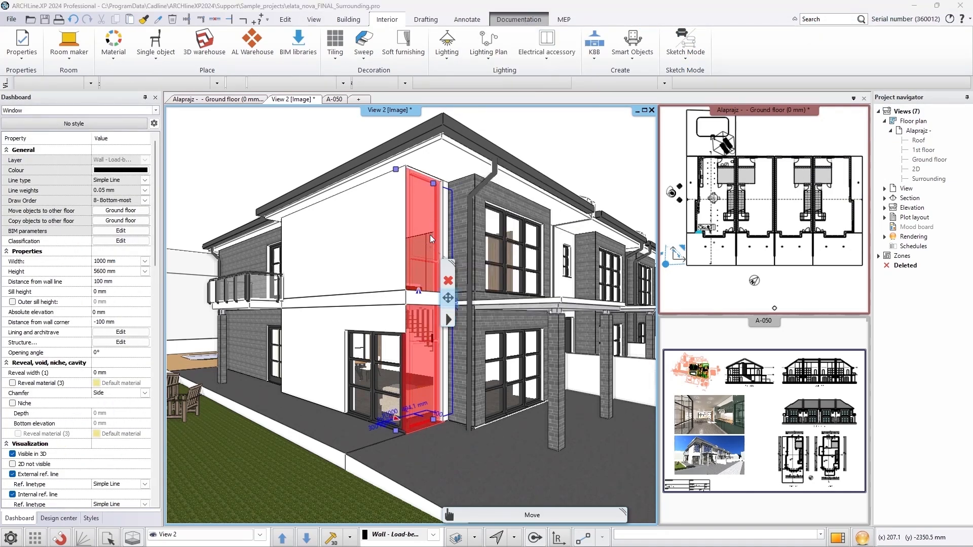
left_click(373, 178)
double_click(530, 169)
type("9")
left_click(701, 136)
left_click(716, 431)
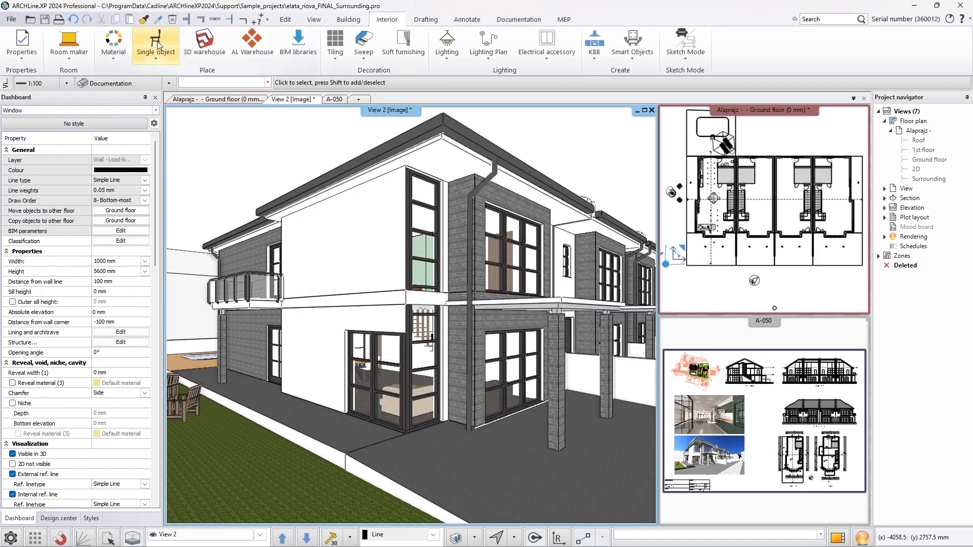
Copy the tall window's properties onto the neighbouring ground-floor windows
left_click(144, 21)
left_click(417, 248)
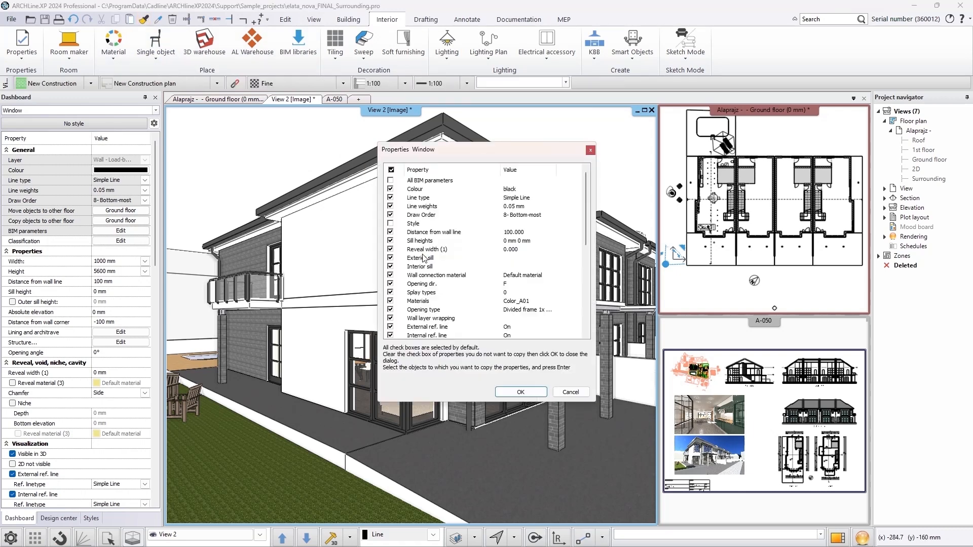
left_click(544, 392)
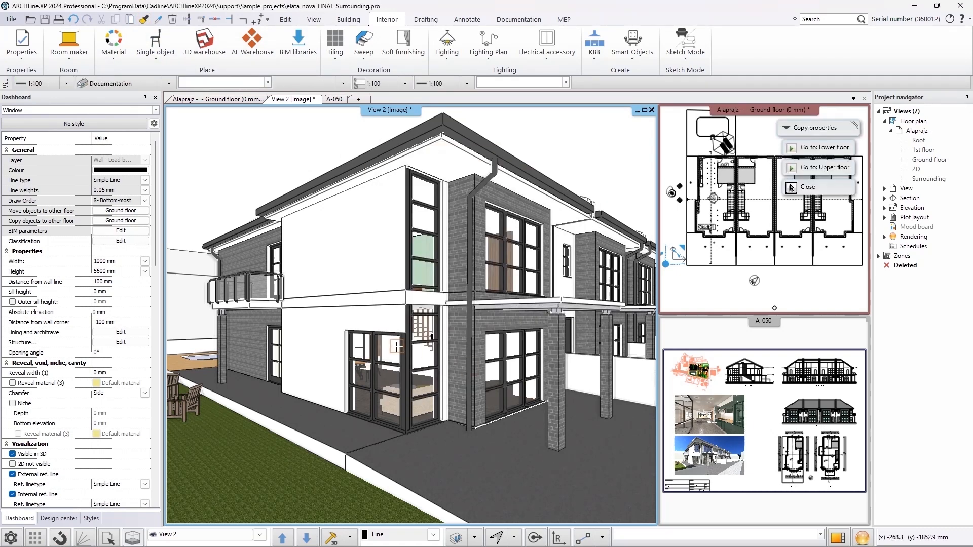
left_click(363, 360)
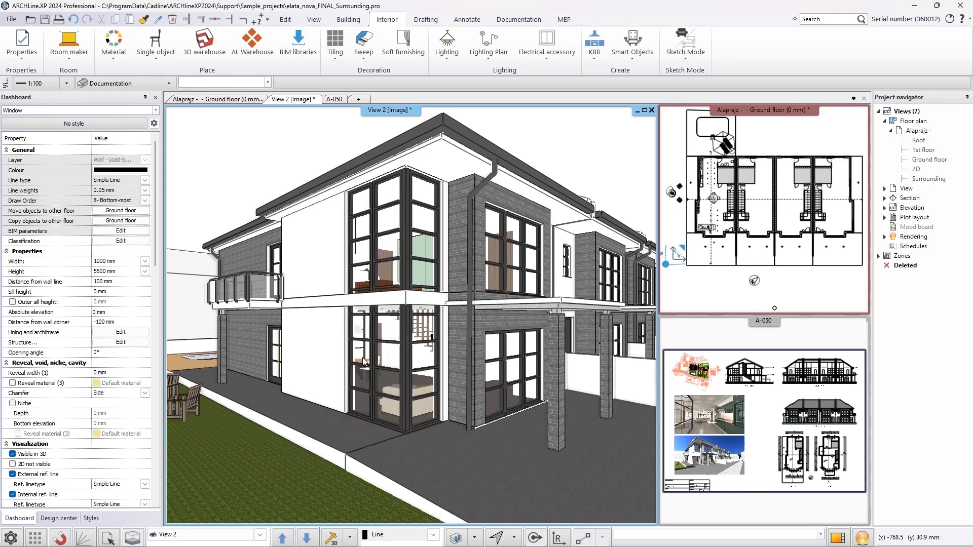
Select the first-floor slab and, in plan, move its corner node to the wall endpoint
left_click(396, 301)
right_click(425, 384)
left_click(470, 346)
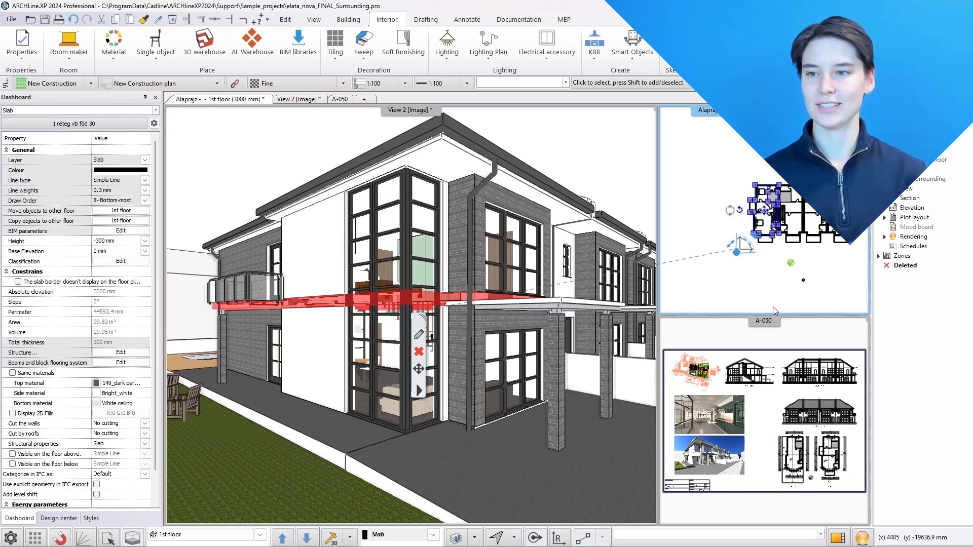
left_click(836, 539)
scroll(355, 304, "up", 6)
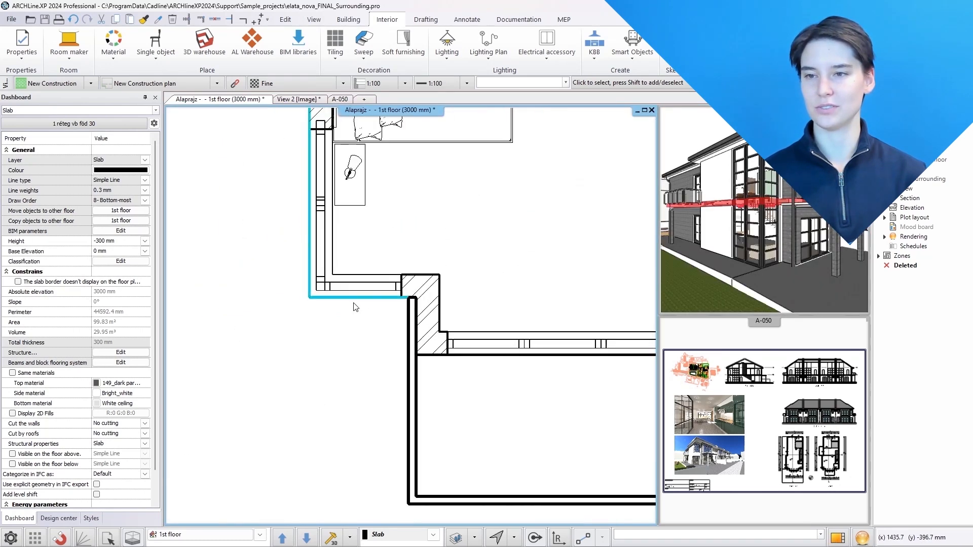
scroll(356, 305, "up", 1)
mouse_move(363, 307)
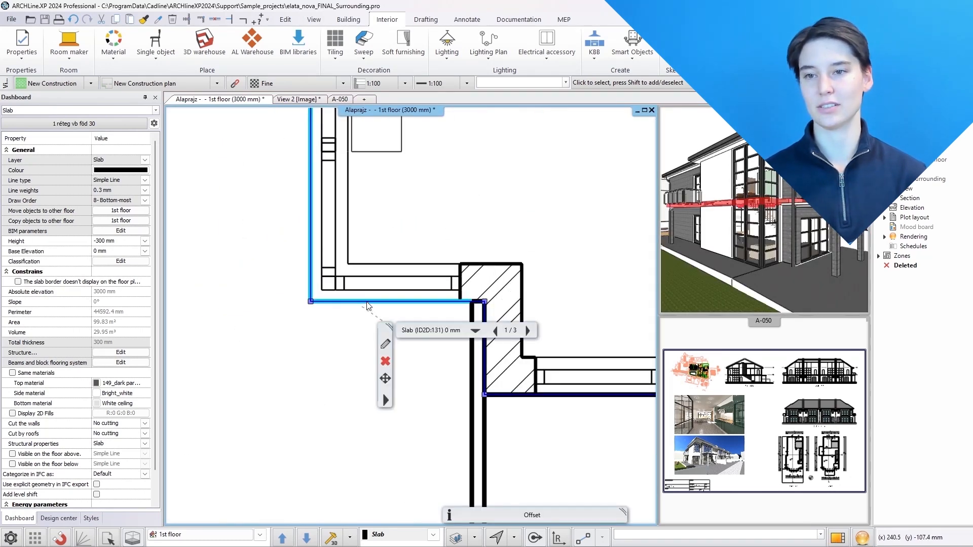
left_click(415, 350)
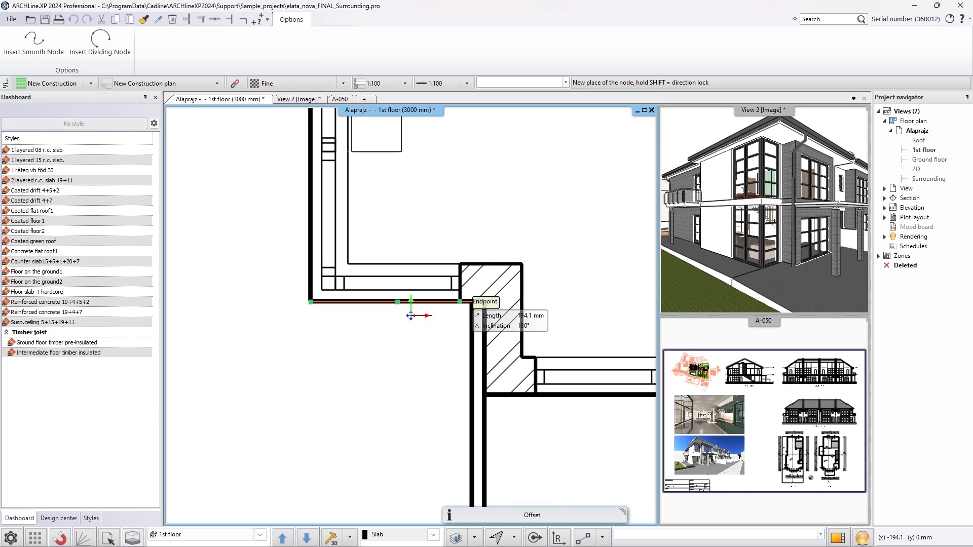
left_click(459, 301)
Move the slab's other corner node beside the window to the wall endpoint
middle_click_drag(307, 157, 285, 386)
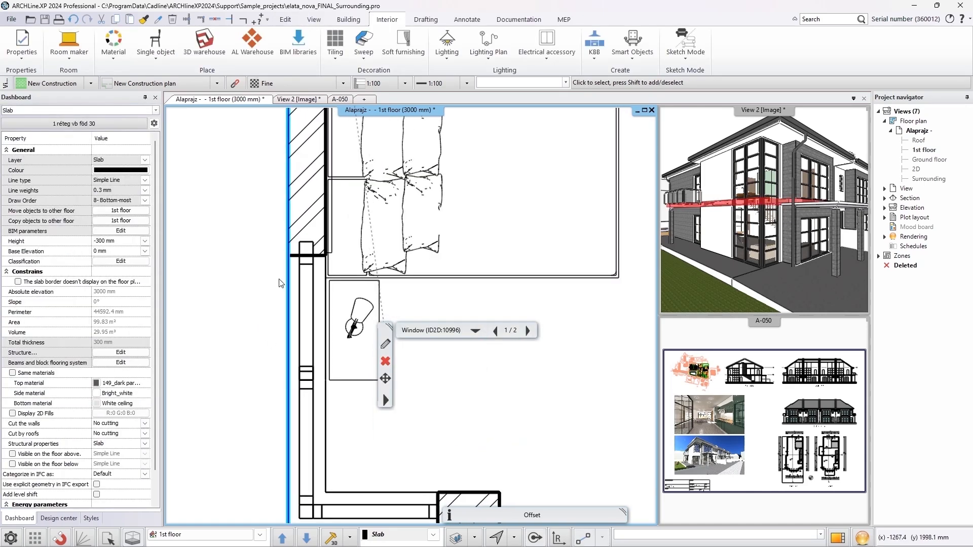
mouse_move(289, 282)
left_click(337, 325)
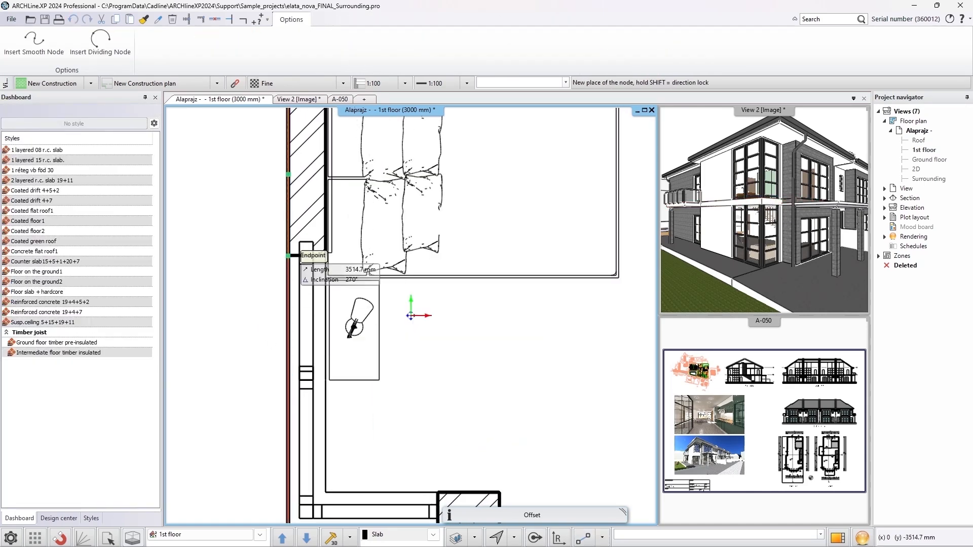
left_click(289, 301)
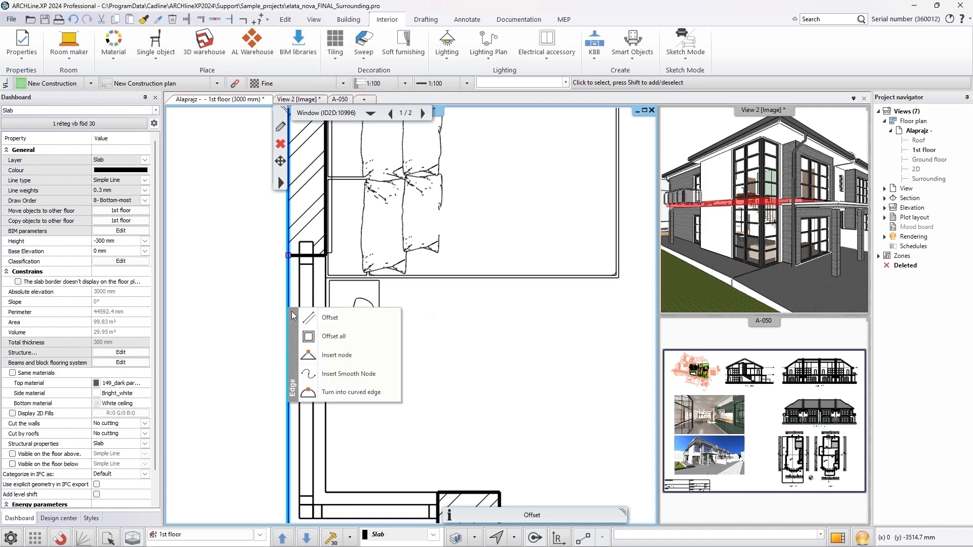
Offset the two slab edges along the tall window by 300 mm
left_click(326, 255)
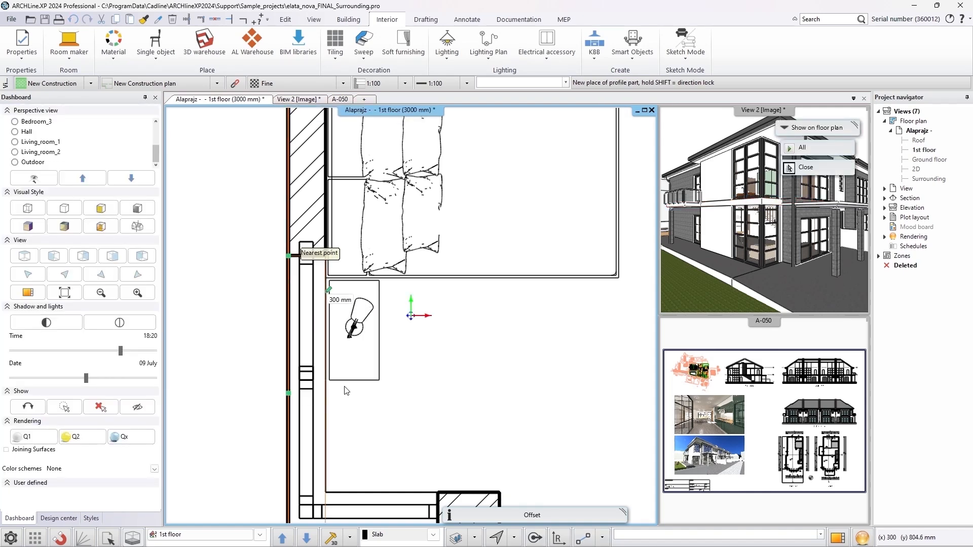
middle_click_drag(358, 434, 348, 330)
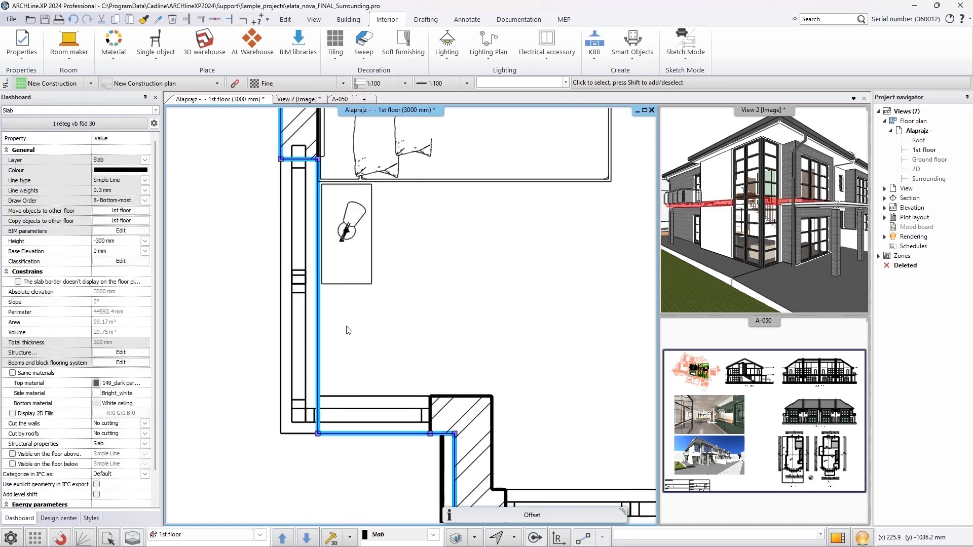
left_click(358, 434)
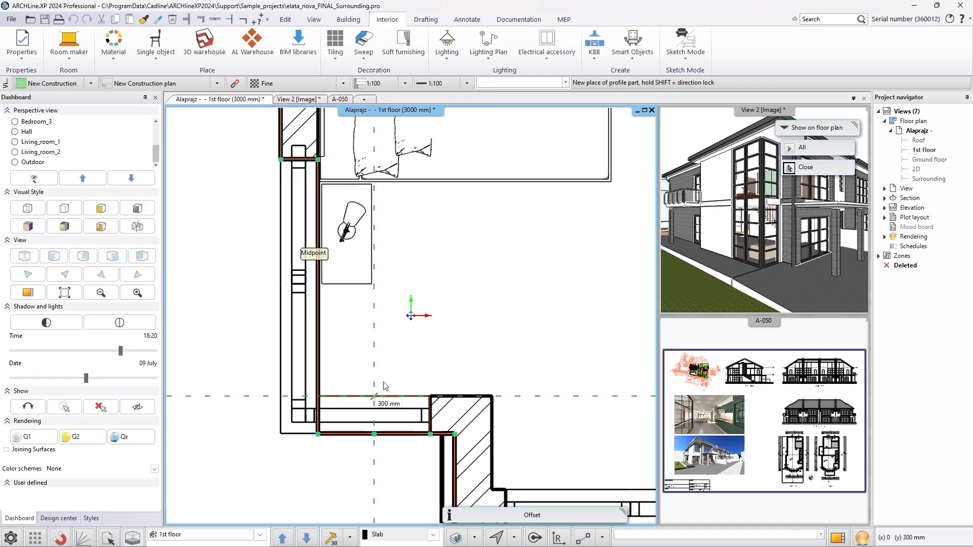
left_click(384, 387)
right_click(393, 363)
key("Escape")
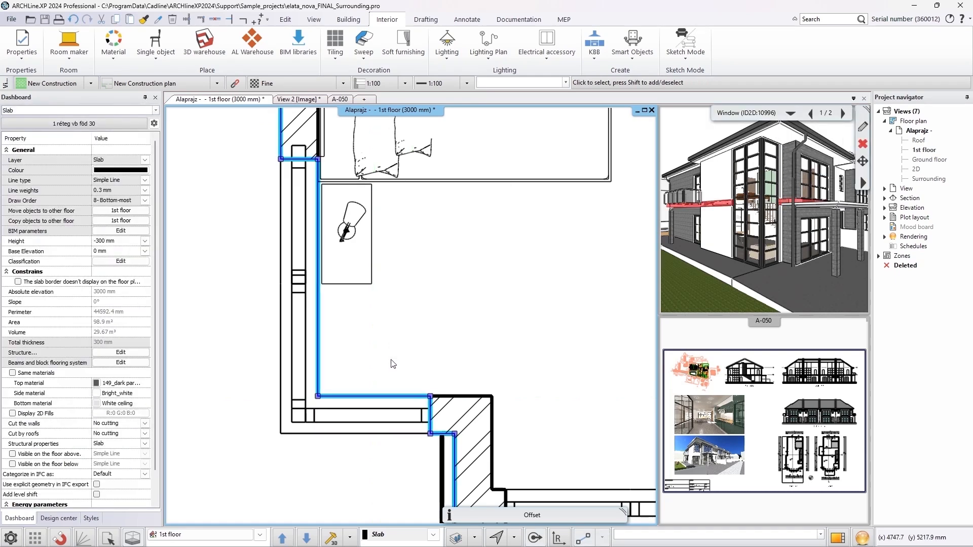
Examine the double-height window and cut-back slab in the 3D view
left_click(693, 298)
left_click(728, 306)
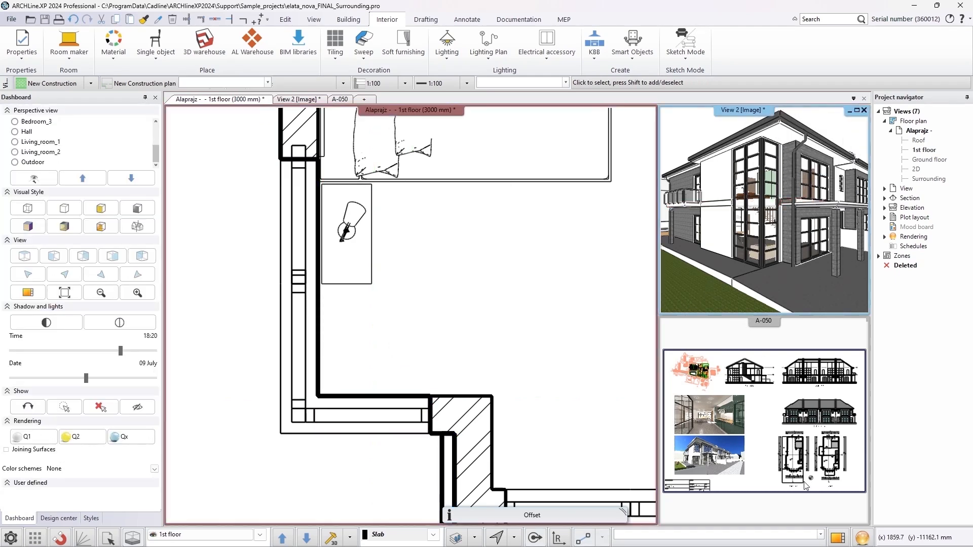
left_click(837, 536)
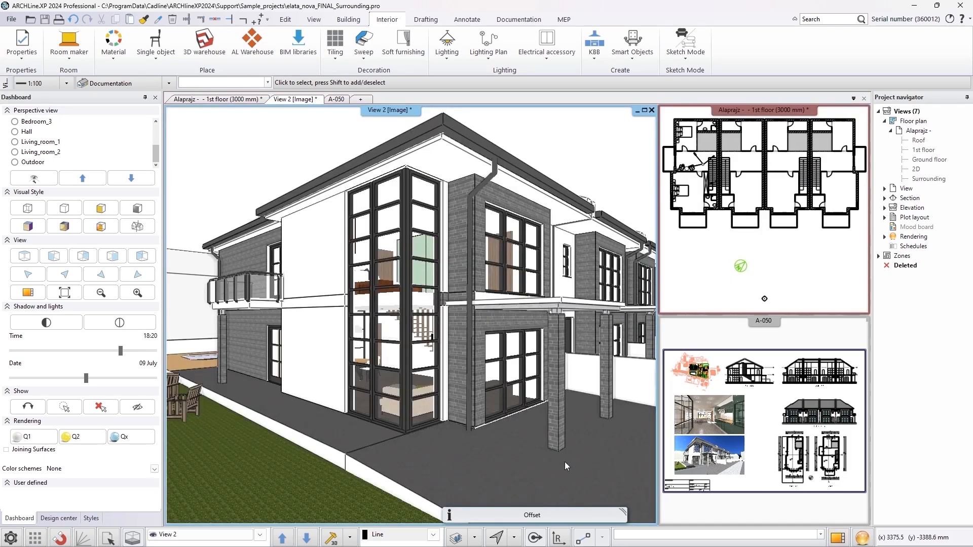
scroll(440, 349, "up", 2)
middle_click_drag(484, 326, 490, 358)
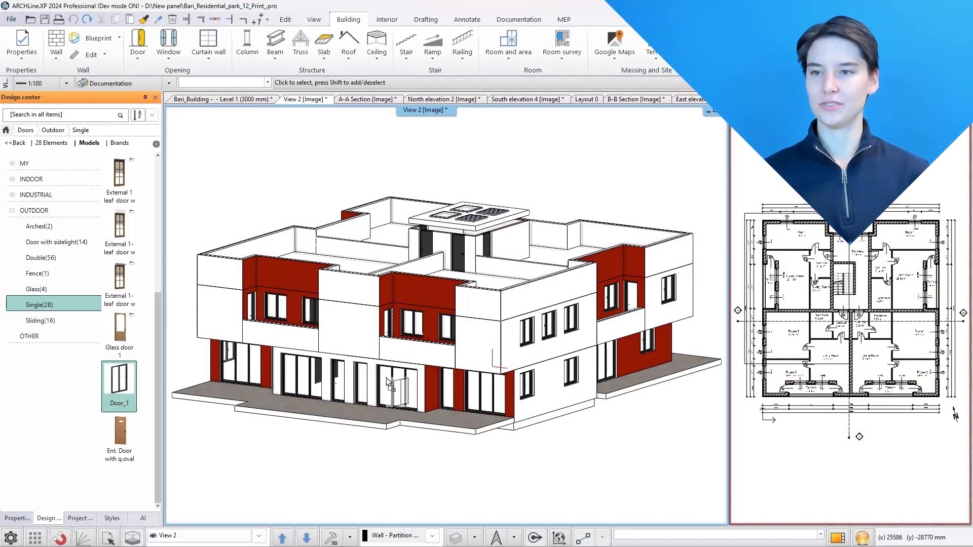
Replace the ground-floor entrance door in the 3D view with Door_1, keeping the previously set dimensions
right_click(387, 378)
left_click(427, 443)
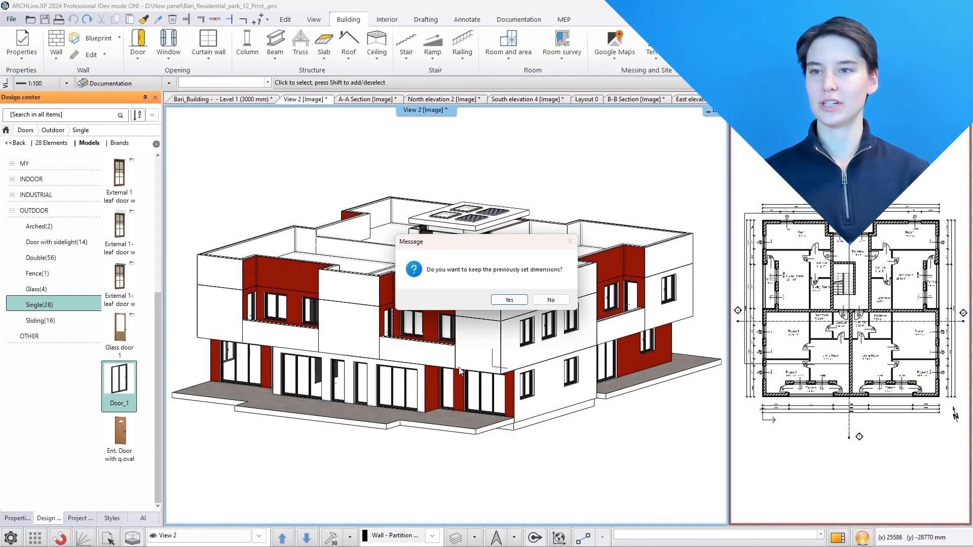
left_click(509, 301)
left_click(536, 319)
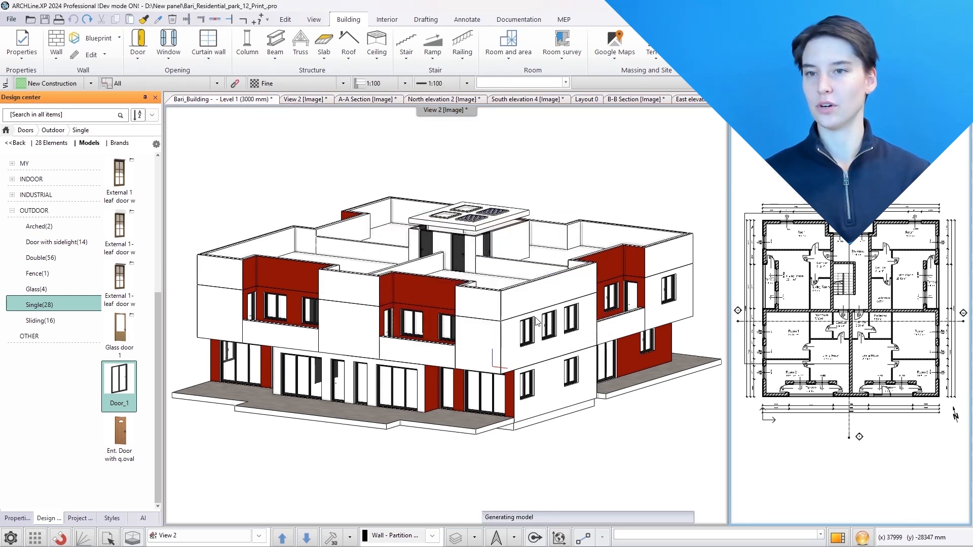
Open Door_1 in the Door Wizard and set its full width to 2700 mm
double_click(119, 381)
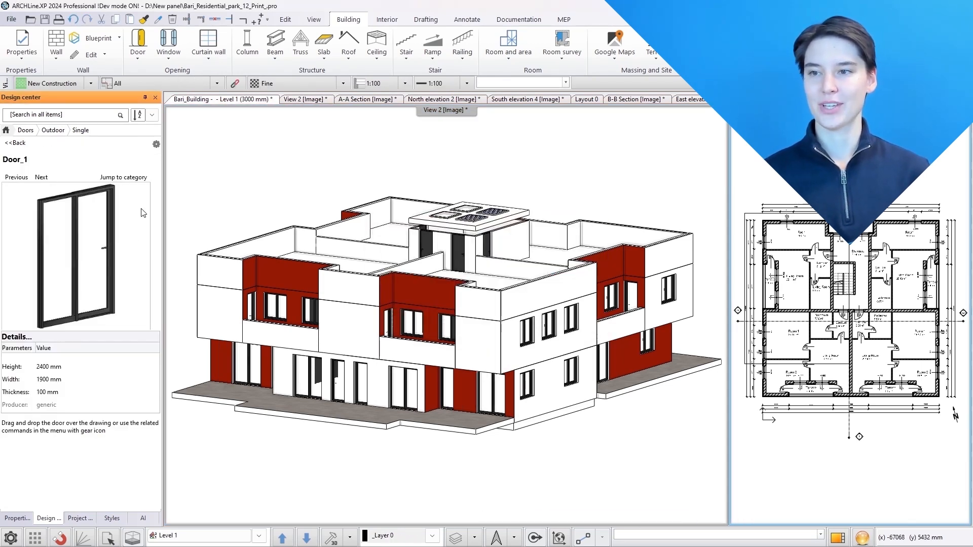
left_click(156, 144)
left_click(176, 155)
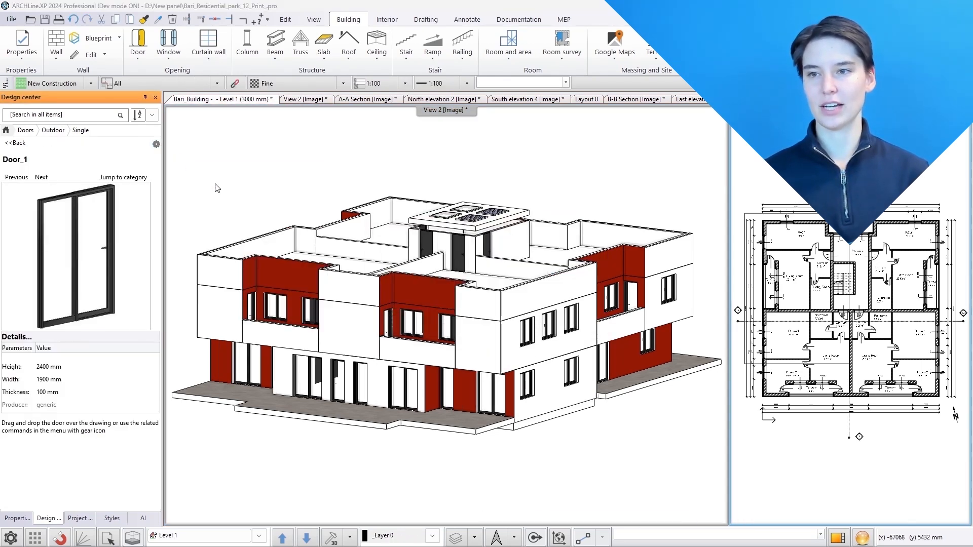
left_click(322, 127)
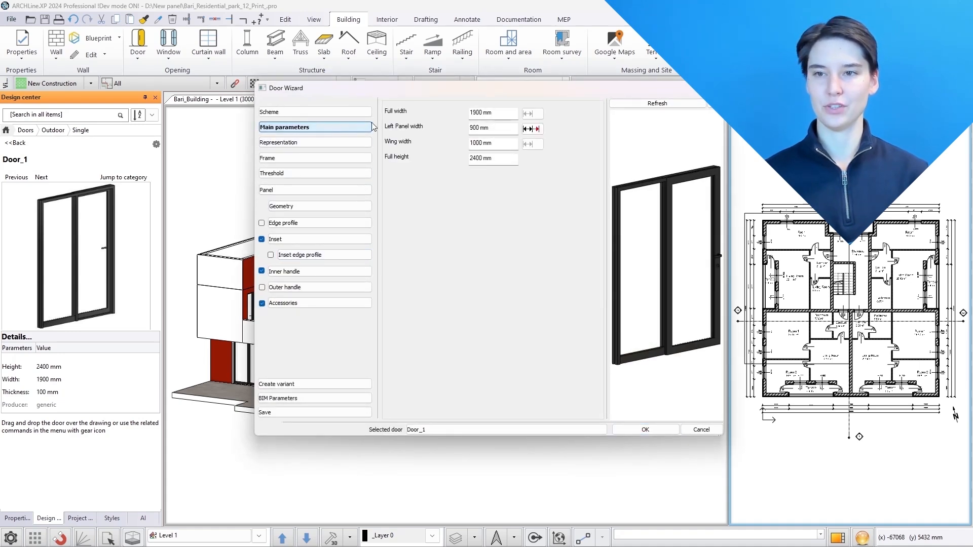
left_click_drag(476, 112, 459, 112)
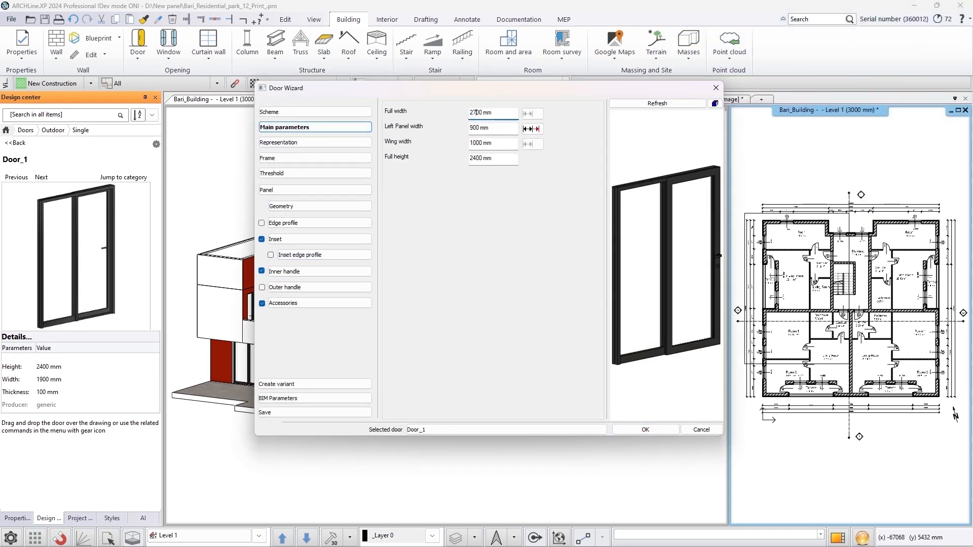
key("Return")
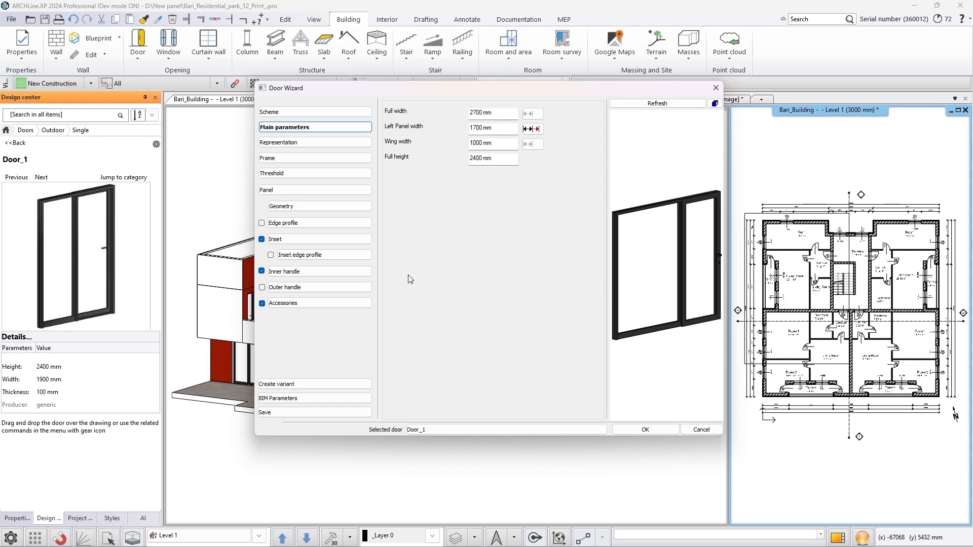
Save the edited door as a new library variant and close the Door Wizard
left_click(305, 384)
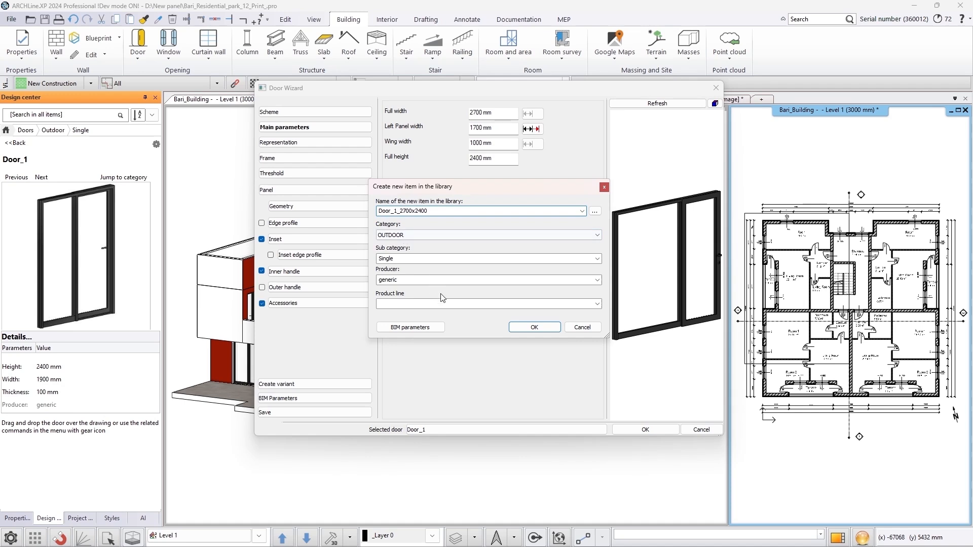
left_click(534, 327)
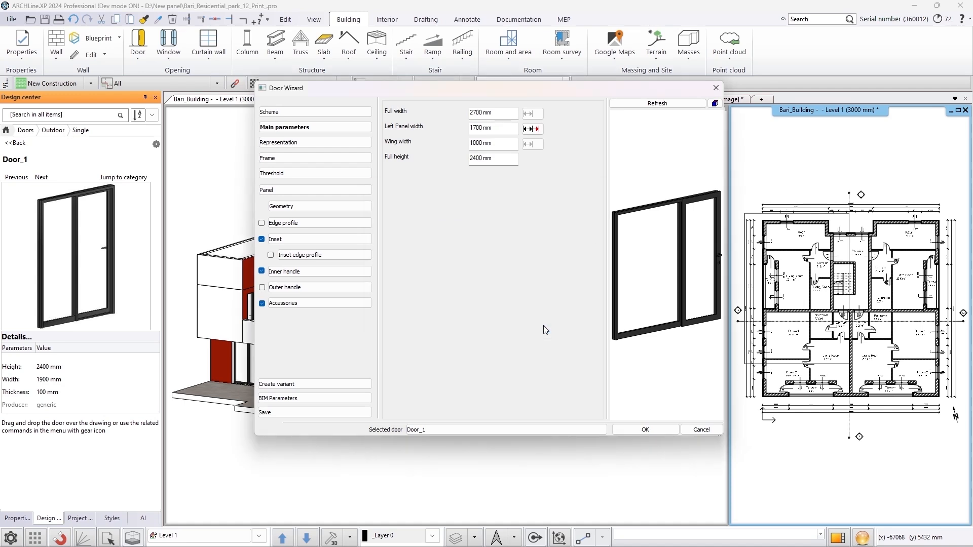
left_click(645, 429)
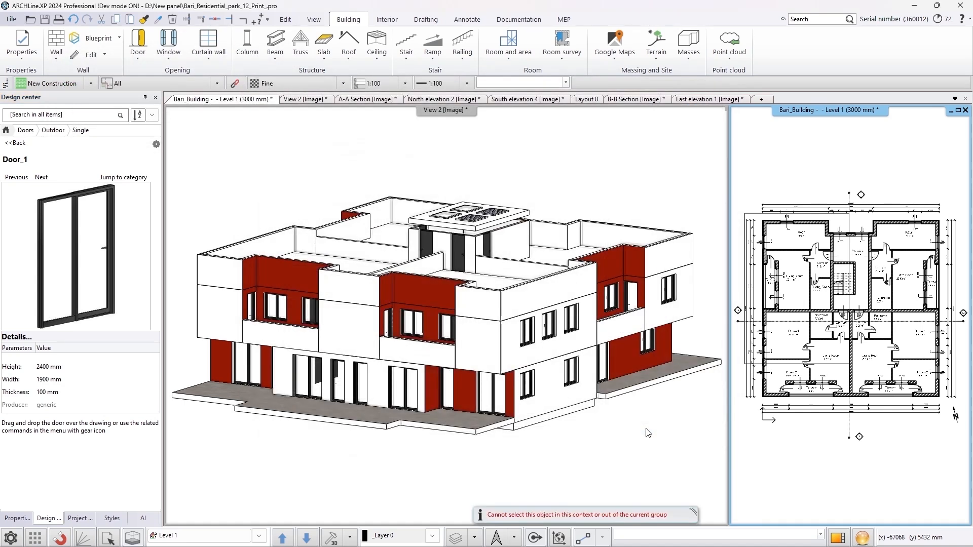
Replace the ground-floor entrance door with the Door_1_2700x2400 variant, declining to keep the previous dimensions
left_click(124, 178)
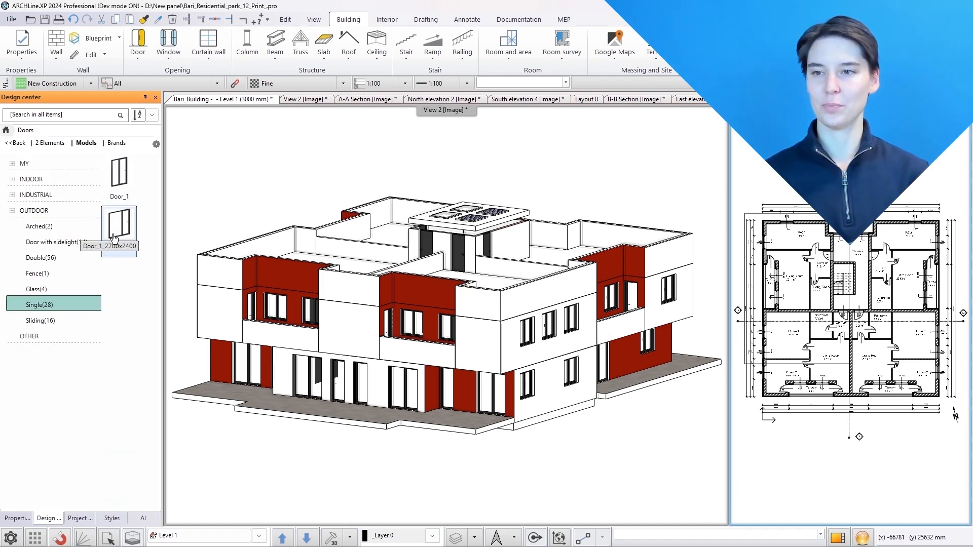
left_click_drag(120, 228, 400, 386)
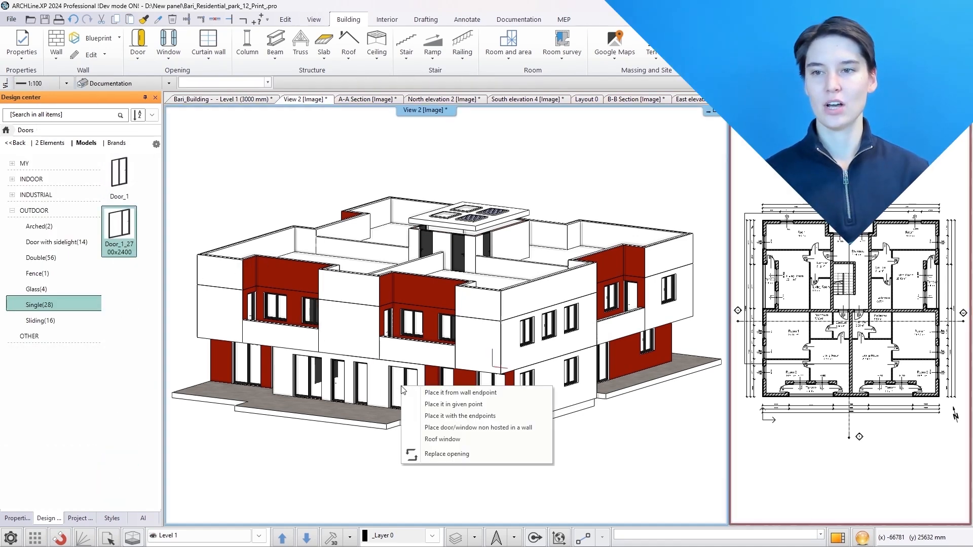
left_click(437, 455)
left_click(551, 300)
left_click(502, 319)
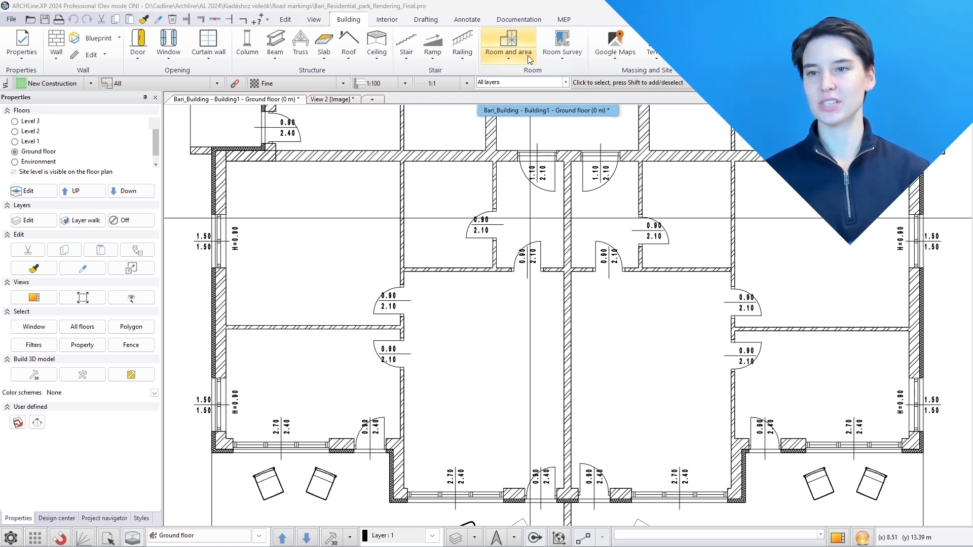
Add the custom room names Master bedroom and Guest bedroom to the room settings
left_click(529, 60)
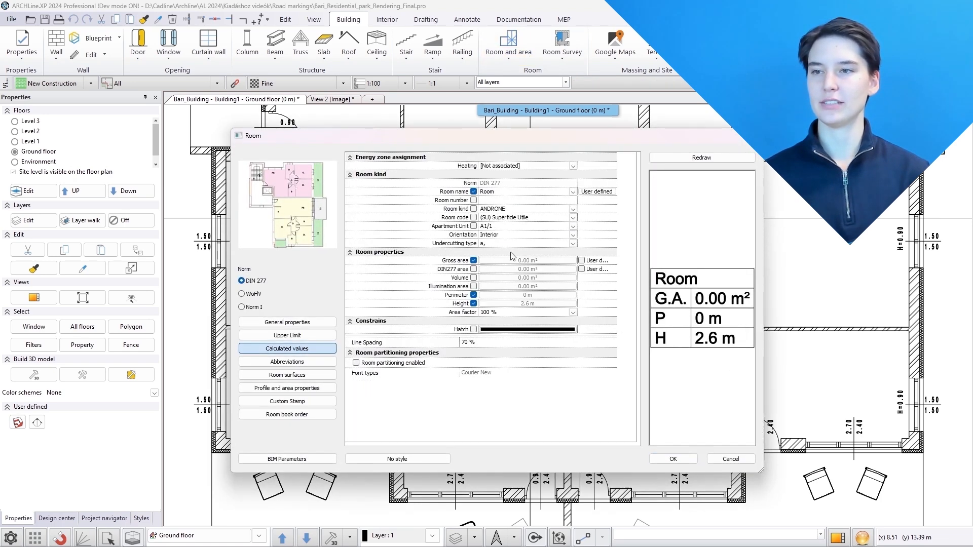
left_click(596, 192)
left_click(385, 408)
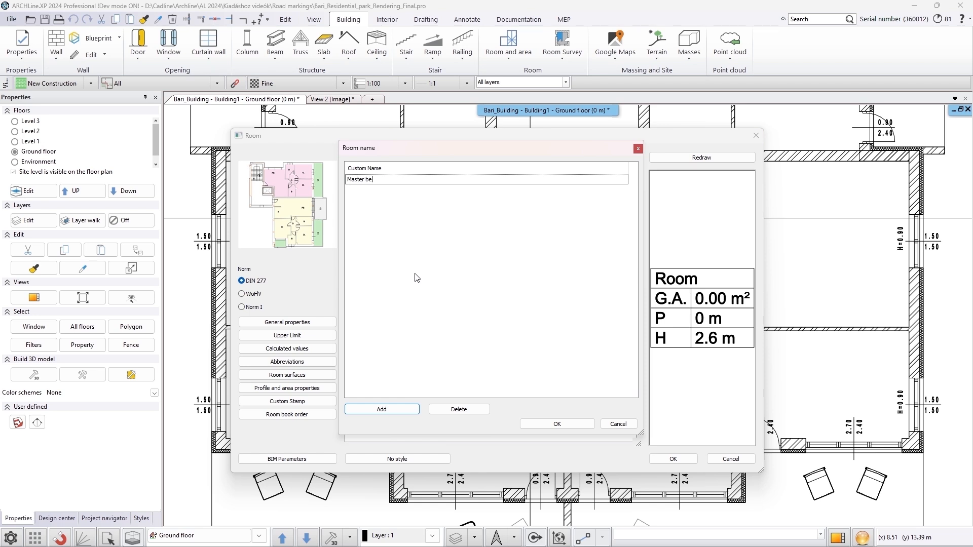
left_click(398, 408)
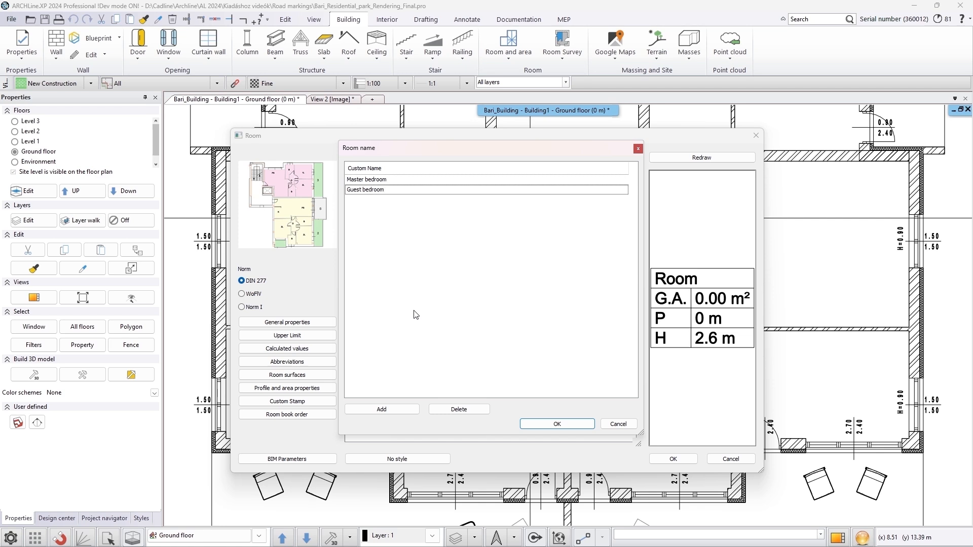
left_click(549, 426)
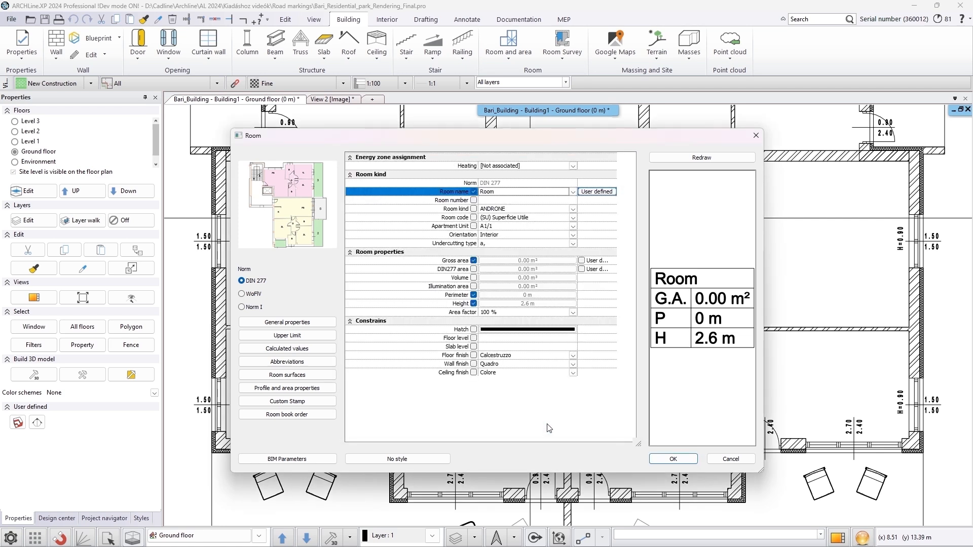
Set the room name to Master bedroom and confirm the room settings
left_click(573, 192)
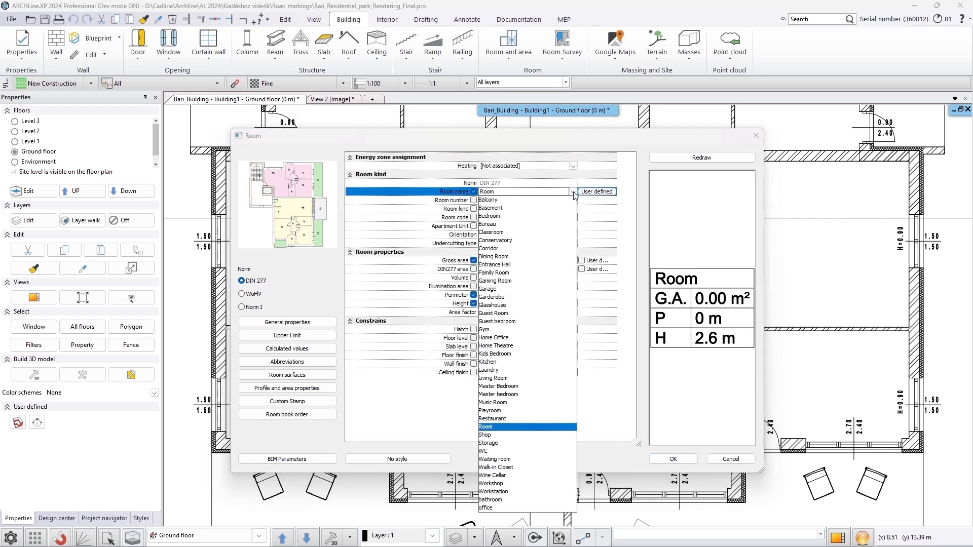
left_click(526, 394)
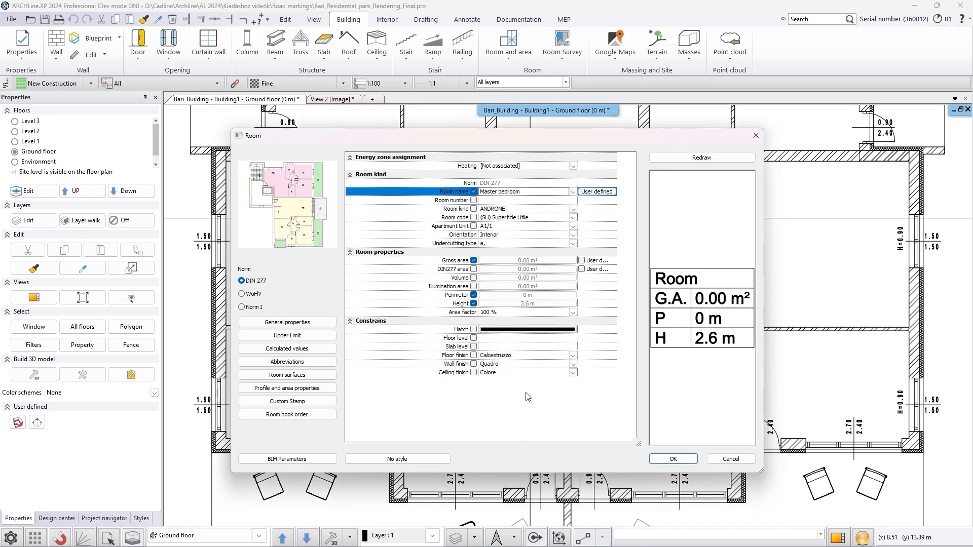
left_click(668, 459)
Place a room inside the upper-left room of the ground-floor plan
left_click(508, 47)
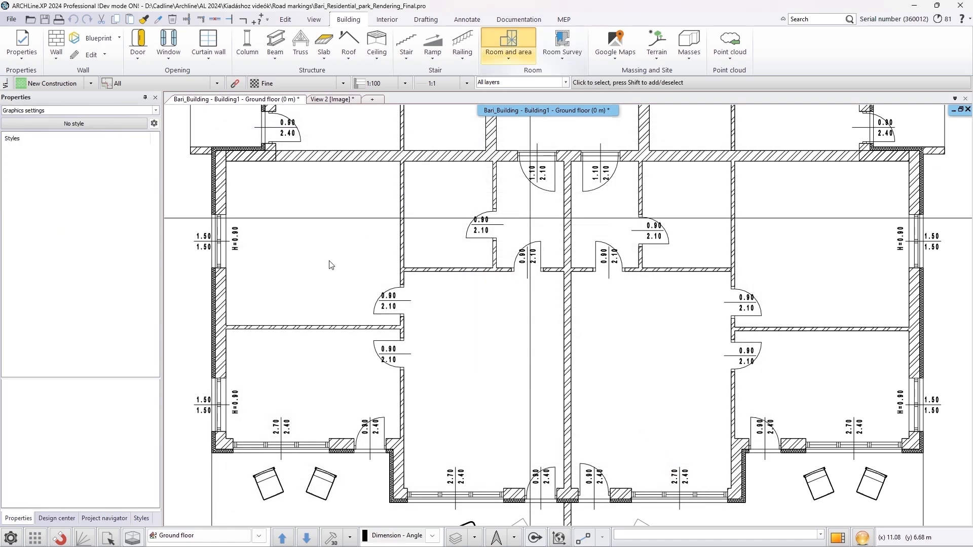
left_click(280, 280)
key("Escape")
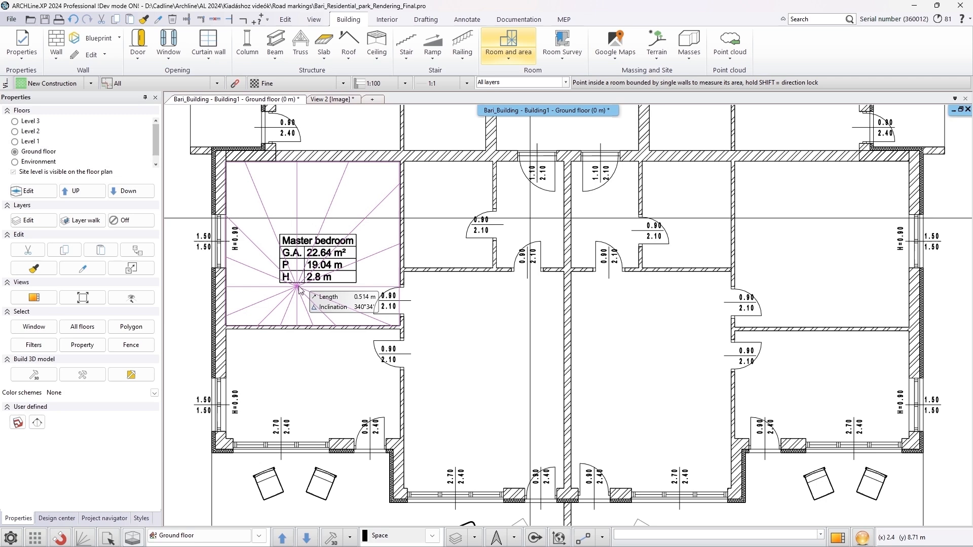
Change the room name in the room settings to Guest bedroom
right_click(518, 35)
left_click(531, 44)
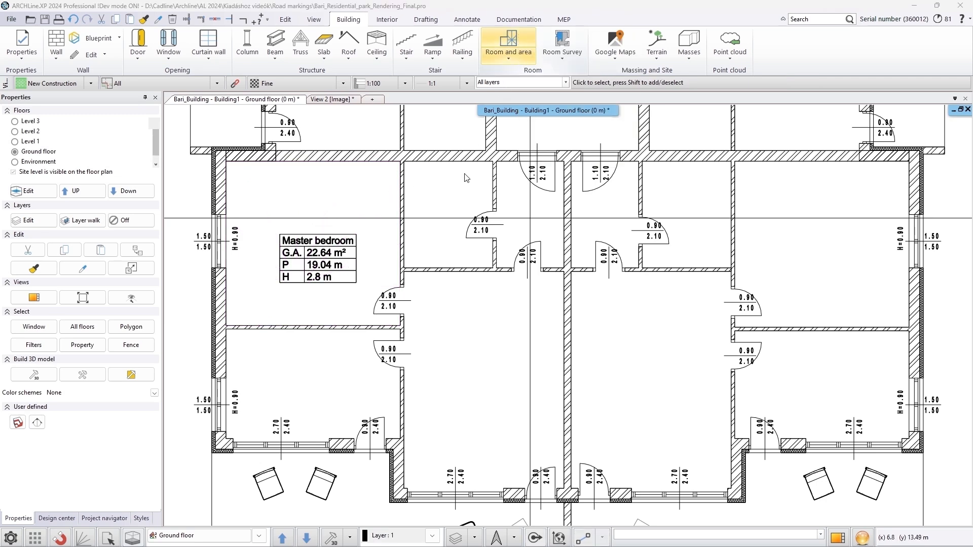
left_click(287, 348)
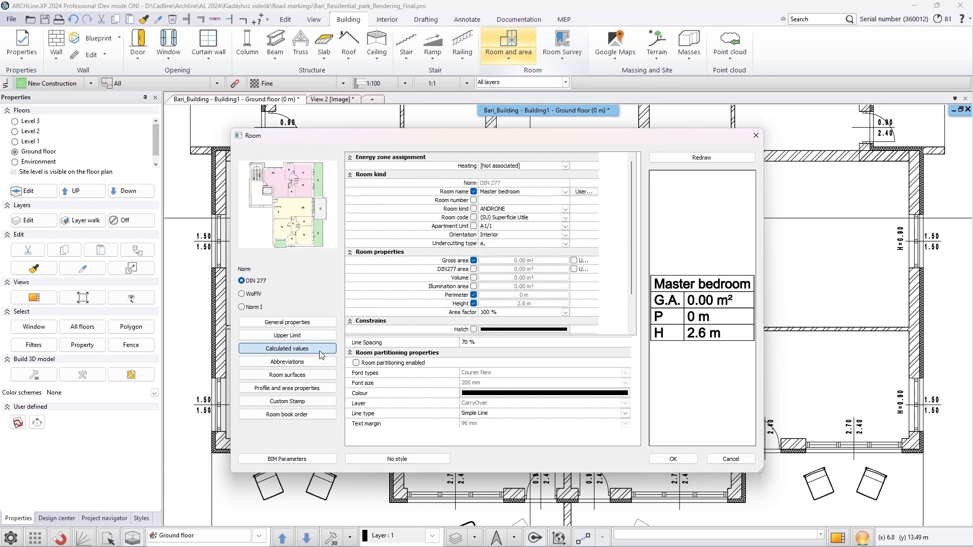
left_click(572, 192)
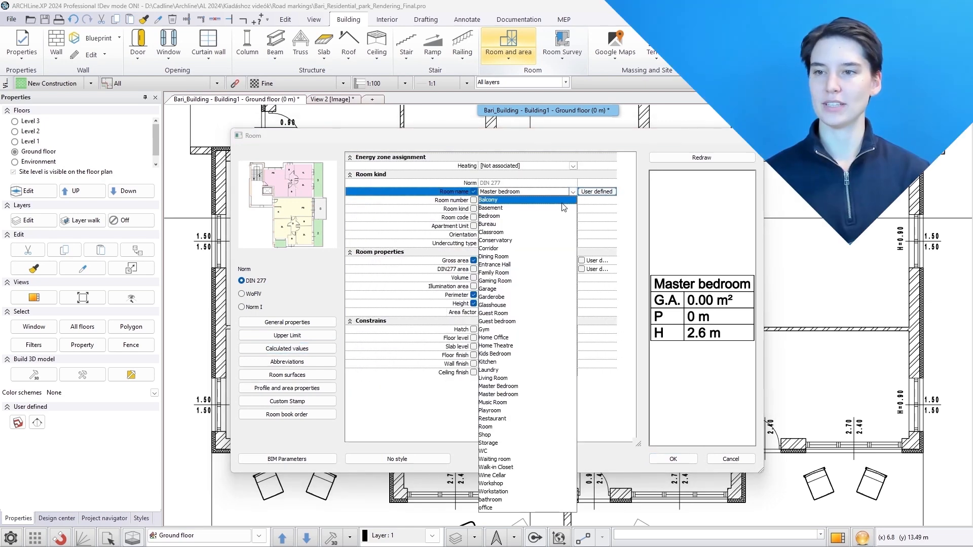
key("Escape")
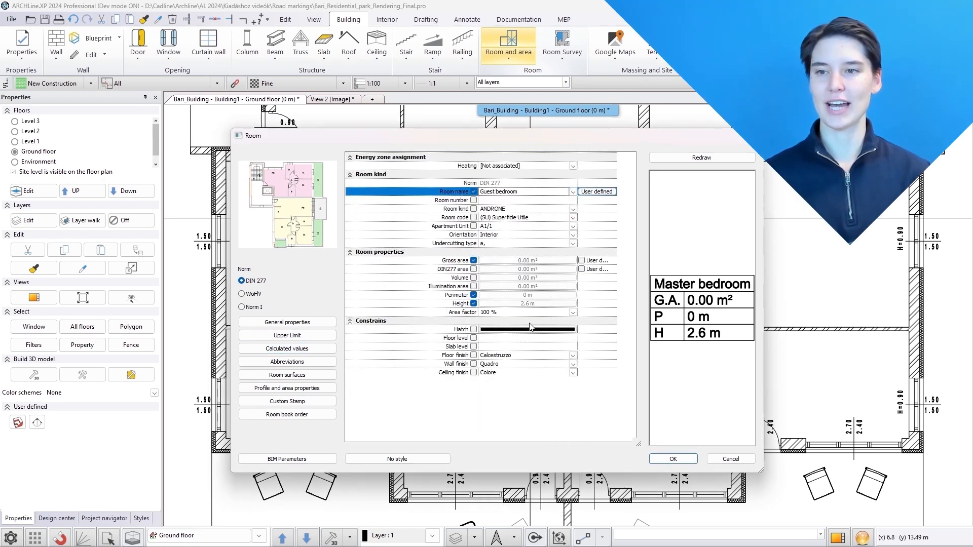
left_click(673, 458)
Place a room inside the lower-left room of the ground-floor plan
left_click(511, 57)
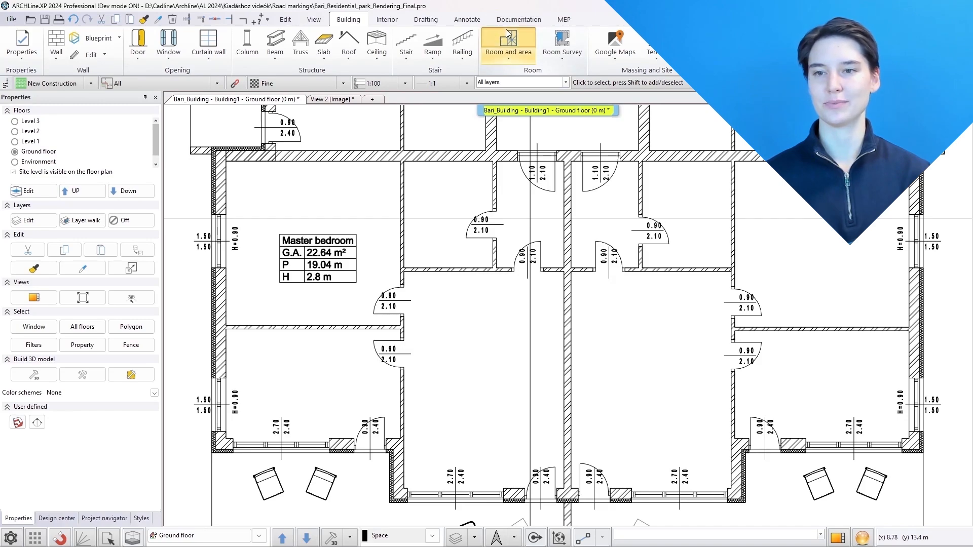
left_click(288, 407)
key("Escape")
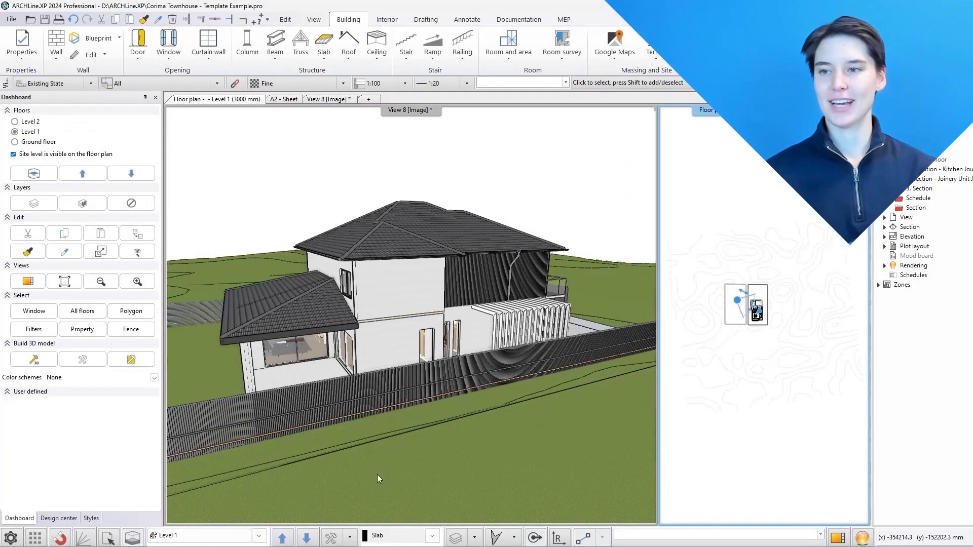
In the Level of Geometry settings, build the 3D model from all storeys and deselect several element types under Custom
left_click(335, 538)
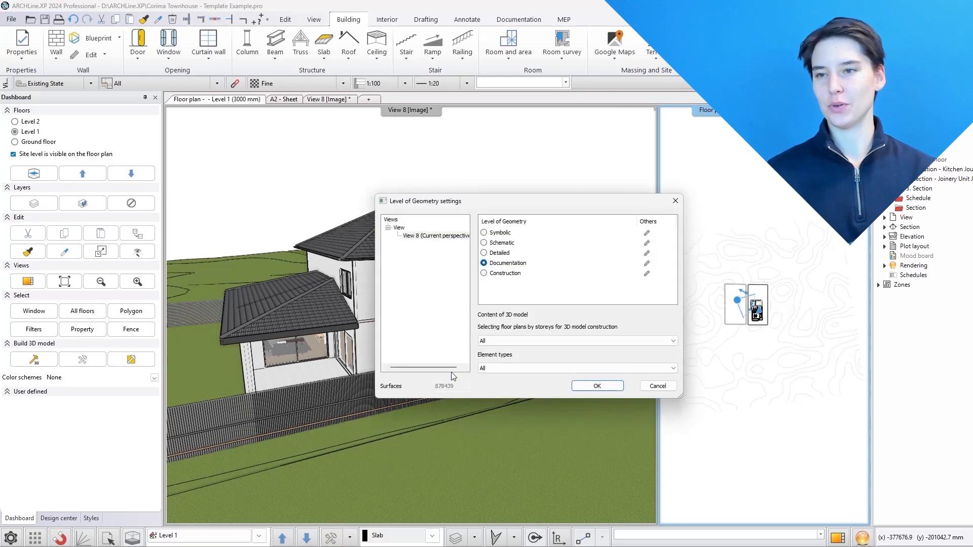
left_click(591, 341)
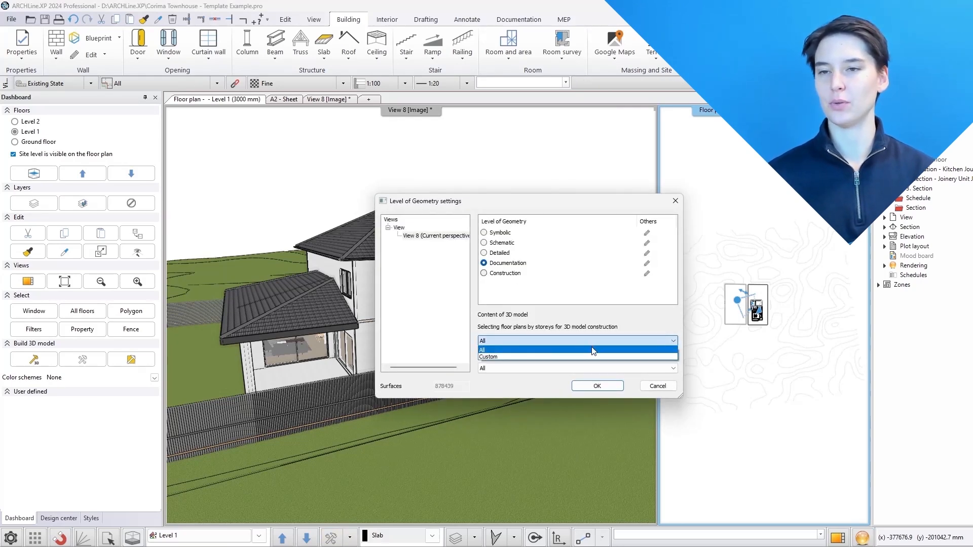
left_click(592, 350)
left_click(592, 369)
left_click(507, 384)
left_click(440, 199)
left_click(439, 208)
left_click(440, 217)
left_click(439, 226)
left_click(440, 234)
left_click(440, 269)
left_click(439, 277)
left_click(439, 312)
left_click(458, 338)
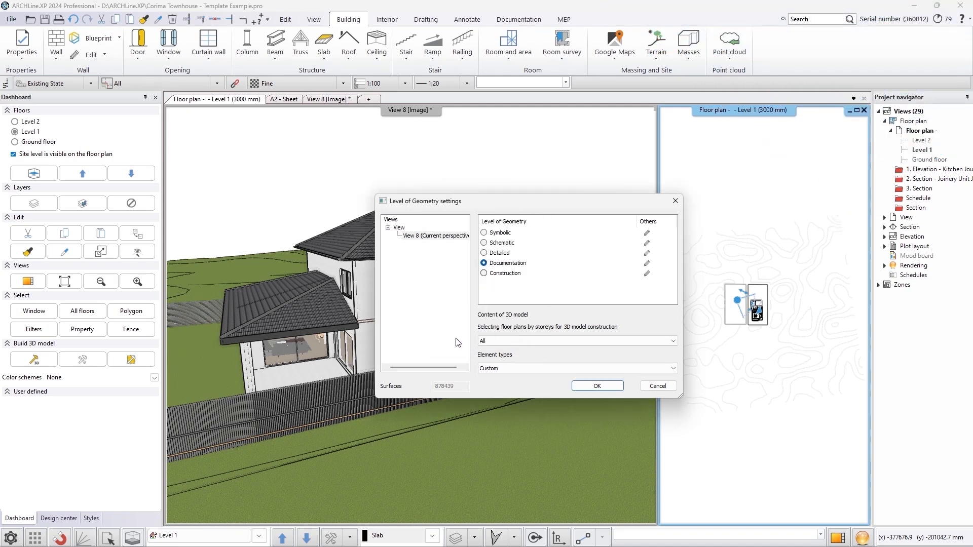
Check the Documentation level's other options, including wall framing visible only, and apply the Level of Geometry settings
left_click(646, 264)
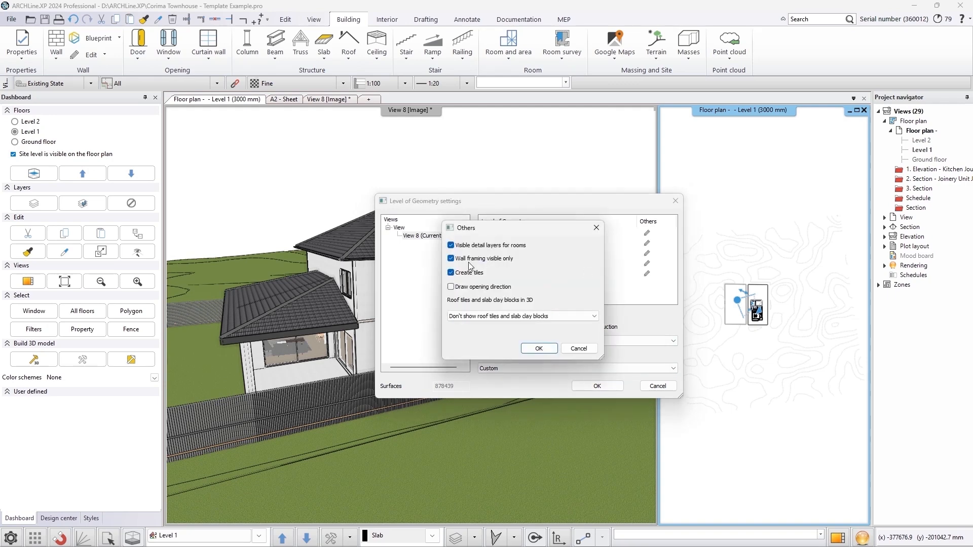
left_click(535, 348)
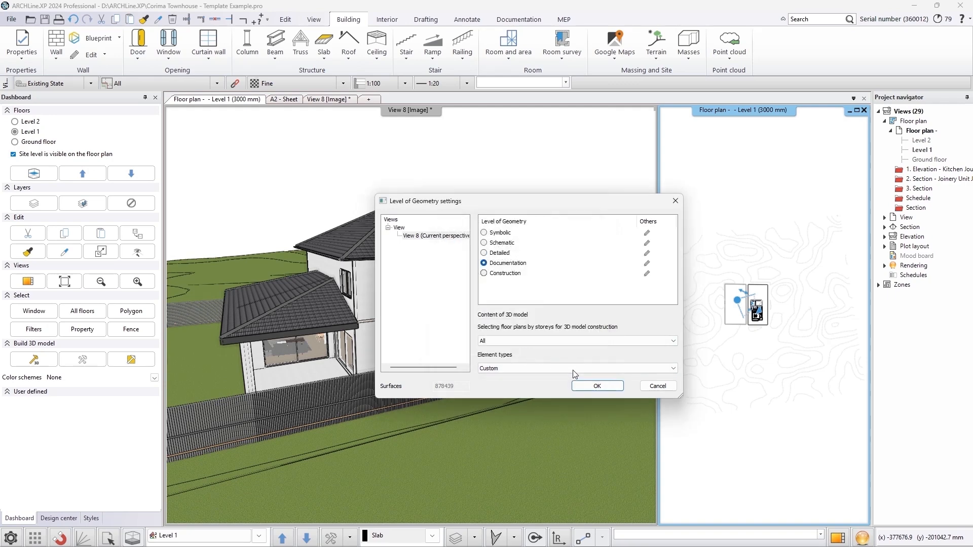
left_click(582, 386)
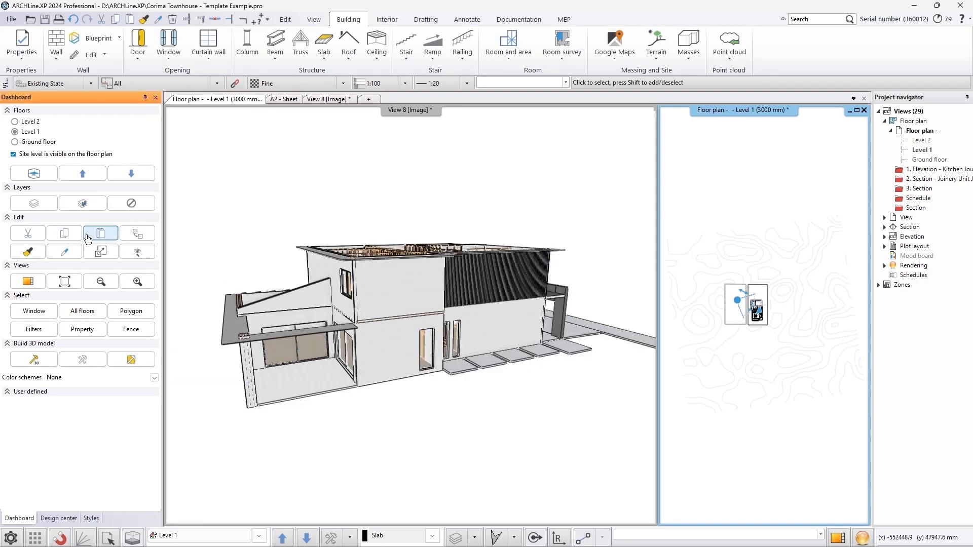
Select the floor slab beside the stair in the 3D view, open its beams and block flooring system, and enable beams along the holes
left_click(203, 228)
left_click(29, 228)
middle_click_drag(335, 322, 352, 297)
scroll(396, 343, "up", 10)
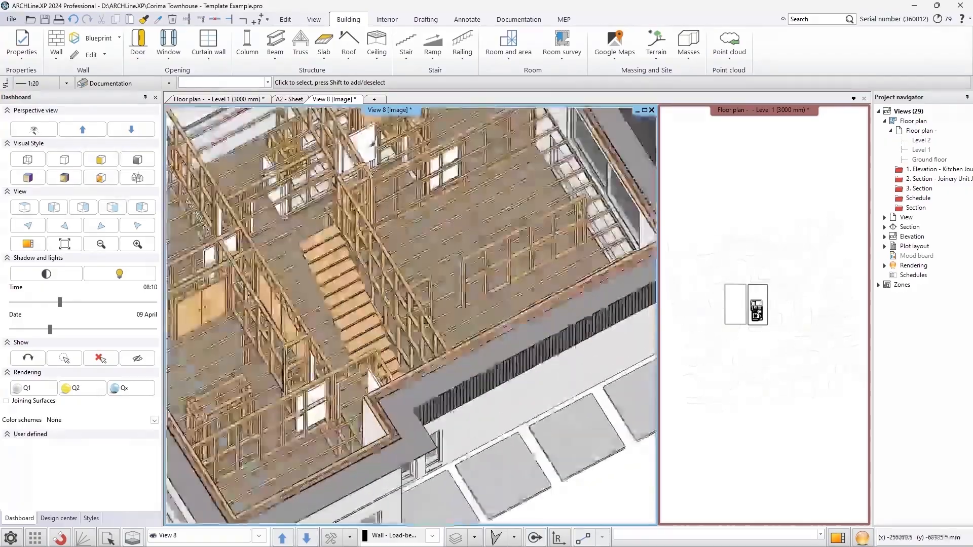
middle_click_drag(397, 343, 462, 355)
left_click(463, 370)
left_click(463, 370)
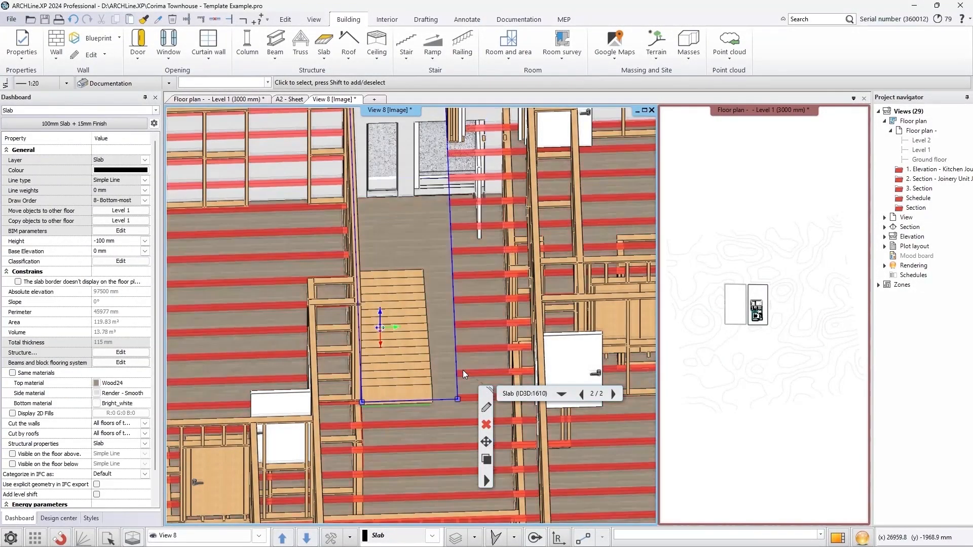
left_click(485, 407)
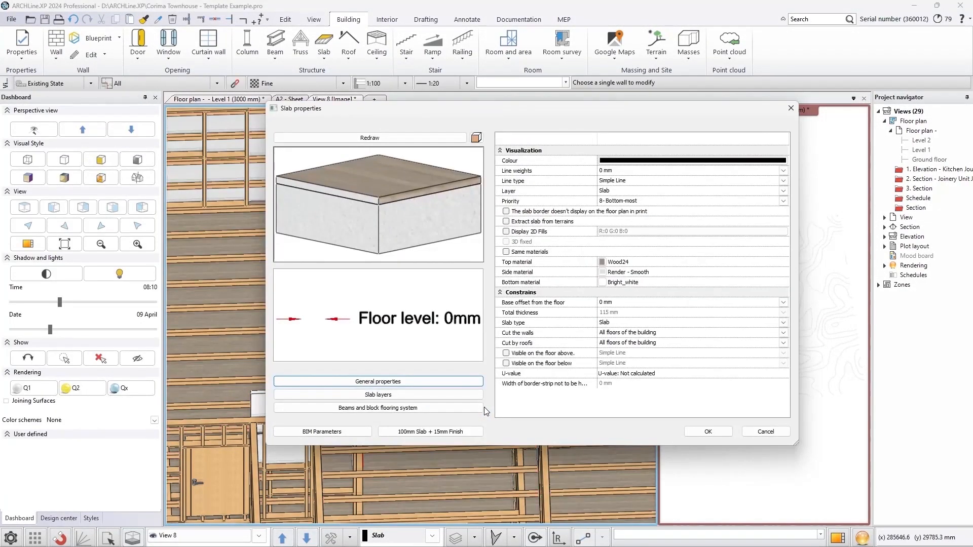
left_click(452, 409)
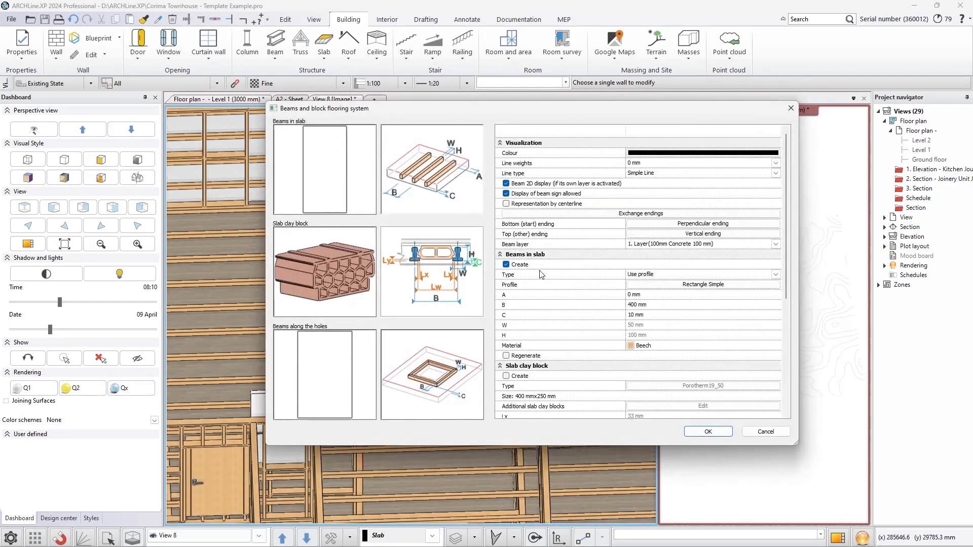
scroll(541, 274, "down", 6)
left_click(507, 326)
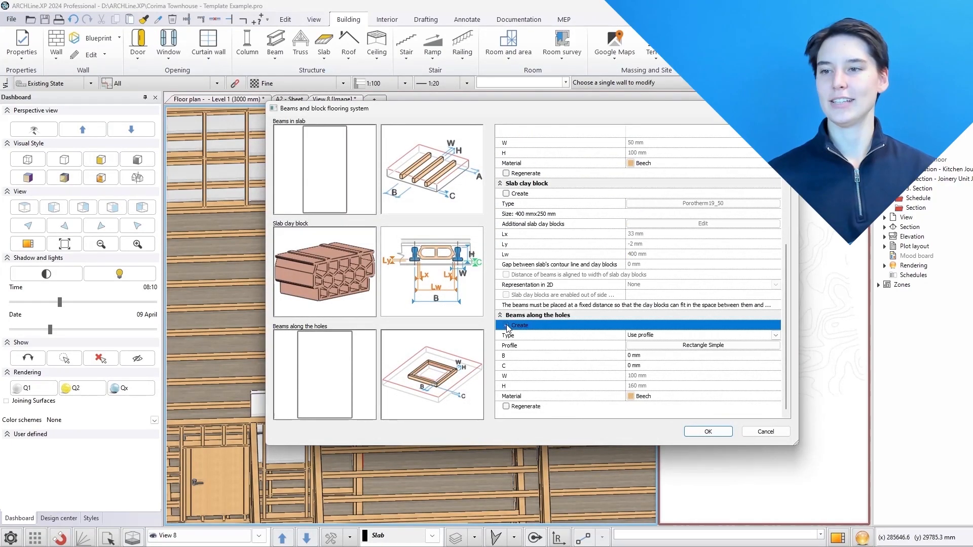
Set the beams-along-holes rectangle profile width to 50 mm
left_click(654, 345)
left_click(585, 269)
key("BackSpace")
key("BackSpace")
type("5")
double_click(690, 267)
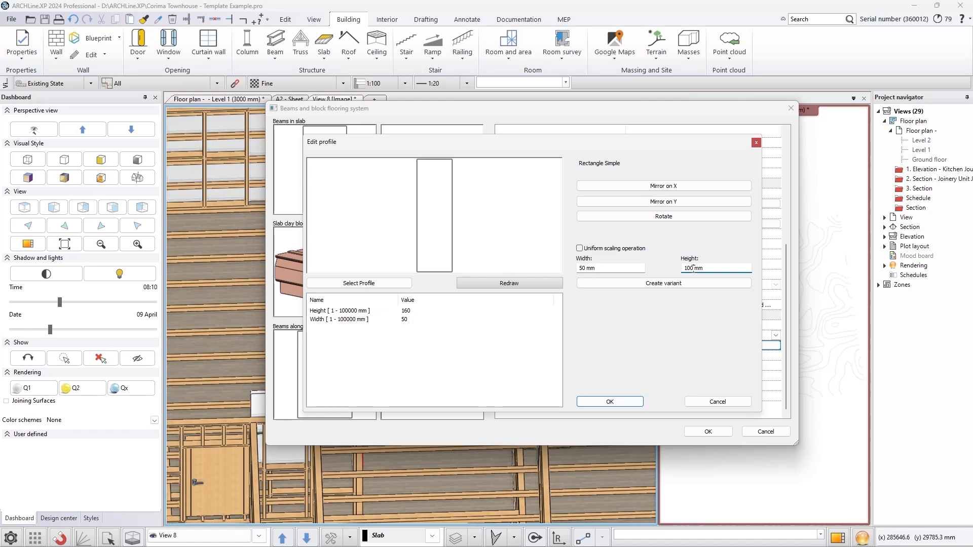
left_click(622, 403)
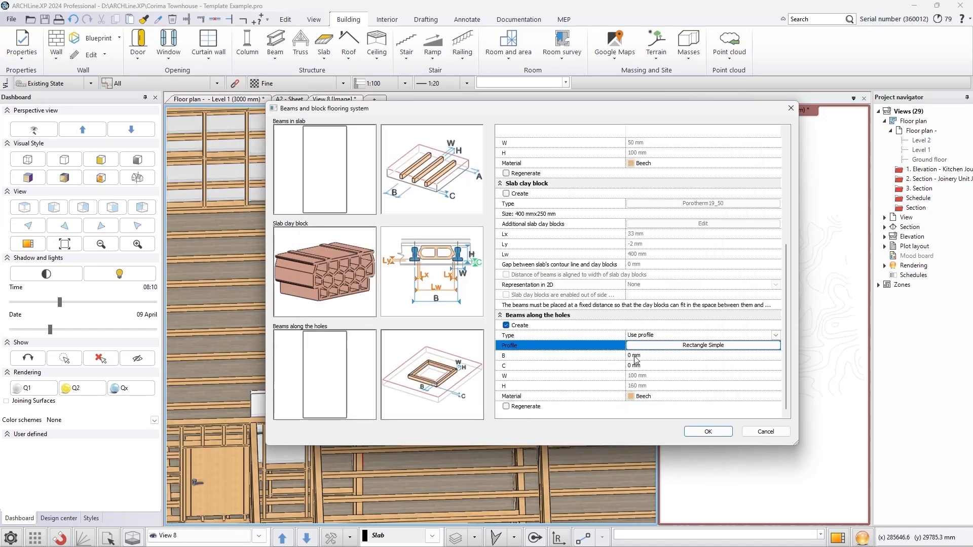
Set the beams-along-holes B distance to 25 mm and apply the flooring system settings
scroll(413, 388, "up", 4)
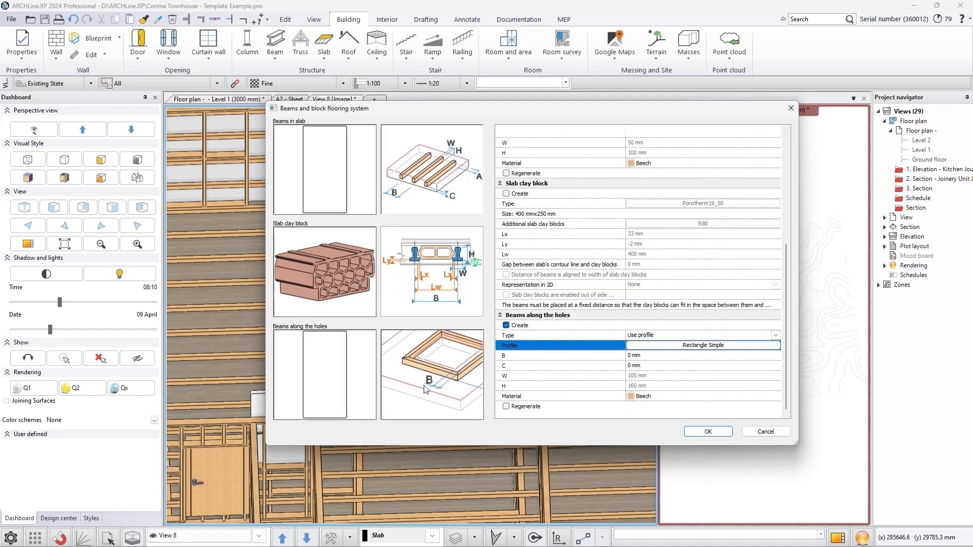
left_click(611, 357)
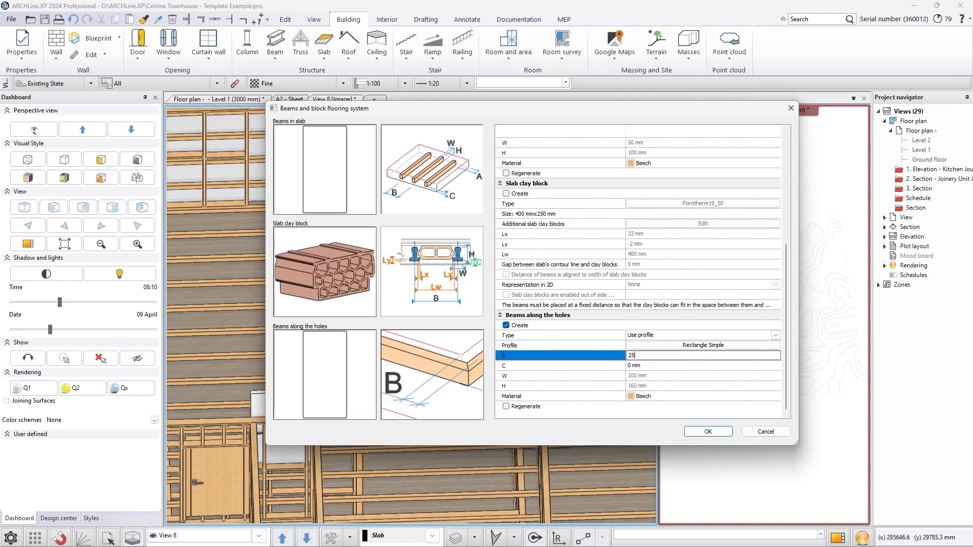
left_click(695, 431)
left_click(701, 369)
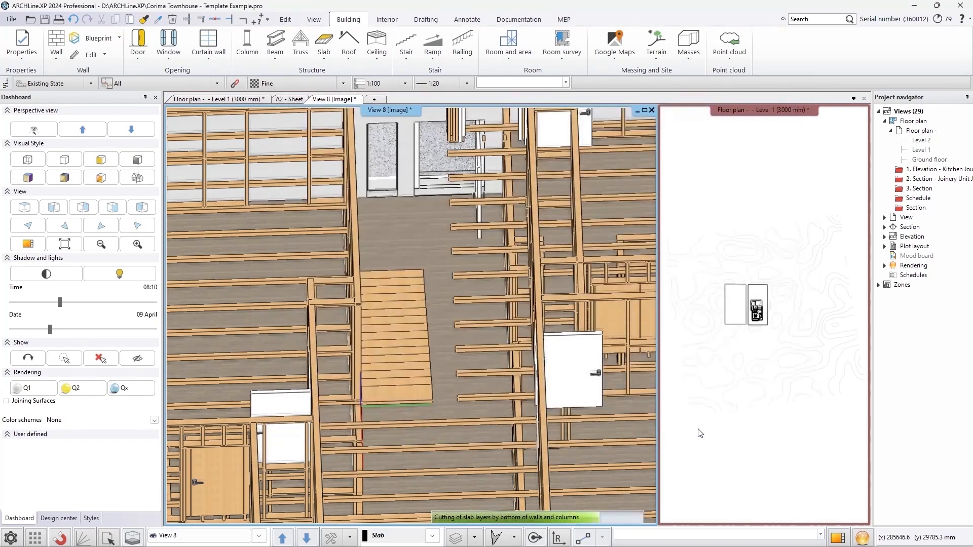
middle_click_drag(463, 313, 508, 404)
right_click_drag(525, 374, 513, 358)
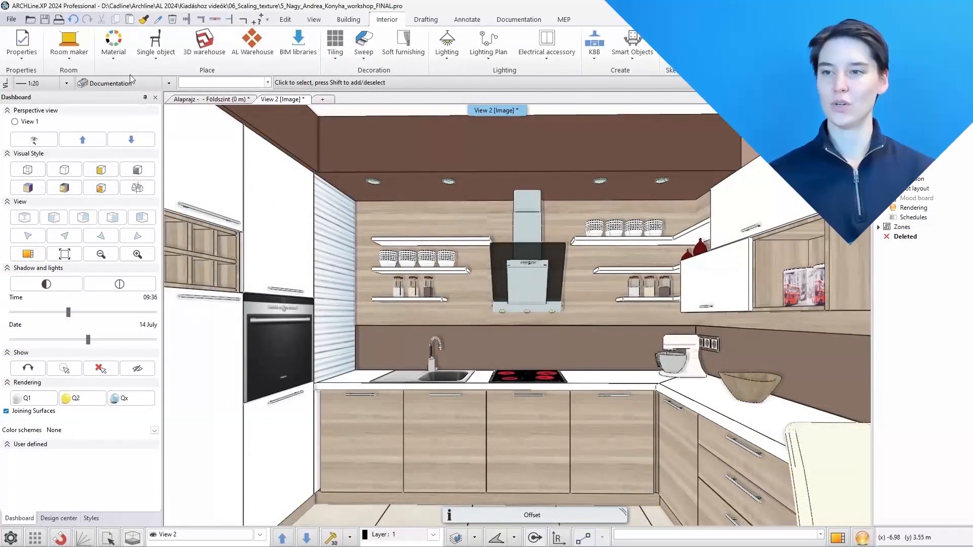
Scale the texture on the cabinet front beneath the sink with the material texture tool
left_click(117, 53)
left_click(147, 203)
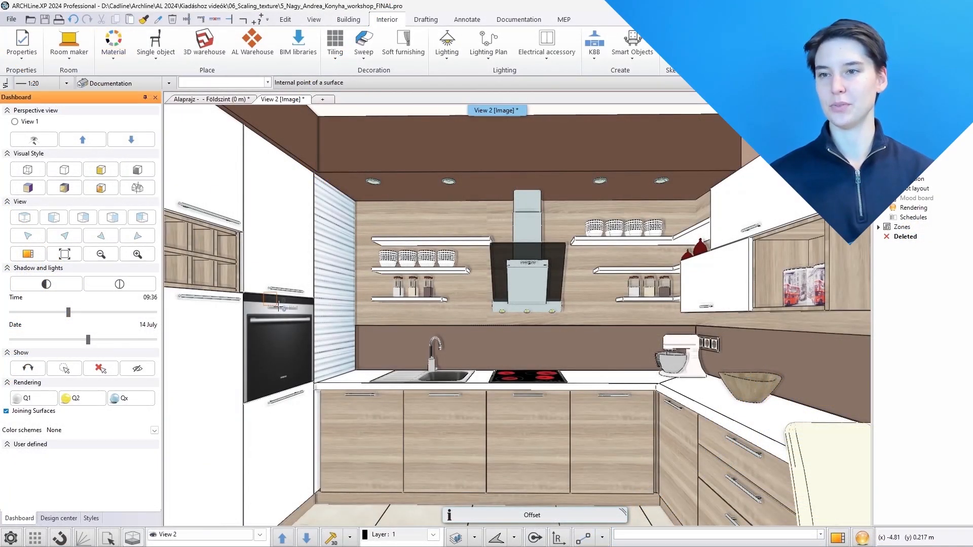
left_click(447, 452)
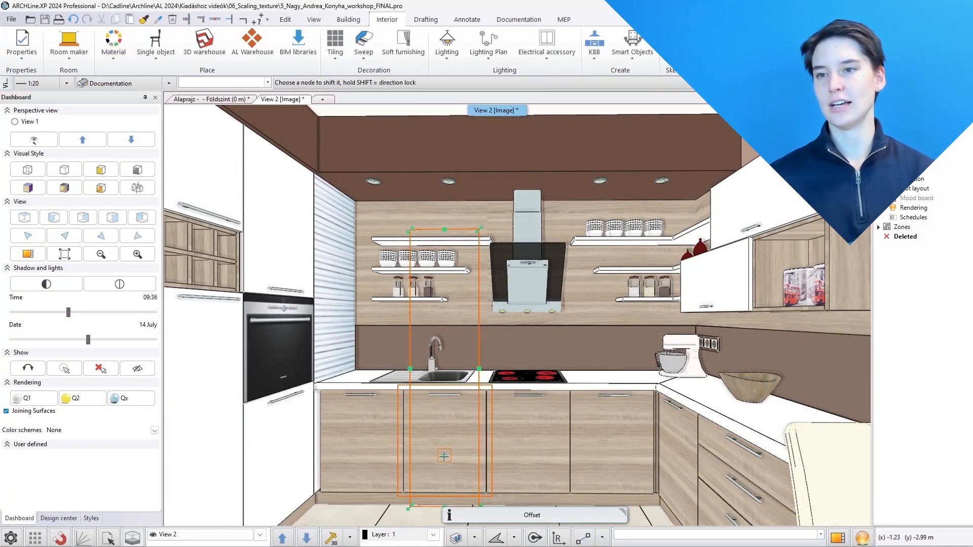
left_click(480, 230)
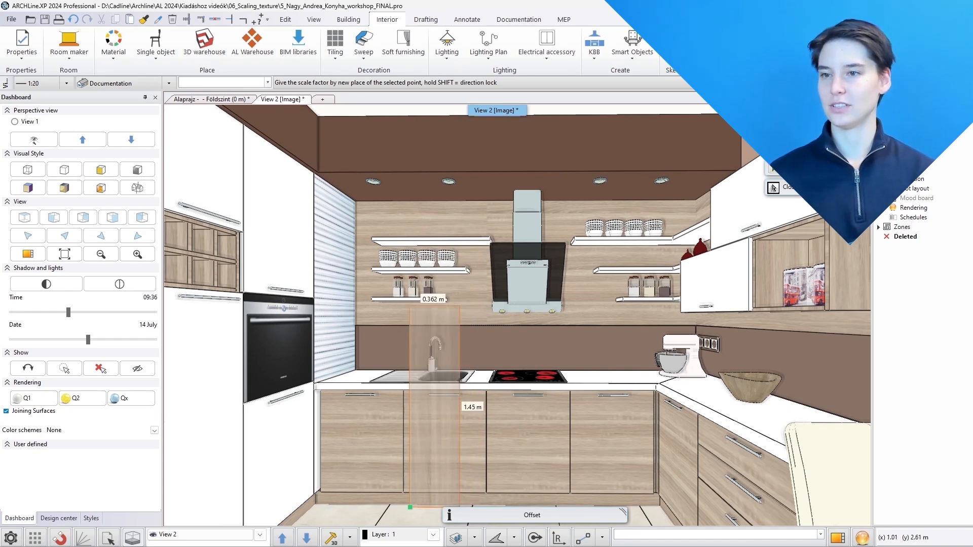
left_click(419, 389)
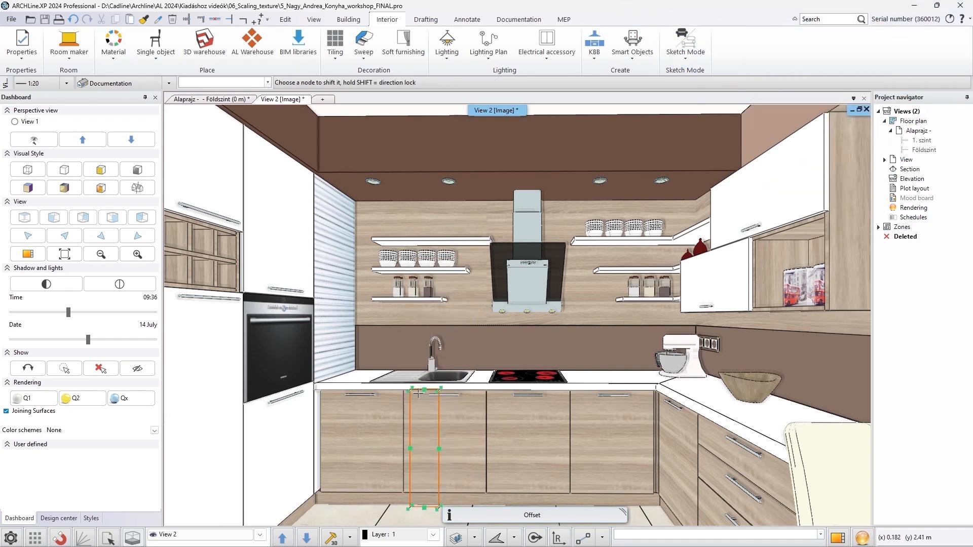
Scale the texture of the cabinet front beside the sink from its context menu
right_click(436, 424)
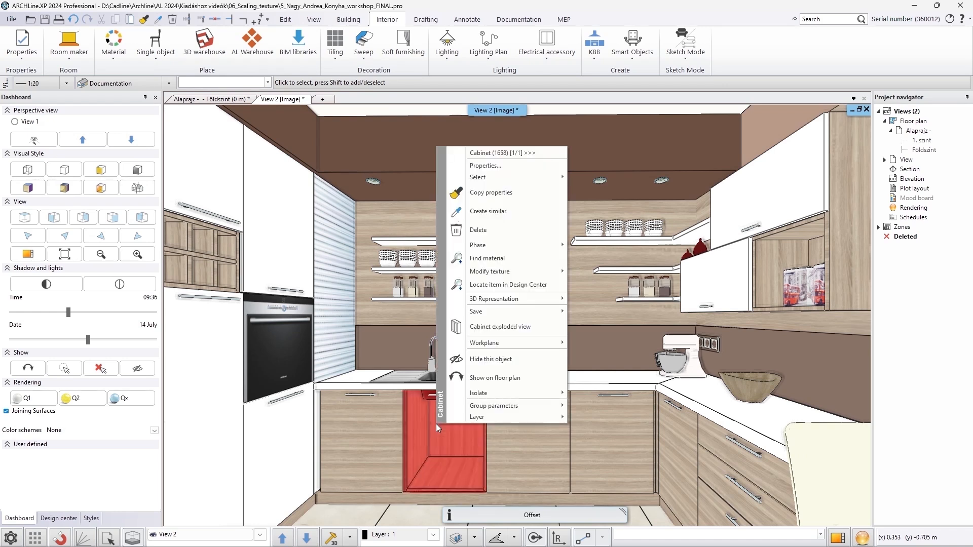
mouse_move(506, 275)
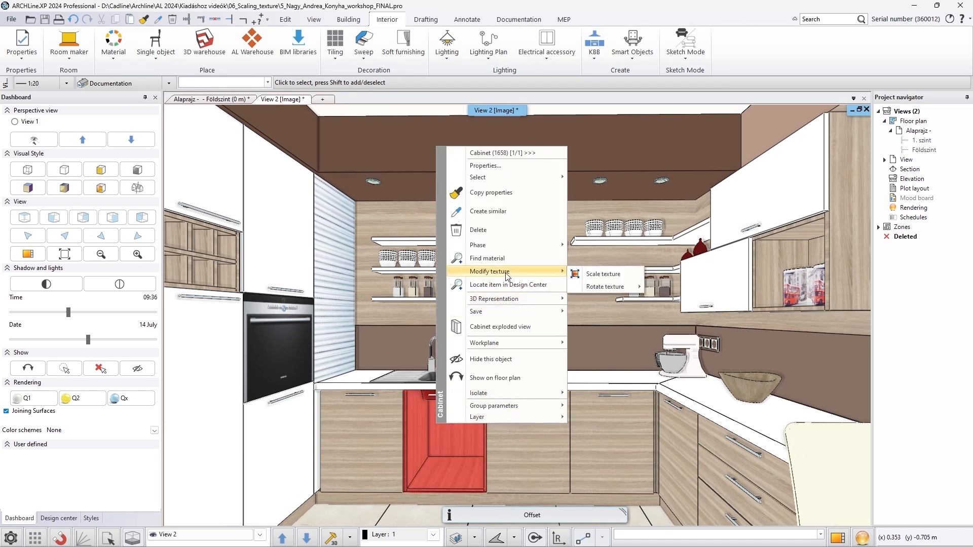
left_click(574, 274)
left_click_drag(477, 391, 518, 391)
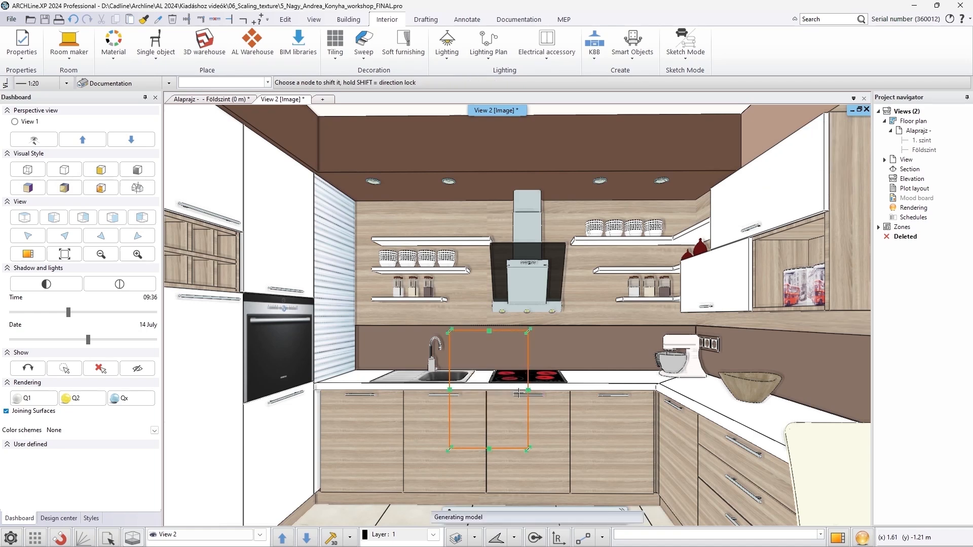
Rotate the texture of the same cabinet front from its context menu
right_click(437, 441)
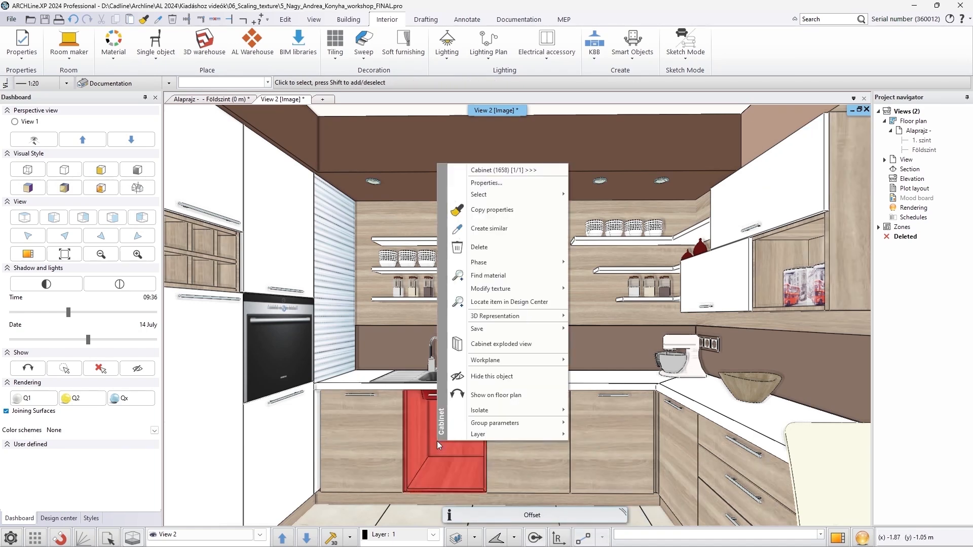
mouse_move(517, 289)
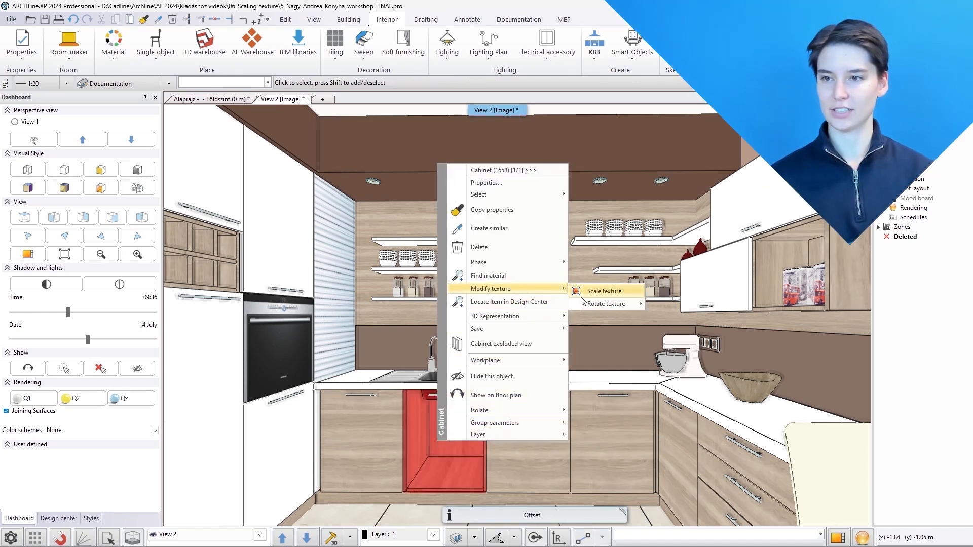
mouse_move(618, 304)
left_click(661, 316)
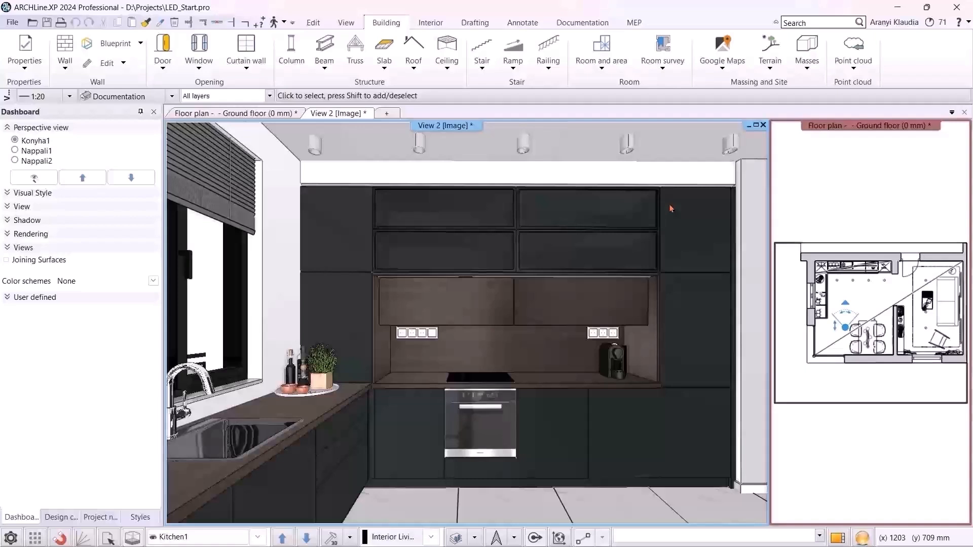
Open the upper wall cabinet's editor and switch its 3D representation to without fronts
left_click(588, 249)
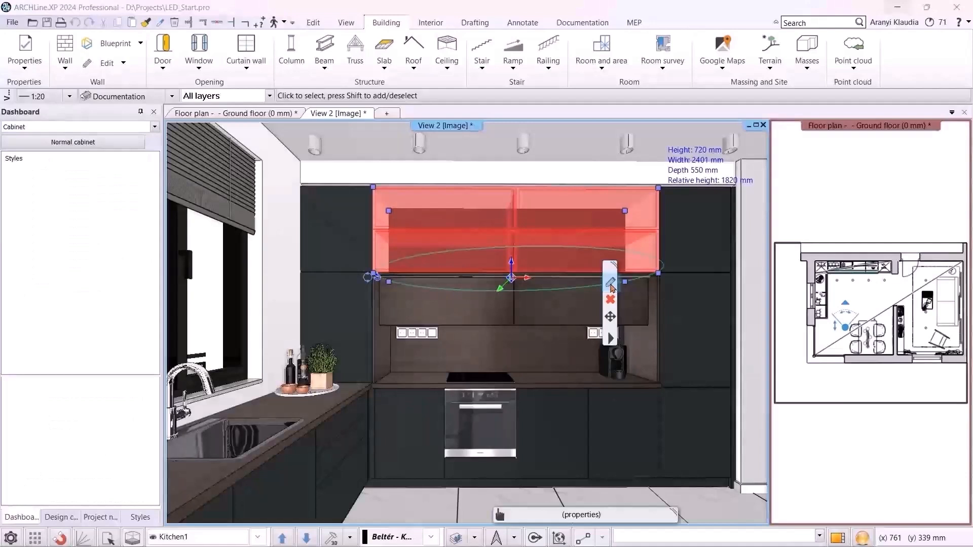
left_click(611, 284)
scroll(588, 261, "down", 3)
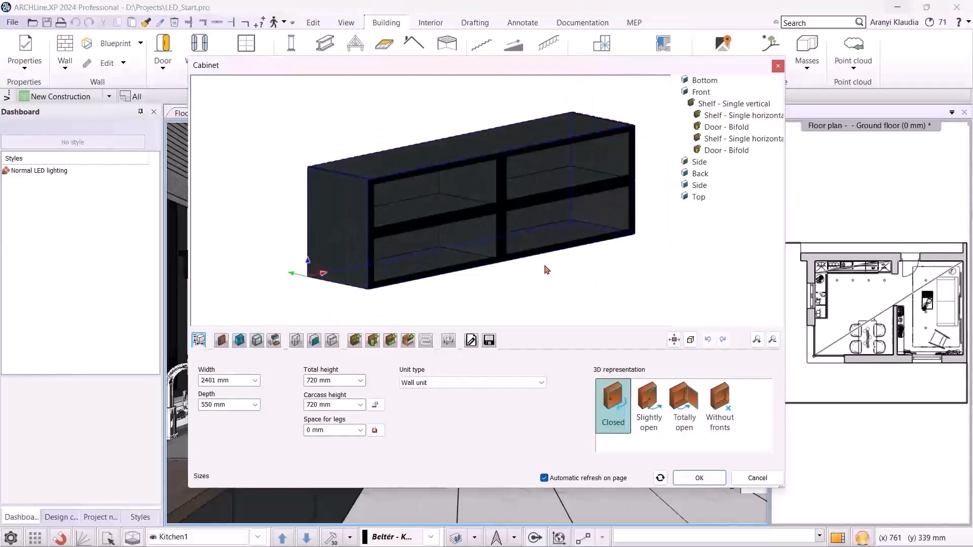
left_click(722, 405)
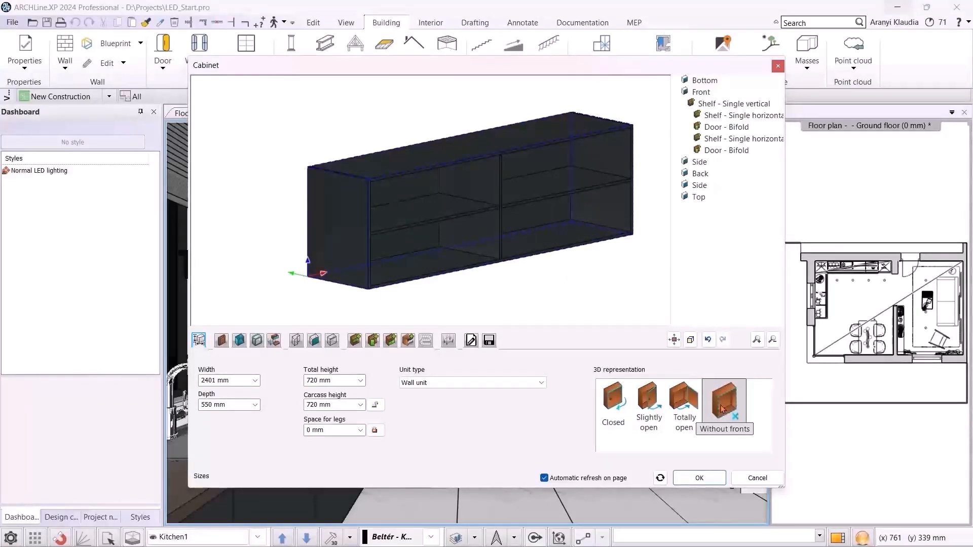
Add horizontal LED lighting 1000 mm long to the cabinet's lower-left compartment
left_click(426, 342)
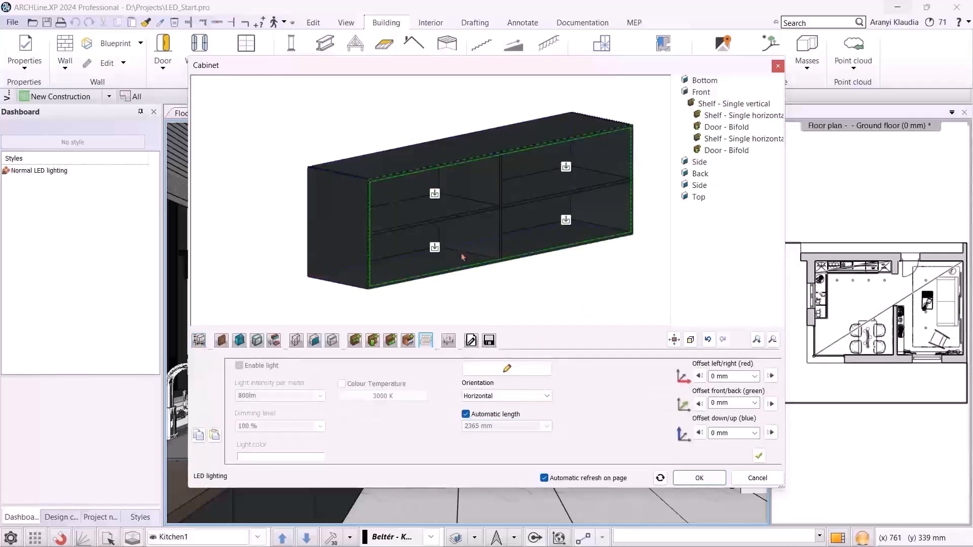
left_click(434, 248)
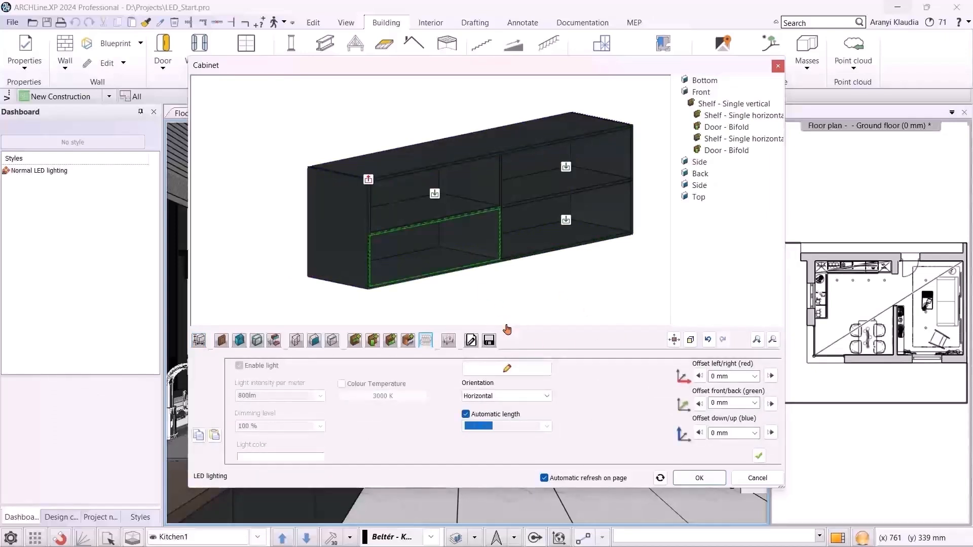
left_click(516, 397)
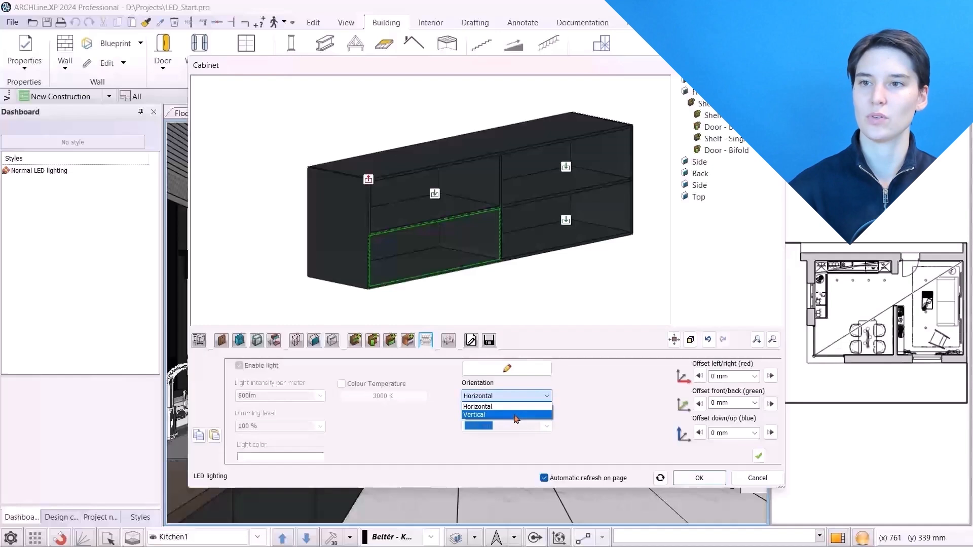
left_click(507, 406)
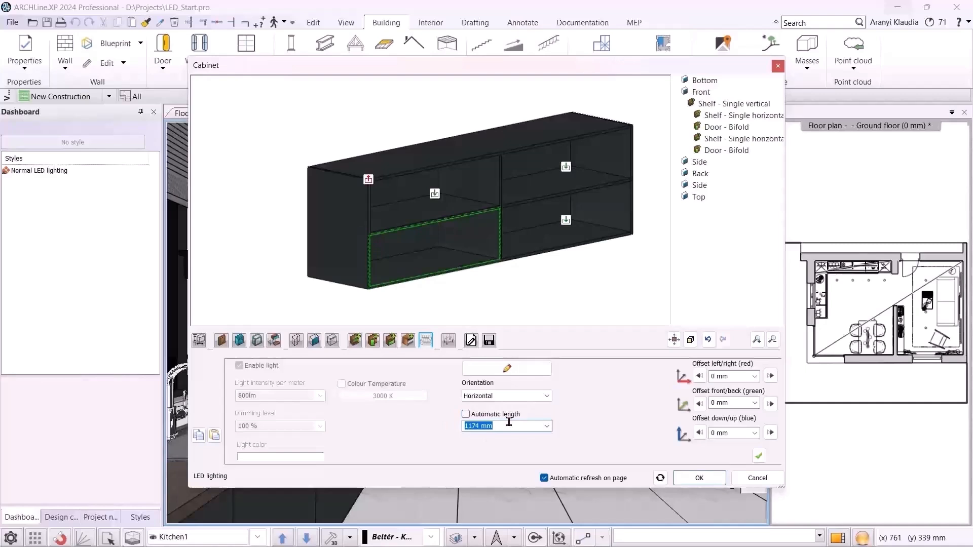
type("1000")
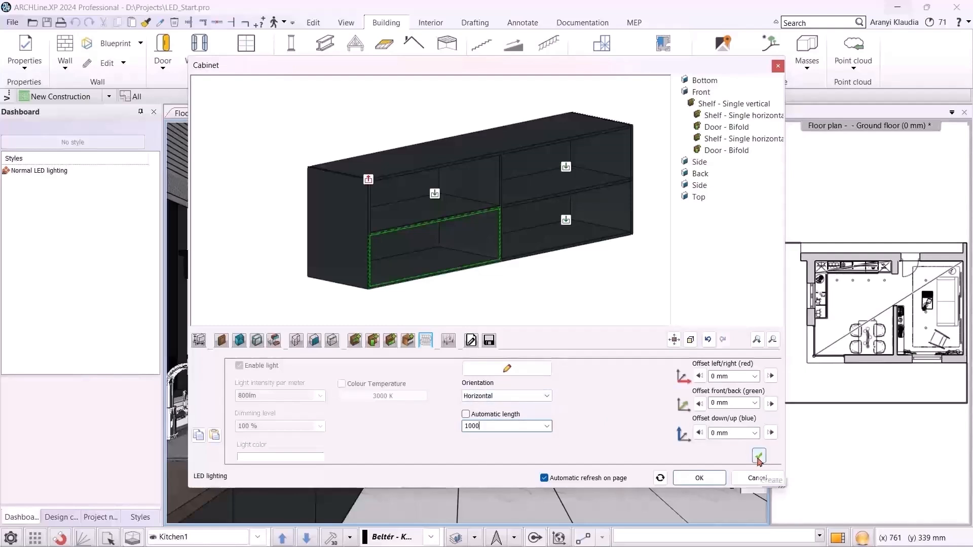
left_click(486, 271)
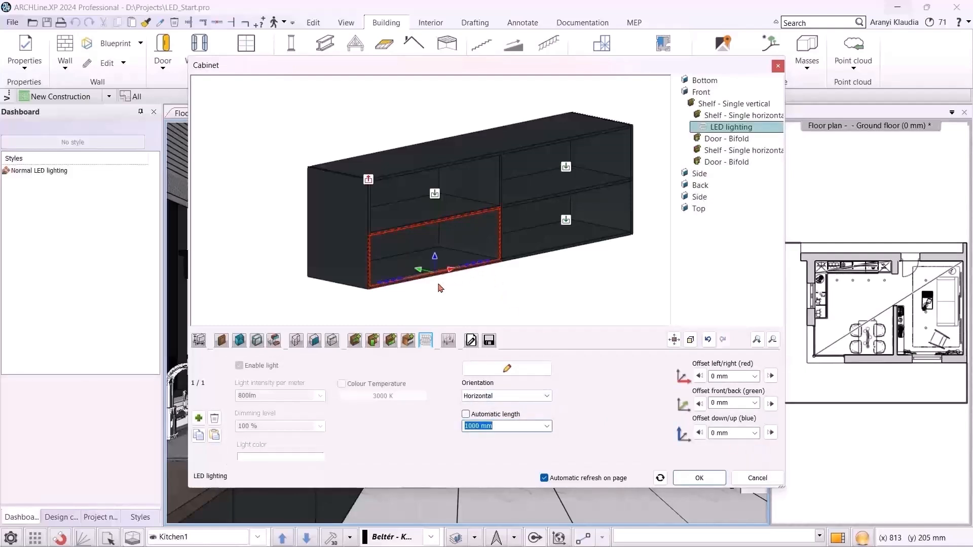
Set the LED lighting's down/up offset to 325 mm
scroll(436, 287, "up", 2)
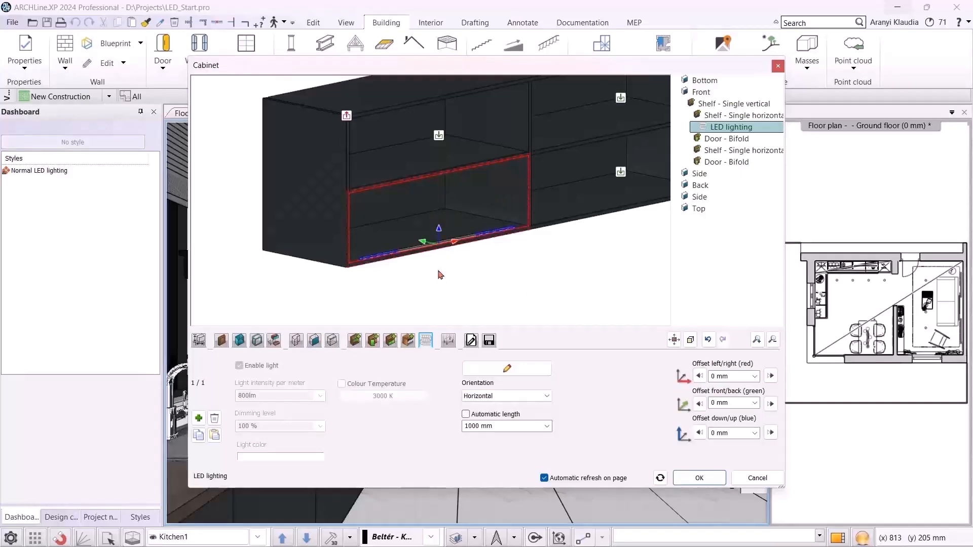
left_click(737, 434)
type("325")
key("Tab")
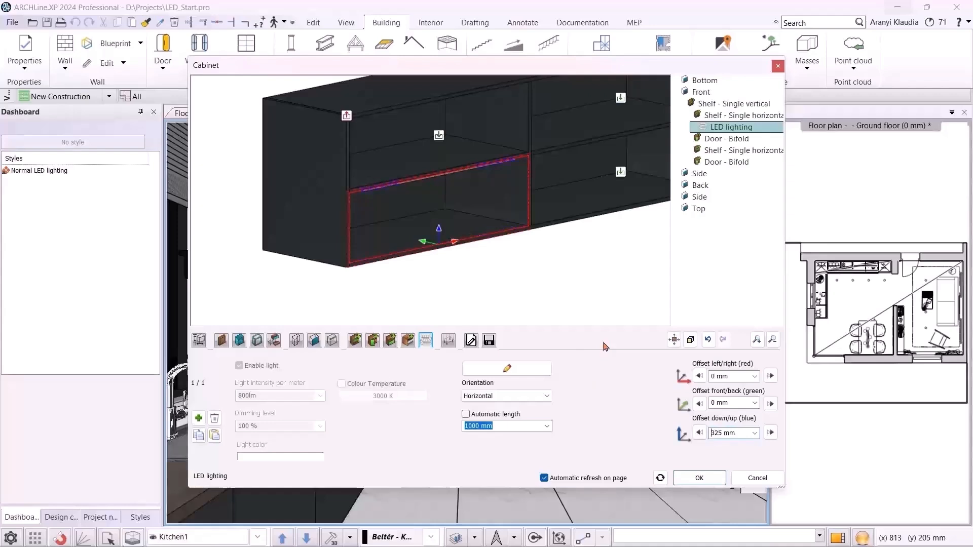
Set the LED lighting's front/back offset to 20 mm
scroll(452, 168, "up", 2)
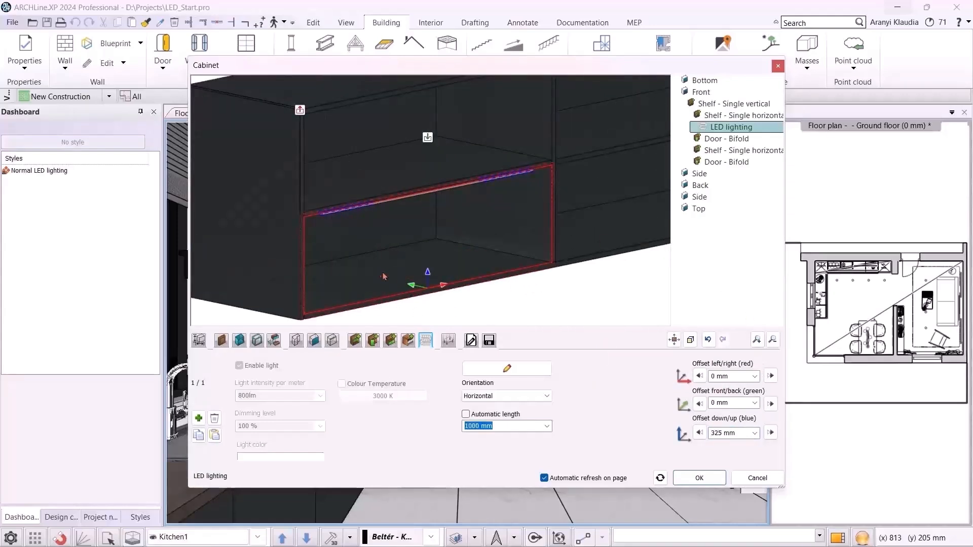
triple_click(727, 404)
type("20")
key("Return")
middle_click_drag(511, 303, 506, 221)
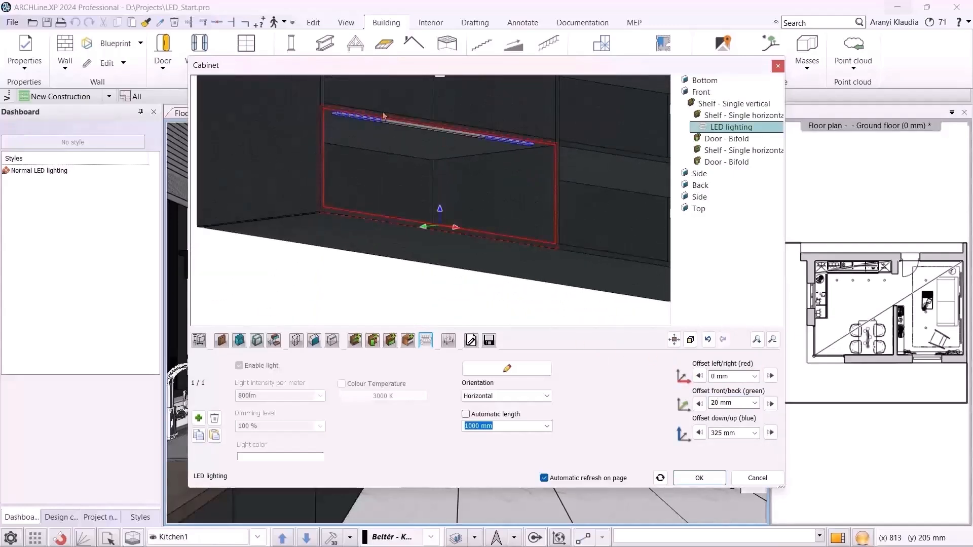
middle_click_drag(468, 159, 417, 250)
scroll(418, 251, "down", 1)
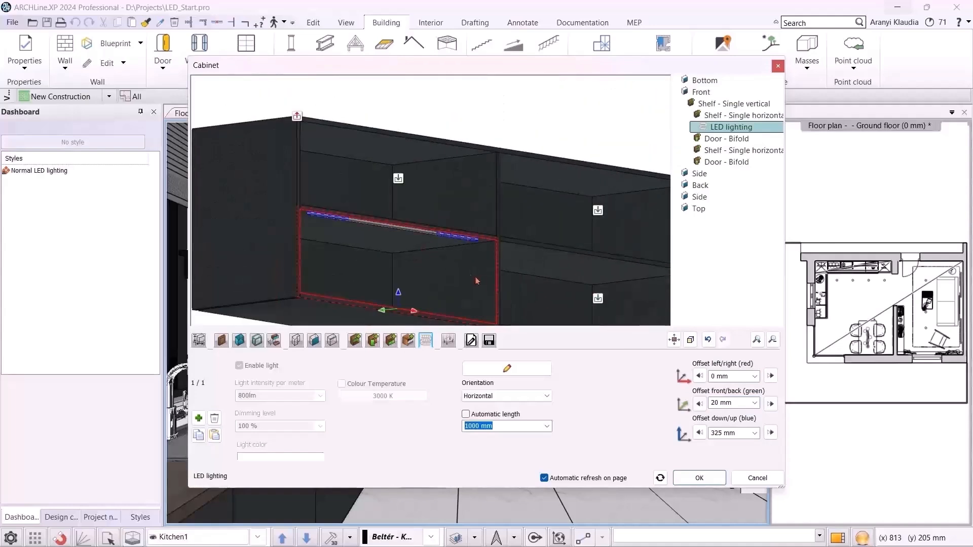
Add the same LED lighting to the cabinet's upper-left, upper-right and lower-right compartments
scroll(544, 297, "down", 1)
left_click(199, 418)
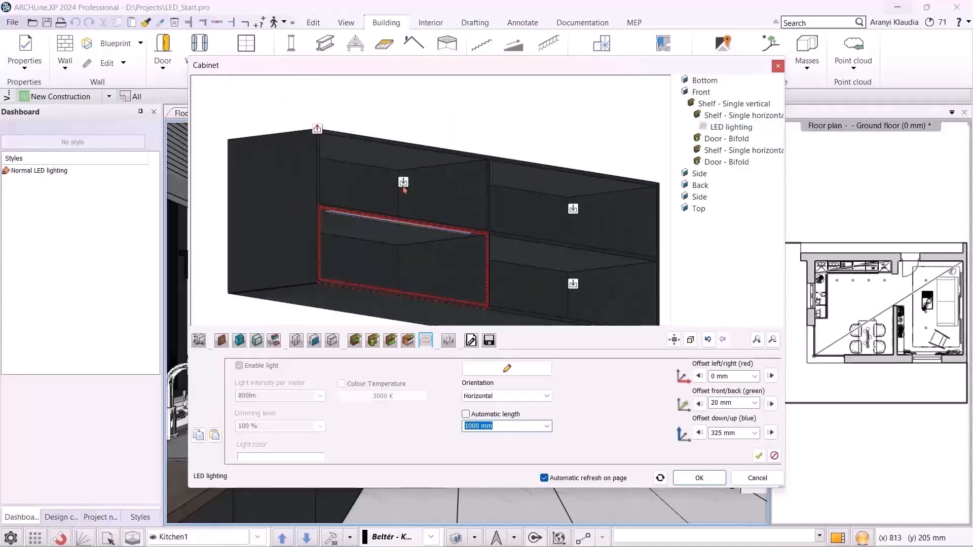
left_click(404, 183)
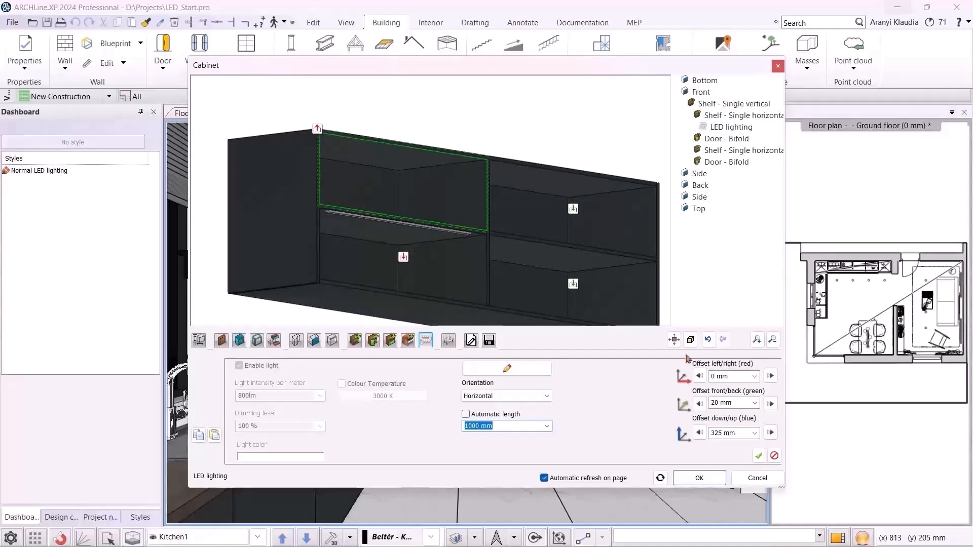
left_click(758, 457)
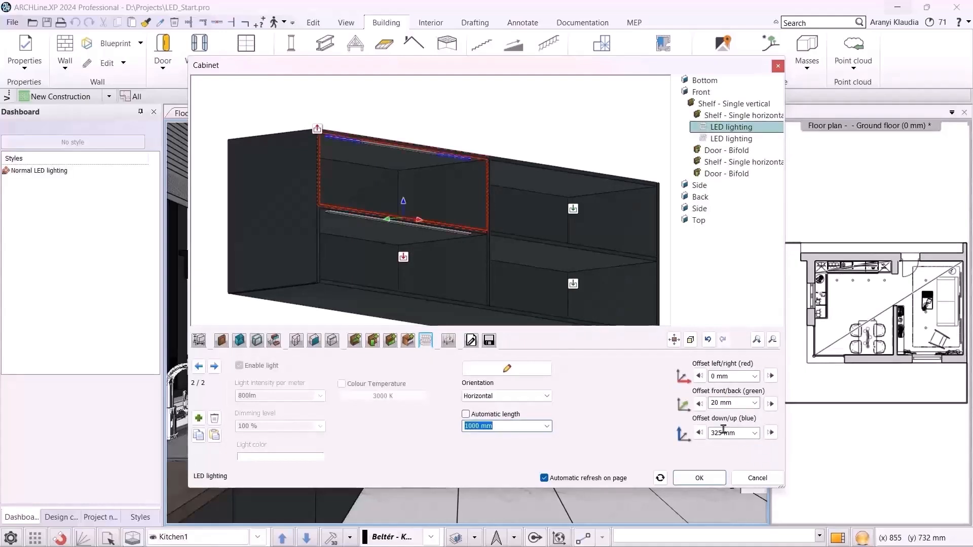
left_click(573, 211)
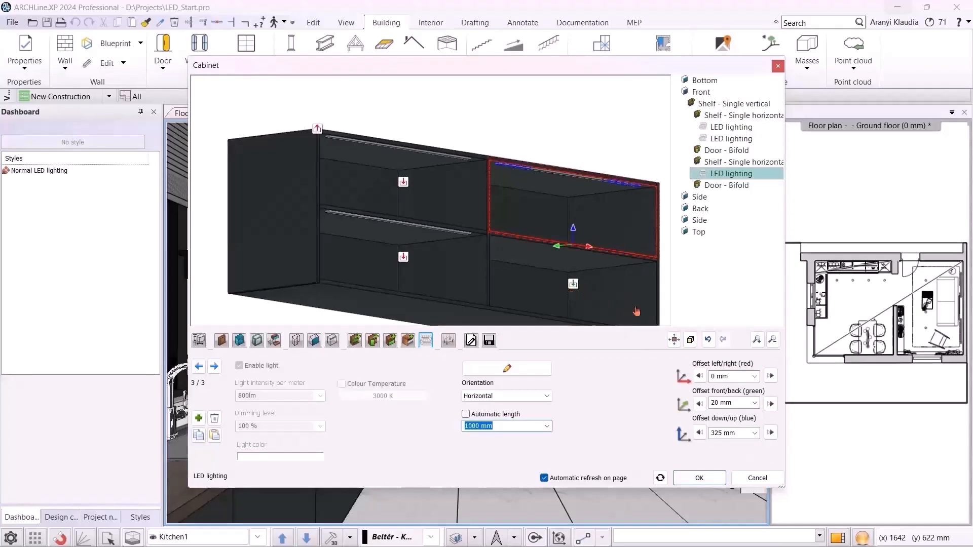
left_click(573, 284)
left_click(759, 456)
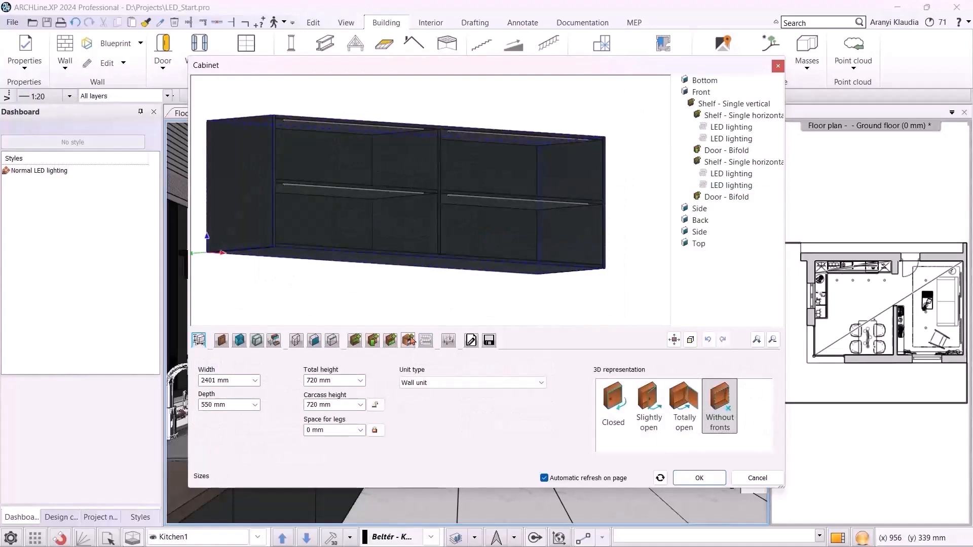
Search the object library for deflector and load it into the cabinet's accessories list
left_click(411, 339)
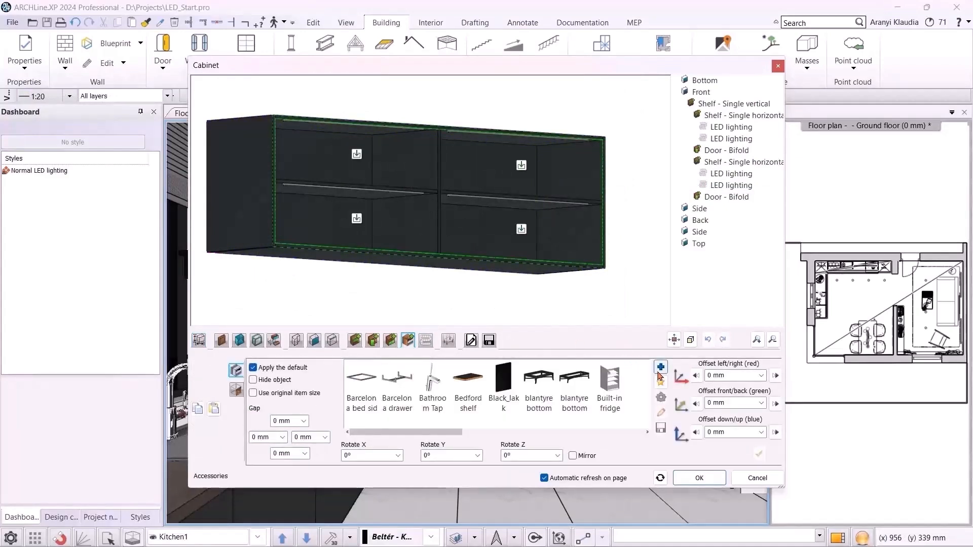
left_click(660, 368)
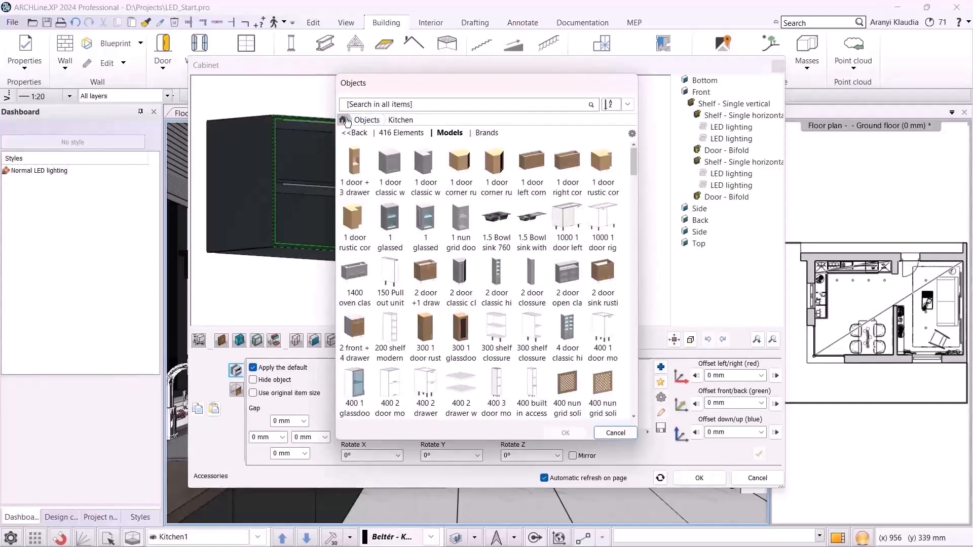
left_click(344, 120)
left_click(360, 107)
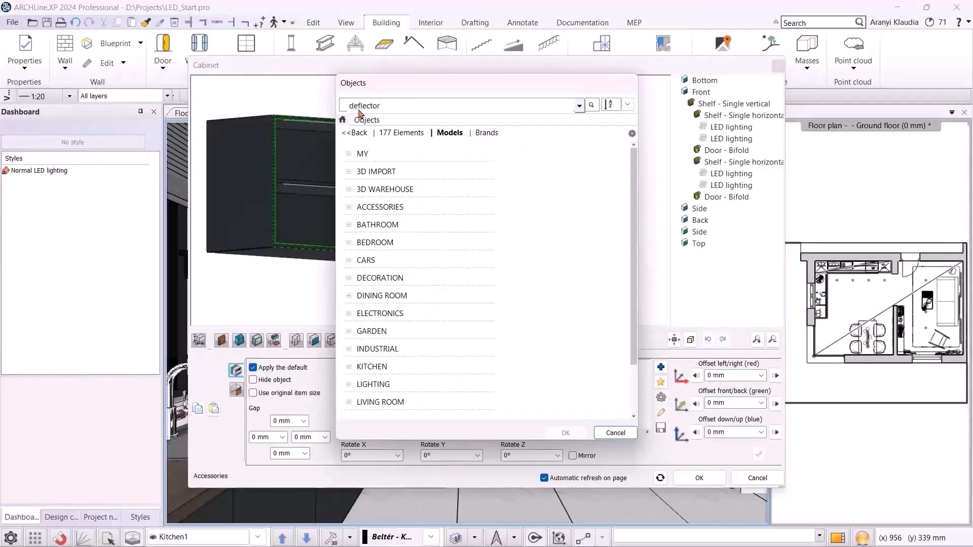
key("Return")
left_click(464, 191)
left_click(565, 433)
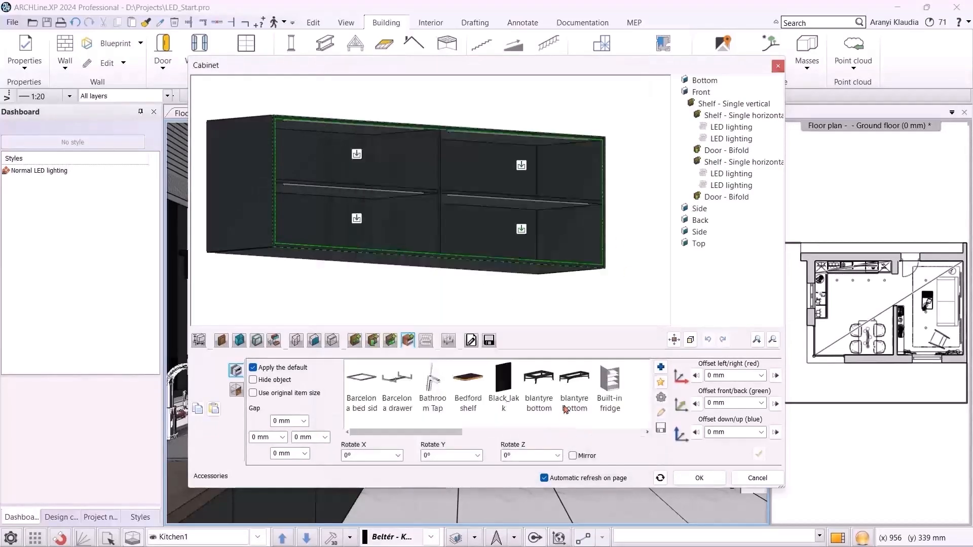
Place the deflector in the lower-left compartment and set its down/up offset to 315 mm
left_click(357, 218)
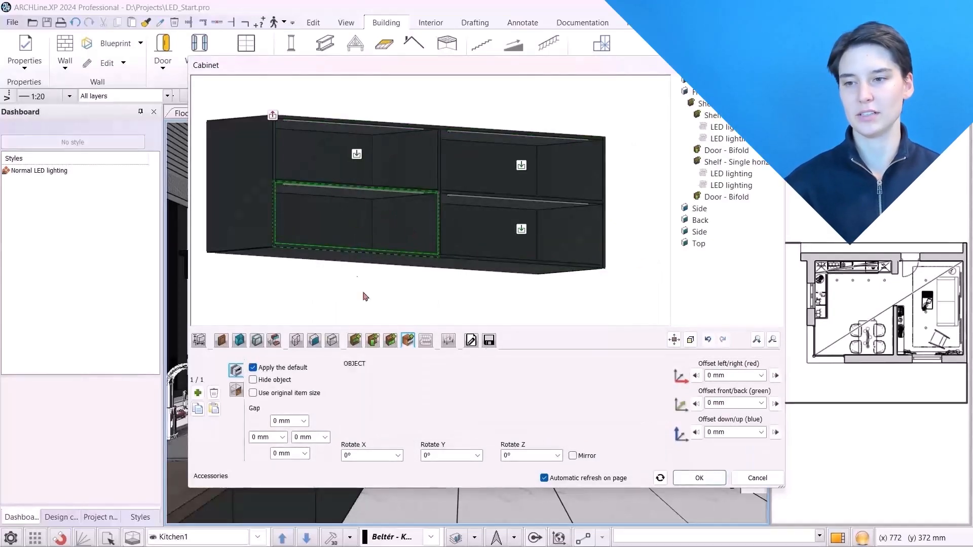
left_click(409, 340)
scroll(369, 243, "up", 2)
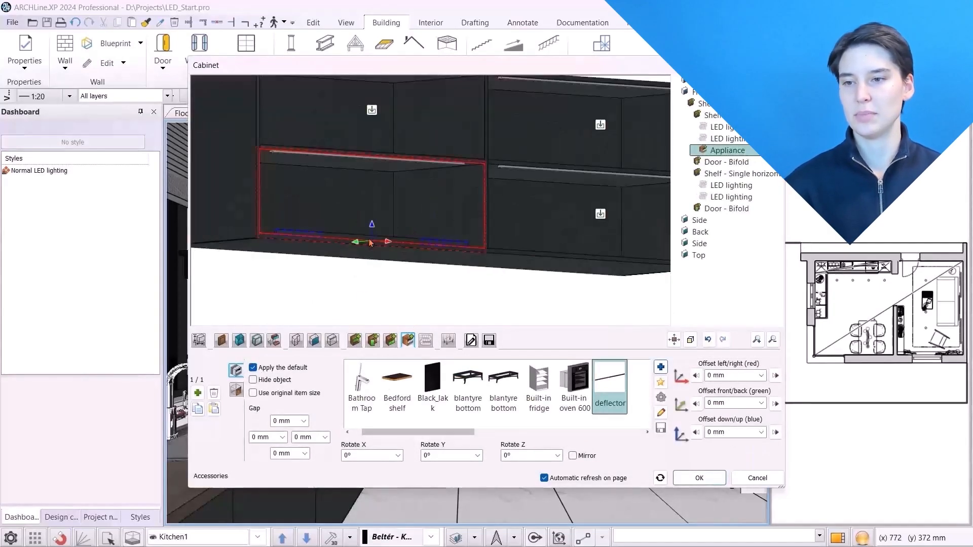
left_click(743, 431)
type("315")
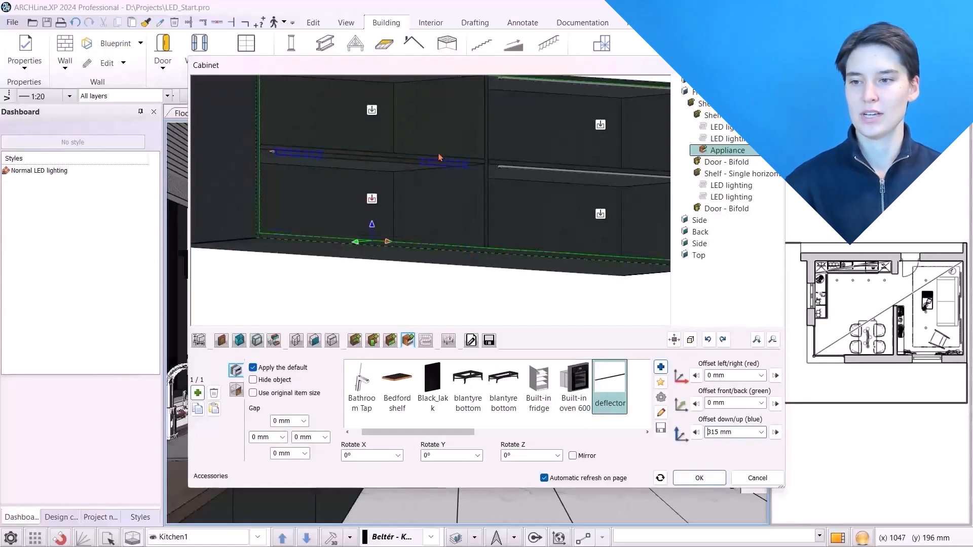
Add the deflector with the same offset to the cabinet's other three compartments
left_click(408, 340)
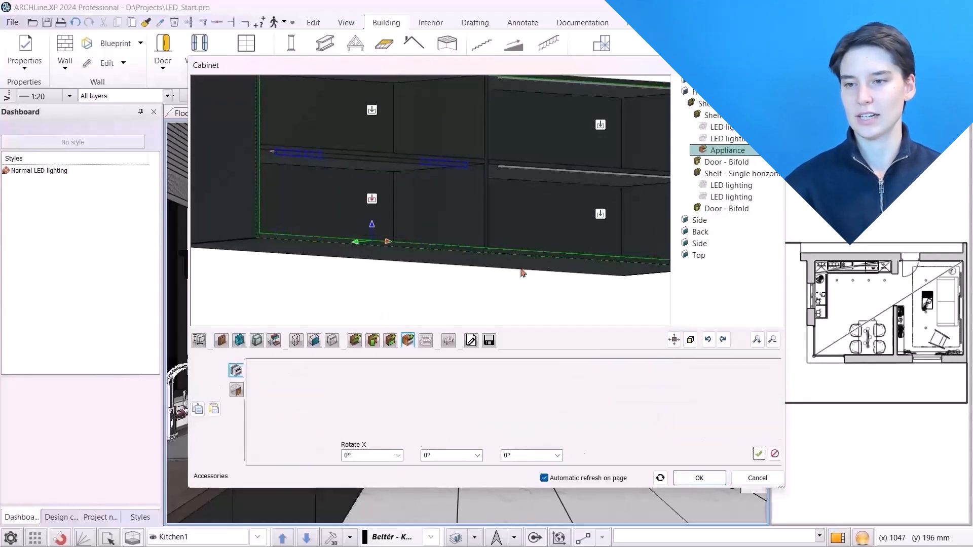
left_click(601, 220)
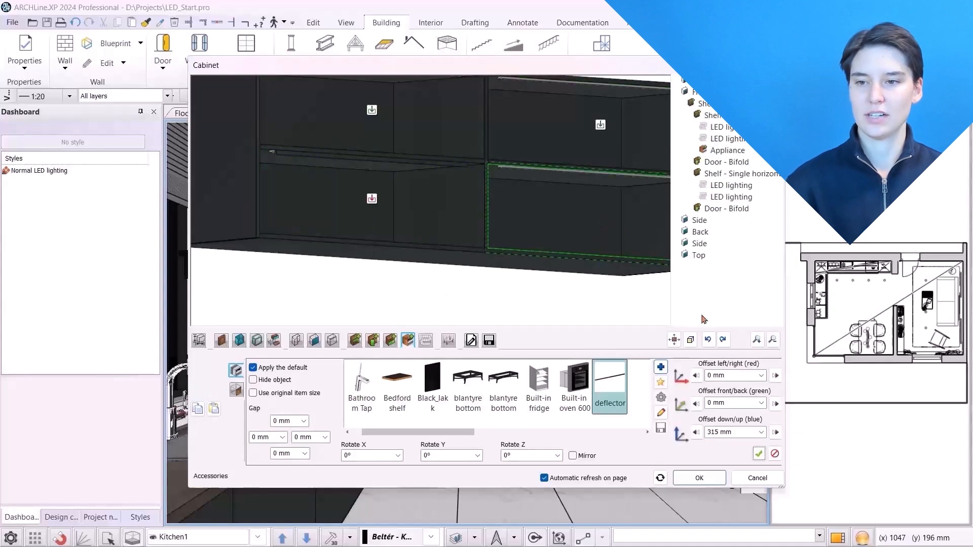
left_click(759, 453)
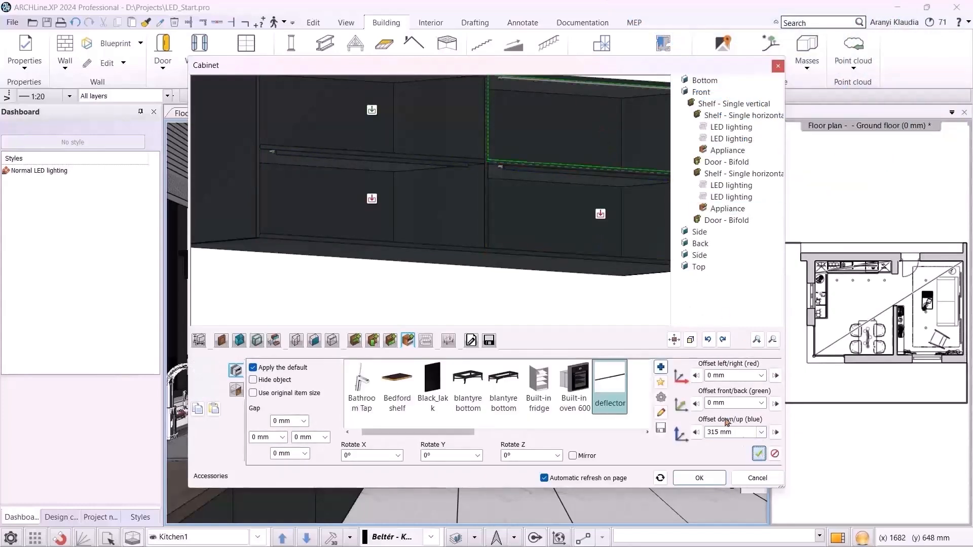
left_click(758, 453)
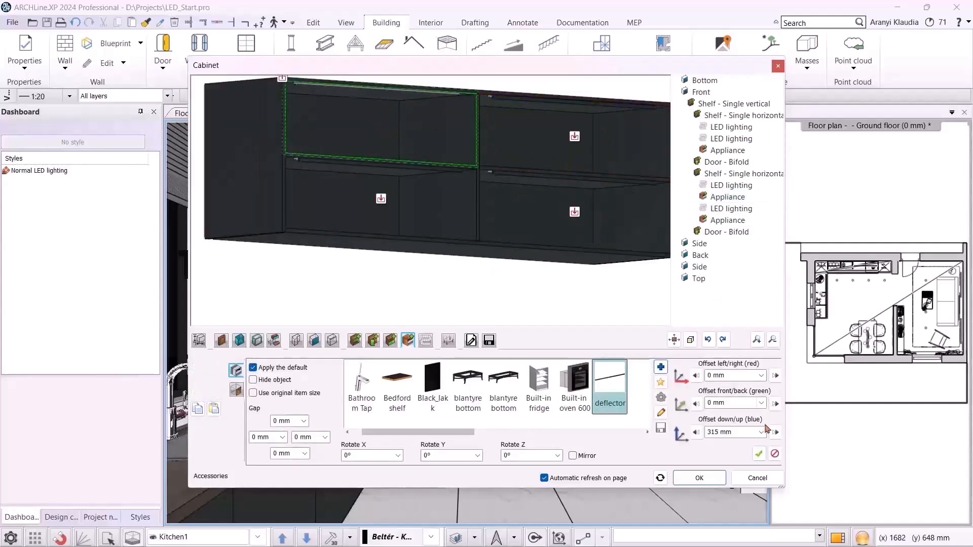
left_click(758, 453)
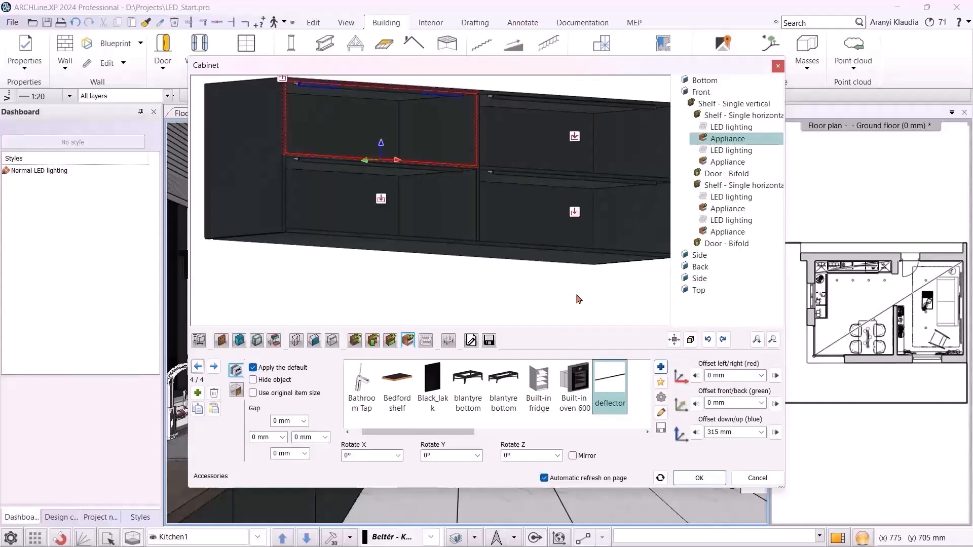
Open the LED lighting's size and lighting parameters and close them unchanged
left_click(426, 341)
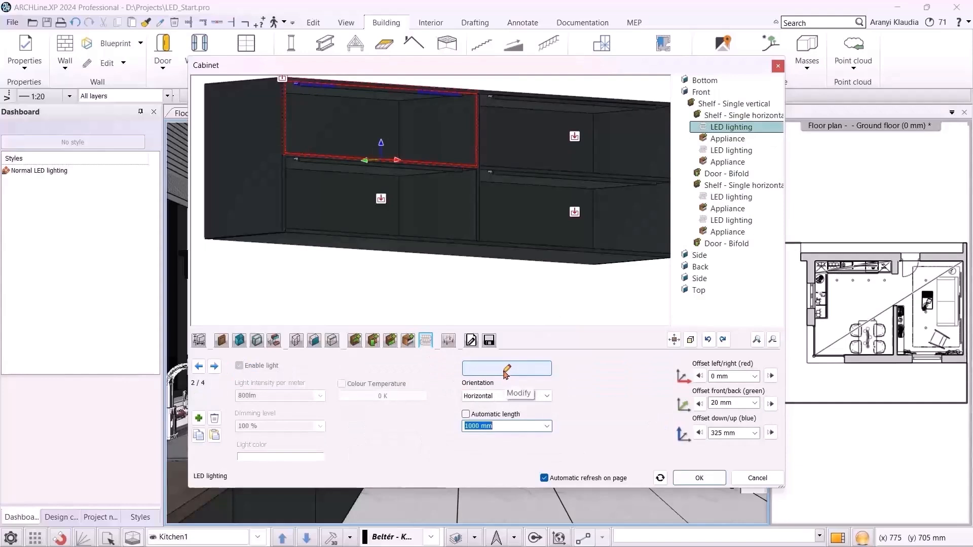
left_click(505, 374)
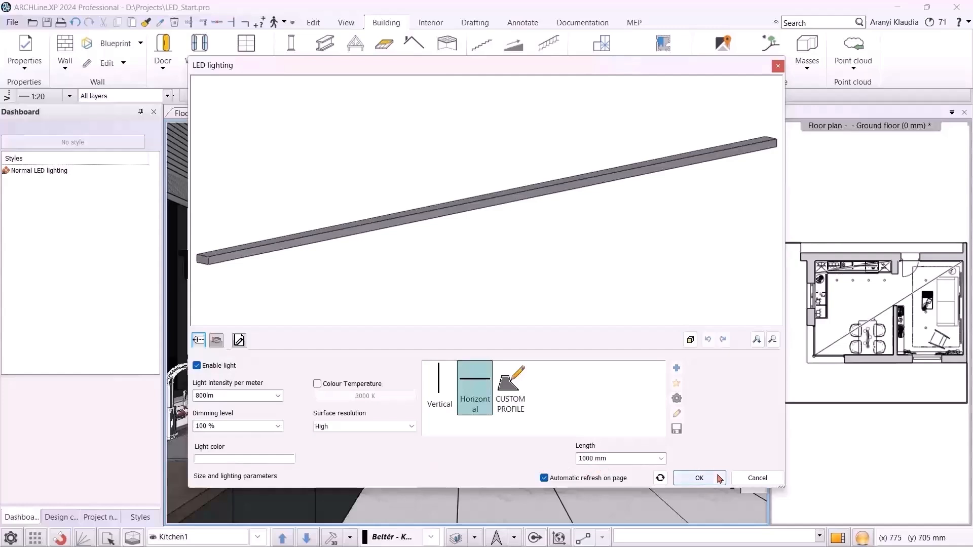
left_click(698, 477)
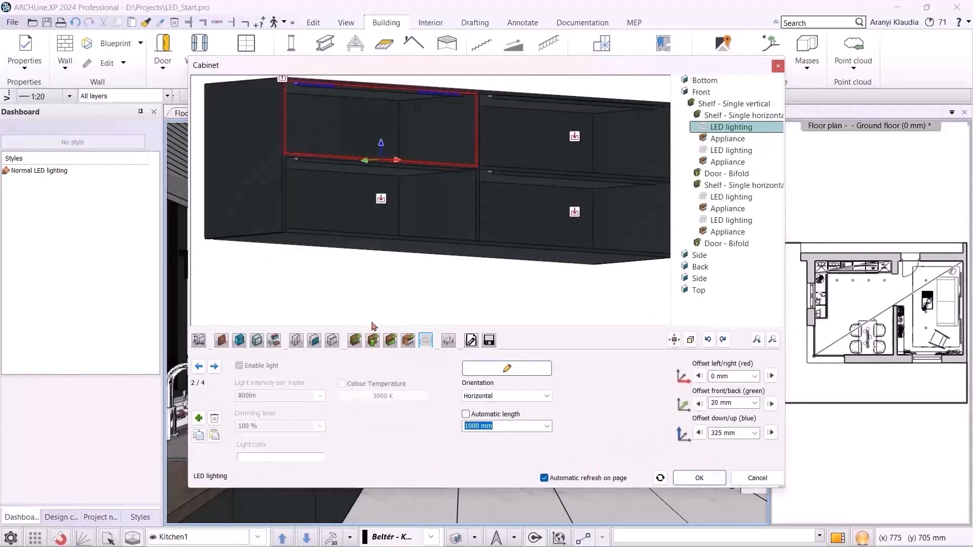
Switch the cabinet's 3D representation back to Closed and confirm the cabinet editor
left_click(199, 340)
left_click(633, 402)
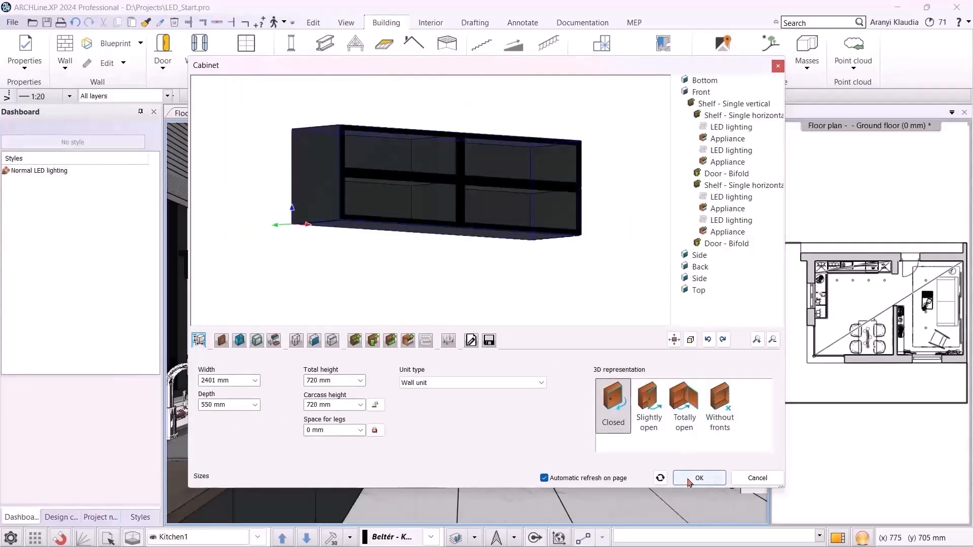
left_click(699, 478)
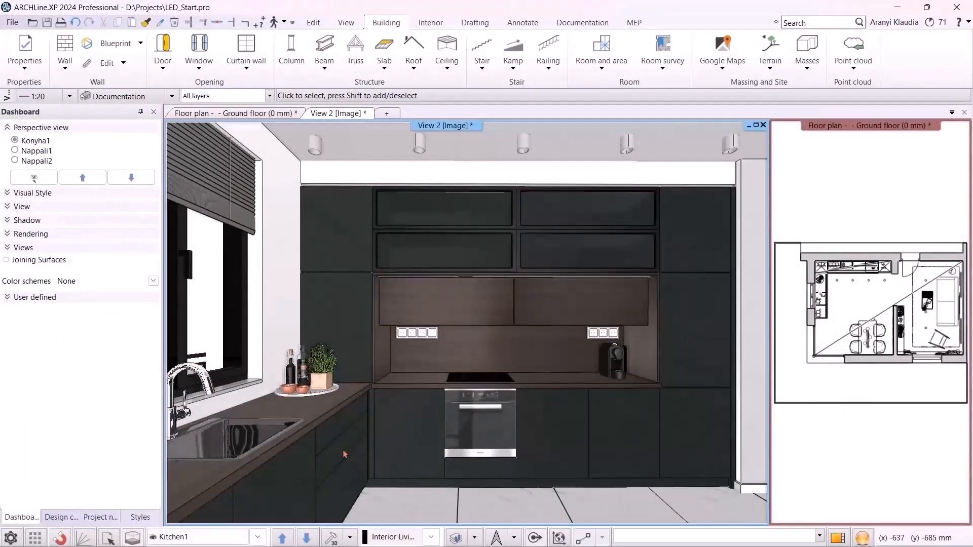
Switch to the Livingeoom2 view and open the tall shelving cabinet's editor
left_click(262, 538)
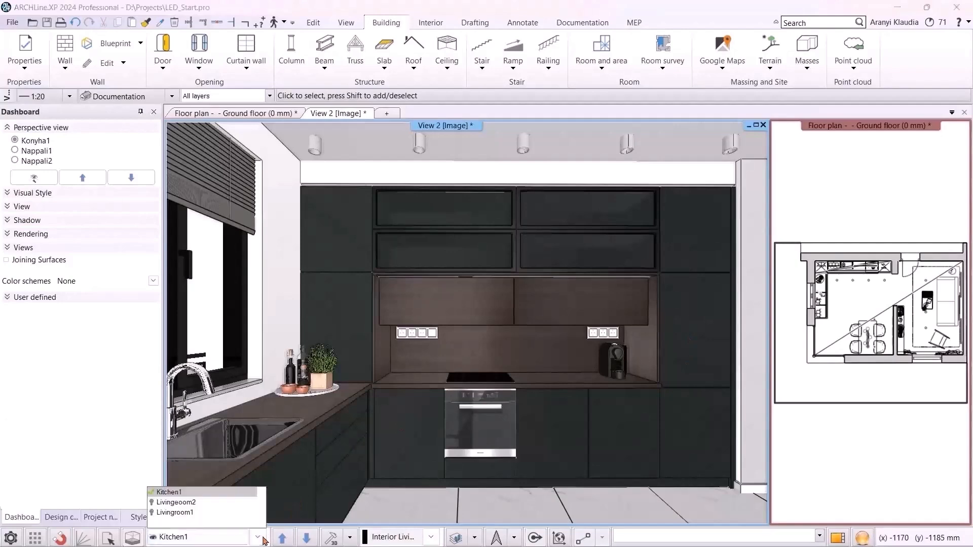
left_click(222, 507)
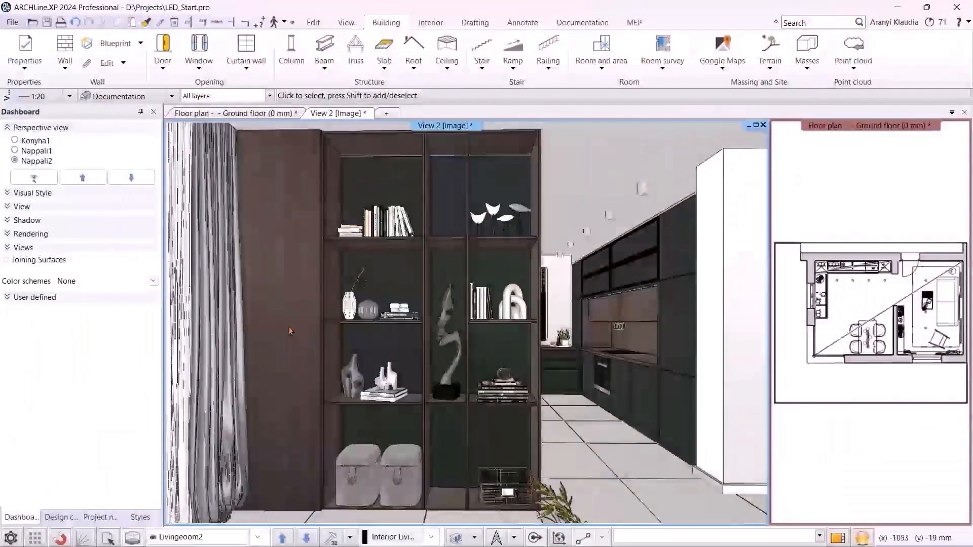
left_click(290, 331)
left_click(311, 396)
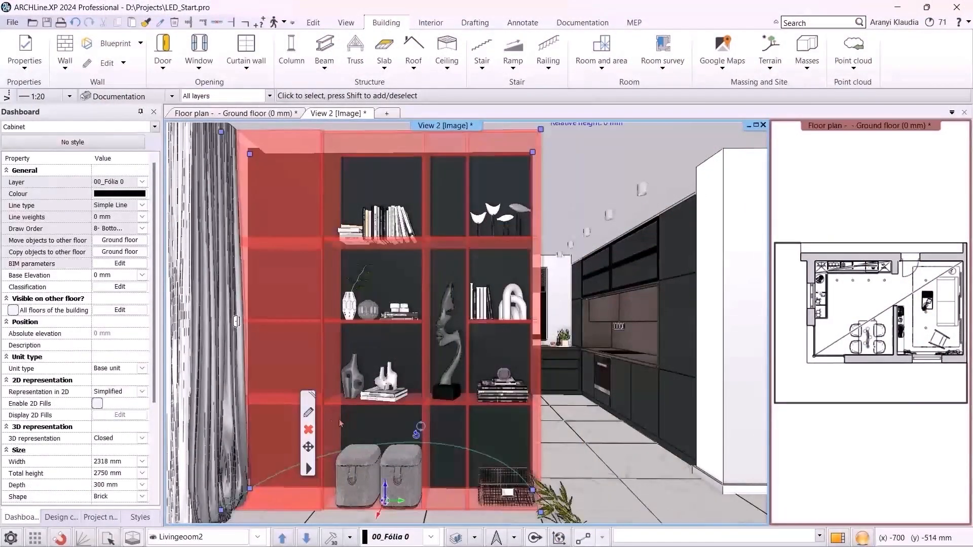
left_click(308, 413)
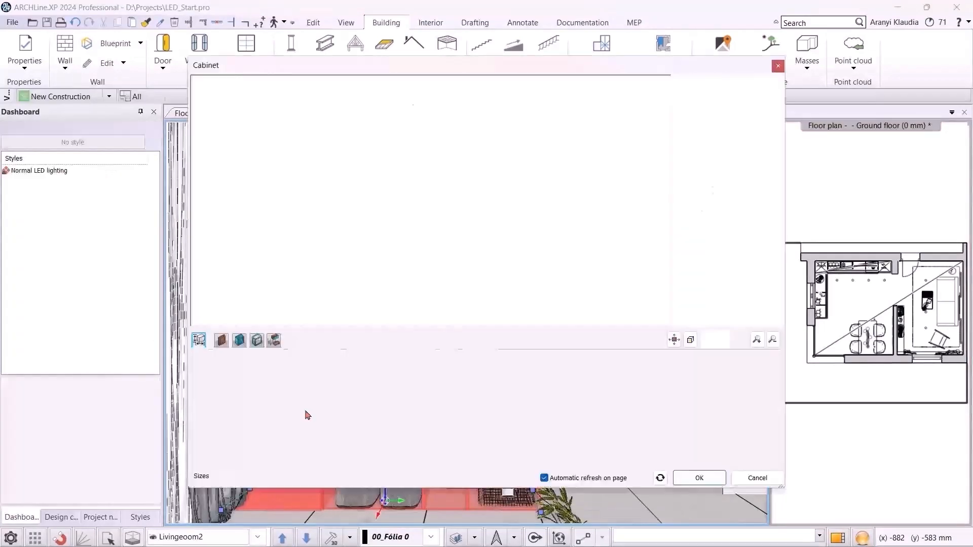
Add LED lighting to the right column's second compartment with 570 mm down/up and 280 mm front/back offsets
left_click(761, 103)
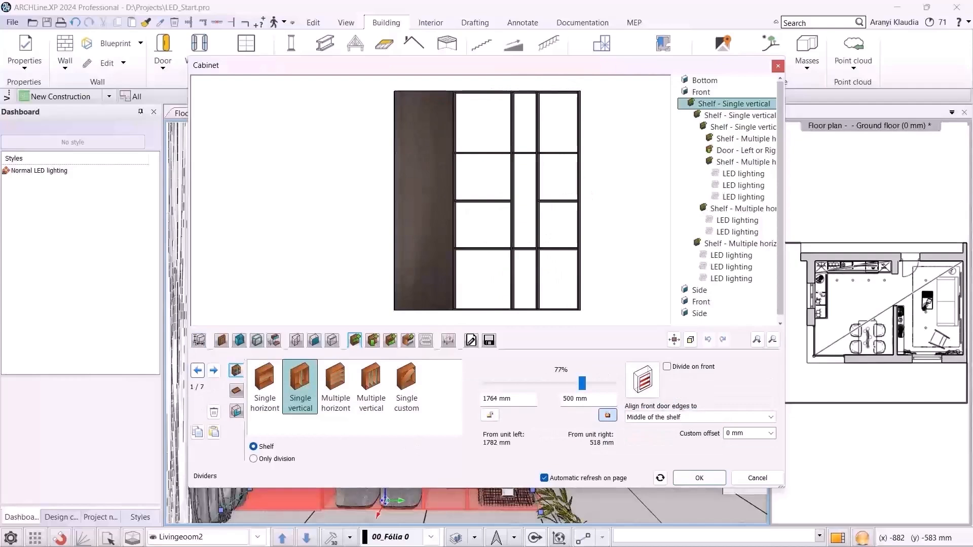
left_click(426, 340)
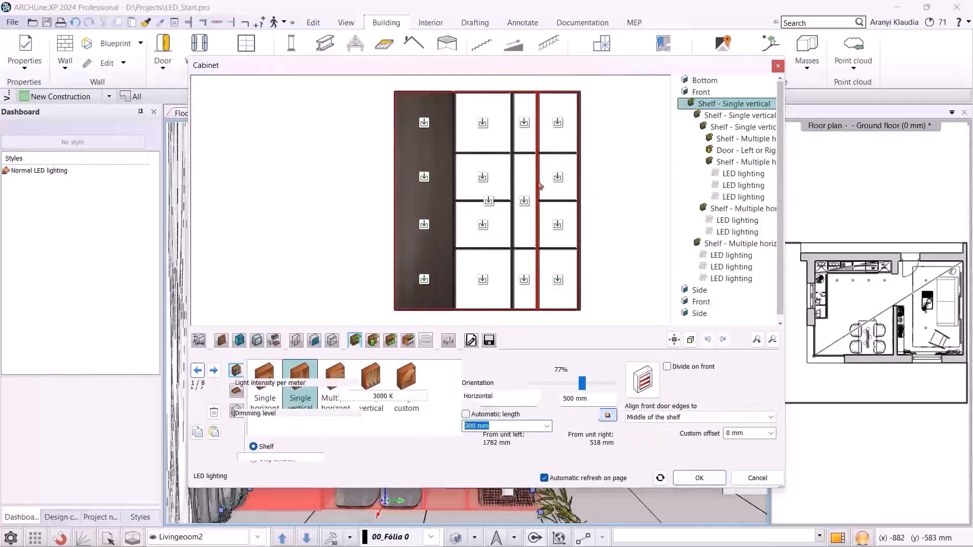
scroll(519, 187, "up", 3)
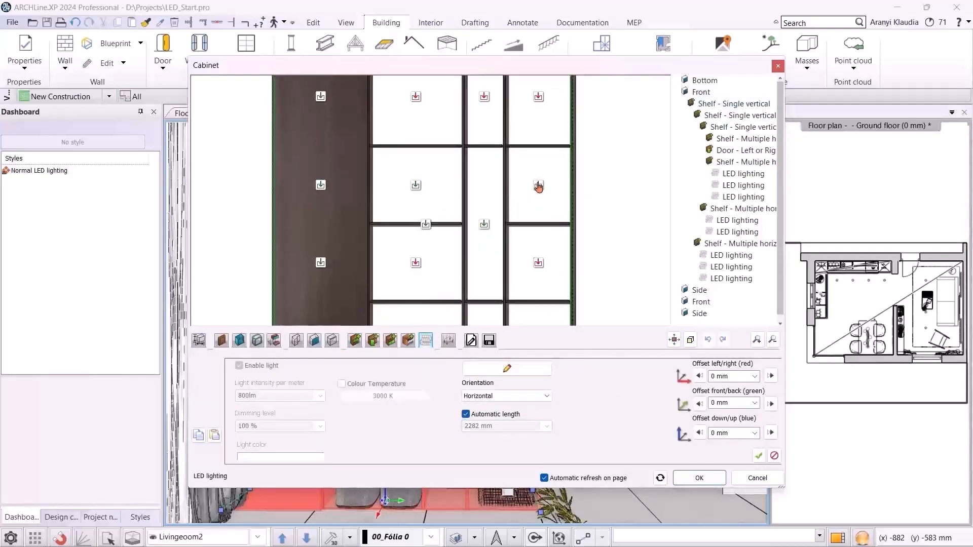
left_click(539, 187)
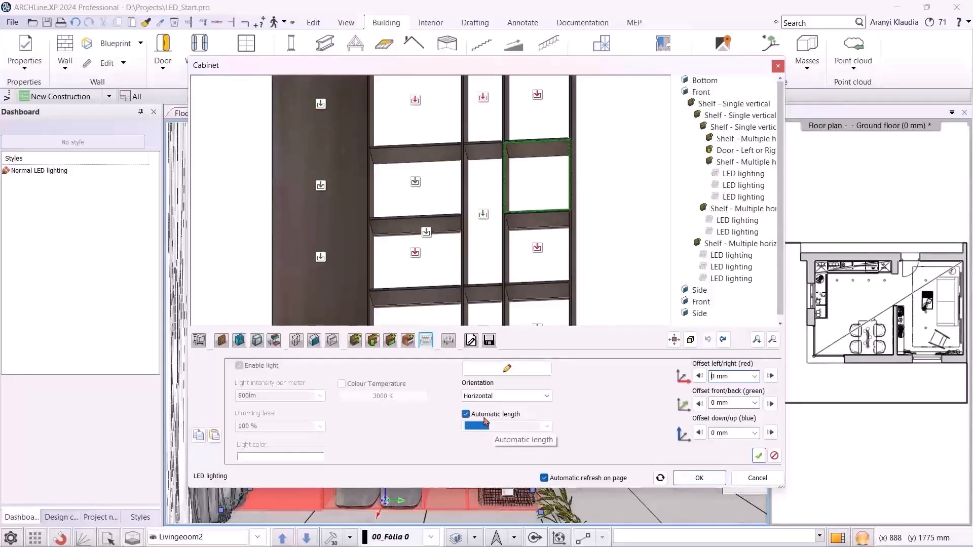
left_click(738, 431)
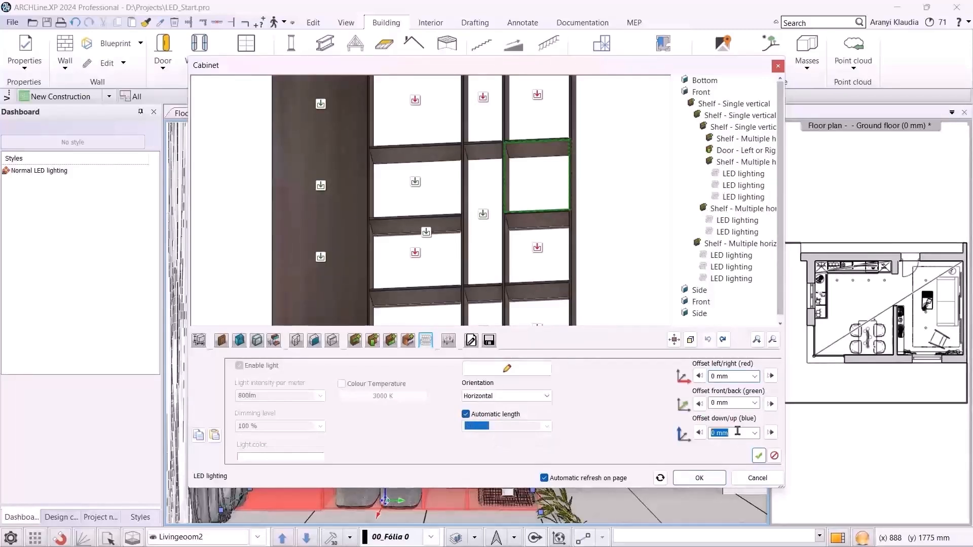
type("570")
left_click(740, 403)
type("280")
left_click(758, 455)
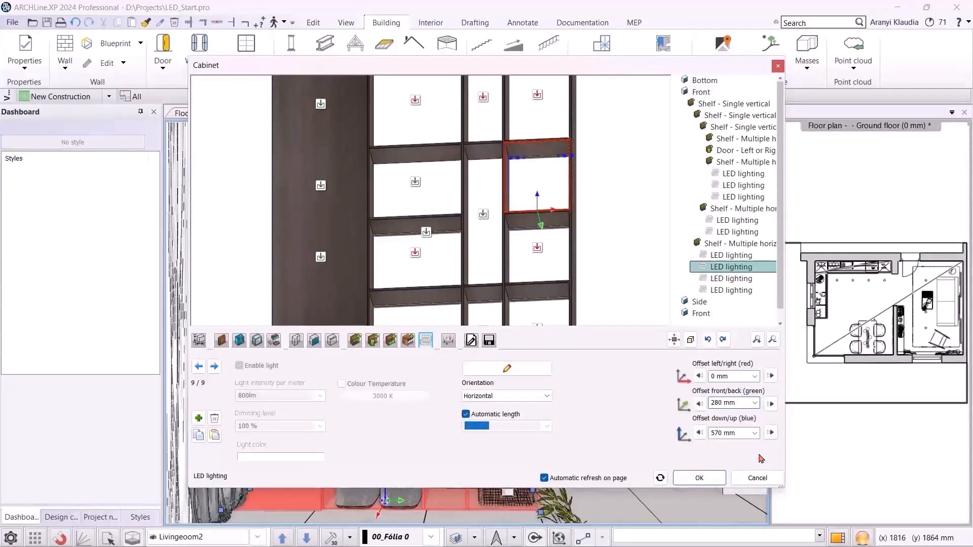
Add LED lighting to the left column's second compartment with the same 280 mm front/back and 570 mm down/up offsets
left_click(199, 418)
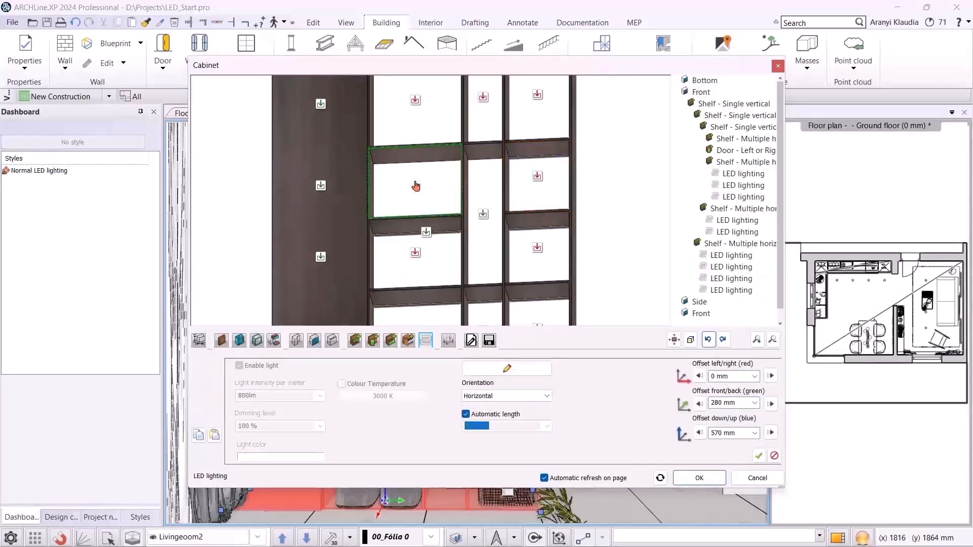
left_click(759, 456)
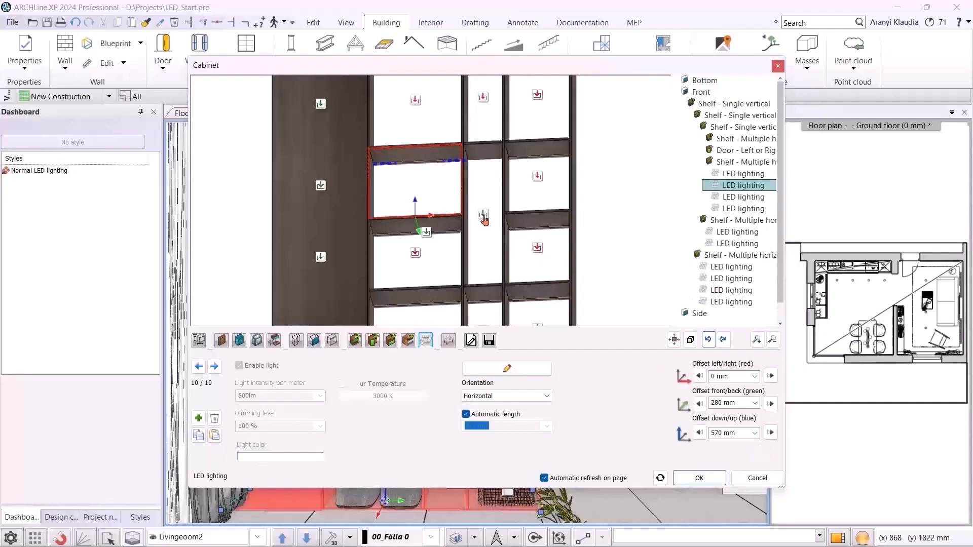
Add LED lighting to the narrow middle column compartment with a 1170 mm down/up offset and confirm the cabinet editor
left_click(484, 215)
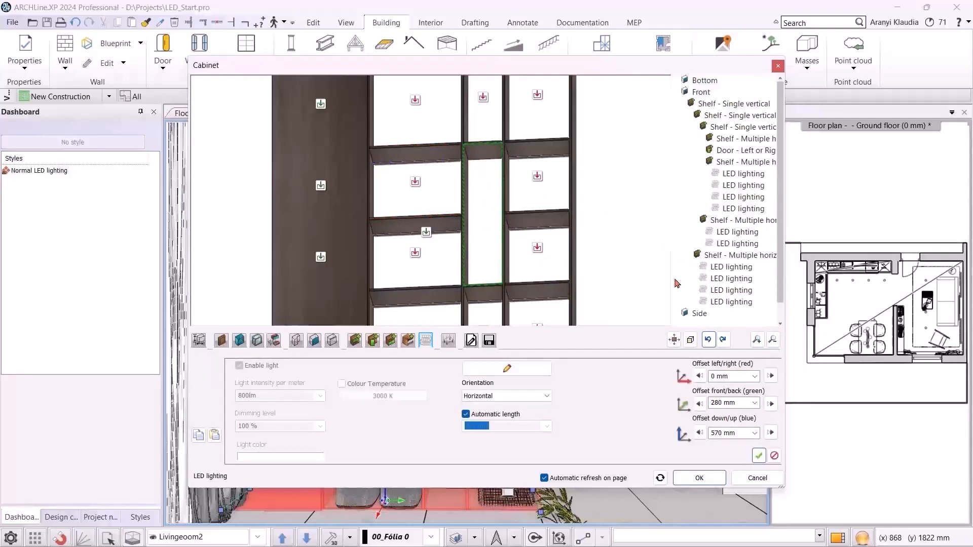
left_click(732, 434)
type("1170")
left_click(759, 456)
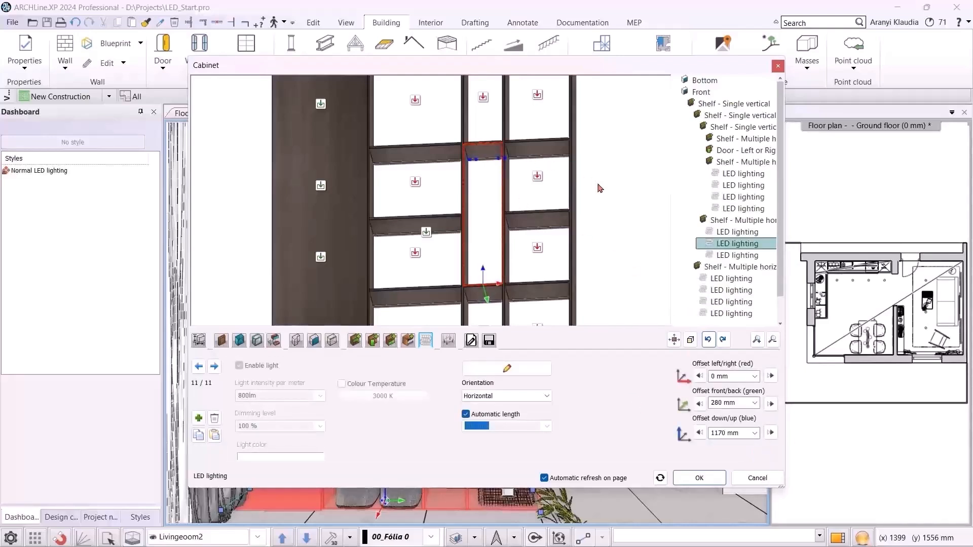
scroll(600, 188, "down", 5)
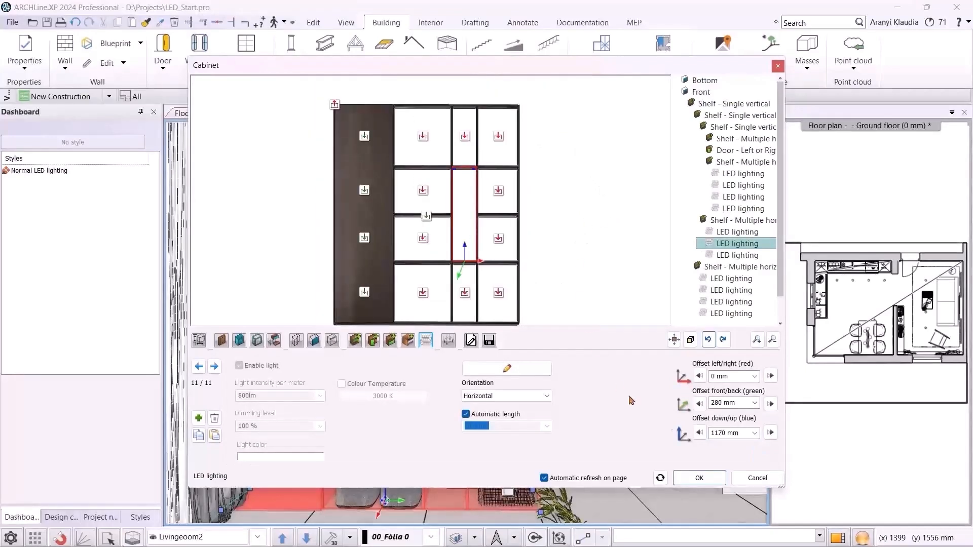
left_click(700, 478)
Select the shelving cabinet and set its light value to 4500 in the light properties
left_click(537, 308)
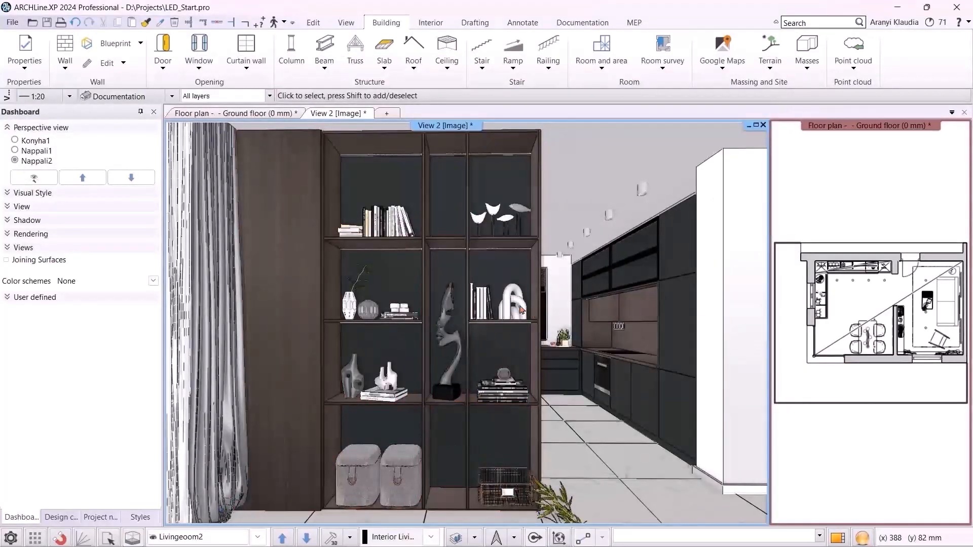
left_click(329, 247)
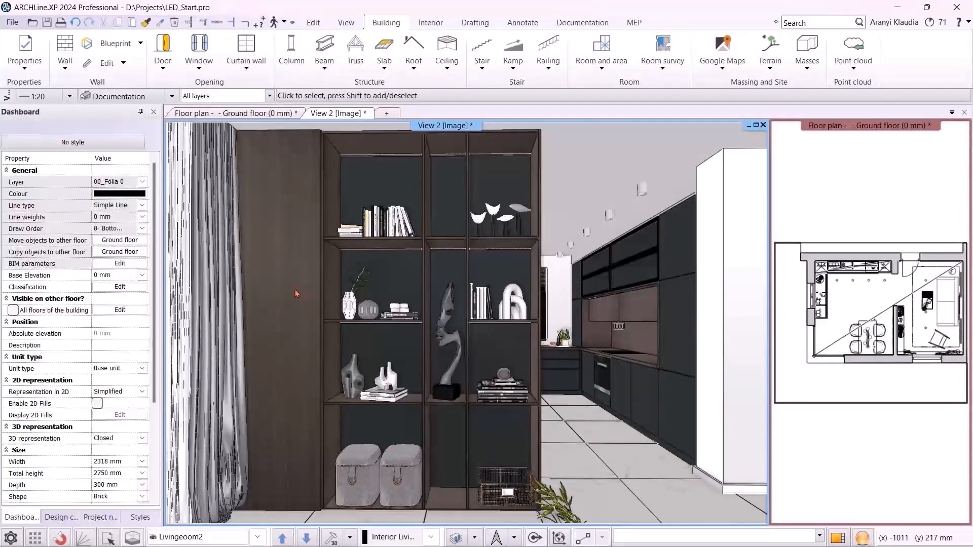
scroll(121, 378, "down", 4)
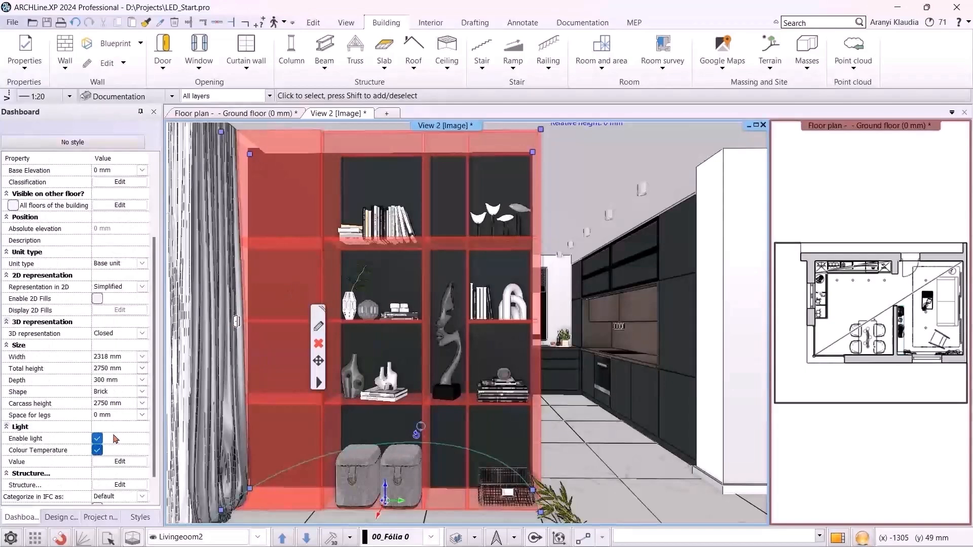
left_click(96, 414)
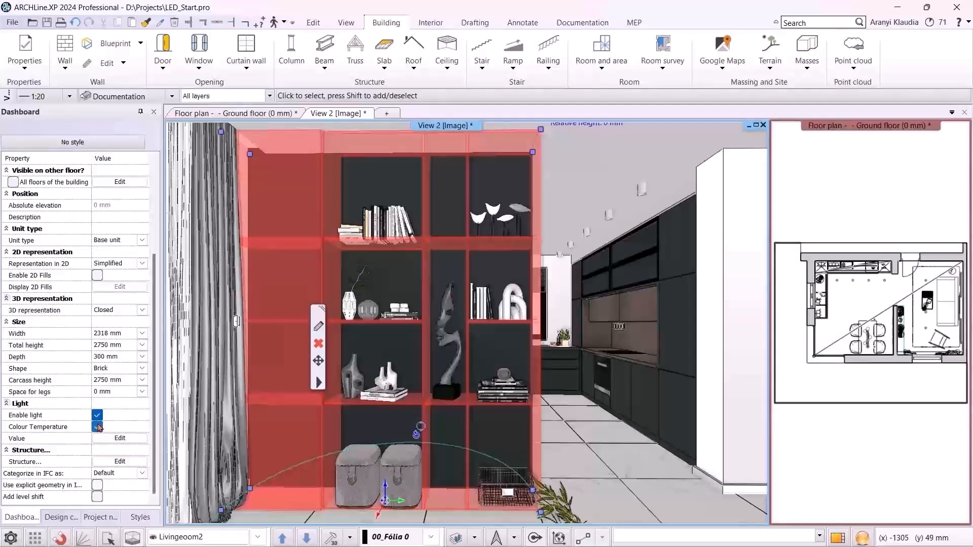
left_click(109, 439)
mouse_move(376, 393)
left_mouse_down()
mouse_move(458, 393)
mouse_move(365, 387)
left_mouse_up()
left_click_drag(497, 377, 395, 379)
type("4500")
left_click(603, 415)
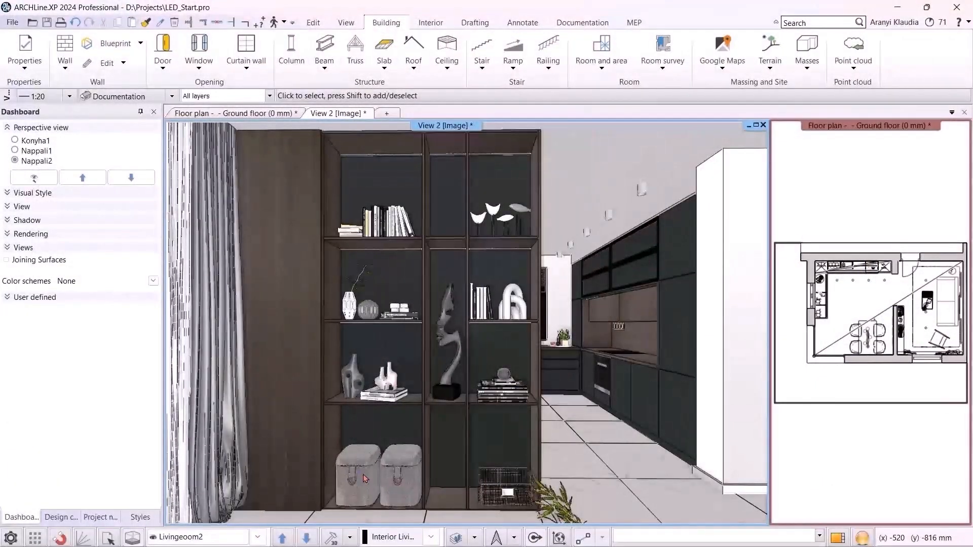
Switch the 3D view to Livingroom1 and make the ground floor plan the main window
left_click(258, 537)
left_click(219, 517)
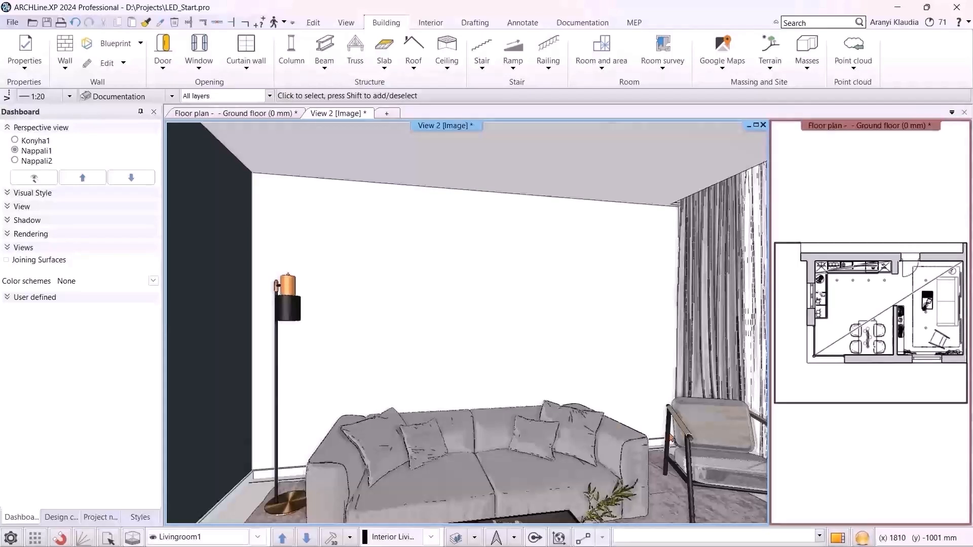
left_click(924, 294)
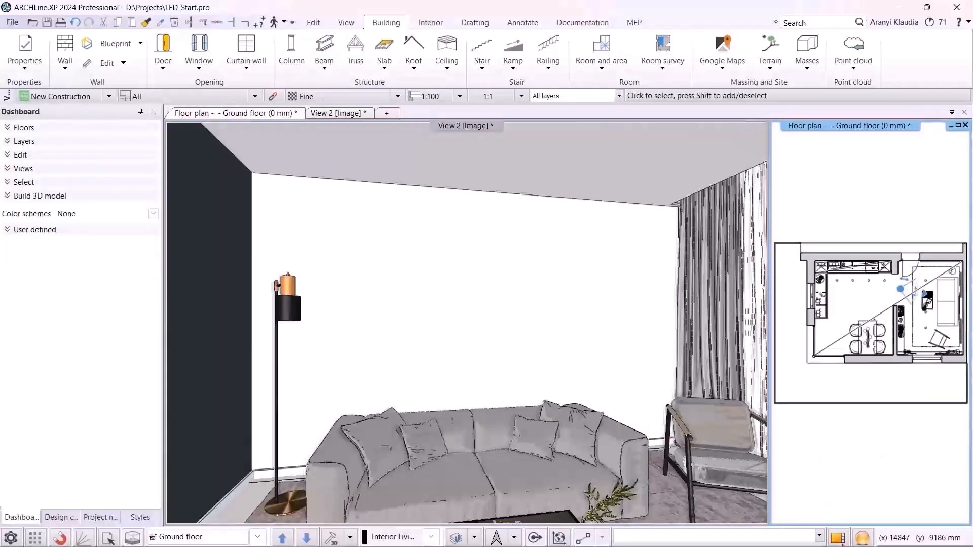
left_click(839, 539)
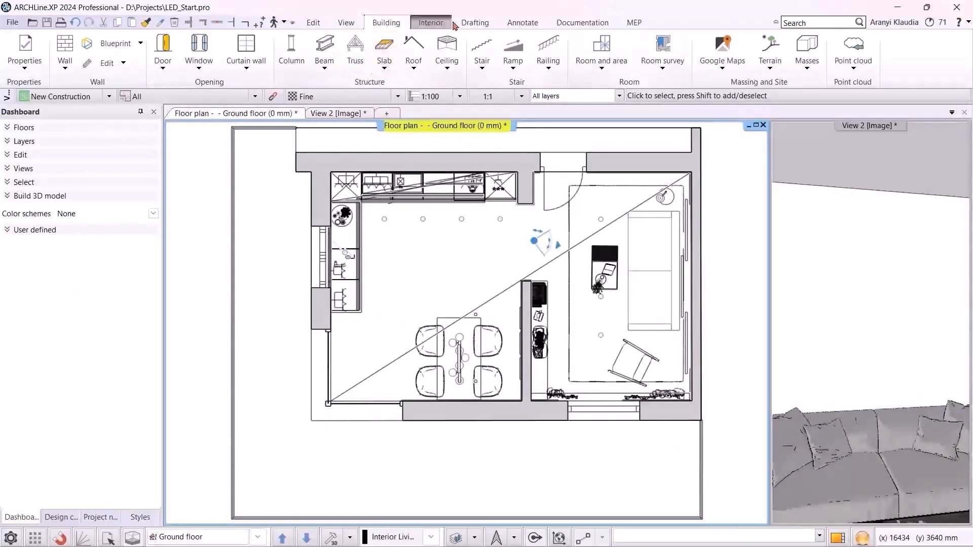
Start a new cabinet and hide its bottom, both side panels and top panel
left_click(430, 22)
left_click(635, 72)
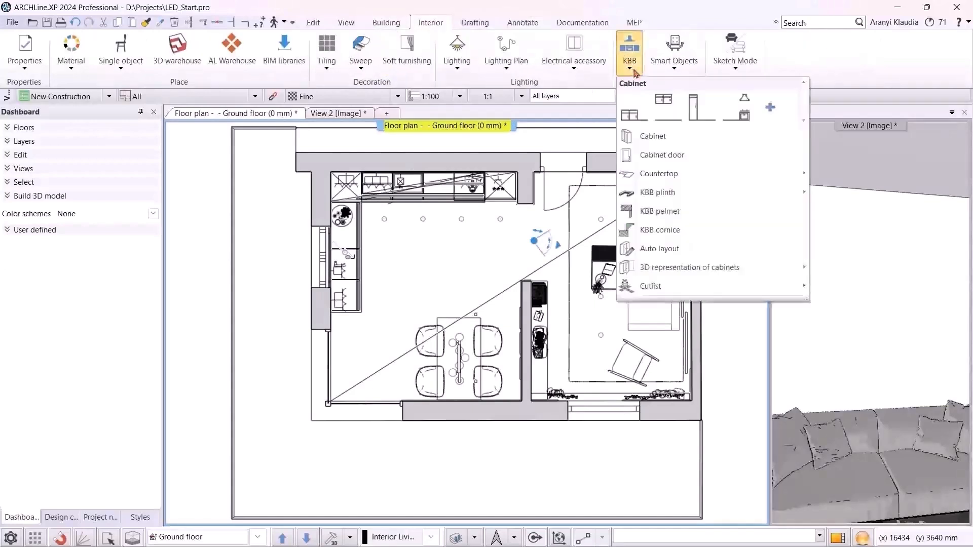
left_click(681, 136)
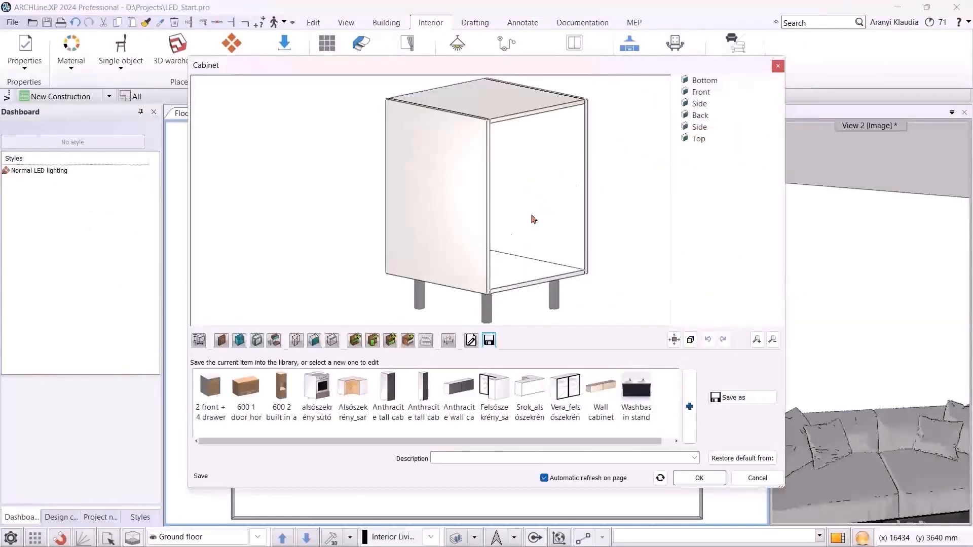
left_click(317, 340)
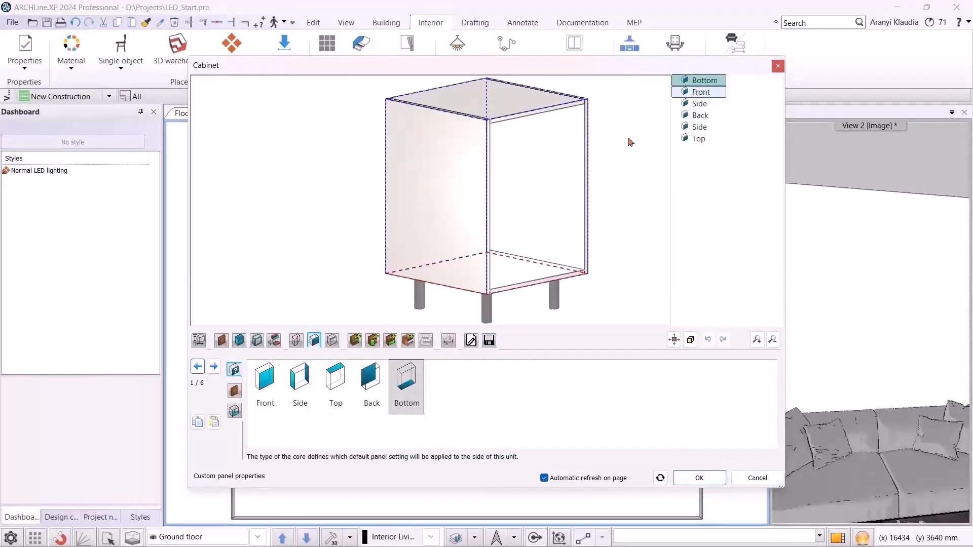
left_click(235, 390)
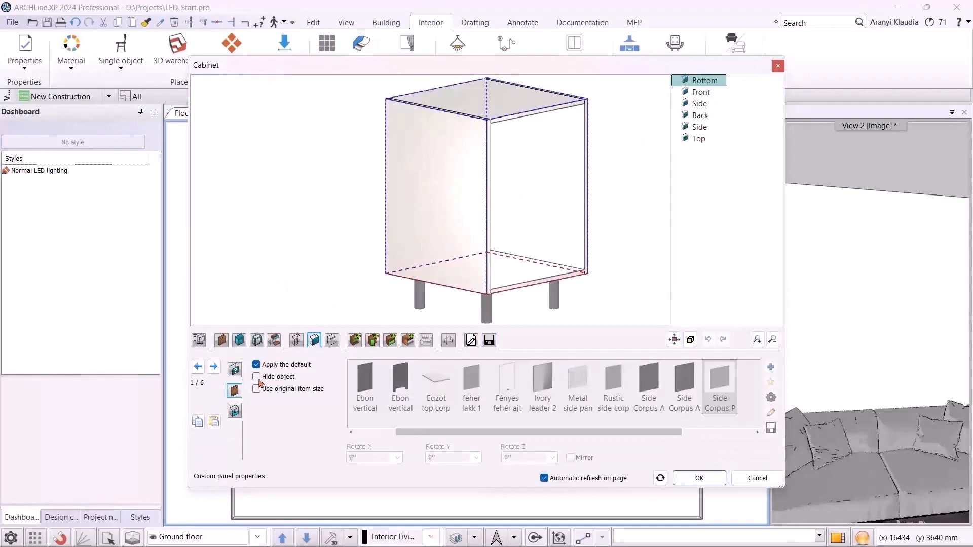
left_click(256, 377)
left_click(700, 95)
left_click(704, 104)
left_click(257, 378)
left_click(702, 126)
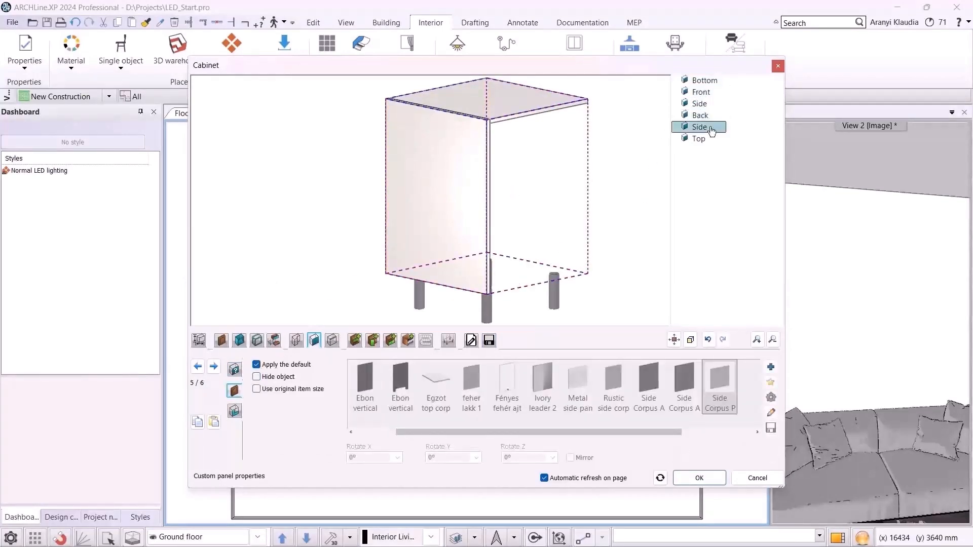
left_click(256, 377)
left_click(214, 366)
left_click(256, 377)
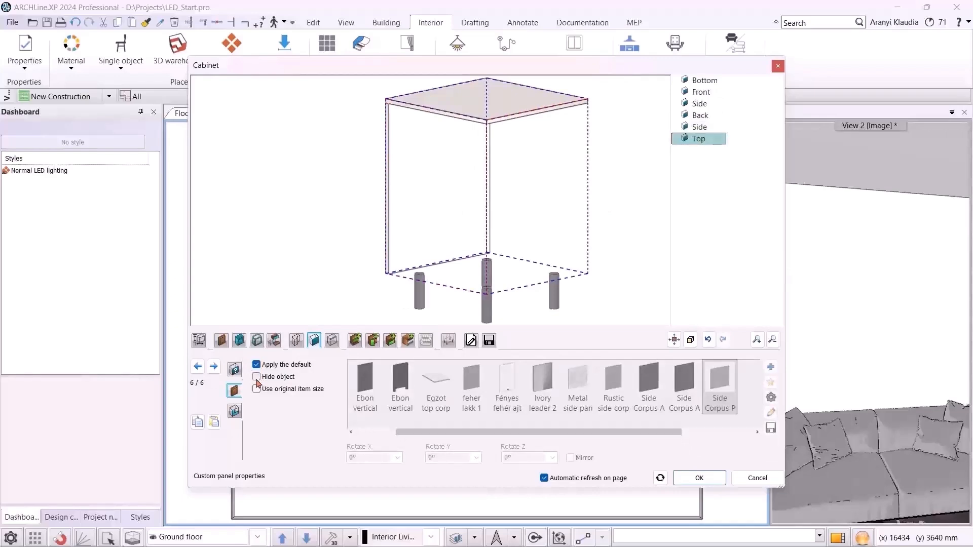
Search the library for wallpanel and set Wallpanel120 as the cabinet's default back panel
left_click(240, 340)
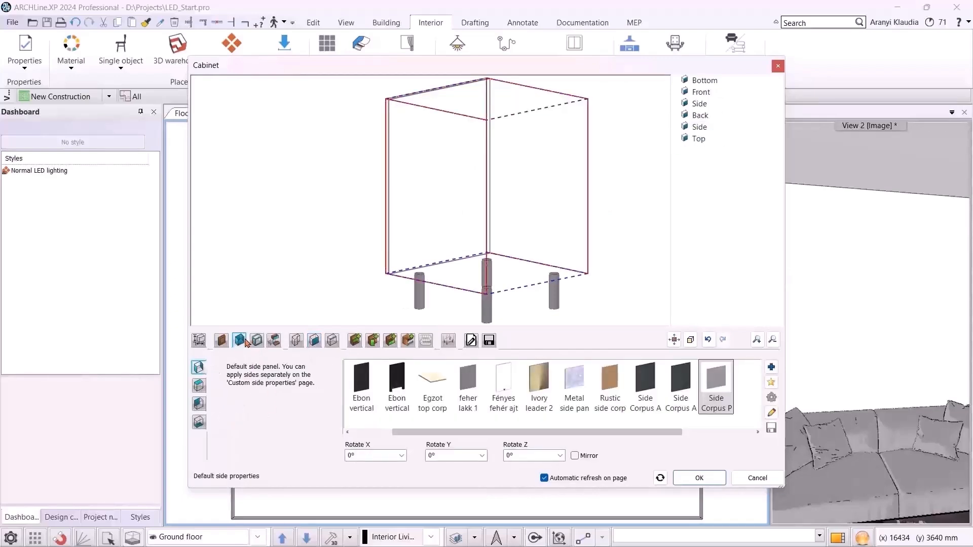
left_click(202, 404)
left_click(231, 428)
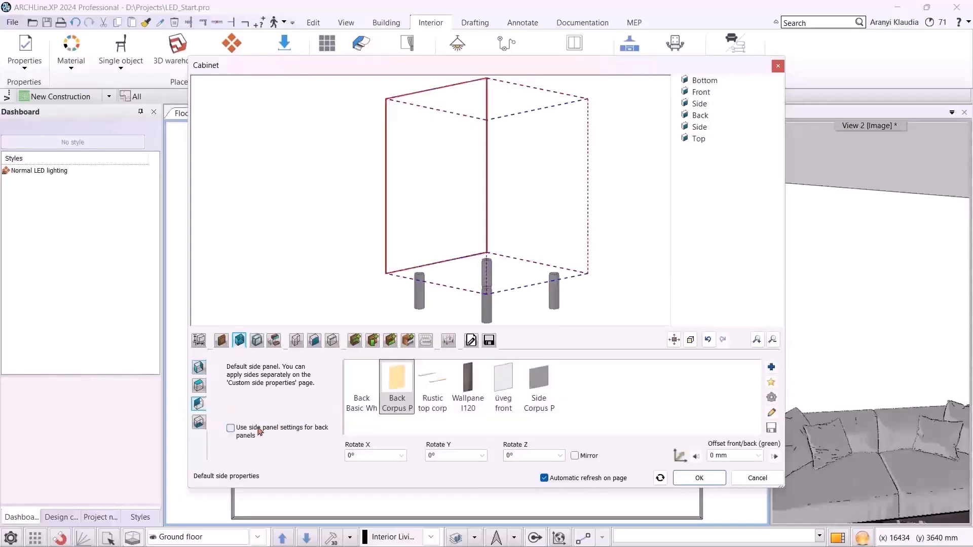
left_click(771, 367)
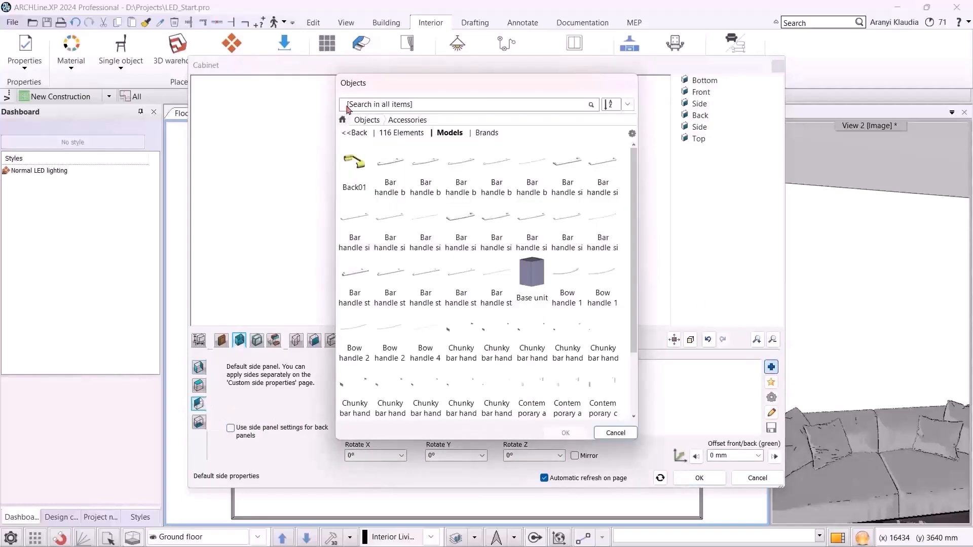
left_click(354, 132)
left_click(363, 105)
key("Return")
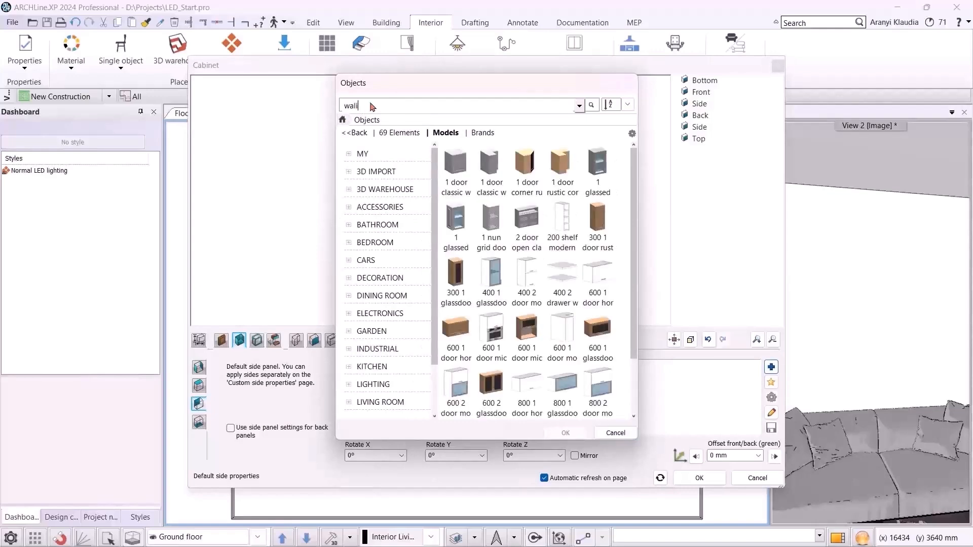
type("panel")
key("Return")
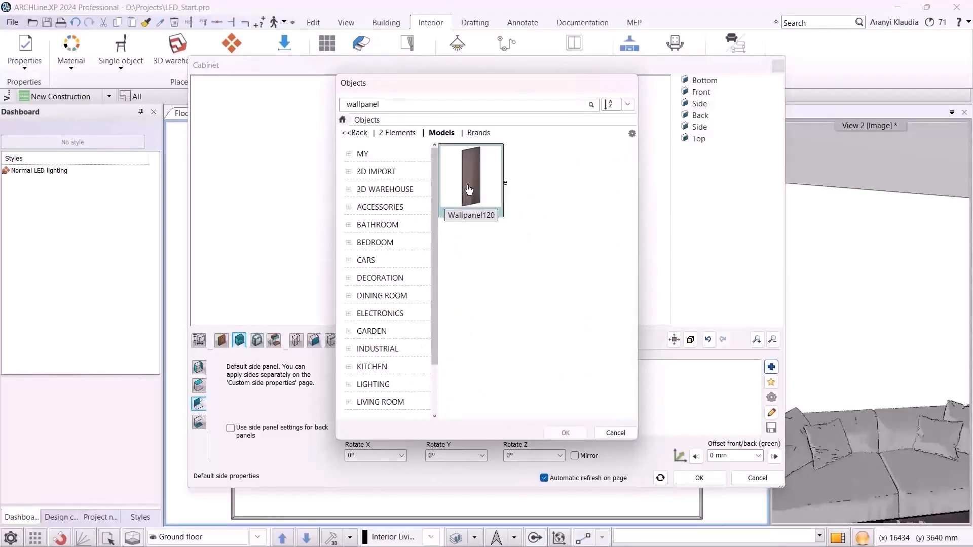
left_click(468, 190)
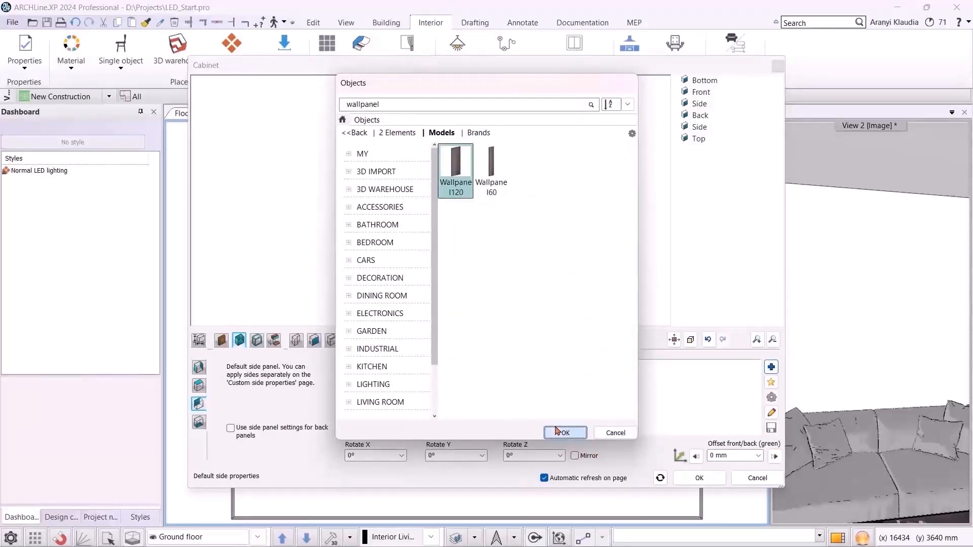
left_click(566, 433)
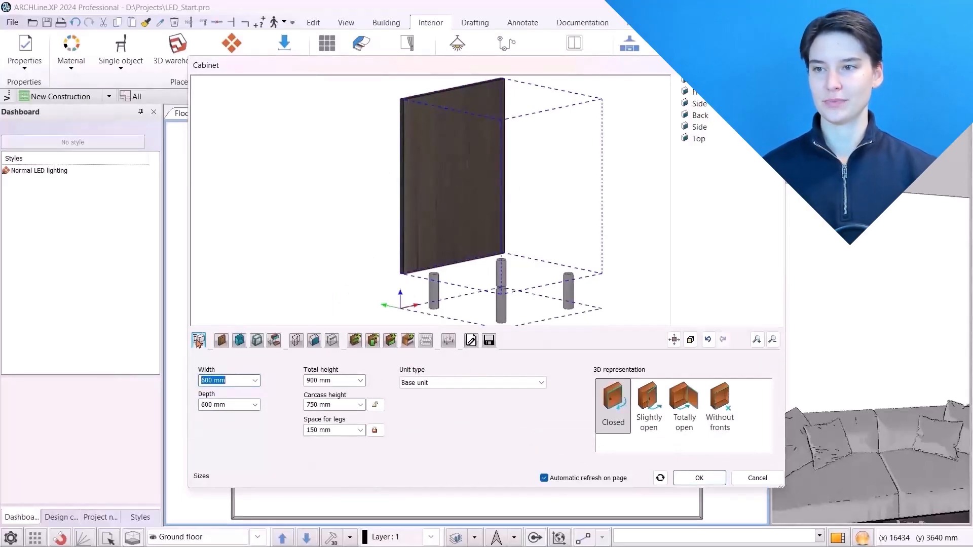
Set the cabinet's space for legs to 0 and its total height to 2750 mm
left_click(334, 431)
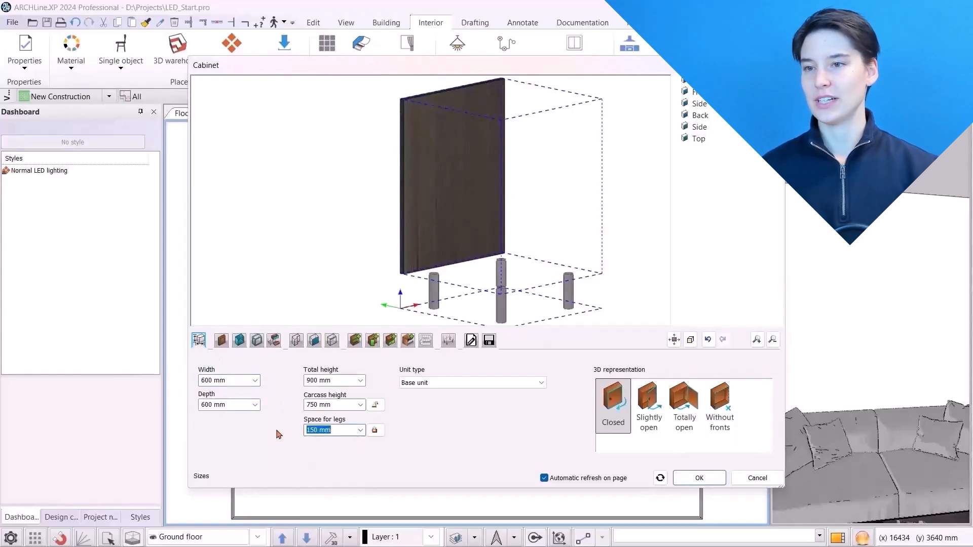
type("0")
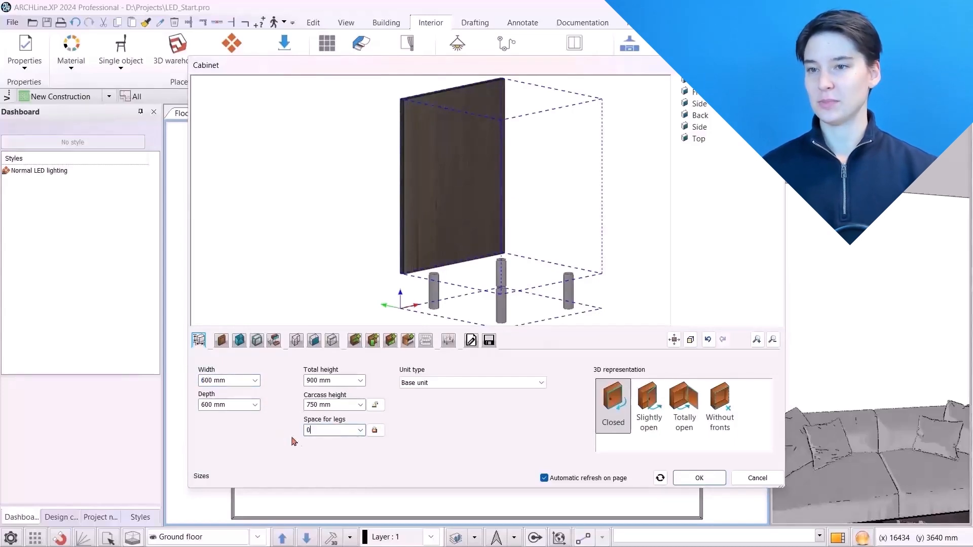
left_click(341, 380)
type("2750")
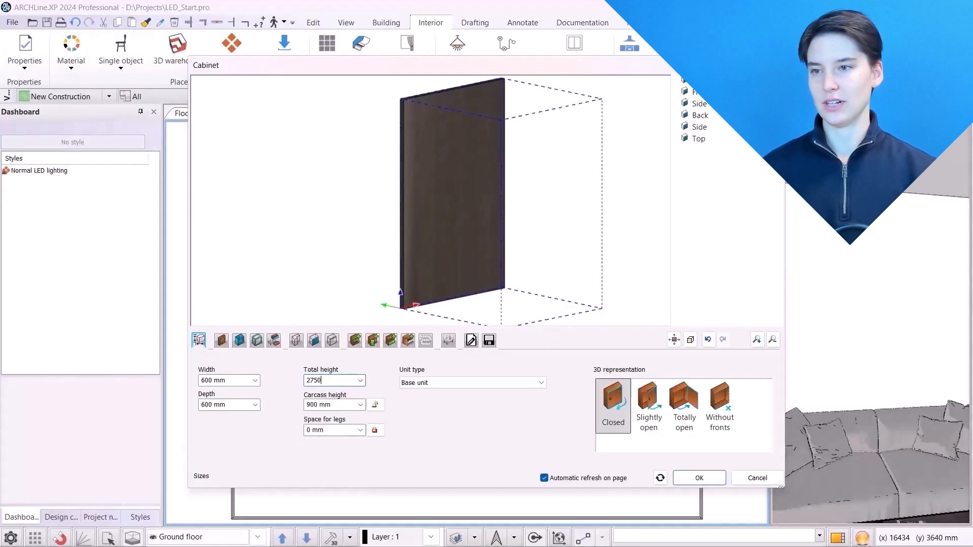
key("Return")
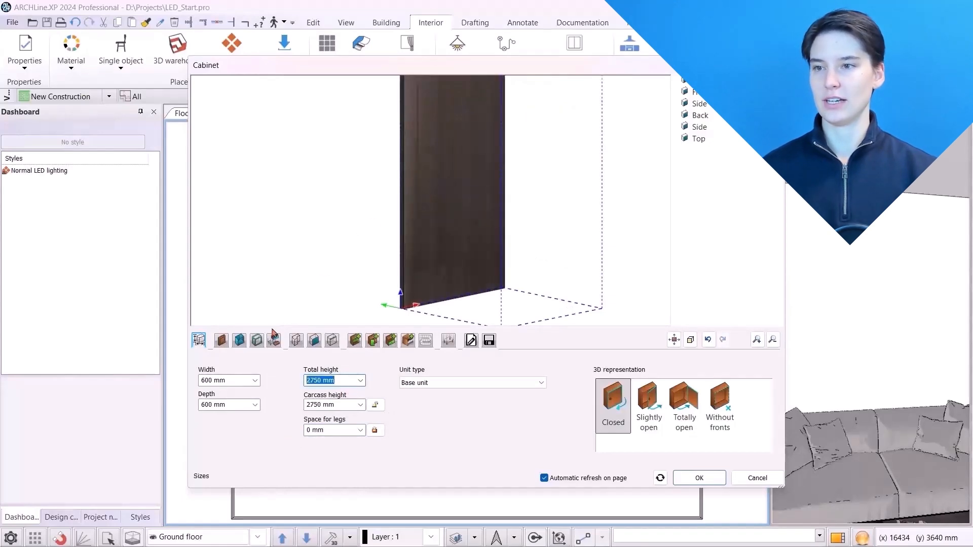
Set the cabinet's width to 1200 mm and depth to 20 mm
left_click(234, 380)
type("120")
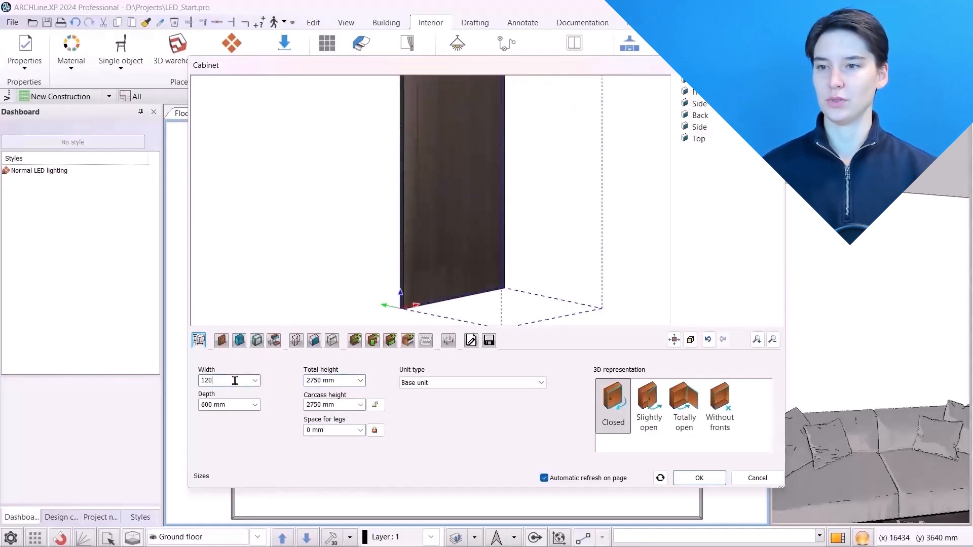
type("0")
key("Return")
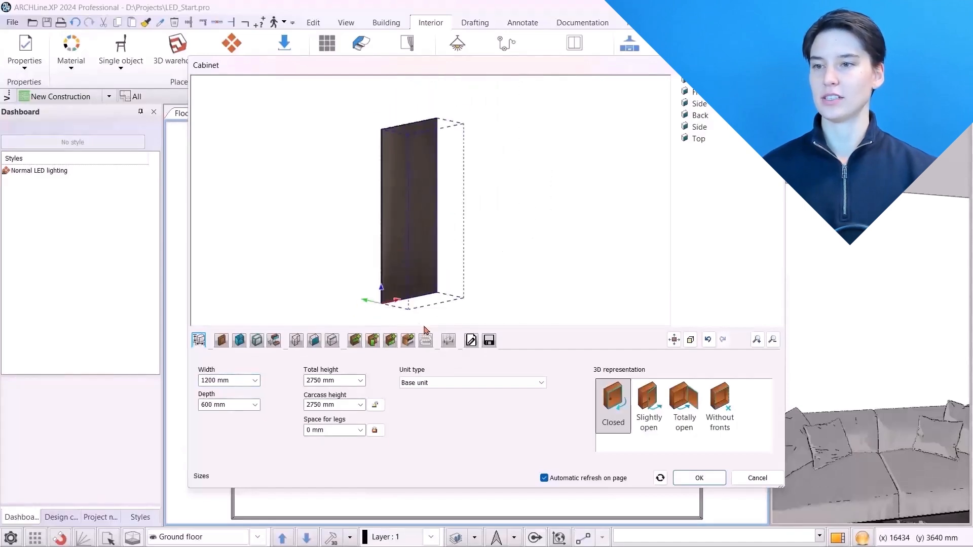
left_click(226, 406)
type("20")
key("Return")
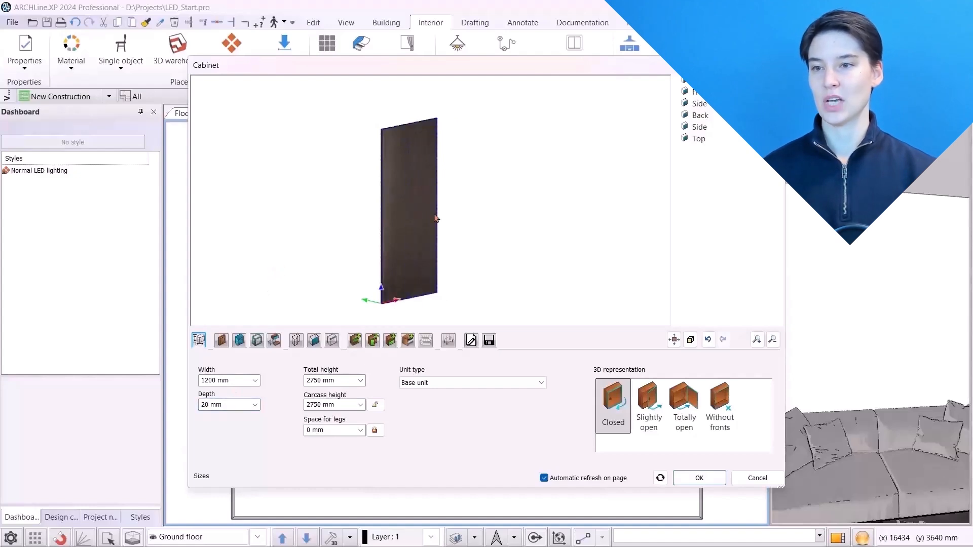
Search the cabinet accessories library for wallpanel and add Wallpanel120 as an accessory
left_click(408, 343)
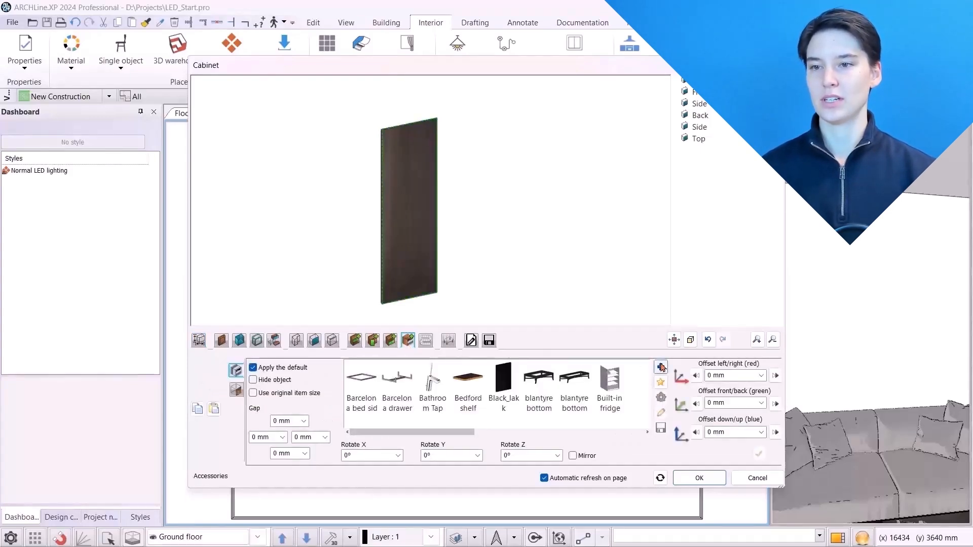
left_click(661, 367)
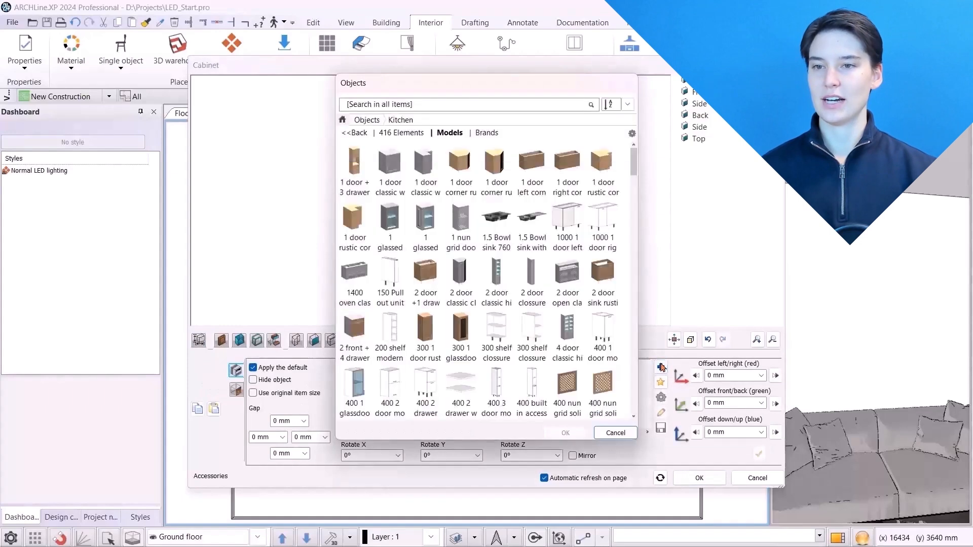
left_click(365, 118)
left_click(363, 106)
type("wallpanel")
key("Return")
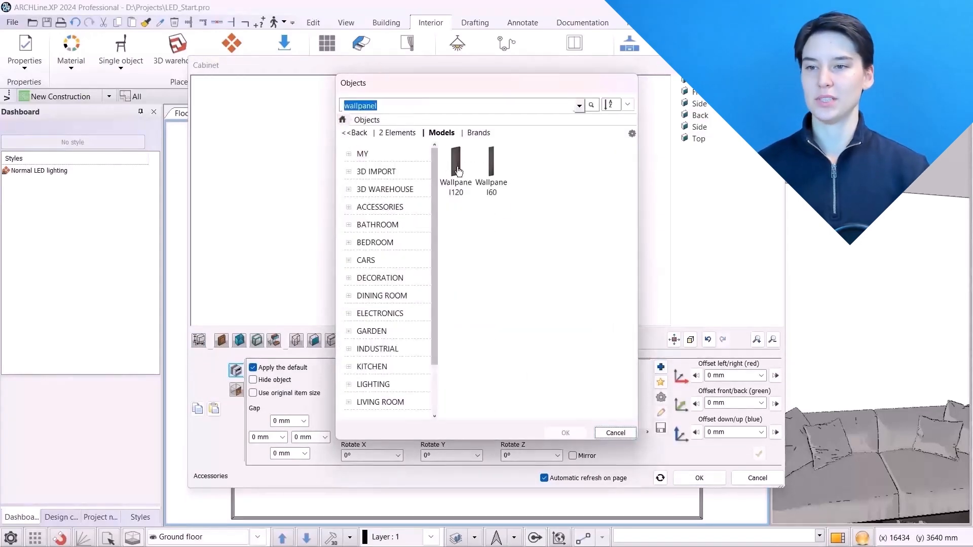
left_click(566, 432)
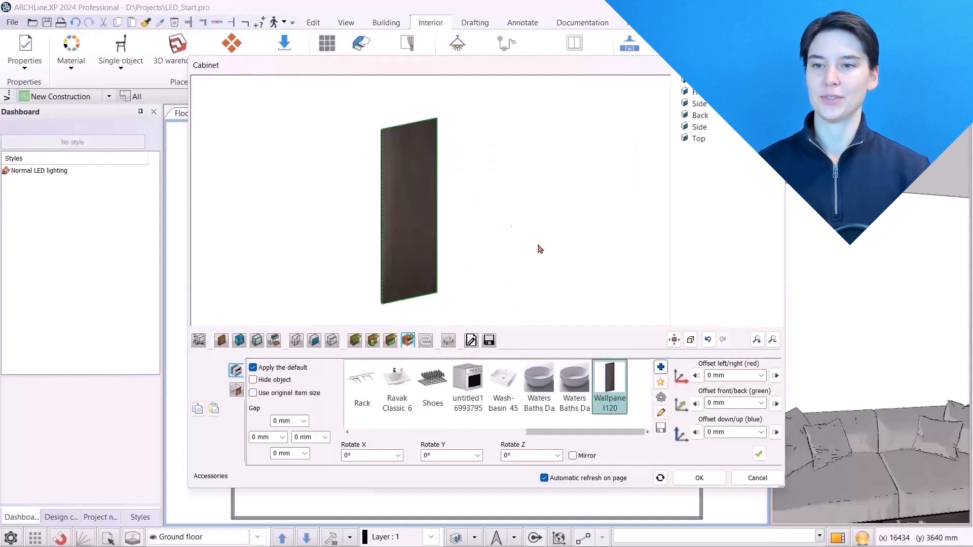
left_click(758, 455)
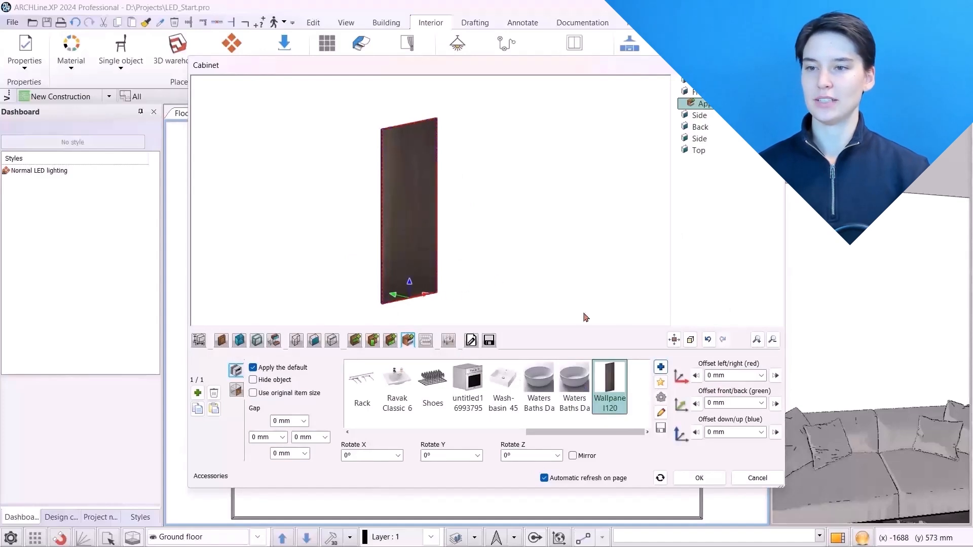
Offset the first Wallpanel120 accessory 1100 mm left/right and 40 mm front/back
left_click(722, 374)
type("1100")
key("Return")
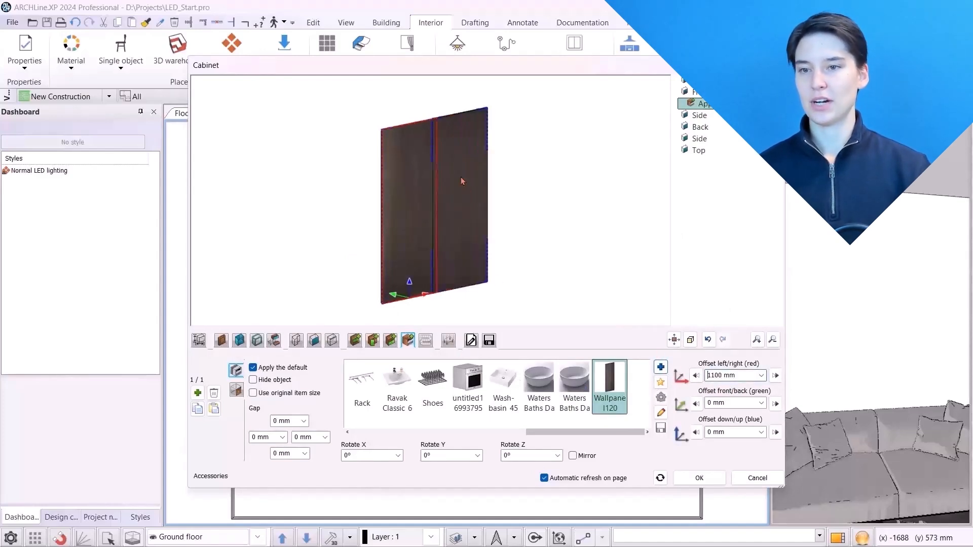
middle_click_drag(524, 134, 415, 160)
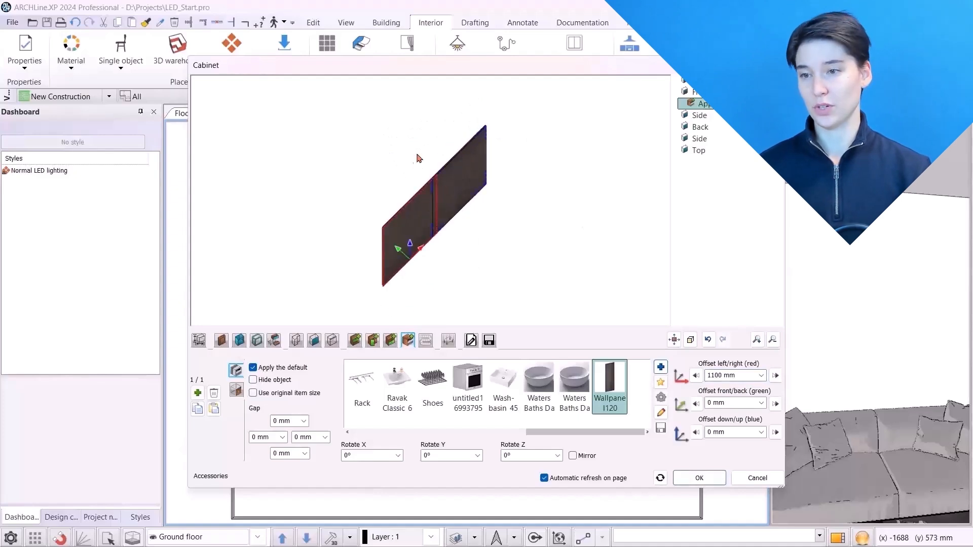
left_click(727, 403)
type("40")
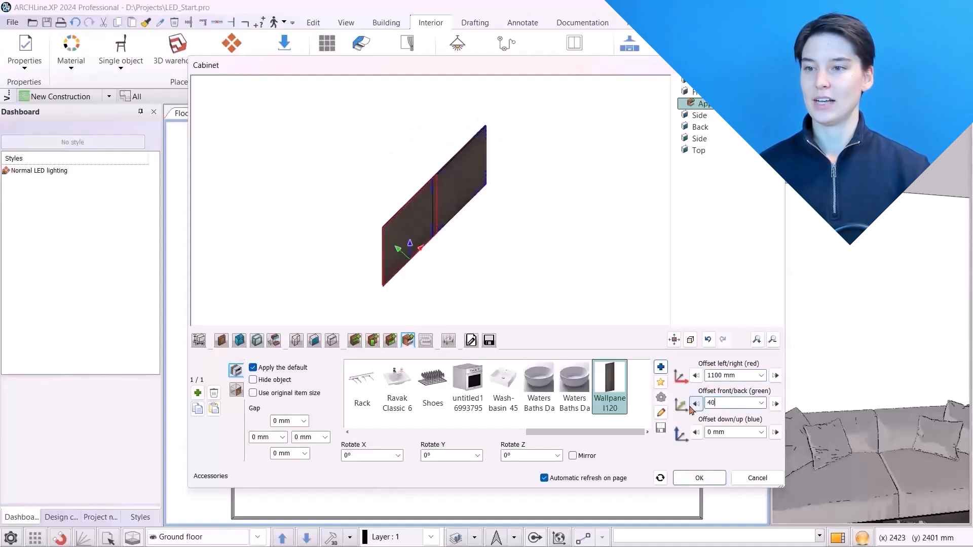
key("Return")
scroll(507, 205, "up", 5)
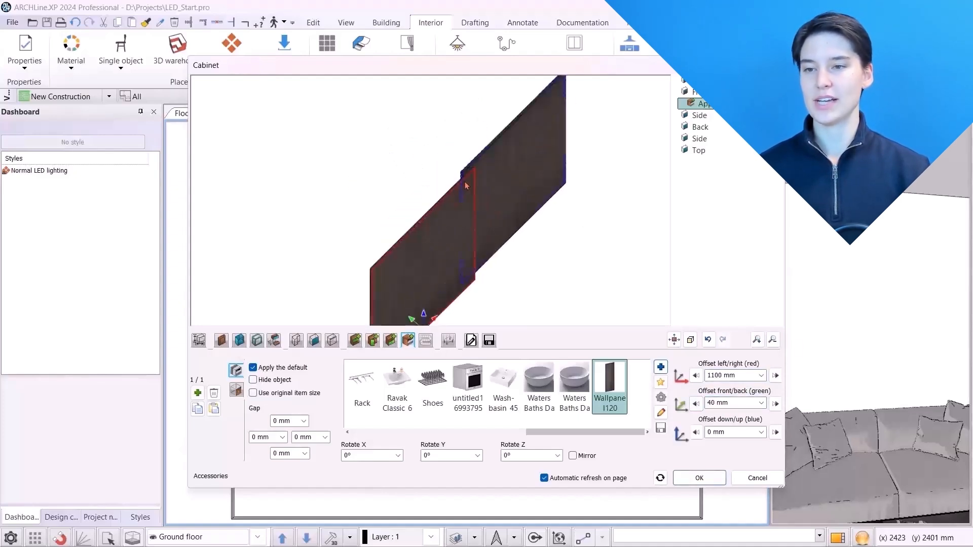
scroll(465, 180, "up", 1)
scroll(476, 208, "down", 4)
middle_click_drag(506, 289, 593, 254)
left_click(405, 216)
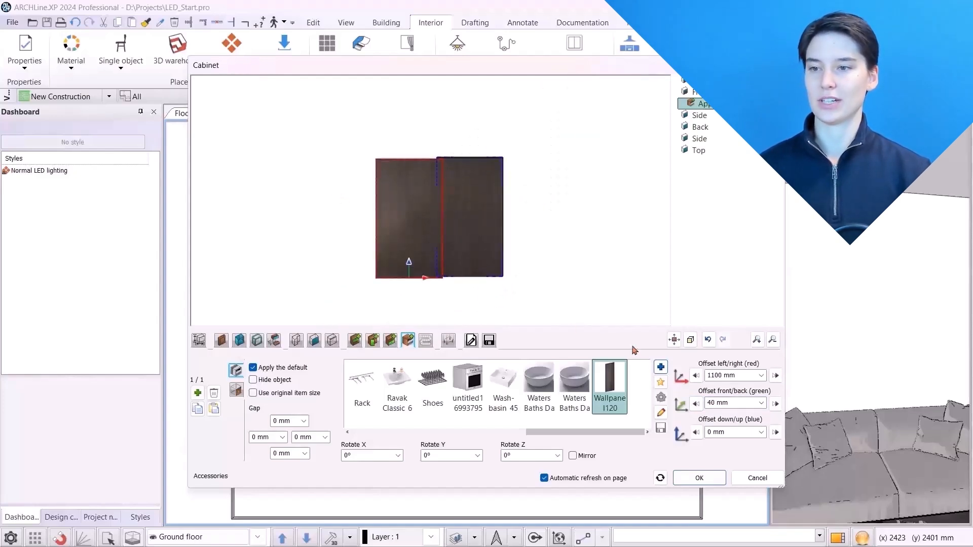
Add a second Wallpanel120 accessory with a left/right offset of -1100 mm
left_click(199, 394)
left_click(708, 375)
left_click(707, 375)
type("-")
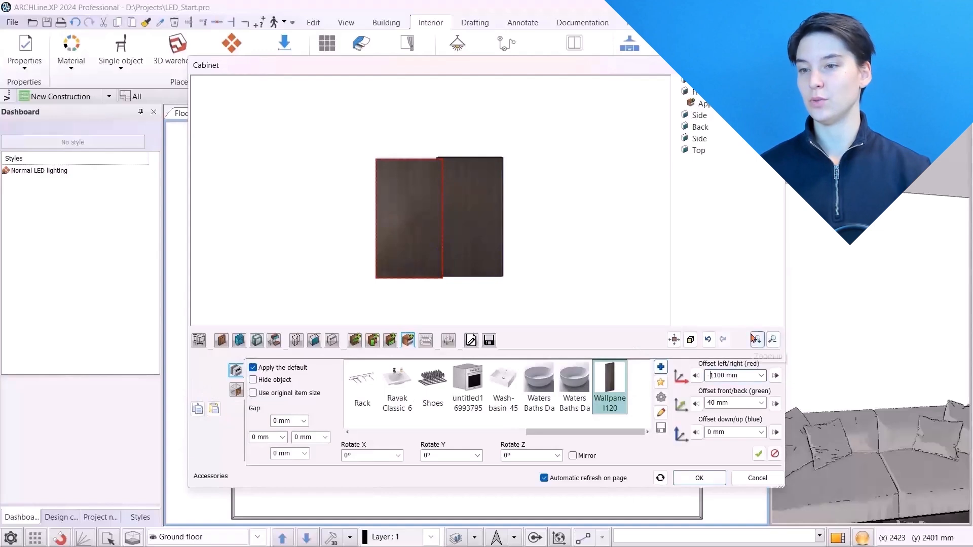
left_click(759, 454)
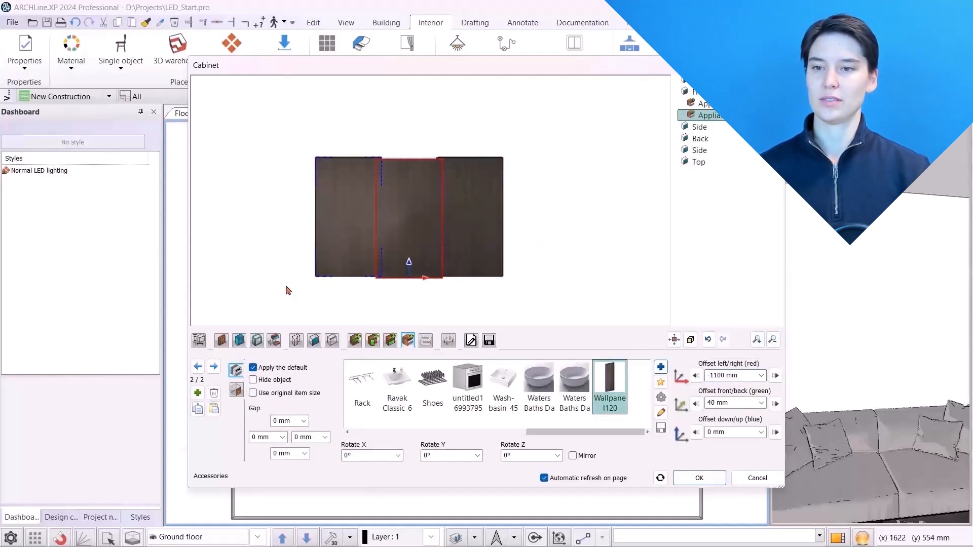
Add a Wallpanel60 accessory offset 1910 mm left/right and 80 mm front/back
left_click(197, 393)
left_click(660, 370)
left_click(543, 202)
left_click(576, 436)
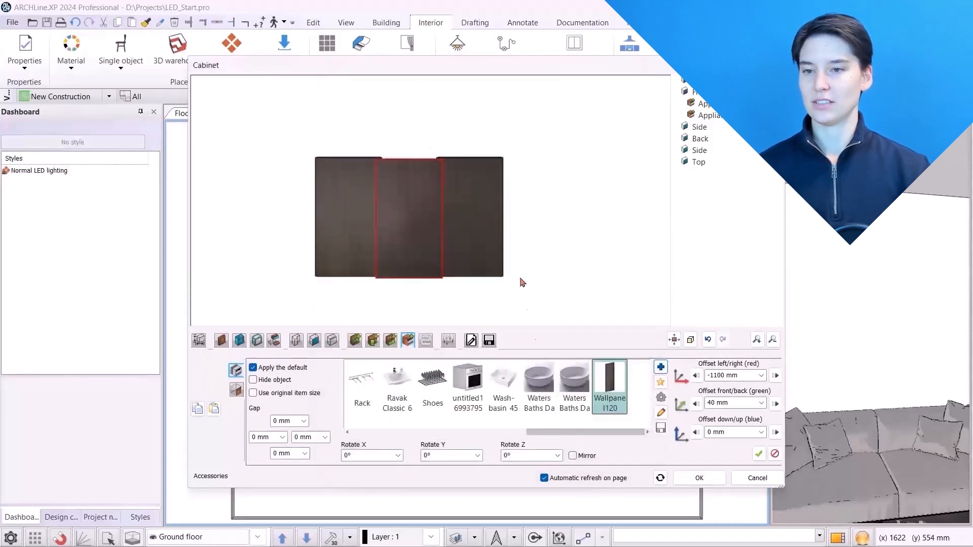
left_click(736, 376)
type("191")
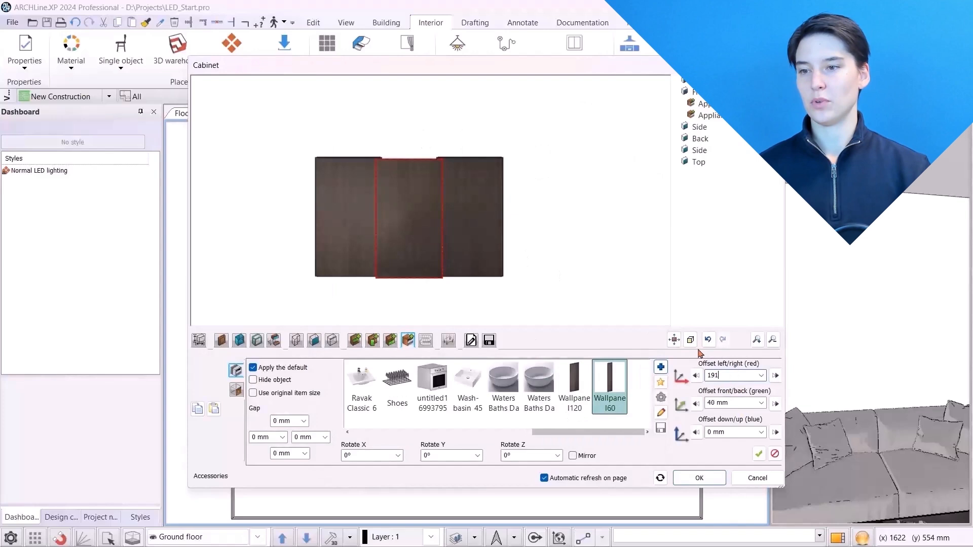
type("0")
key("Return")
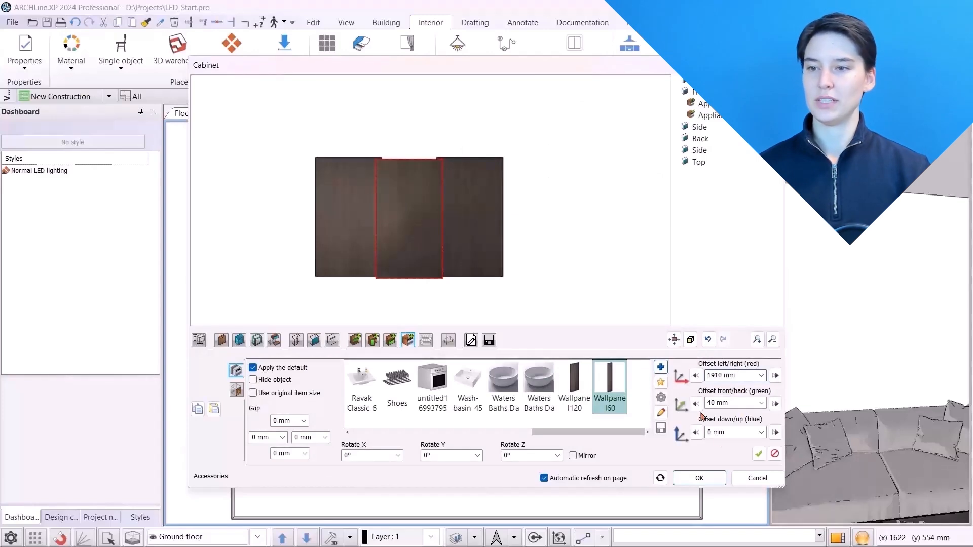
left_click(757, 455)
scroll(535, 219, "up", 3)
middle_click_drag(514, 170, 514, 213)
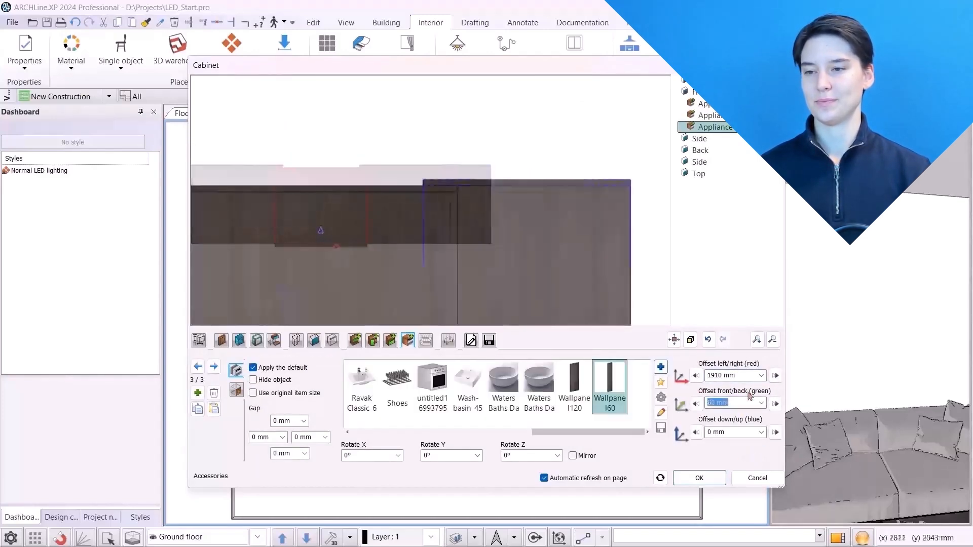
type("80")
key("Return")
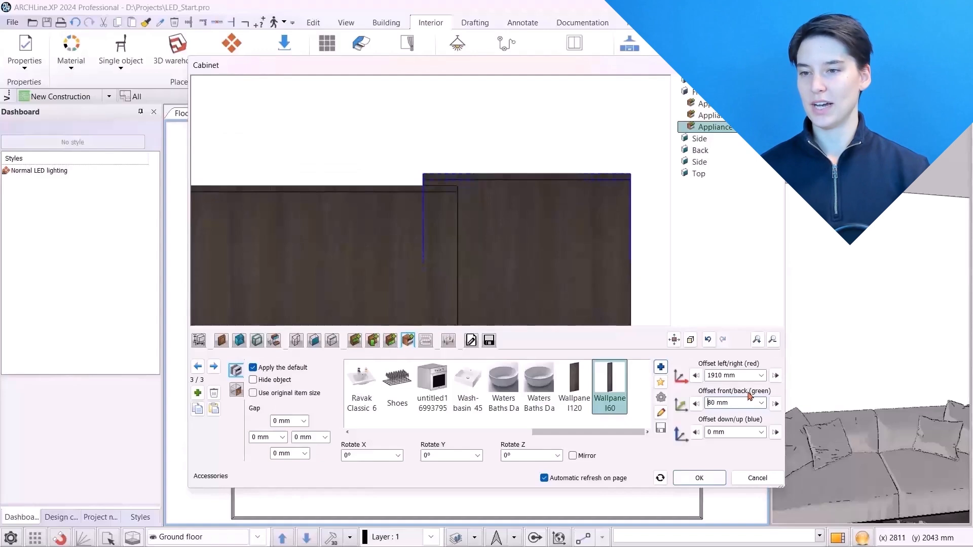
scroll(434, 244, "down", 5)
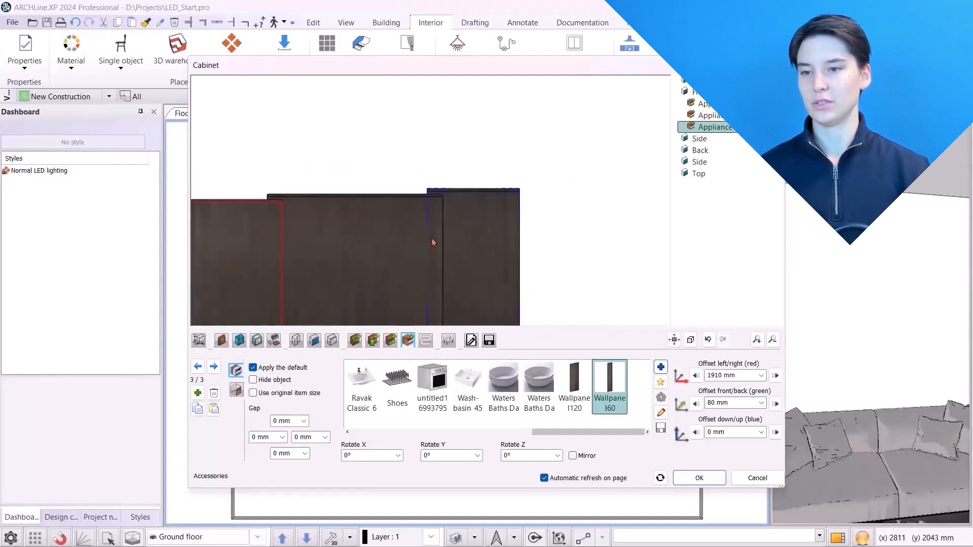
Add another Wallpanel60 accessory with a left/right offset of -1910 mm
left_click(212, 393)
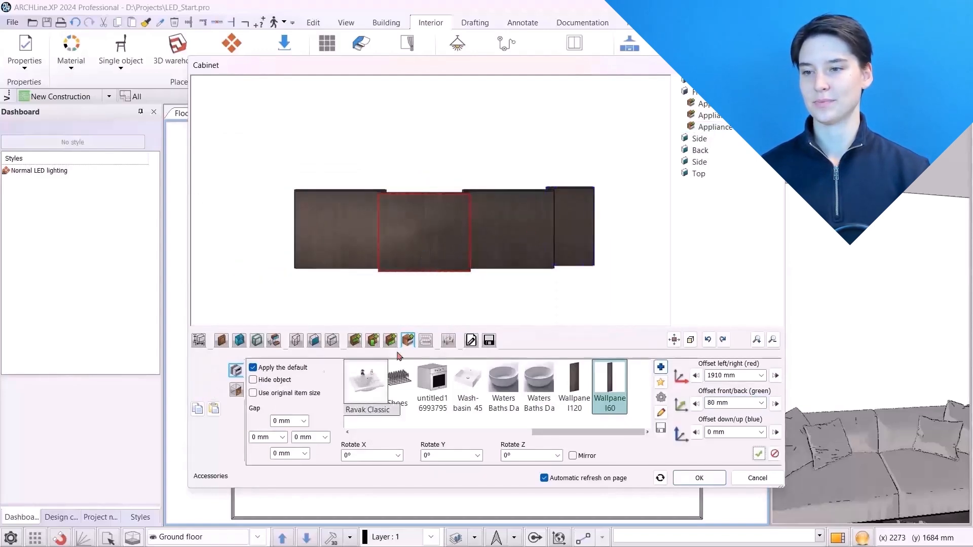
left_click(710, 376)
type("-1910")
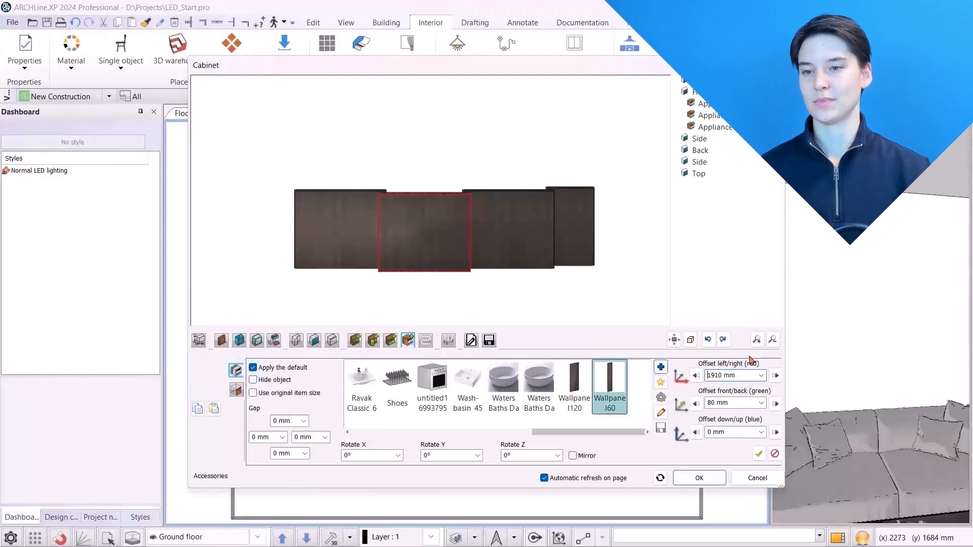
left_click(758, 454)
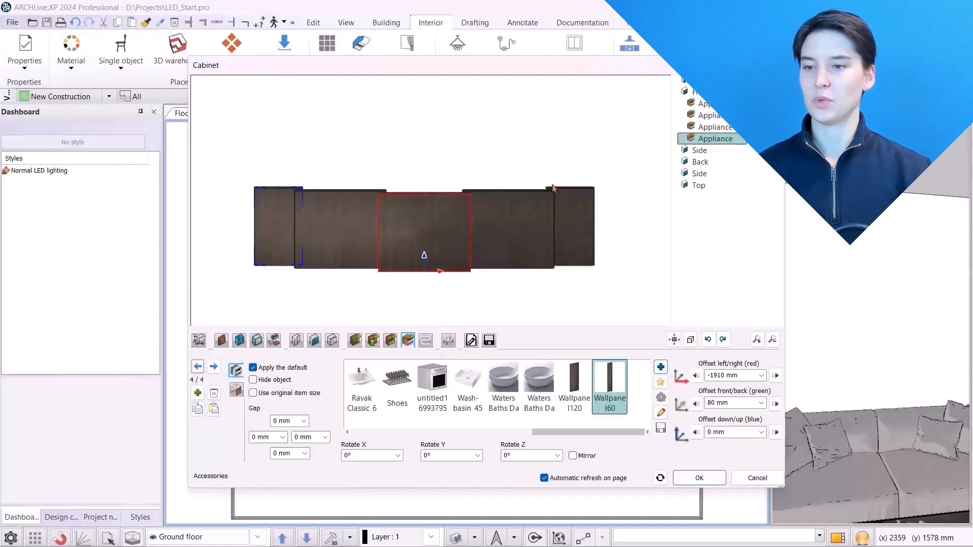
Add an LED lighting strip to the cabinet with vertical orientation
left_click(427, 341)
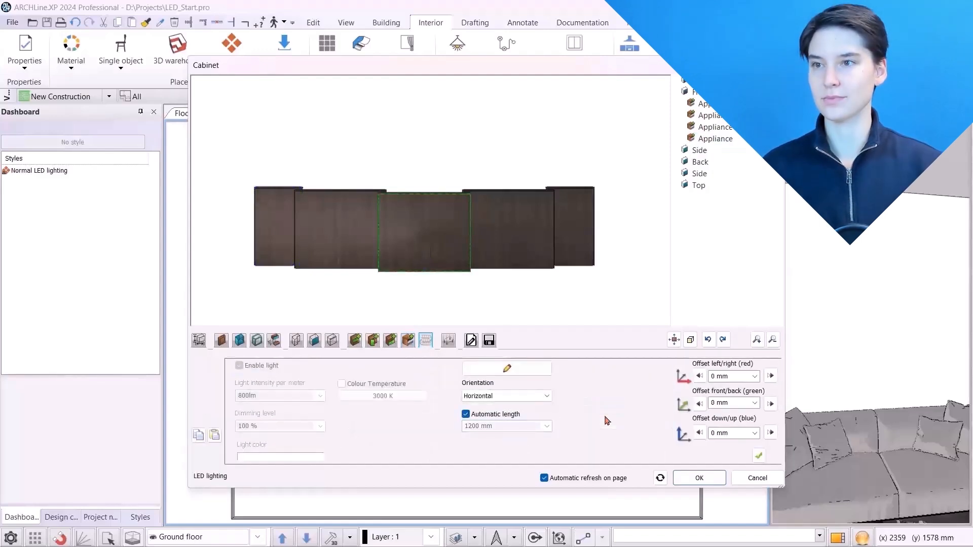
left_click(527, 397)
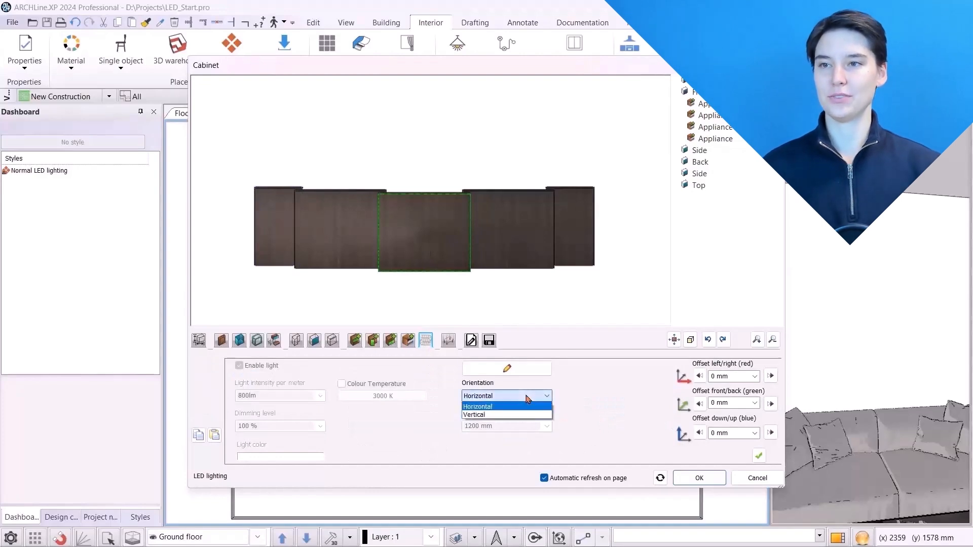
left_click(487, 415)
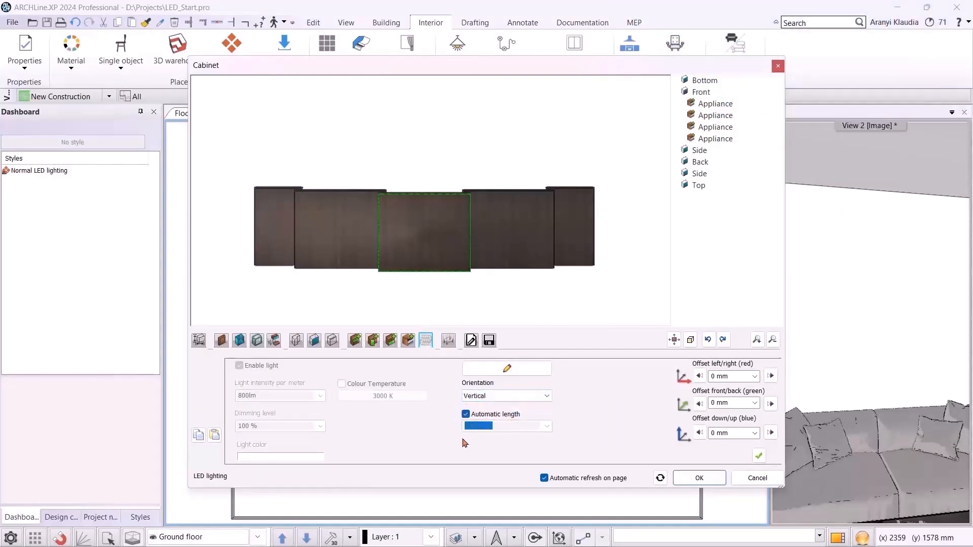
left_click(759, 456)
Offset the LED strip 580 mm left/right and 20 mm front/back
left_click(427, 203)
scroll(426, 203, "up", 4)
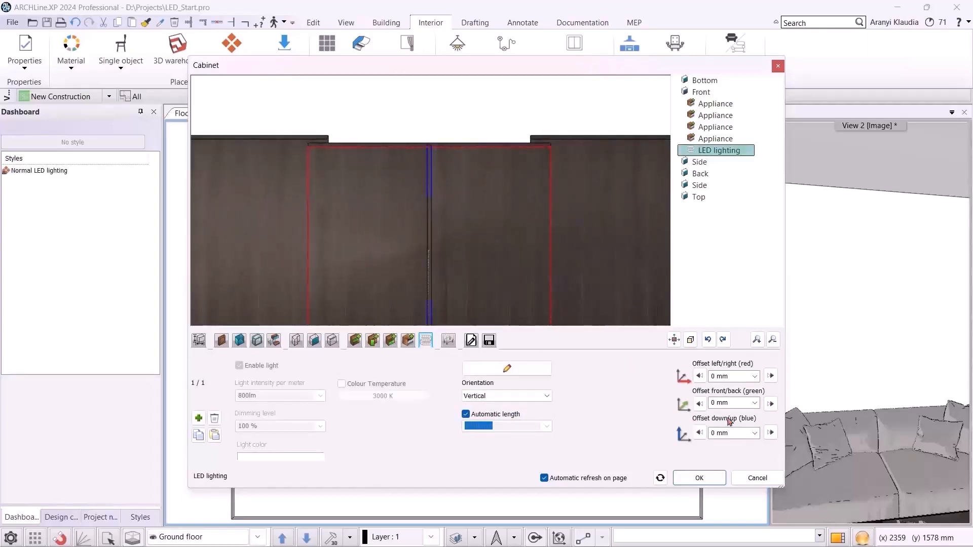
scroll(441, 299, "down", 3)
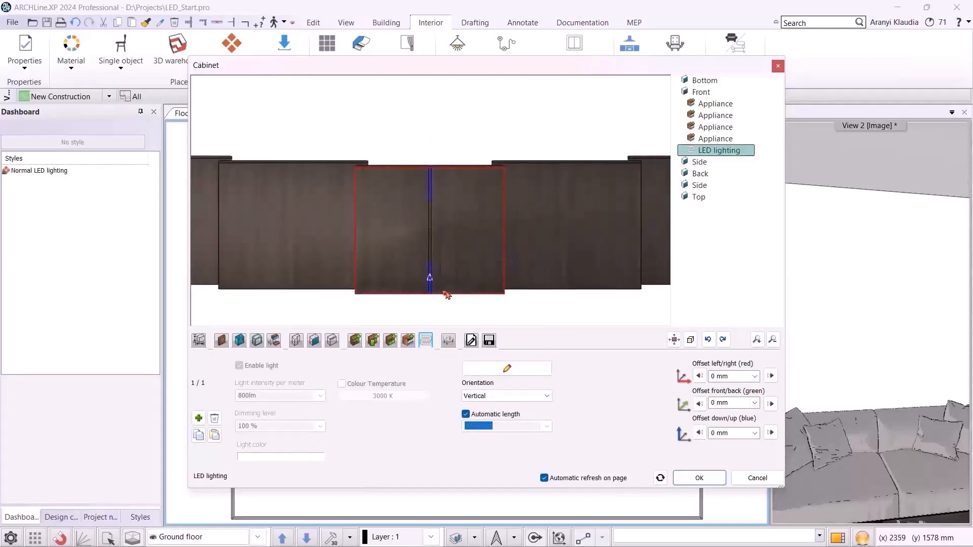
left_click(739, 377)
type("580")
key("Return")
left_click(735, 402)
type("20")
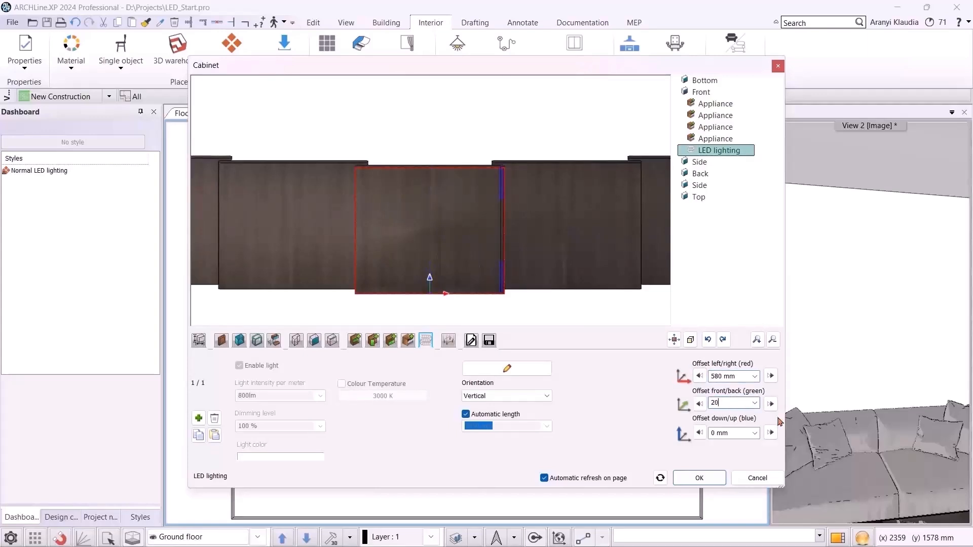
key("Return")
scroll(496, 175, "up", 4)
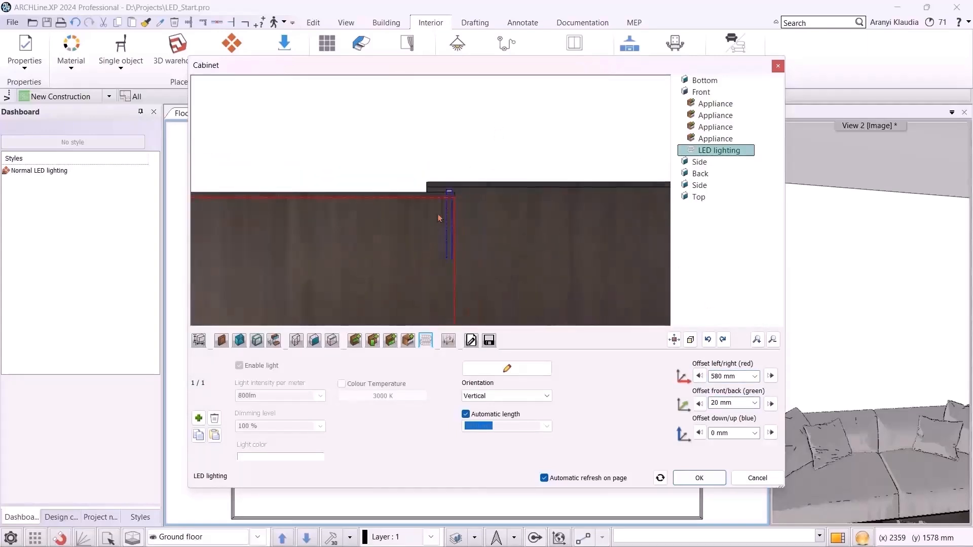
scroll(497, 174, "down", 4)
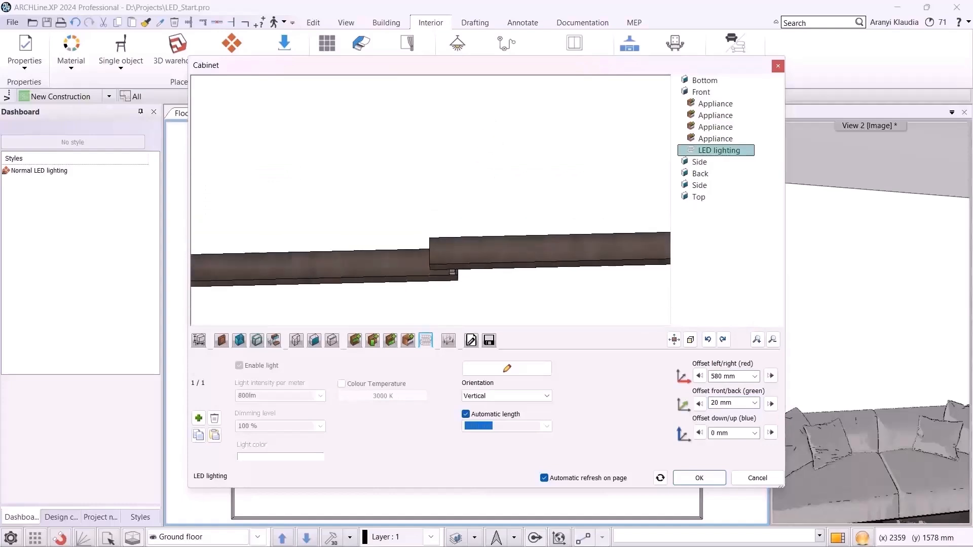
scroll(410, 215, "down", 2)
middle_click_drag(409, 215, 479, 201)
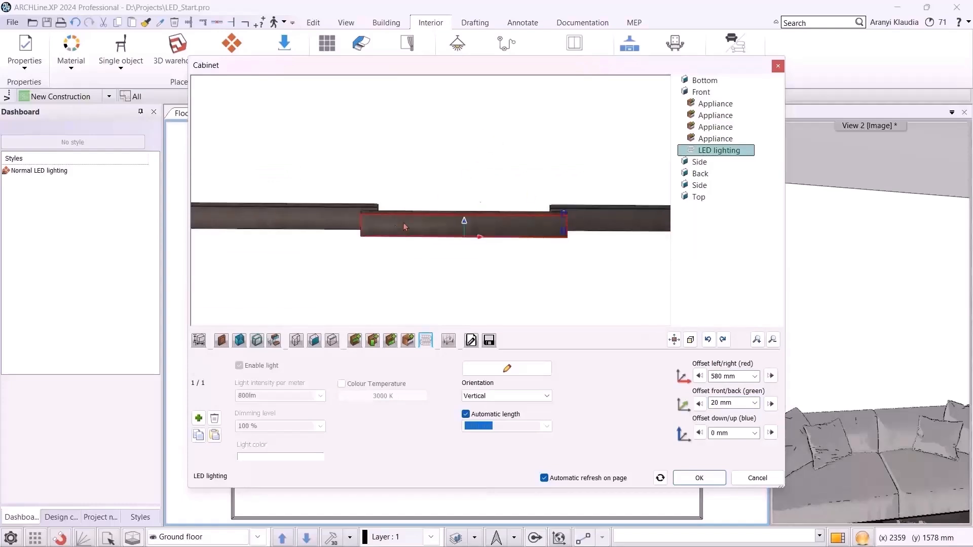
Add a second LED strip with a left/right offset of -580 mm
left_click(198, 418)
double_click(712, 375)
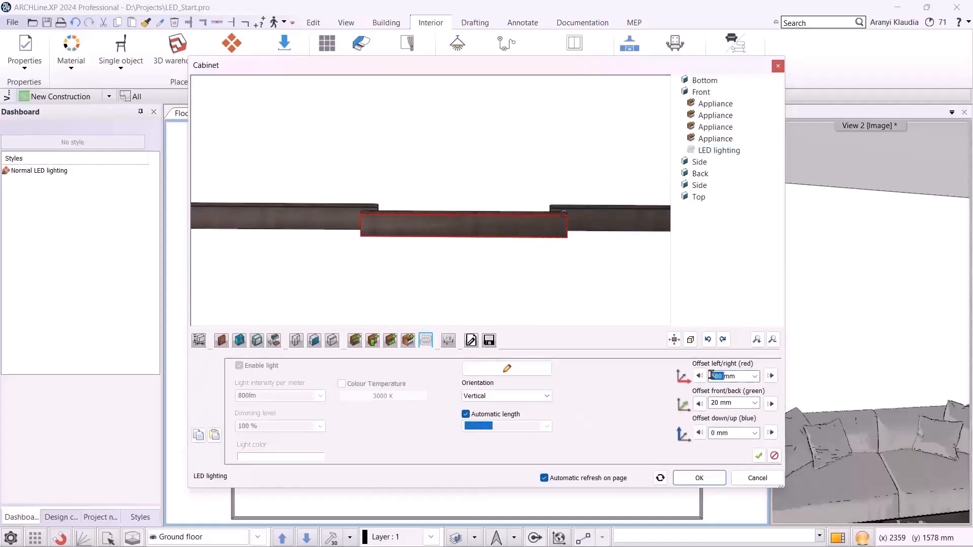
type("-580")
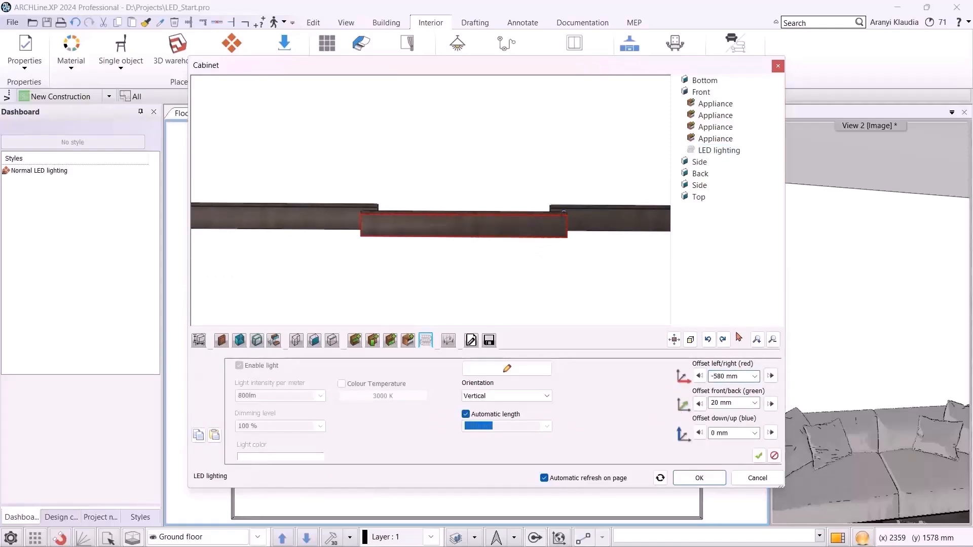
left_click(759, 456)
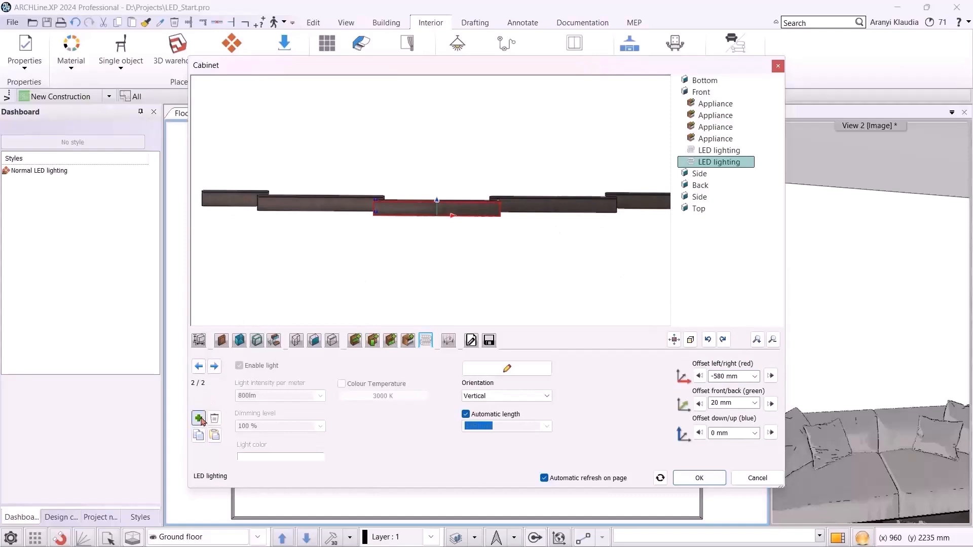
Add a third LED strip with a left/right offset of 1680 mm and front/back offset of 60 mm
left_click(199, 419)
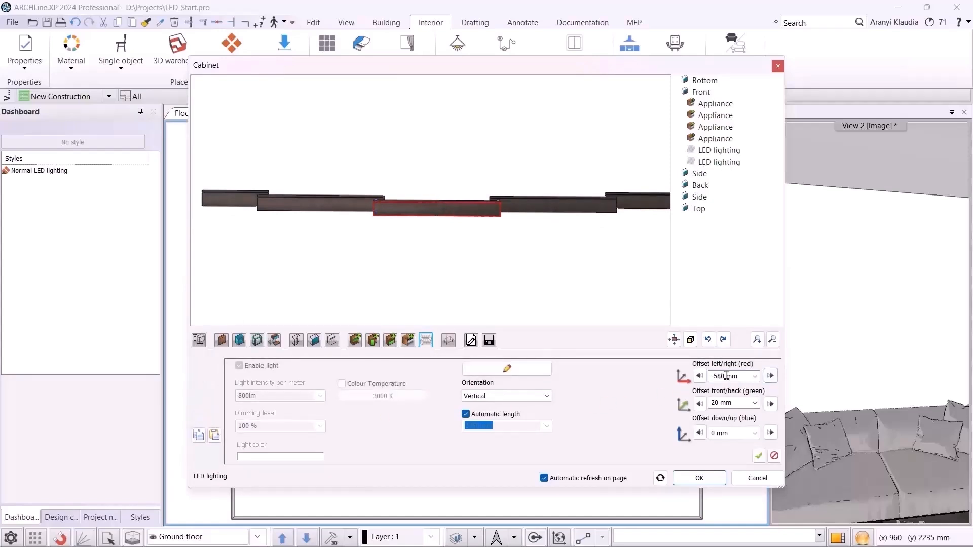
left_click_drag(741, 380, 620, 383)
key("BackSpace")
type("1680")
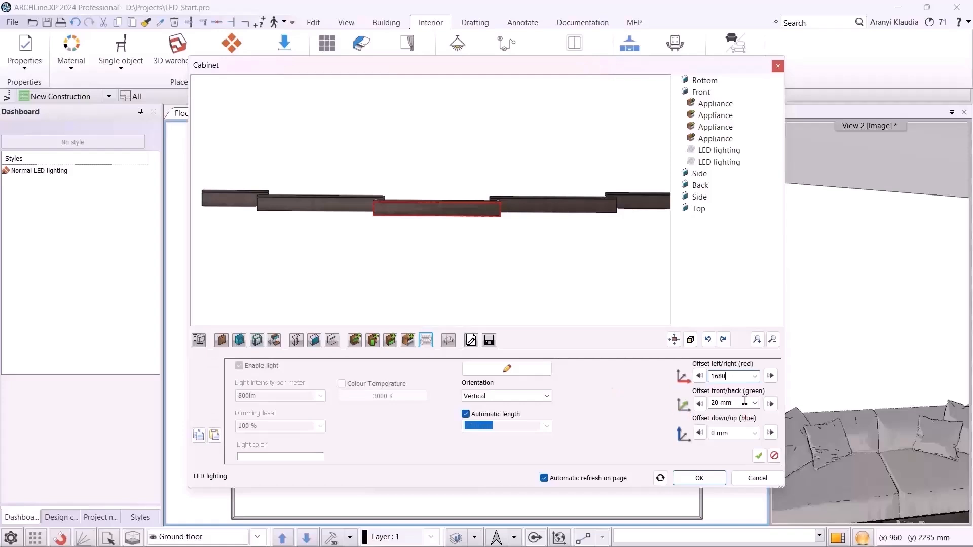
left_click(745, 400)
type("60")
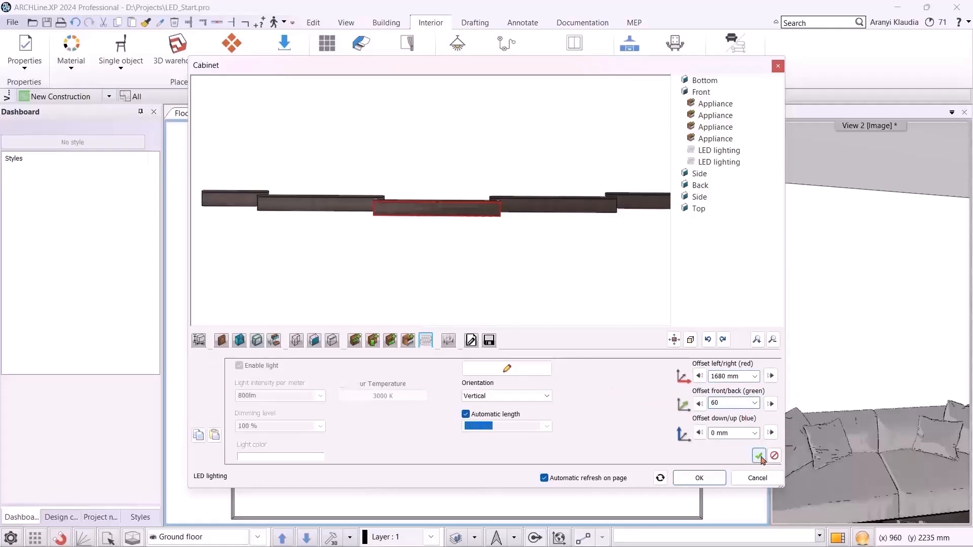
left_click(759, 456)
Add a fourth LED strip with a left/right offset of -1680 mm
scroll(494, 204, "up", 5)
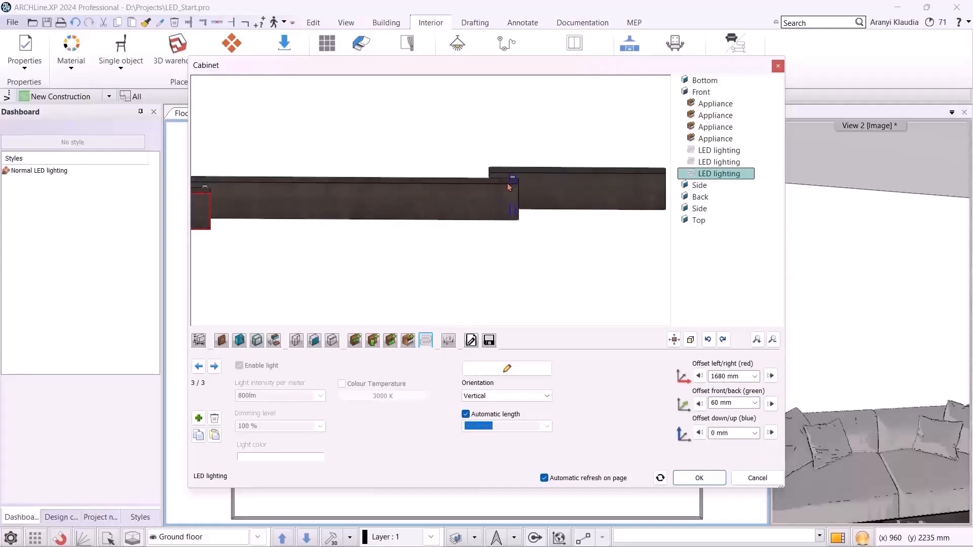
scroll(495, 223, "down", 5)
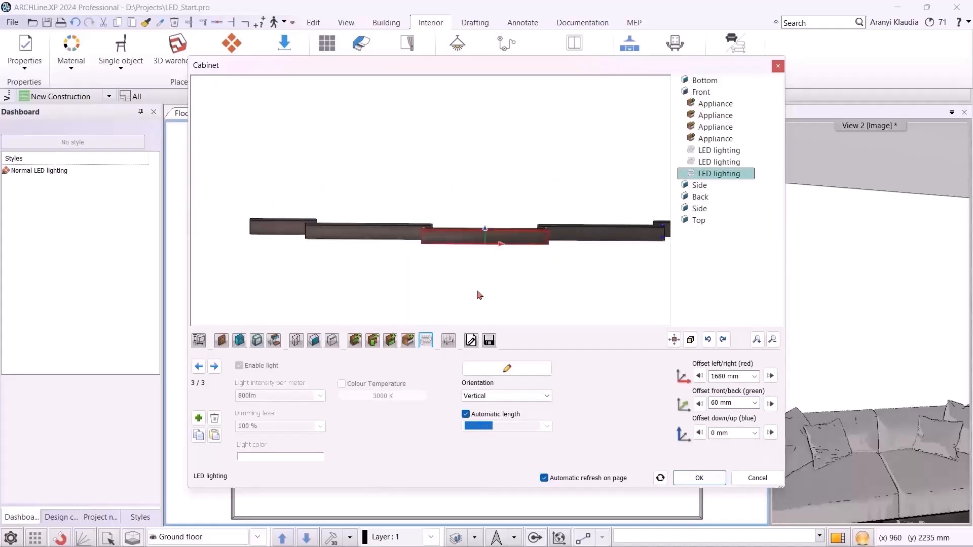
left_click(198, 418)
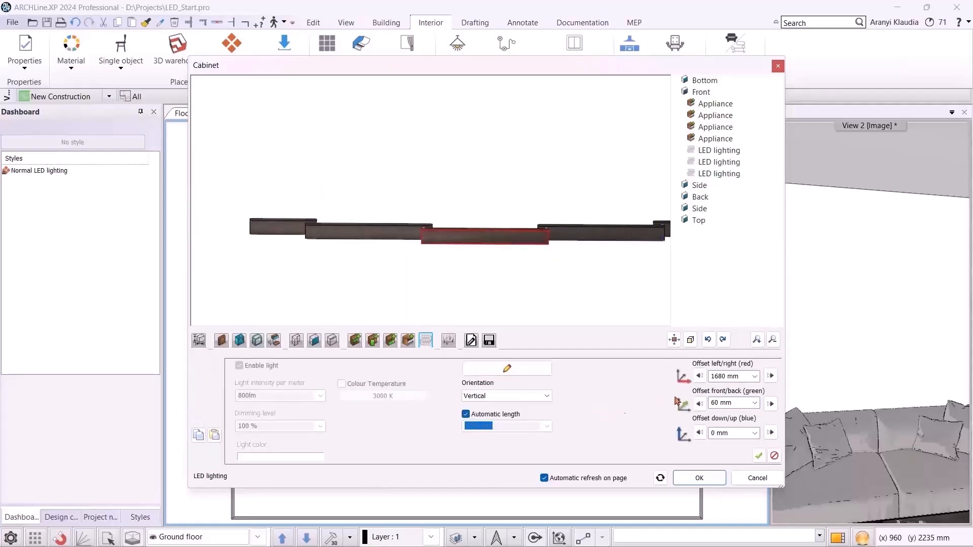
left_click(711, 375)
type("-")
left_click(758, 455)
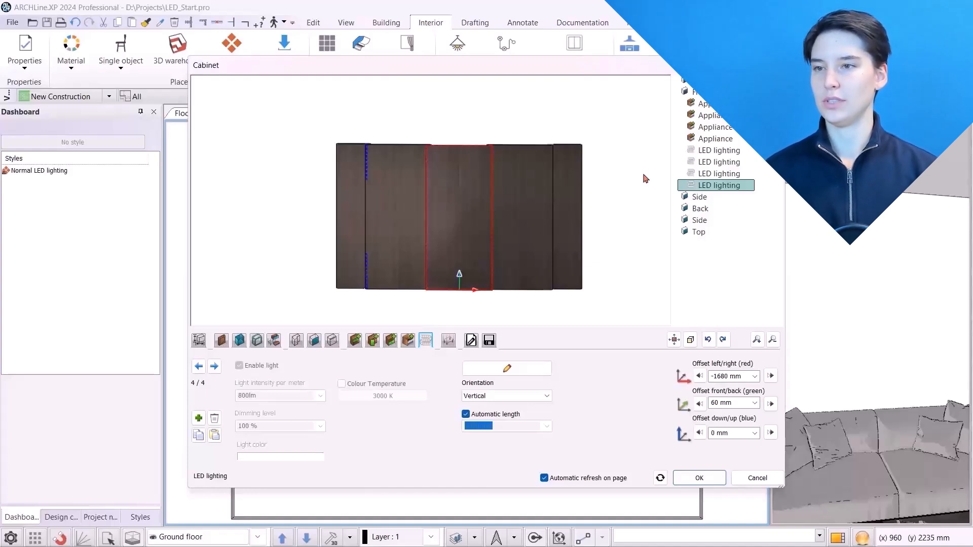
Apply the cabinet changes and accept the relative elevation prompt
left_click(699, 478)
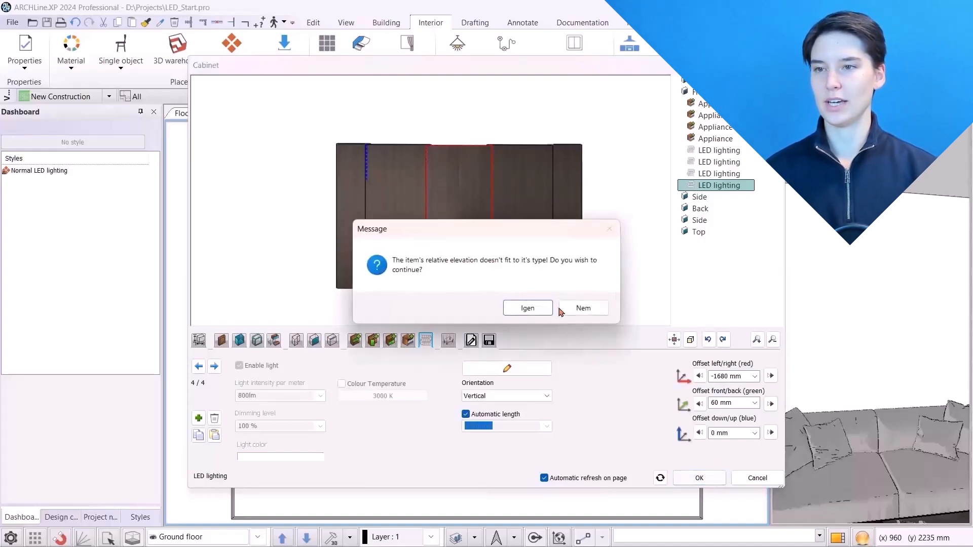
left_click(527, 308)
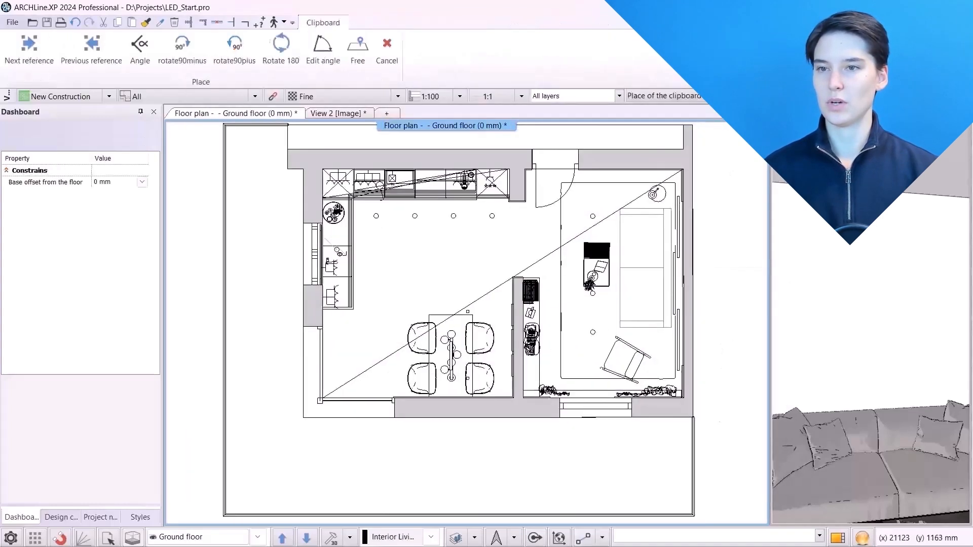
Edit the wall-panel cabinet in the floor plan and set its 2D representation to Top View
scroll(541, 243, "up", 3)
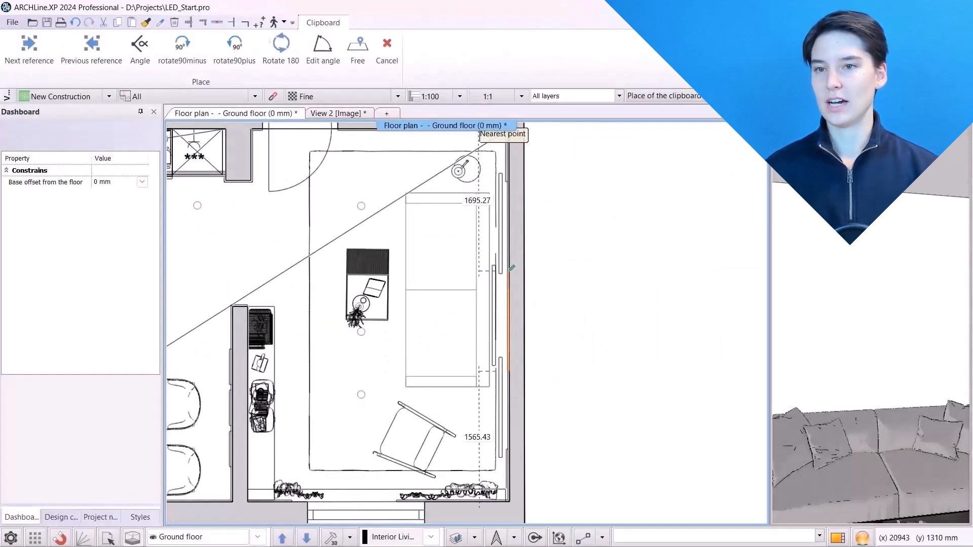
left_click(517, 299)
scroll(514, 296, "up", 3)
left_click(494, 245)
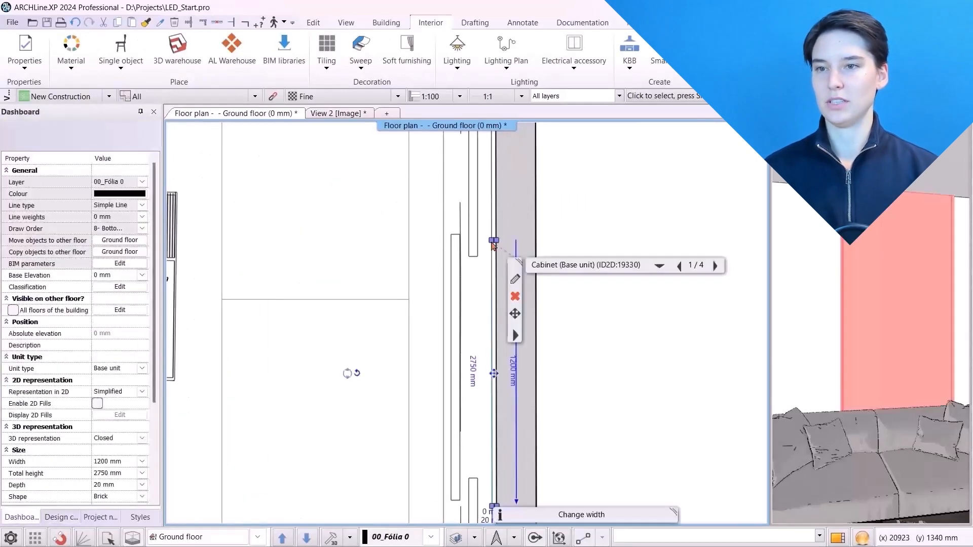
middle_click_drag(495, 246, 491, 147)
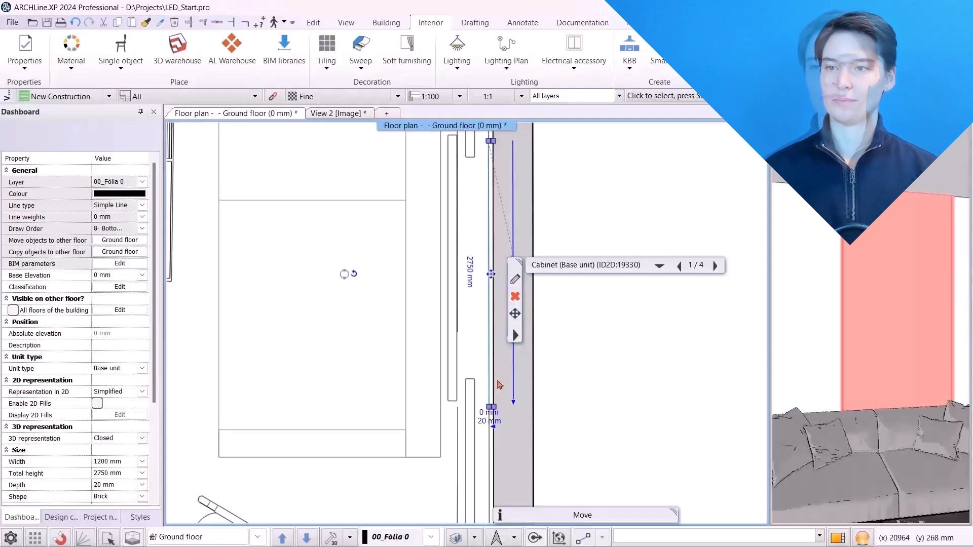
left_click(514, 280)
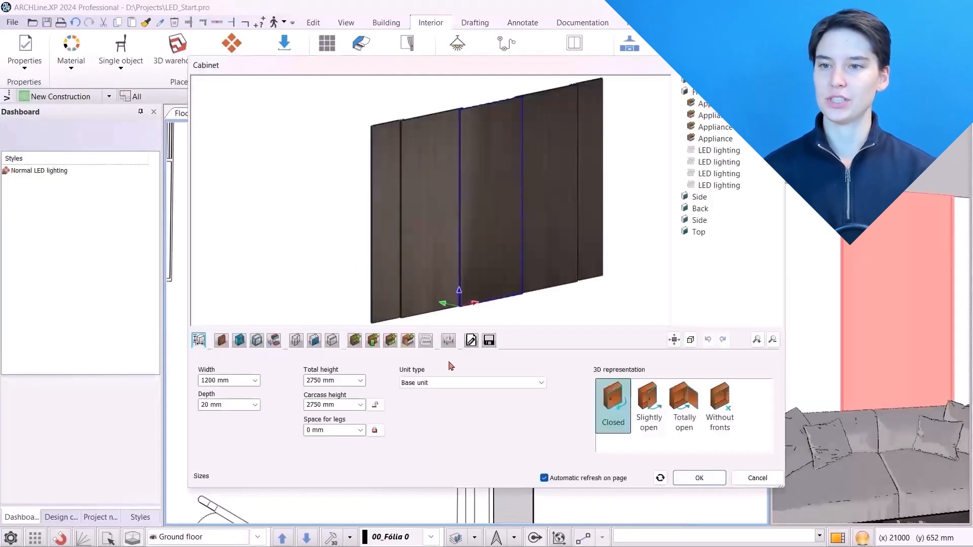
left_click(471, 340)
left_click(492, 384)
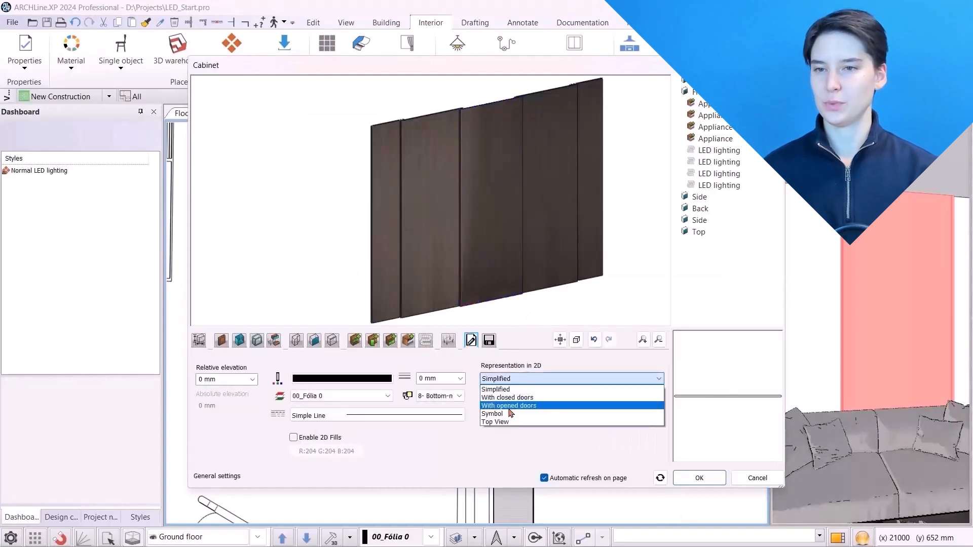
left_click(495, 419)
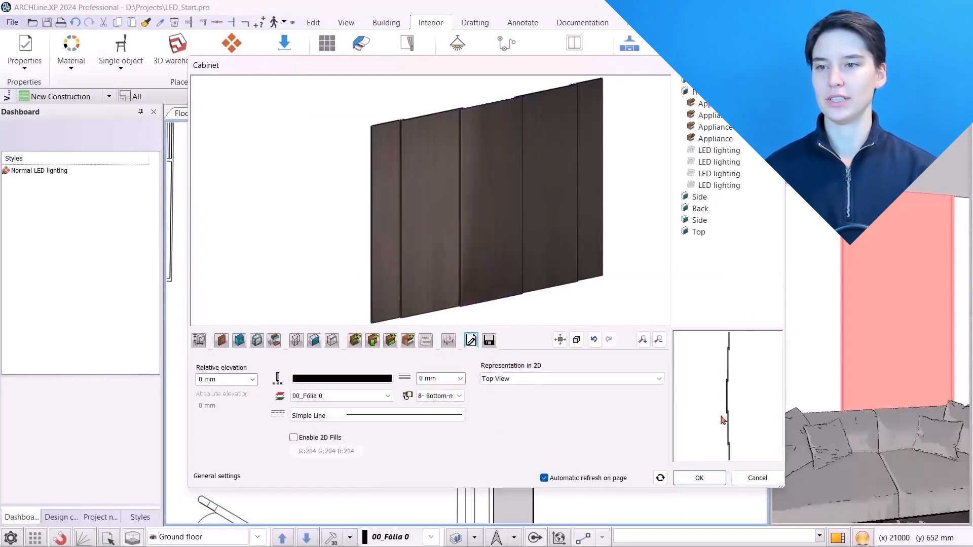
left_click(718, 484)
left_click(527, 308)
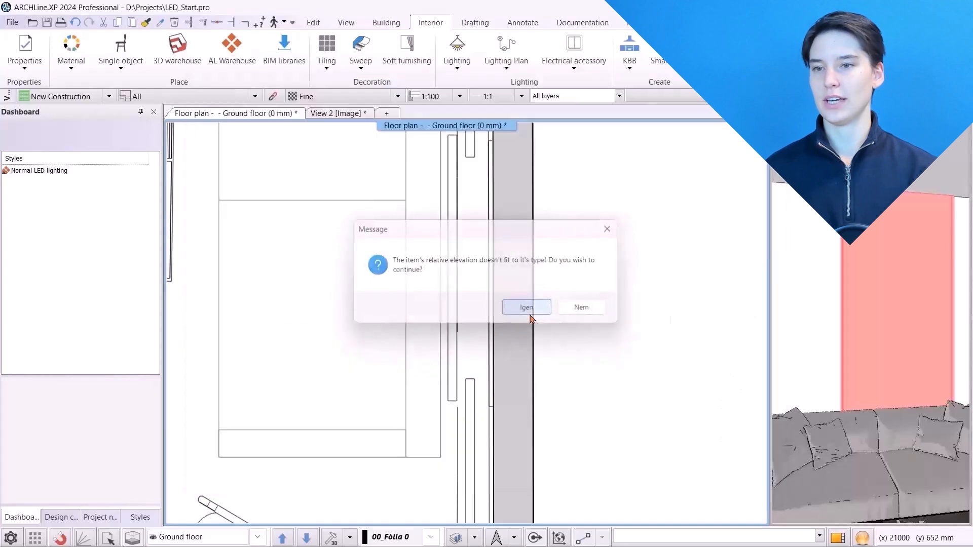
Try to reposition the wall-panel cabinet against the wall with Move and review it in the 3D view
left_click(500, 398)
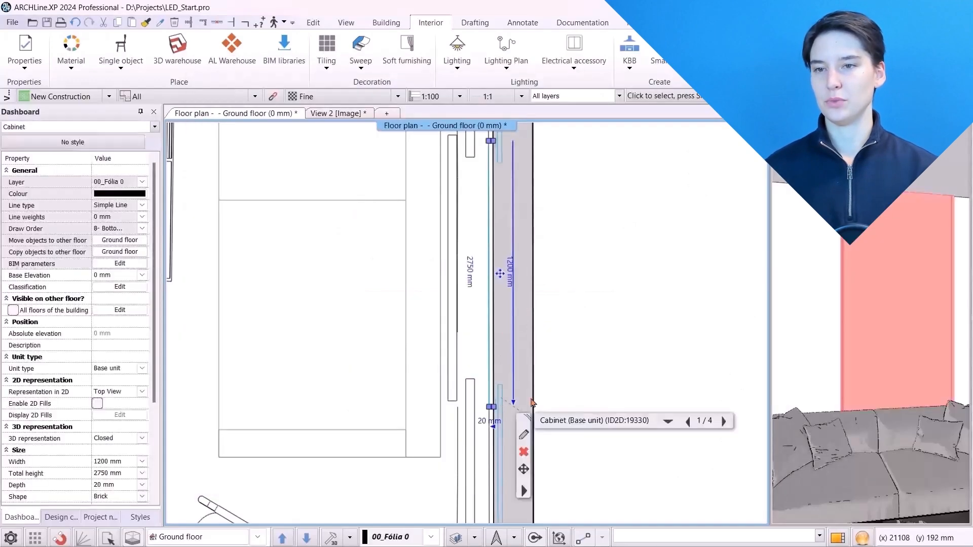
left_click(524, 470)
left_click(595, 213)
scroll(467, 339, "down", 5)
scroll(476, 446, "up", 7)
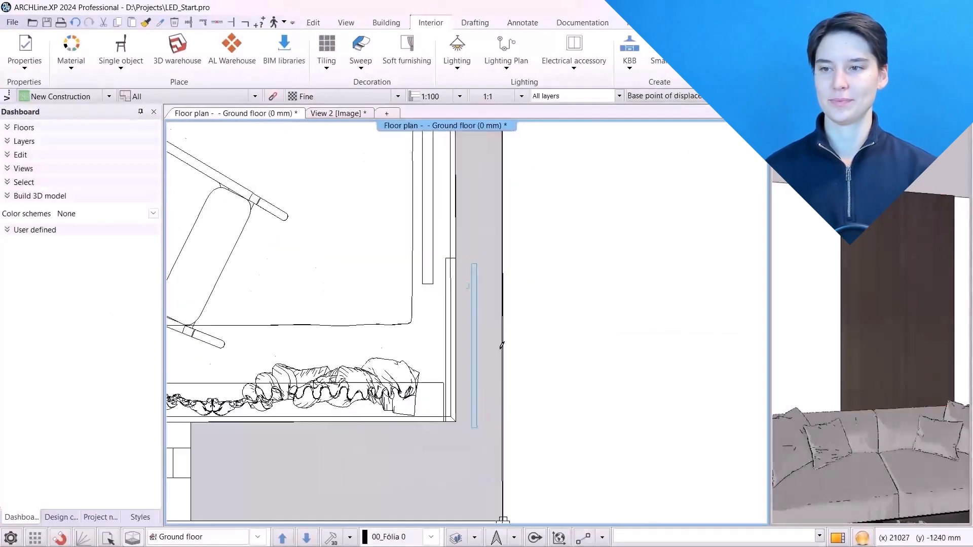
left_click(467, 427)
left_click(456, 427)
scroll(456, 423, "down", 6)
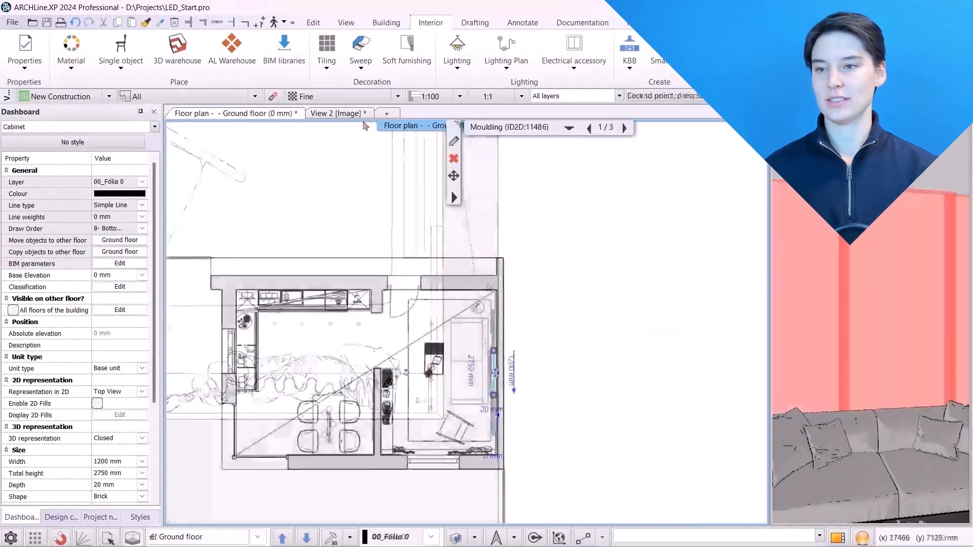
left_click(349, 113)
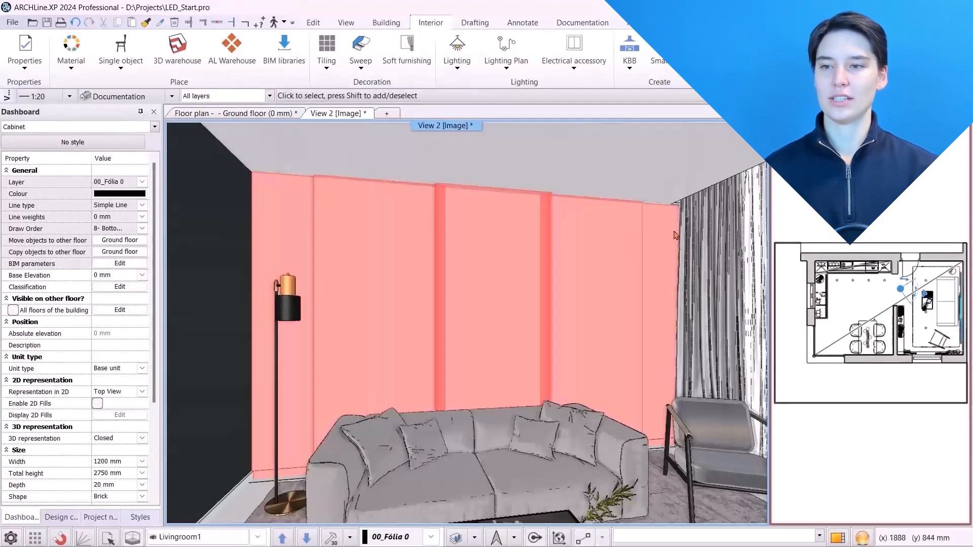
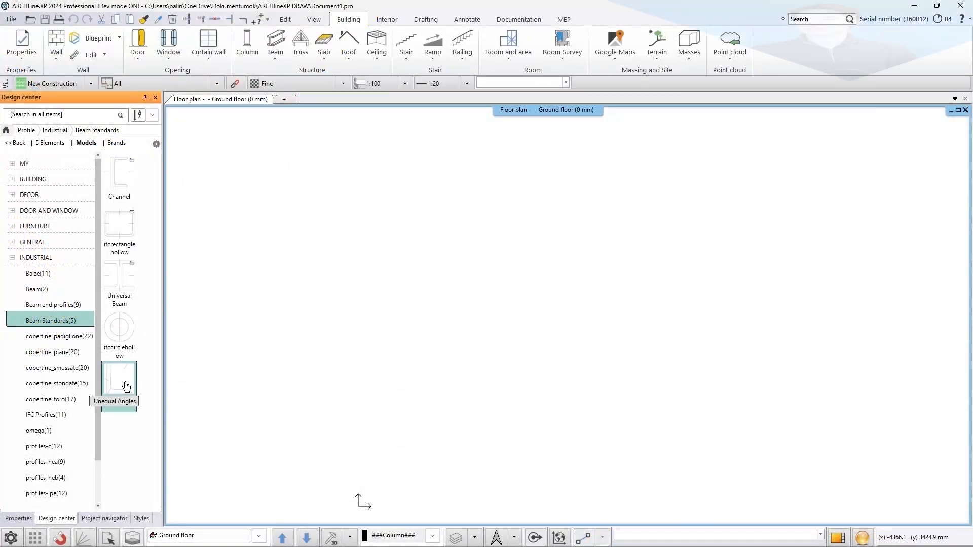
Open the Unequal Angles beam profile for editing and set its height to 200
left_click(127, 387)
double_click(99, 300)
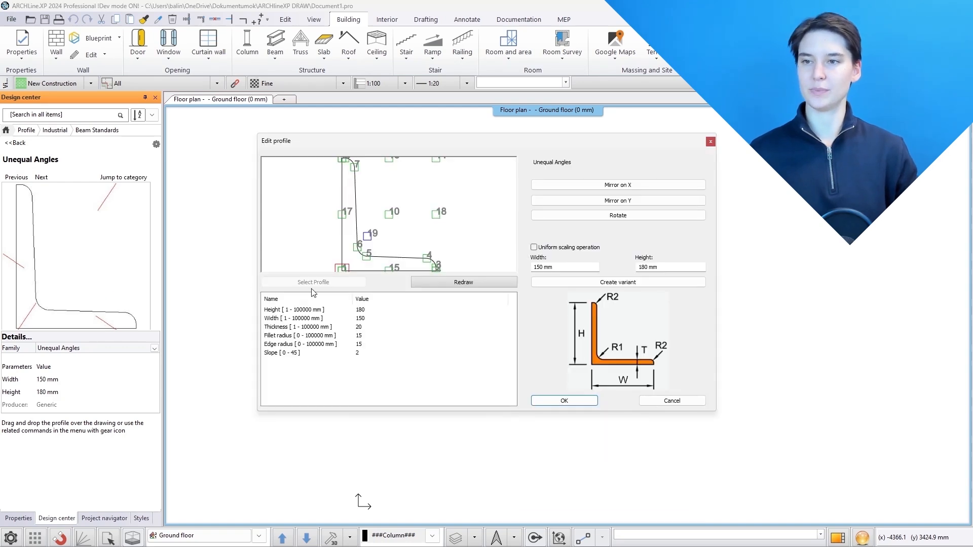
left_click(372, 310)
left_click(372, 309)
key("Return")
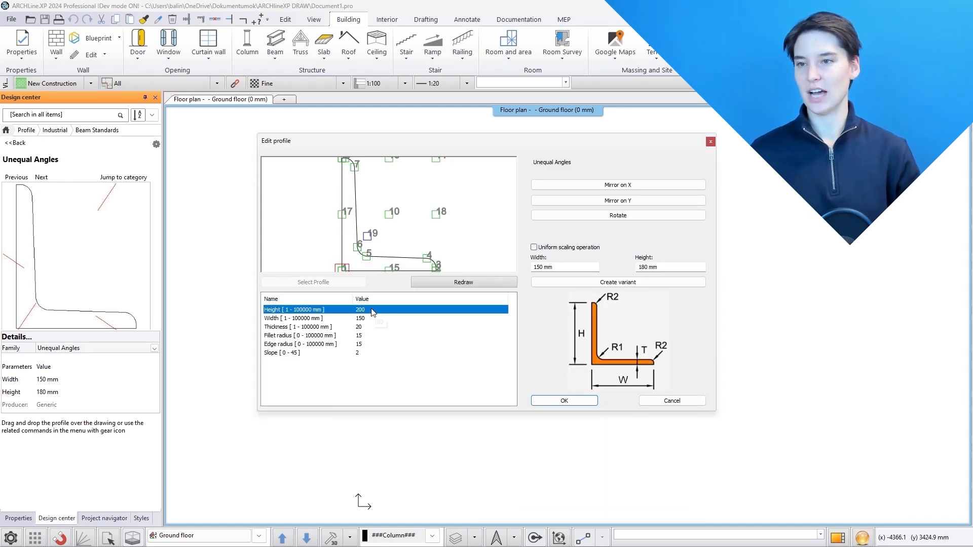
Set the profile's width to 170 and its thickness to 25
double_click(371, 318)
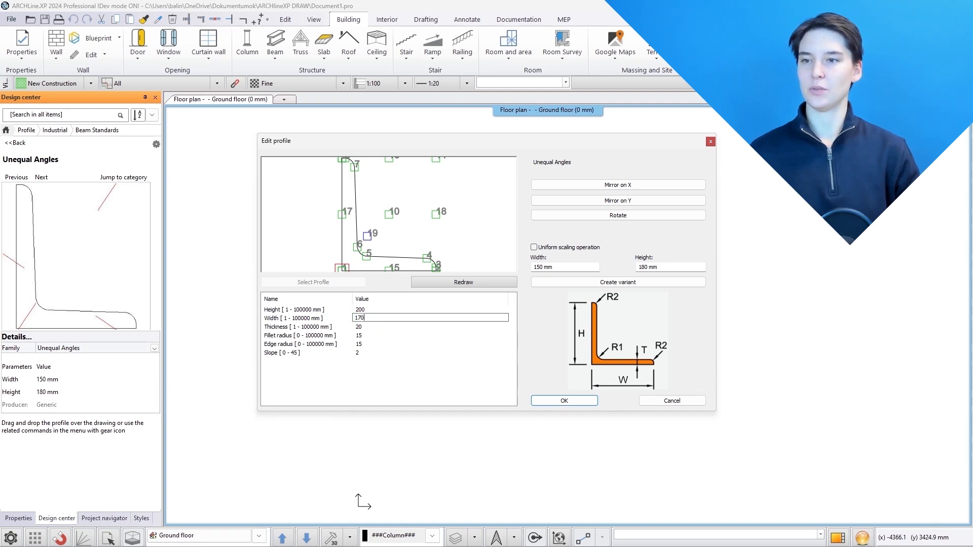
key("Return")
double_click(370, 327)
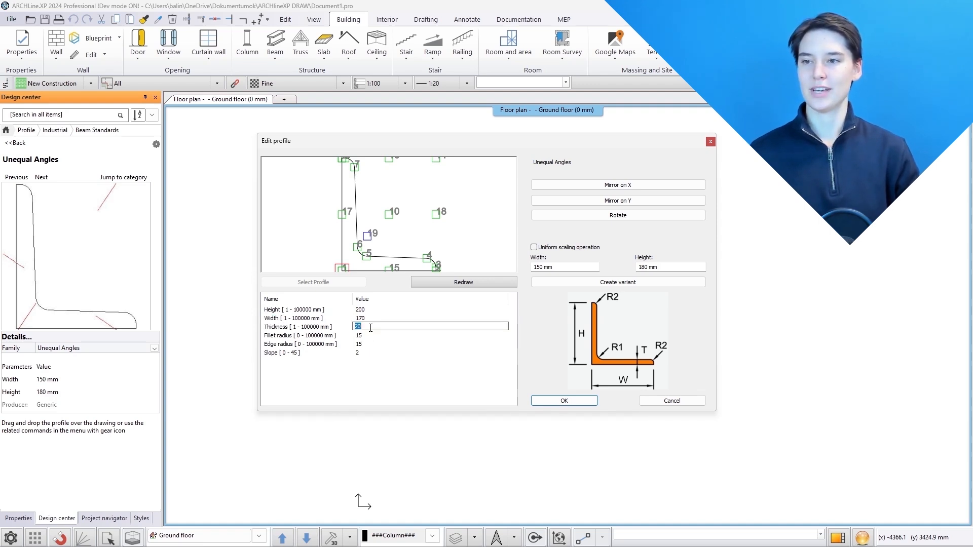
type("25")
key("Return")
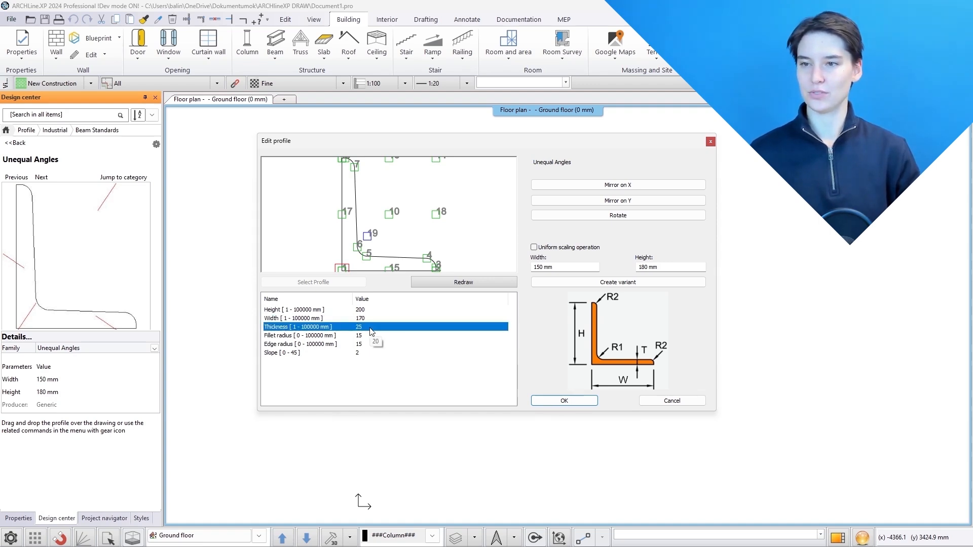
Set the fillet radius to 10 and the edge radius to 10
double_click(370, 335)
type("10")
key("Return")
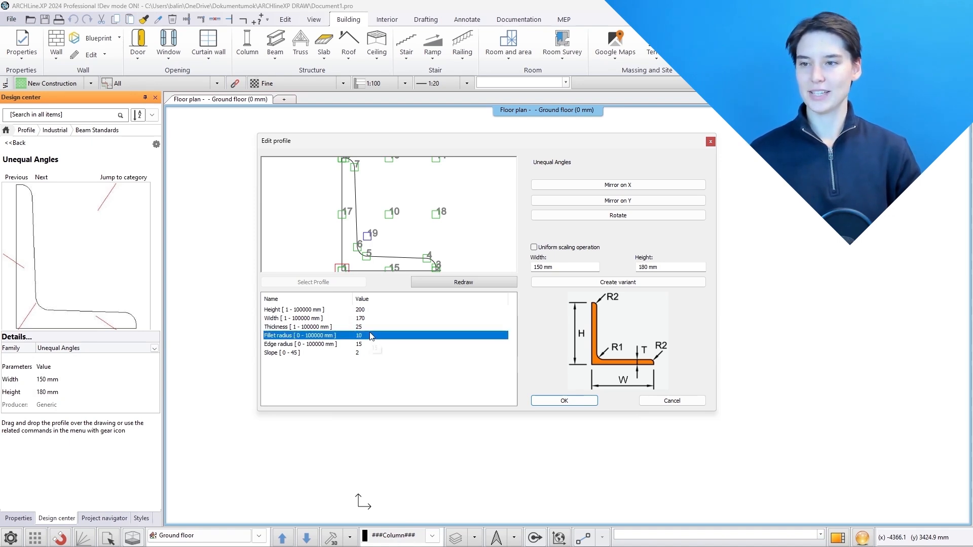
double_click(369, 343)
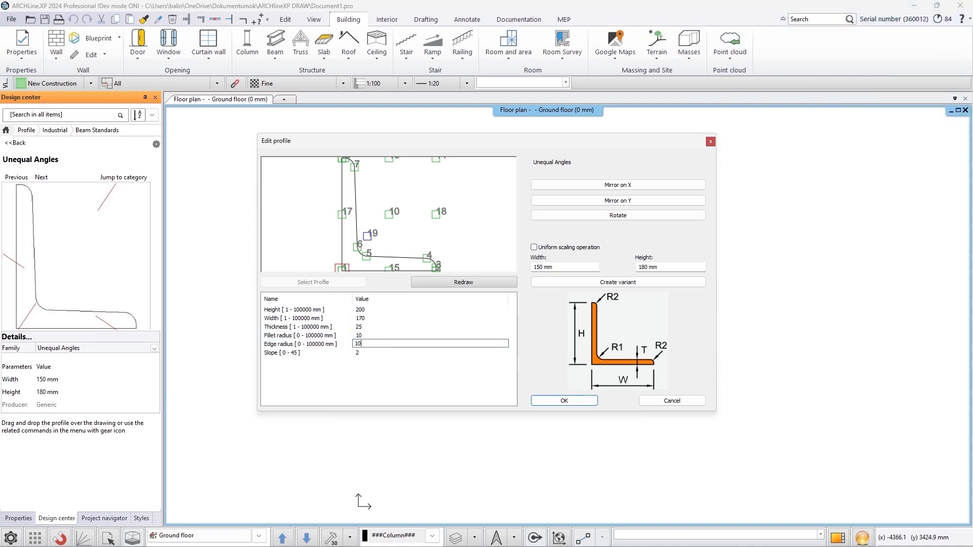
type("10")
key("Return")
Set the slope to 5 and redraw the profile preview
double_click(368, 353)
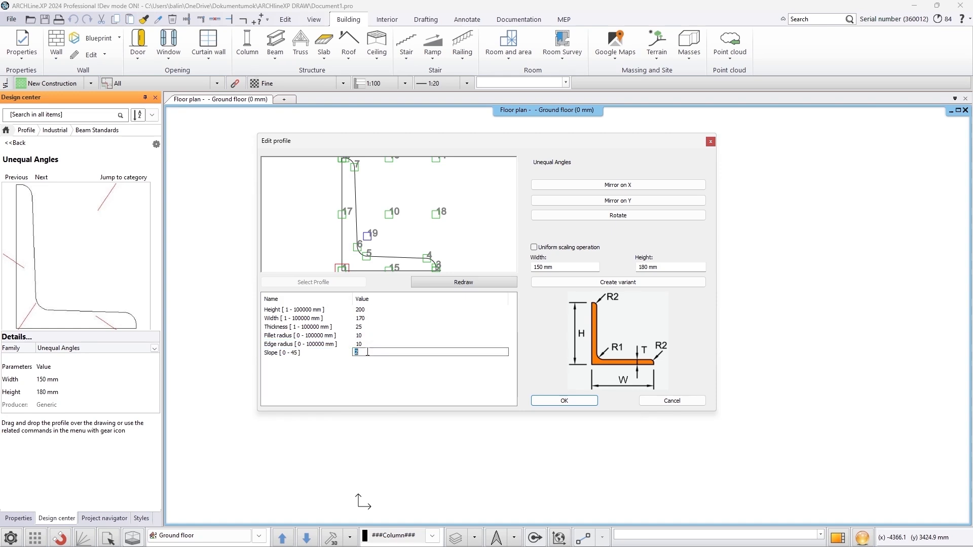
type("5")
key("Return")
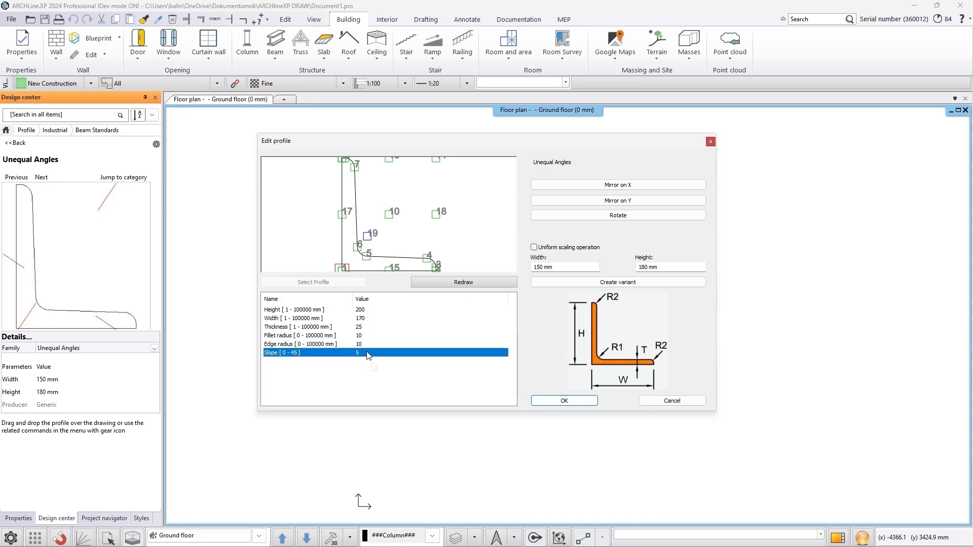
left_click(450, 284)
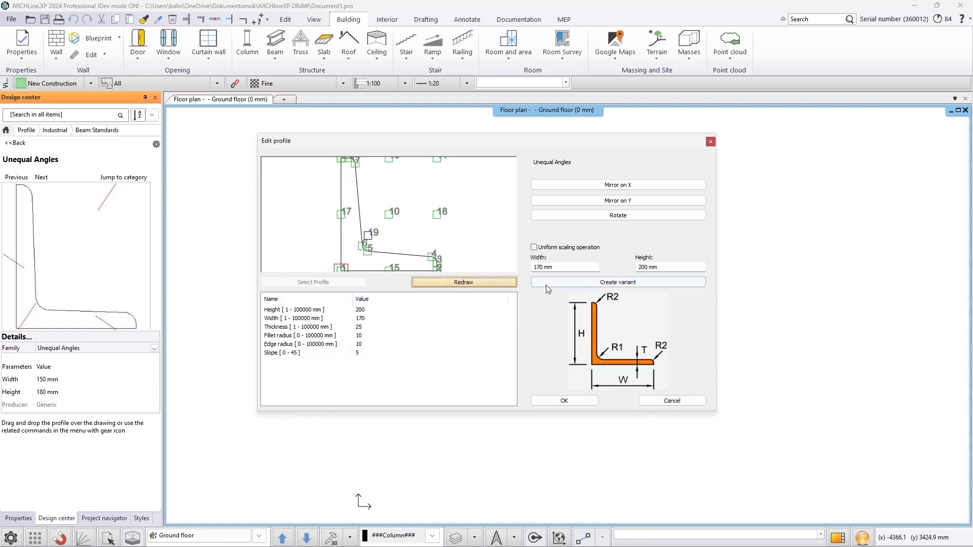
Create a library variant named Unequal Angles 200x170 under INDUSTRIAL, Beam Standards, and close the profile editor
left_click(586, 286)
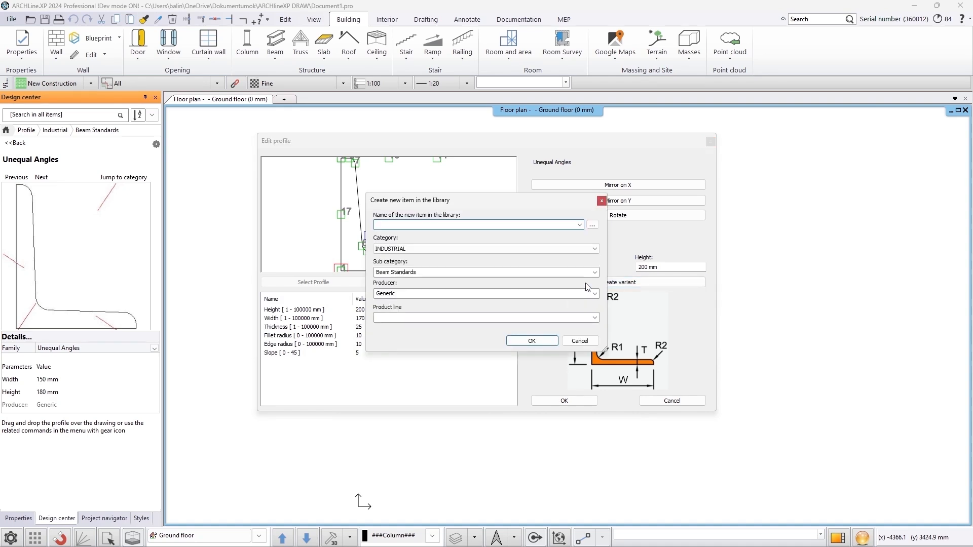
type("Unequal Angles 200x170")
left_click(532, 341)
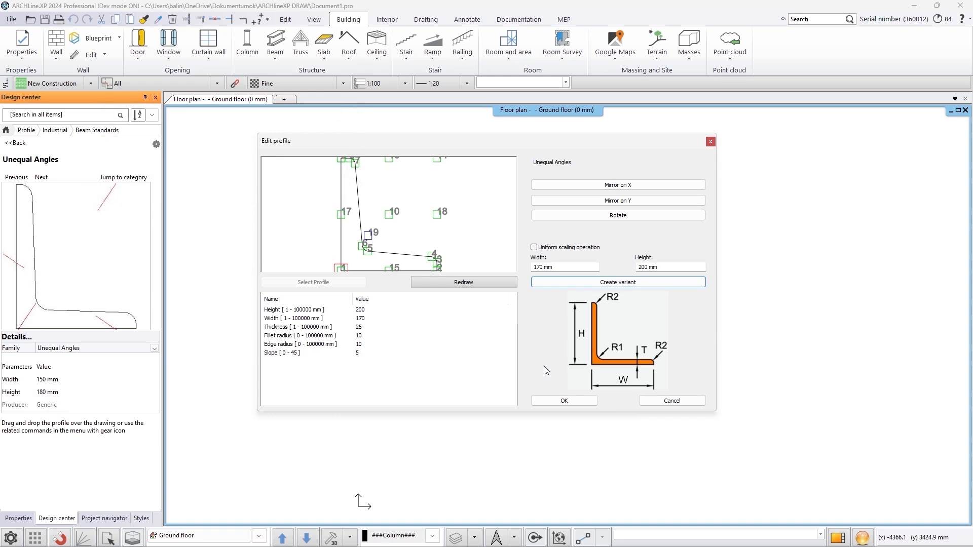
left_click(561, 401)
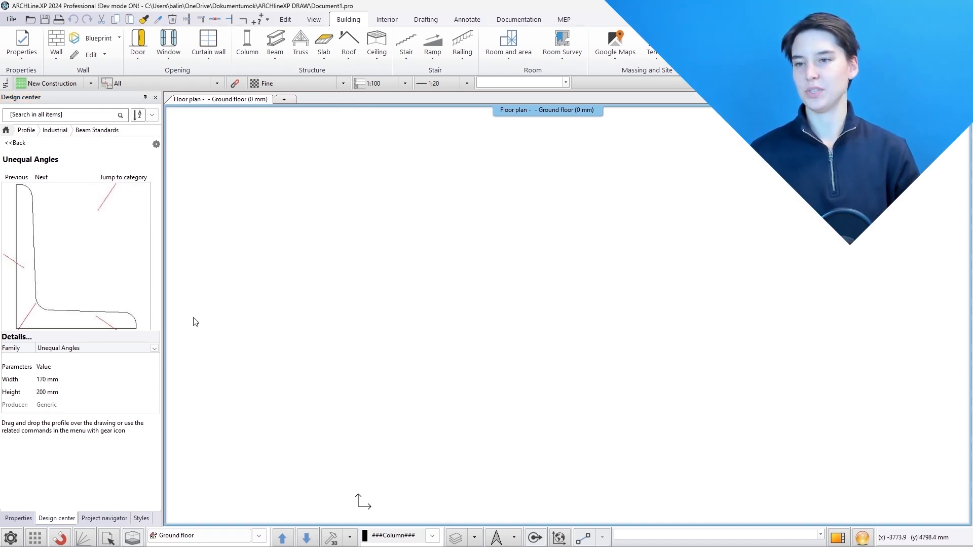
Switch the displayed Unequal Angles family between the original and the 200x170 variant to compare them
left_click(146, 352)
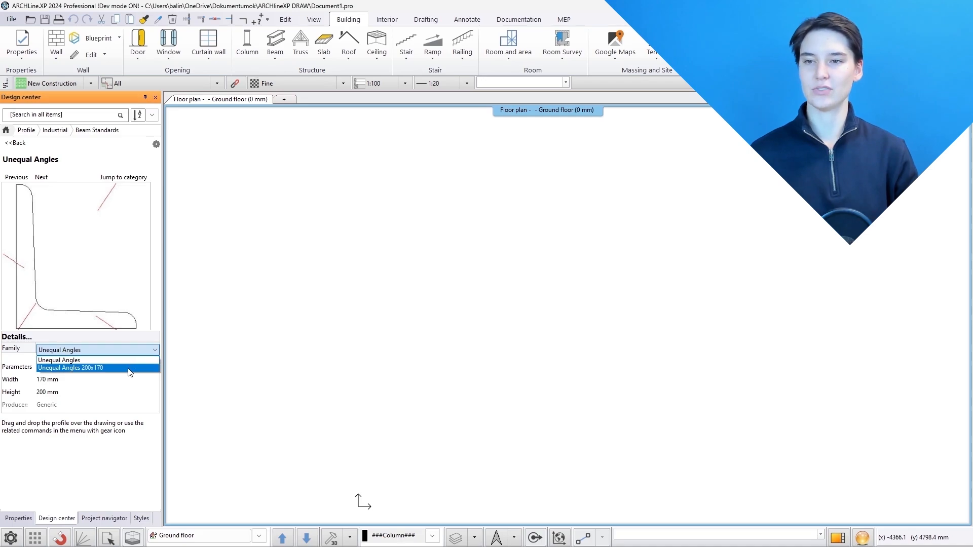
left_click(127, 366)
left_click(130, 353)
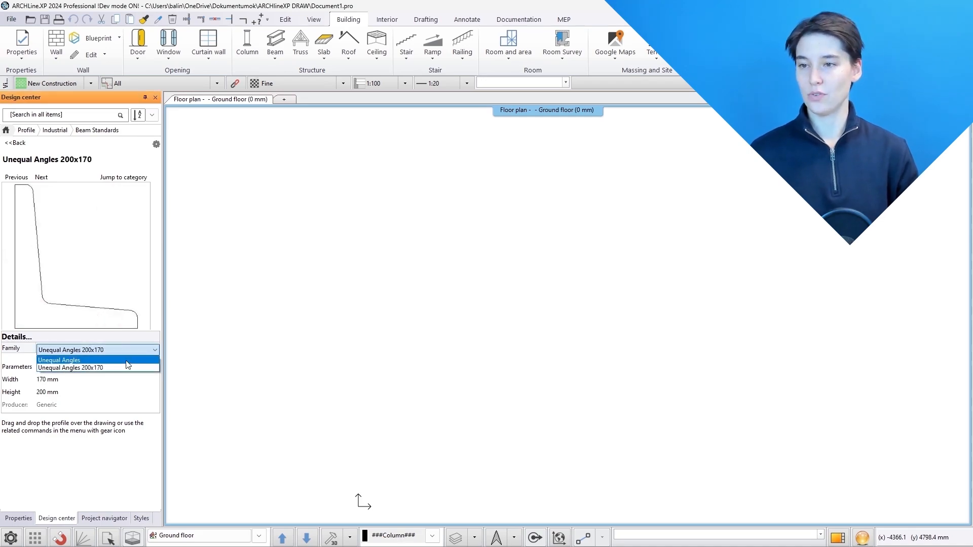
left_click(126, 367)
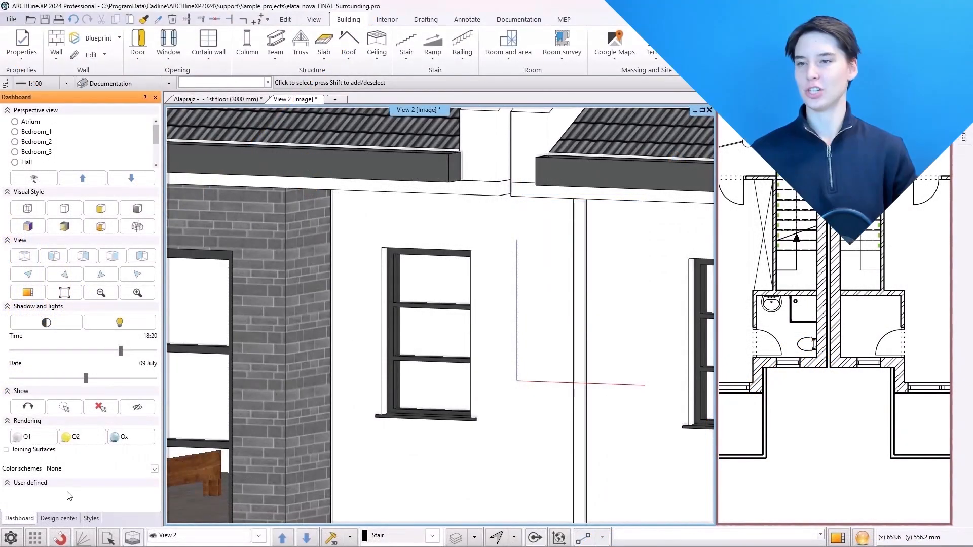
Download the shutter profile from the AL Warehouse's Profile, Door and Window, Shutter category
left_click(65, 519)
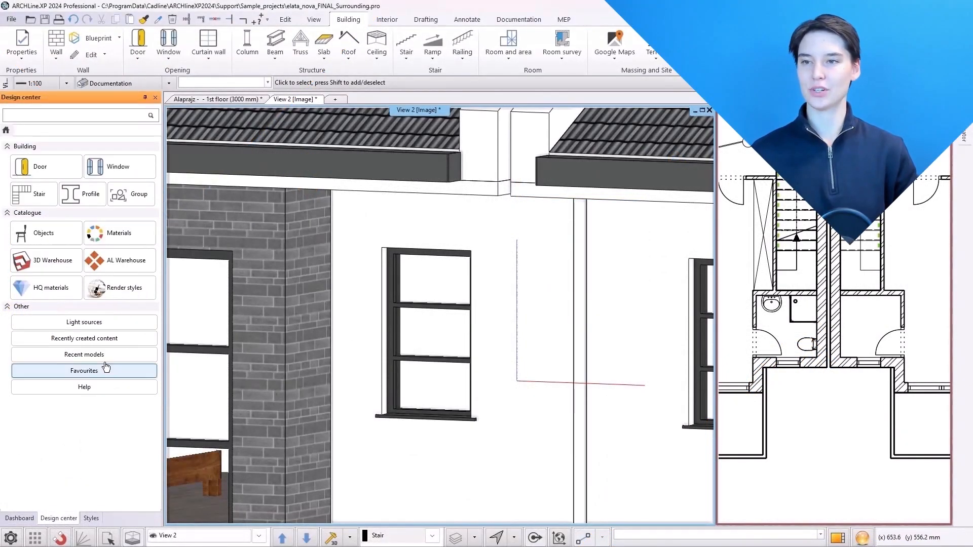
left_click(129, 257)
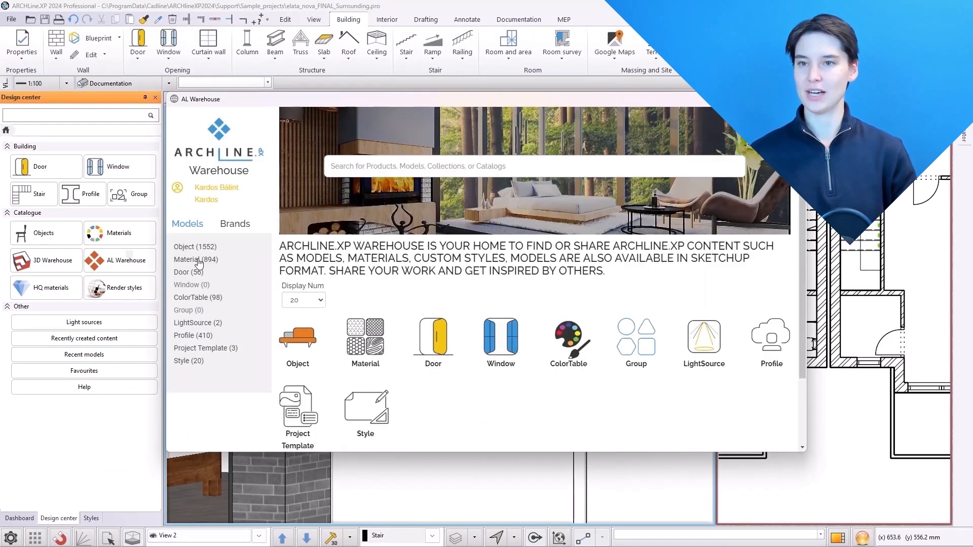
left_click(208, 361)
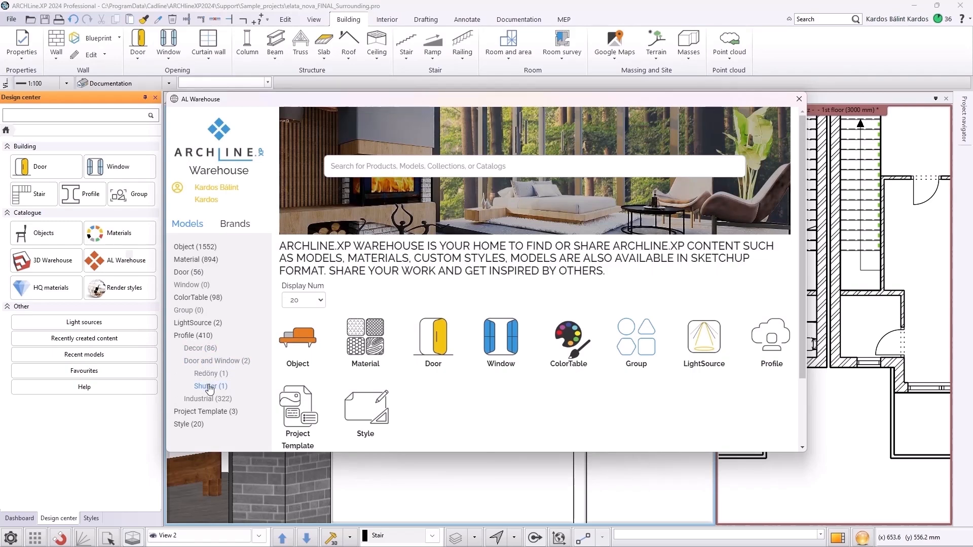
left_click(208, 387)
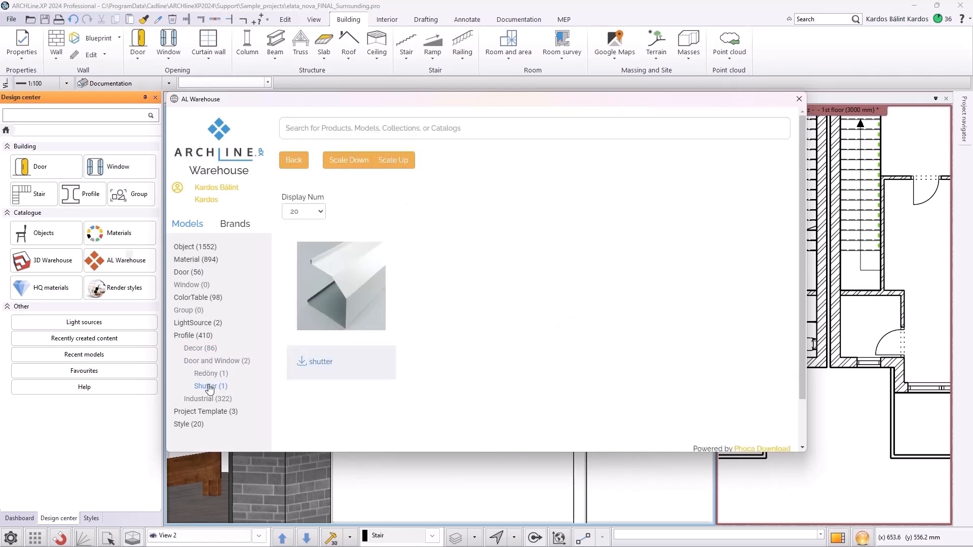
left_click(333, 289)
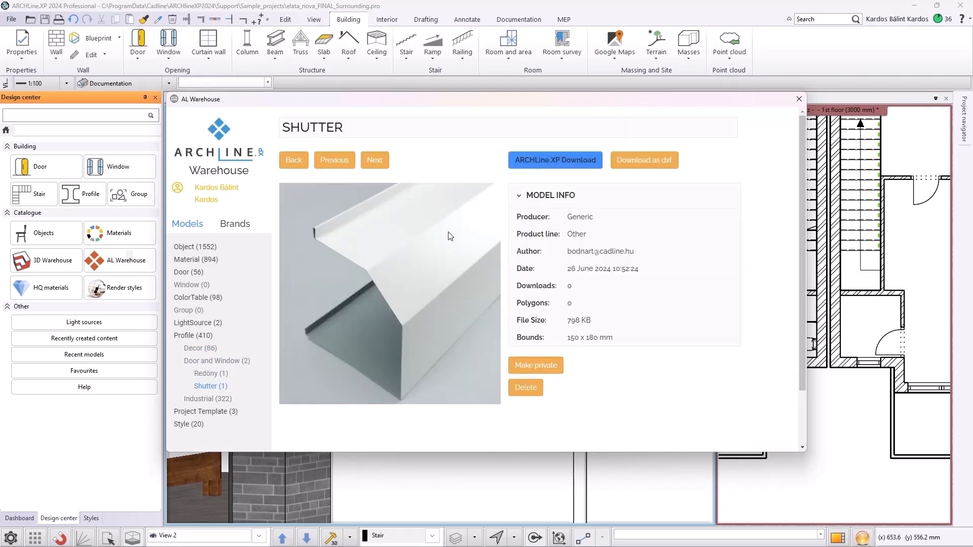
left_click(531, 161)
left_click(511, 315)
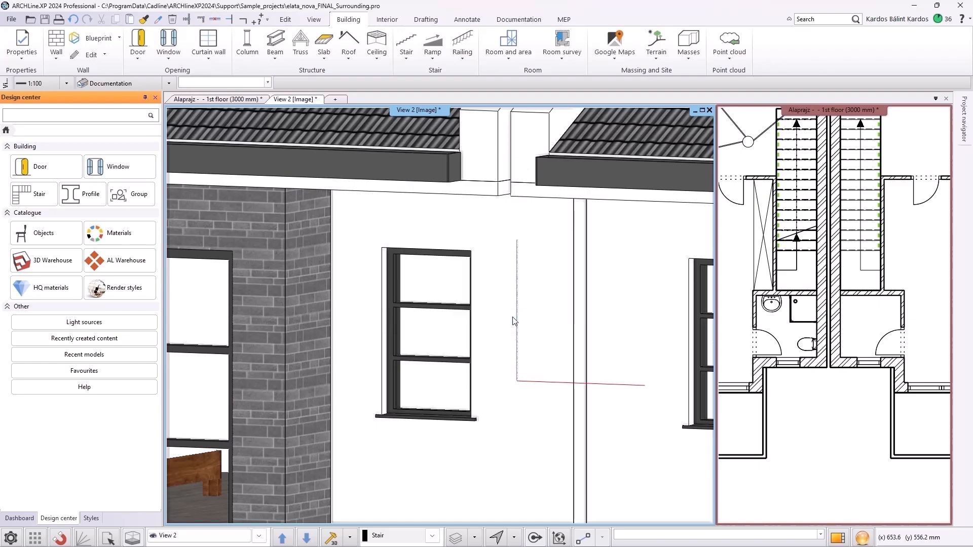
left_click(20, 175)
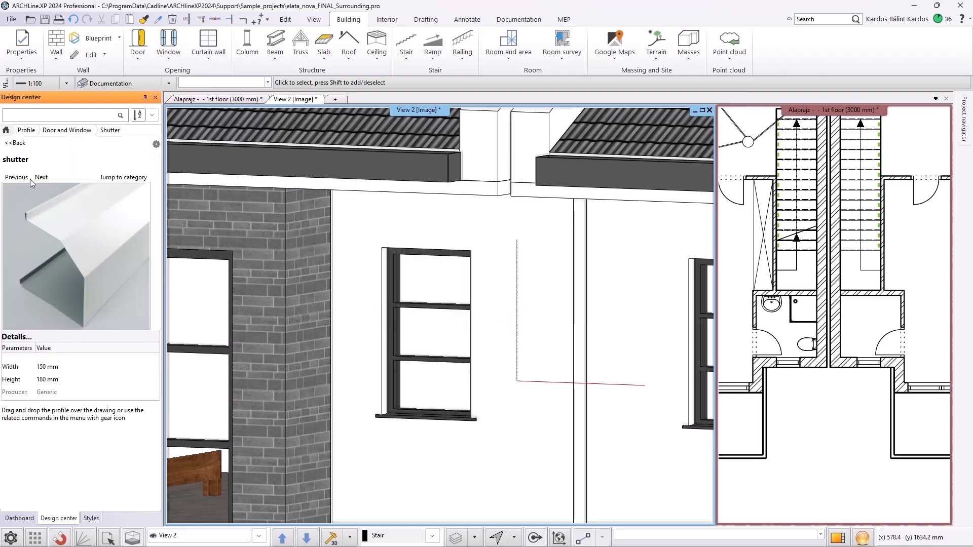
Open the window's built-in details and start editing the shutter's cross-section profile
double_click(436, 355)
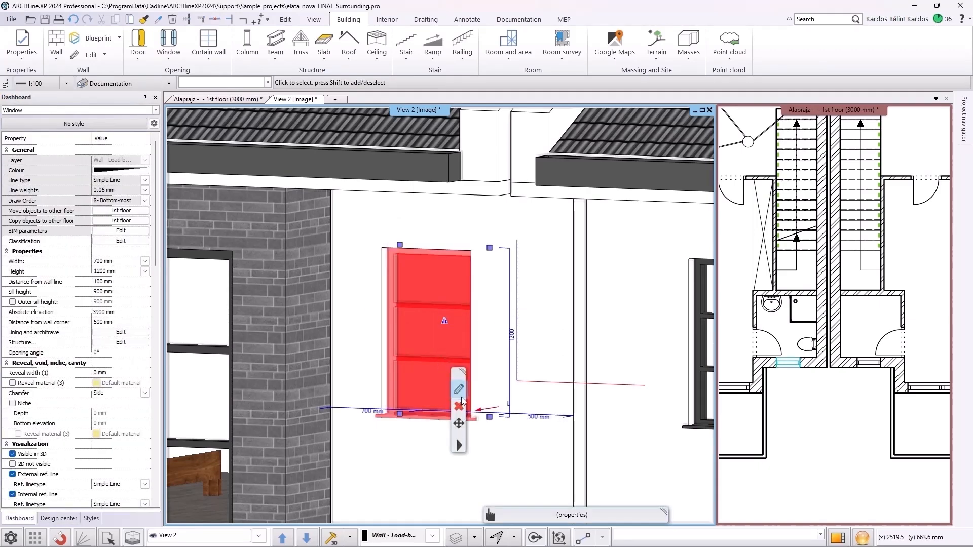
left_click(312, 253)
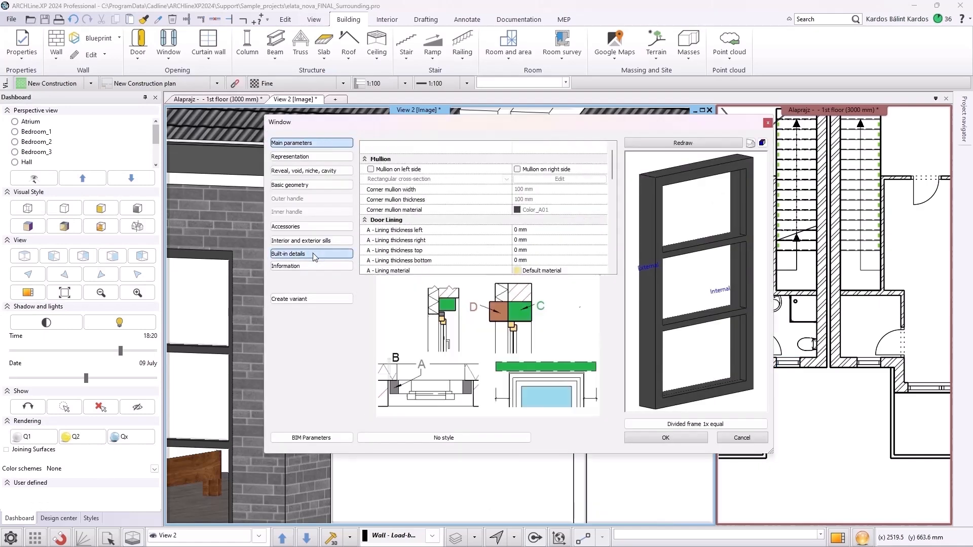
scroll(475, 214, "down", 5)
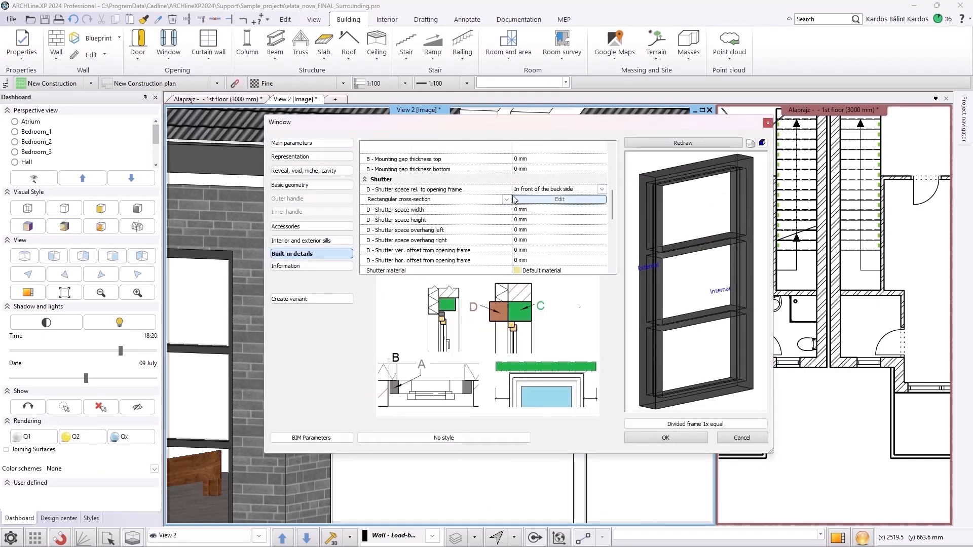
left_click(506, 200)
left_click(462, 218)
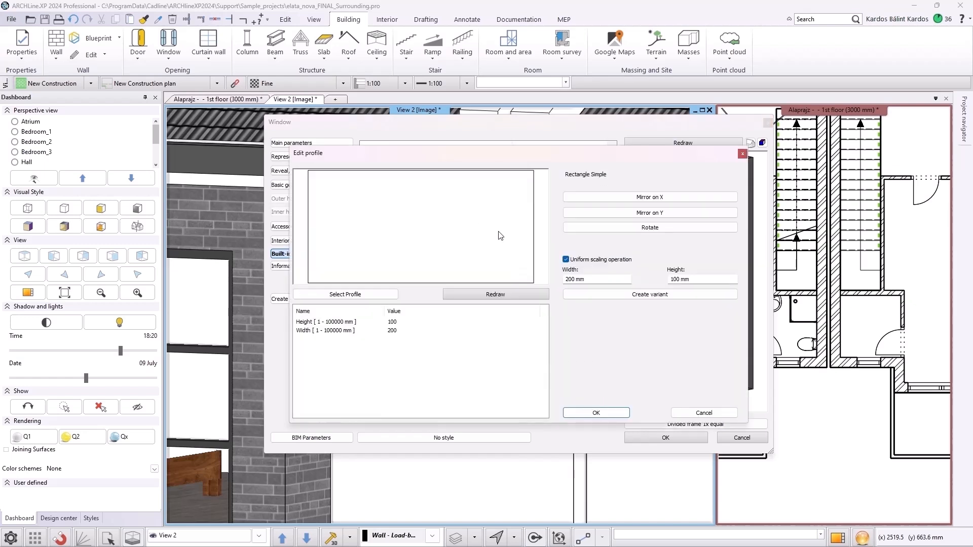
Search the profile library for shutter and assign the downloaded shutter profile as the shutter cross-section
left_click(336, 295)
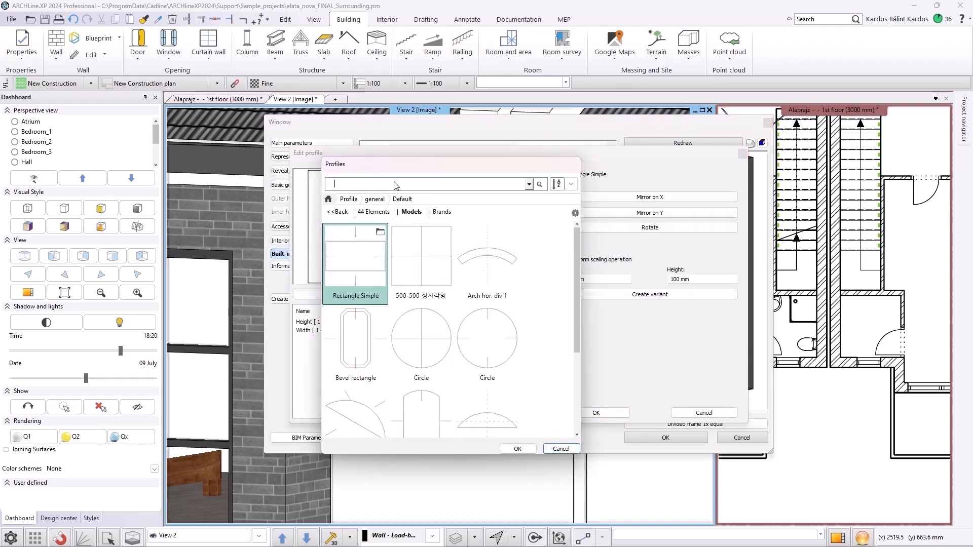
left_click(329, 200)
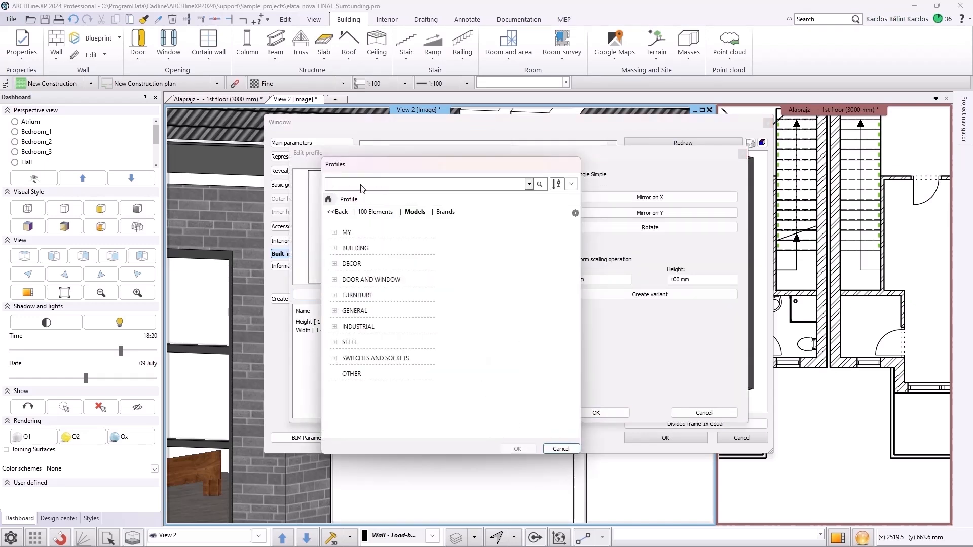
key("Return")
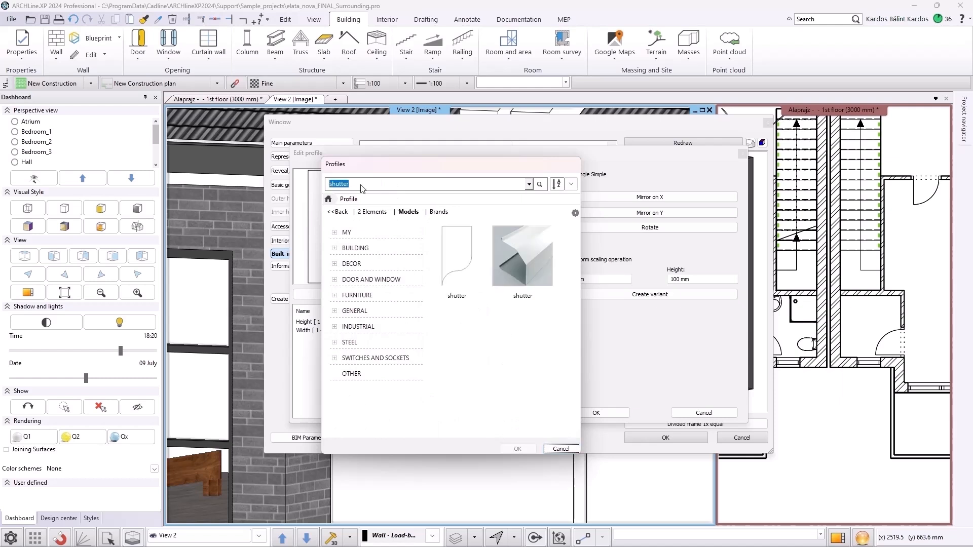
left_click(532, 260)
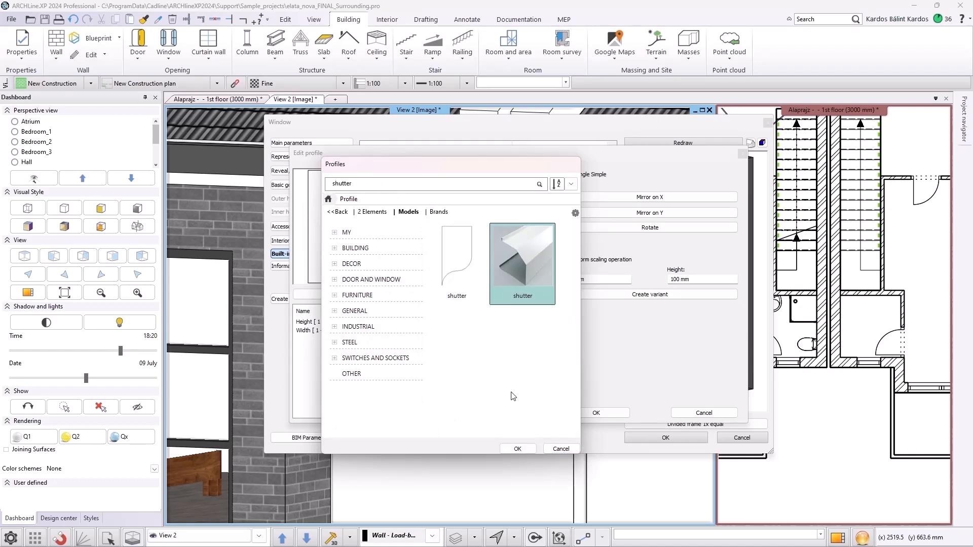
left_click(517, 448)
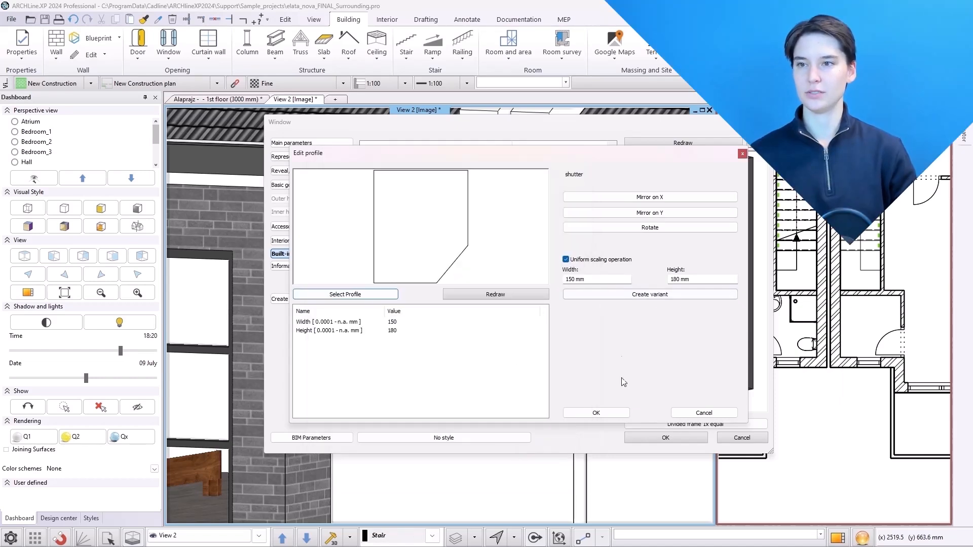
left_click(609, 414)
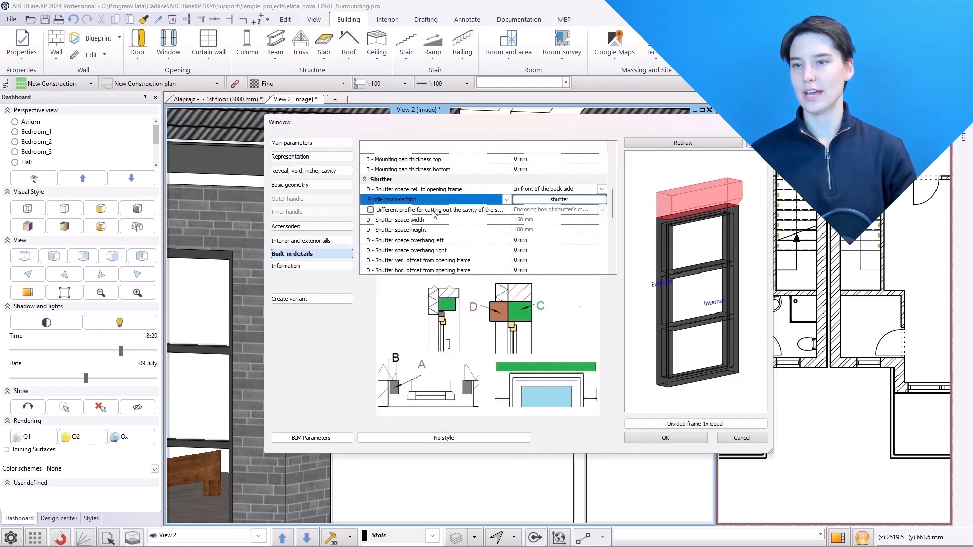
Set the shutter space position relative to the opening frame to Behind the back side
left_click(544, 190)
left_click(544, 210)
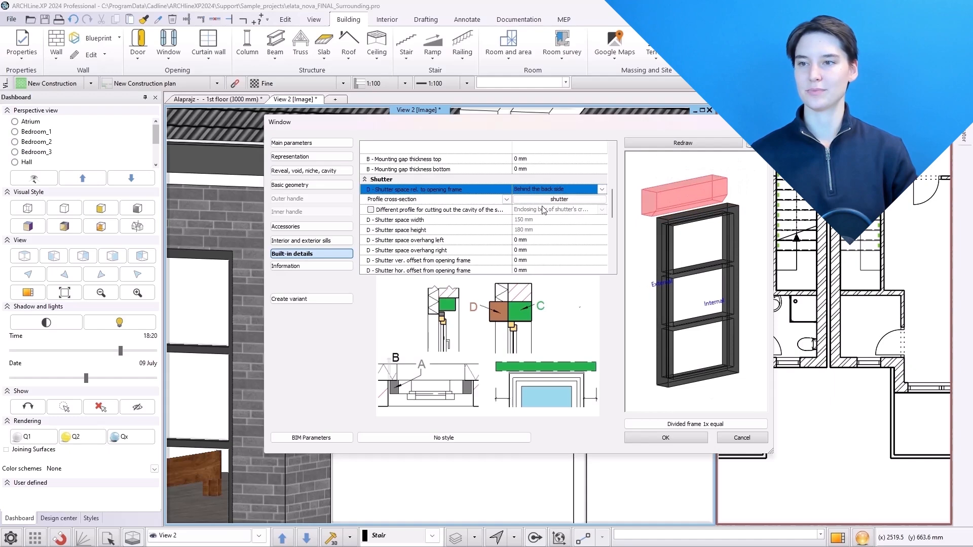
Open the shutter cross-section profile in the profile editor to review it, then close the editor
left_click(535, 200)
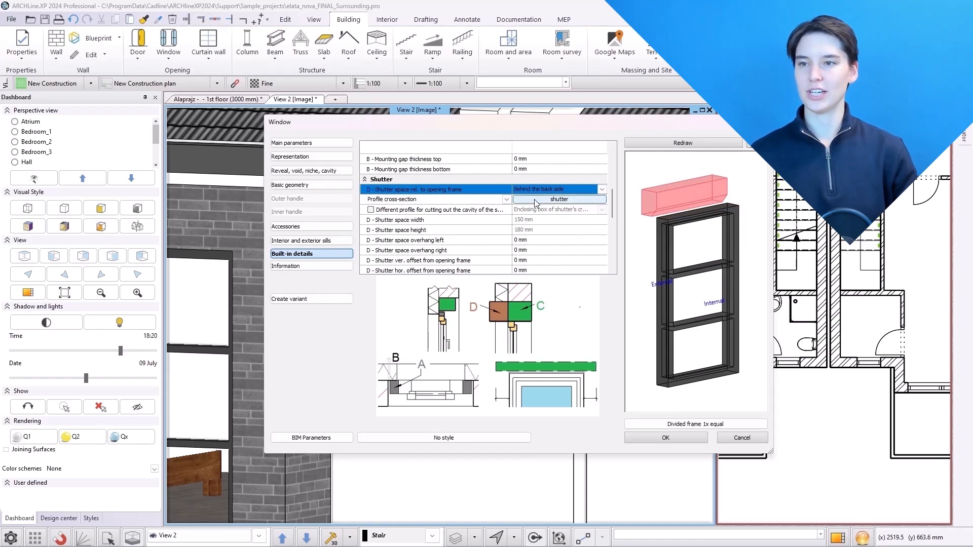
left_click(626, 213)
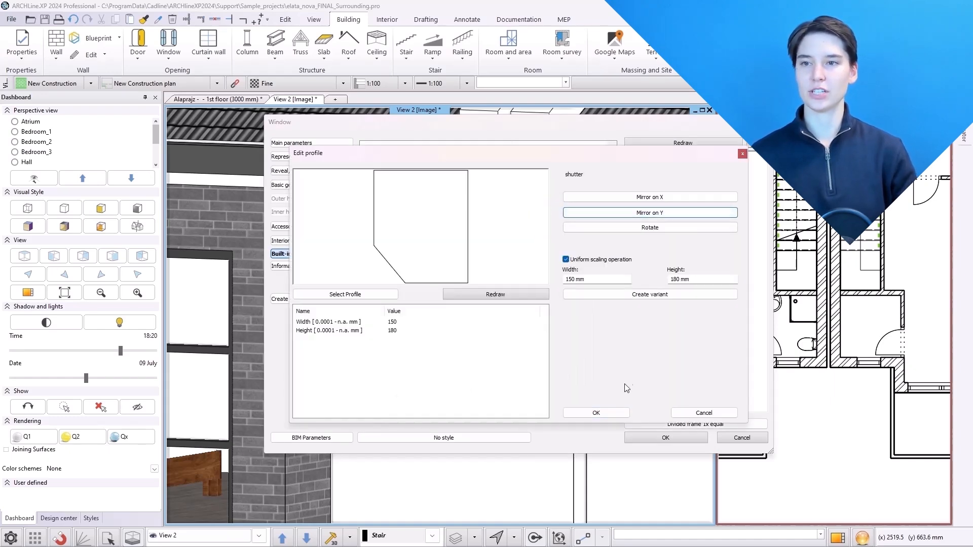
left_click(610, 415)
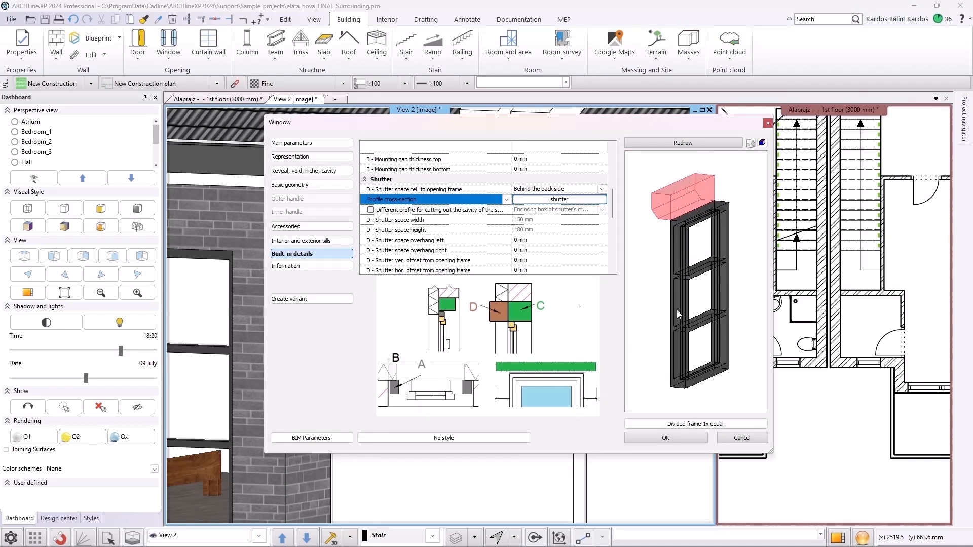
Make the shutter visible in 3D, set its vertical offset from the opening frame to -30 mm, and confirm
scroll(516, 226, "down", 2)
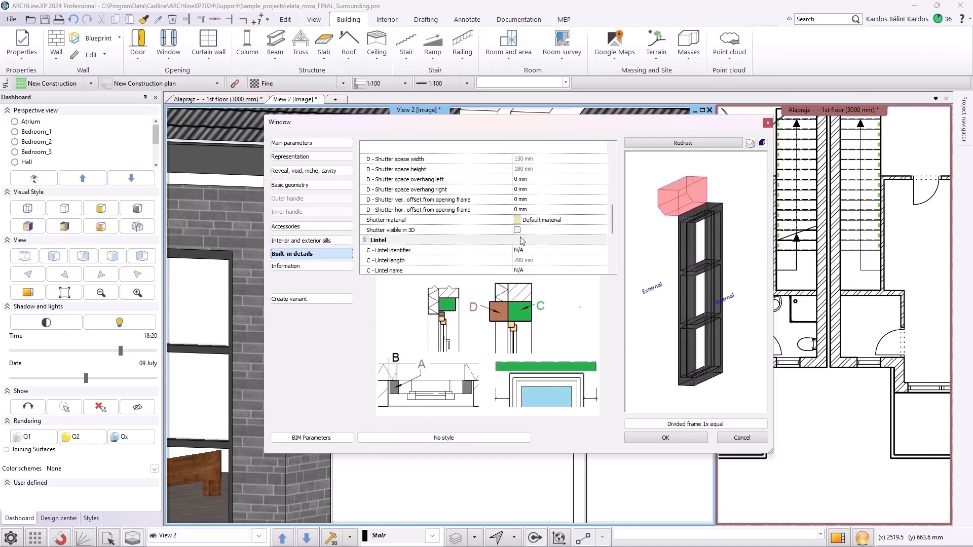
left_click(517, 230)
left_click(525, 200)
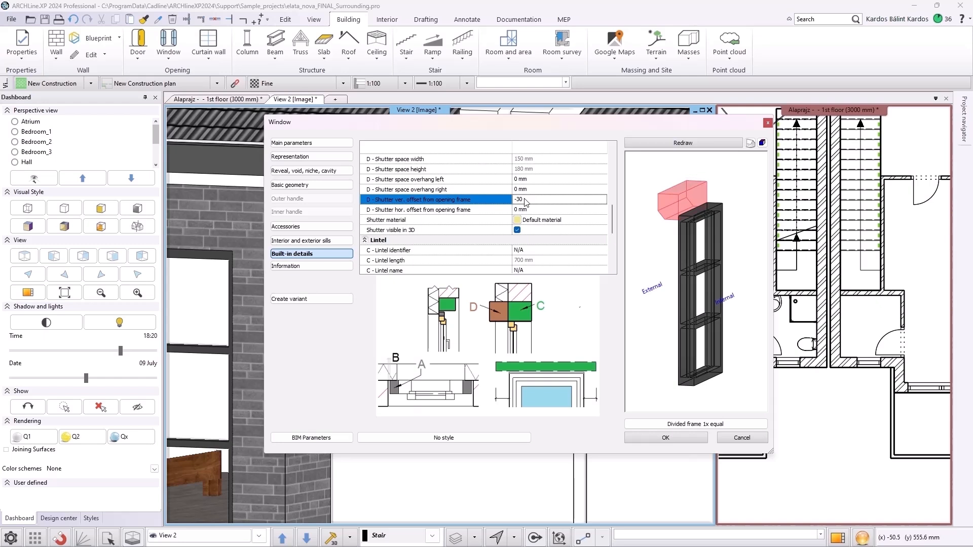
scroll(701, 260, "up", 6)
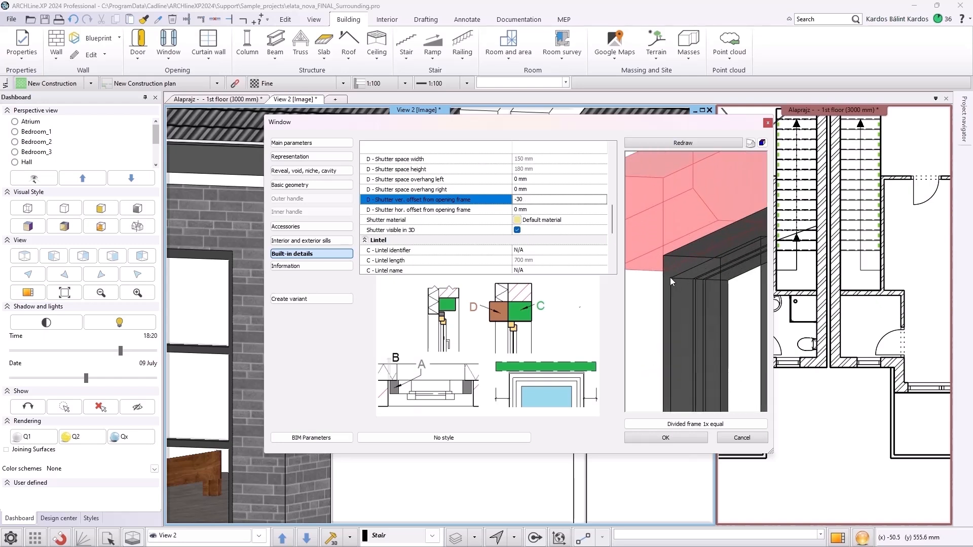
scroll(680, 281, "up", 3)
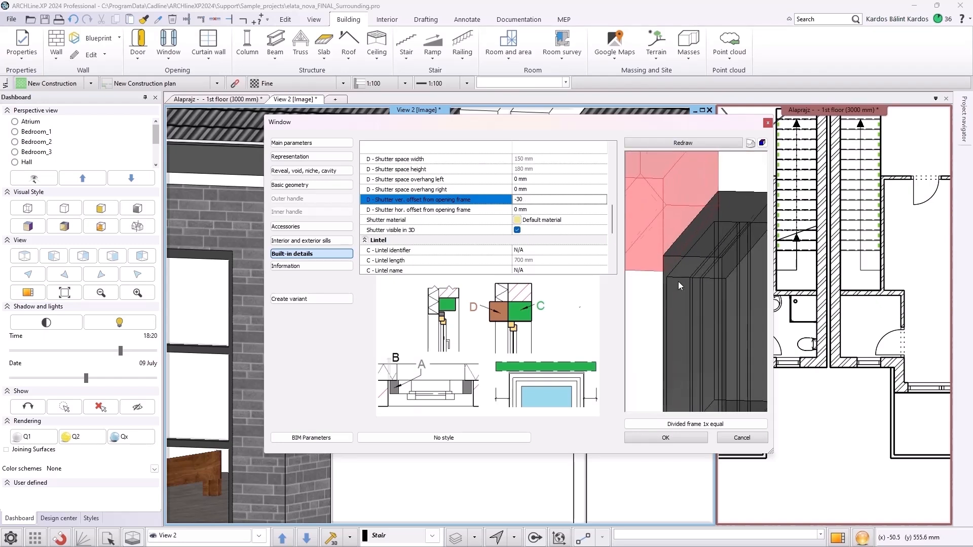
scroll(676, 281, "down", 3)
left_click(659, 438)
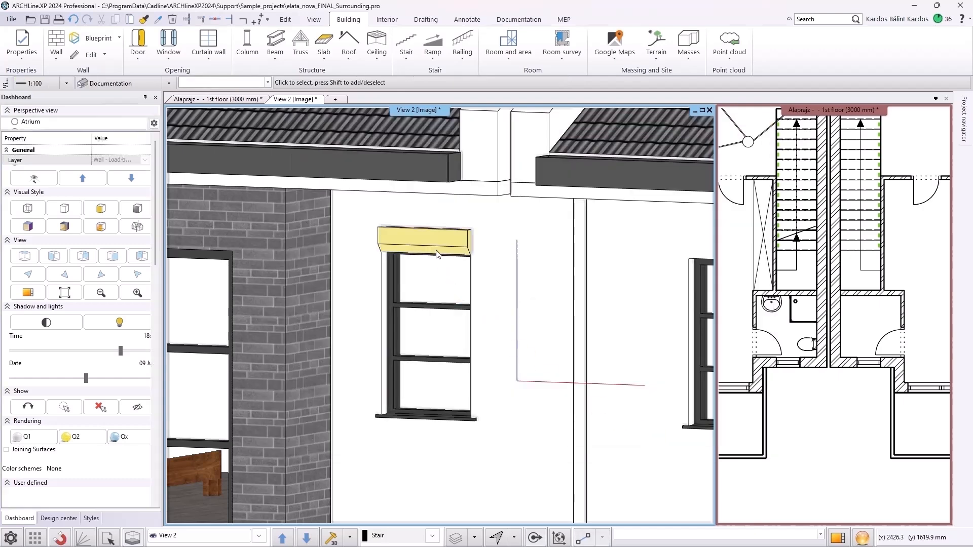
Reopen the window's built-in details and set the shutter material to a light colour from the Colours, Other library
left_click(438, 259)
left_click(460, 289)
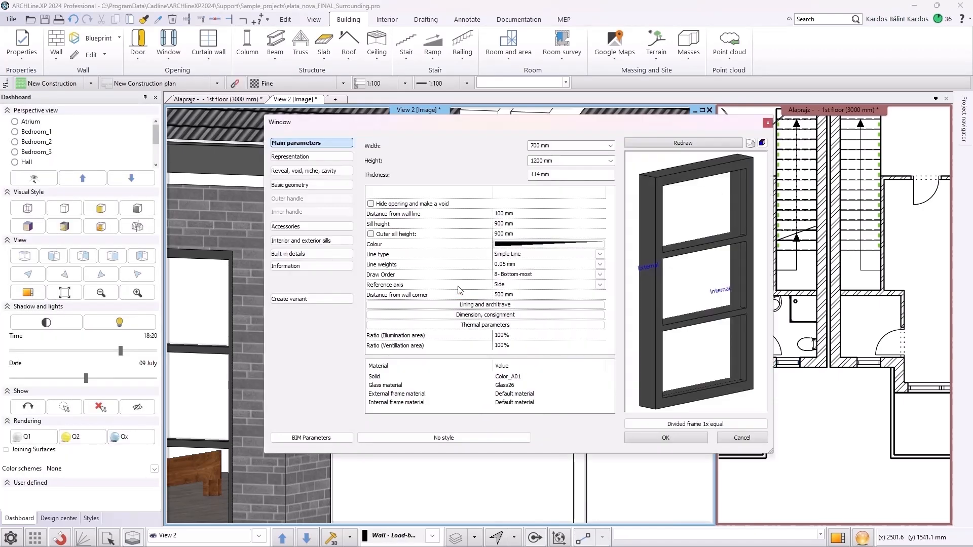
left_click(298, 253)
scroll(505, 219, "down", 4)
scroll(527, 220, "up", 2)
left_click(543, 220)
left_click(543, 220)
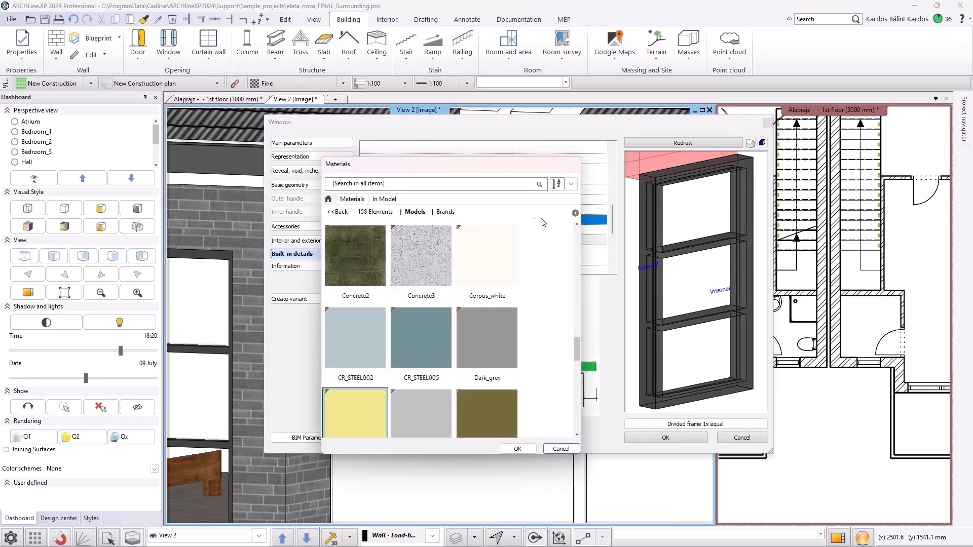
left_click(355, 212)
left_click(354, 295)
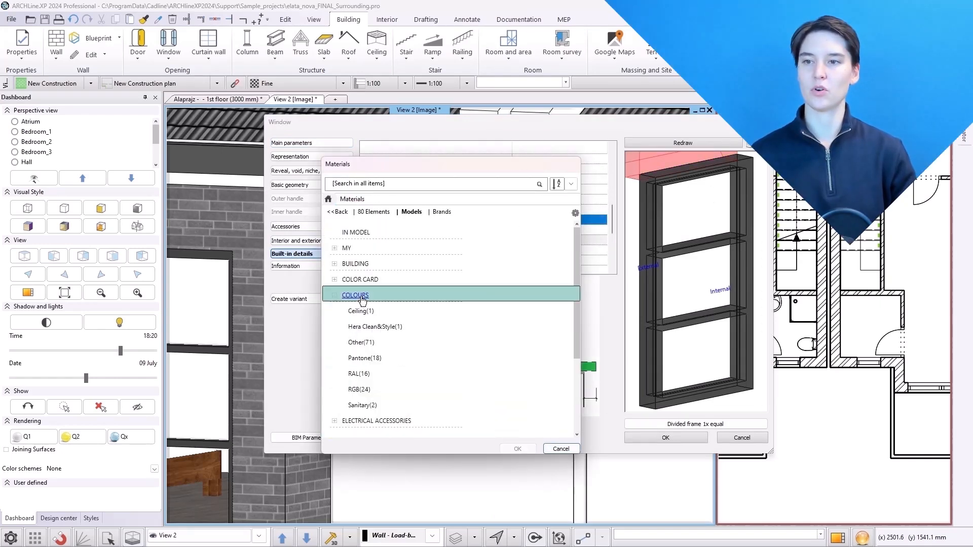
left_click(369, 343)
scroll(558, 304, "down", 8)
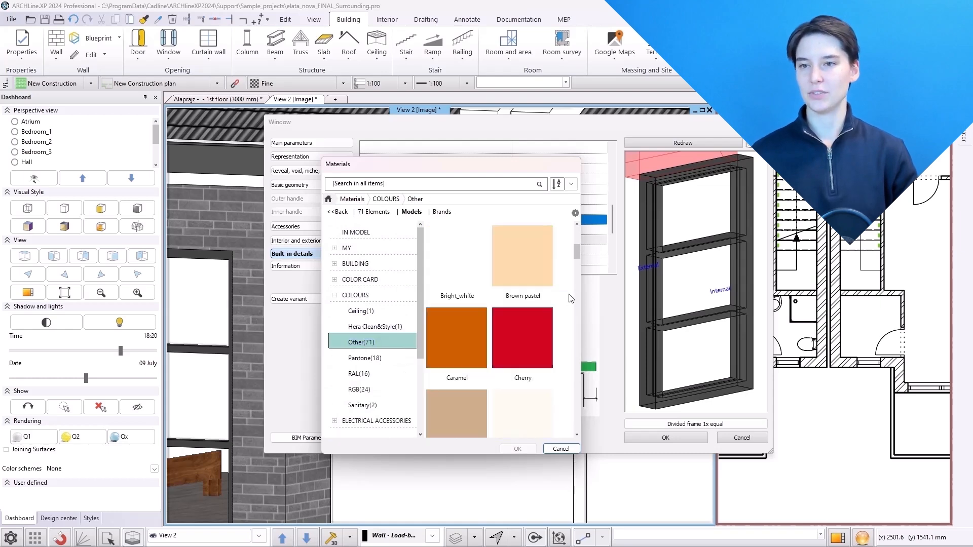
scroll(572, 294, "down", 3)
scroll(575, 289, "up", 6)
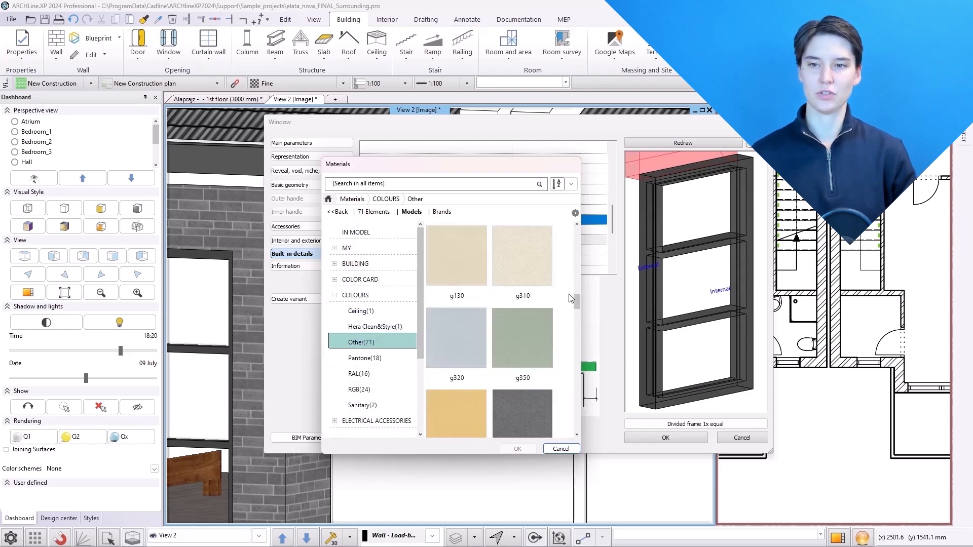
scroll(576, 288, "down", 2)
left_click(446, 337)
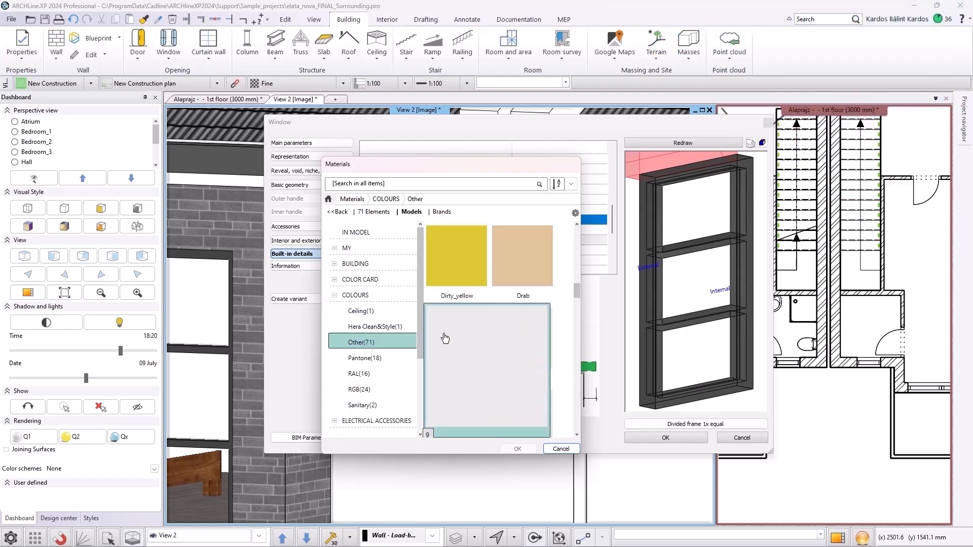
left_click(522, 449)
left_click(659, 437)
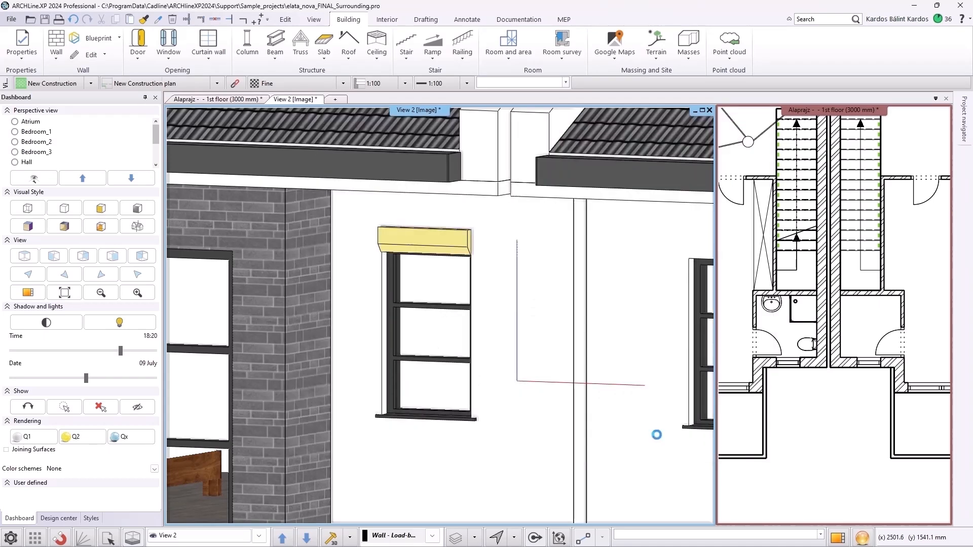
mouse_move(531, 303)
middle_mouse_down()
mouse_move(492, 305)
mouse_move(536, 303)
middle_mouse_up()
left_click(418, 287)
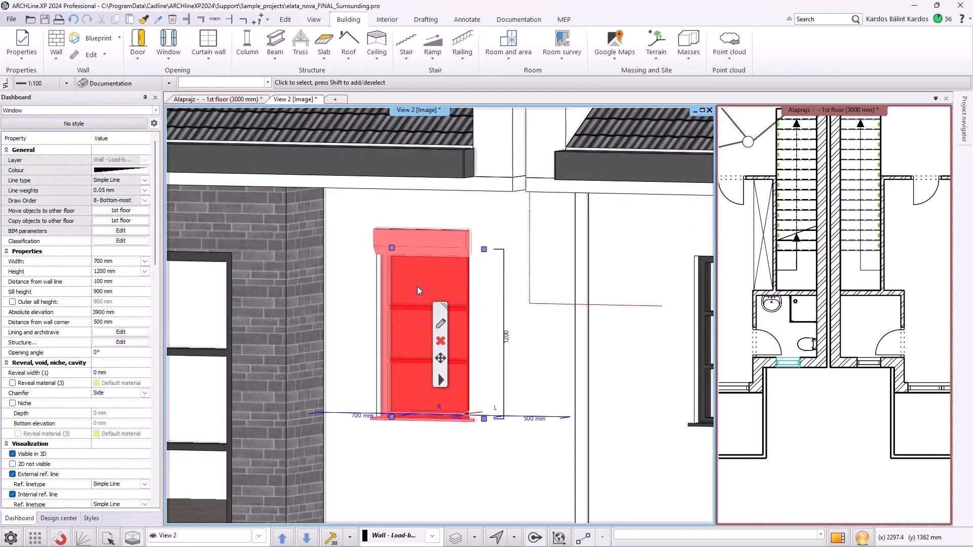
key("Escape")
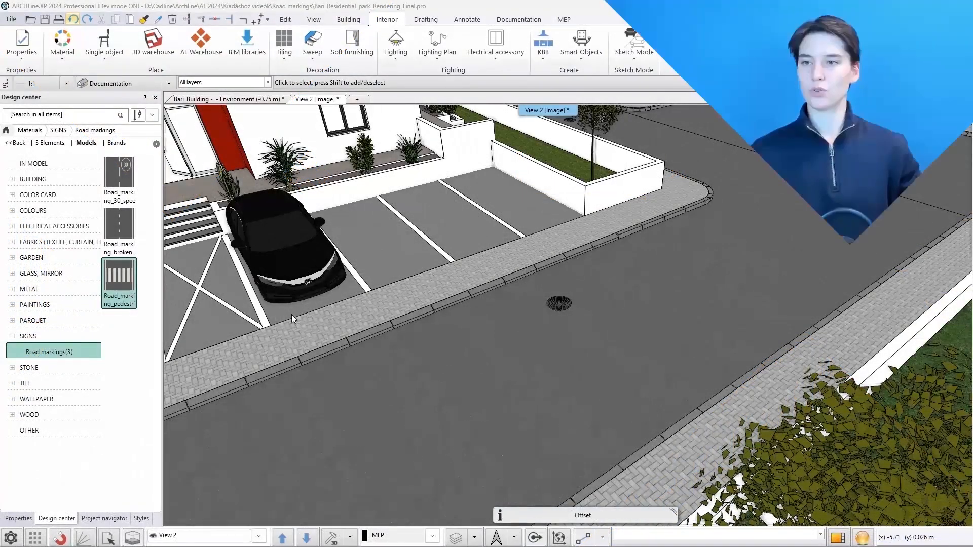
Apply the pedestrian crossing road marking to a rectangle about 6 m by 6 m across the road
left_click(104, 294)
left_click_drag(110, 282, 634, 320)
left_click(674, 348)
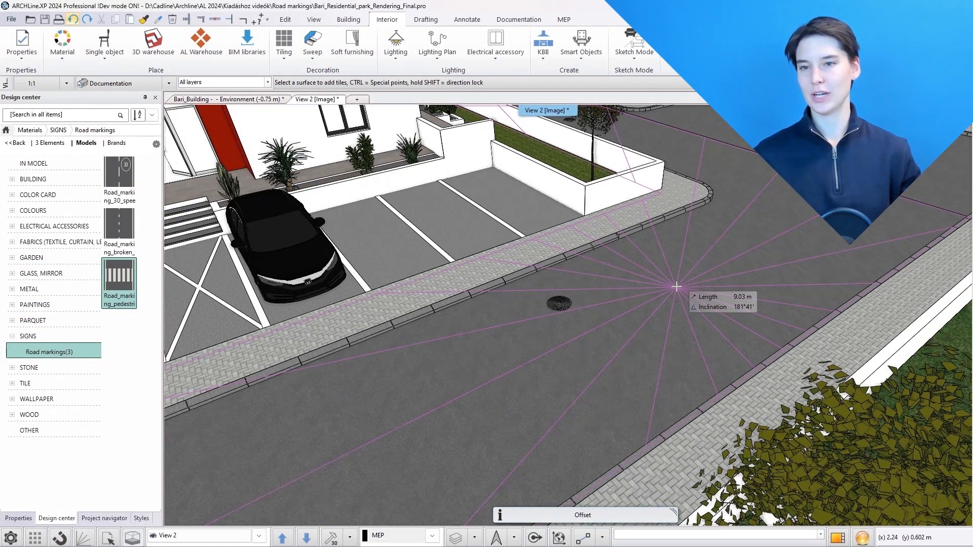
left_click(706, 247)
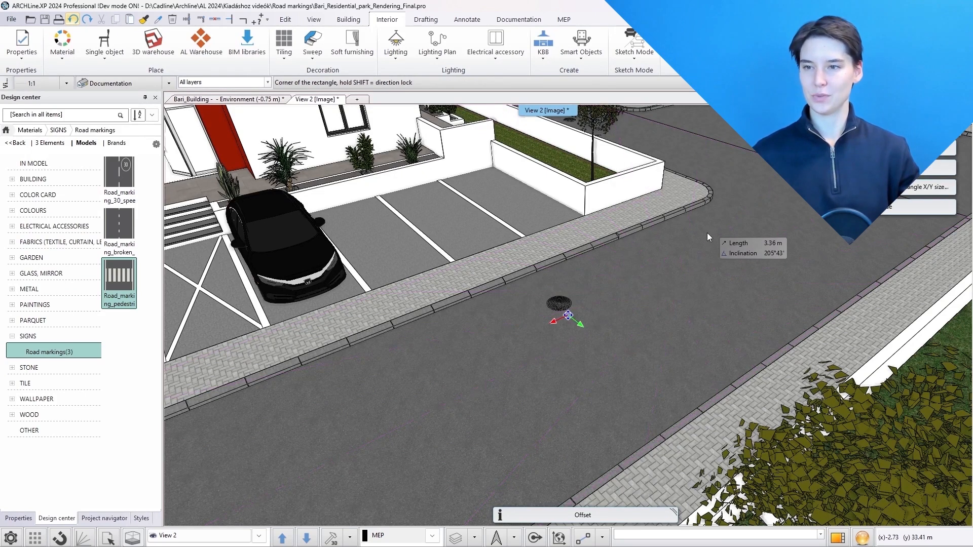
left_click(705, 206)
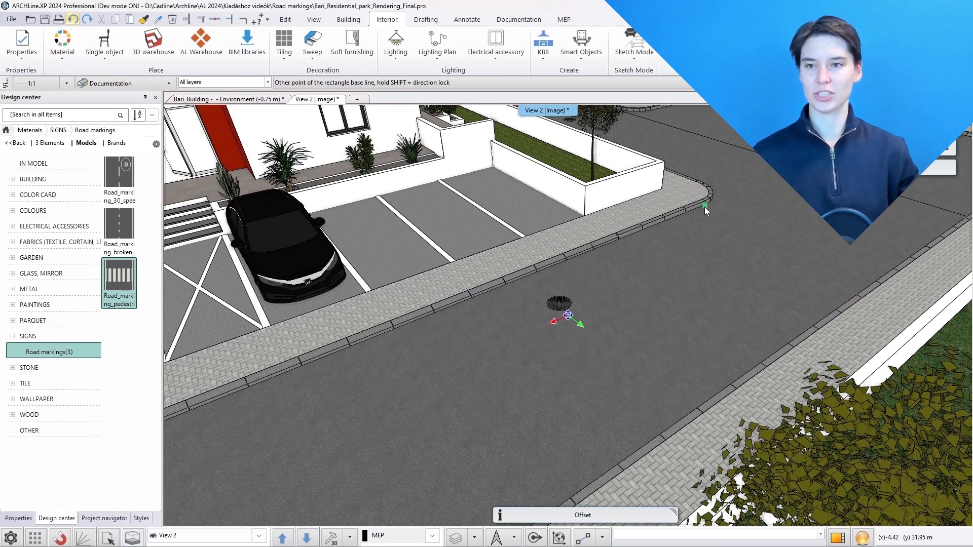
left_click(567, 259)
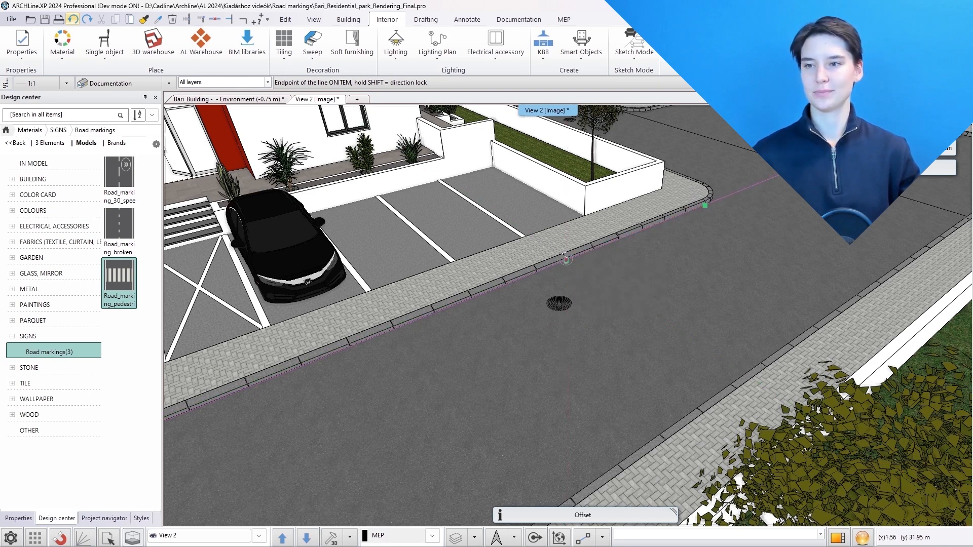
left_click(750, 366)
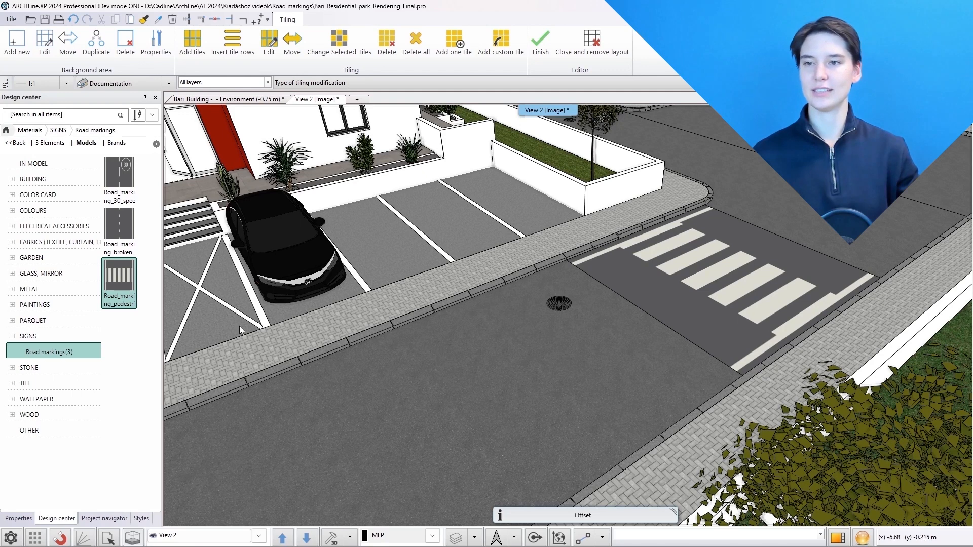
Apply the broken lane road marking as an area with minimal thickness along the road, about 15 m long and 6 m wide
left_click(120, 233)
left_click_drag(295, 323, 410, 387)
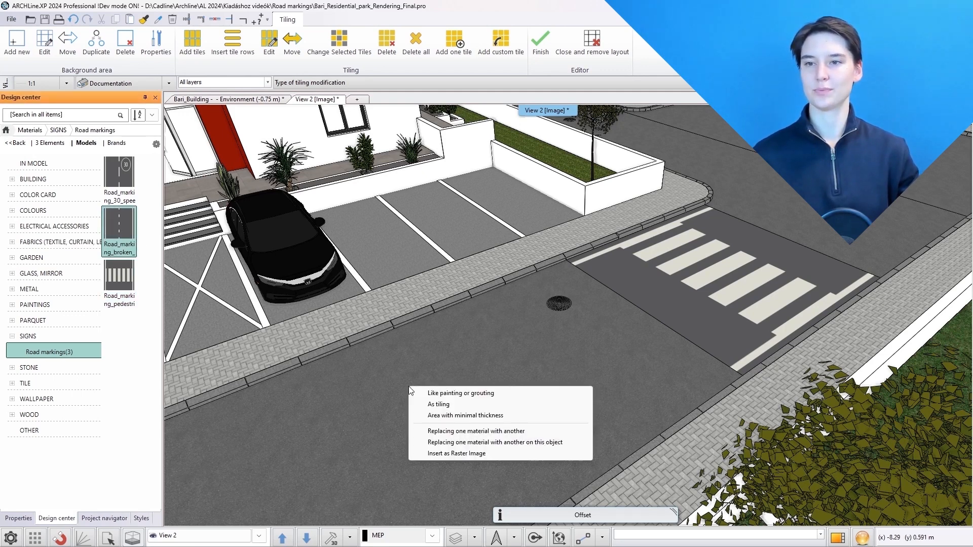
left_click(447, 415)
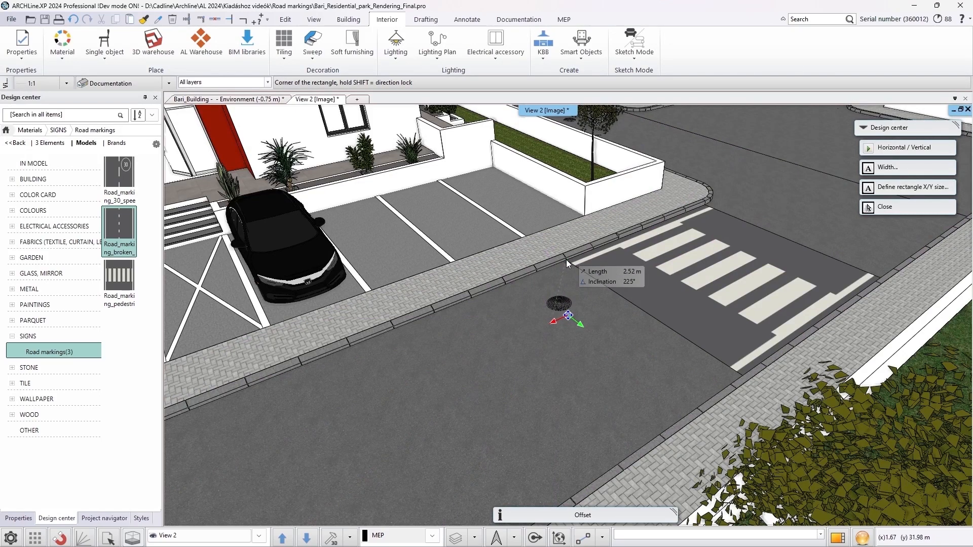
scroll(567, 258, "up", 5)
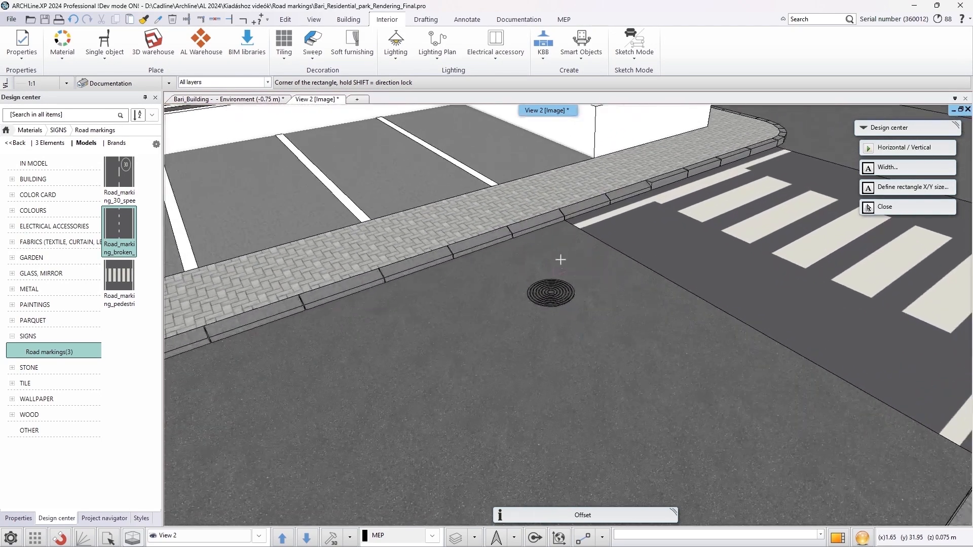
left_click(564, 221)
scroll(625, 287, "down", 3)
scroll(625, 287, "down", 3)
middle_click_drag(630, 299, 342, 306)
key("shift")
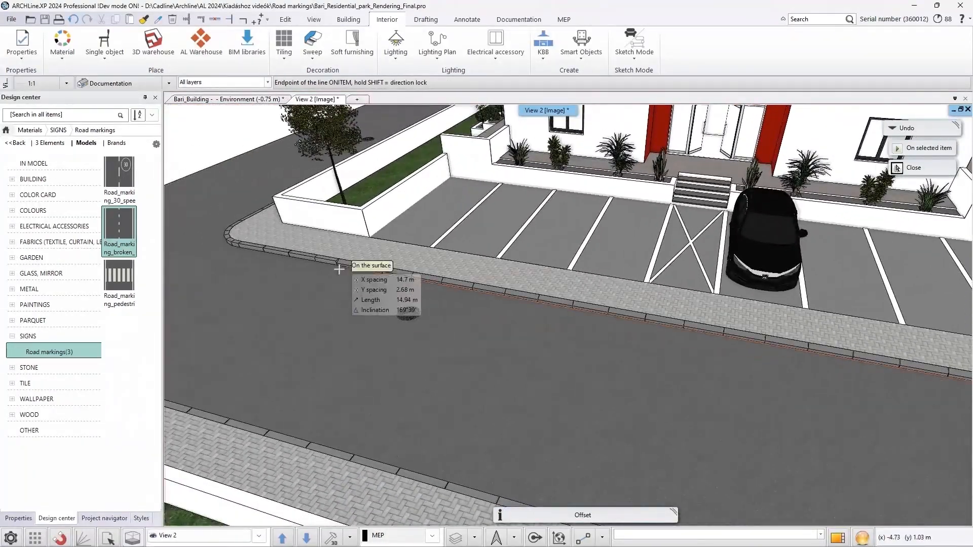
left_click(355, 269)
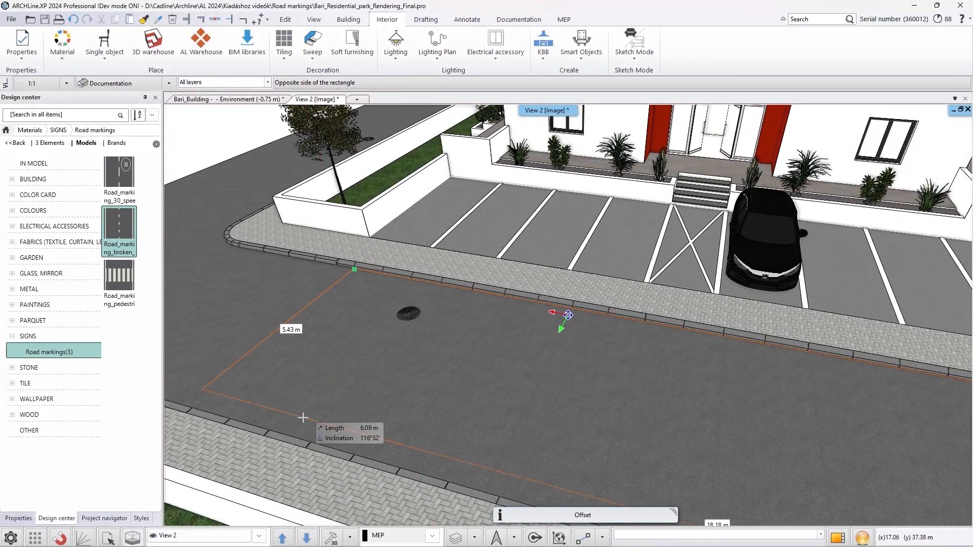
left_click(275, 429)
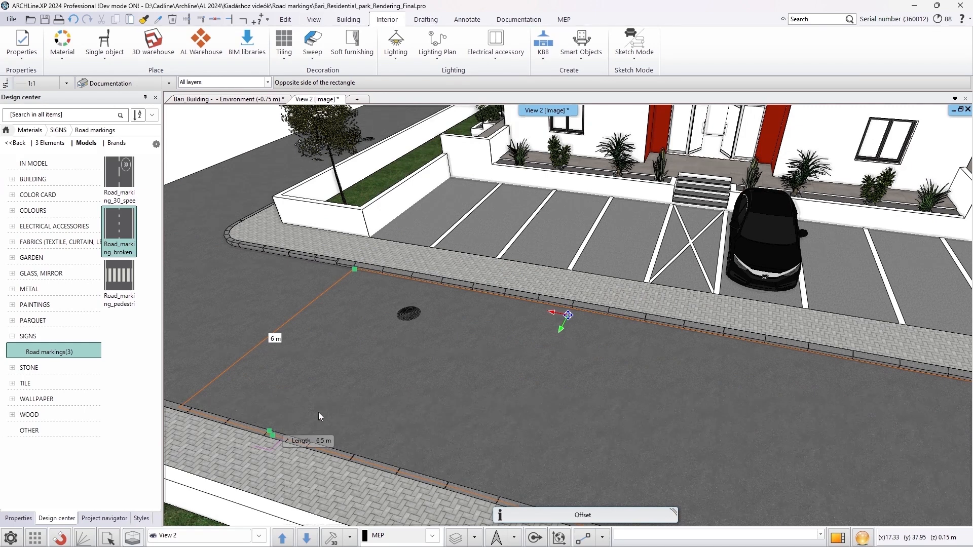
Apply the 30 speed-zone road marking to a rectangle on the road beyond the lane markings and finish the tiling
double_click(125, 179)
left_click_drag(238, 269, 238, 269)
left_click(280, 297)
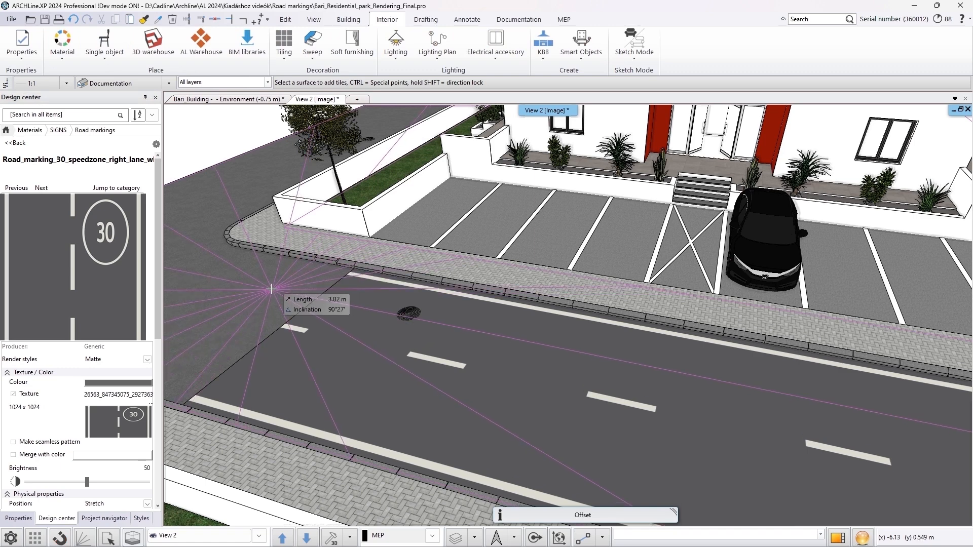
left_click(283, 288)
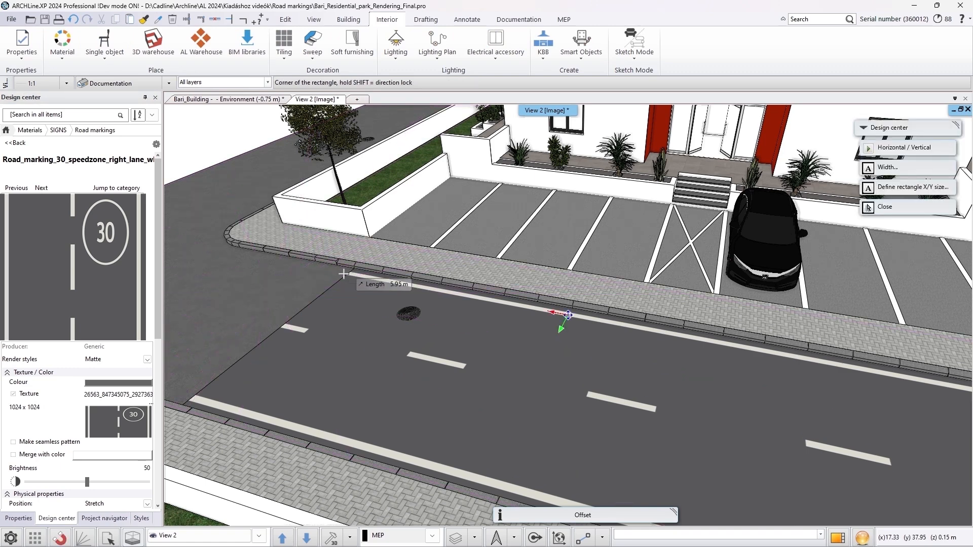
left_click(354, 271)
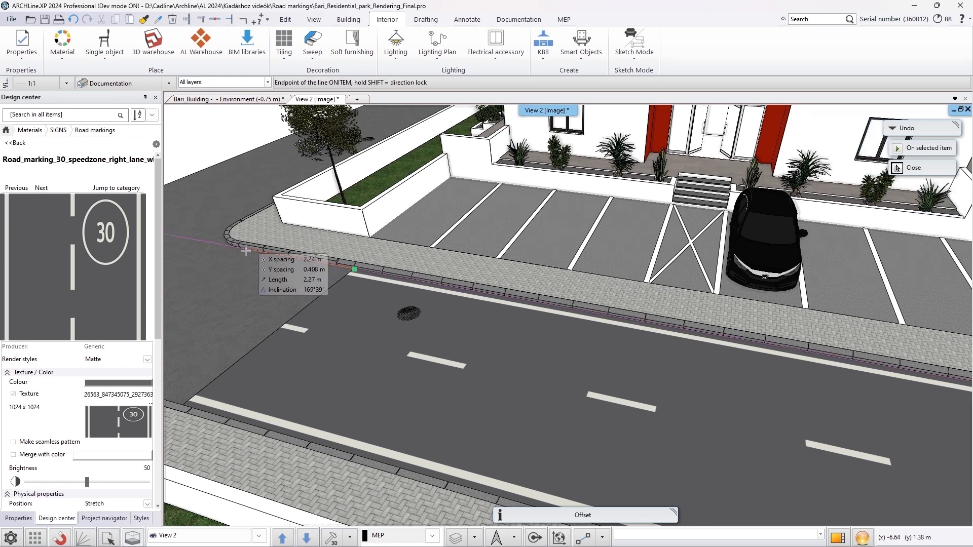
left_click(897, 168)
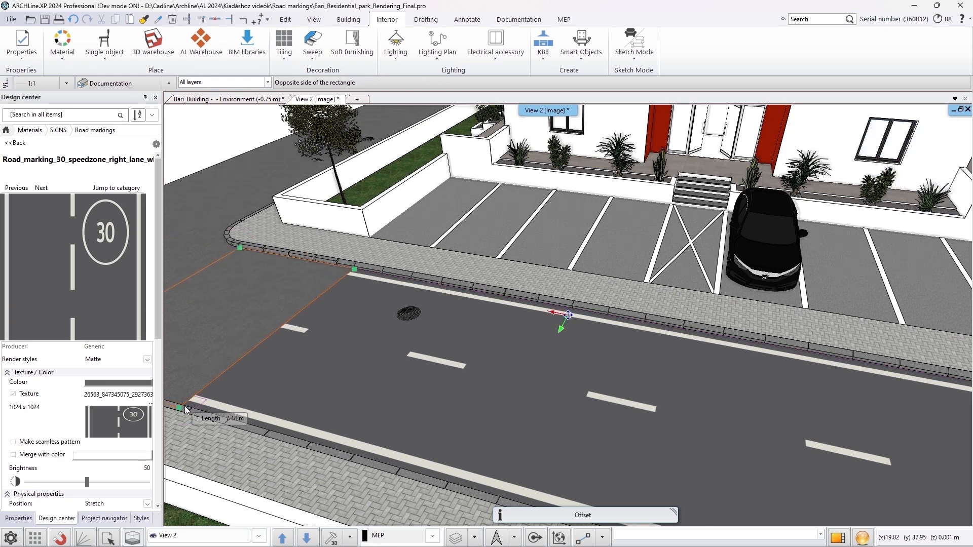
middle_click_drag(658, 396, 506, 348)
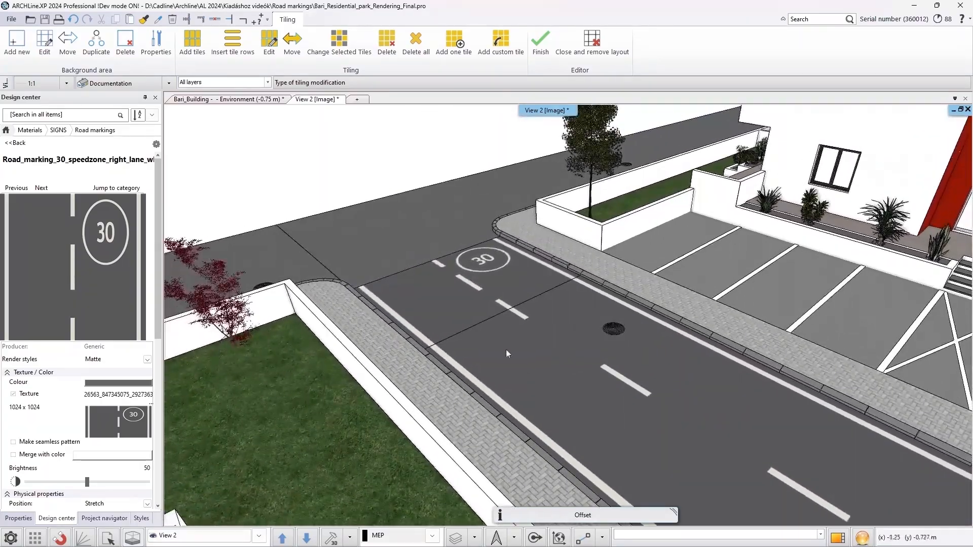
middle_click_drag(425, 314, 791, 365)
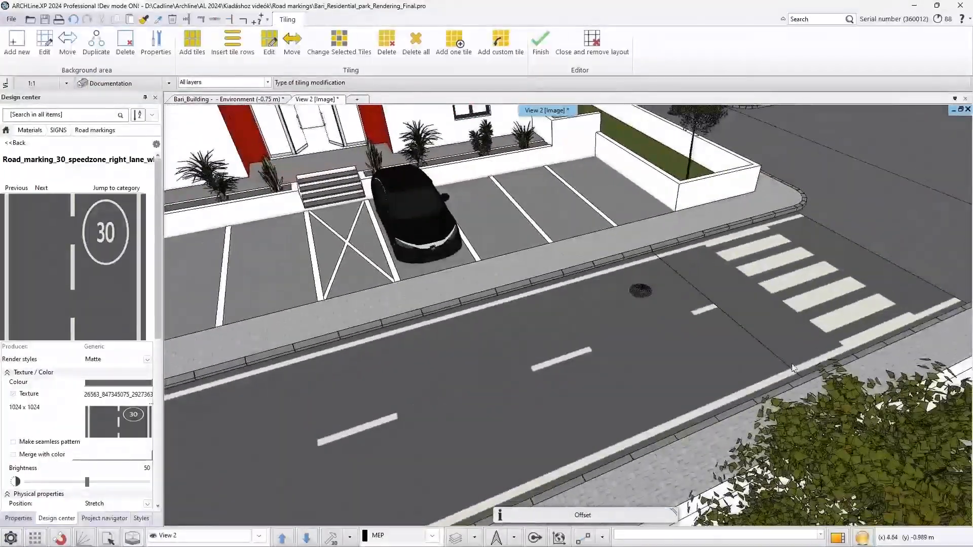
left_click(540, 43)
middle_click_drag(561, 344, 851, 325)
scroll(557, 350, "down", 10)
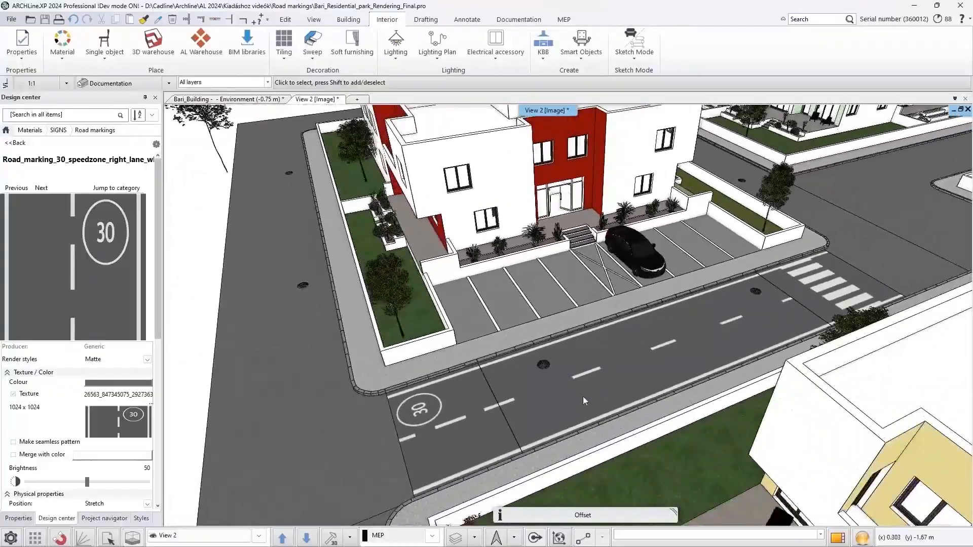
Place the begin-of-speed-limit-30 road sign on the pavement beside the road
mouse_move(585, 404)
middle_mouse_down()
mouse_move(589, 390)
mouse_move(590, 404)
middle_mouse_up()
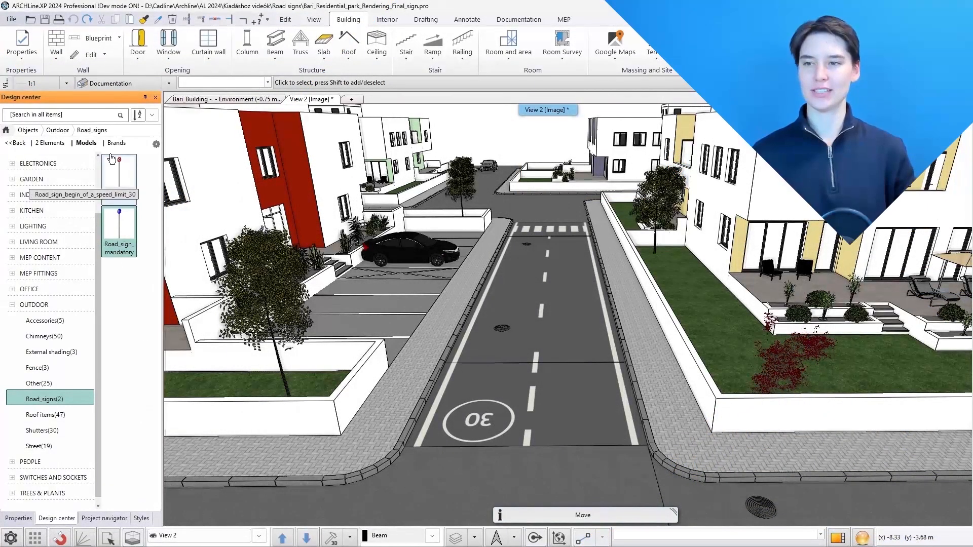
left_click(119, 177)
left_click(664, 426)
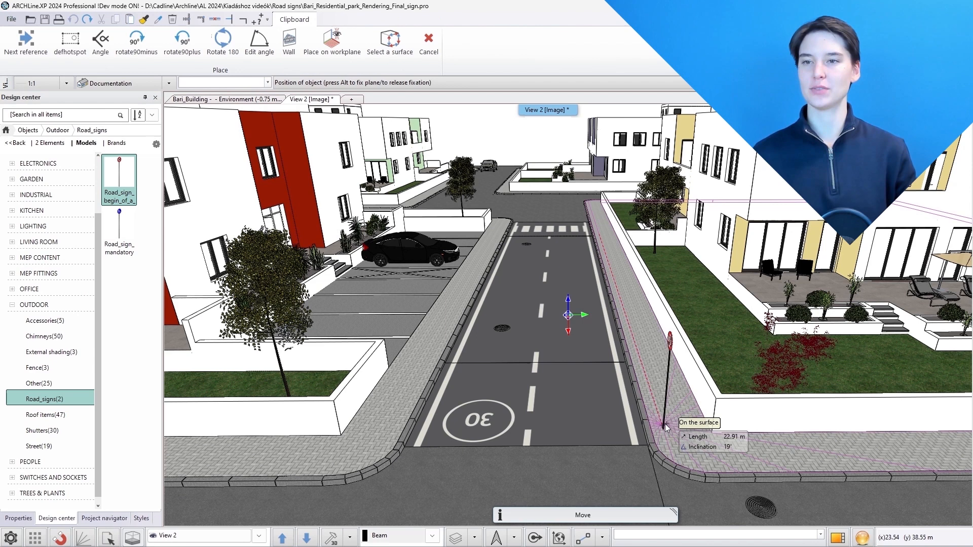
left_click(665, 431)
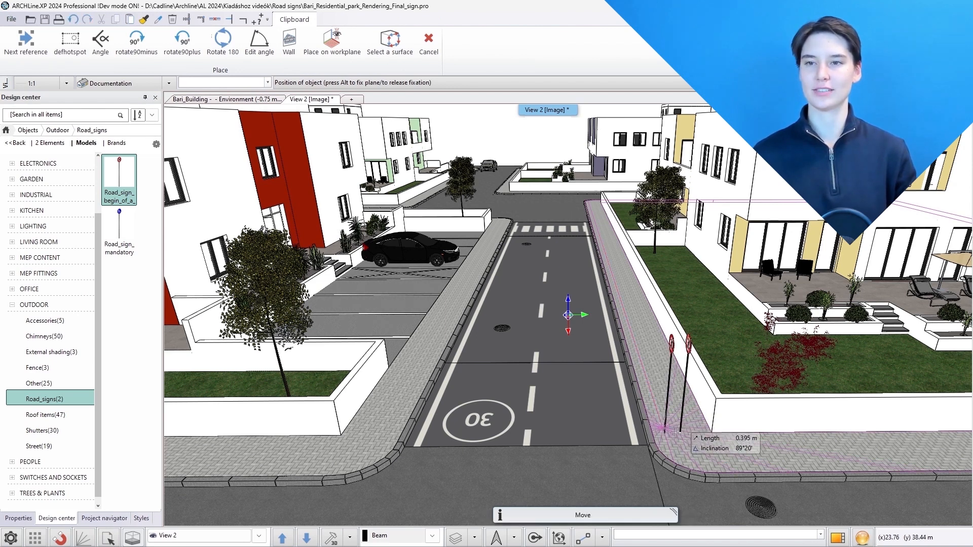
key("Escape")
left_click(668, 353)
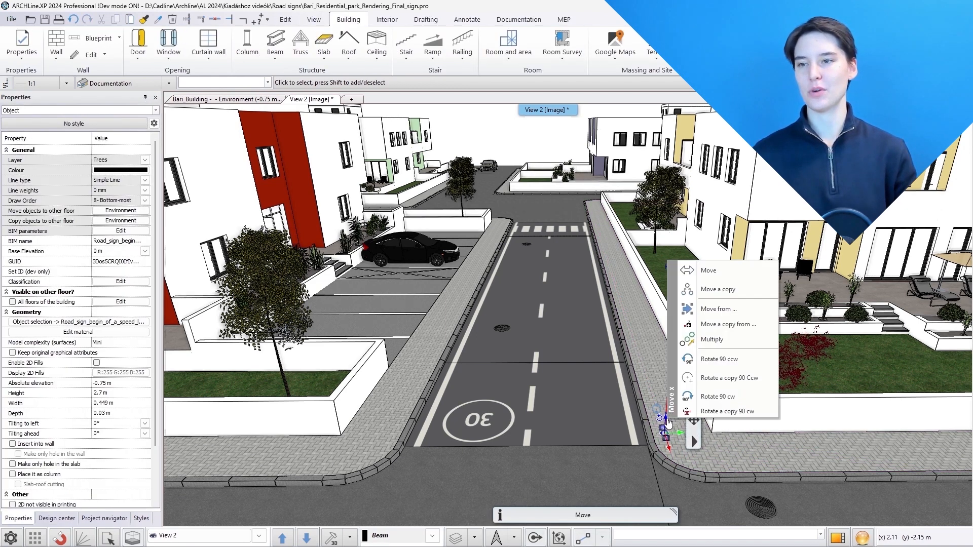
key("Escape")
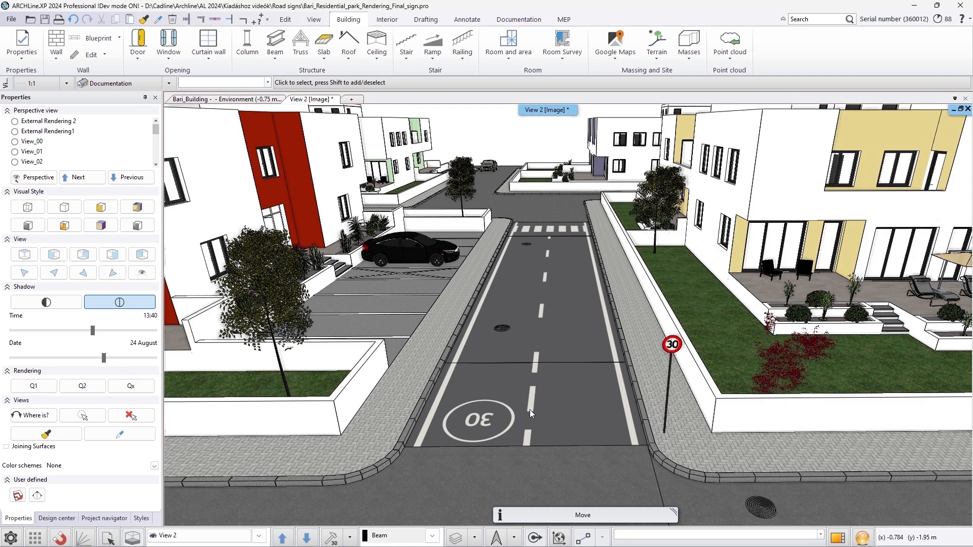
Place the mandatory path road sign on the pavement beside the crossing and rotate it 90° to face the road
middle_click_drag(505, 474, 509, 379)
scroll(530, 360, "up", 6)
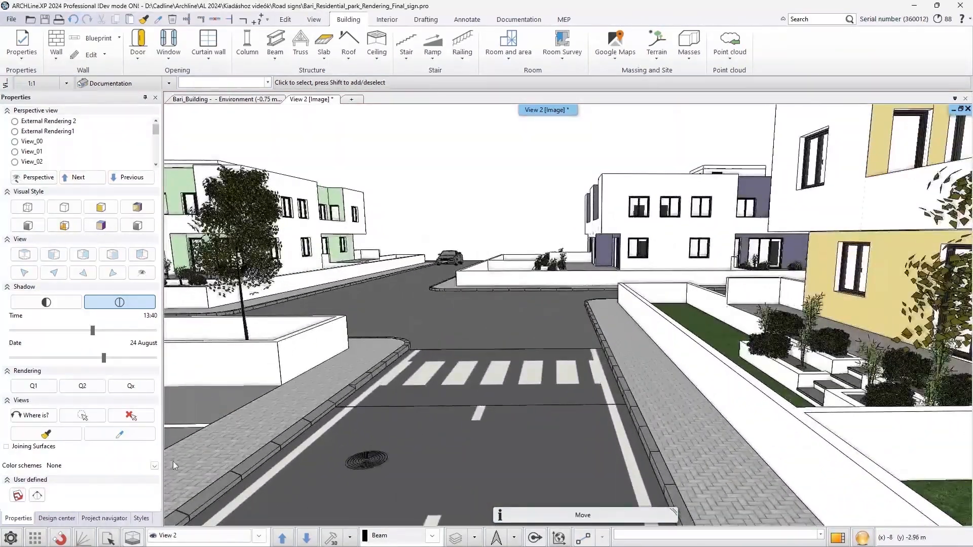
left_click(57, 518)
left_click_drag(119, 230, 668, 400)
left_click(692, 409)
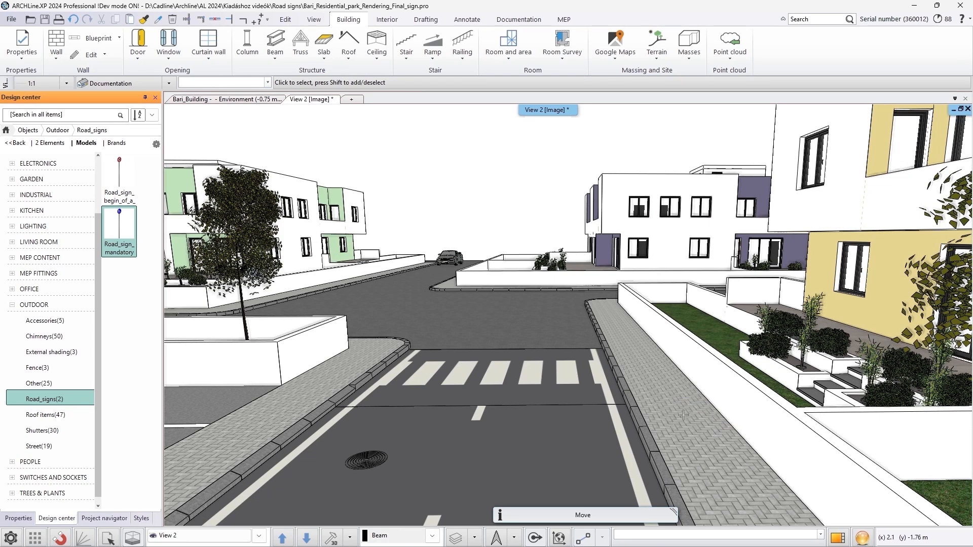
left_click(655, 396)
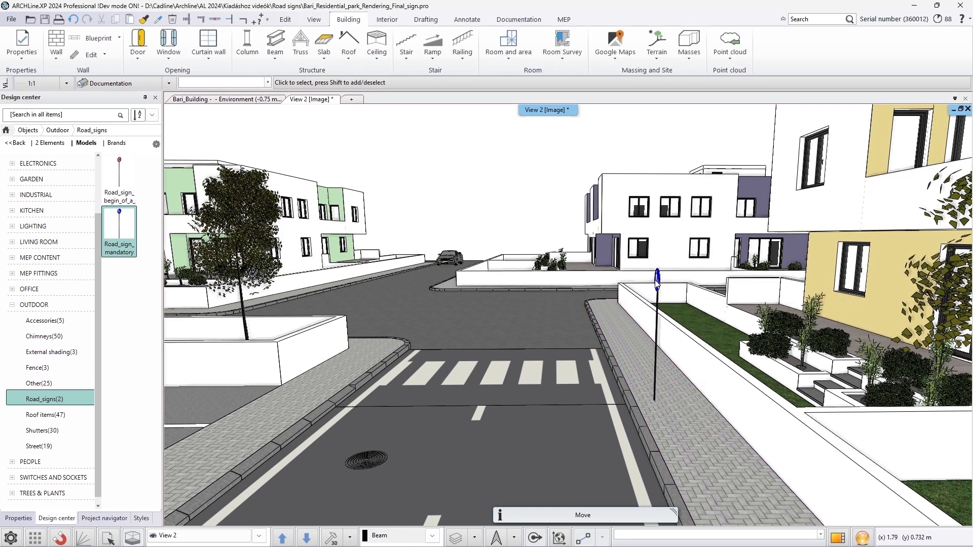
left_click(653, 391)
right_click(652, 389)
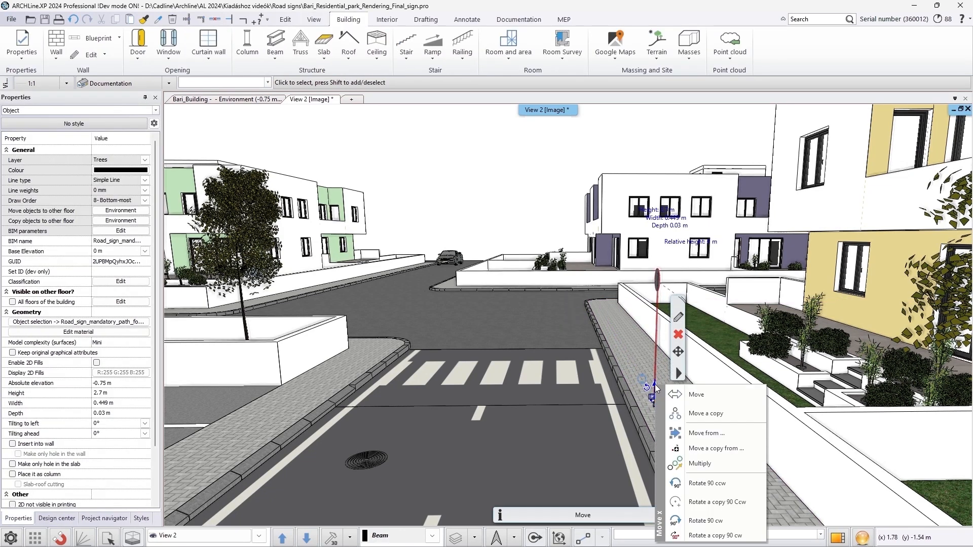
left_click(689, 500)
key("Escape")
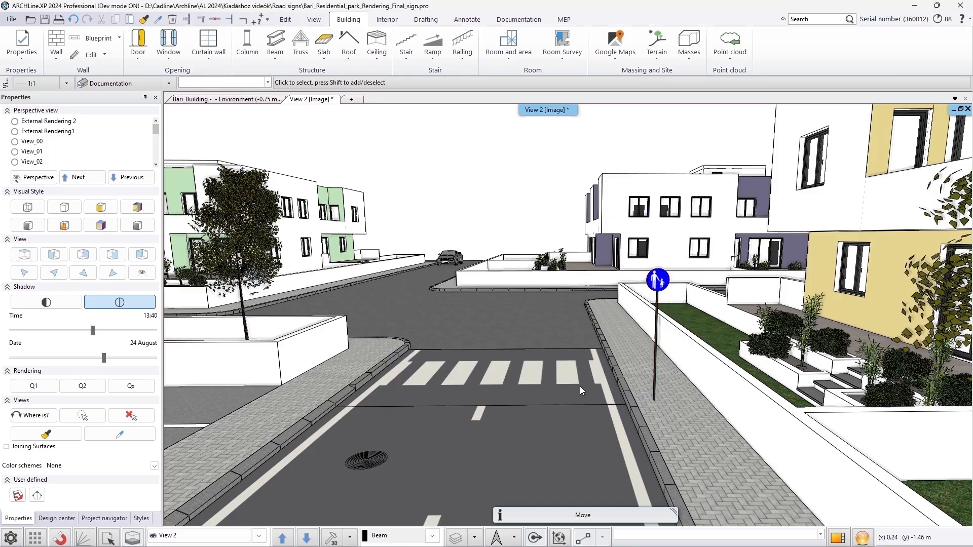
Open the Cabinet Door editor and set the door material to Bright_white
middle_click_drag(580, 386, 568, 392)
scroll(579, 376, "down", 10)
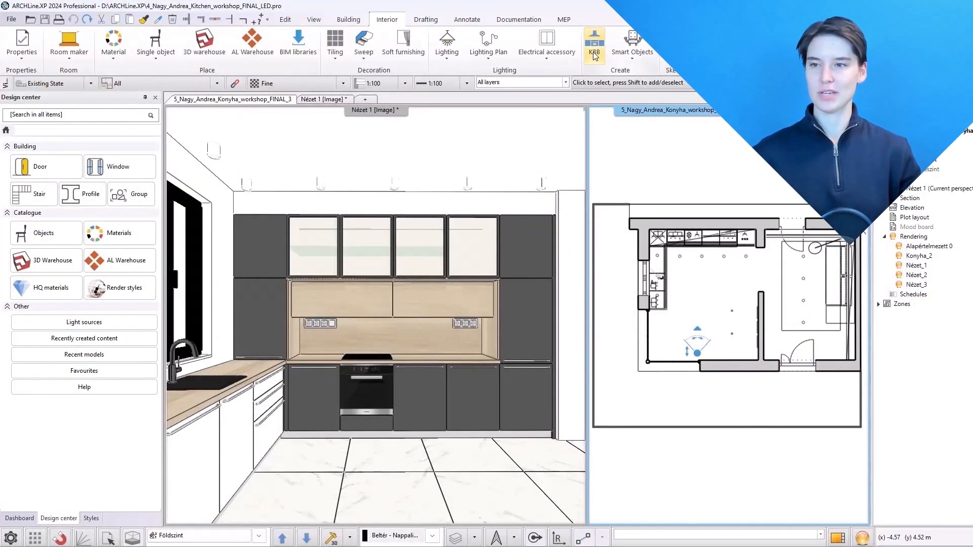
left_click(594, 51)
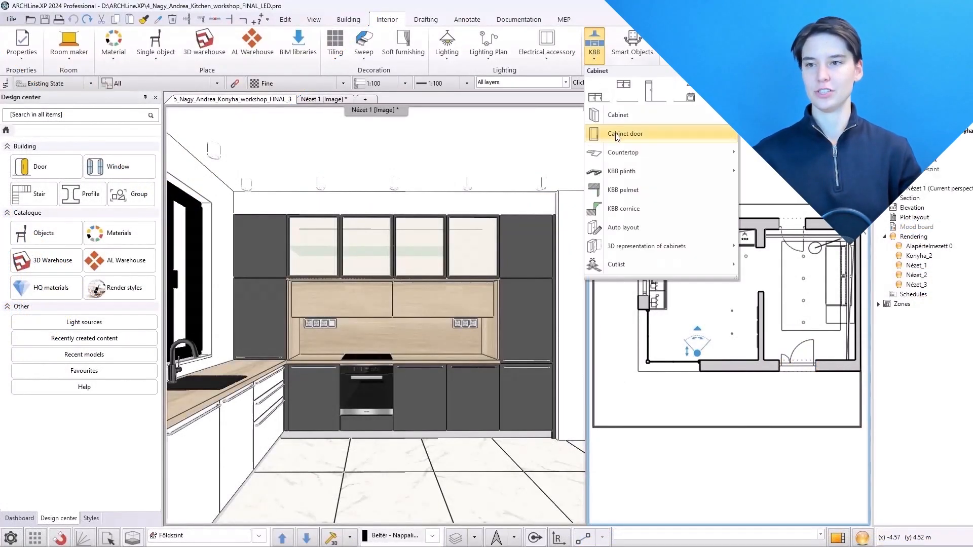
left_click(615, 133)
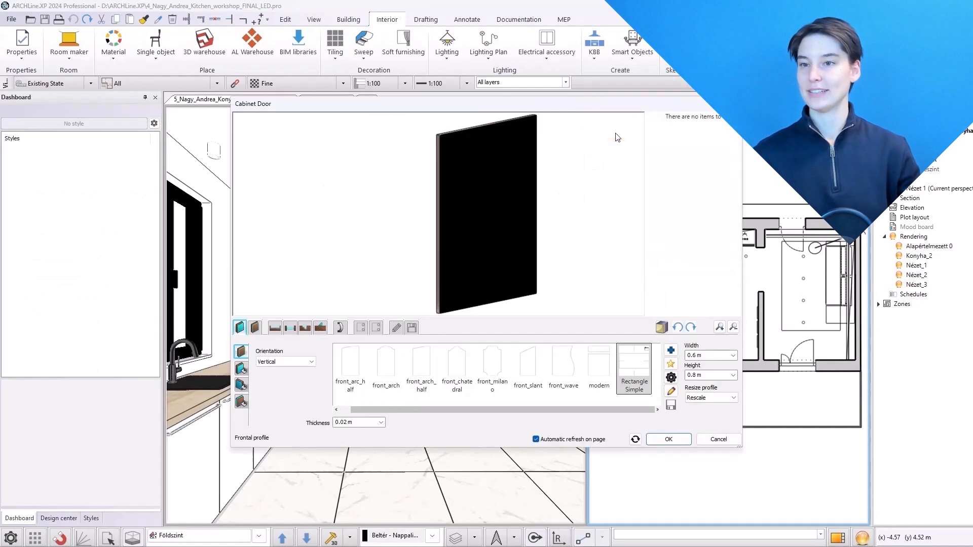
left_click(241, 369)
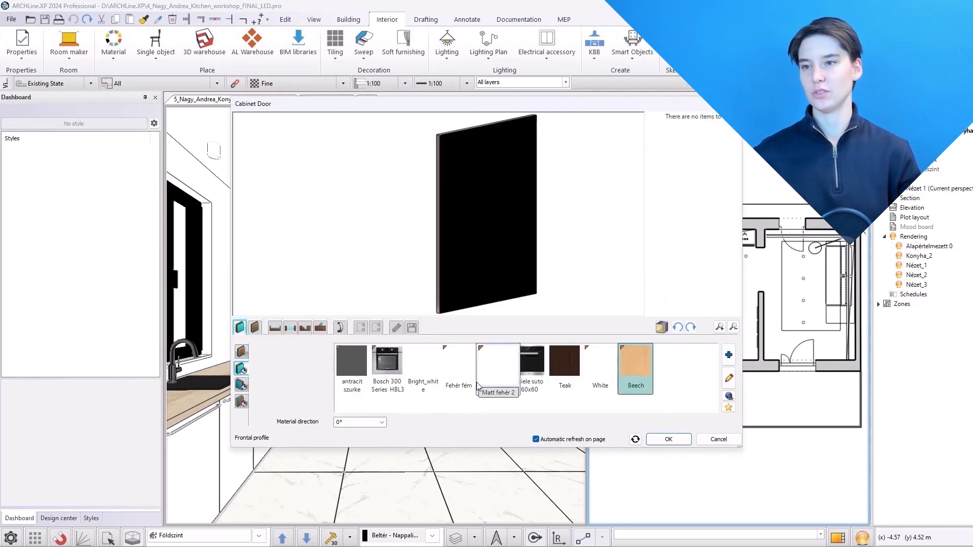
left_click(423, 366)
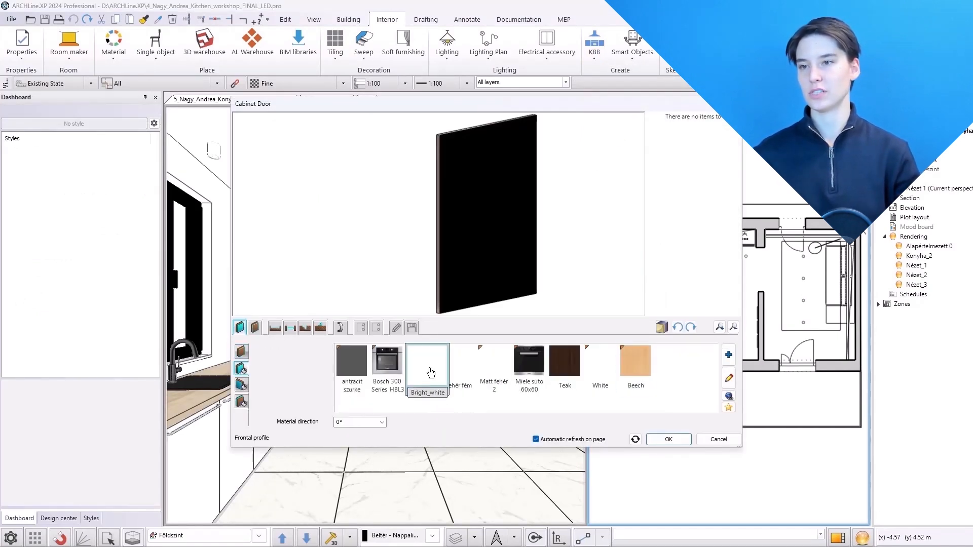
Add pin holes in 2 horizontal columns 0.5 m apart and vertical rows 0.05 m apart starting 0.07 m from the edge
left_click(376, 328)
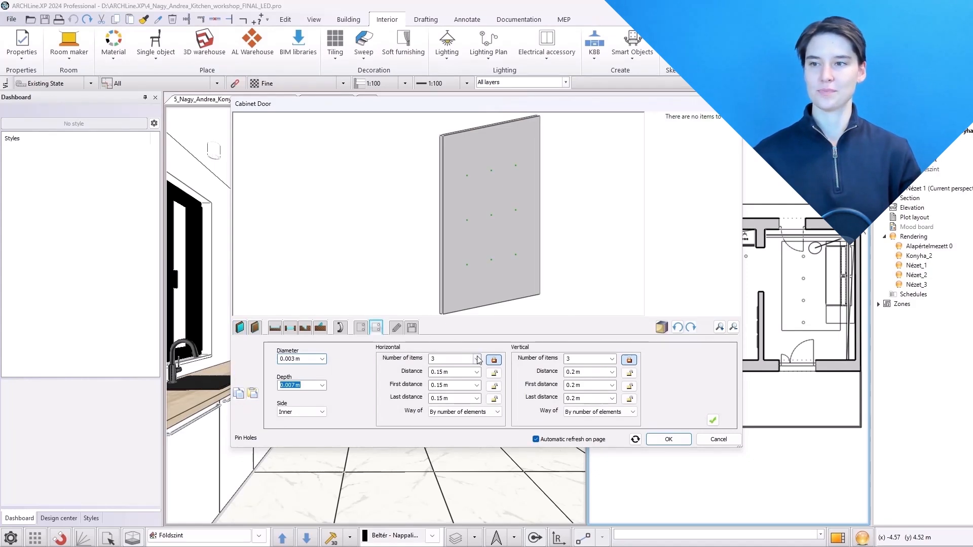
left_click(479, 360)
left_click(471, 373)
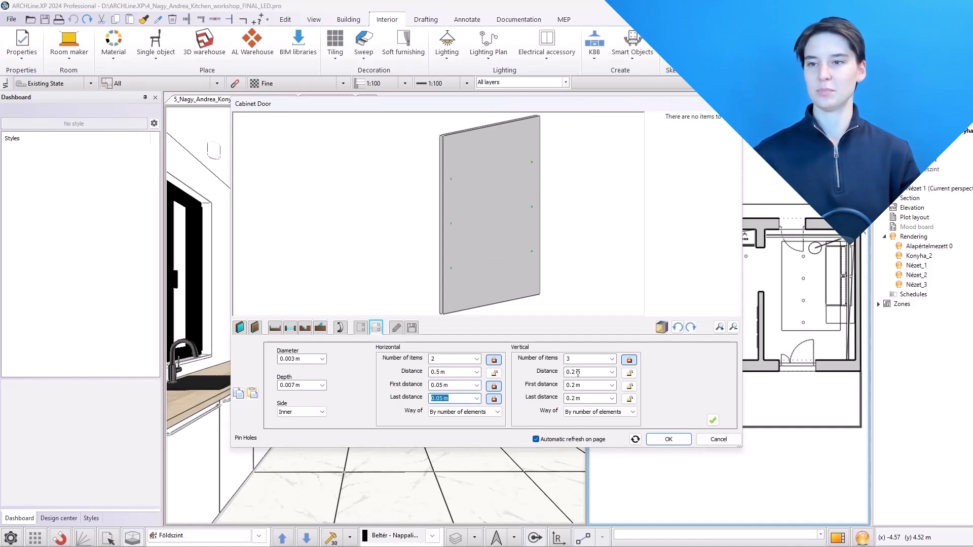
type("0,05")
key("Return")
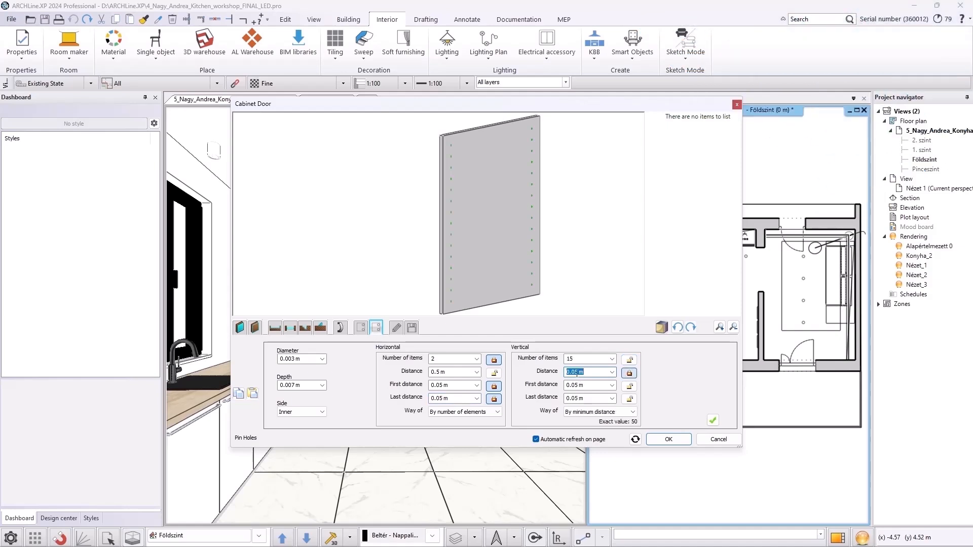
left_click(577, 383)
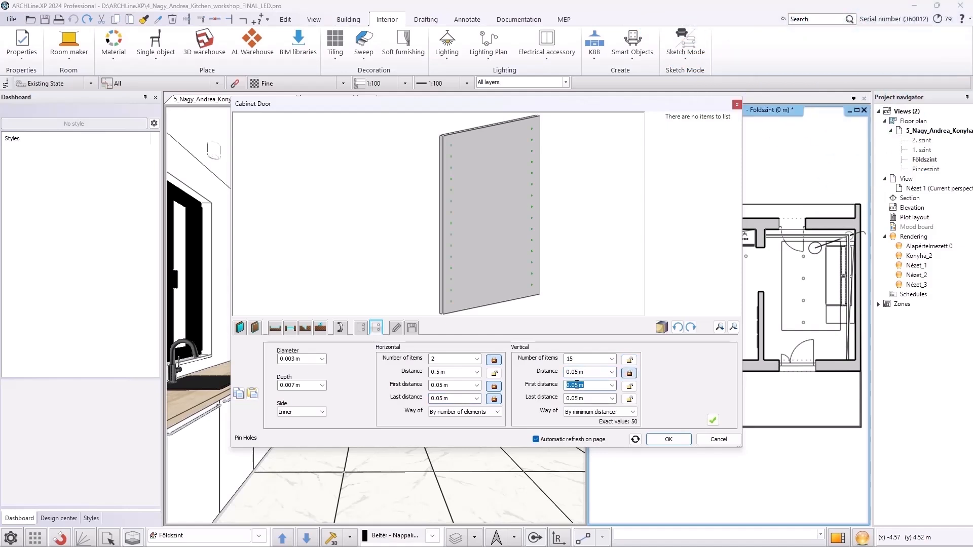
scroll(513, 223, "up", 5)
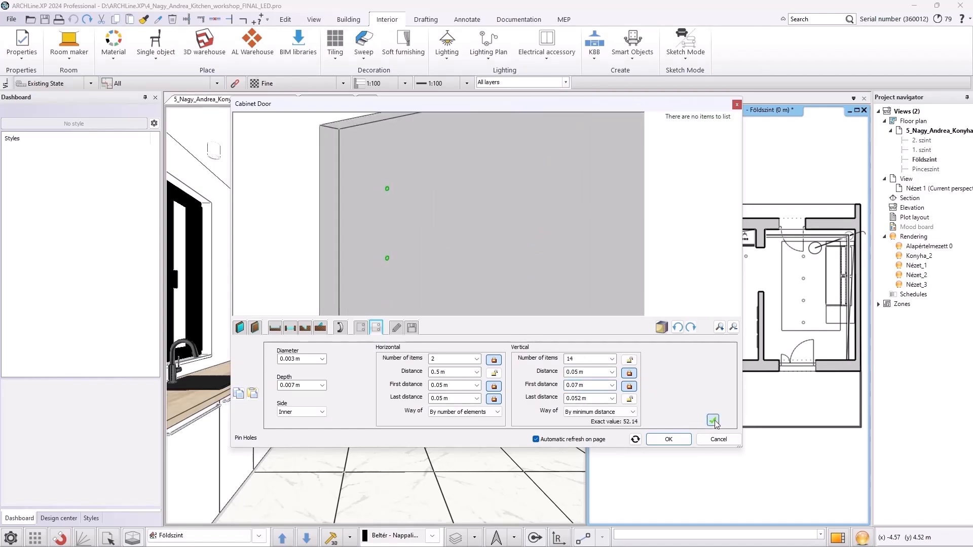
left_click(713, 420)
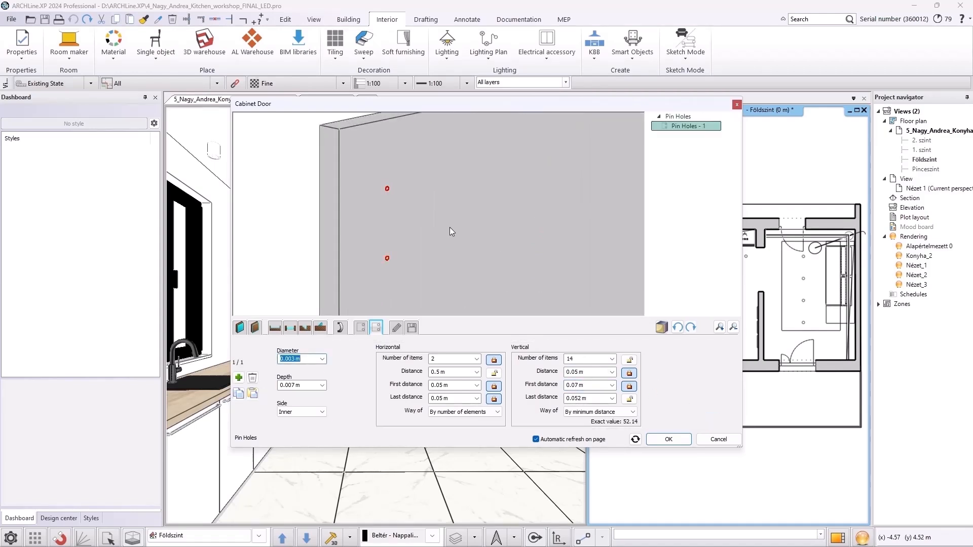
Save the door as a new library item named Cabinet side
left_click(411, 329)
left_click(701, 375)
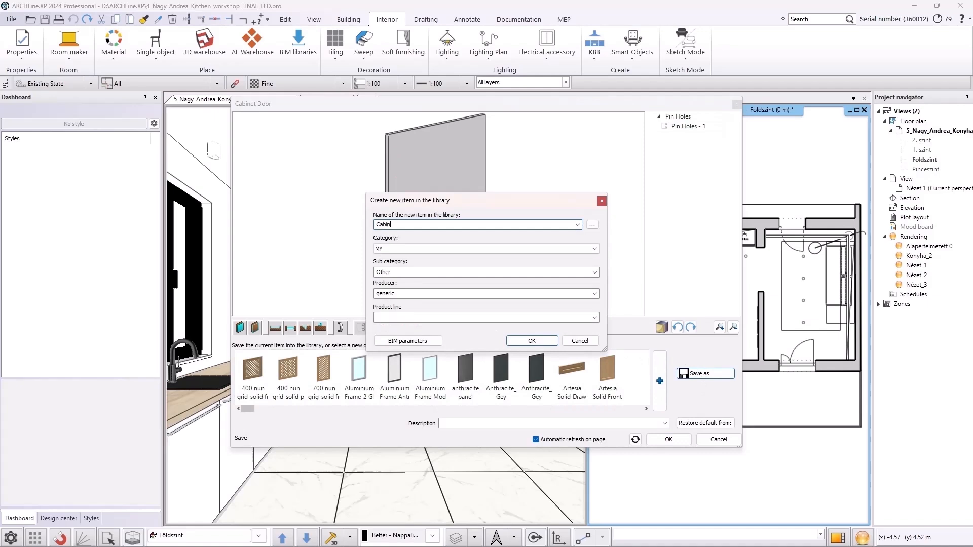
left_click(536, 341)
mouse_move(432, 251)
left_mouse_down()
mouse_move(581, 260)
mouse_move(427, 254)
left_mouse_up()
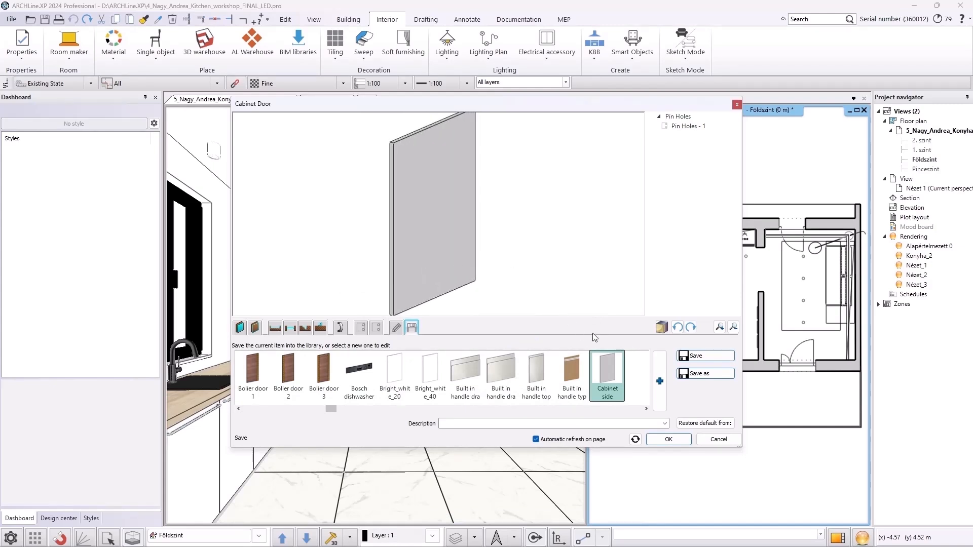
Change the door material to antracit szurke
left_click(240, 329)
left_click(241, 368)
left_click(352, 364)
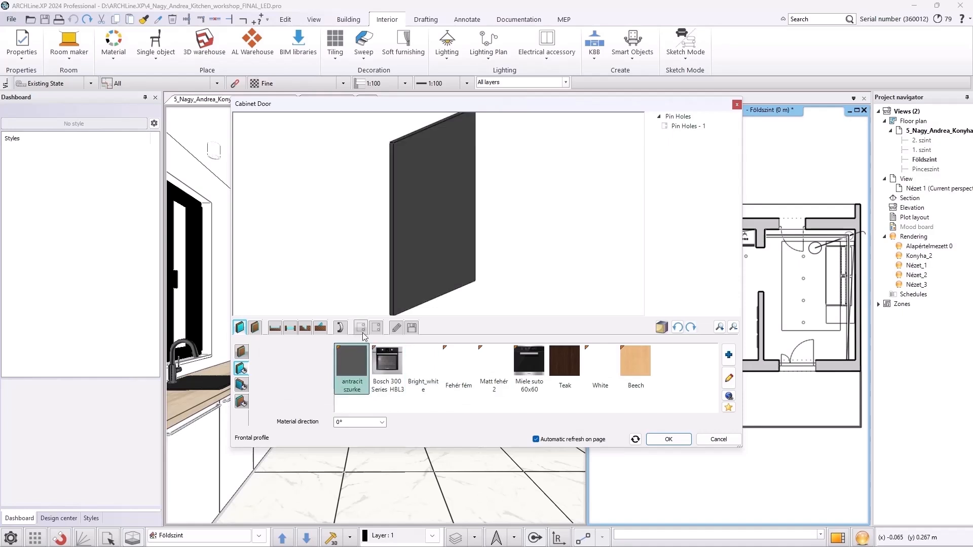
Add a hinge hole 0.035 m in diameter, 0.01 m deep, 0.07 m from the bottom and 0.042 m from the left
left_click(365, 328)
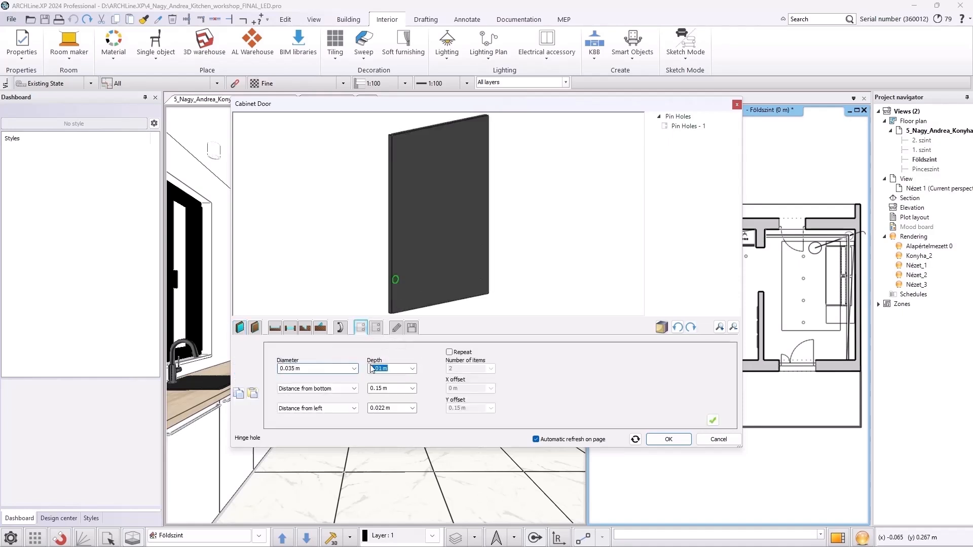
left_click(378, 388)
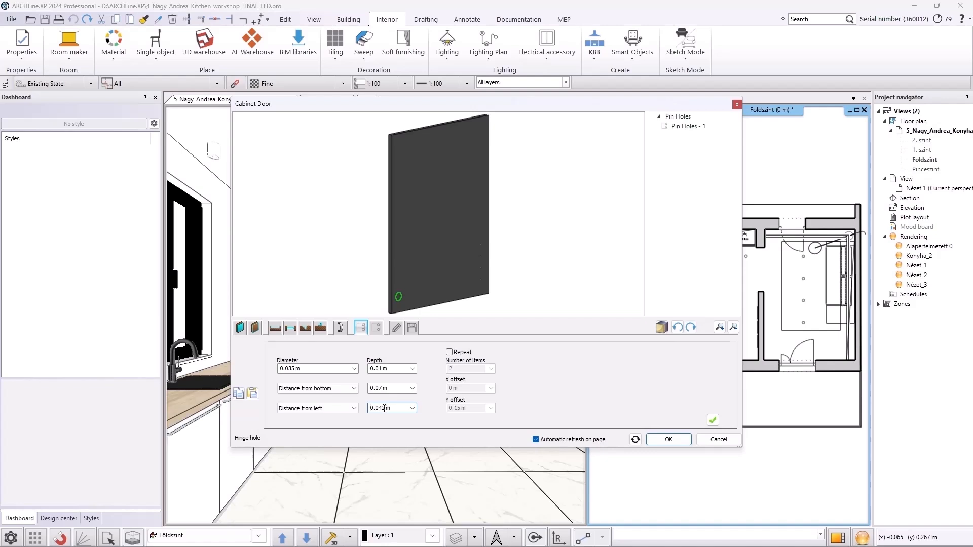
left_click(713, 420)
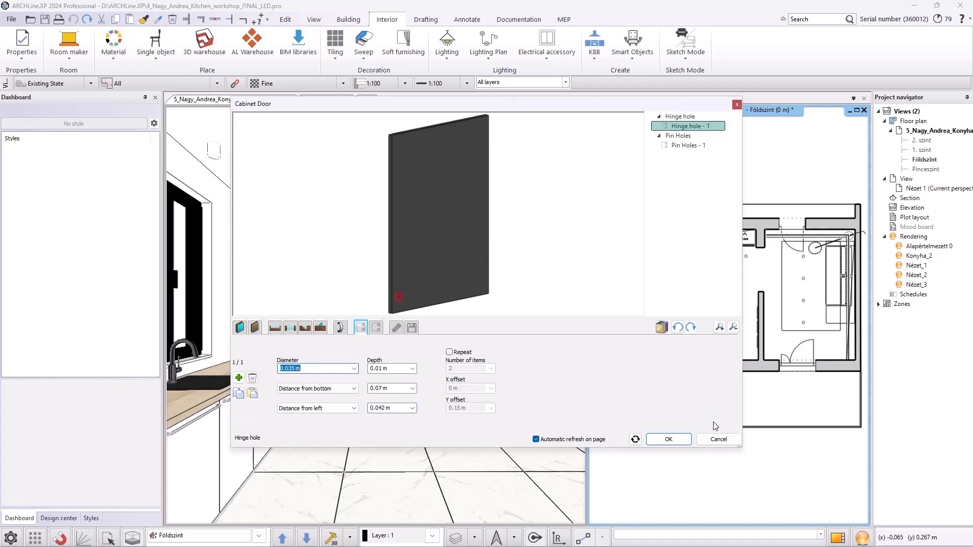
Add a second hinge hole measured 0.07 m from the top instead of the bottom
left_click(238, 378)
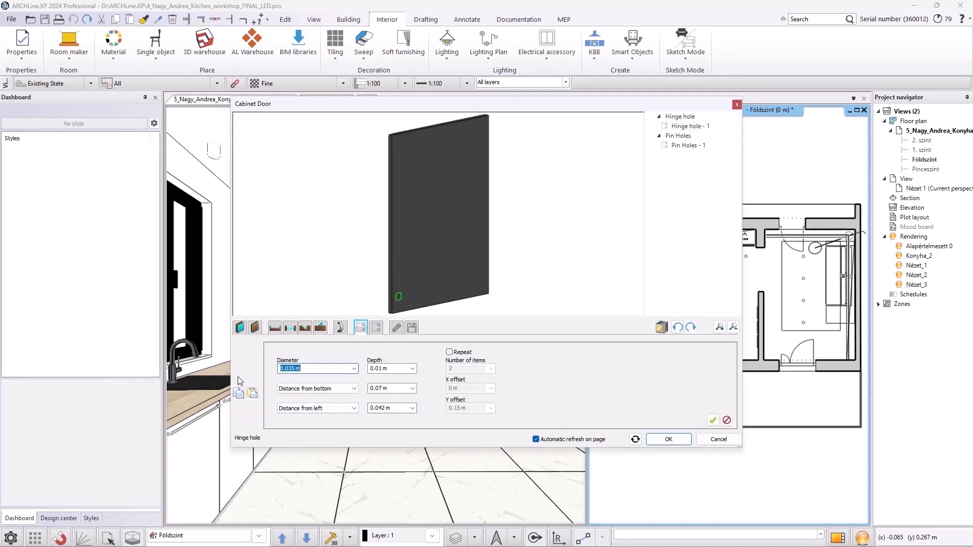
left_click(335, 388)
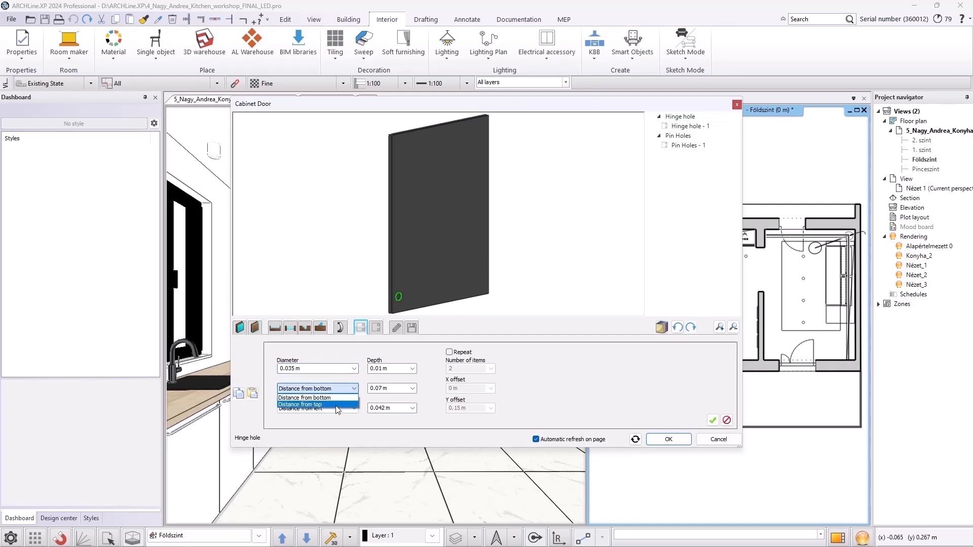
left_click(337, 406)
left_click(713, 421)
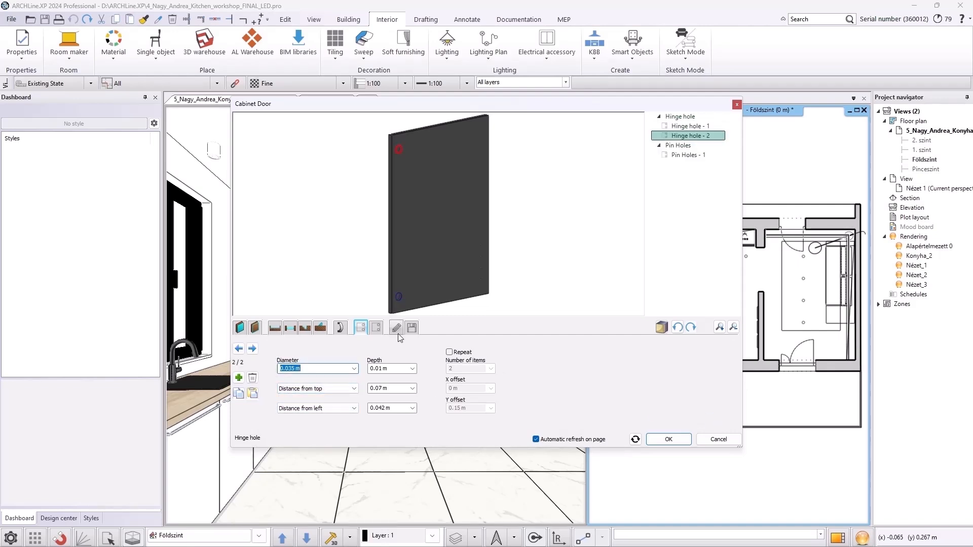
Delete the pin holes and inspect the hinge holes in the door preview
left_click(375, 328)
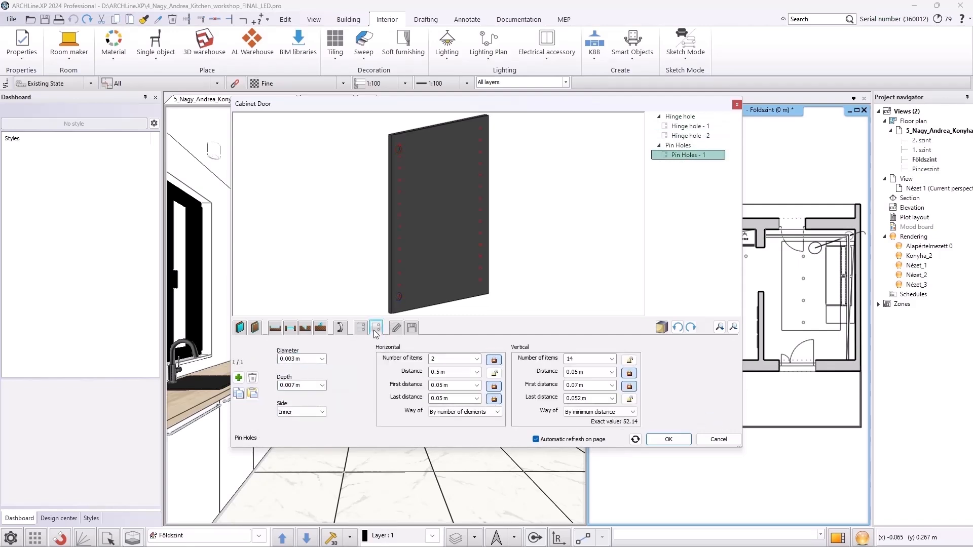
left_click(252, 378)
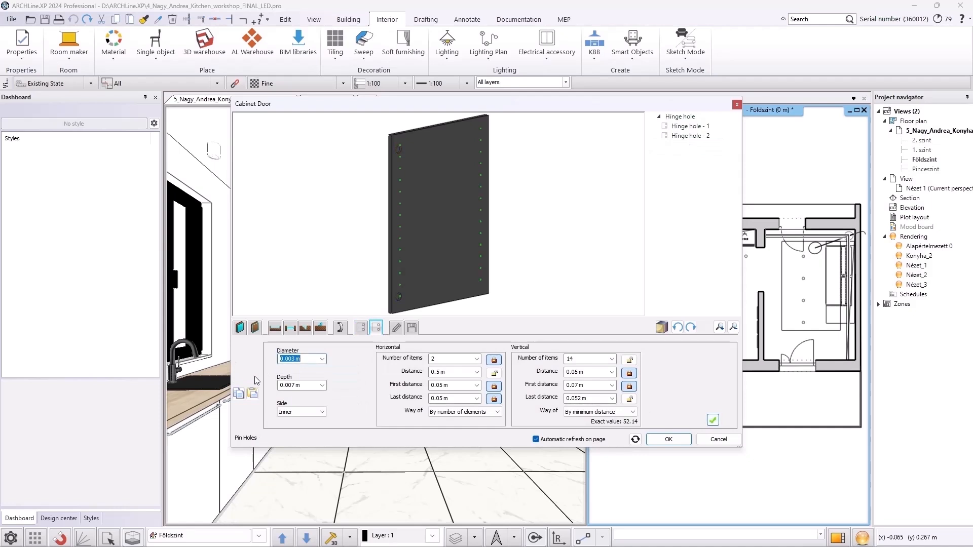
left_click(360, 327)
scroll(401, 191, "up", 6)
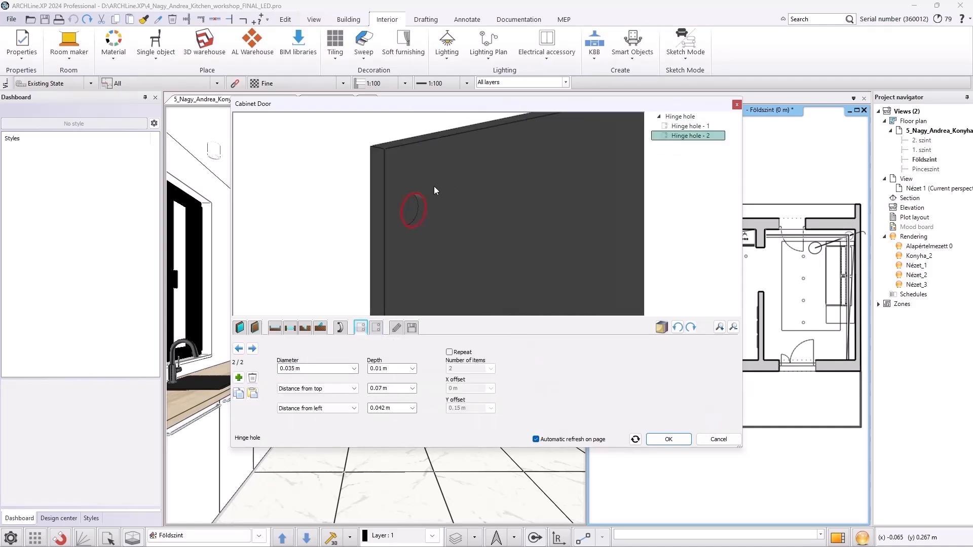
left_click_drag(461, 202, 445, 186)
scroll(445, 185, "down", 6)
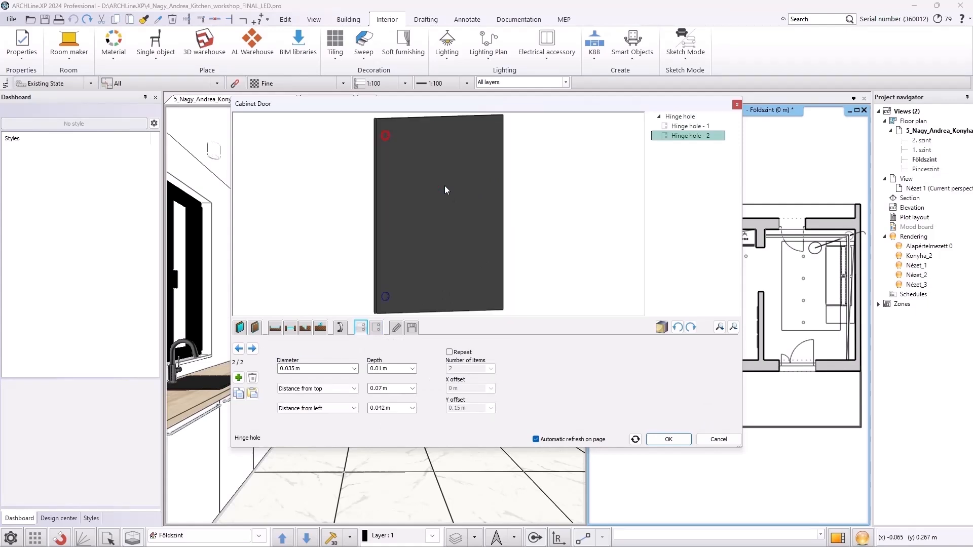
Save the designed door to the library as a new item named Cabinet front in category MY, sub category Other, and close the dialog
left_click(412, 327)
left_click(709, 375)
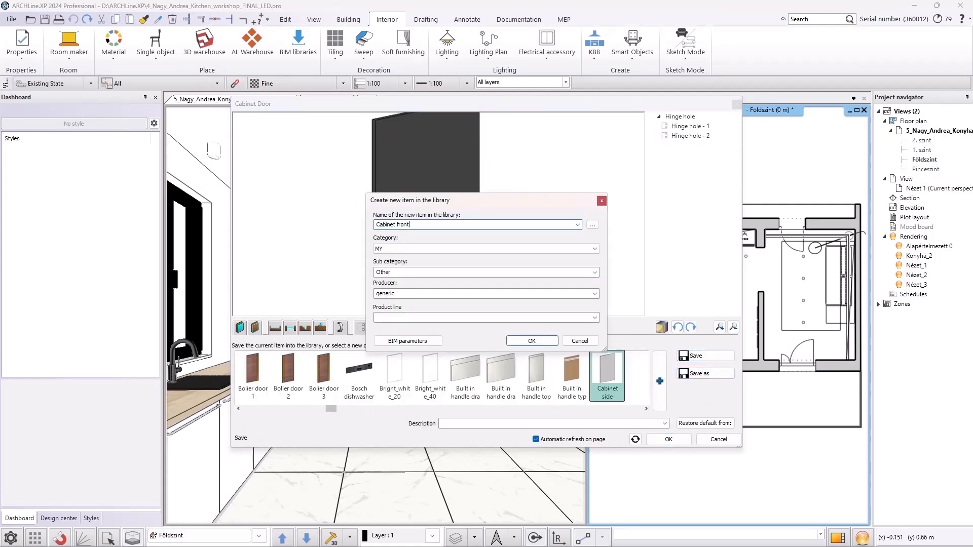
left_click(530, 341)
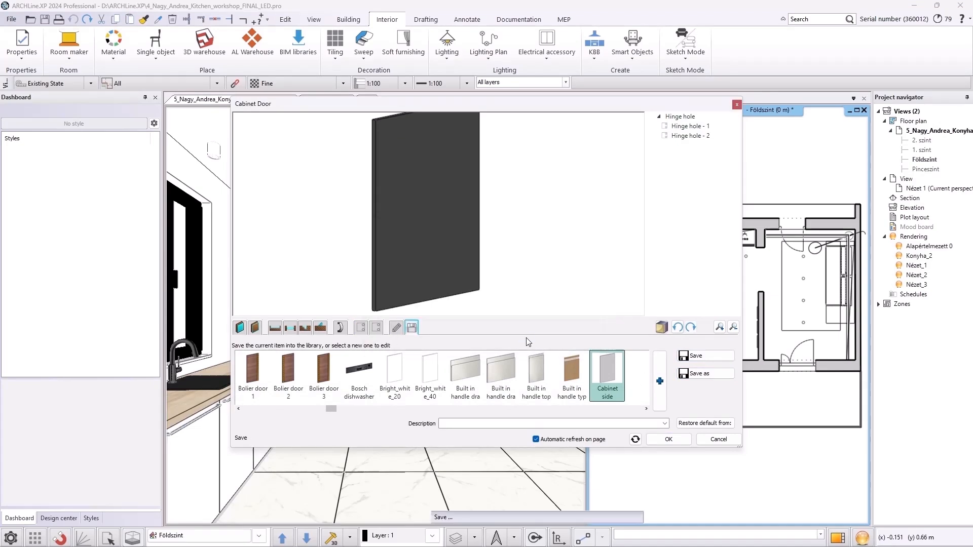
left_click_drag(396, 281, 538, 248)
left_click(672, 441)
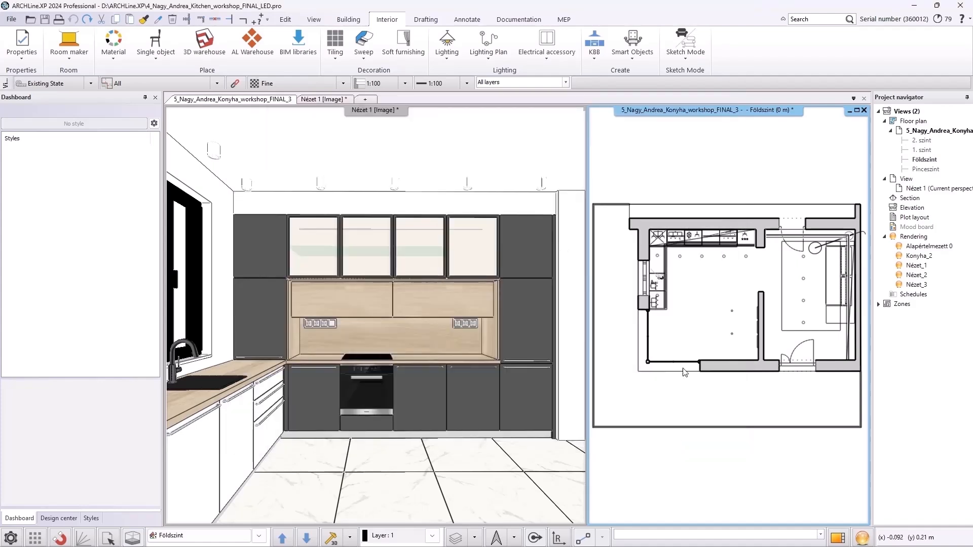
Open the base cabinet to the right of the oven for editing and disable the default panel for its first side
left_click(484, 337)
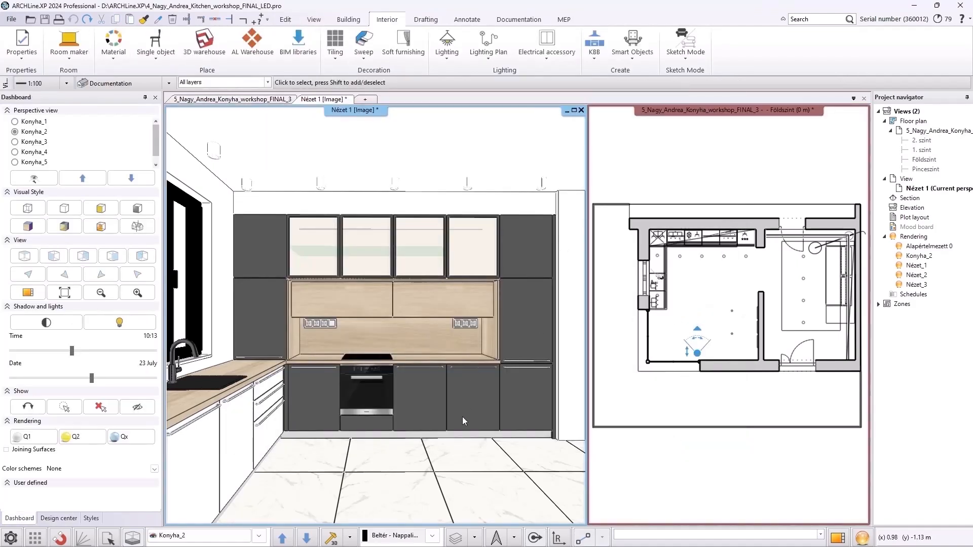
left_click(462, 417)
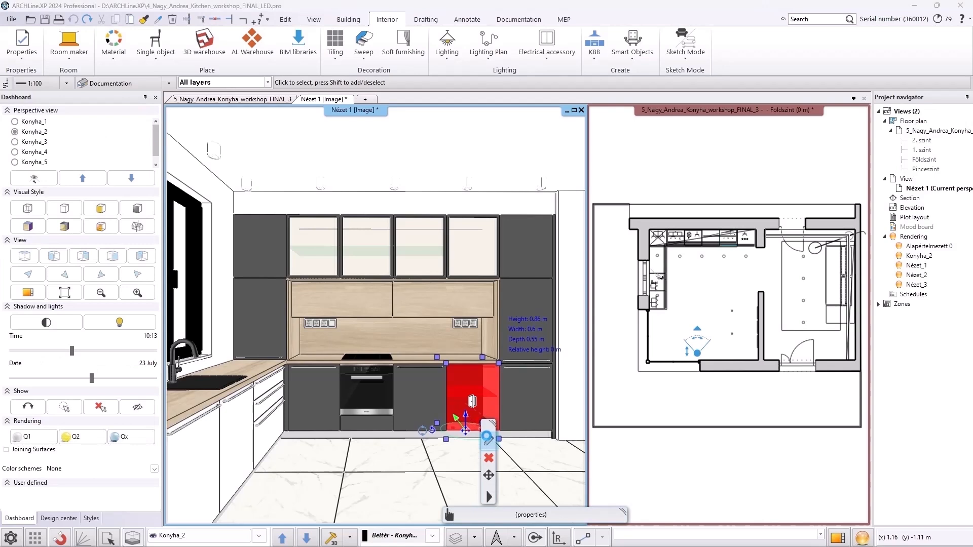
left_click(489, 439)
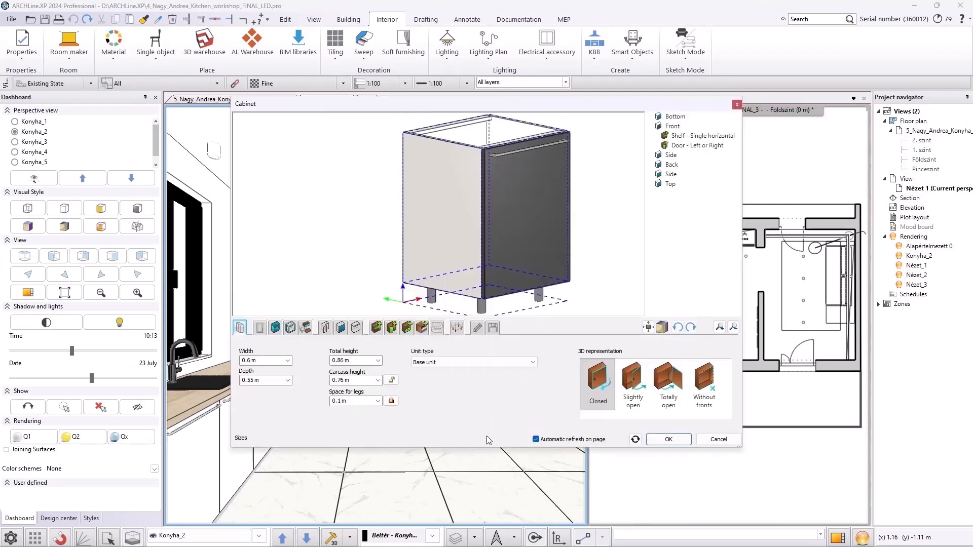
left_click(341, 330)
left_click(252, 348)
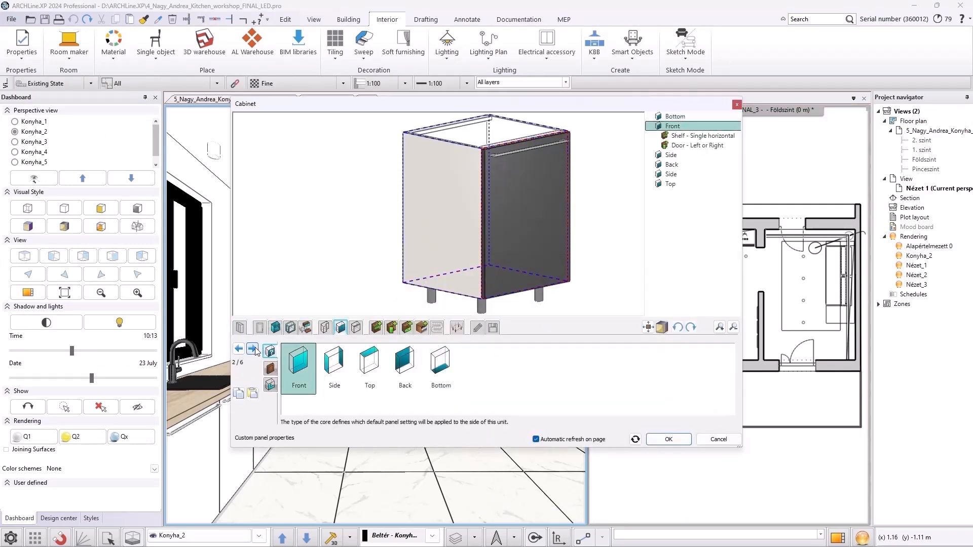
left_click(252, 349)
middle_click_drag(426, 202, 384, 261)
left_click_drag(384, 261, 417, 287)
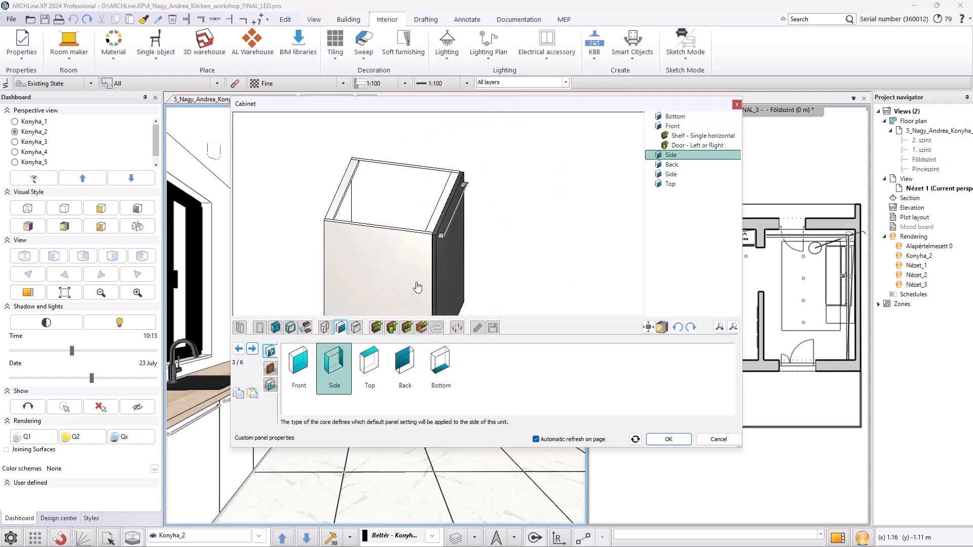
left_click(270, 369)
left_click(289, 348)
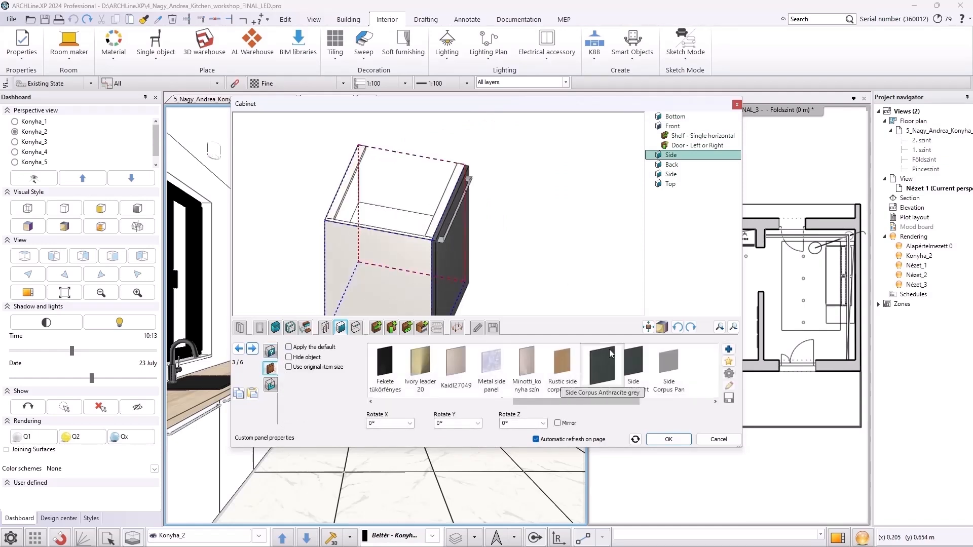
Assign the Cabinet side object from the MY > Other library category to that side panel
left_click(729, 349)
left_click(374, 157)
left_click(383, 178)
left_click(396, 194)
left_click(536, 202)
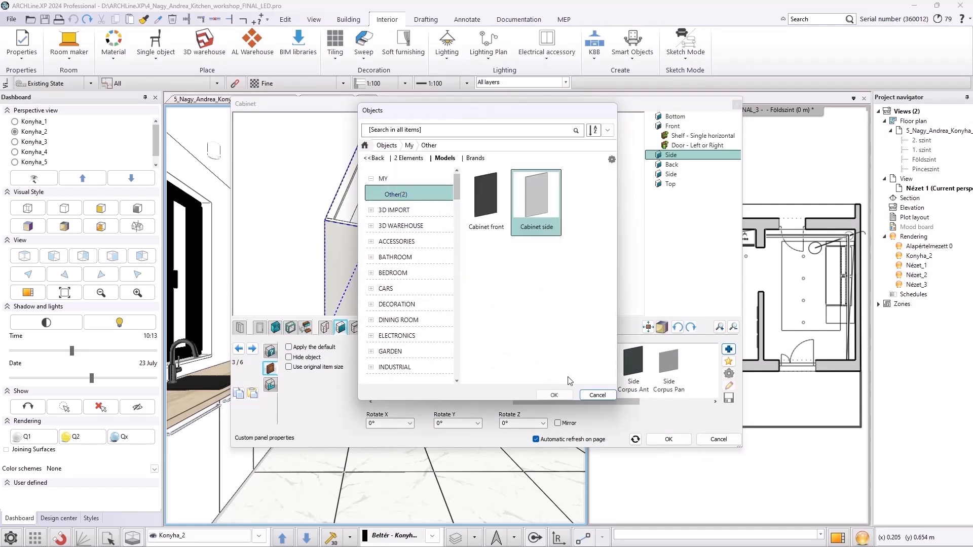
left_click(554, 395)
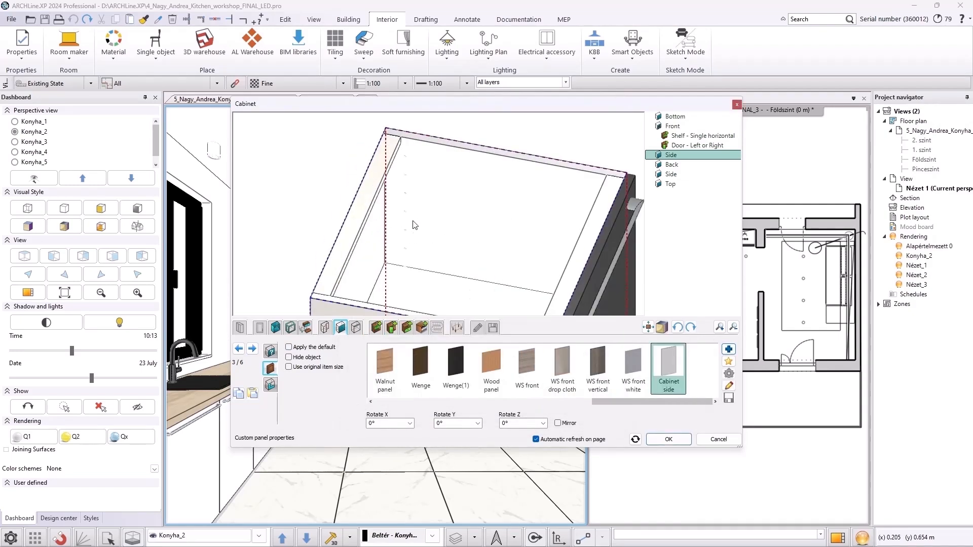
Disable the default panel for the cabinet's other side and assign the Cabinet side object to it too
left_click_drag(439, 229, 407, 216)
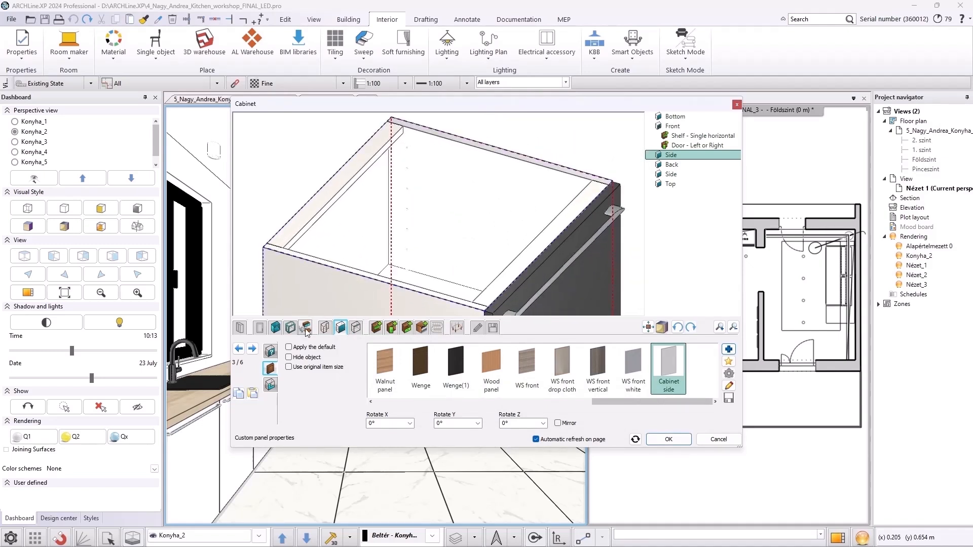
left_click(252, 349)
left_click(251, 350)
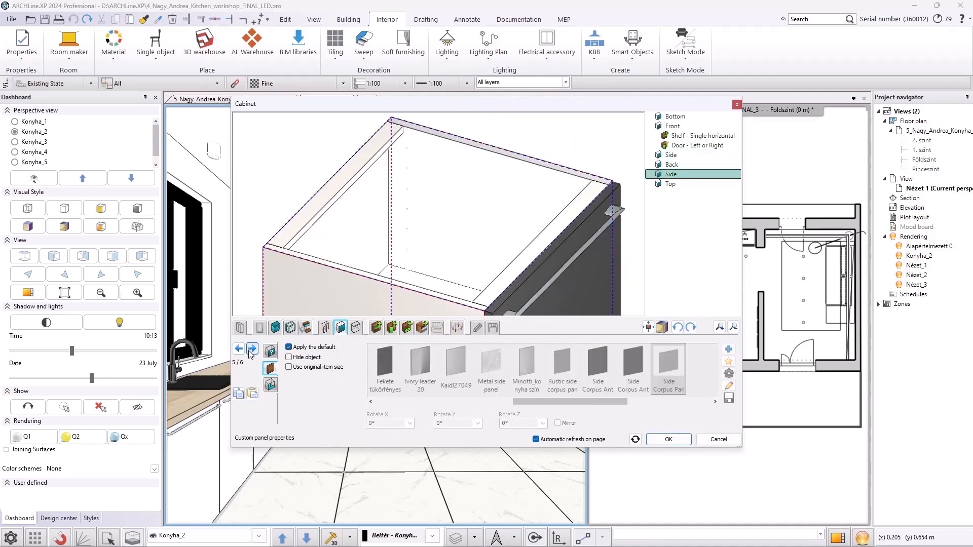
left_click(294, 349)
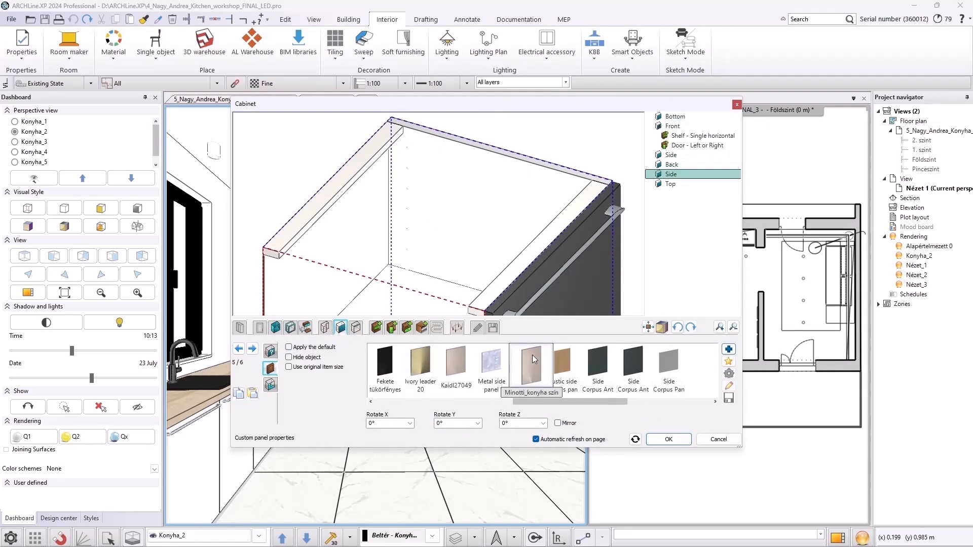
left_click(729, 349)
left_click(431, 188)
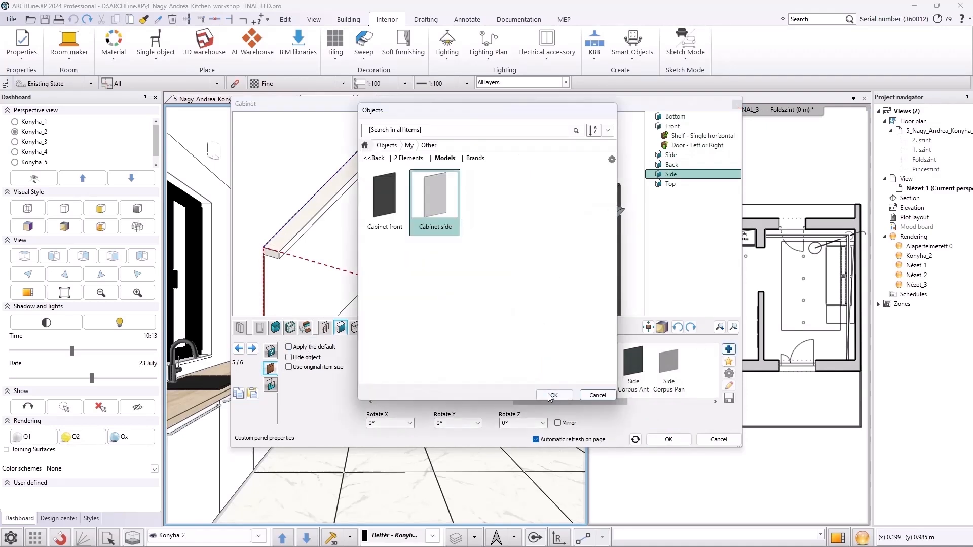
left_click(553, 395)
Replace the cabinet's door front with the Cabinet front library object and apply the cabinet changes
middle_click_drag(494, 191, 496, 257)
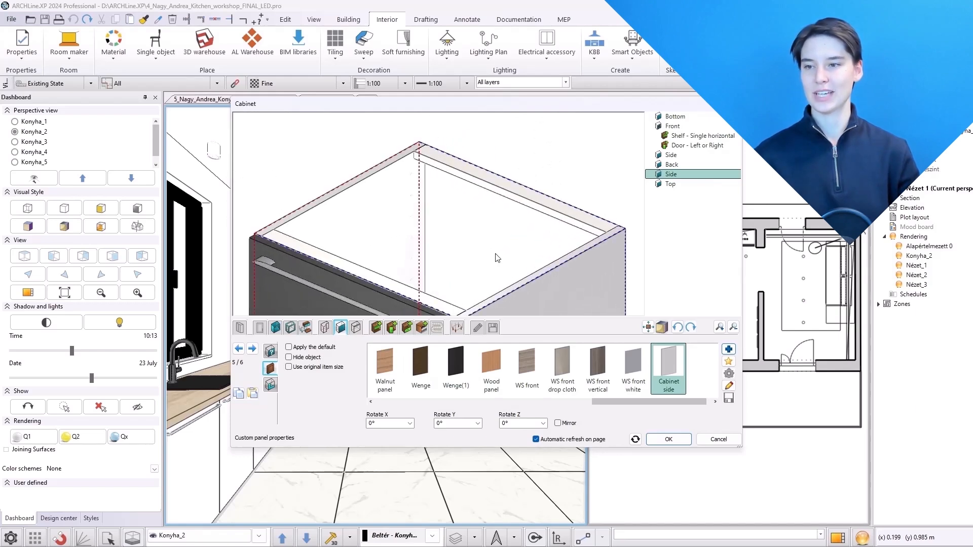
left_click(259, 328)
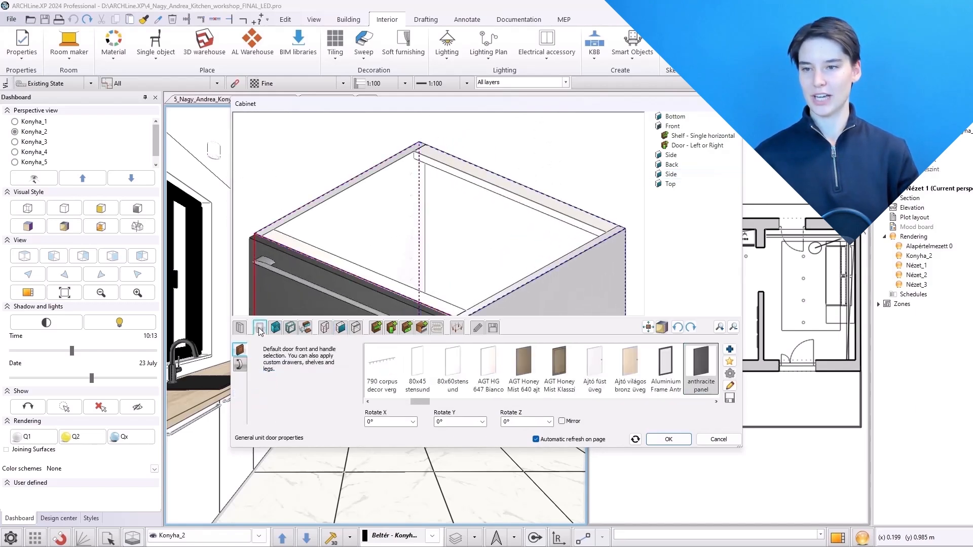
left_click(730, 349)
left_click(372, 156)
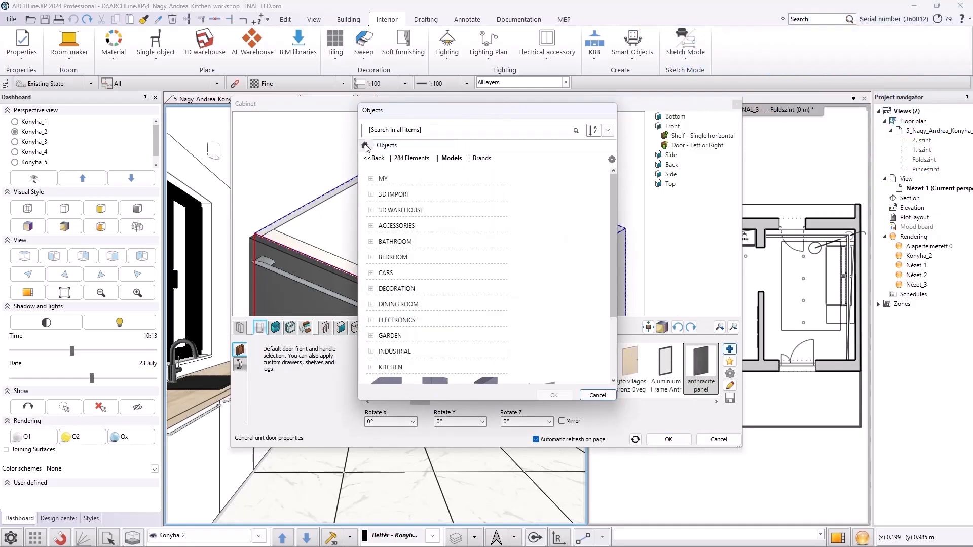
left_click(390, 179)
left_click(397, 195)
left_click(484, 203)
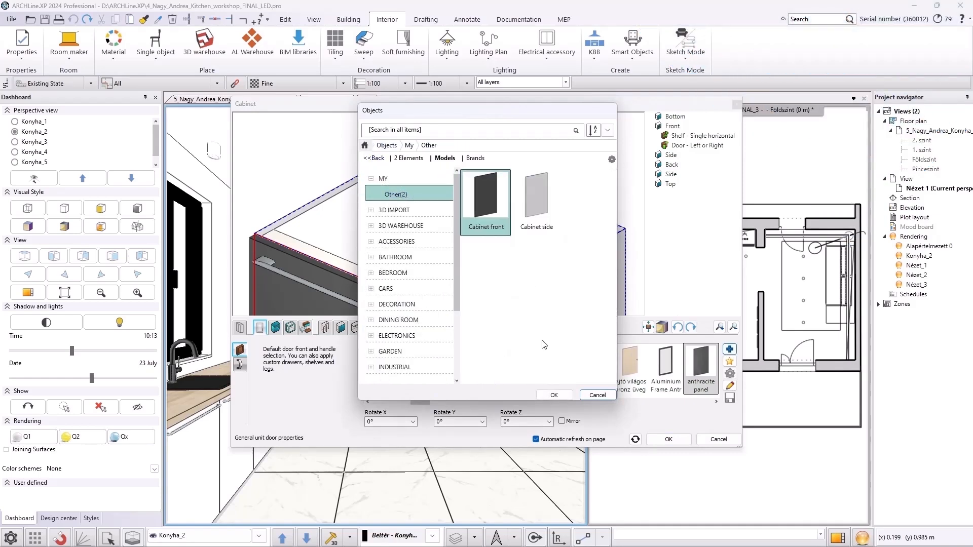
left_click(553, 395)
scroll(473, 218, "up", 5)
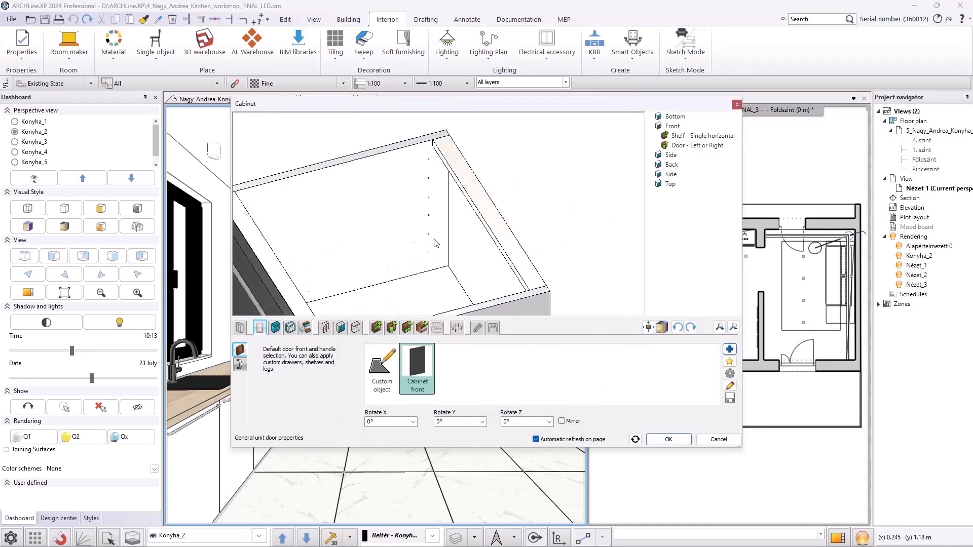
middle_click_drag(325, 223, 388, 248)
left_click(669, 439)
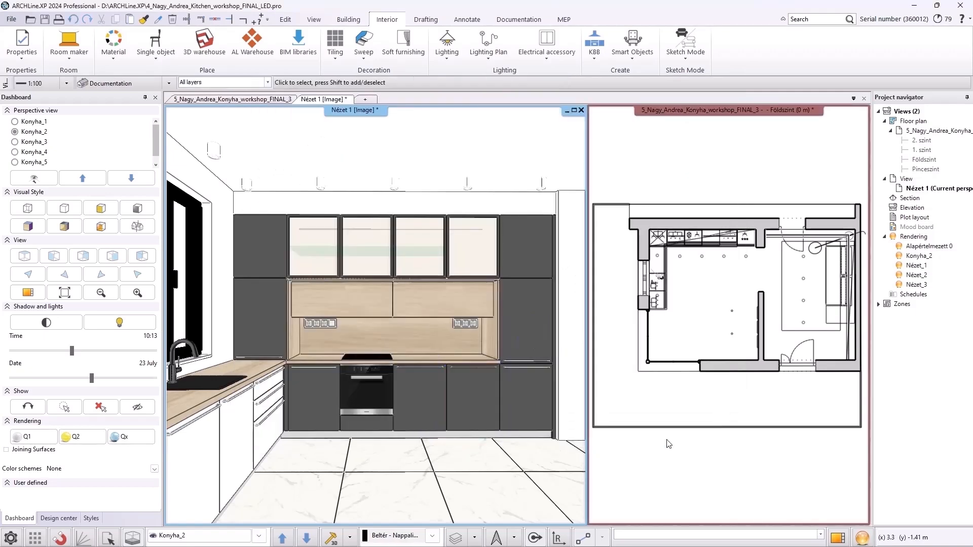
Inspect the updated cabinet up close in the 3D view
scroll(430, 411, "up", 8)
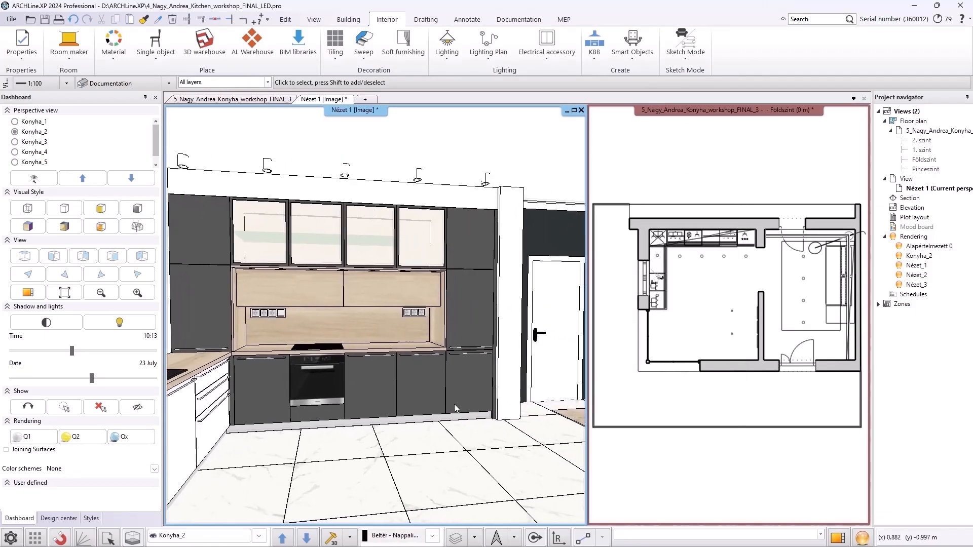
middle_click_drag(429, 412, 437, 358)
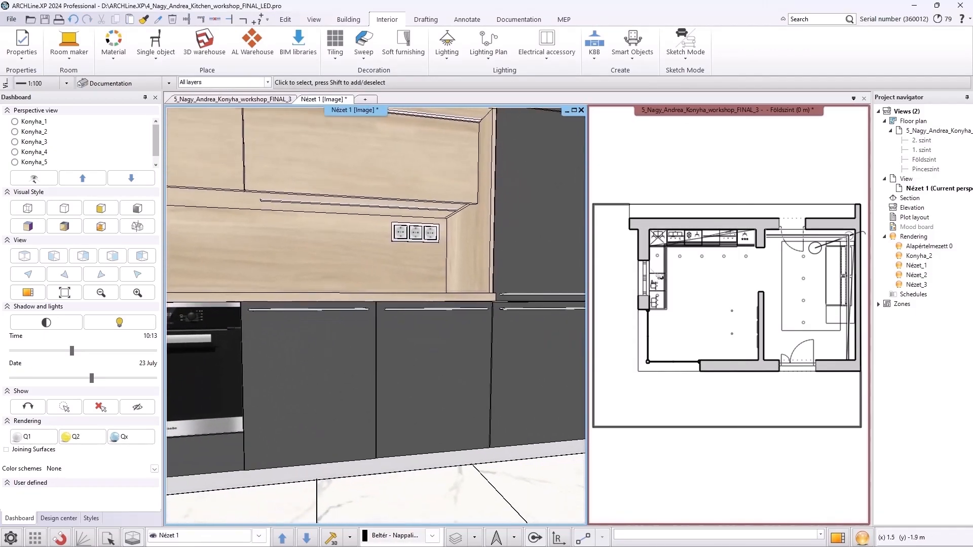
left_click(437, 358)
key("Escape")
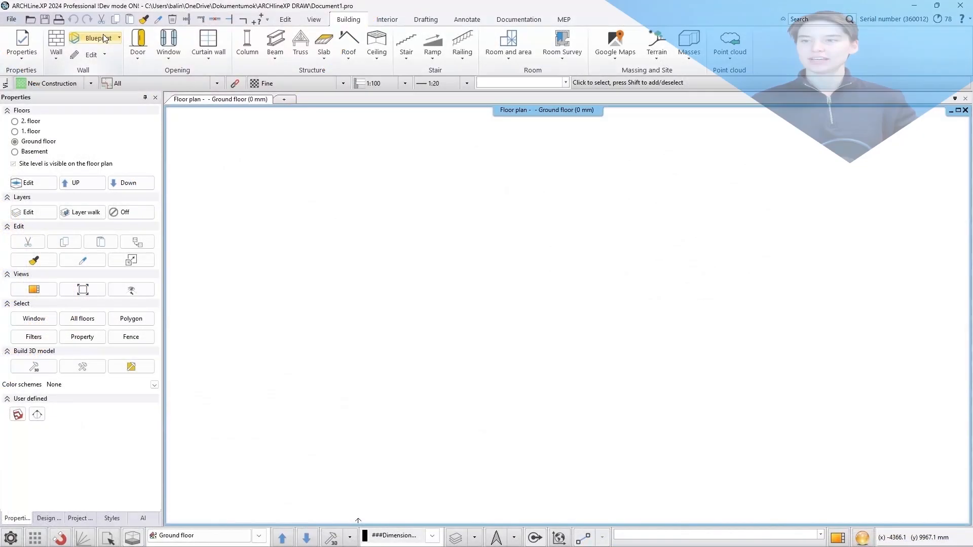
Vectorize the raster image Interior_scan_eng.jpg with the Image Vectorizer and place it on the floor plan
left_click(96, 38)
mouse_move(117, 74)
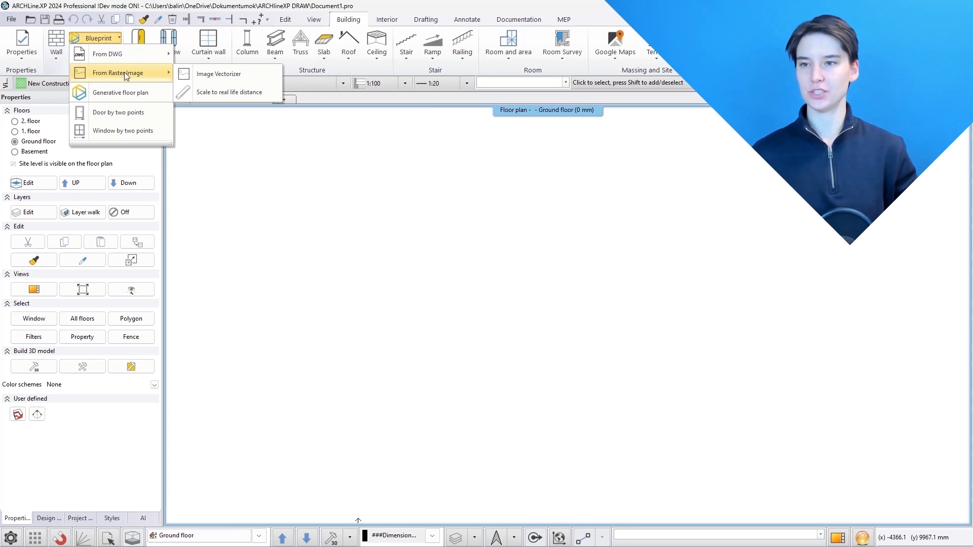
left_click(218, 74)
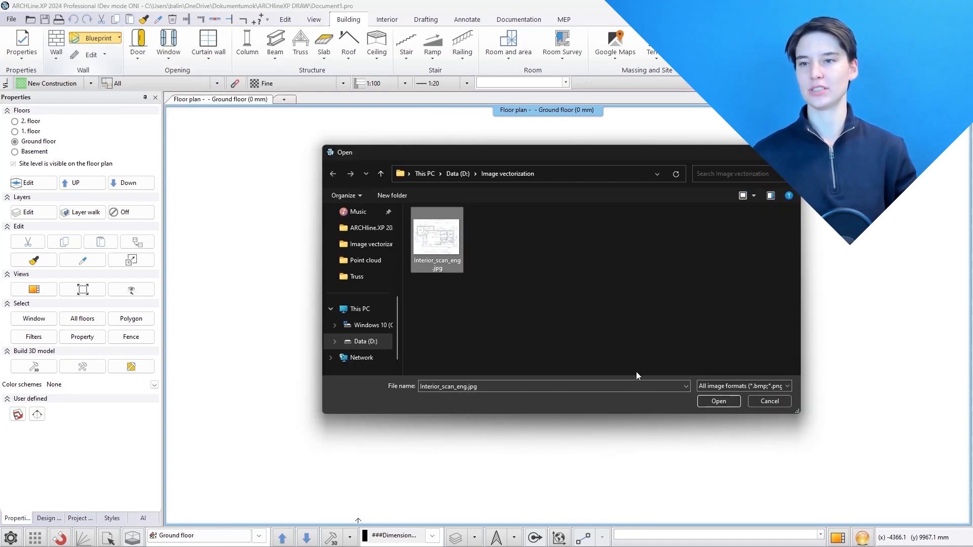
left_click(717, 401)
left_click(556, 376)
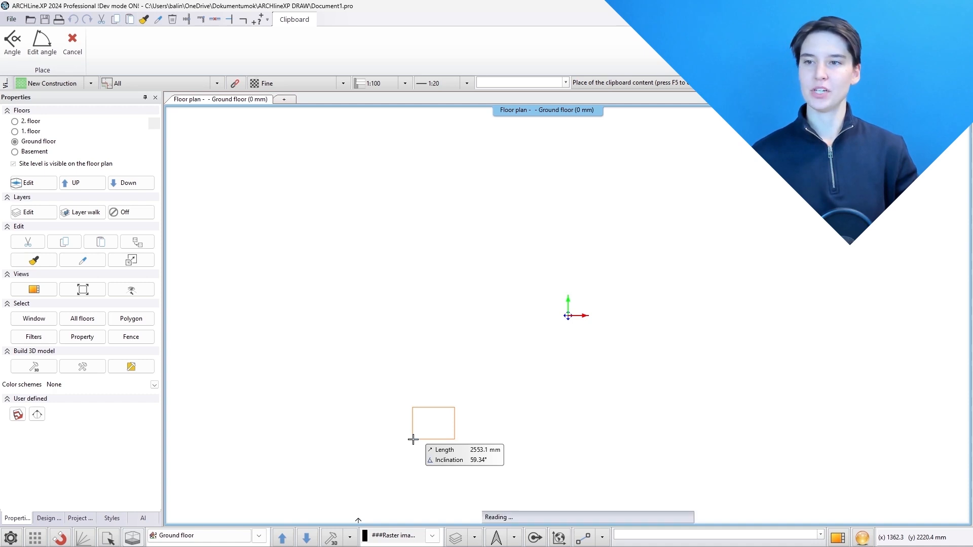
left_click(413, 440)
left_click(491, 437)
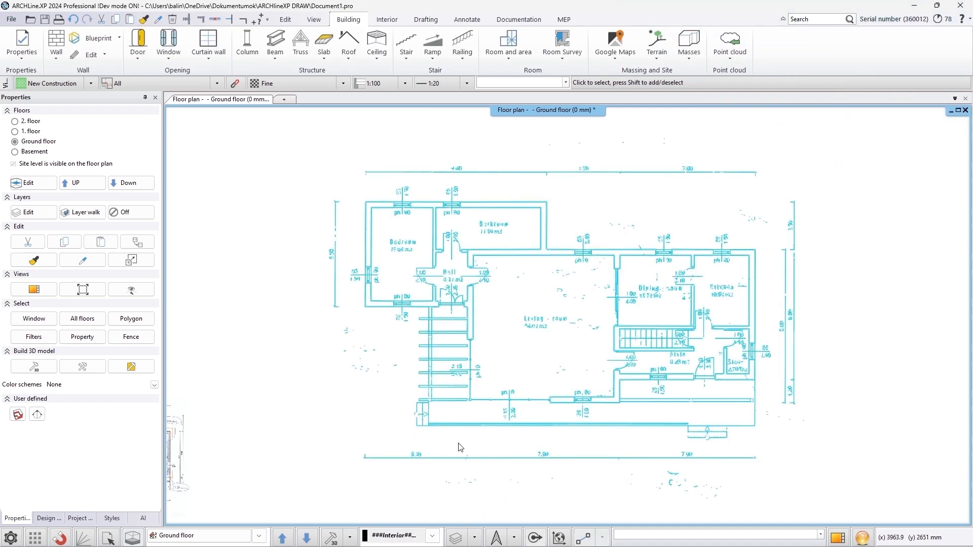
left_click(406, 477)
middle_click(408, 479)
middle_click(408, 479)
Open the vectorized plan's group for editing and examine its individual polylines
left_click(303, 448)
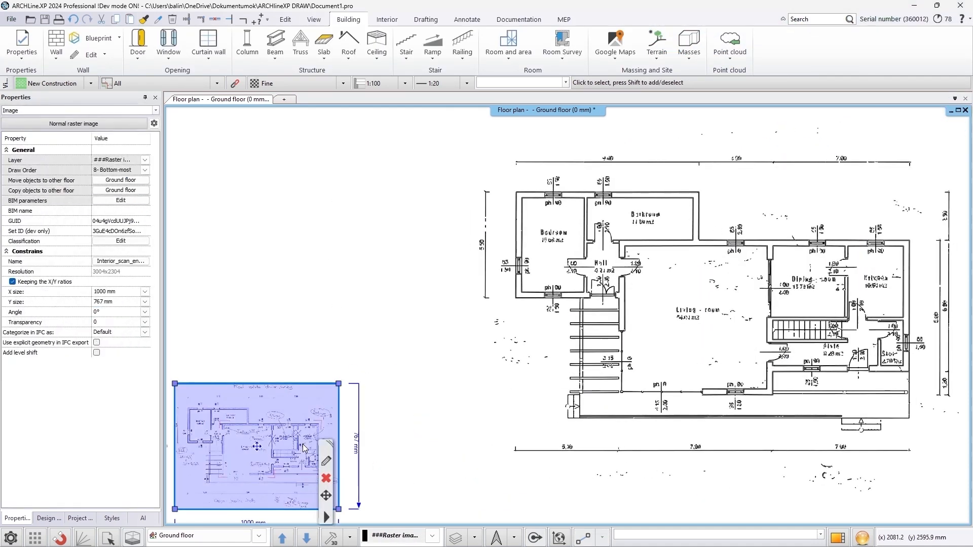
left_click(588, 355)
right_click(588, 354)
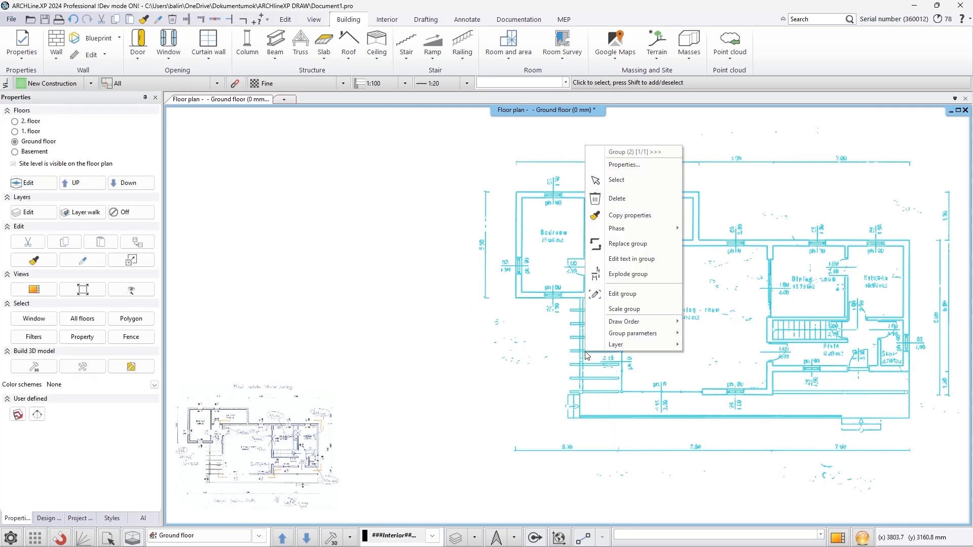
left_click(616, 295)
left_click(588, 378)
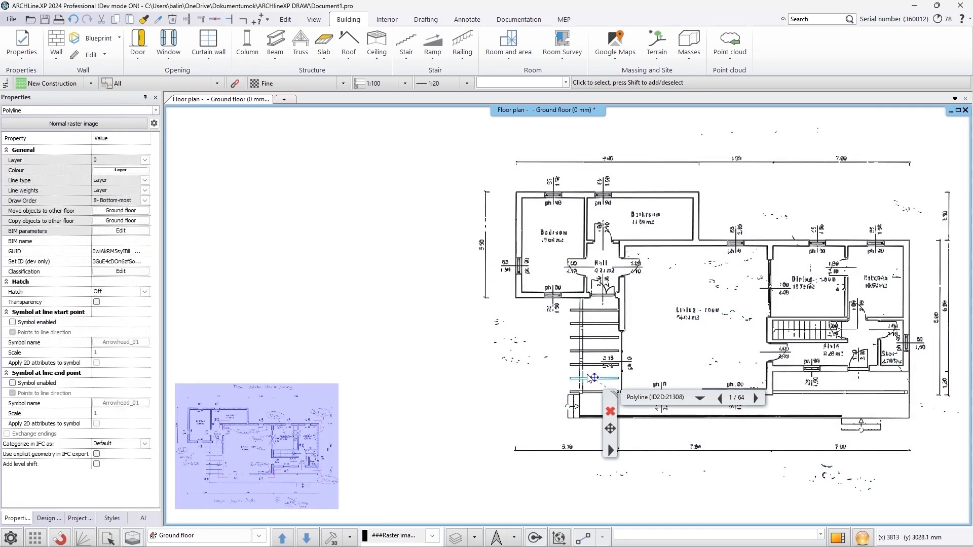
right_click(592, 378)
left_click(613, 344)
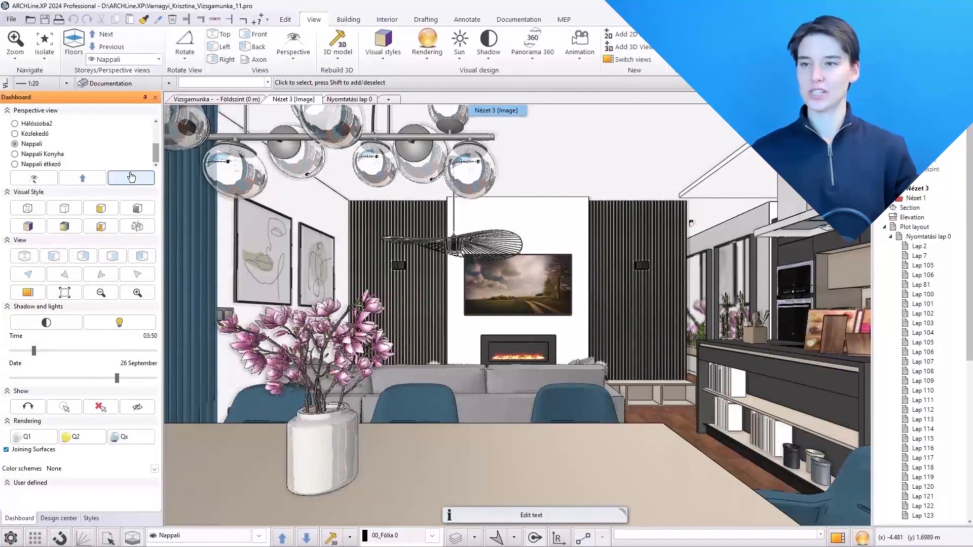
Switch between the saved perspective views Nappali Konyha, Nappali étkező and Közlekedő
left_click(15, 154)
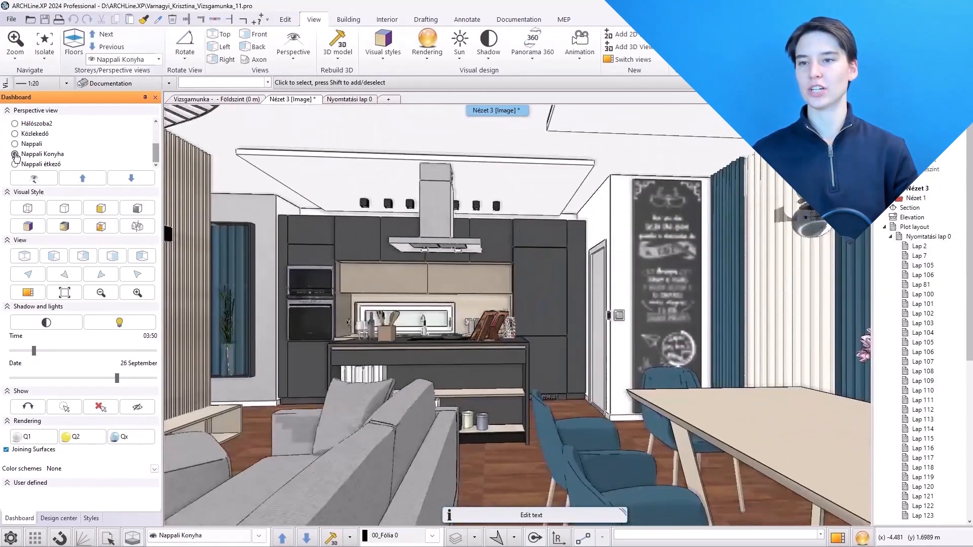
left_click(15, 164)
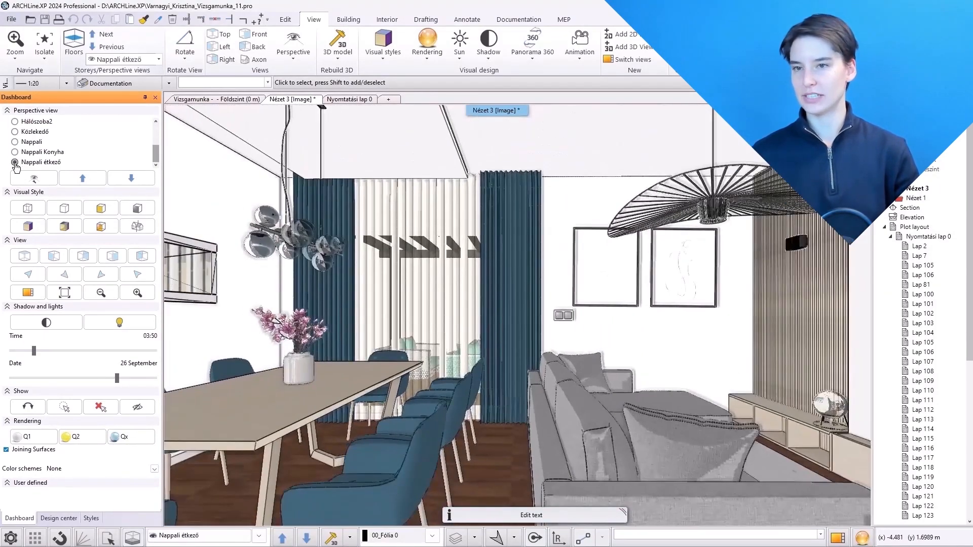
left_click(15, 153)
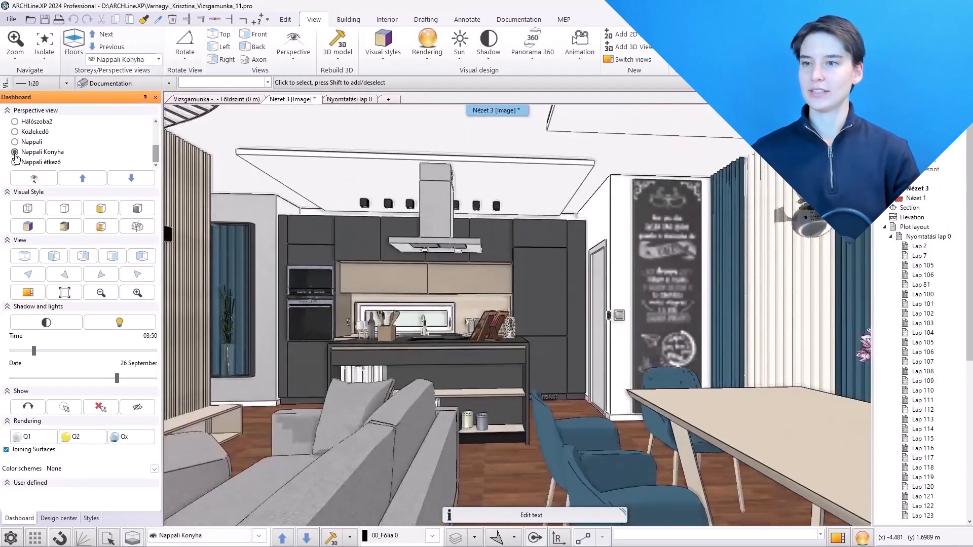
left_click(15, 132)
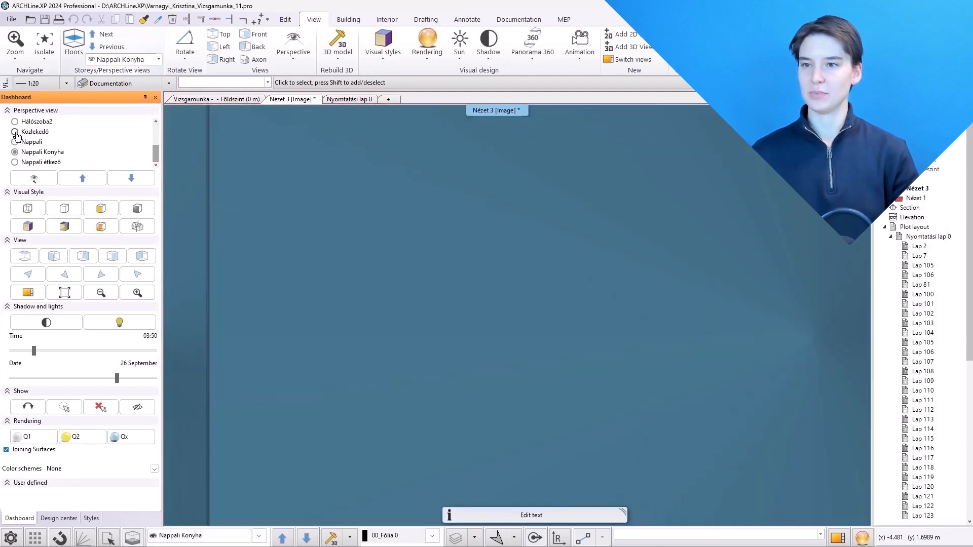
Start a bird's eye view by picking a point on the corridor floor surface and acknowledge the hint
left_click(293, 49)
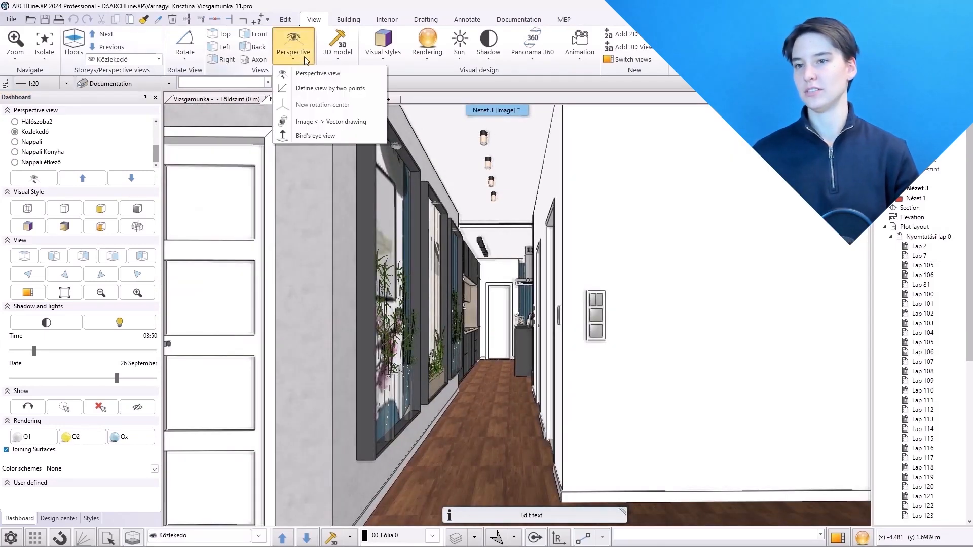
left_click(323, 138)
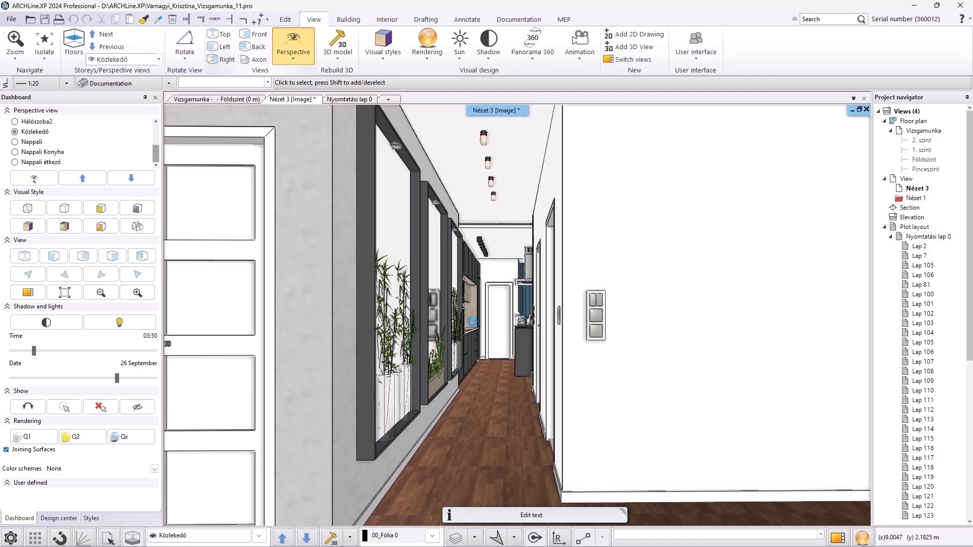
left_click(493, 431)
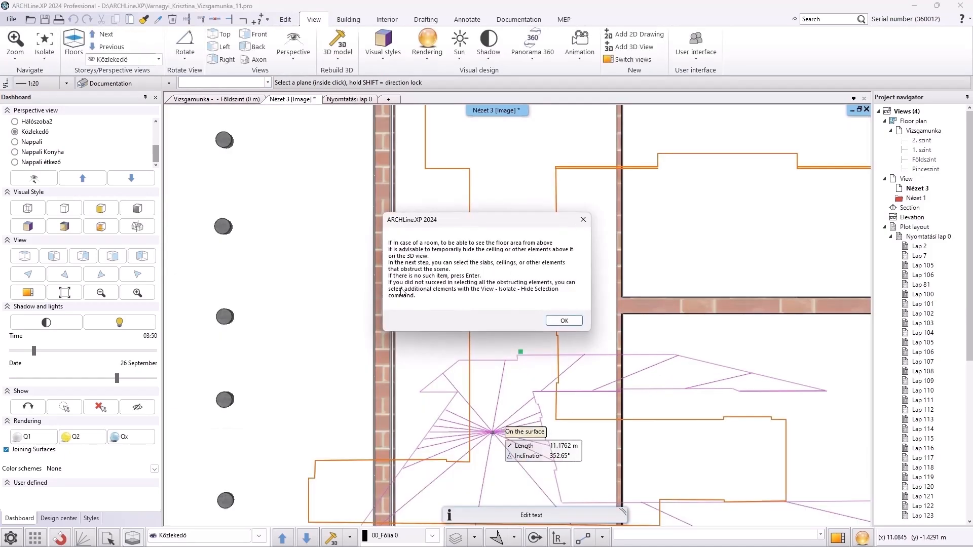
left_click(564, 320)
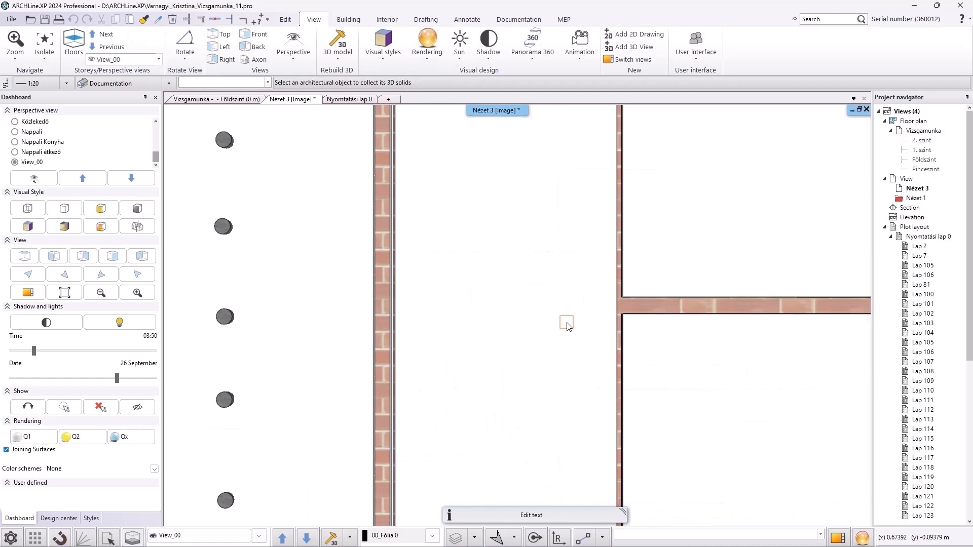
Hide the slabs and ceilings obstructing the bird's eye view, then confirm the perspective settings
scroll(565, 327, "down", 5)
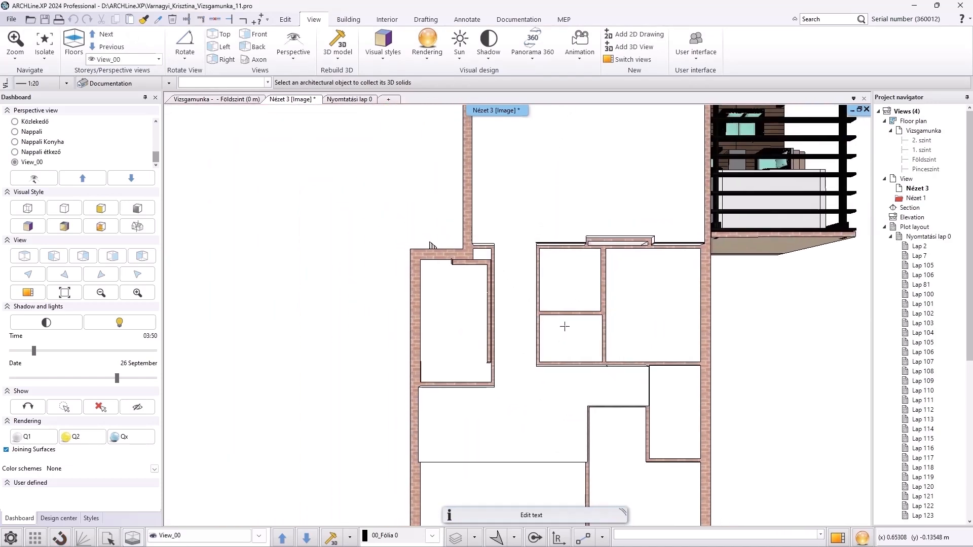
scroll(565, 326, "down", 3)
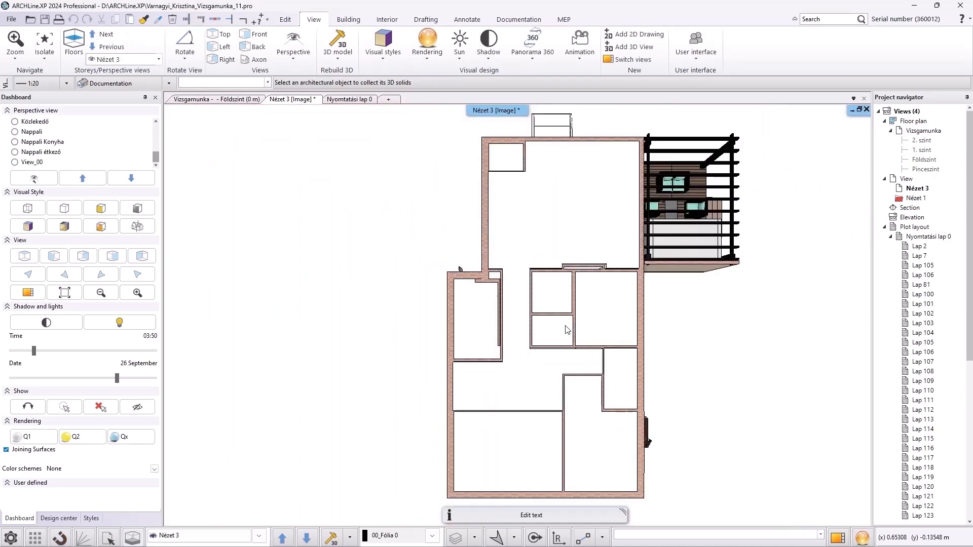
left_click(503, 157)
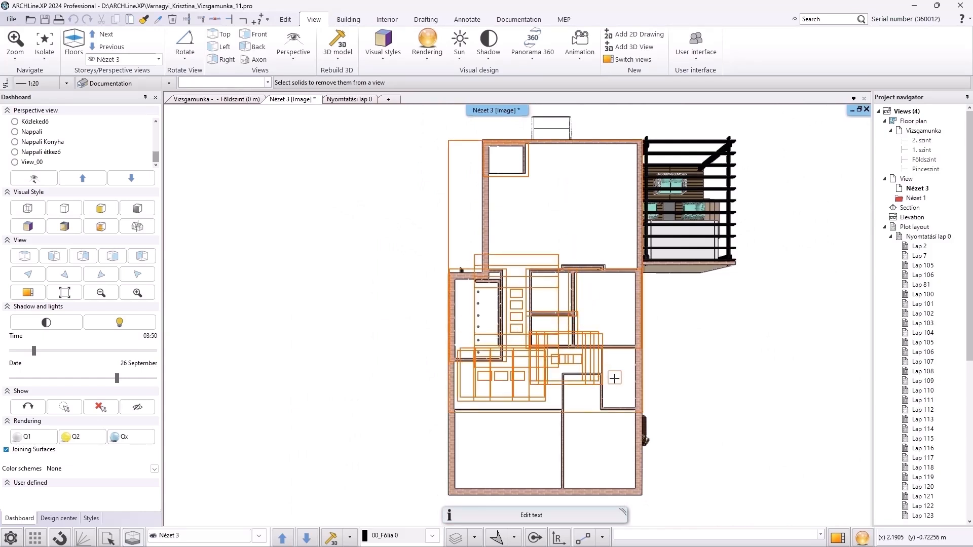
left_click(606, 448)
left_click(526, 450)
key("Return")
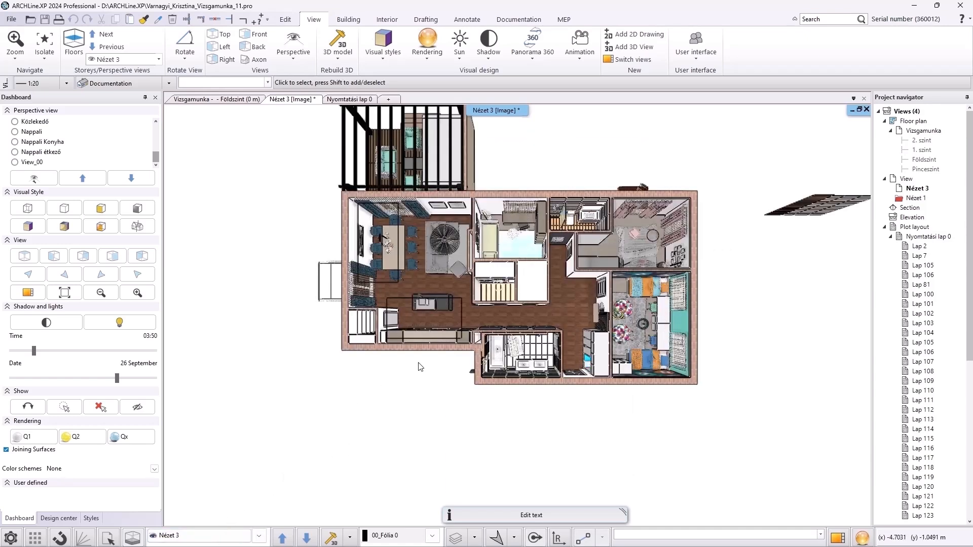
double_click(418, 367)
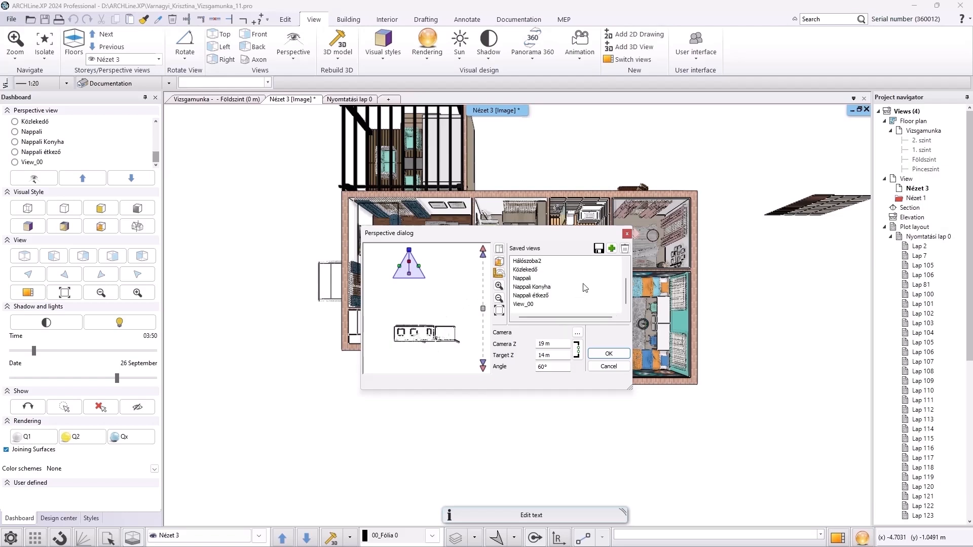
left_click(618, 353)
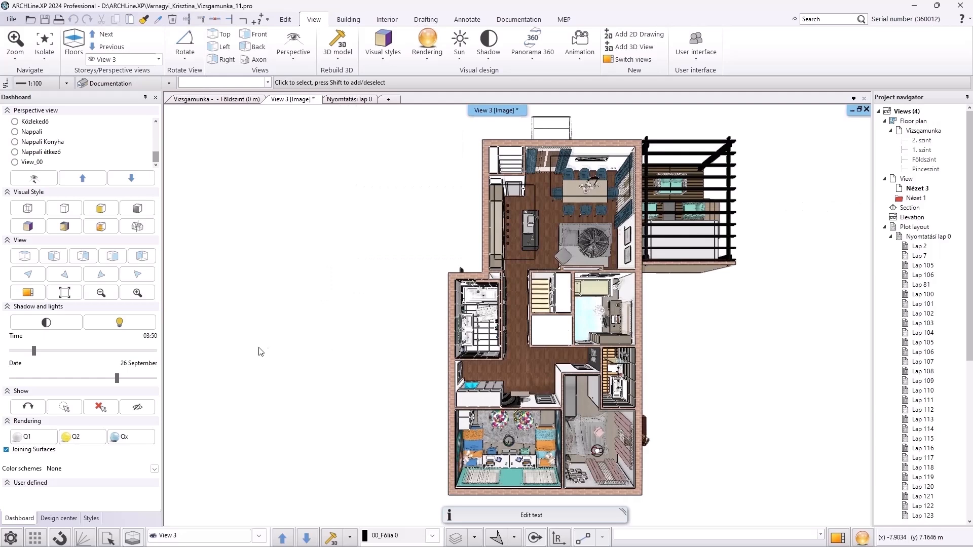
Set the sun time for the view's shadows and lighting to 17:05
left_click_drag(33, 351, 44, 351)
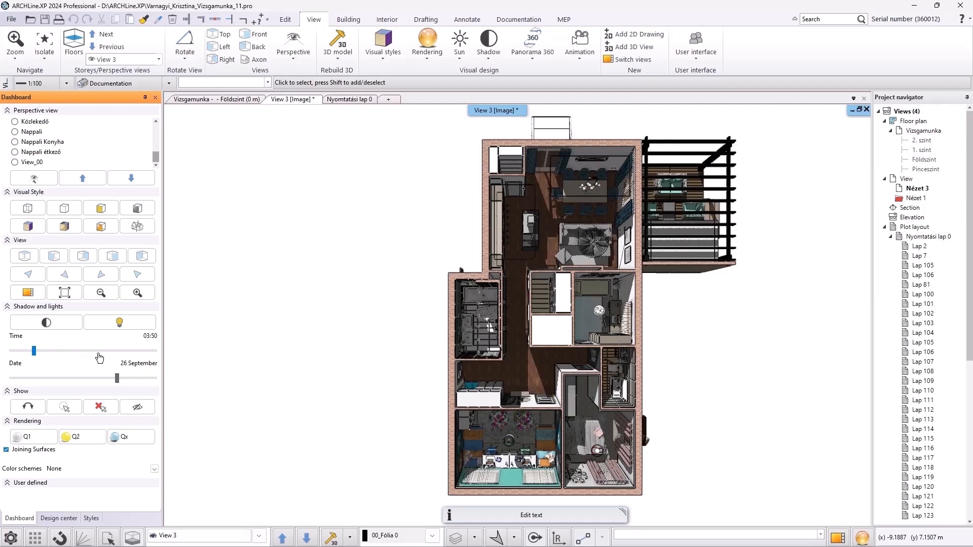
left_click(119, 355)
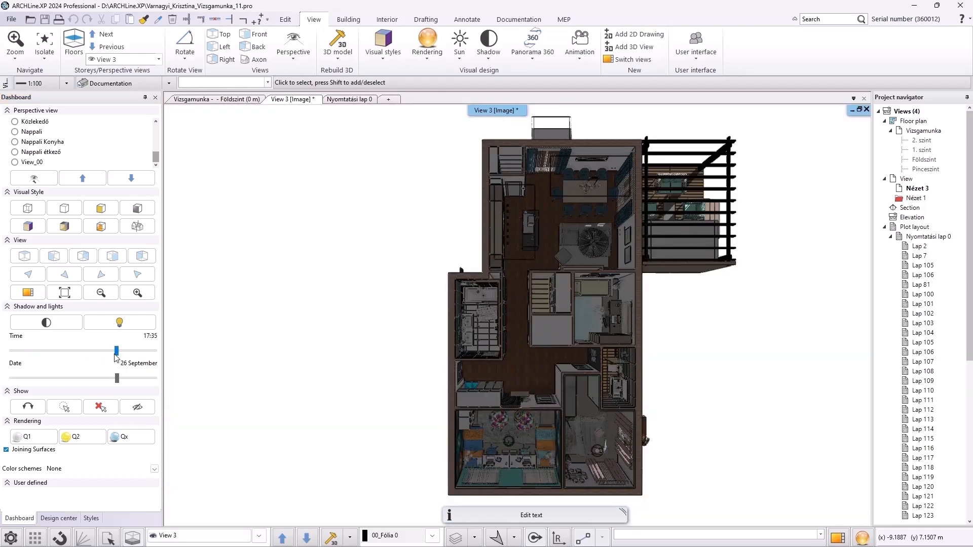
left_click(115, 353)
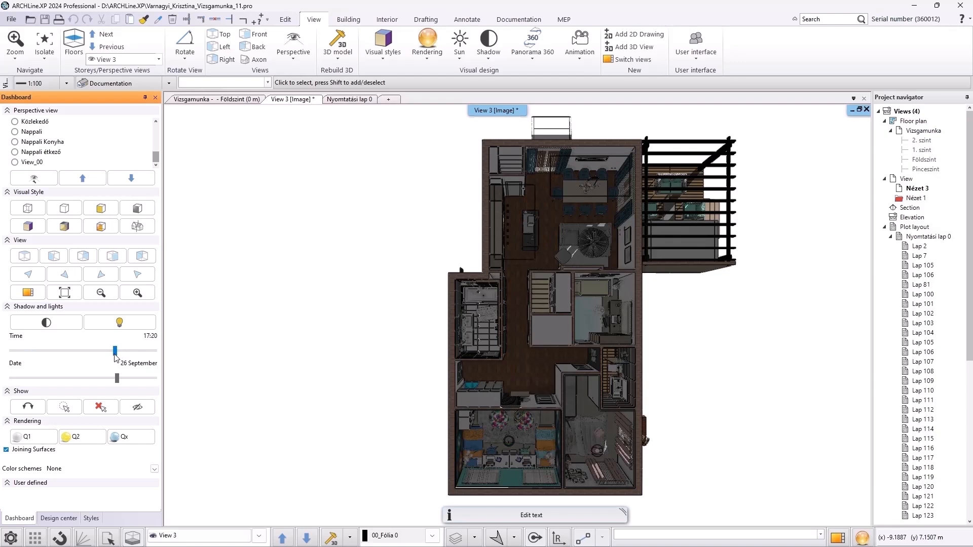
left_click(114, 353)
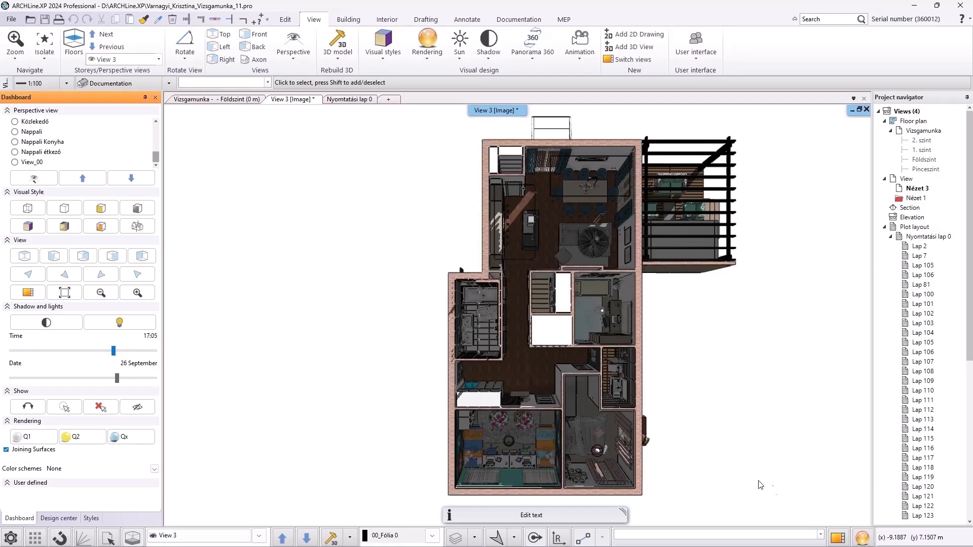
Run a standalone rendering of the view with a Uniform background and artificial lights disabled
left_click(862, 538)
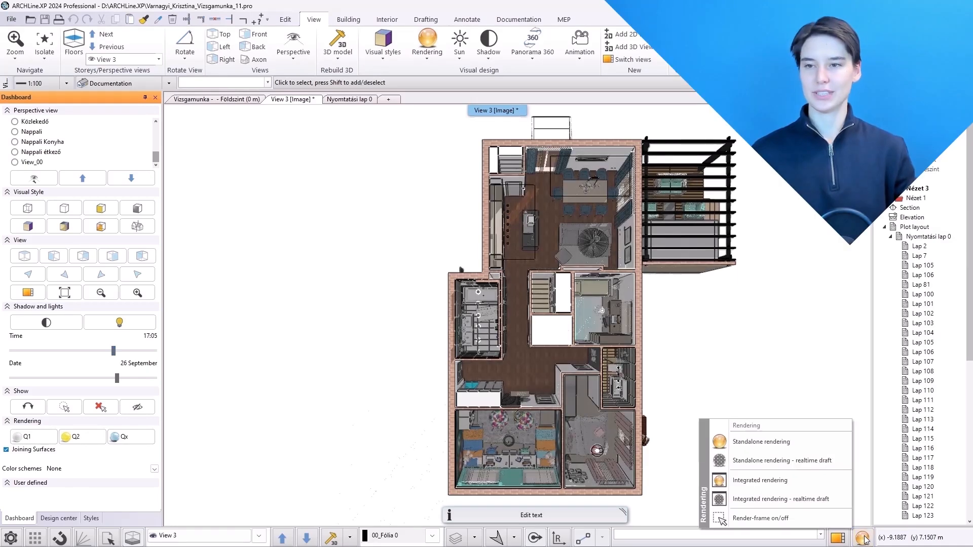
left_click(790, 443)
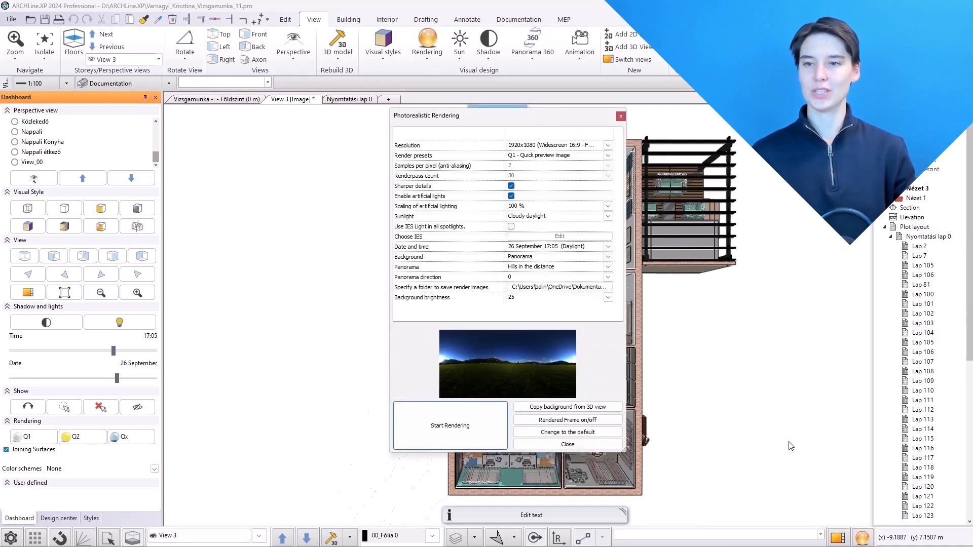
left_click(581, 257)
left_click(517, 265)
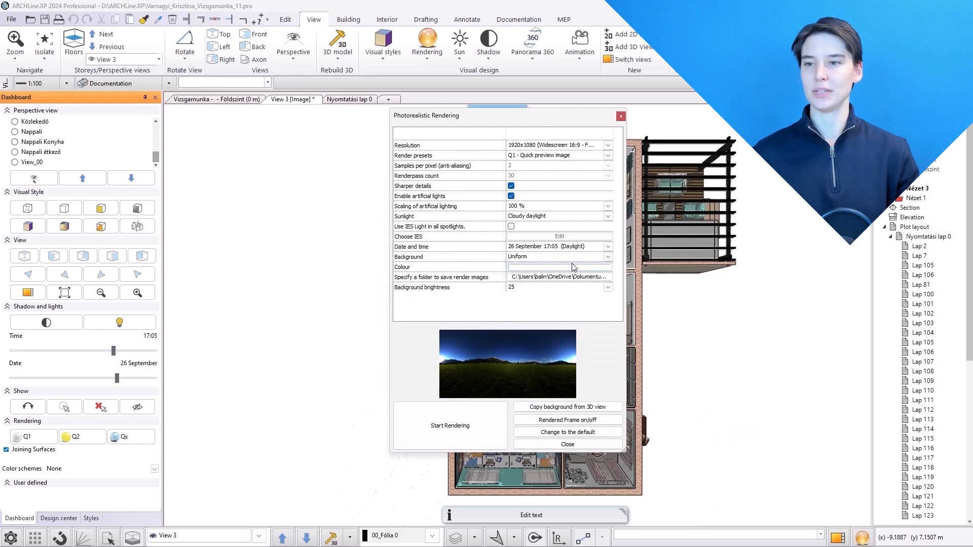
left_click(511, 196)
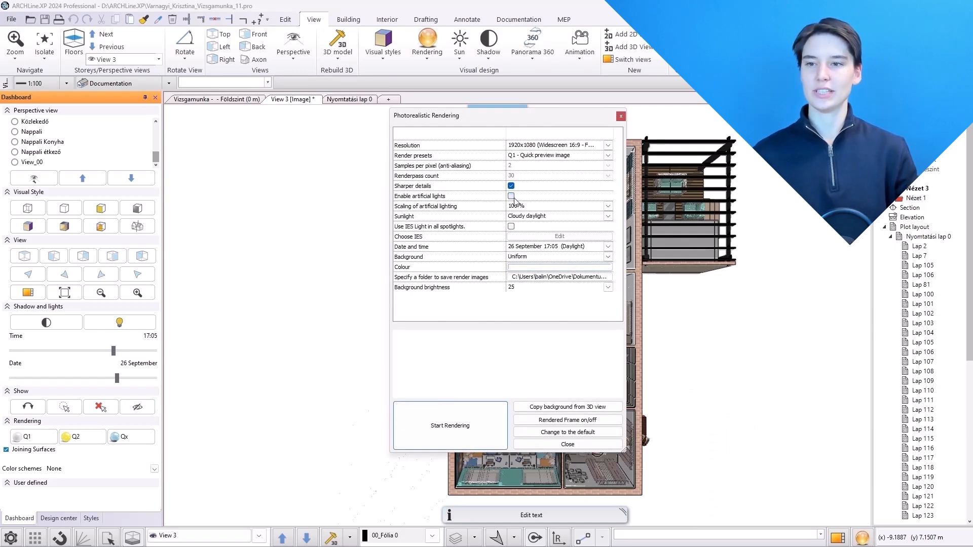
left_click(469, 432)
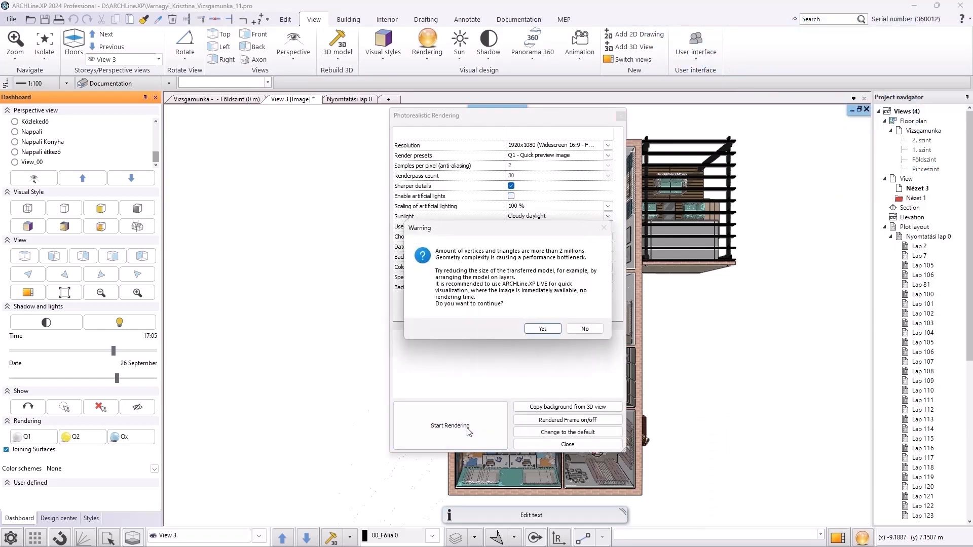
left_click(542, 329)
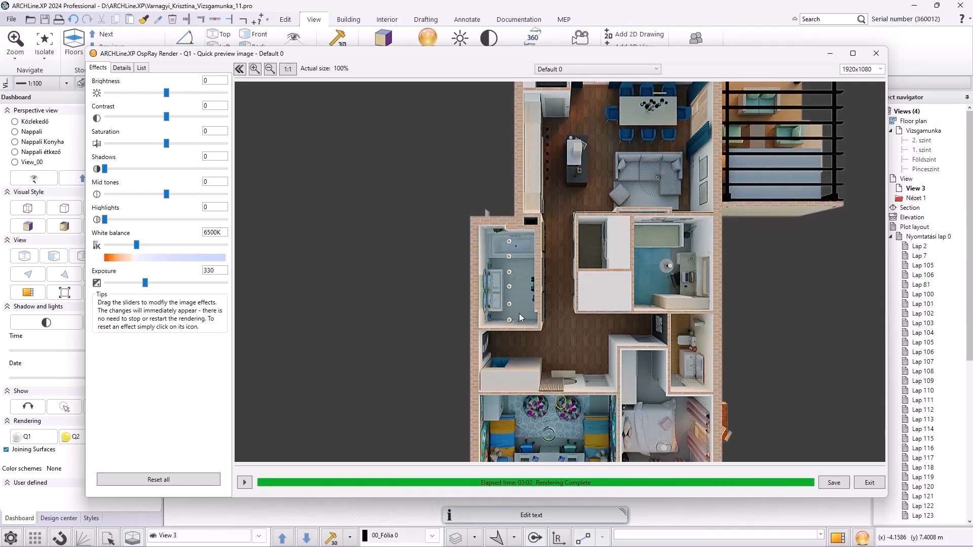
left_click(531, 8)
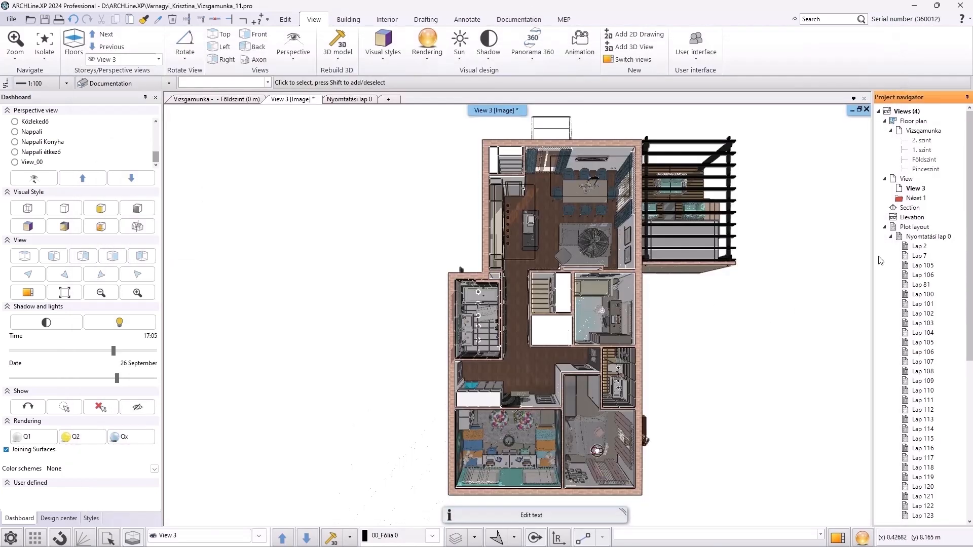
Place the Default 0 rendering image onto layout sheet Lap 81, sized to fill its frame
left_click(349, 100)
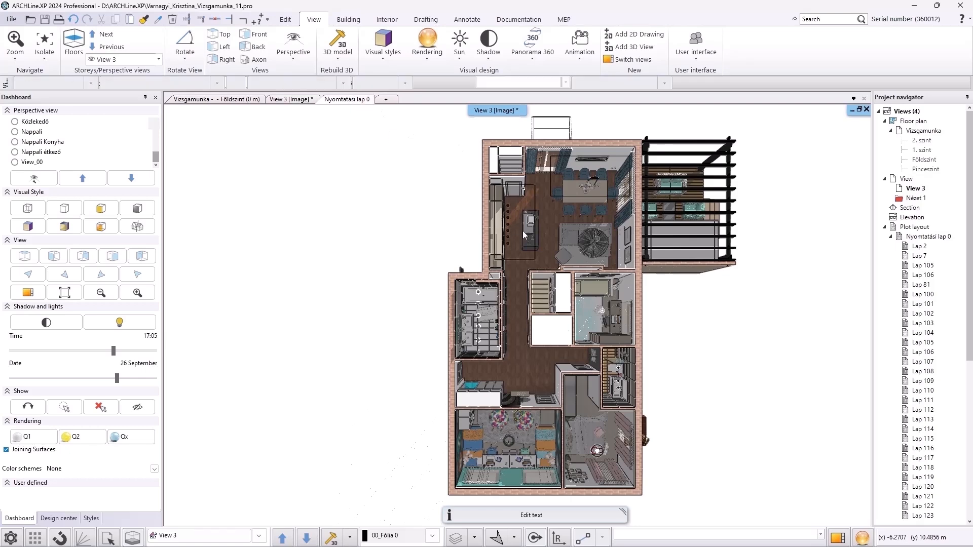
left_click(919, 287)
left_click(560, 262)
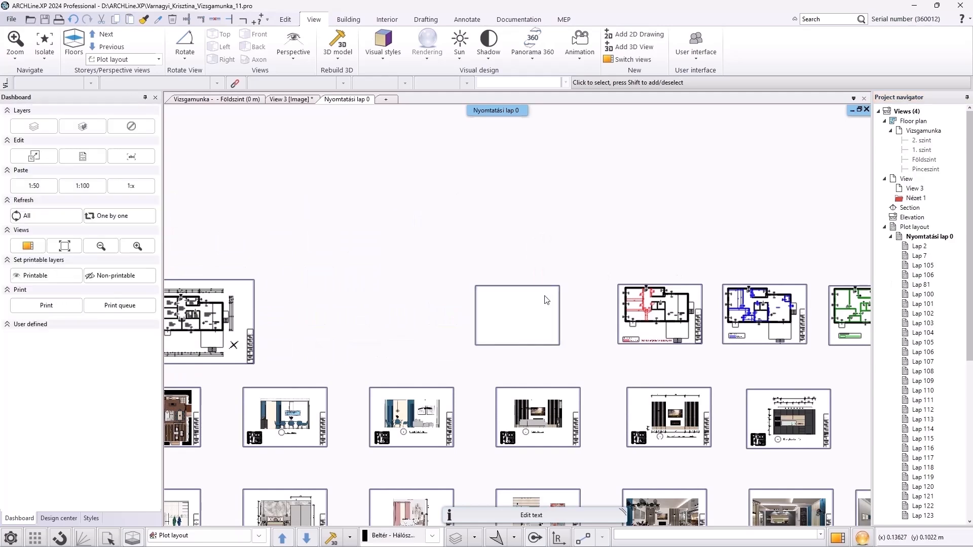
scroll(541, 310, "up", 10)
scroll(948, 354, "down", 9)
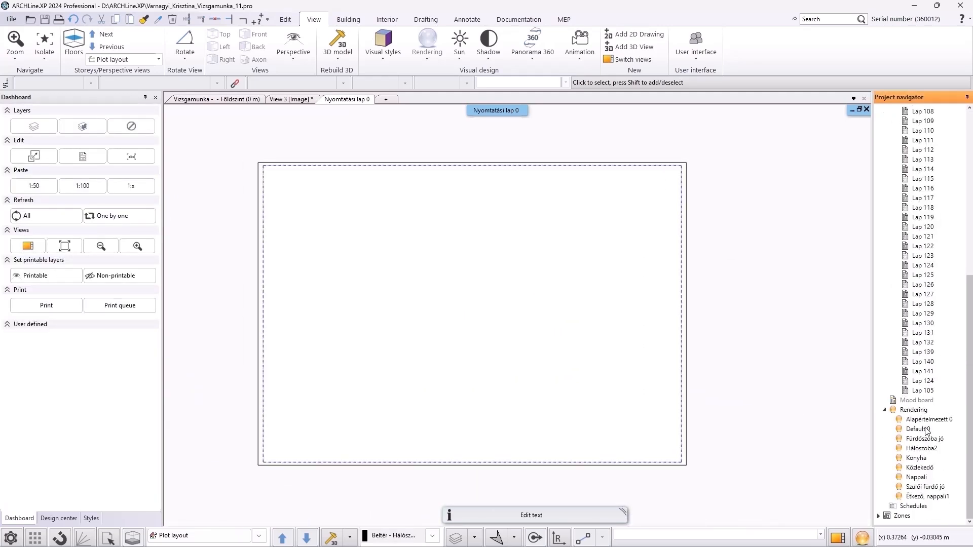
left_click_drag(927, 431, 673, 399)
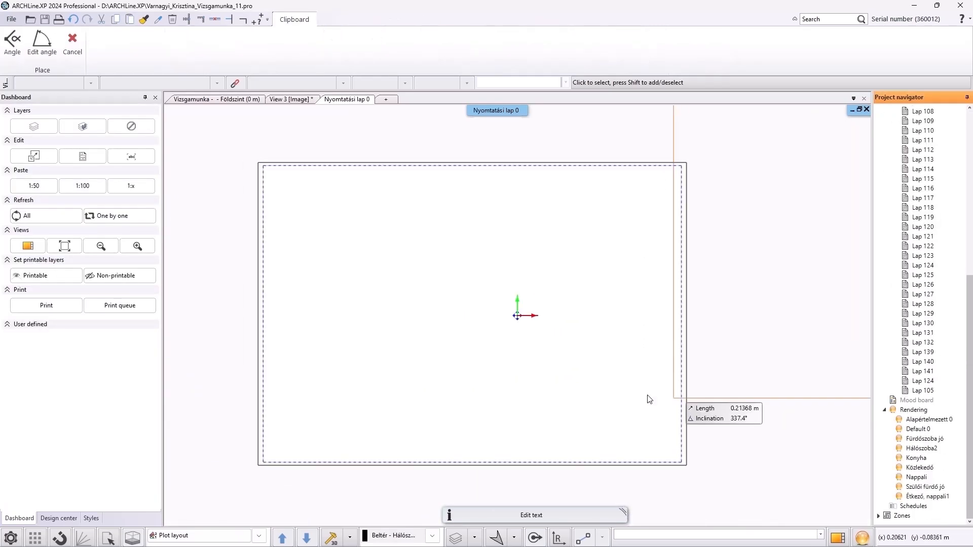
left_click(271, 453)
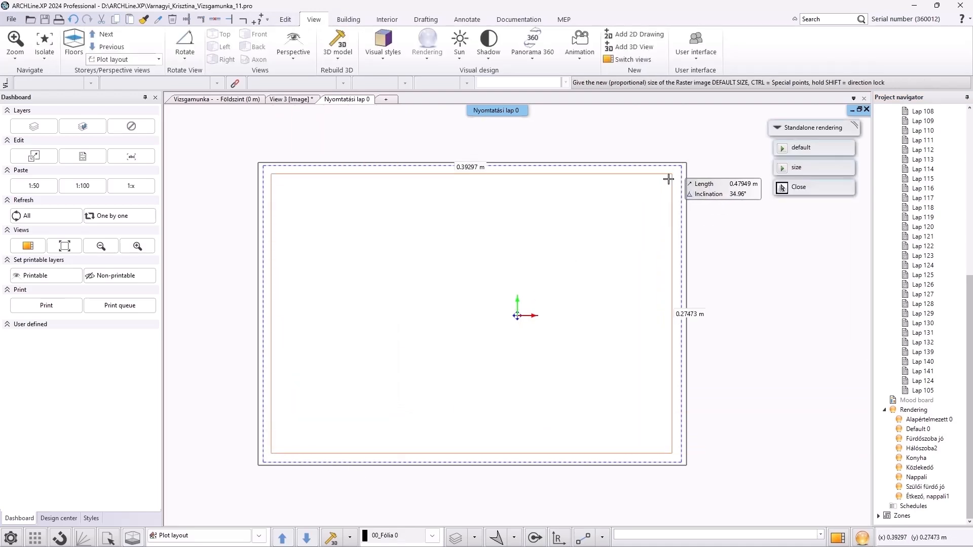
left_click(669, 179)
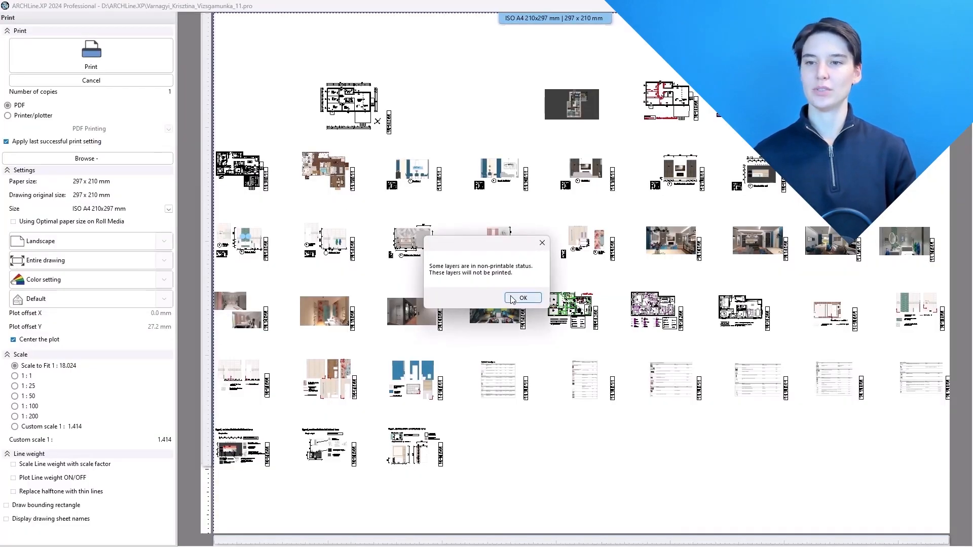
Print sheet Lap 81 to PDF on ISO A3 paper, saving it as Birds_eye_view
left_click(522, 298)
left_click(168, 209)
left_click(159, 237)
left_click(164, 261)
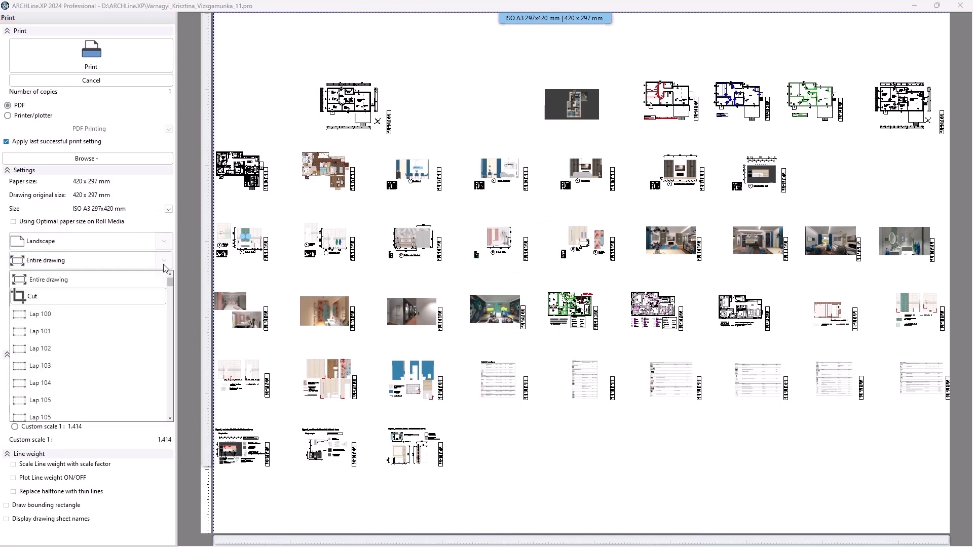
scroll(147, 330, "down", 1)
scroll(151, 329, "down", 1)
scroll(148, 328, "down", 3)
left_click(102, 395)
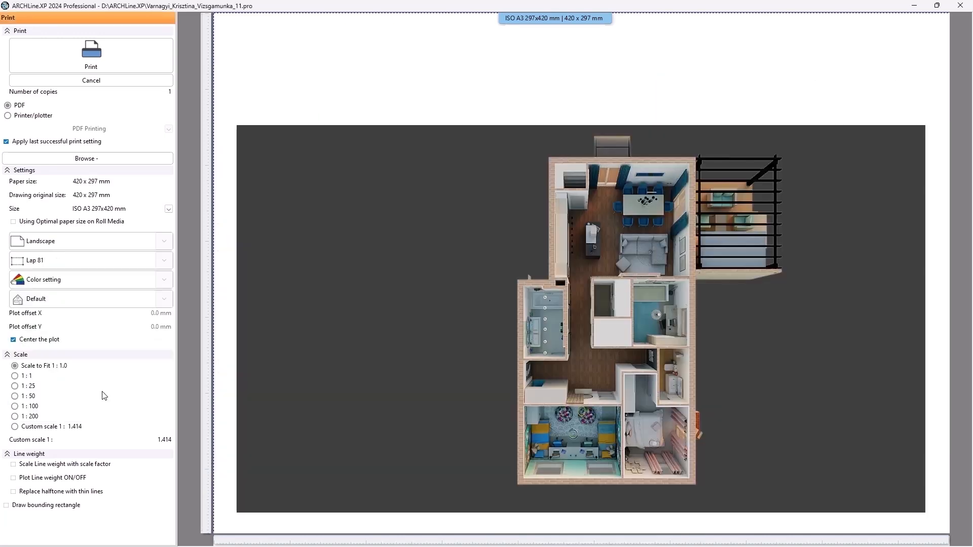
left_click(117, 61)
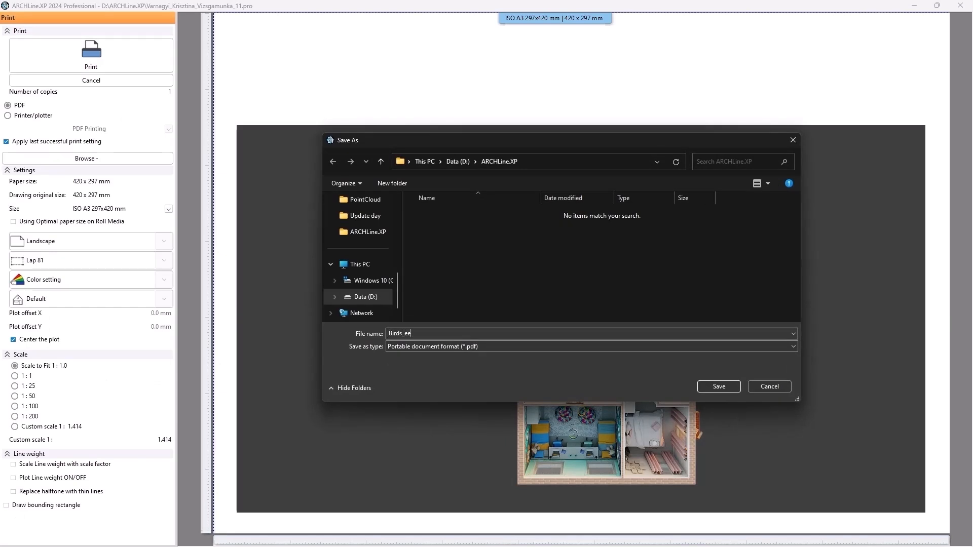
left_click(729, 388)
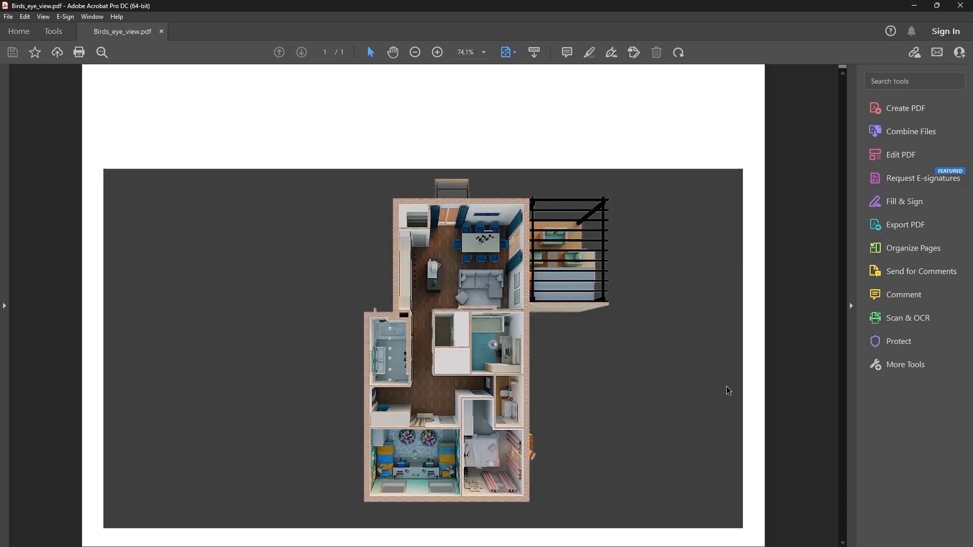